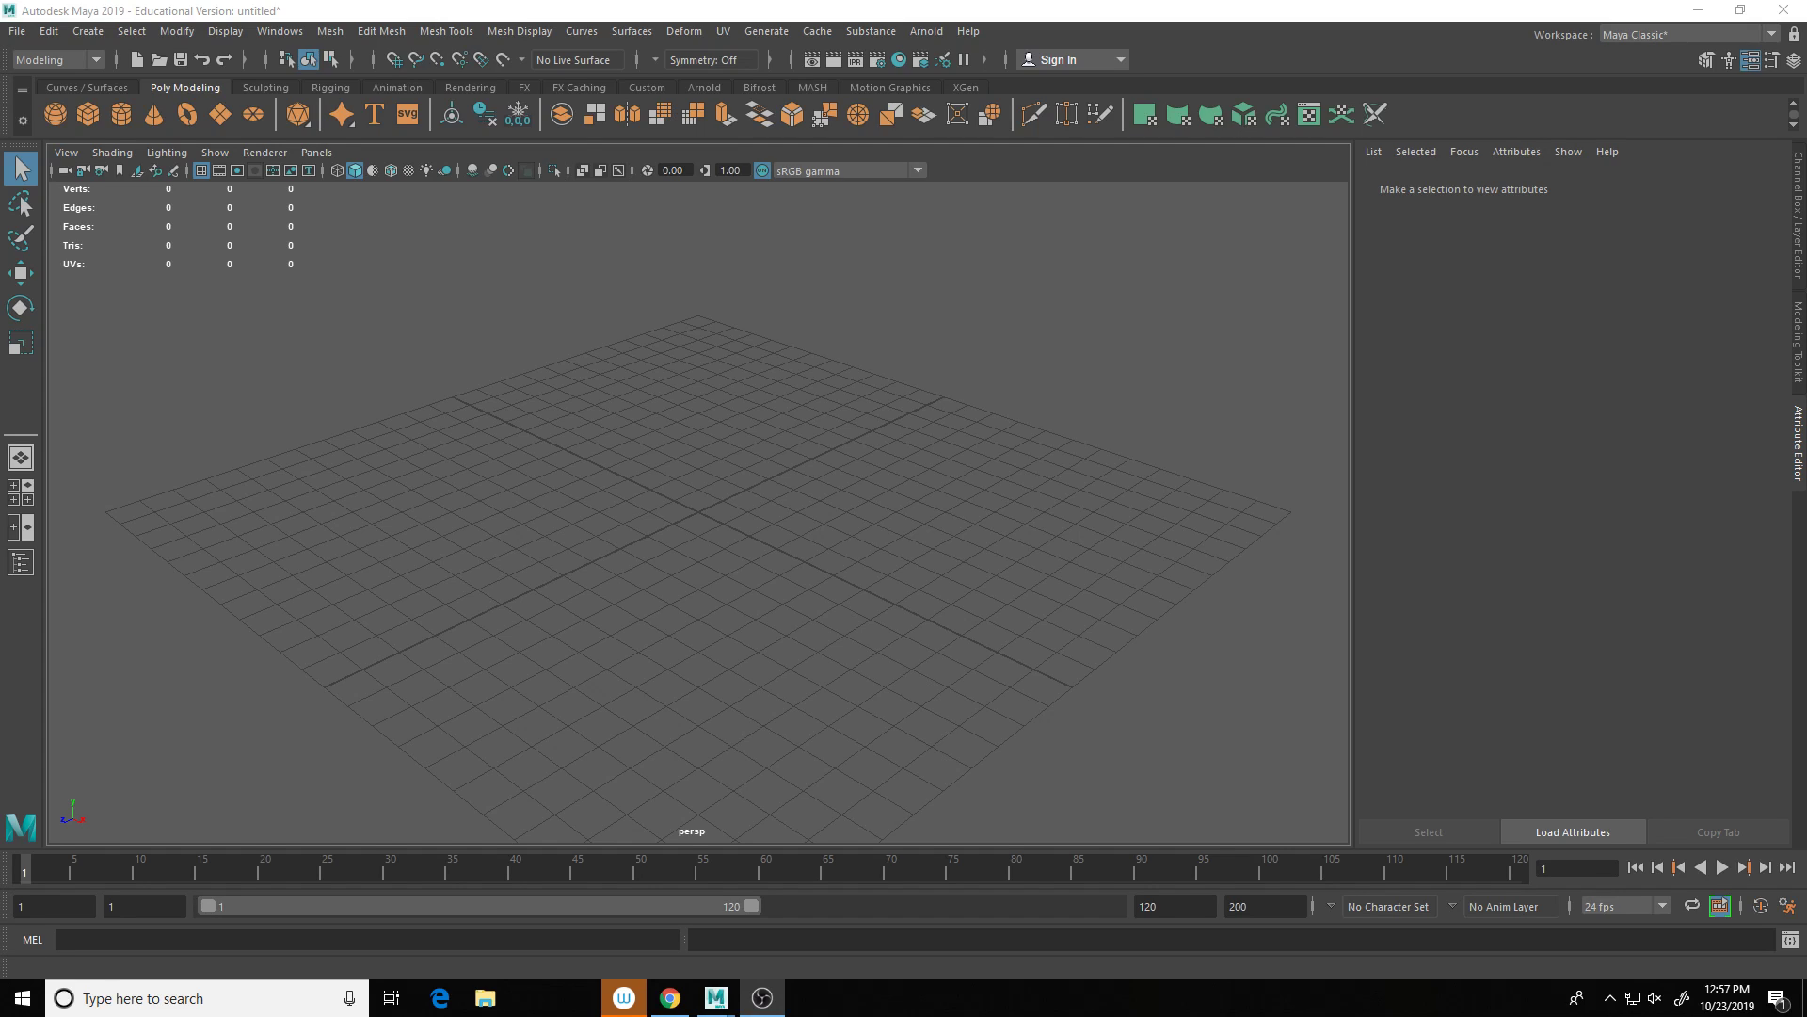
Step: Create a polygon cube and scale it up to room size
right_click(746, 600, "shift")
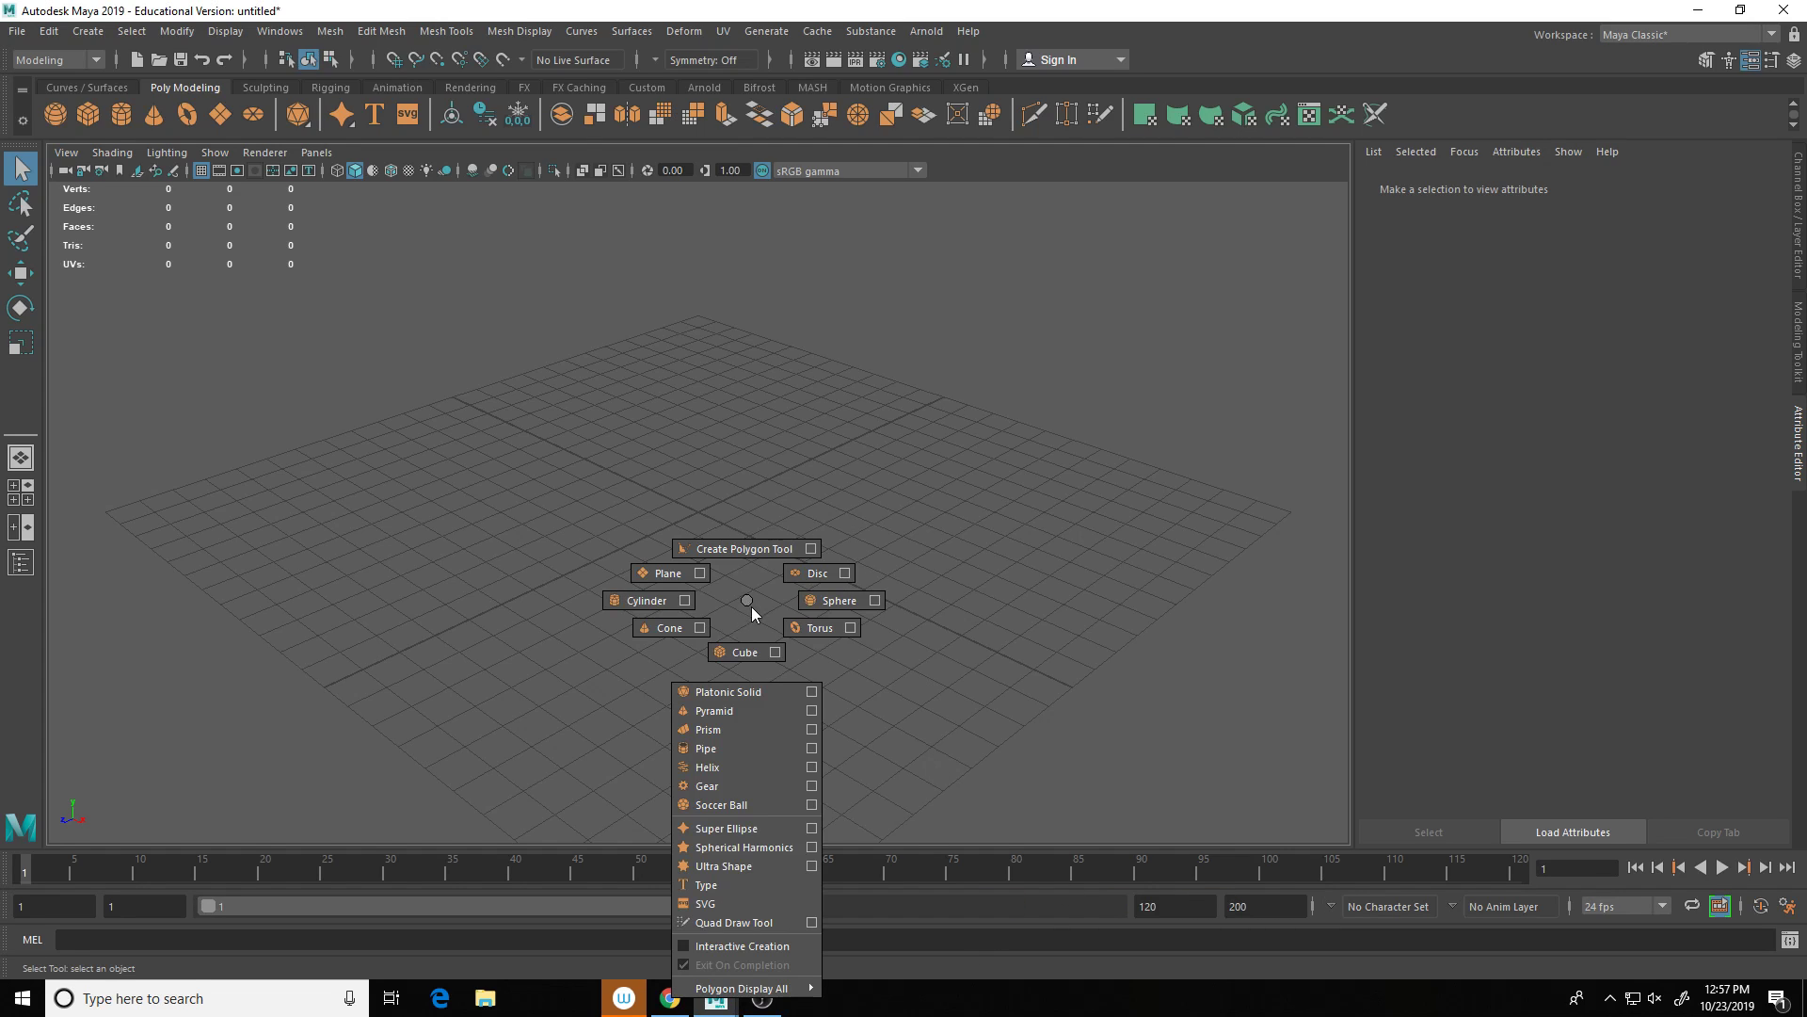
left_click(743, 650)
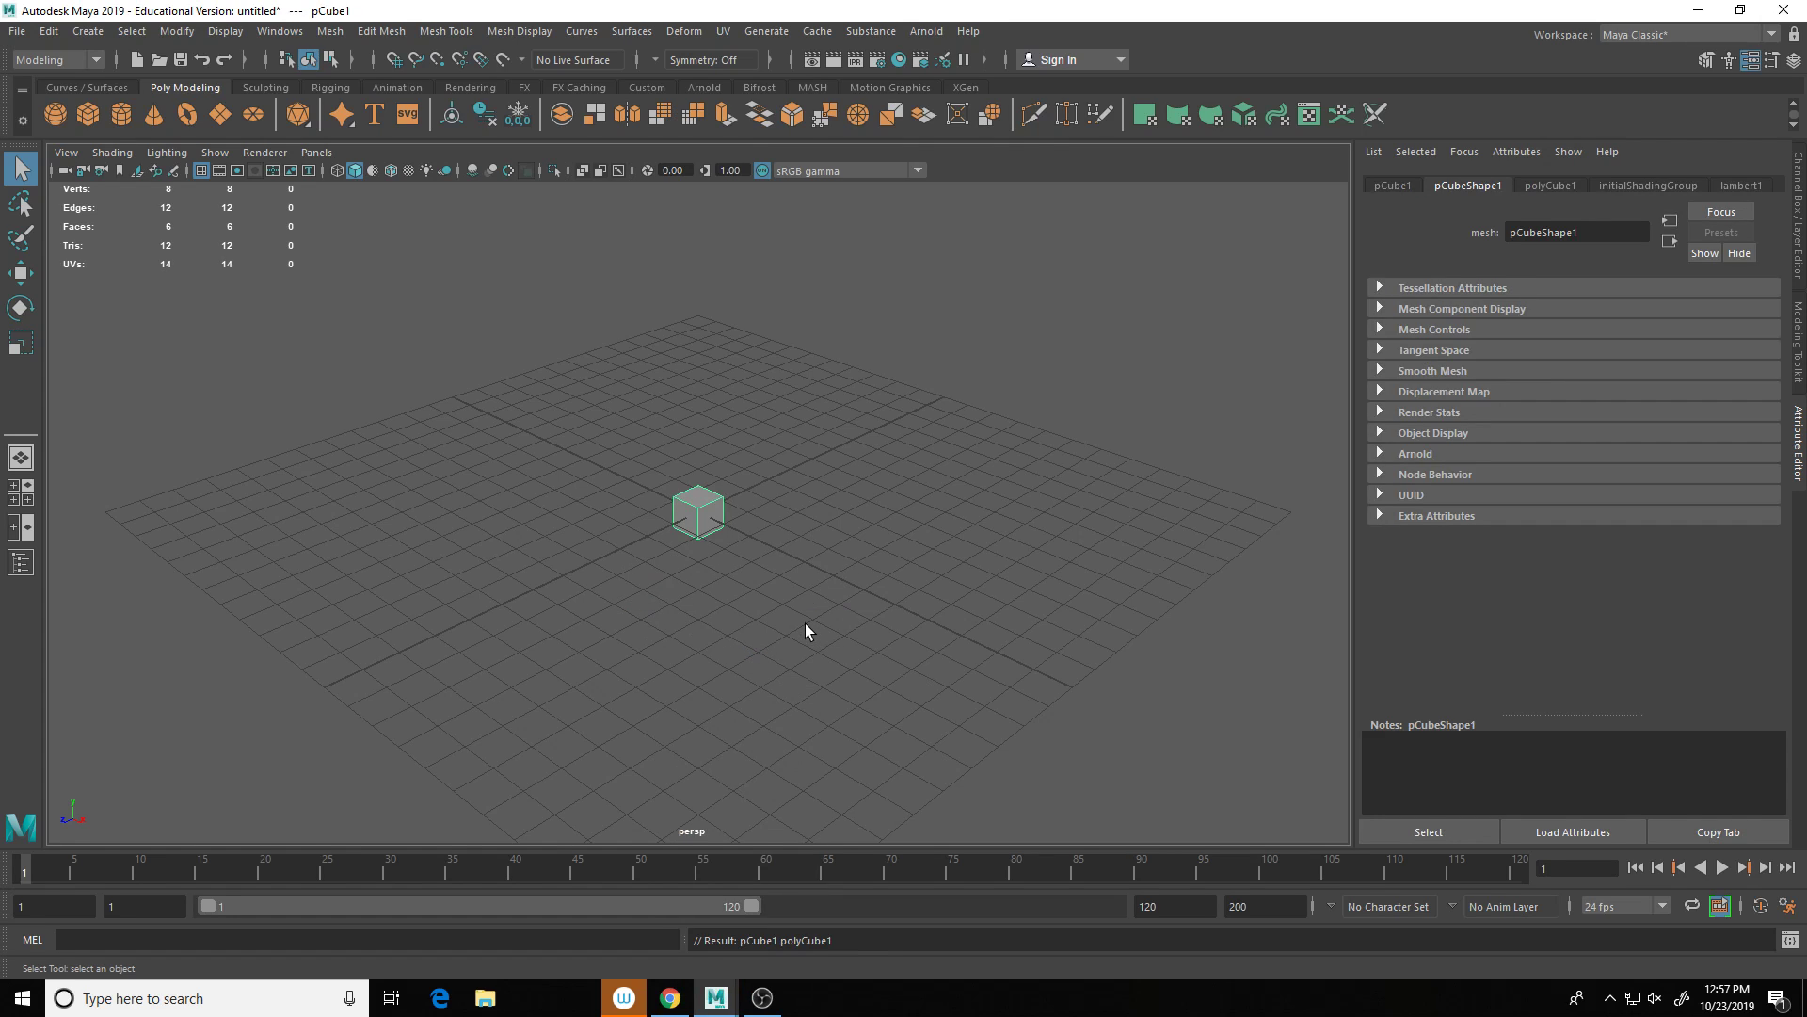
key("r")
left_click_drag(697, 512, 1341, 431)
key("f")
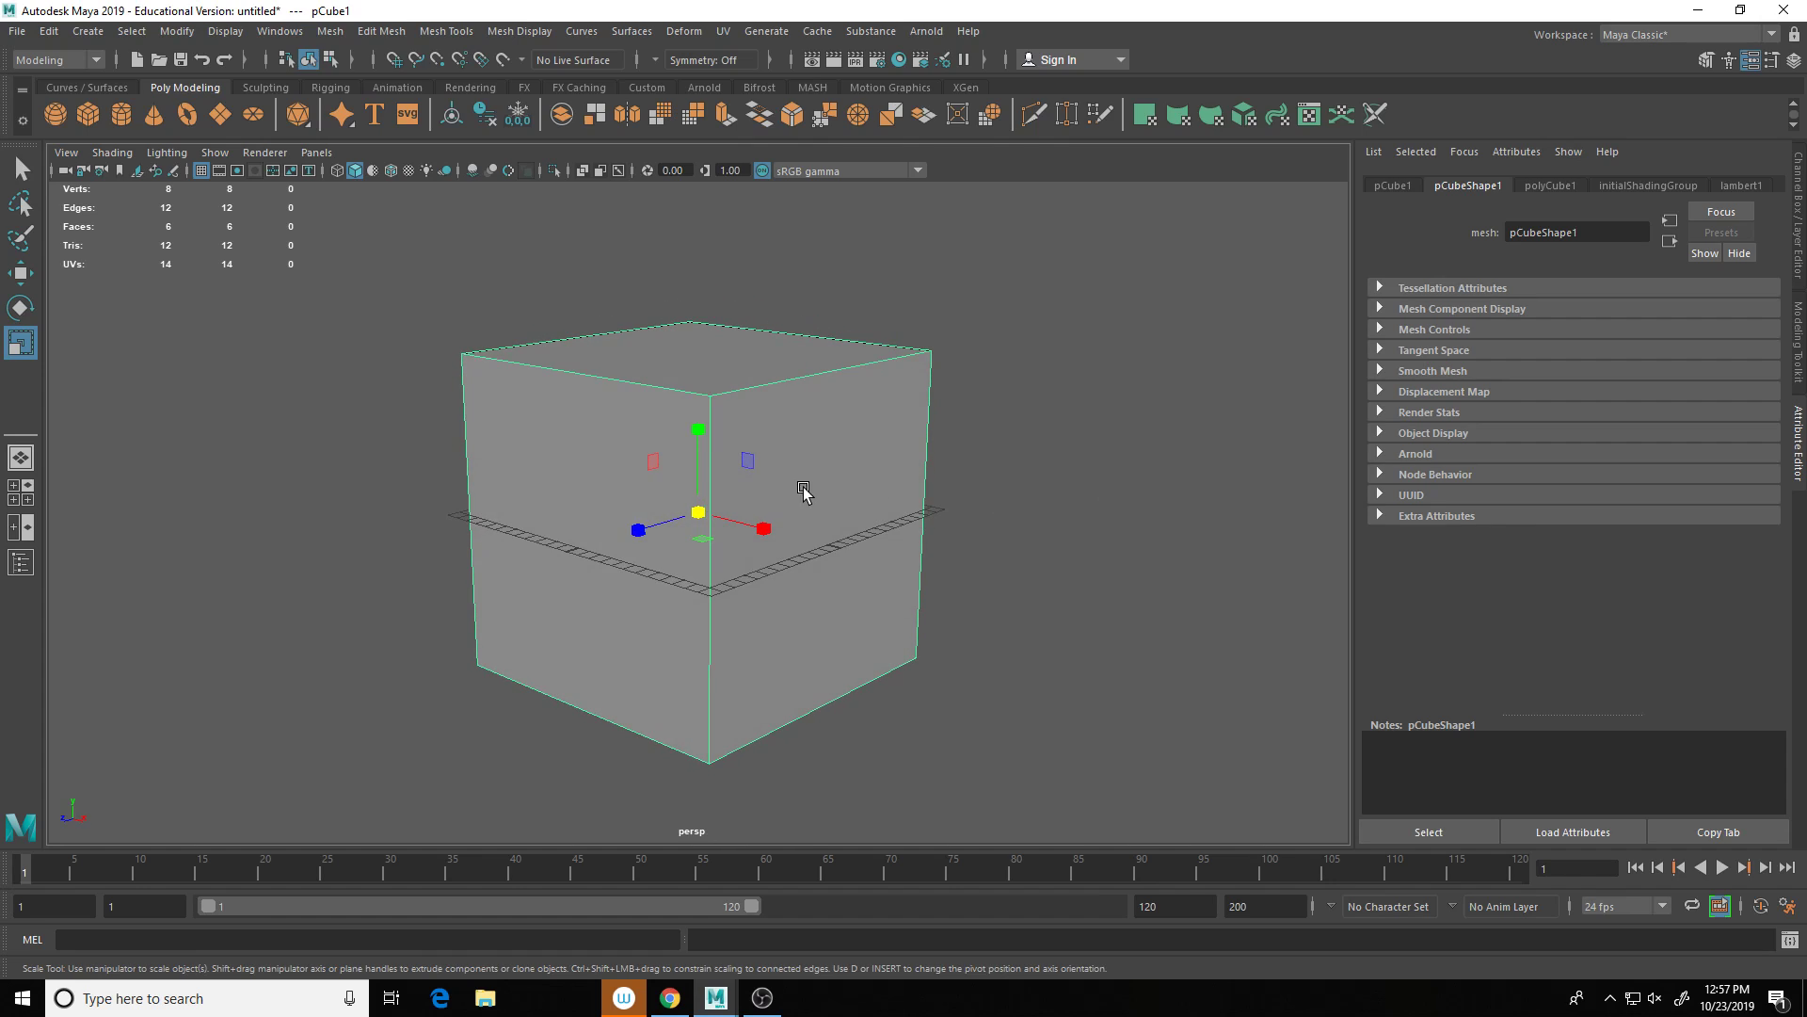
Step: Delete the cube's two front faces and top face, then select all remaining faces
right_click_drag(804, 479, 807, 532)
left_click(806, 493)
left_click(658, 492, "shift")
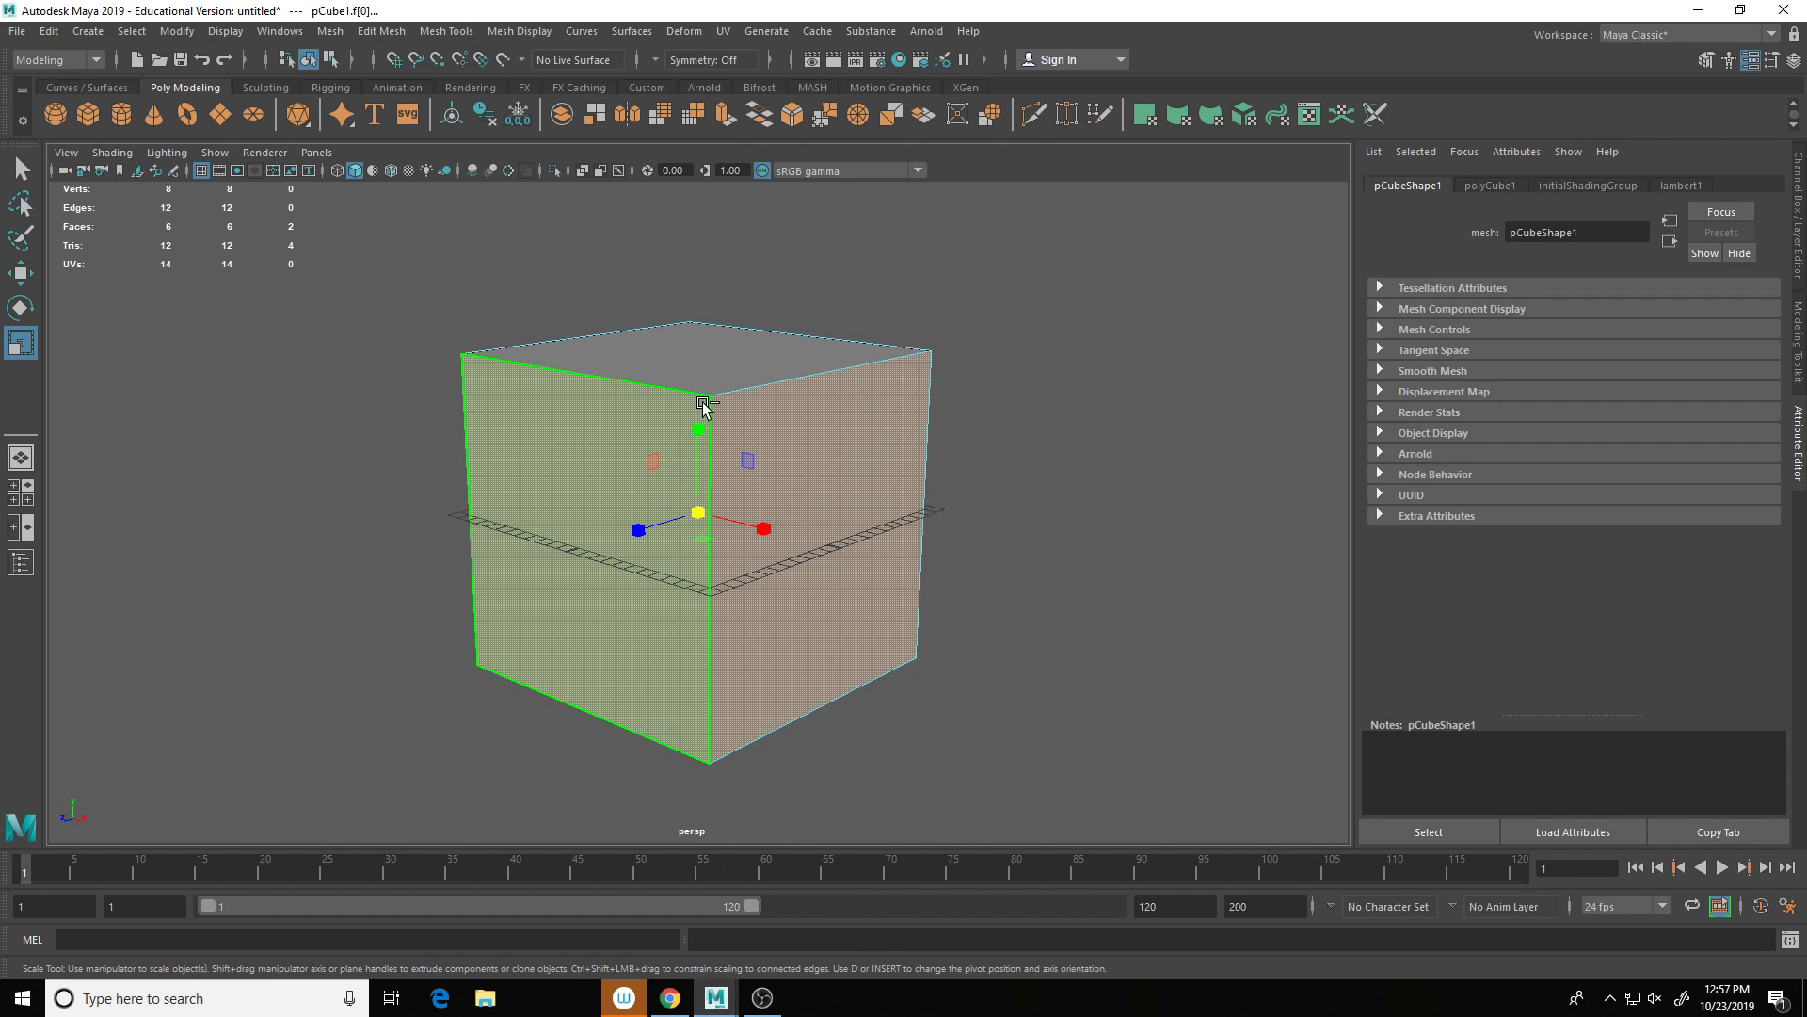
left_click(716, 394, "shift")
key("Delete")
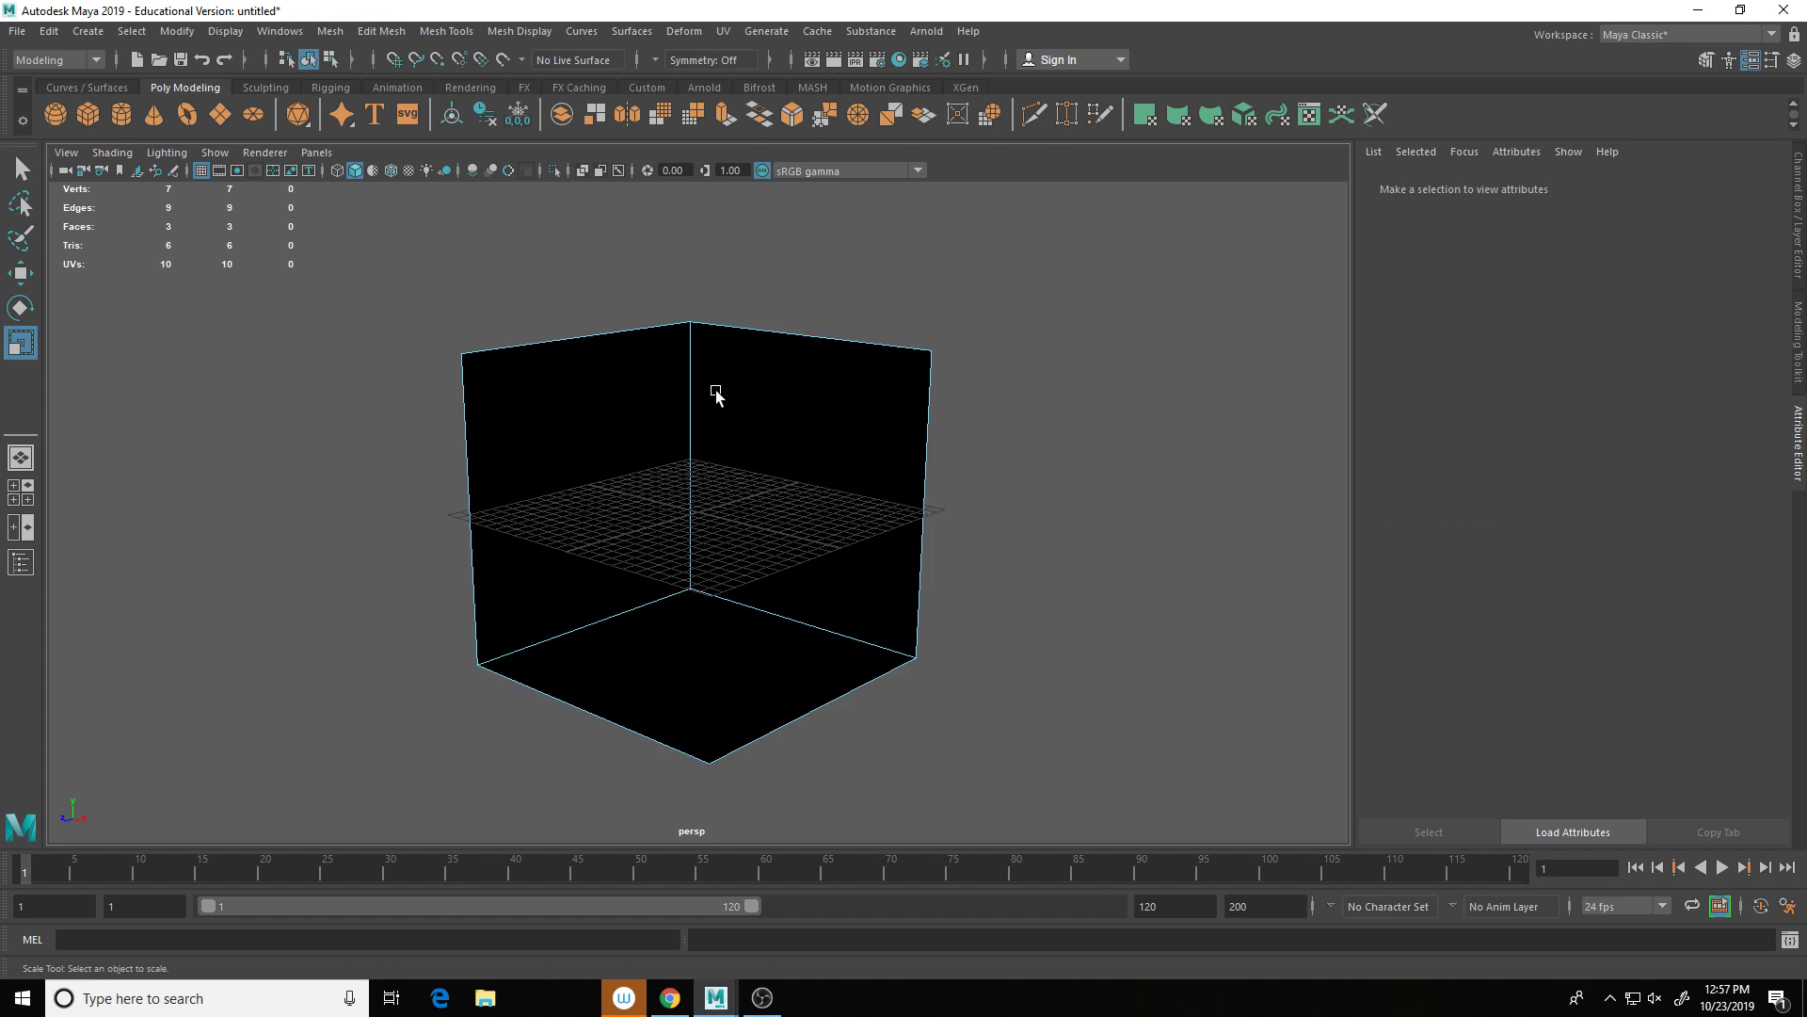
right_click_drag(715, 393, 712, 435)
left_click_drag(393, 285, 1080, 815)
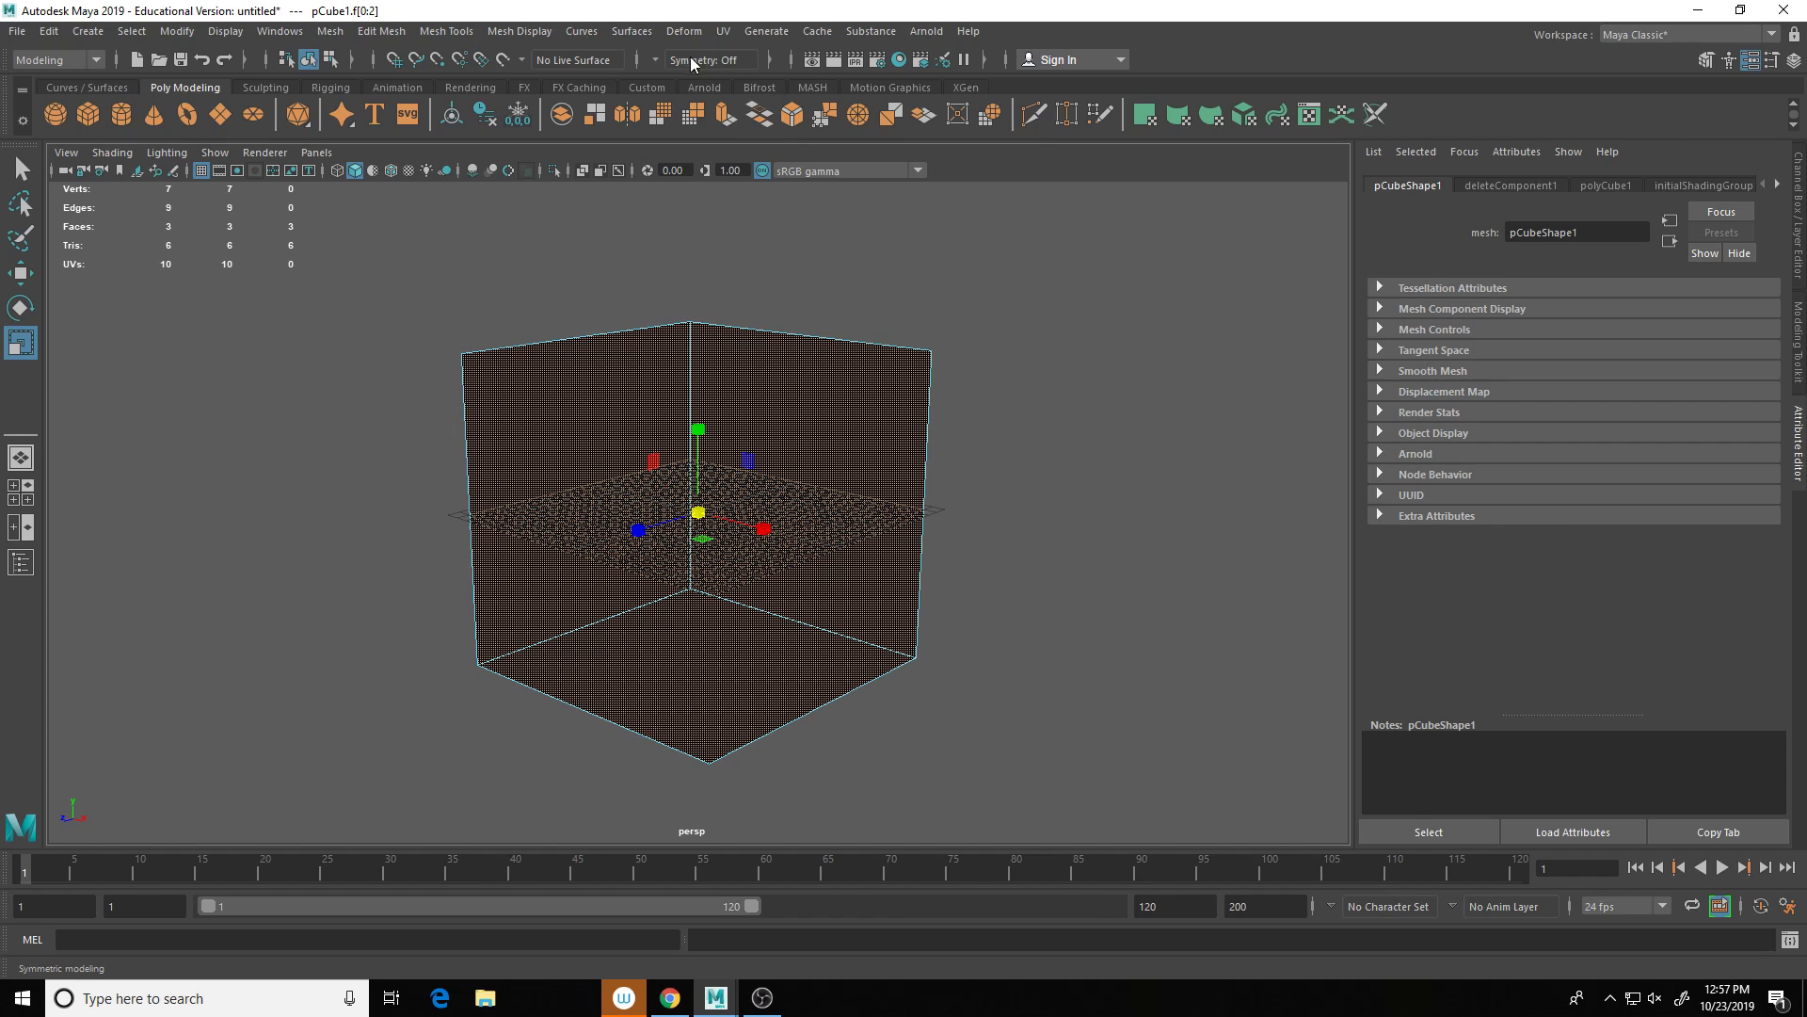
Step: Reverse the normals of the room faces with Mesh Display > Reverse
left_click(631, 32)
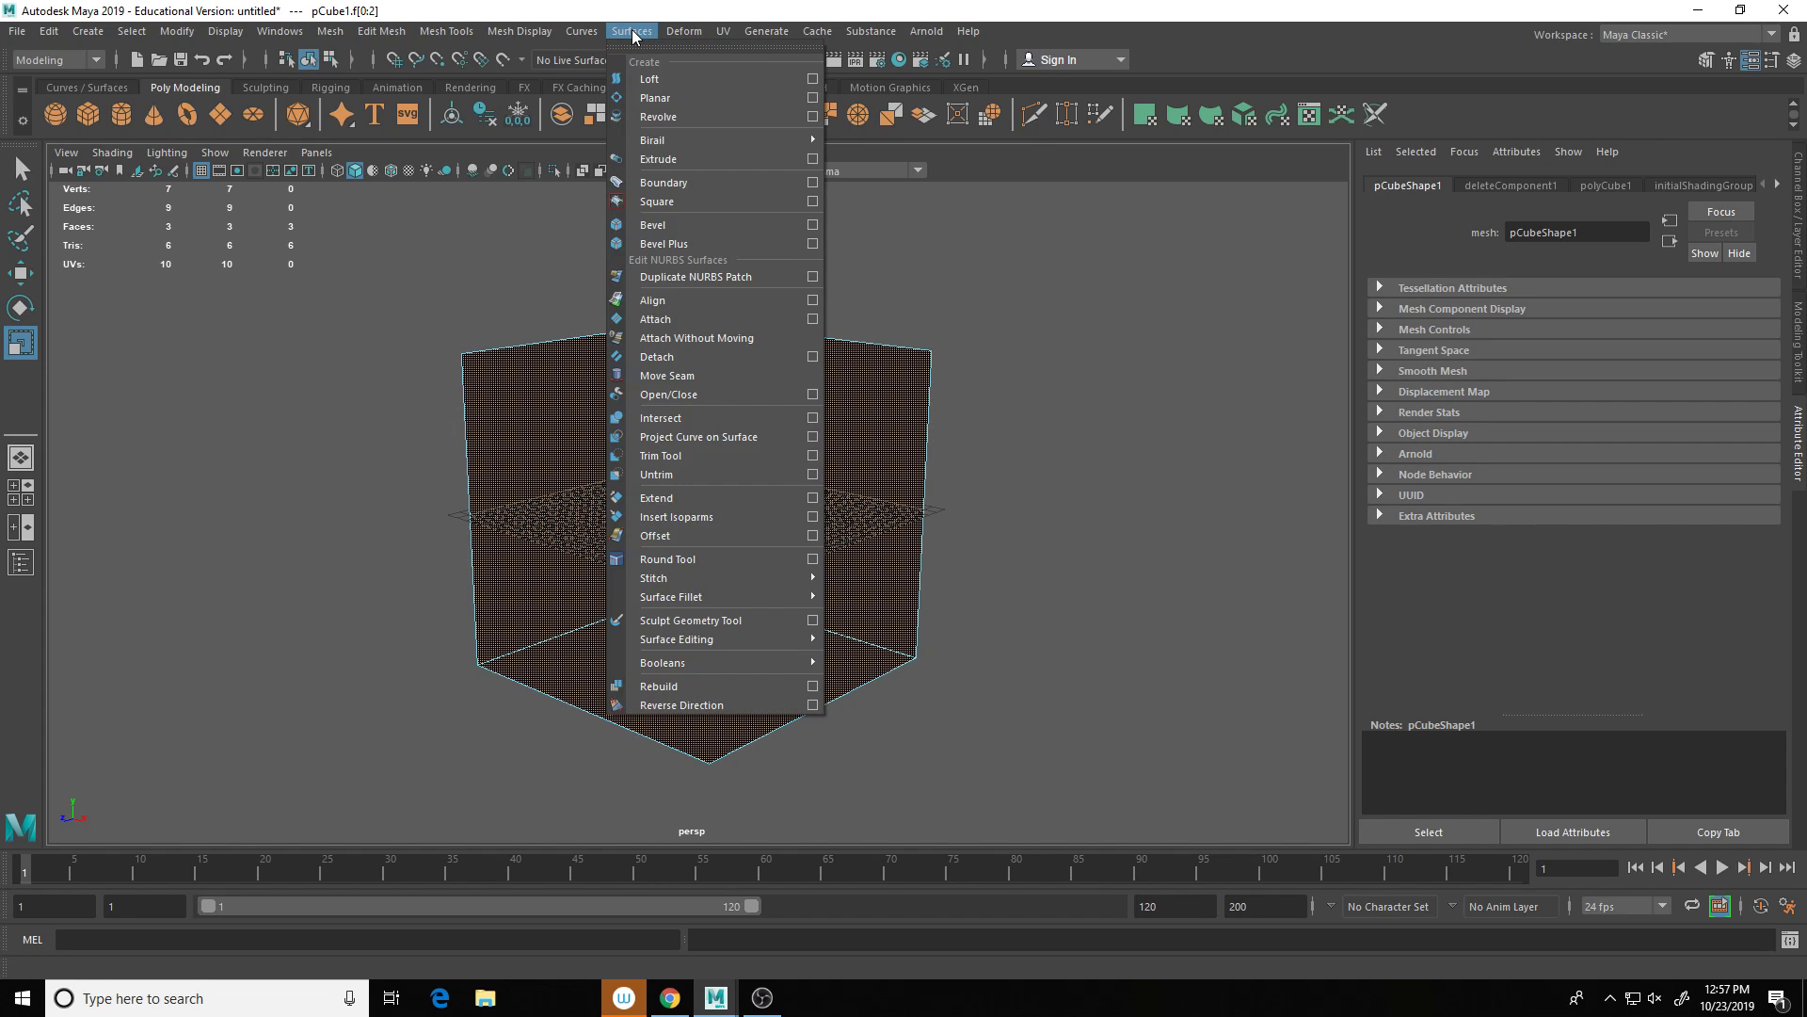
mouse_move(519, 36)
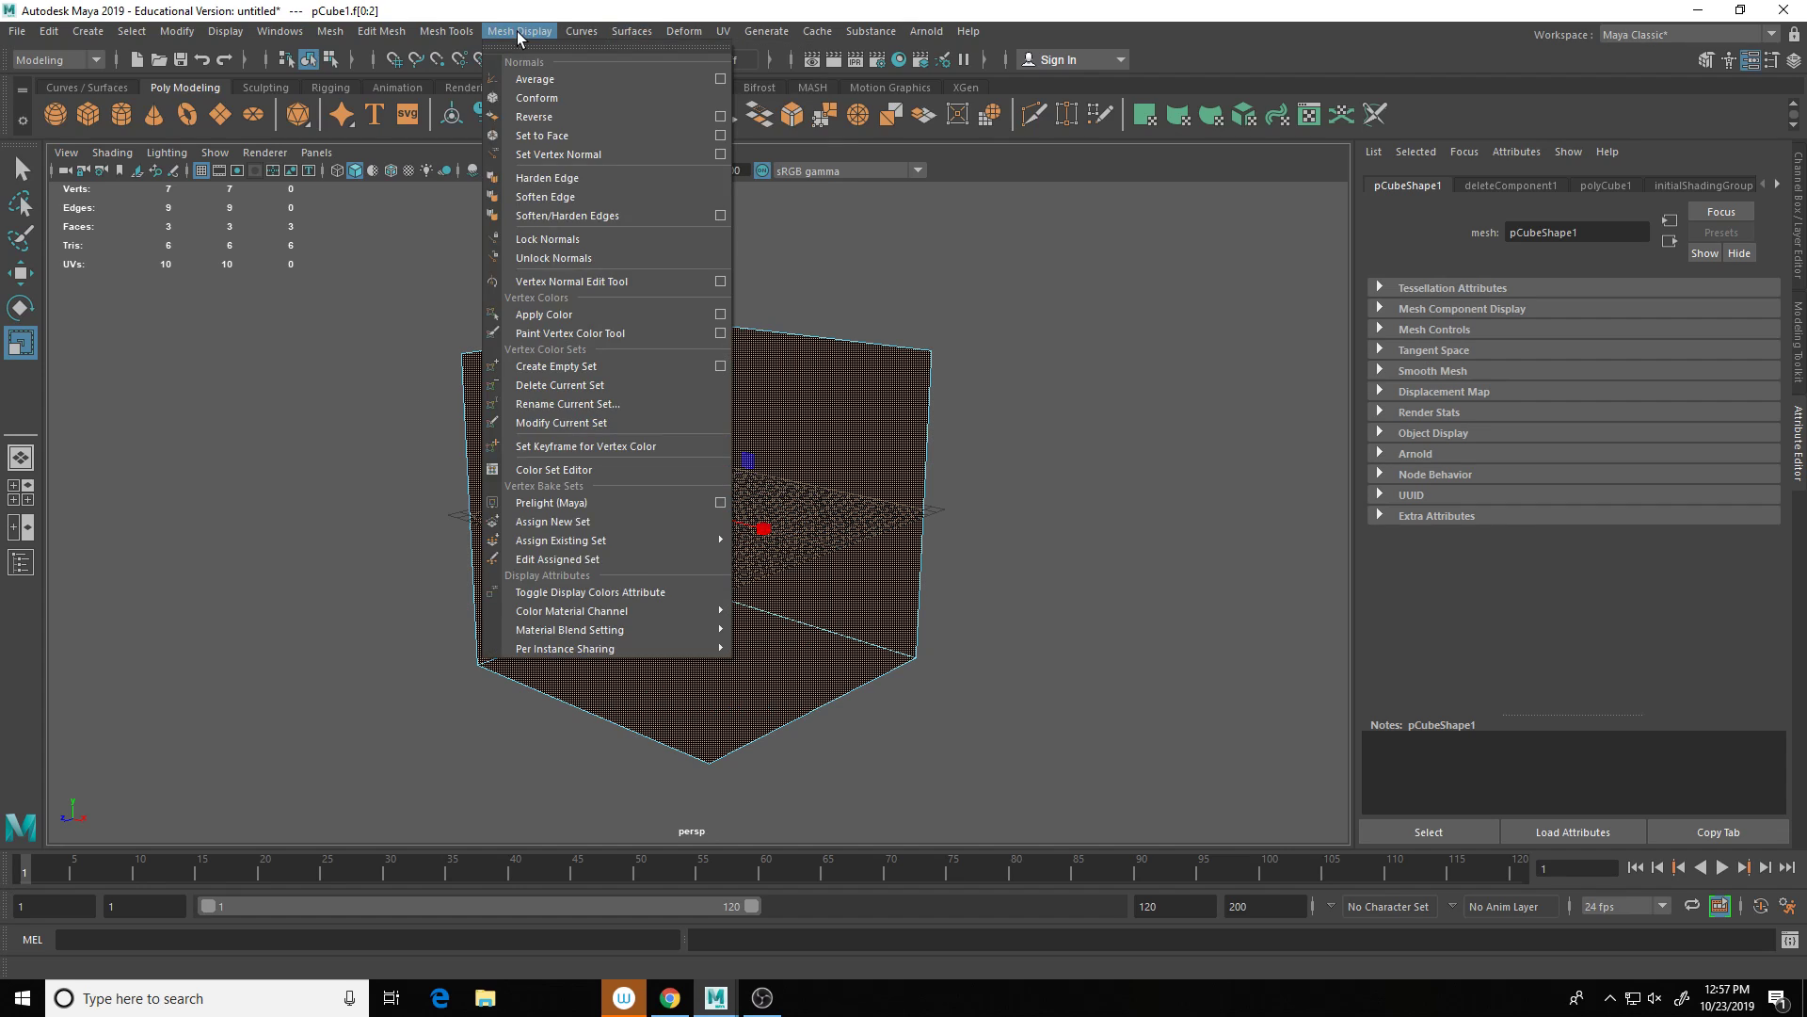
left_click(543, 117)
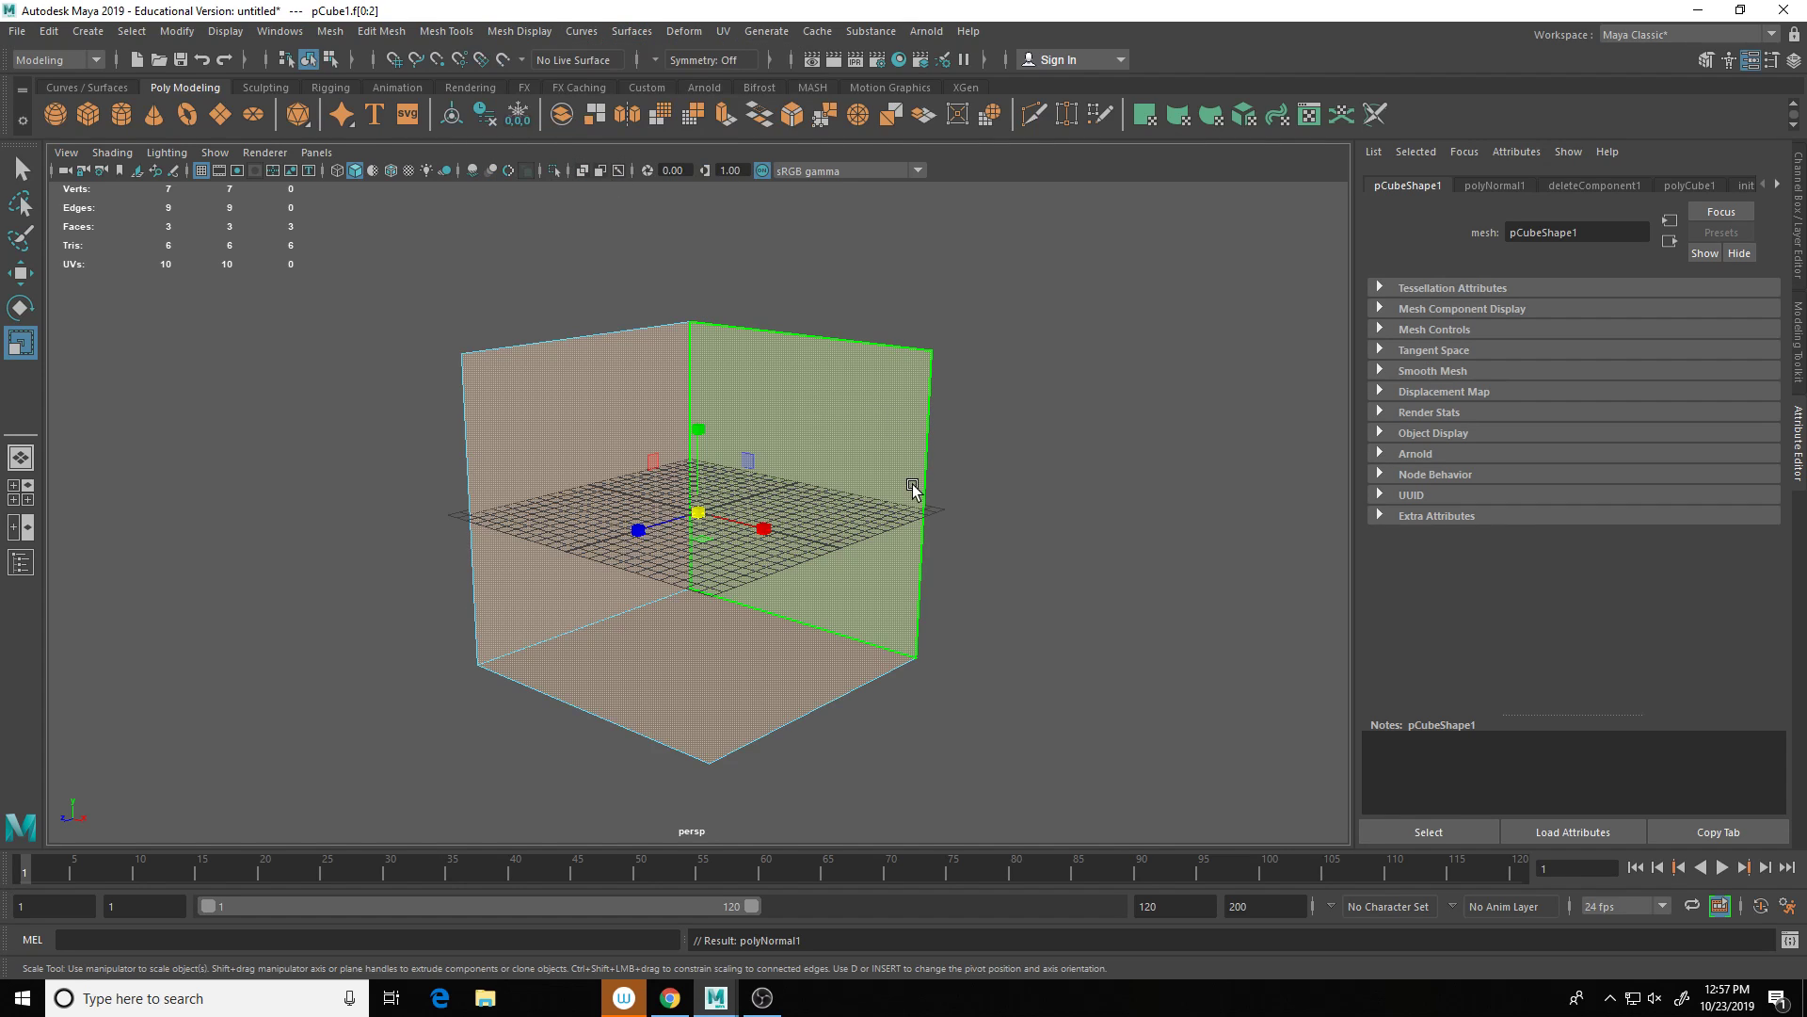
Step: Raise the room along Y so its floor rests on the grid, then deselect
key("w")
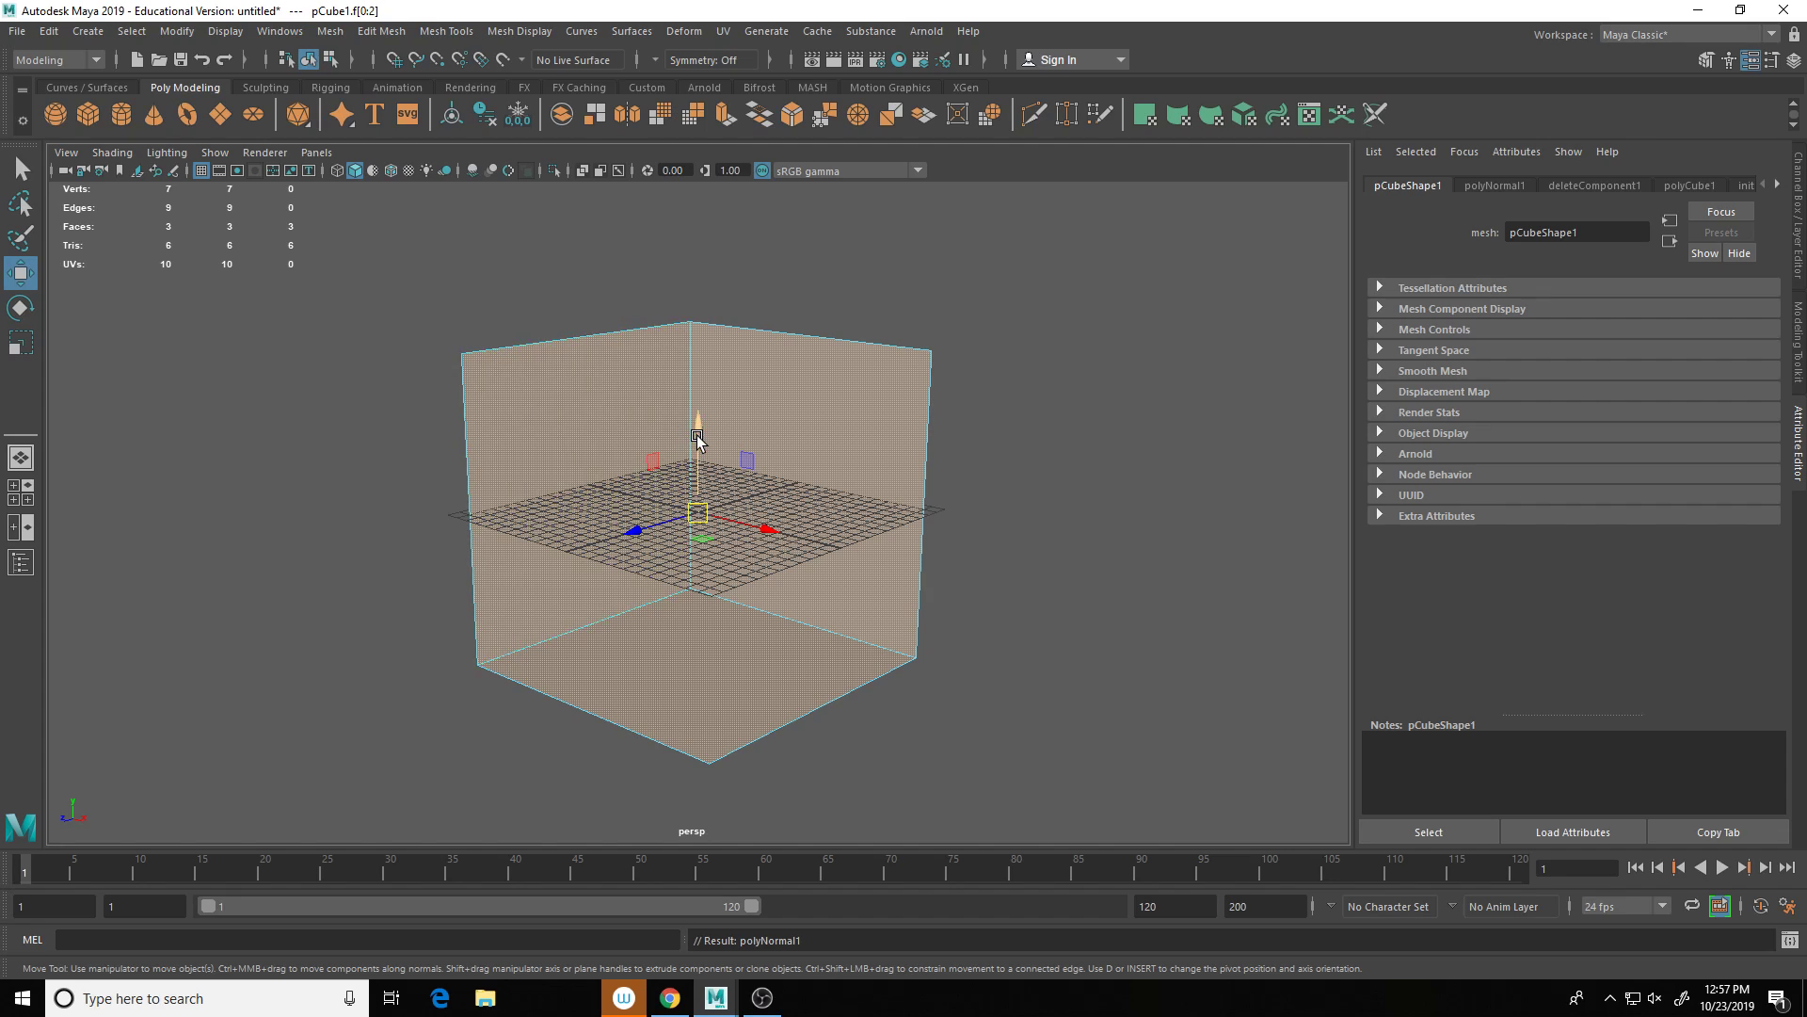
left_click_drag(696, 423, 696, 274)
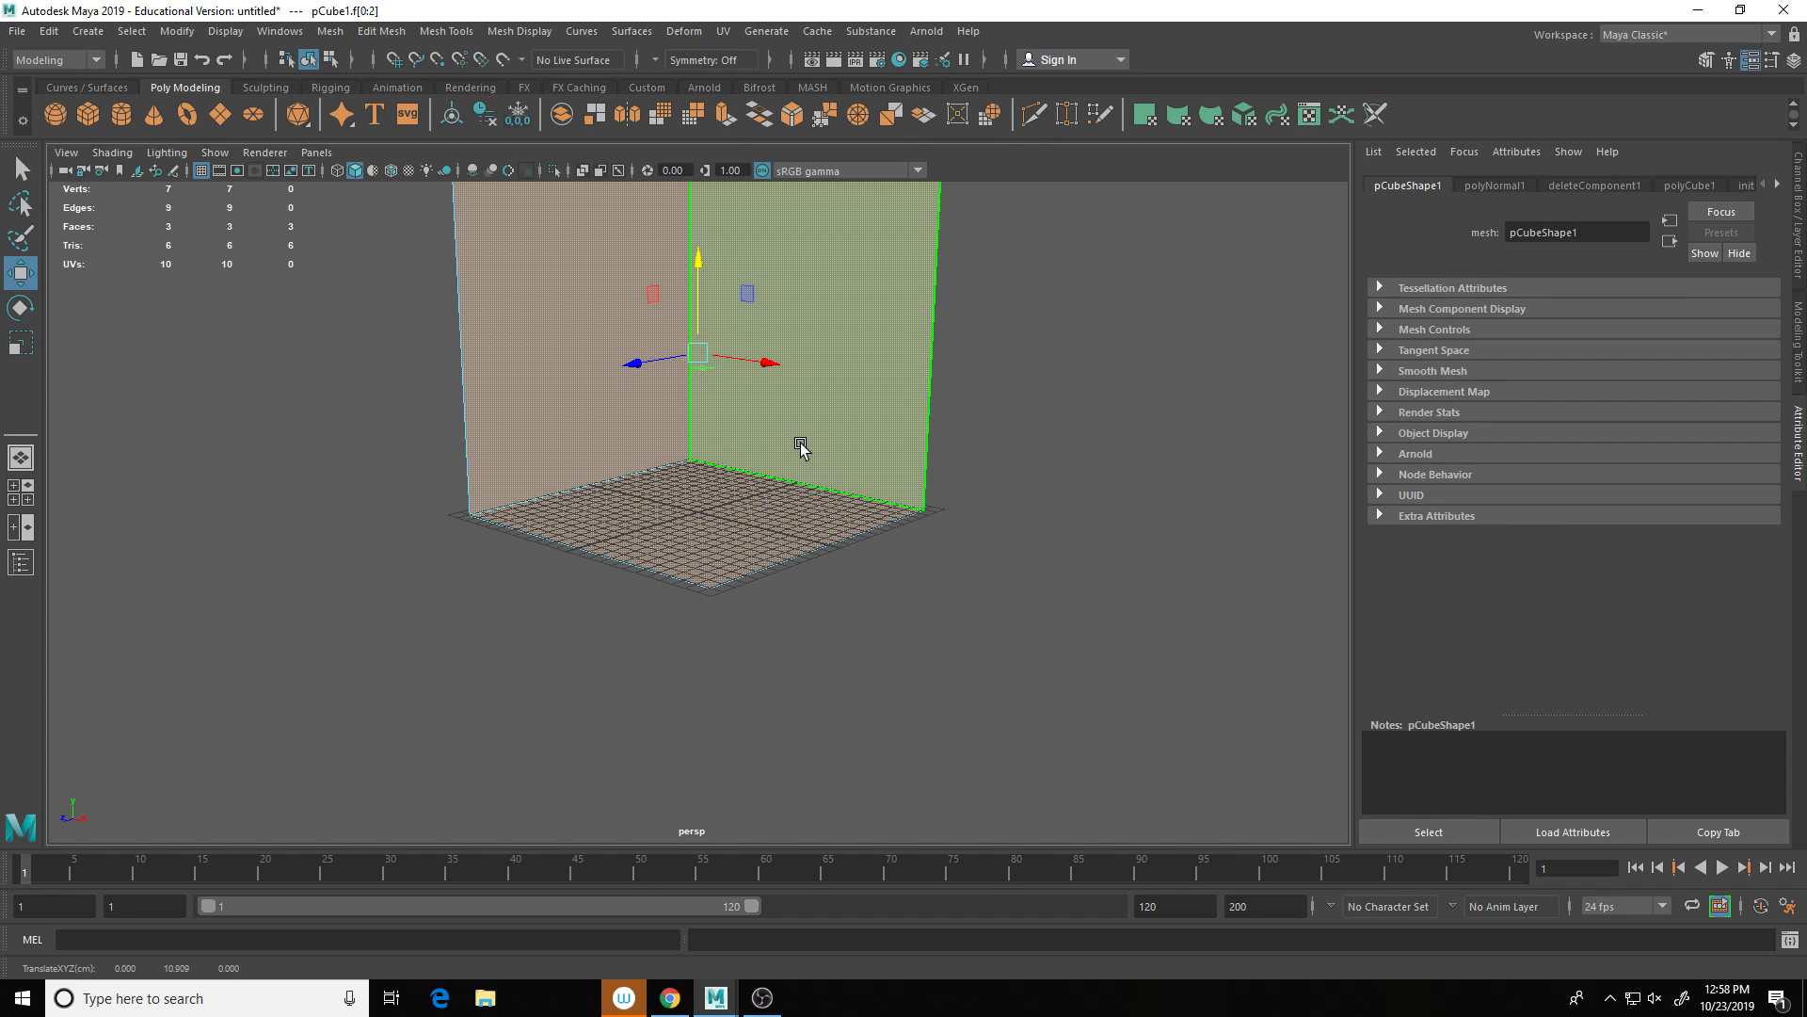
left_click(1032, 392)
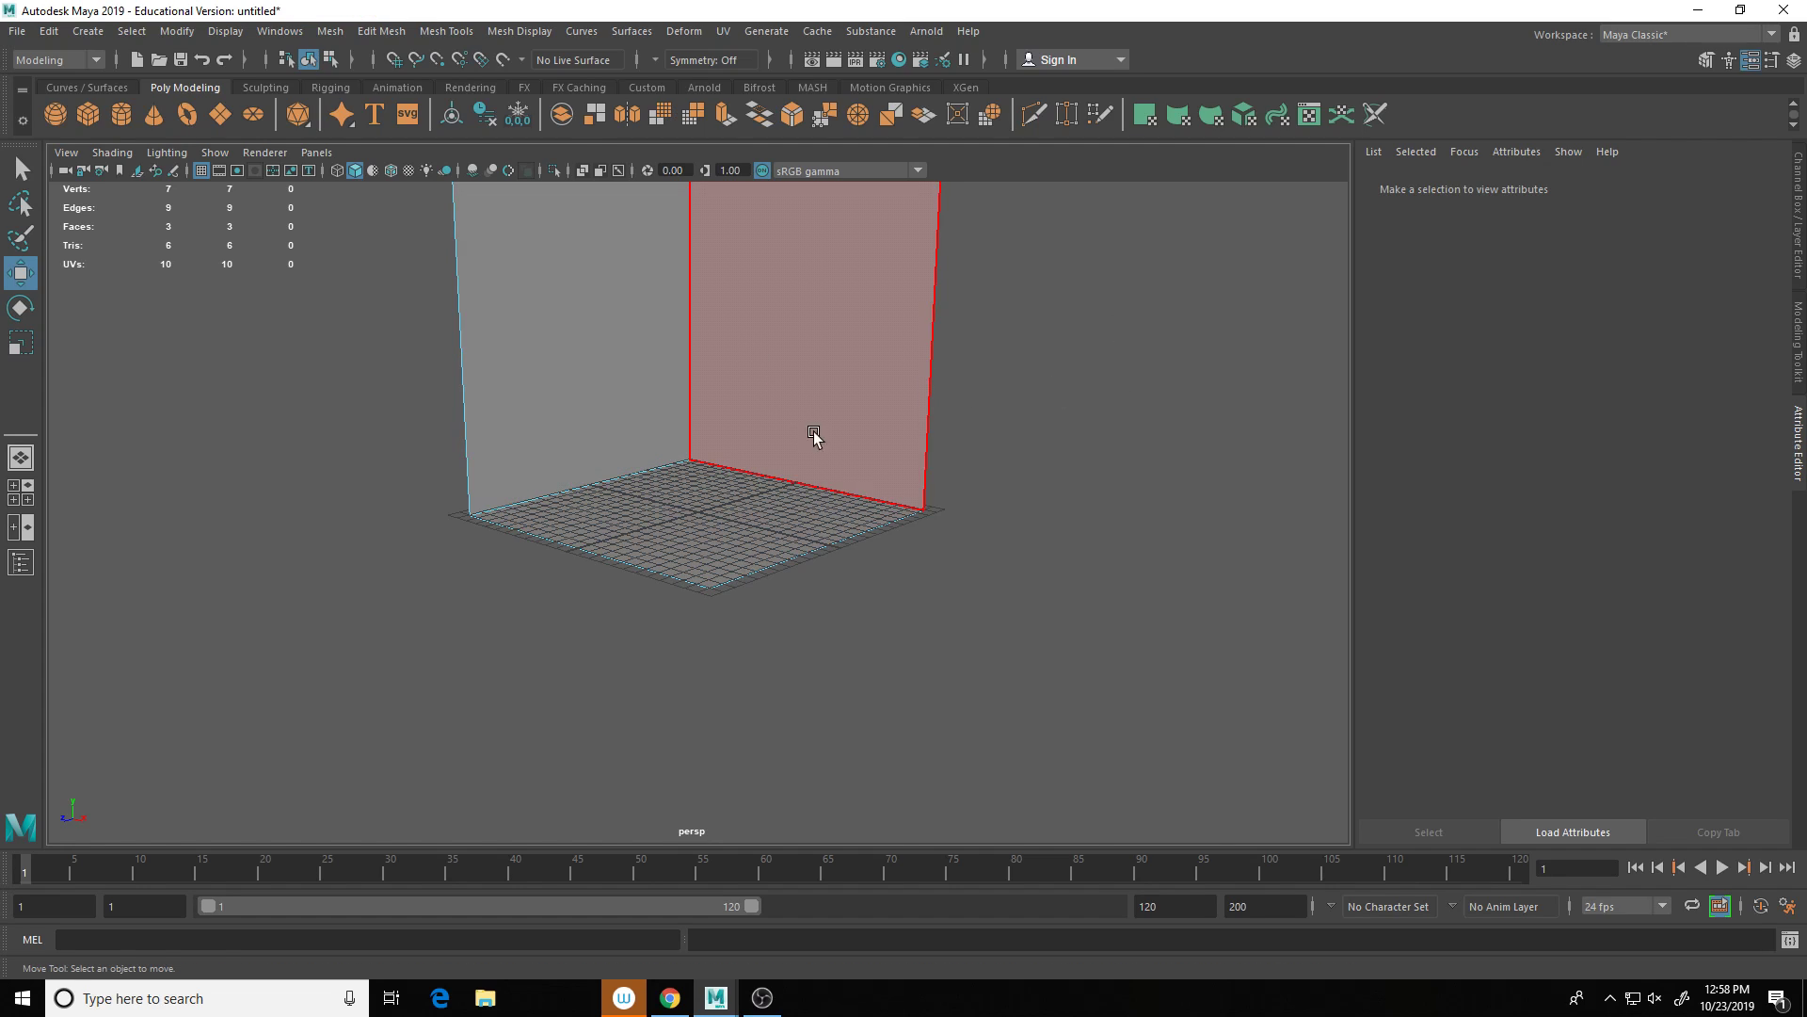
right_click_drag(825, 411, 880, 388)
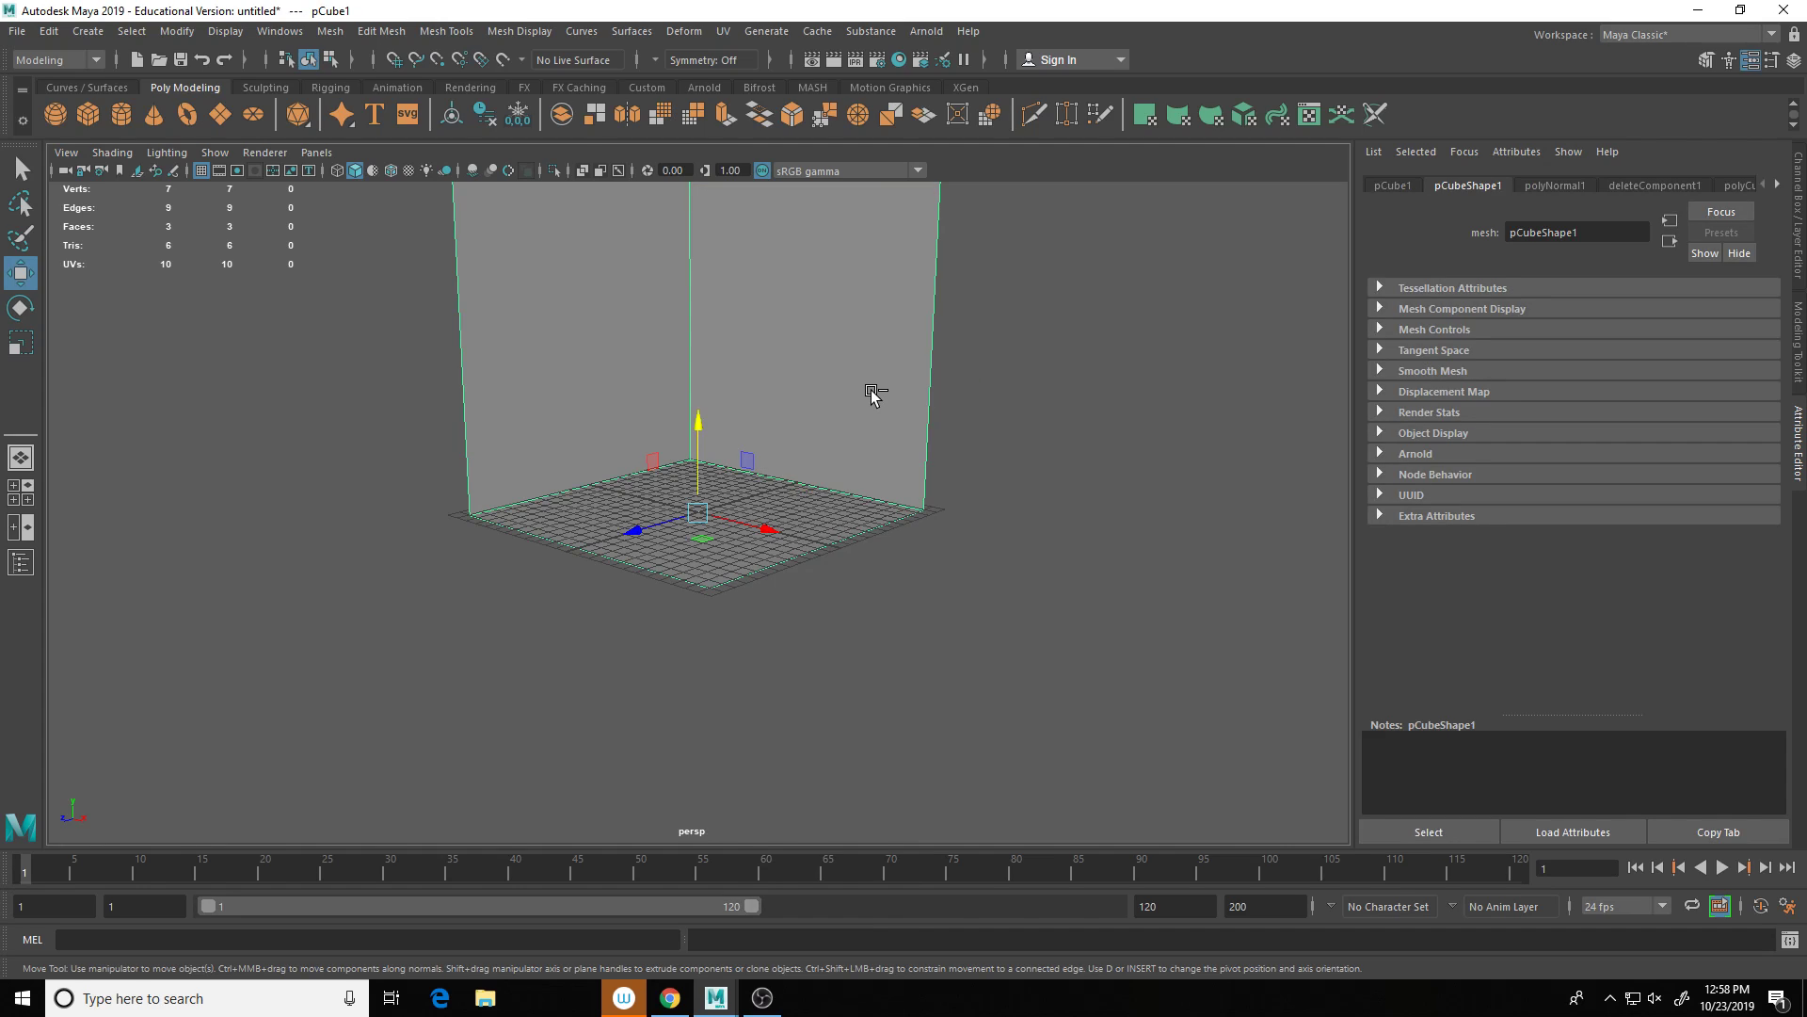
Step: Duplicate the room, shrink the copy slightly and lift it onto the floor
key("ctrl+d")
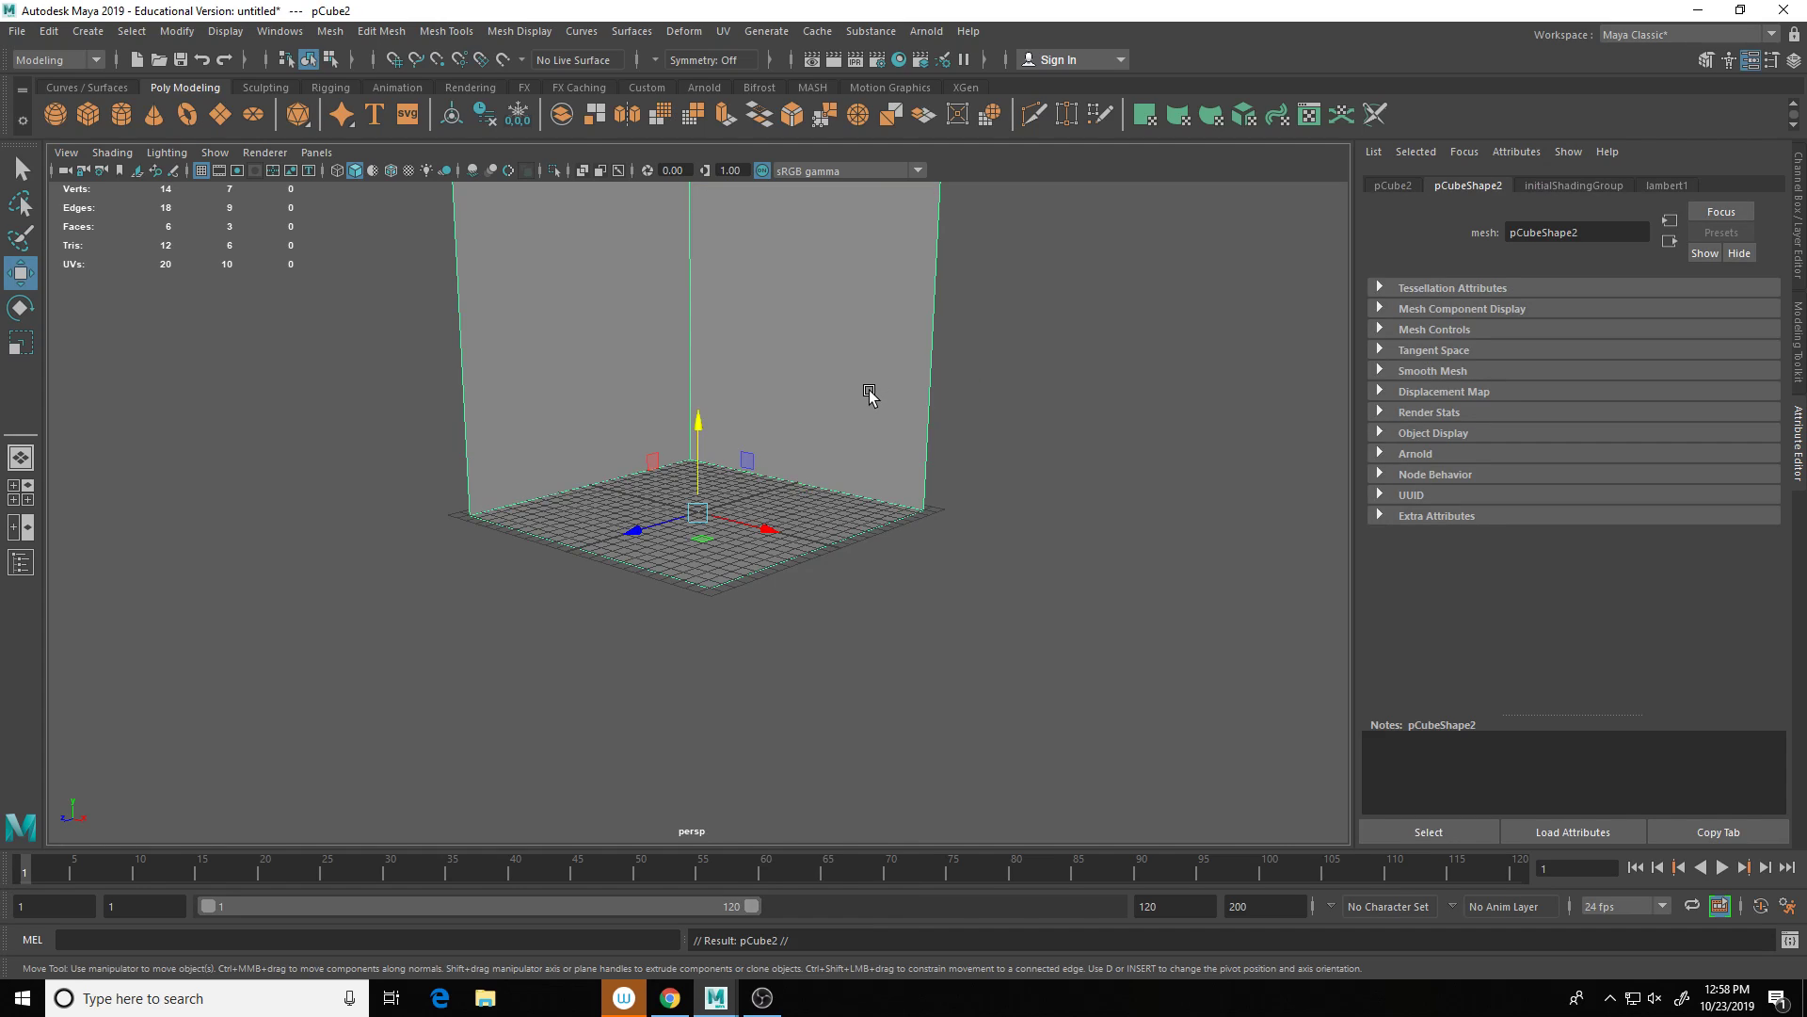
key("r")
left_click_drag(697, 512, 485, 544)
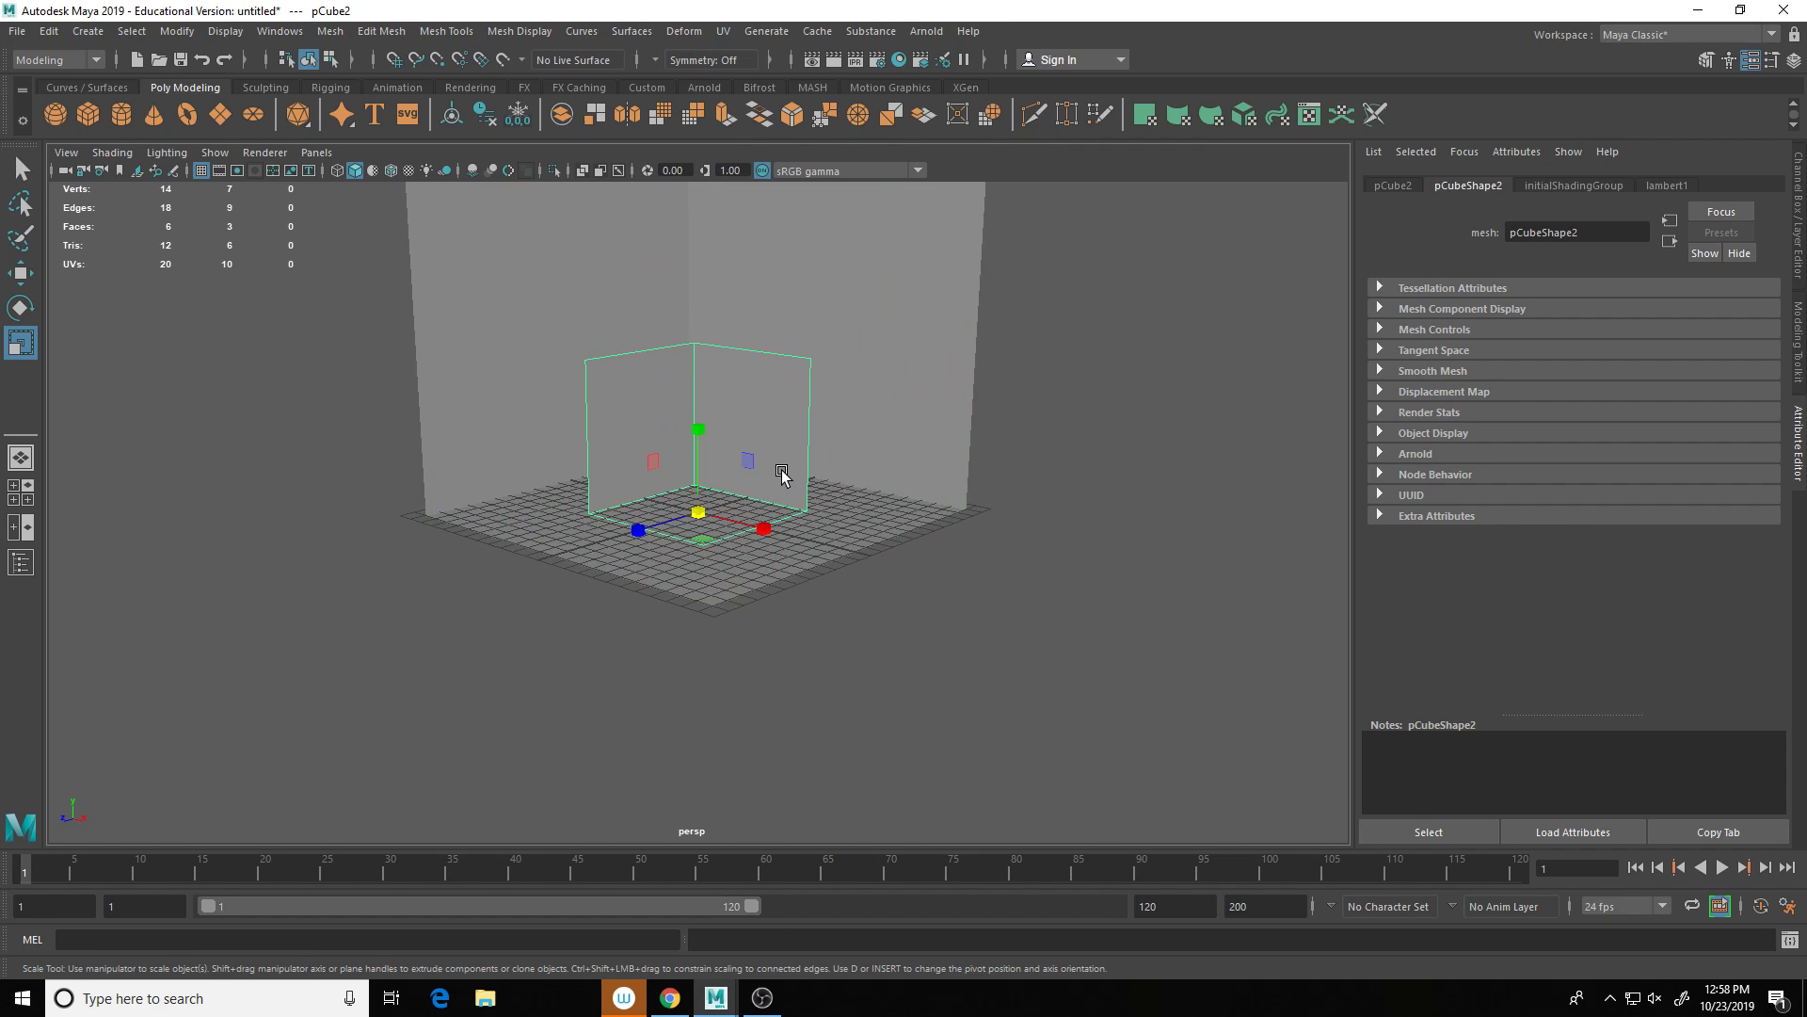
key("w")
left_click_drag(697, 433, 706, 400)
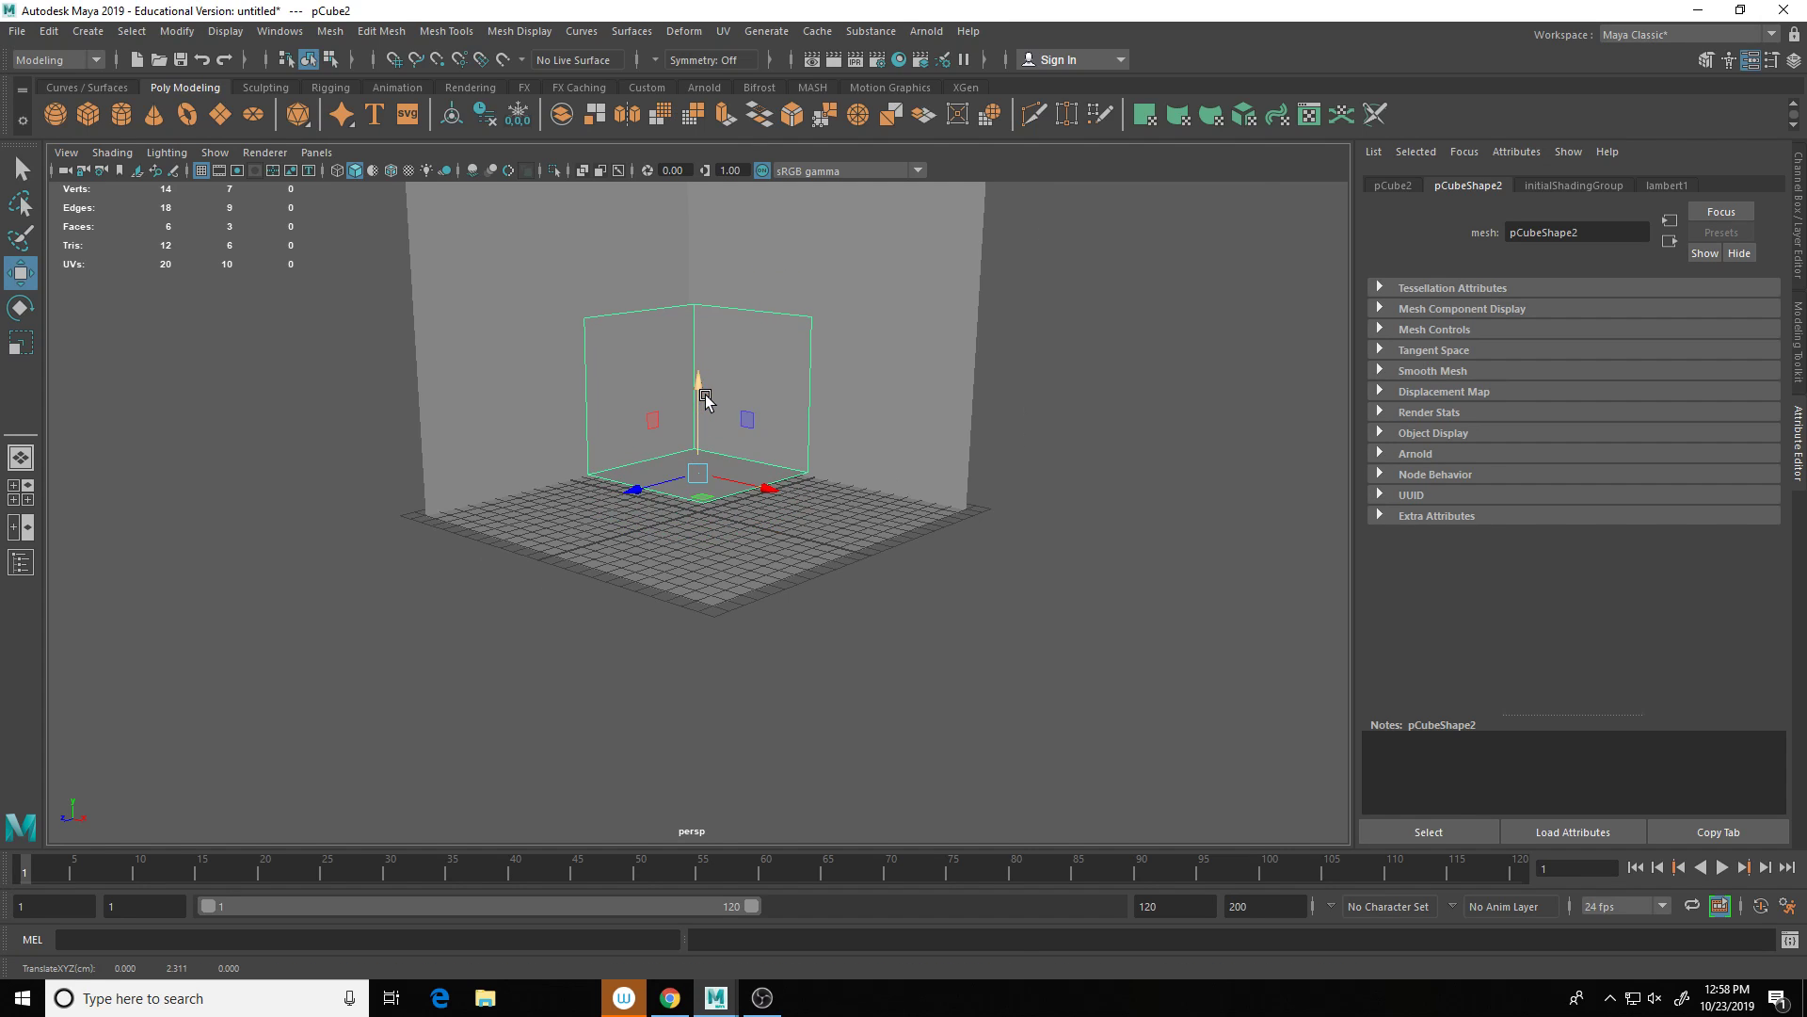
scroll(706, 400, "up", 6)
right_click(824, 440)
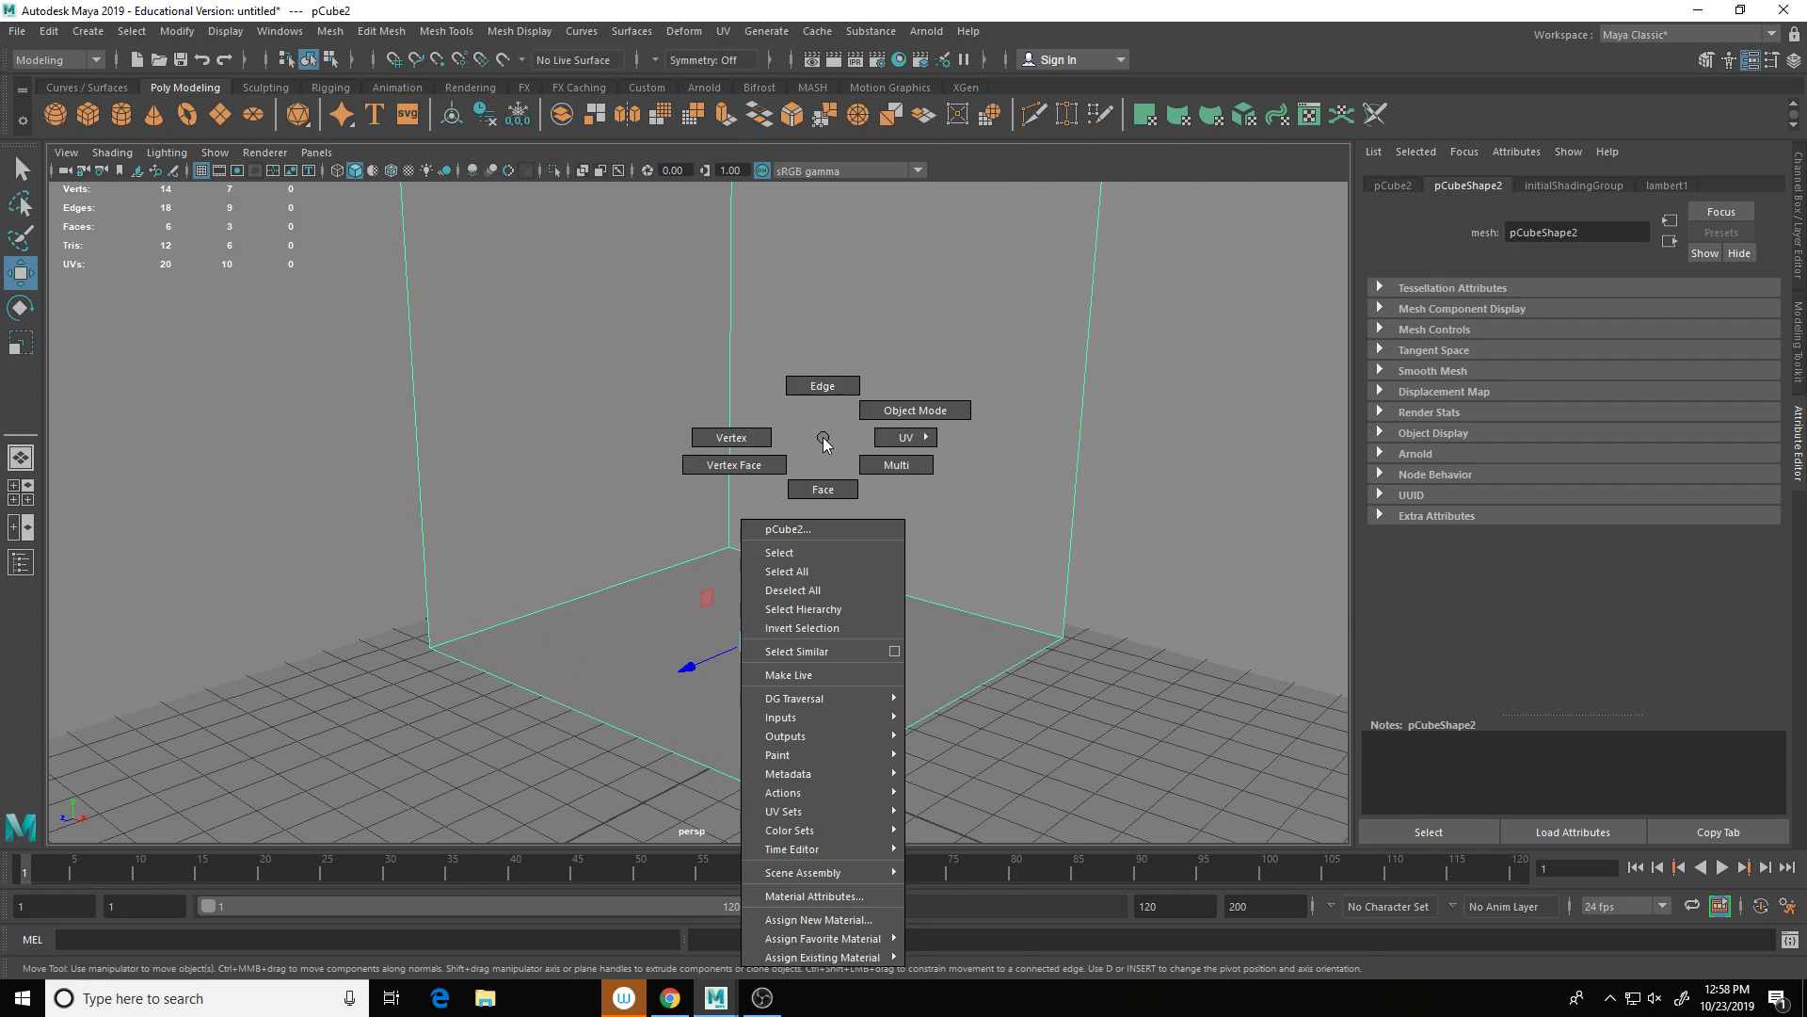
right_click_drag(859, 446, 899, 410)
Step: Insert two horizontal and two vertical edge loops across the copy's walls
right_click(900, 408, "shift")
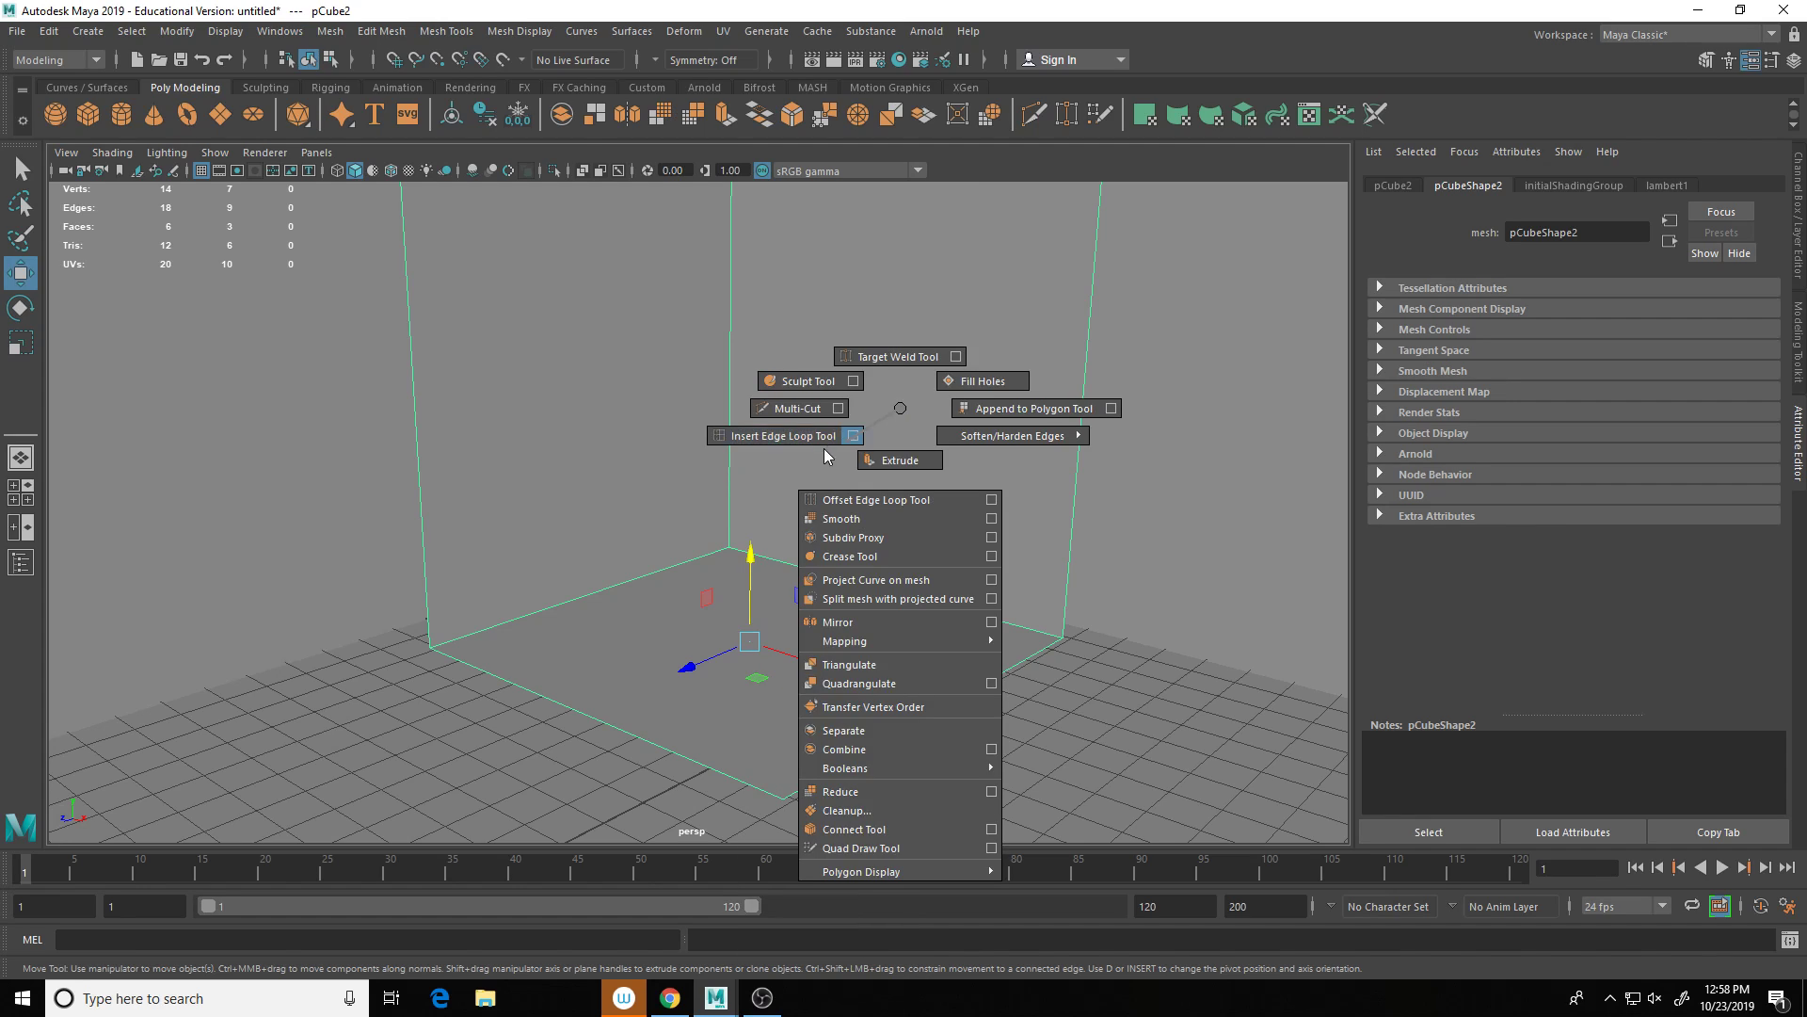
left_click(787, 438)
left_click(420, 415)
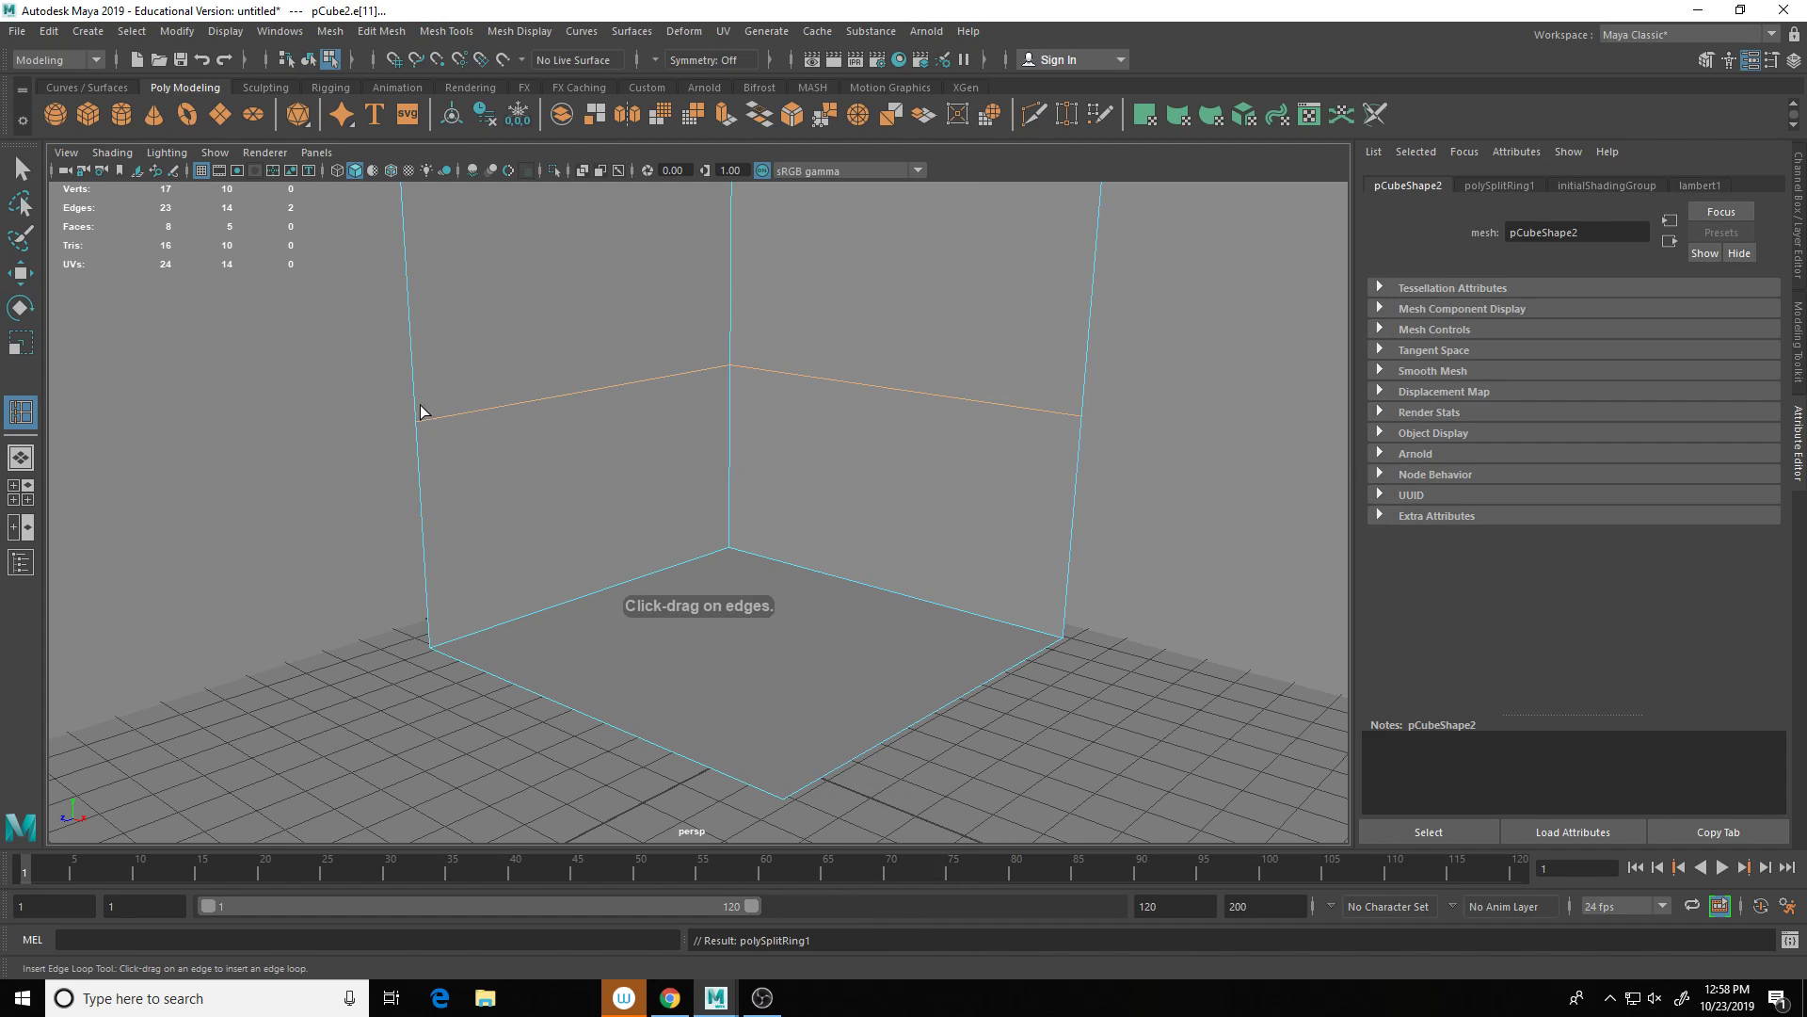
right_click_drag(603, 354, 687, 309)
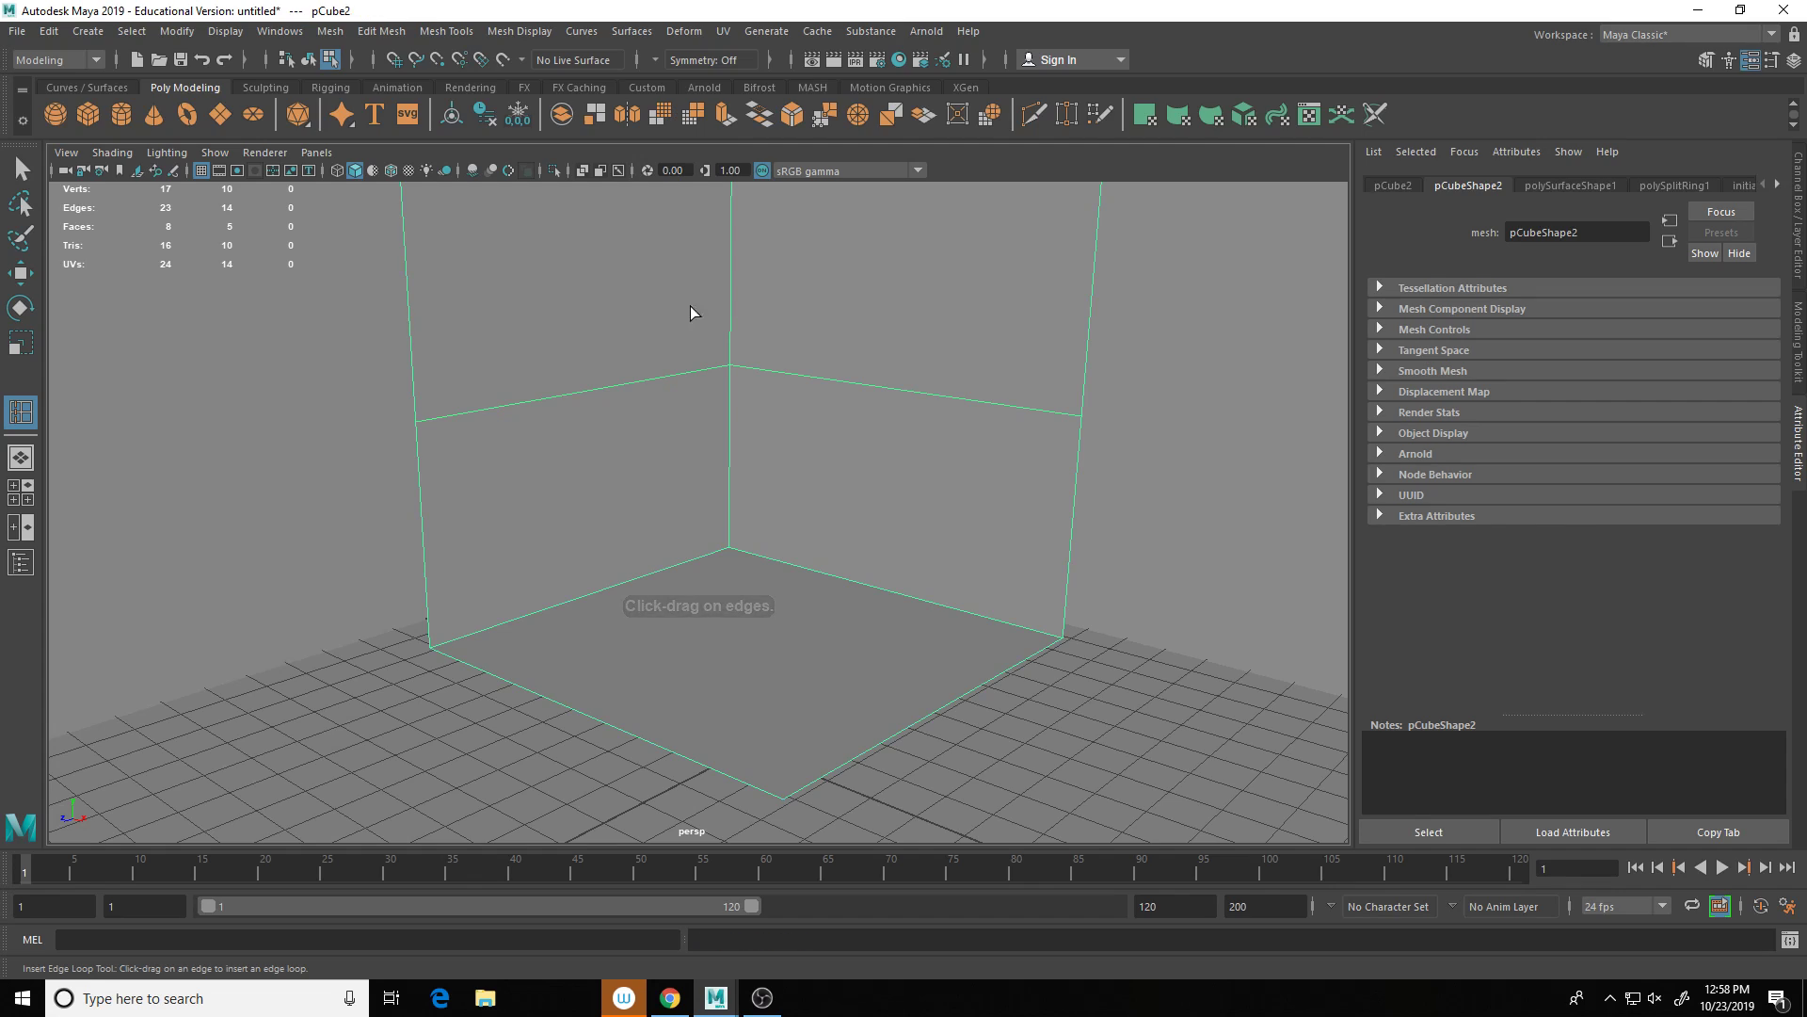
left_click(1093, 285)
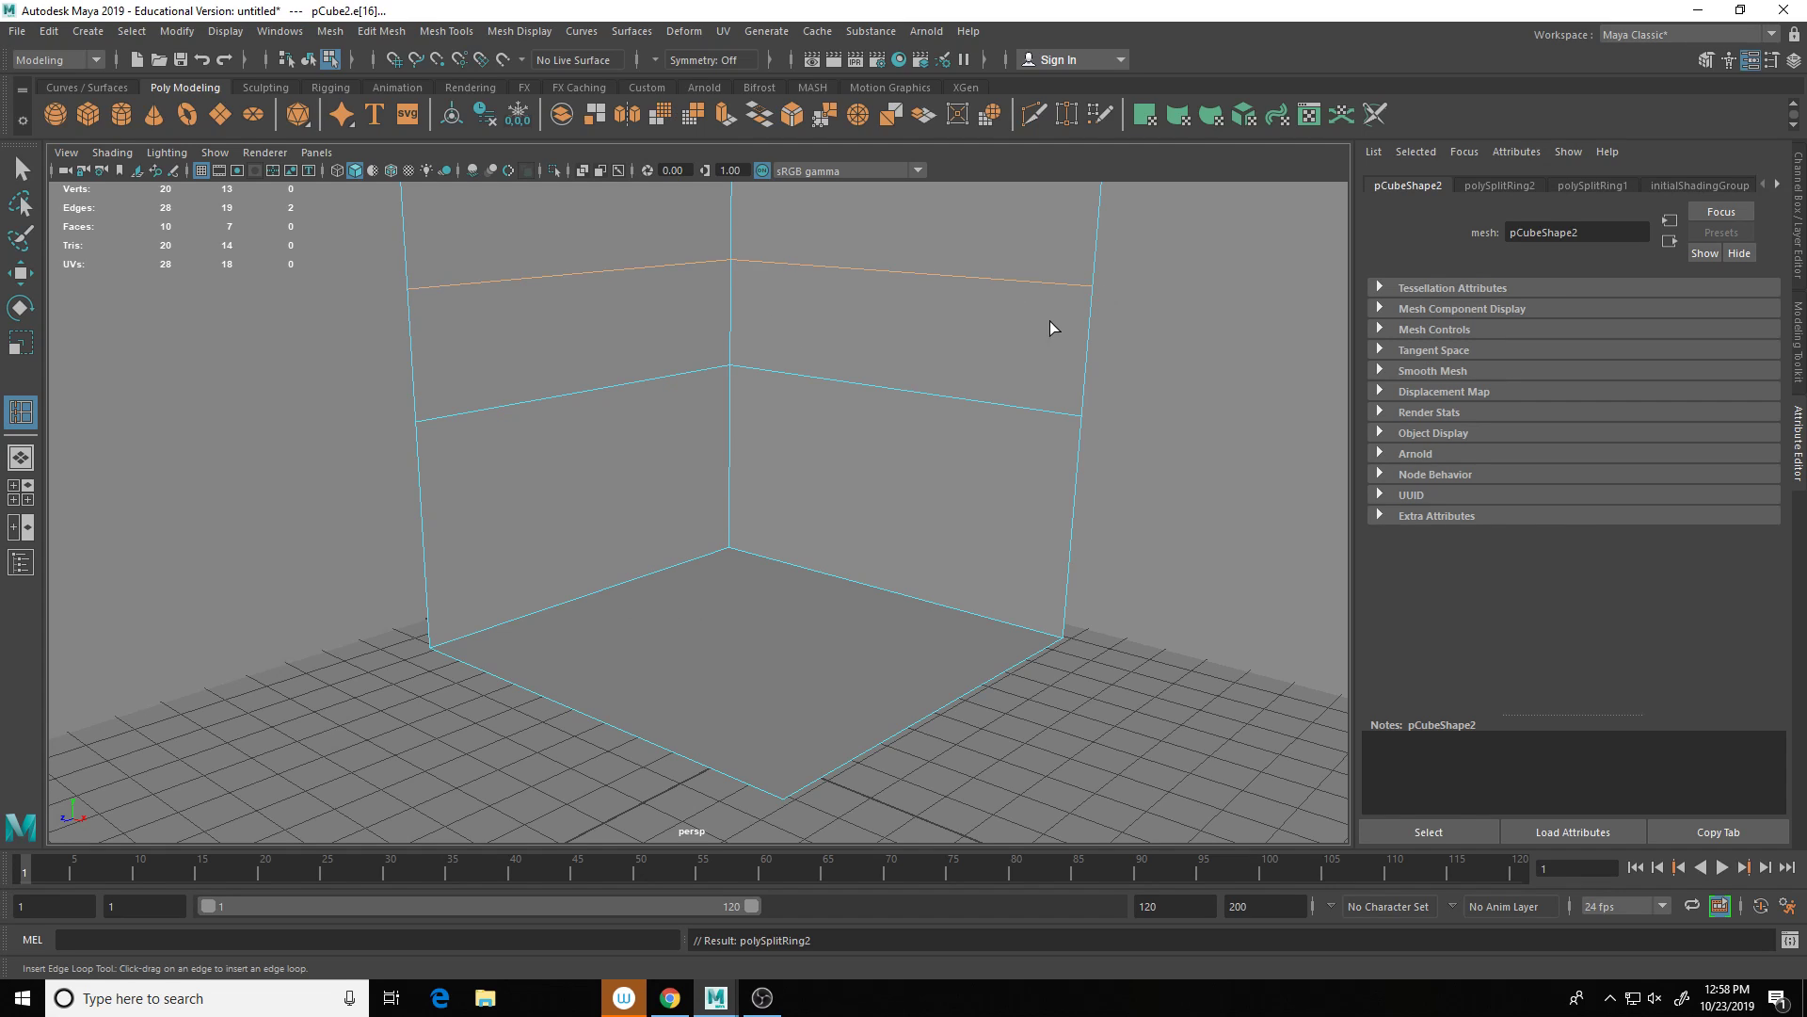
left_click(978, 407)
left_click(771, 375)
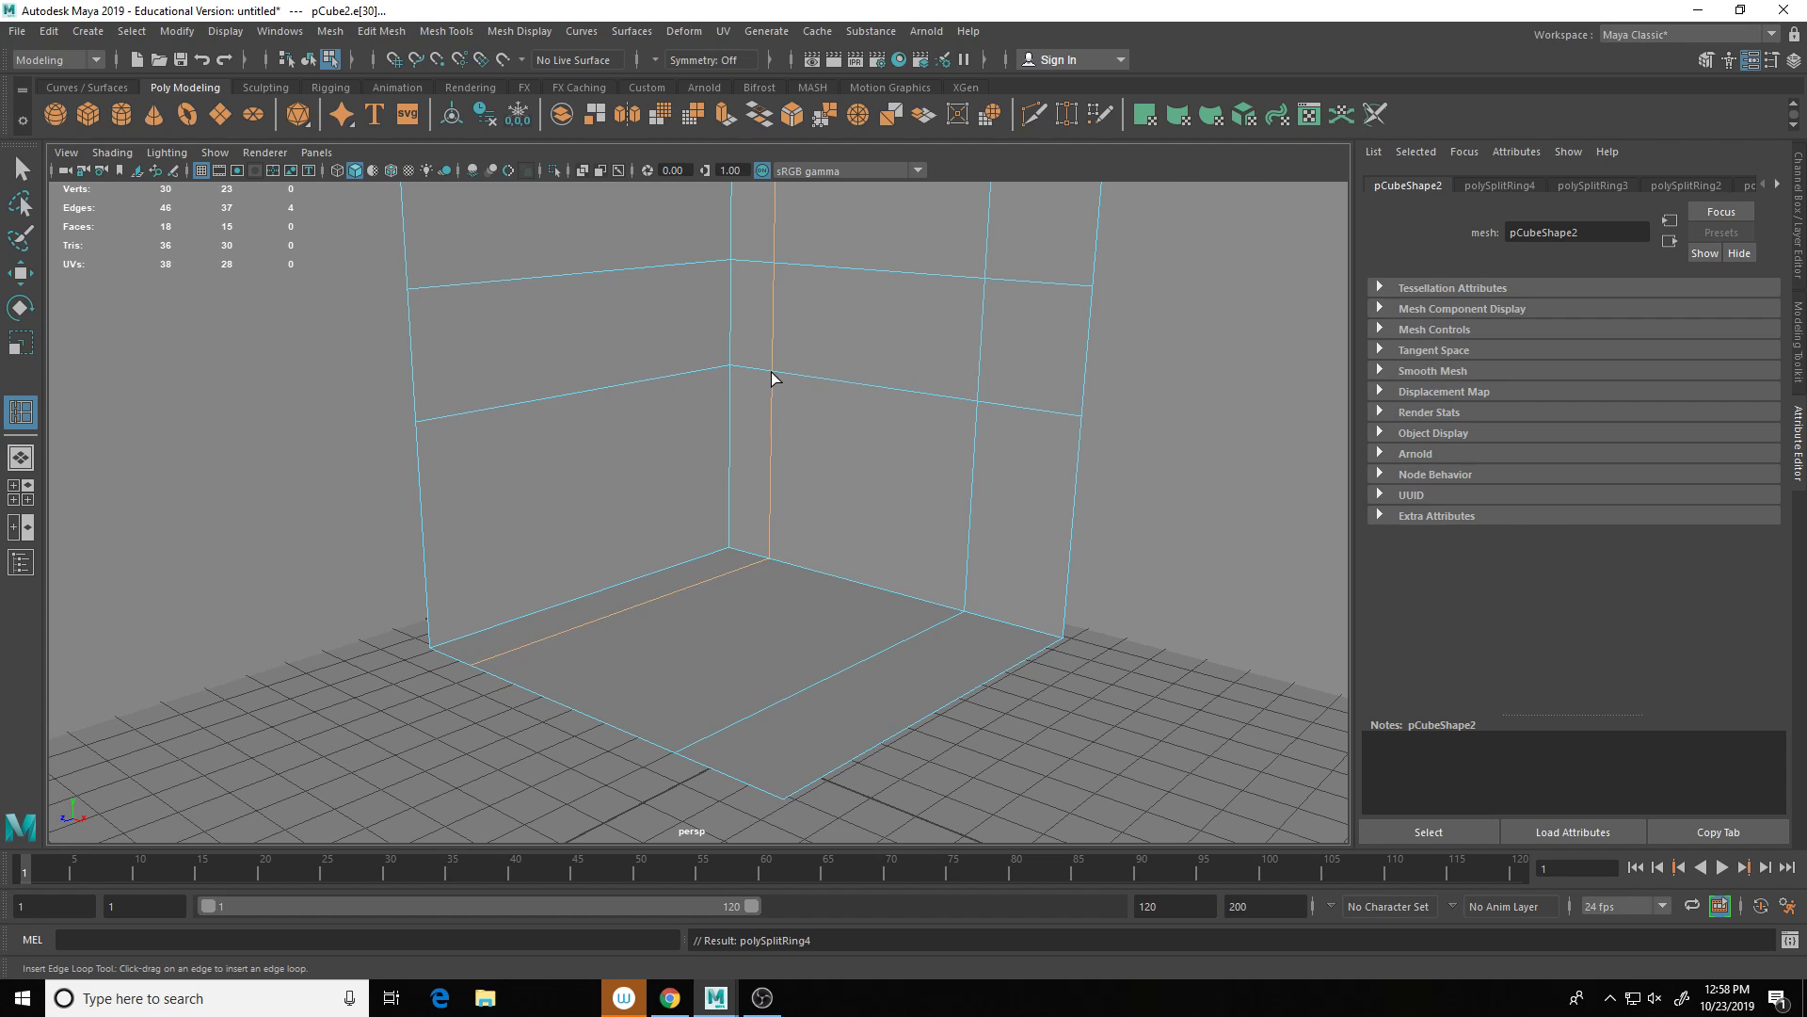
key("q")
Step: Delete one wall panel and select the inner walls' faces
mouse_move(925, 335)
right_mouse_down()
mouse_move(904, 390)
mouse_move(906, 337)
right_mouse_up()
left_click(917, 343)
key("Delete")
double_click(901, 388)
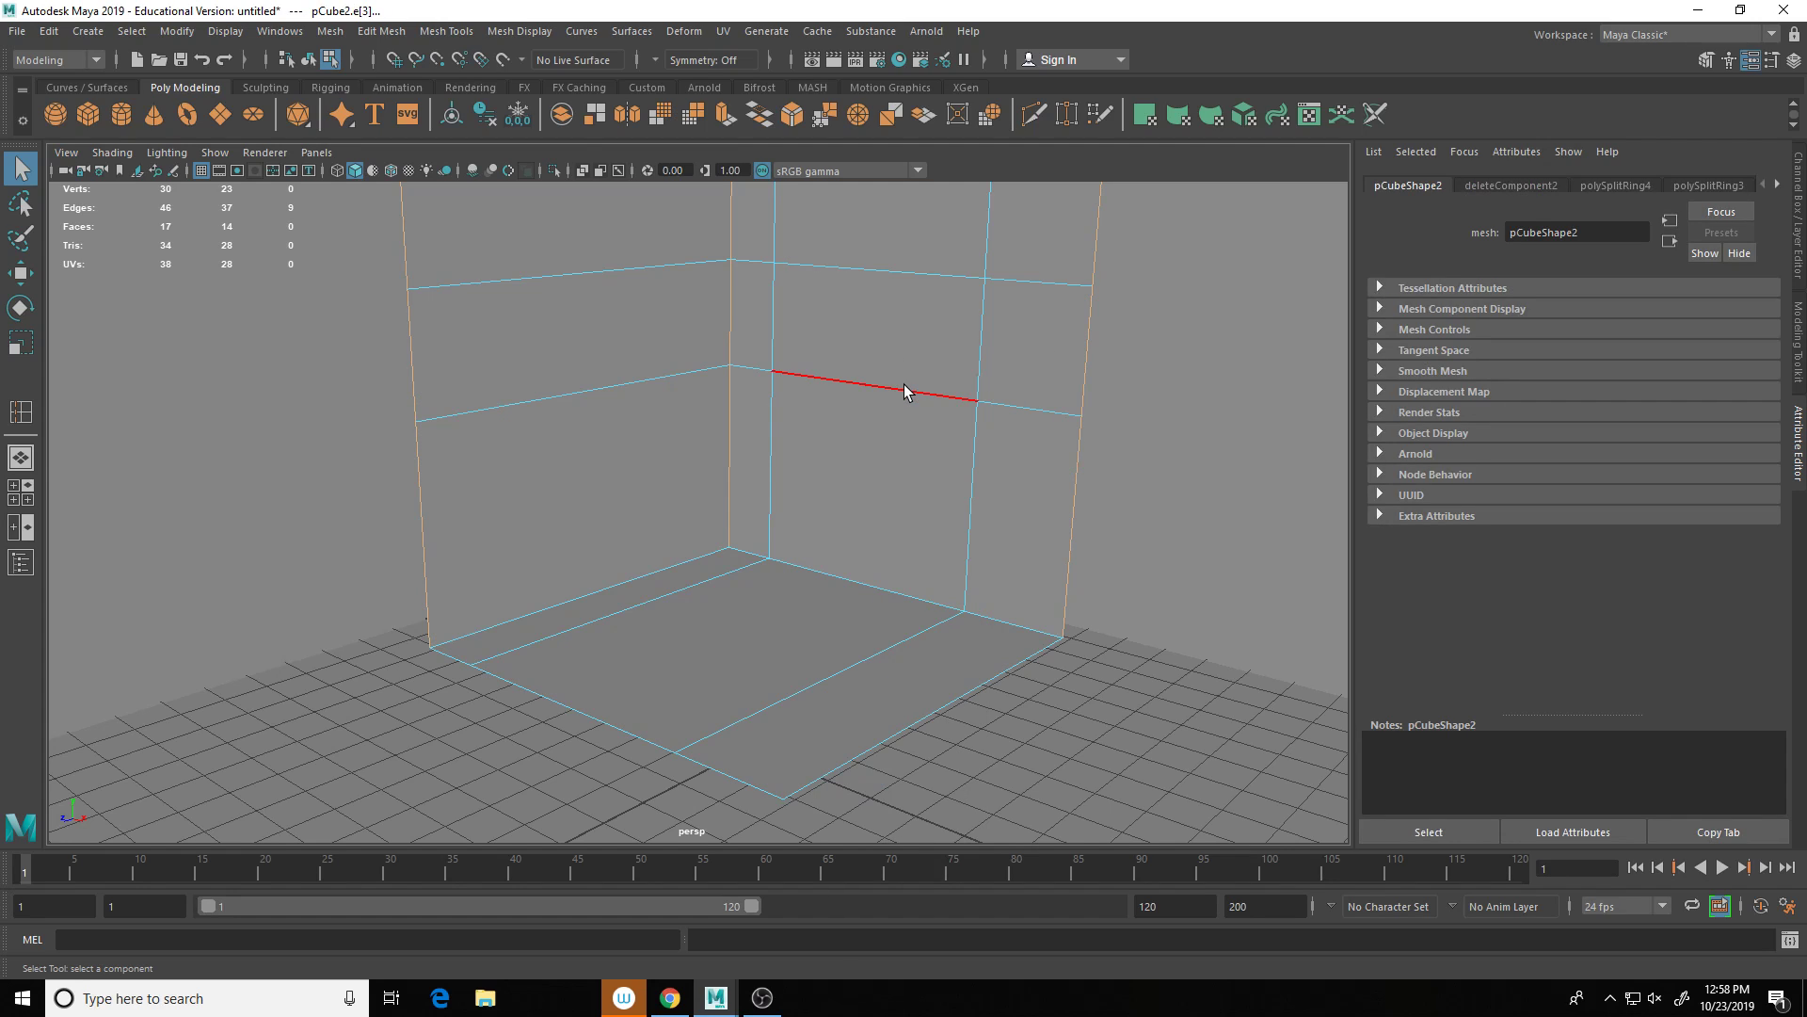
Step: Select the row of wall edge segments and move them down along Y
left_click(904, 385)
left_click(904, 386)
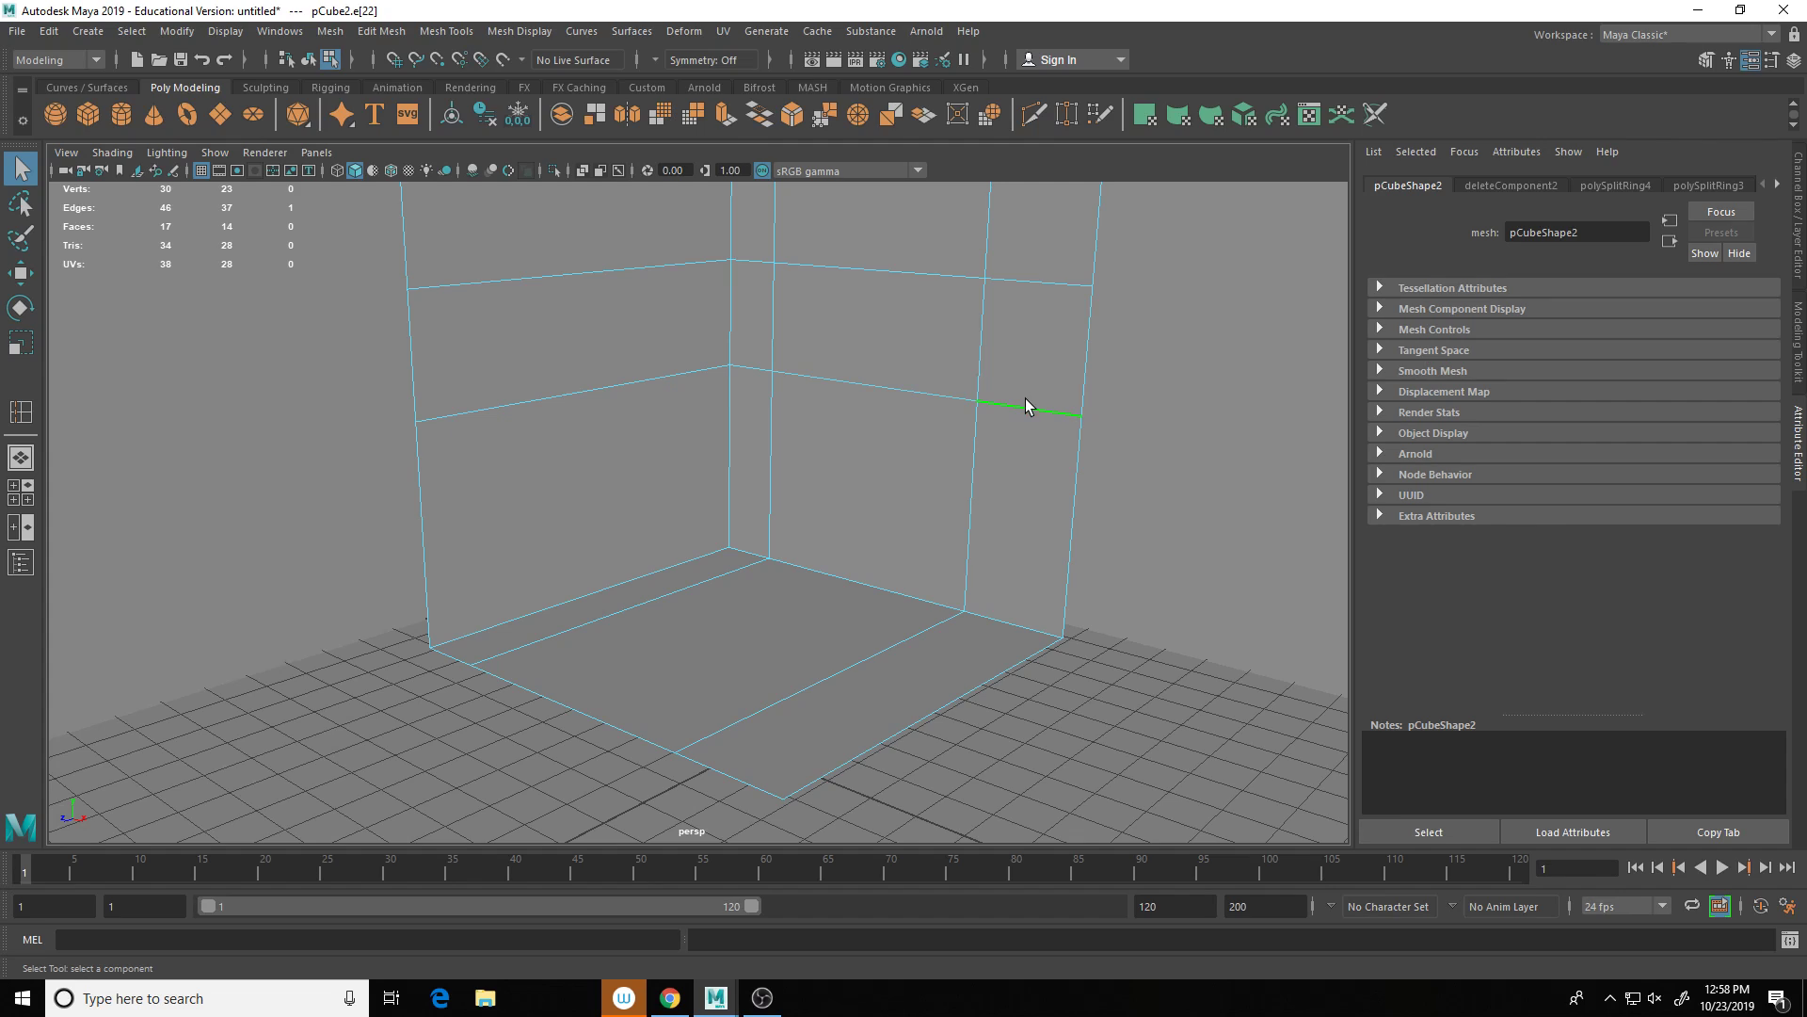
left_click(783, 386, "shift")
left_click(692, 371, "shift")
key("w")
left_click_drag(748, 329, 744, 466)
Step: Orbit around the room to inspect the reshaped walls, then clear the selection
left_click_drag(743, 466, 993, 393, "alt")
right_click_drag(976, 395, 973, 438)
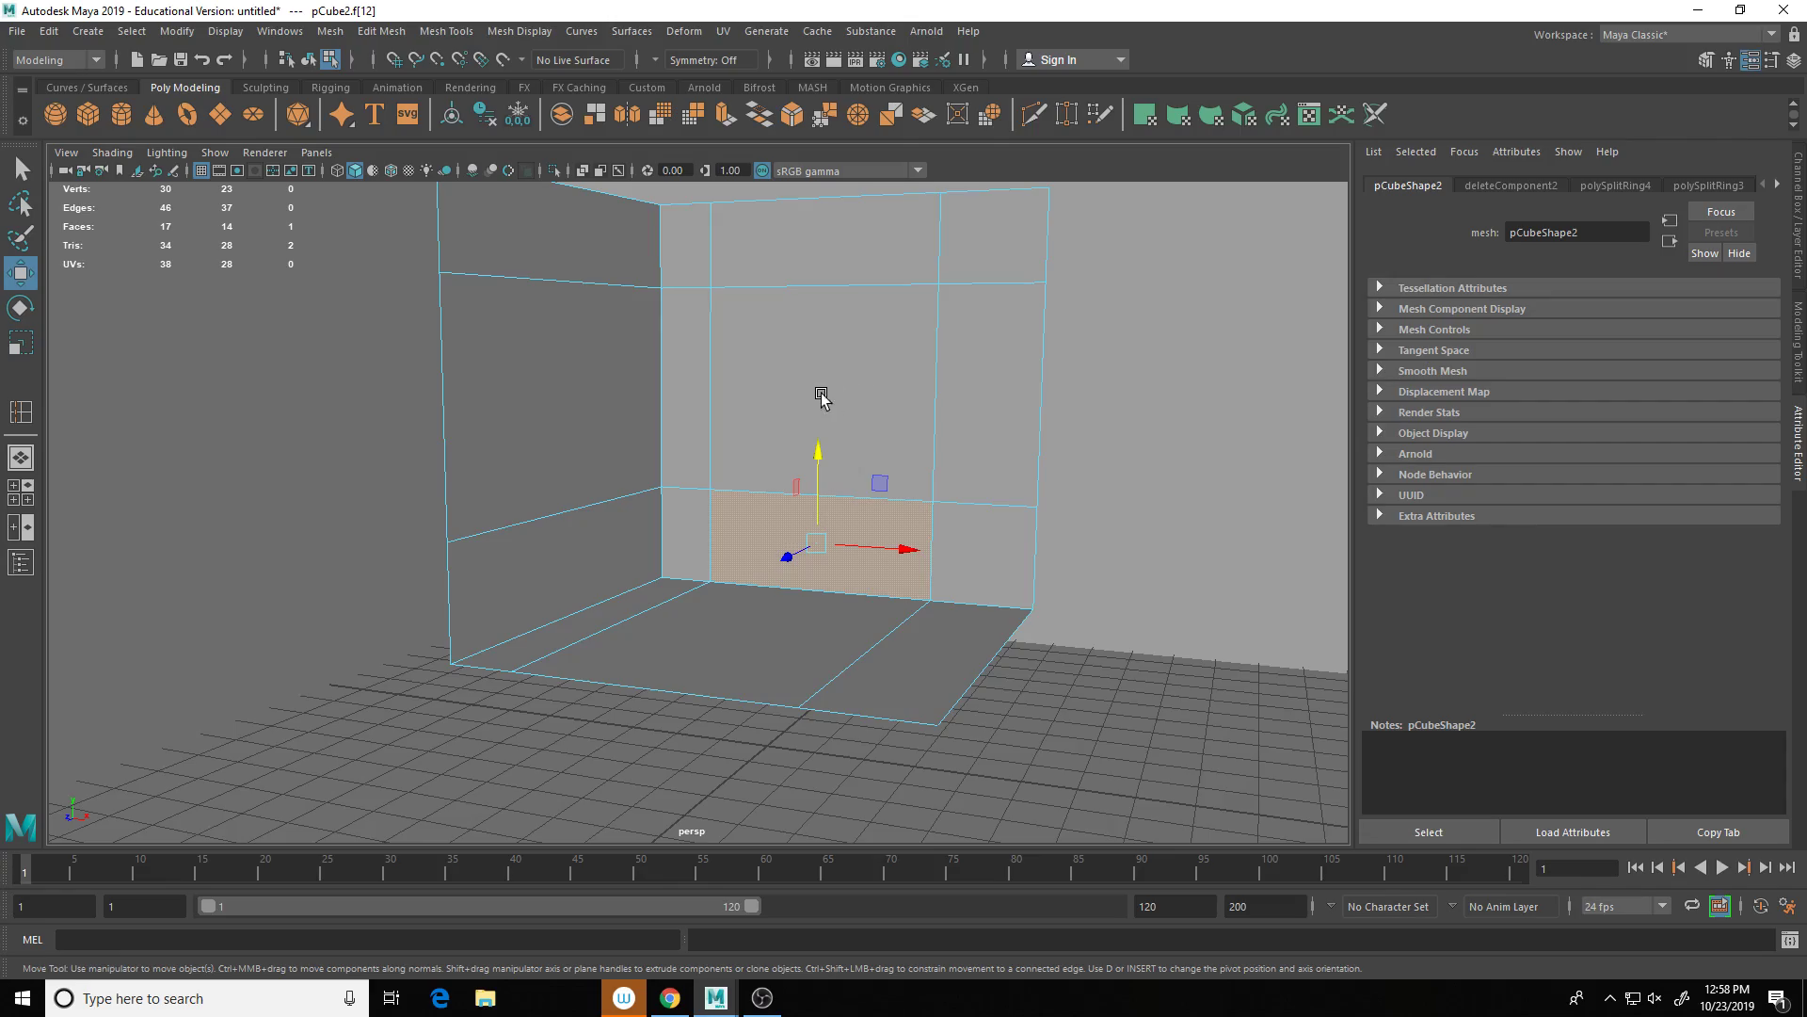
left_click_drag(861, 383, 754, 432, "alt")
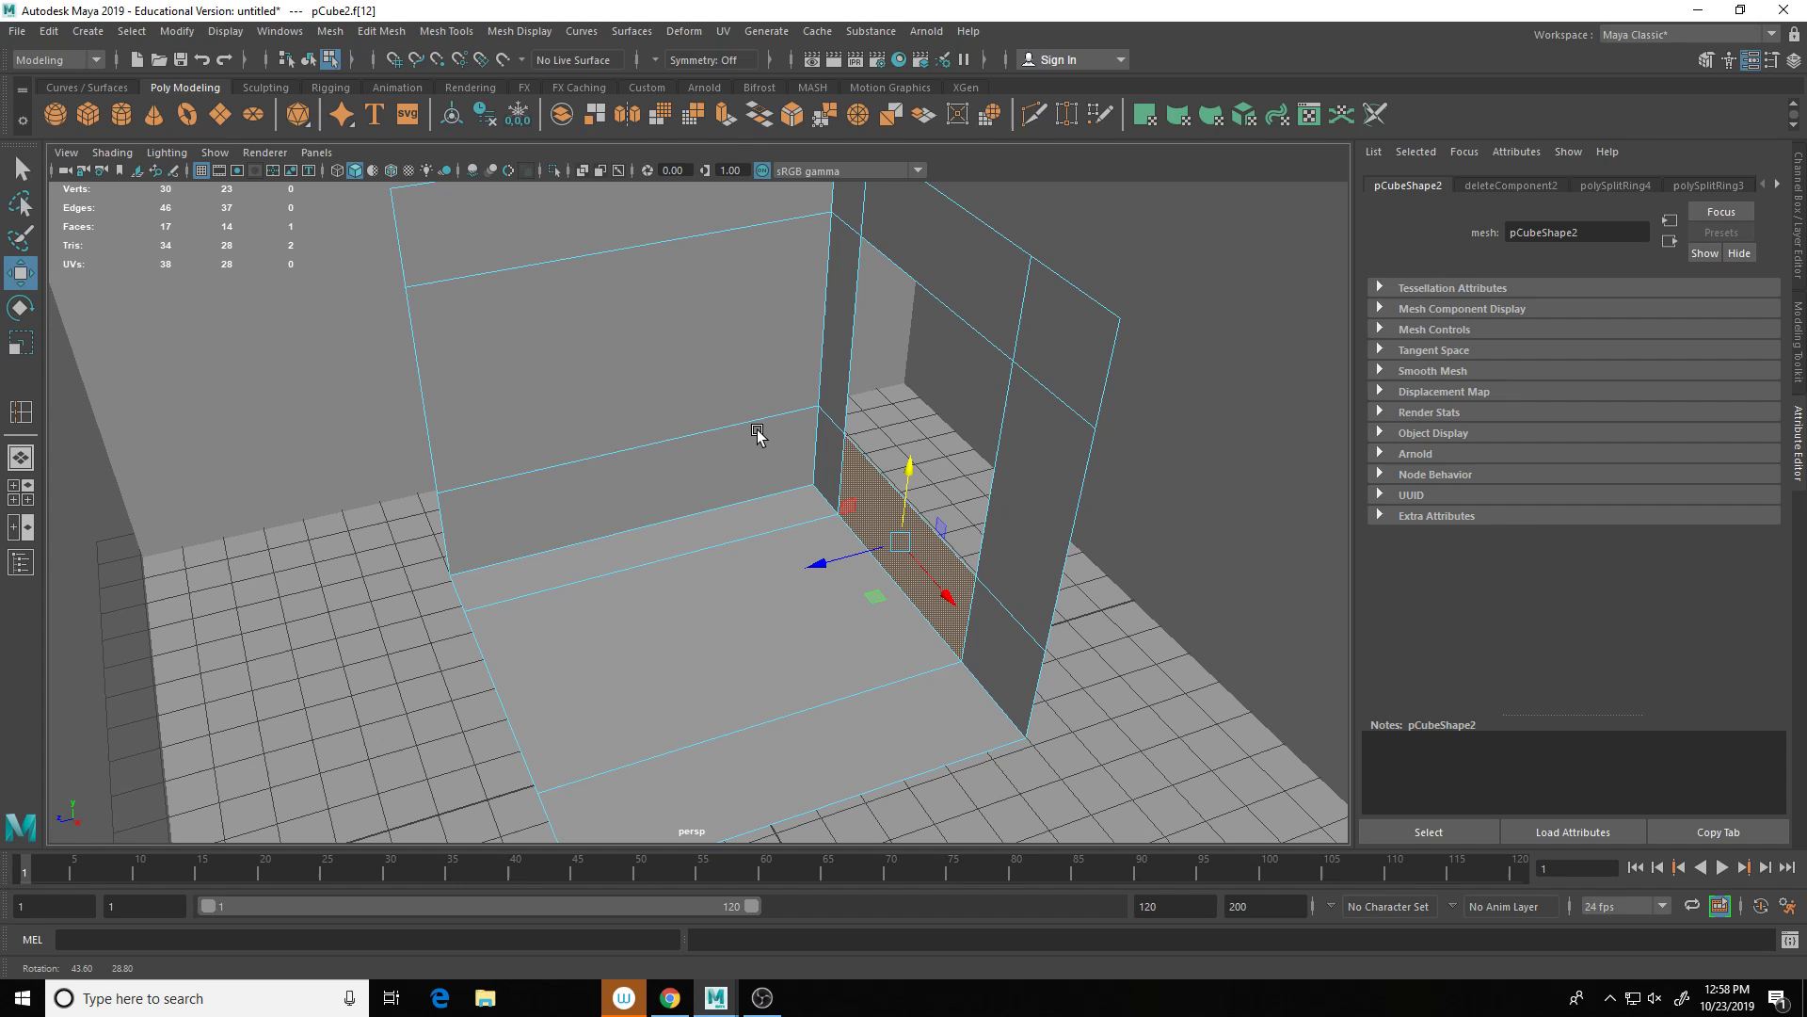
left_click_drag(1053, 509, 1101, 504, "alt")
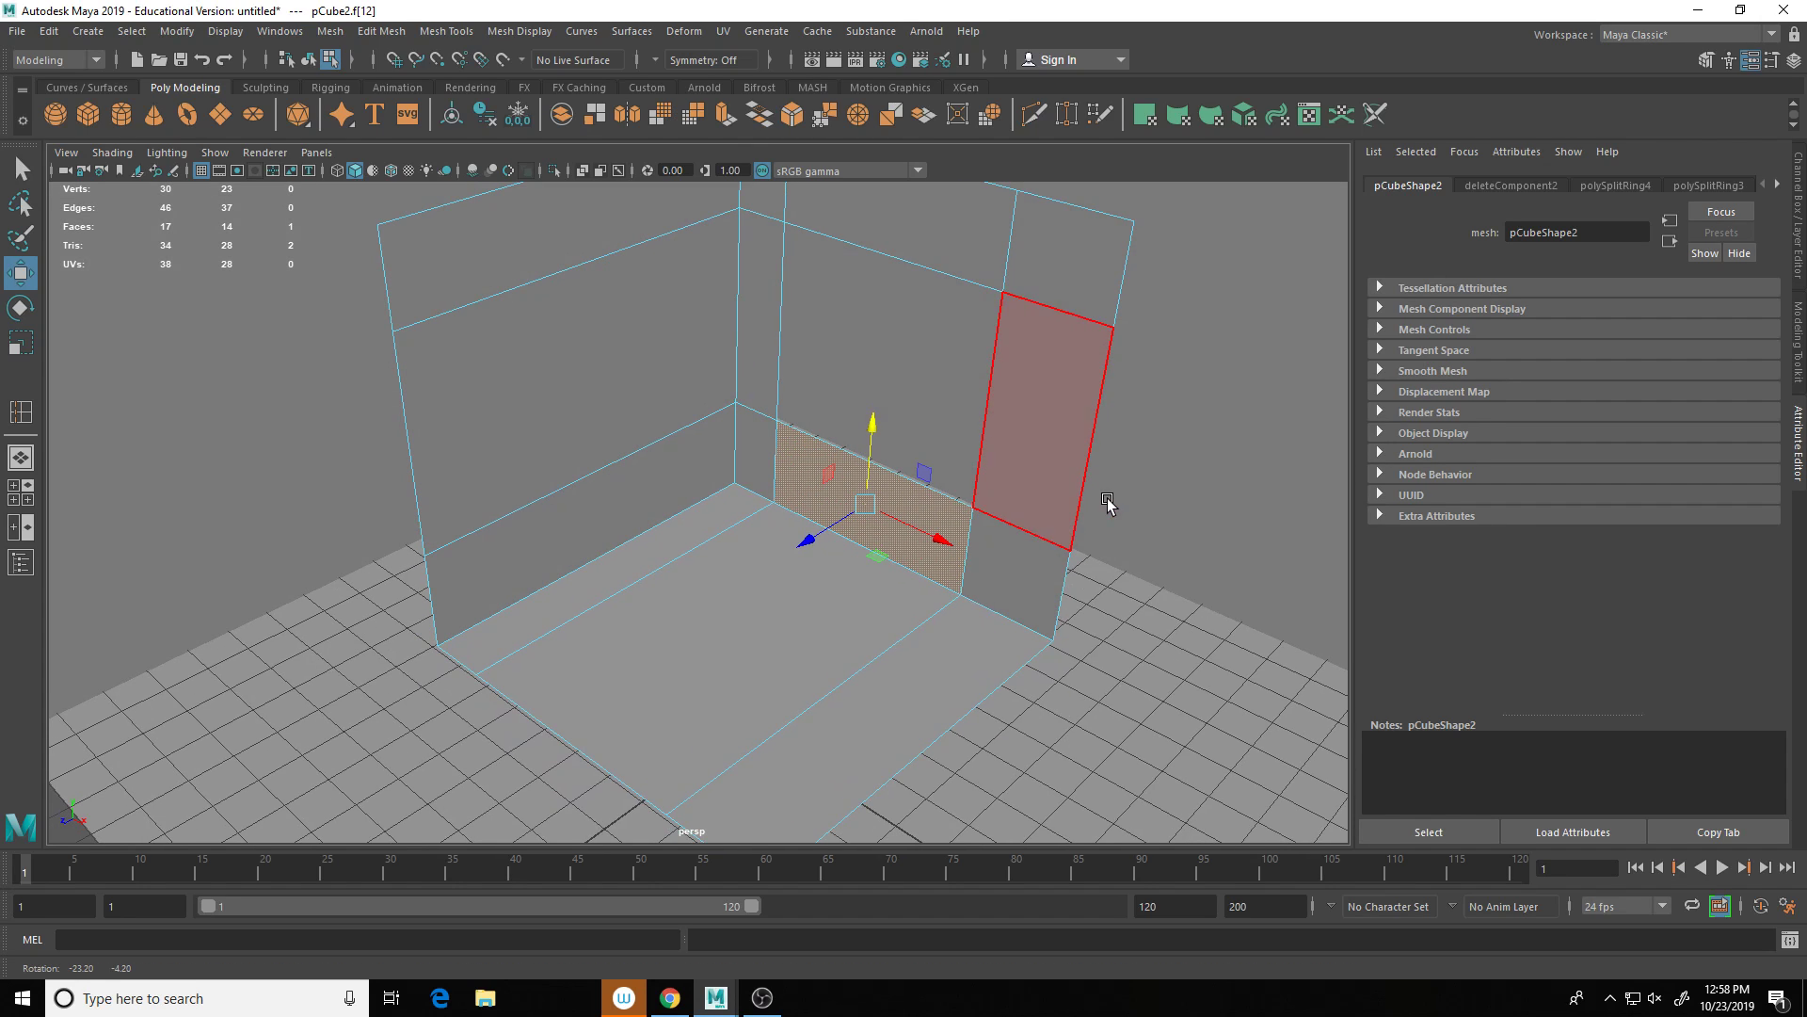
scroll(1185, 612, "down", 5)
left_click(1140, 693)
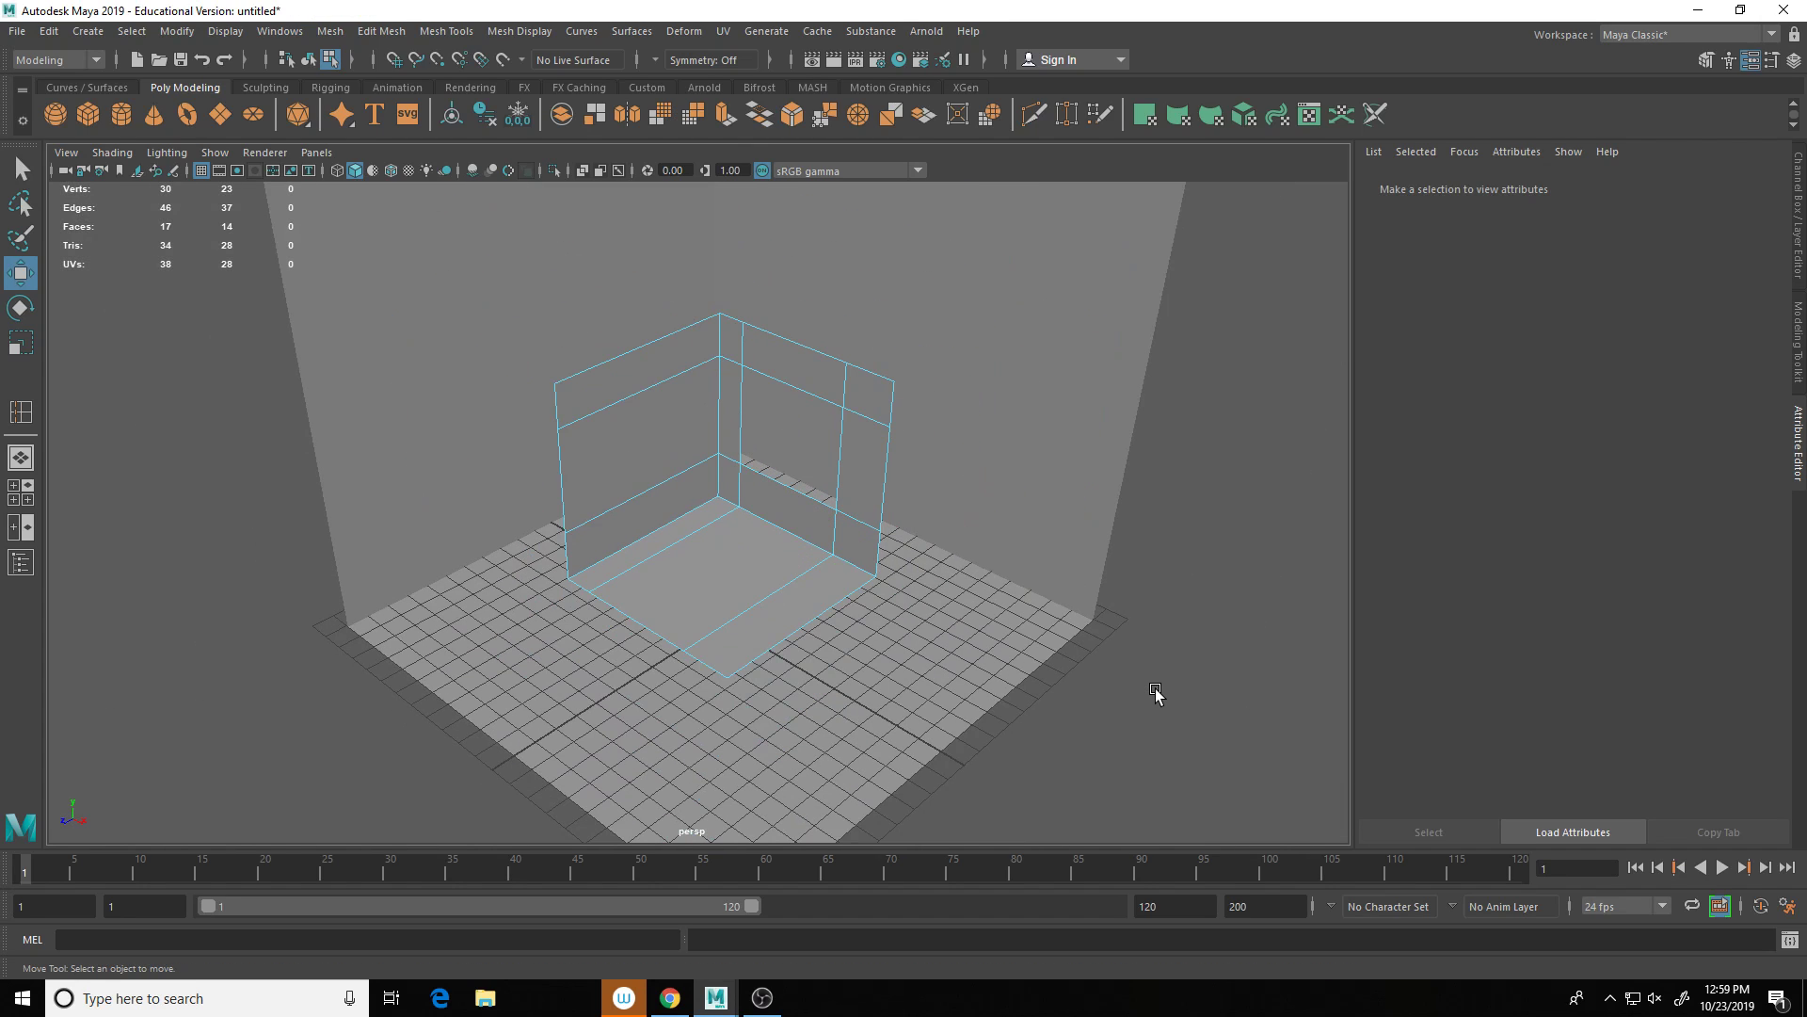
Step: Create a new polygon cube and raise it upward
right_click(1157, 692, "shift")
left_click(1154, 663)
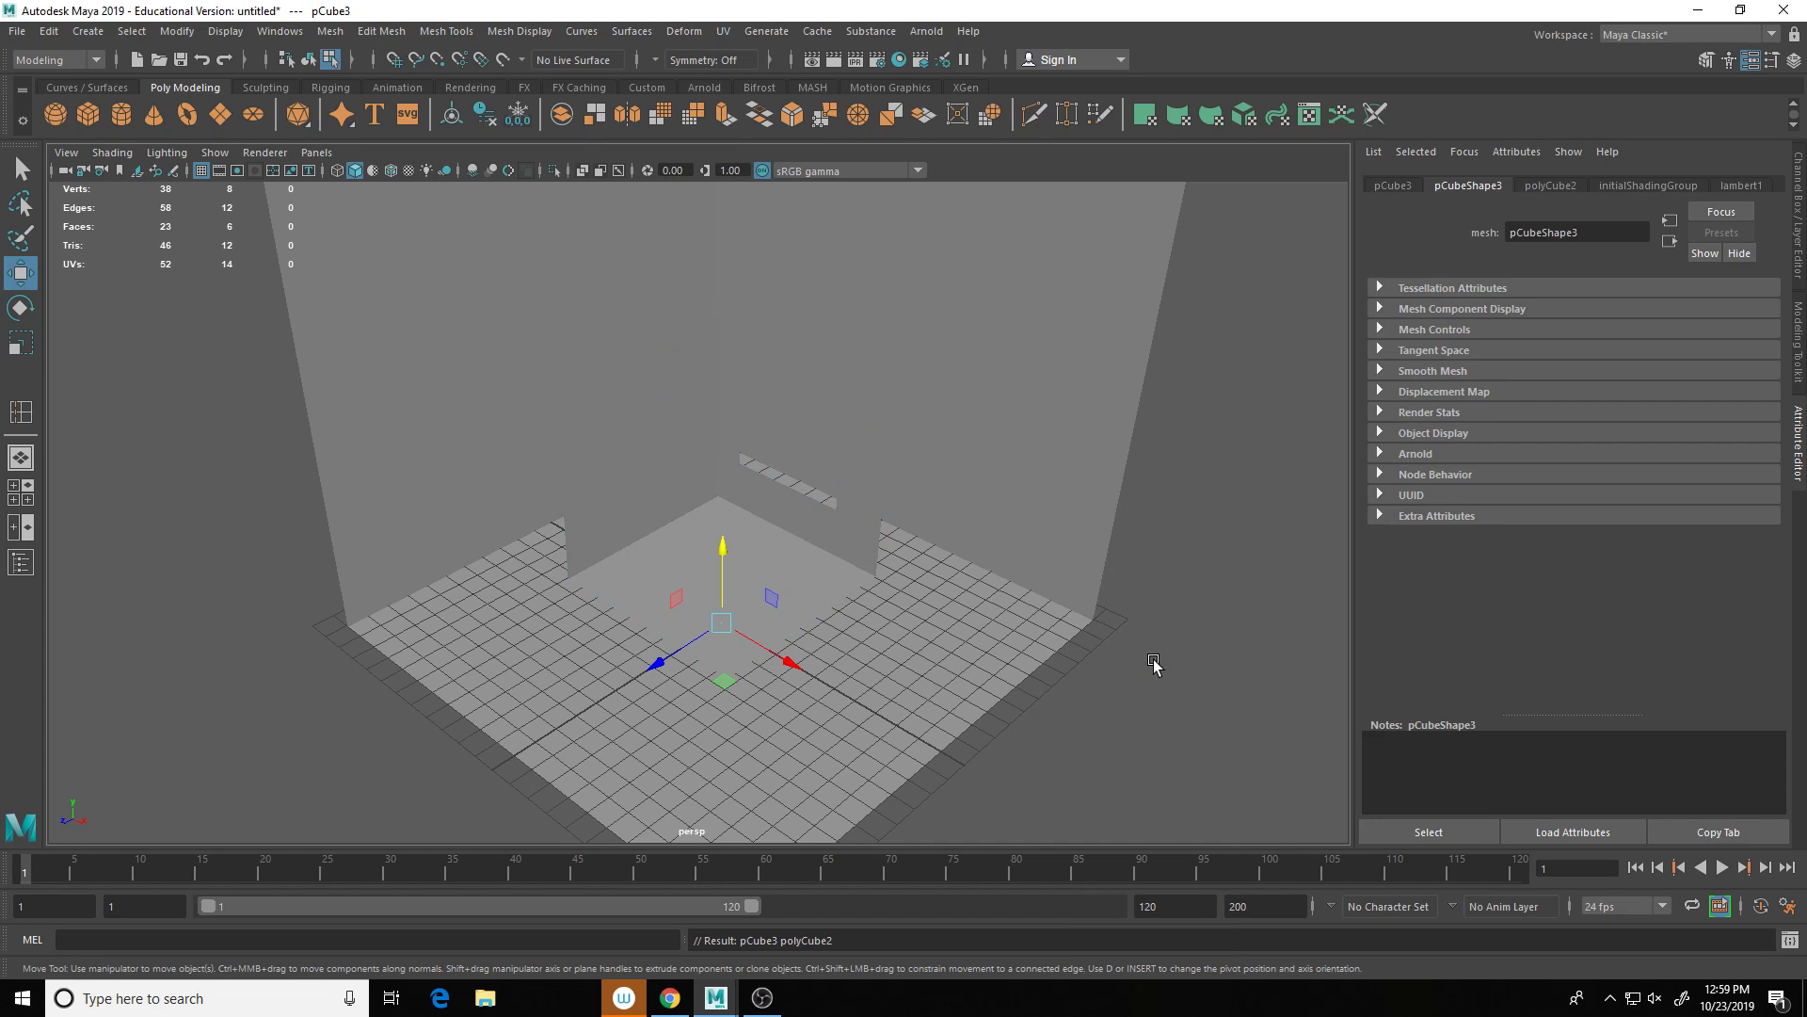
key("r")
key("w")
left_click_drag(724, 556, 722, 405)
scroll(744, 415, "up", 5)
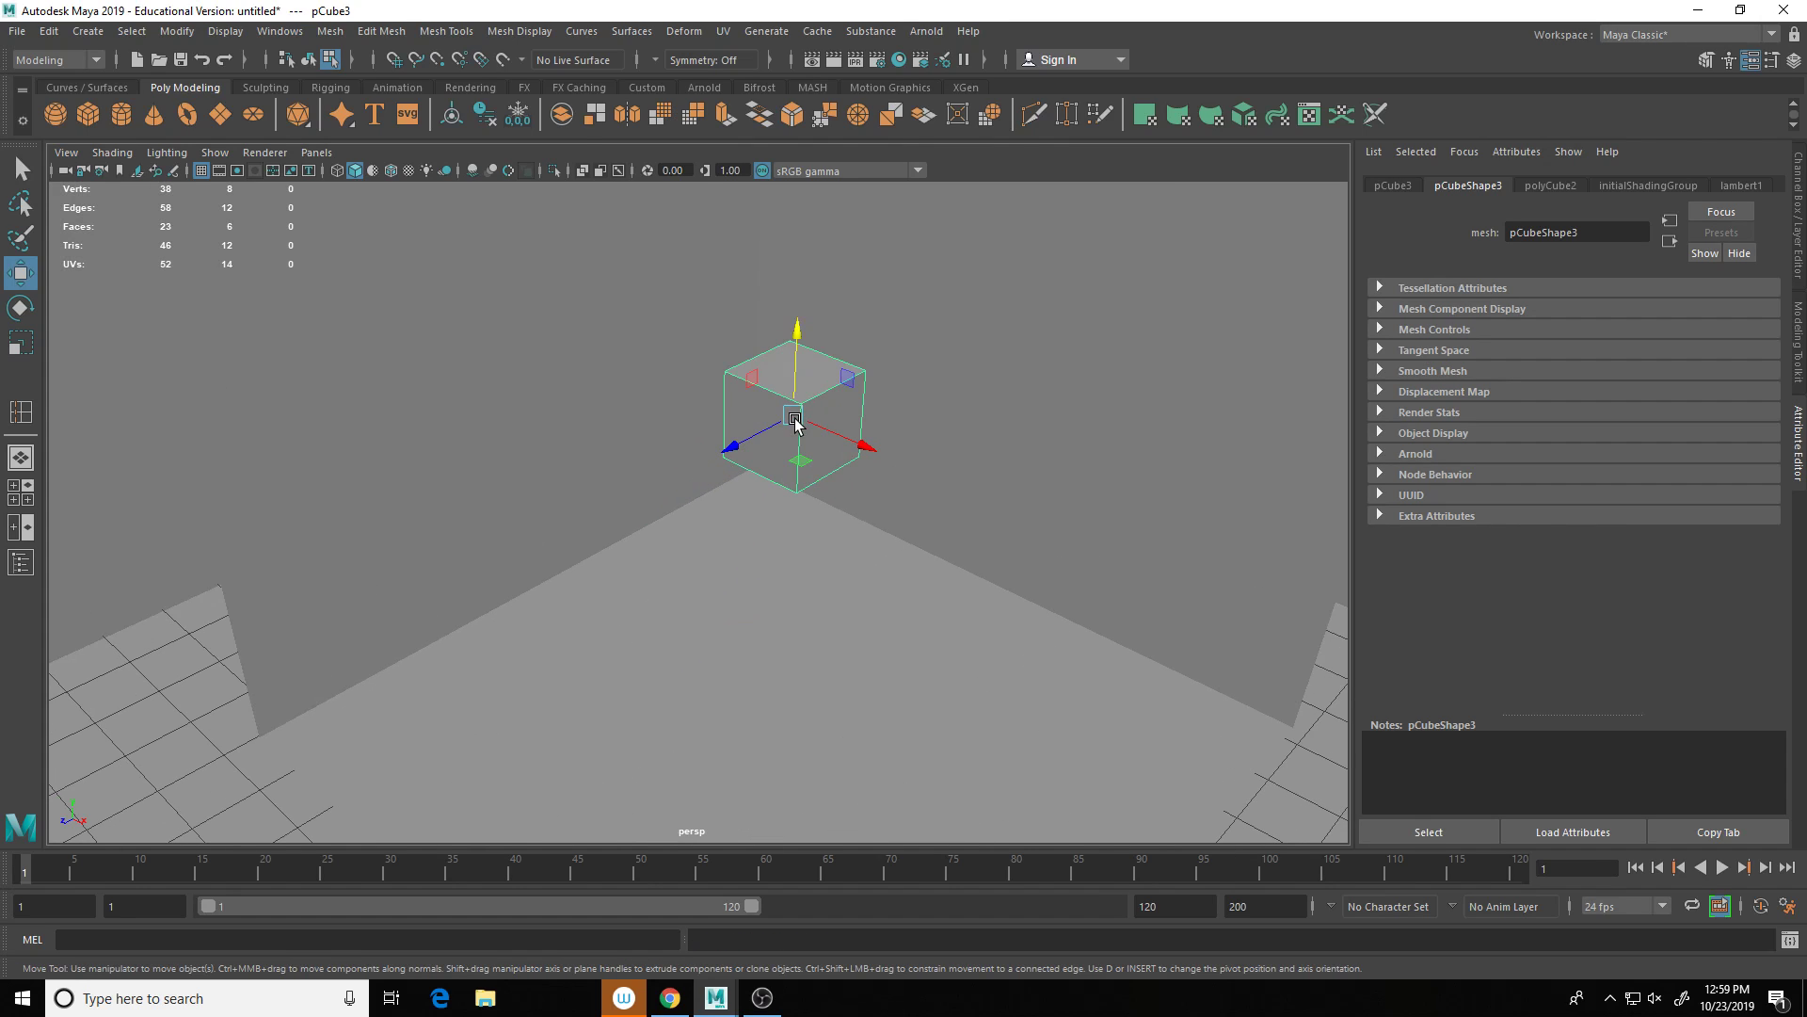
scroll(795, 420, "up", 2)
middle_click_drag(795, 419, 694, 510, "alt")
Step: Flatten the cube into a thin tall slat and slide it back against the wall
key("r")
left_click_drag(636, 525, 721, 499)
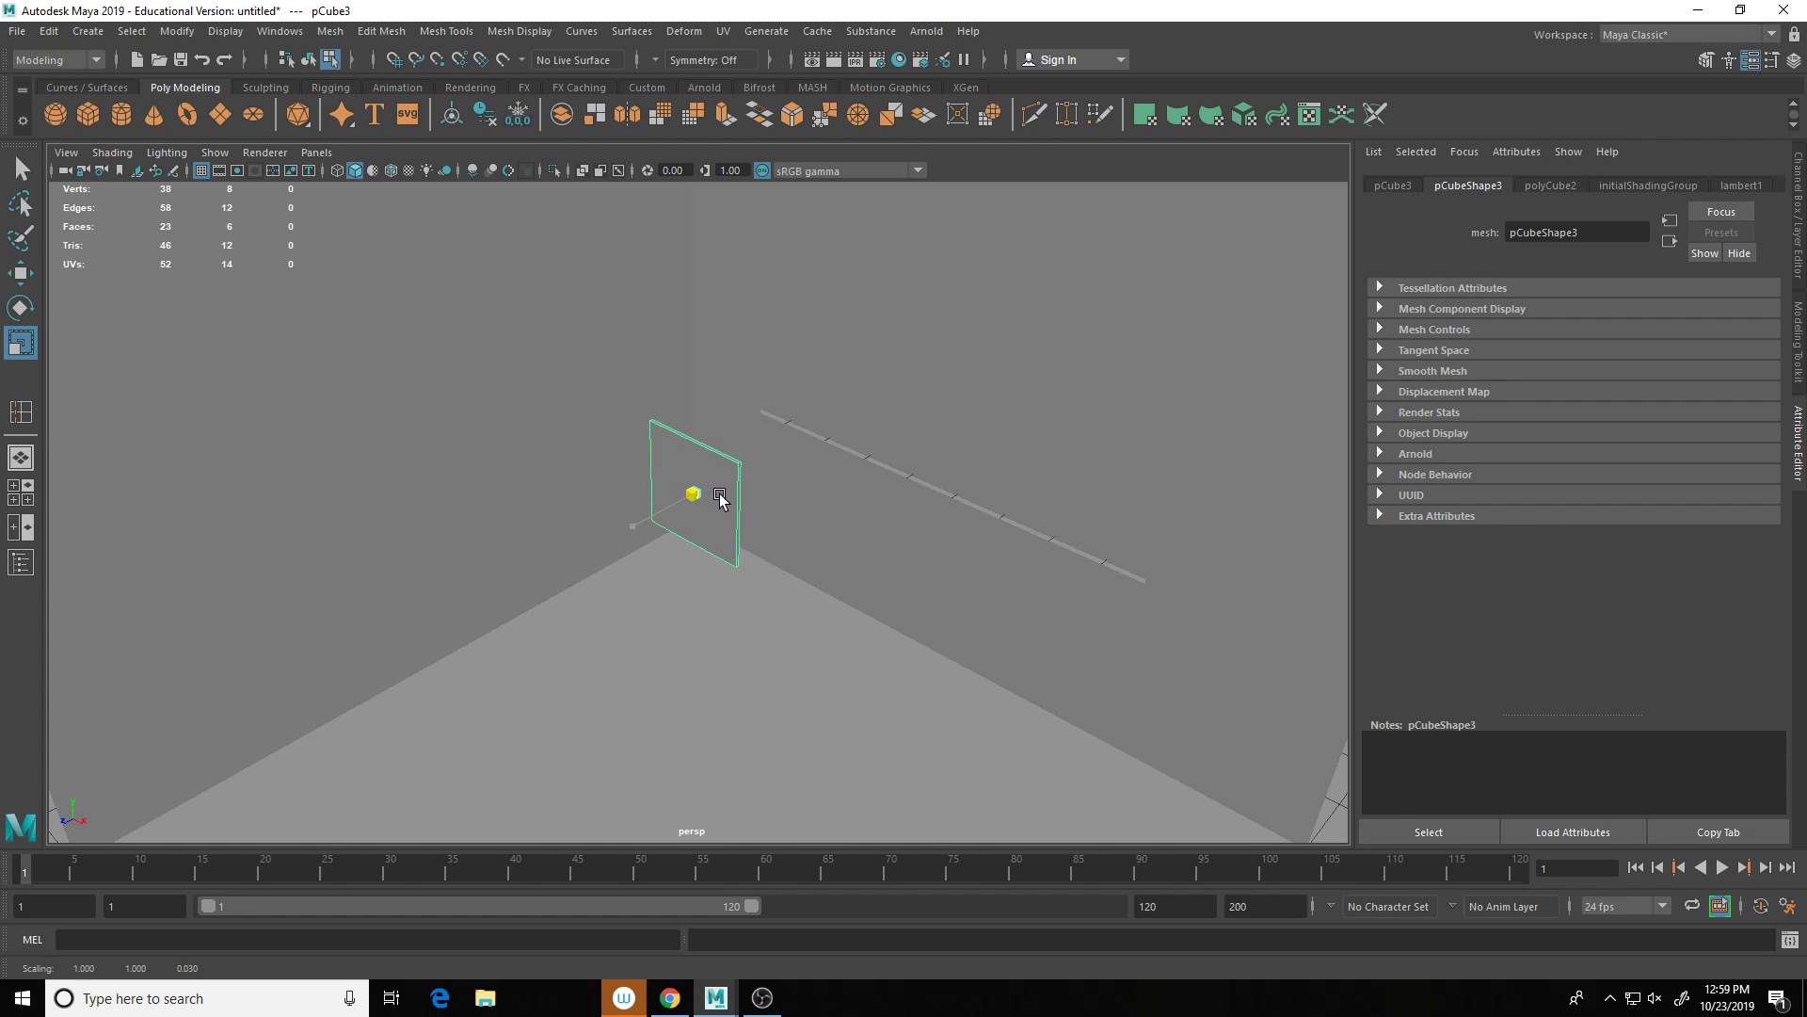
scroll(721, 499, "down", 4)
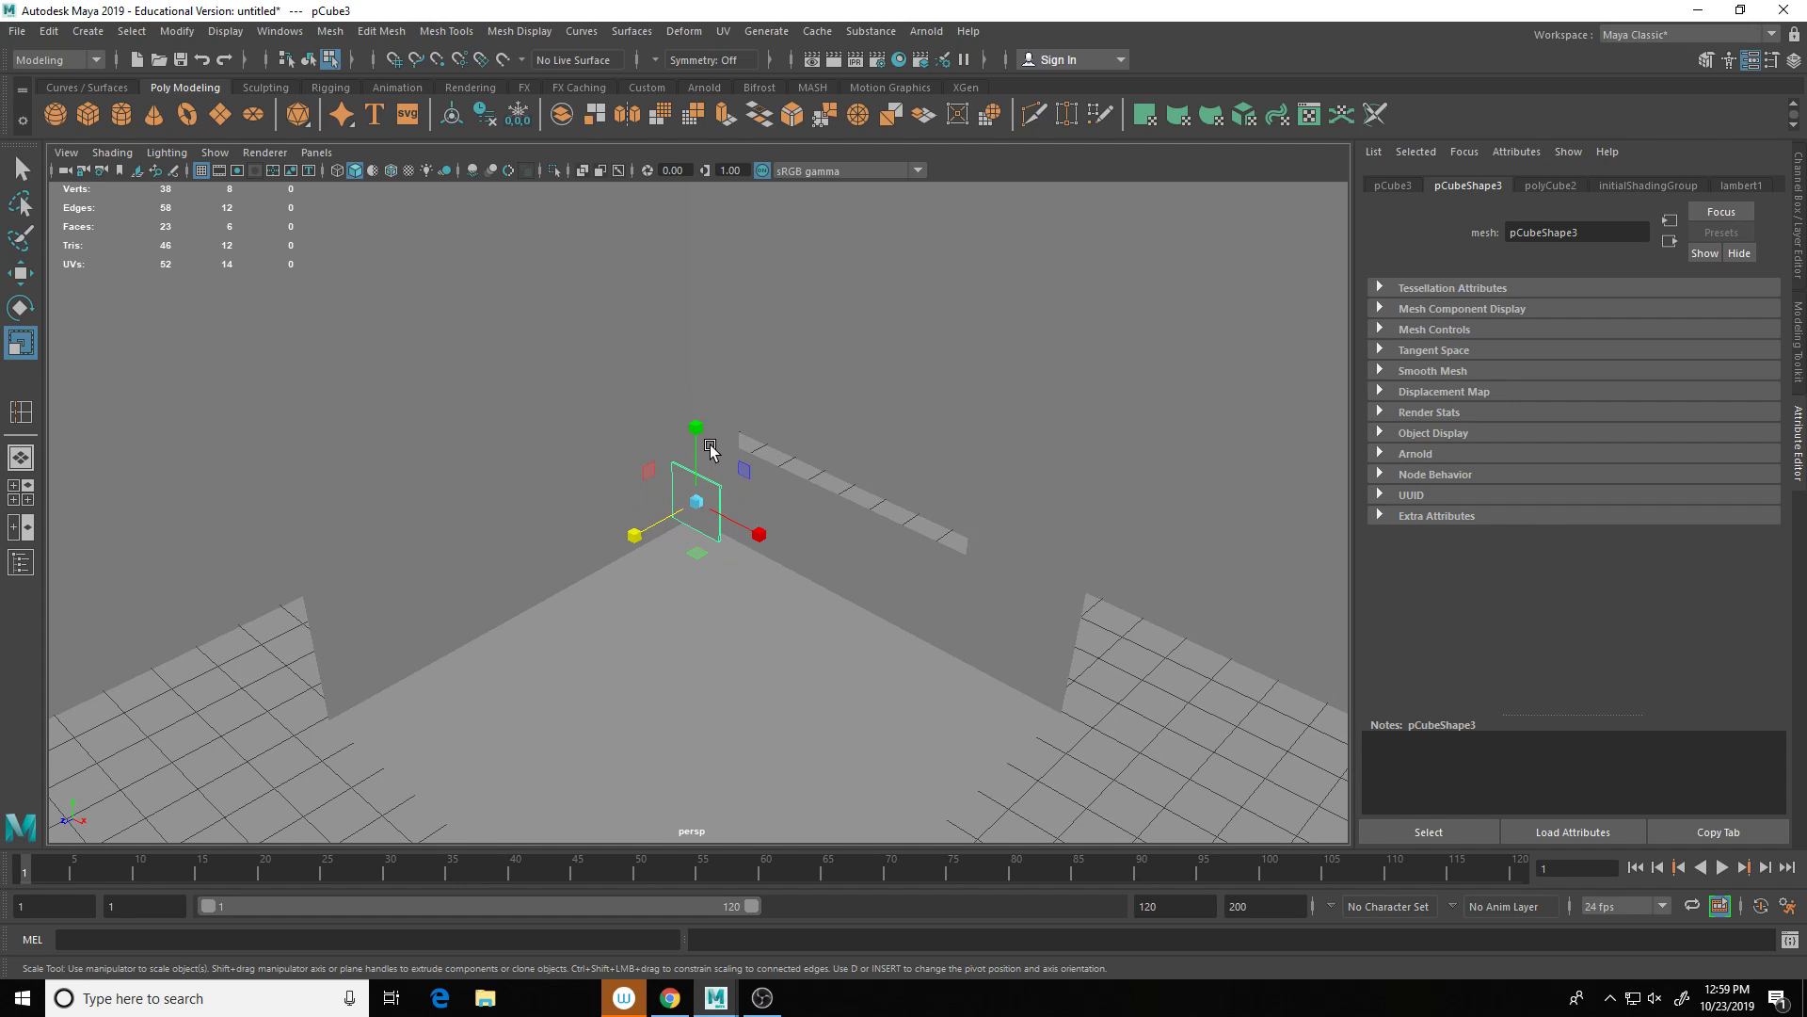
left_click_drag(698, 428, 702, 184)
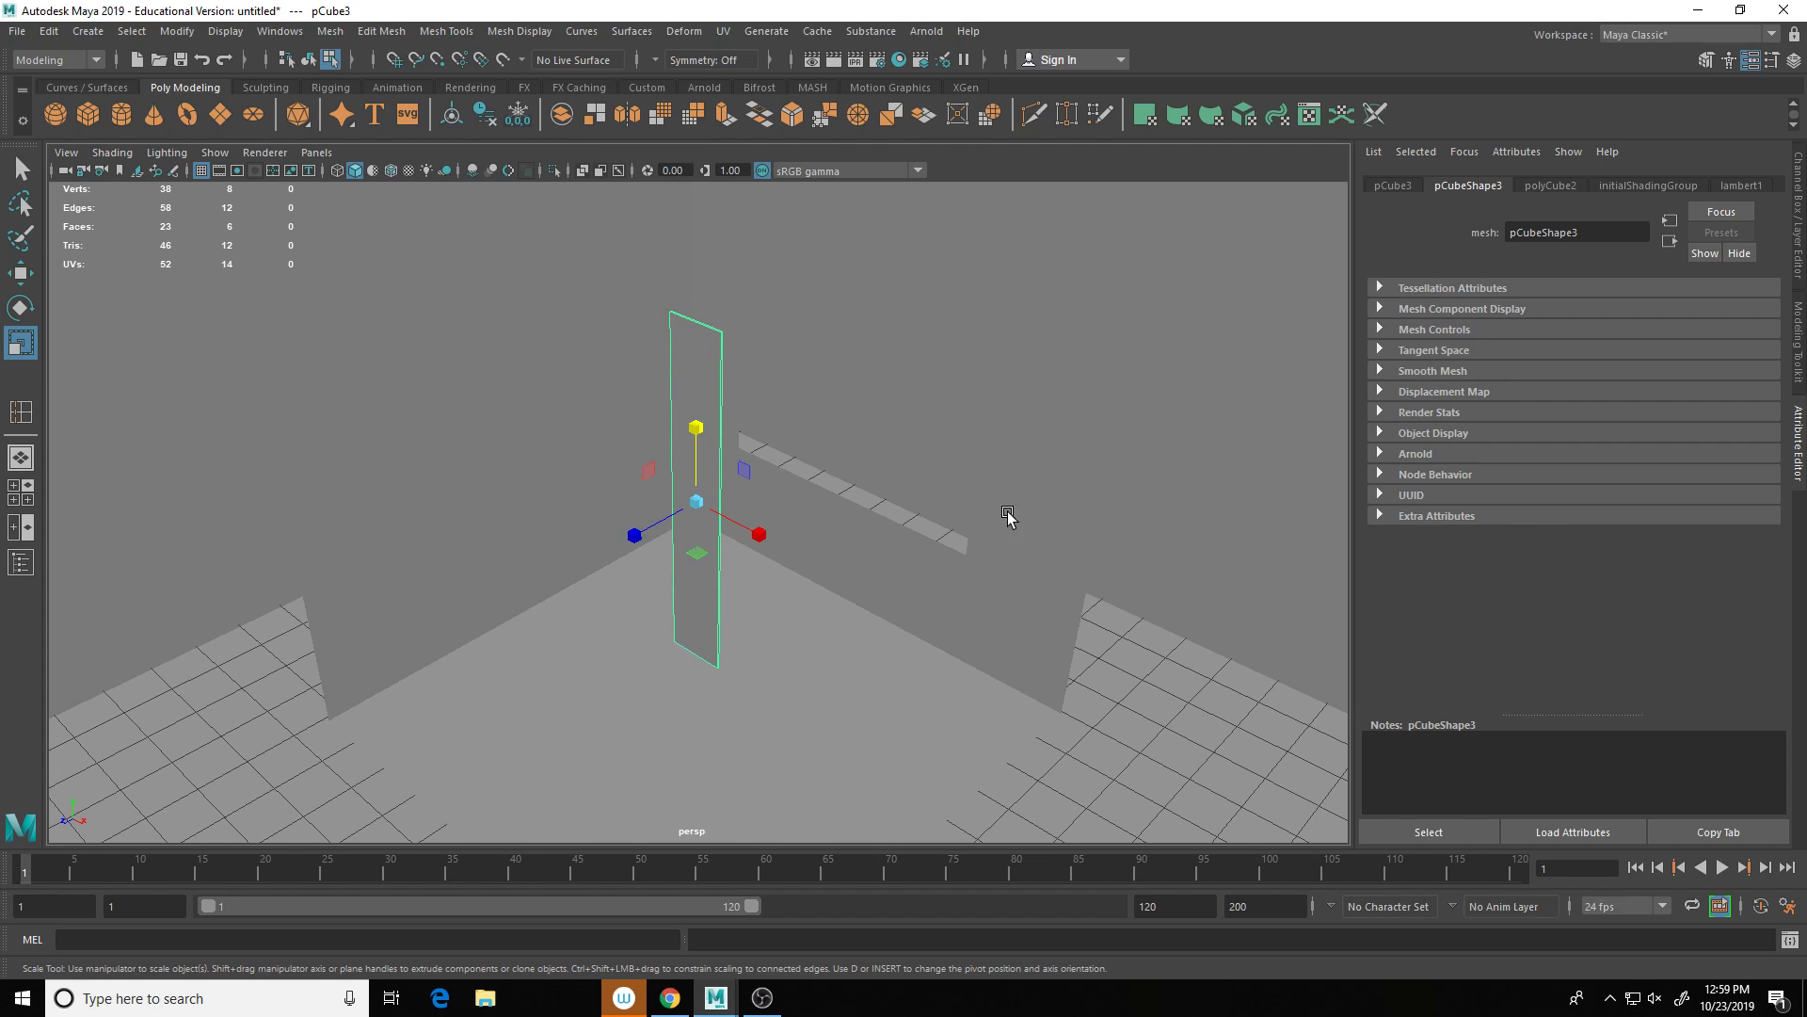
left_click_drag(1008, 512, 699, 418, "alt")
scroll(689, 510, "up", 5)
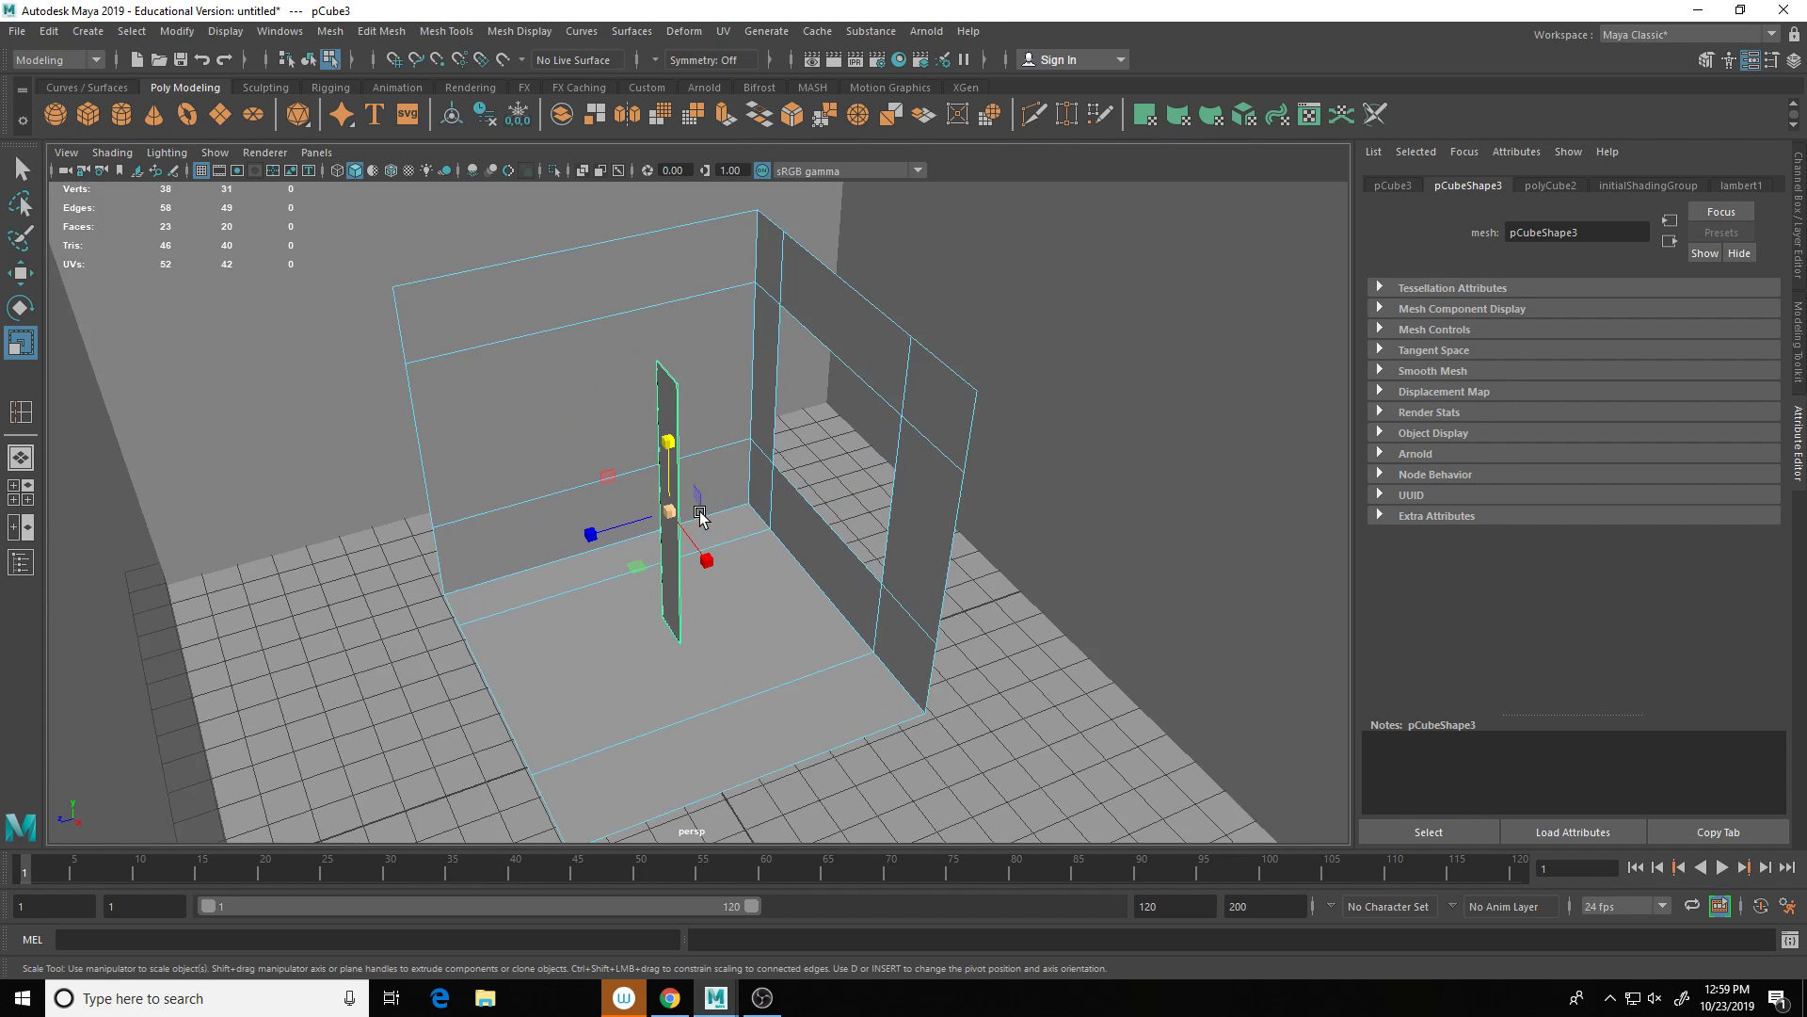
left_click_drag(700, 511, 745, 503, "alt")
key("w")
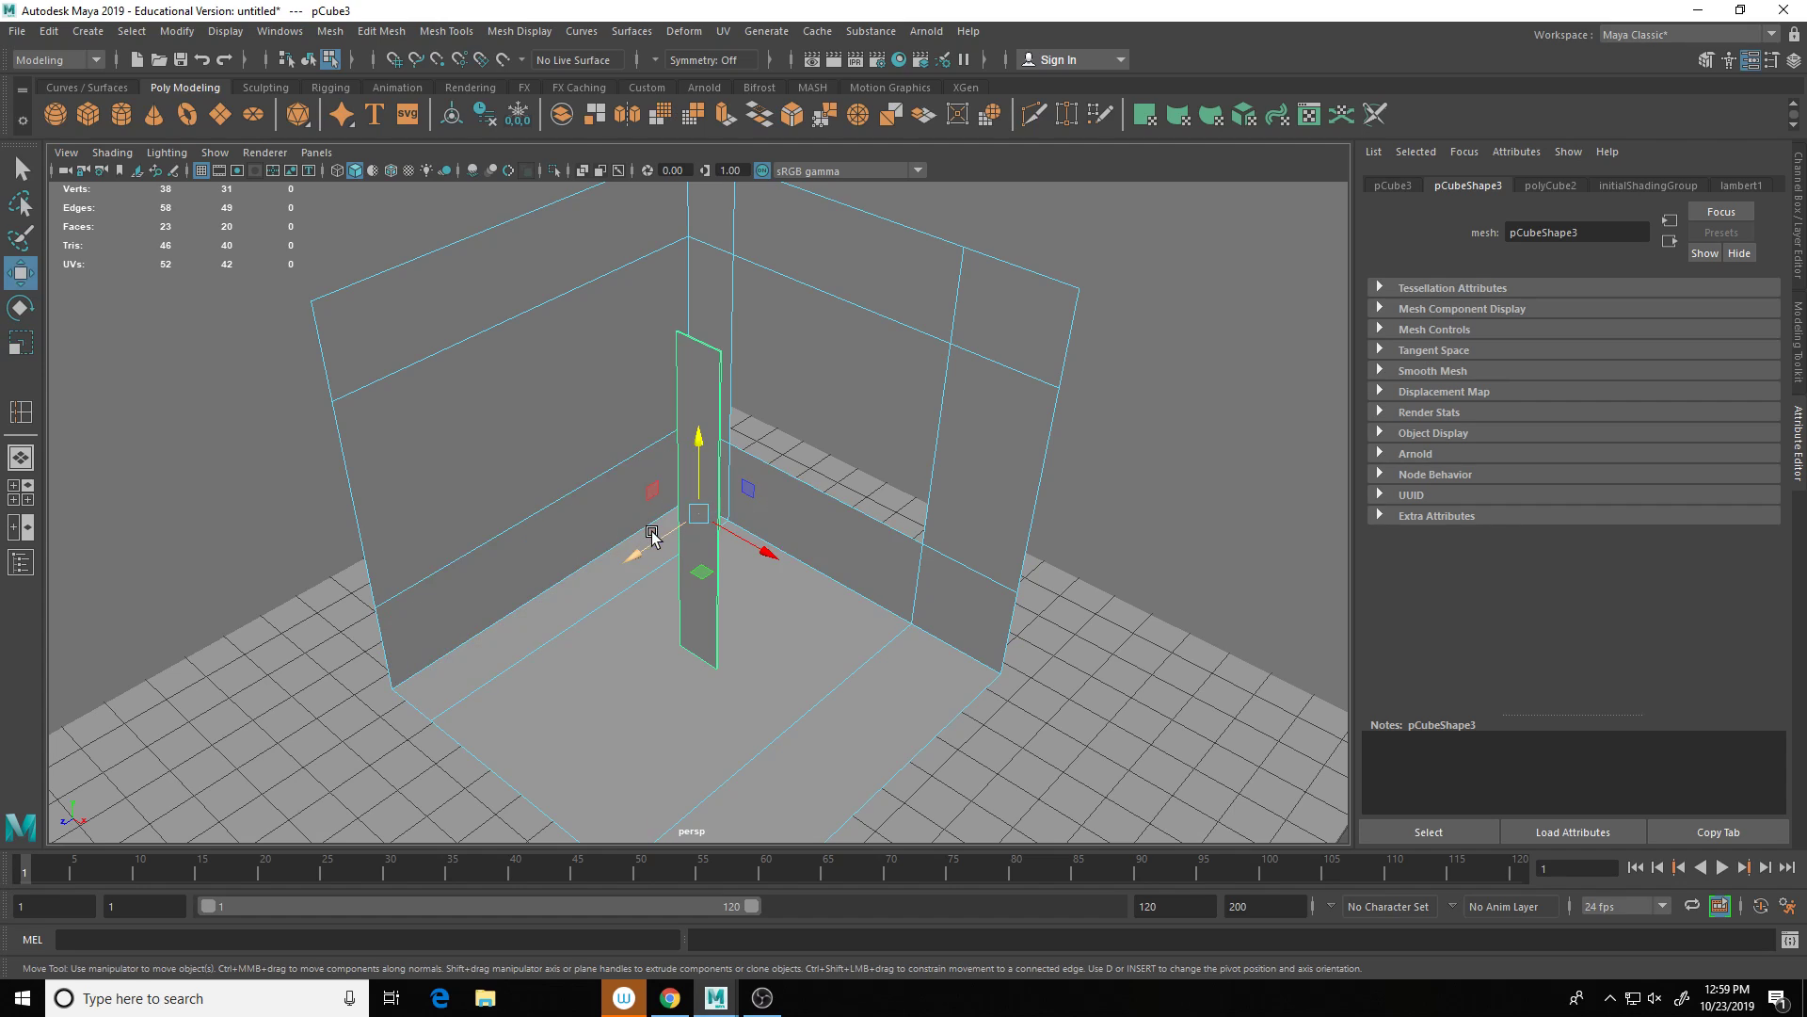
left_click_drag(659, 544, 808, 482)
Step: Turn on Wireframe on Shaded in the viewport
left_click(112, 151)
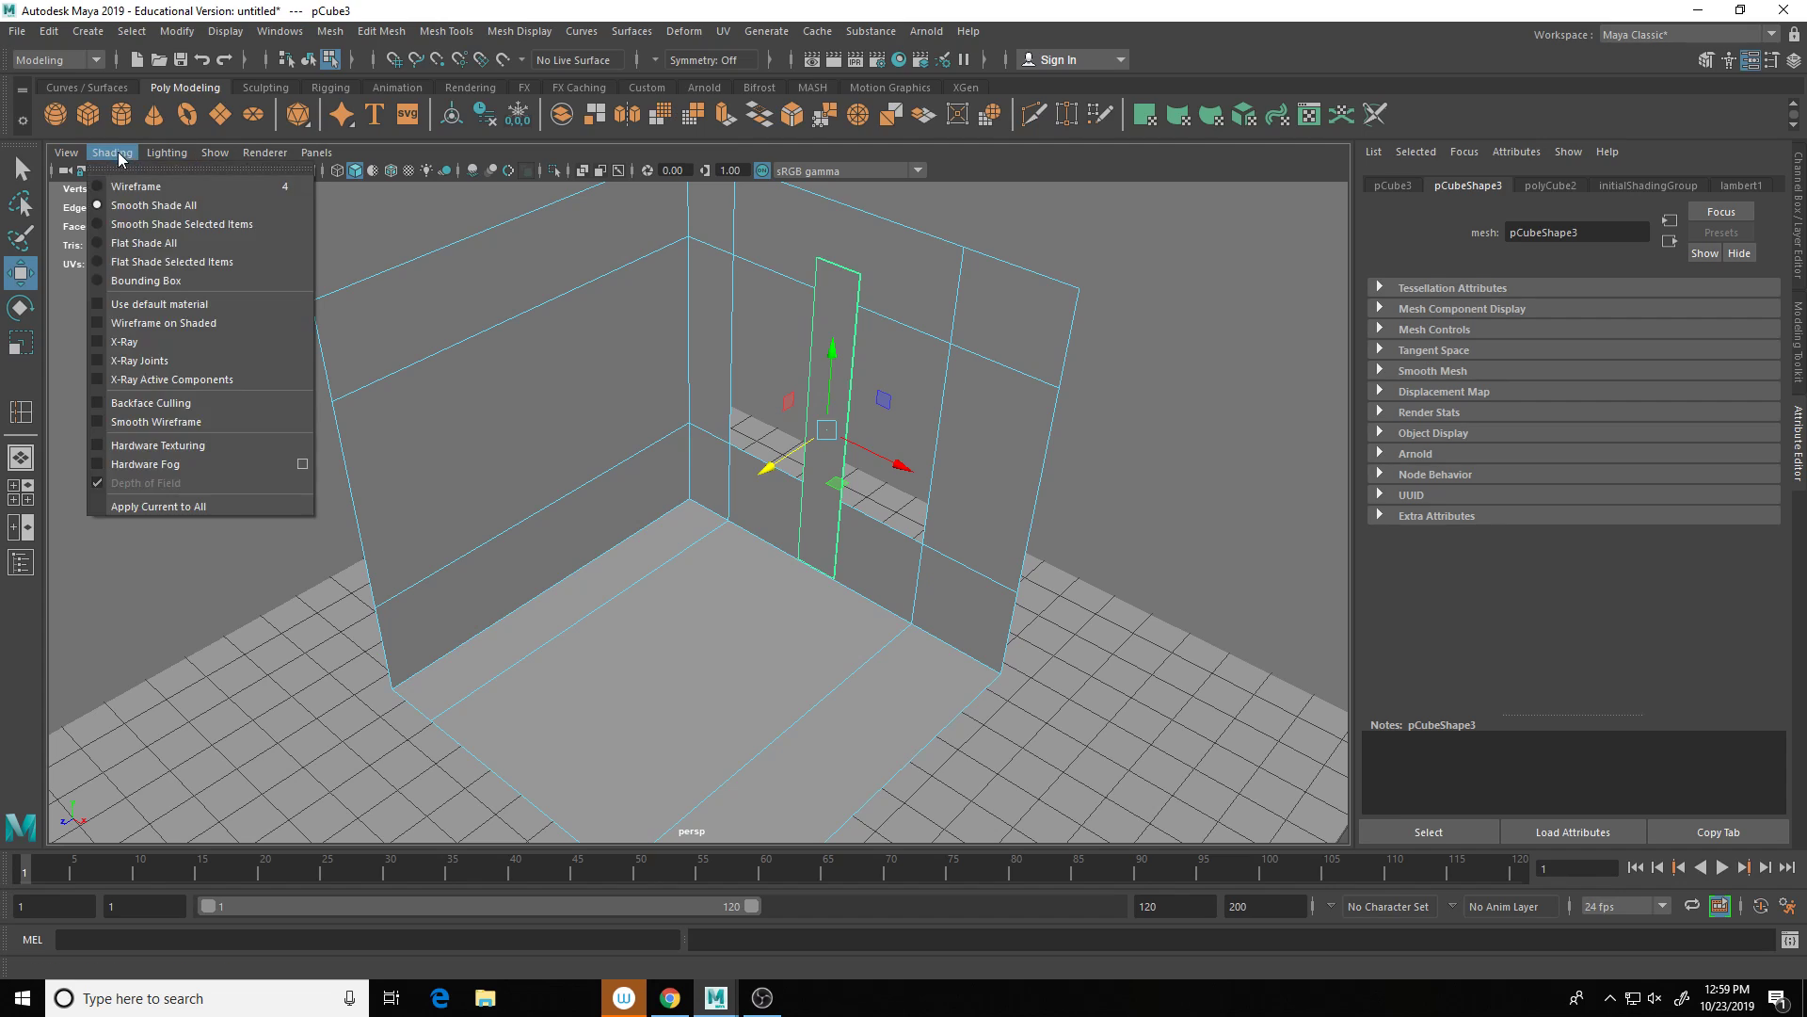
left_click(202, 323)
mouse_move(1098, 570)
left_mouse_down("alt")
mouse_move(1073, 549)
mouse_move(1106, 555)
left_mouse_up("alt")
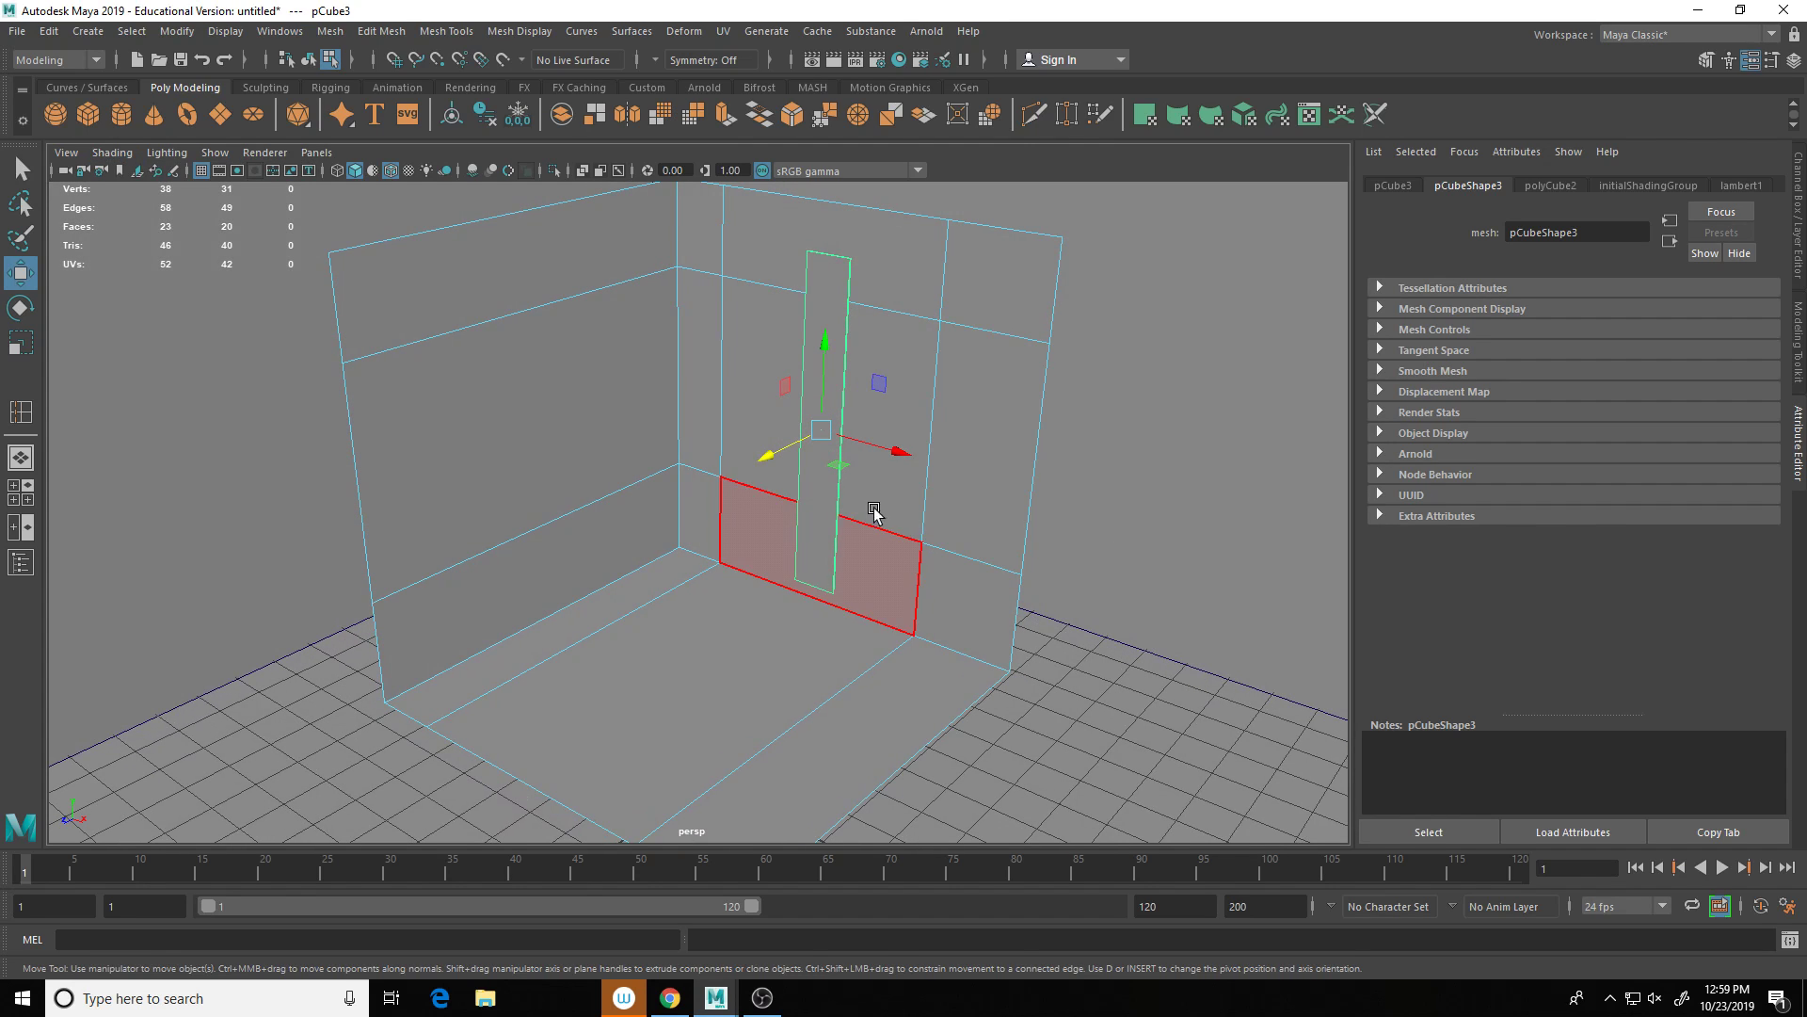
Step: Reposition the slat, stretch it taller and turn it slightly around its vertical axis
left_click_drag(758, 452, 752, 459)
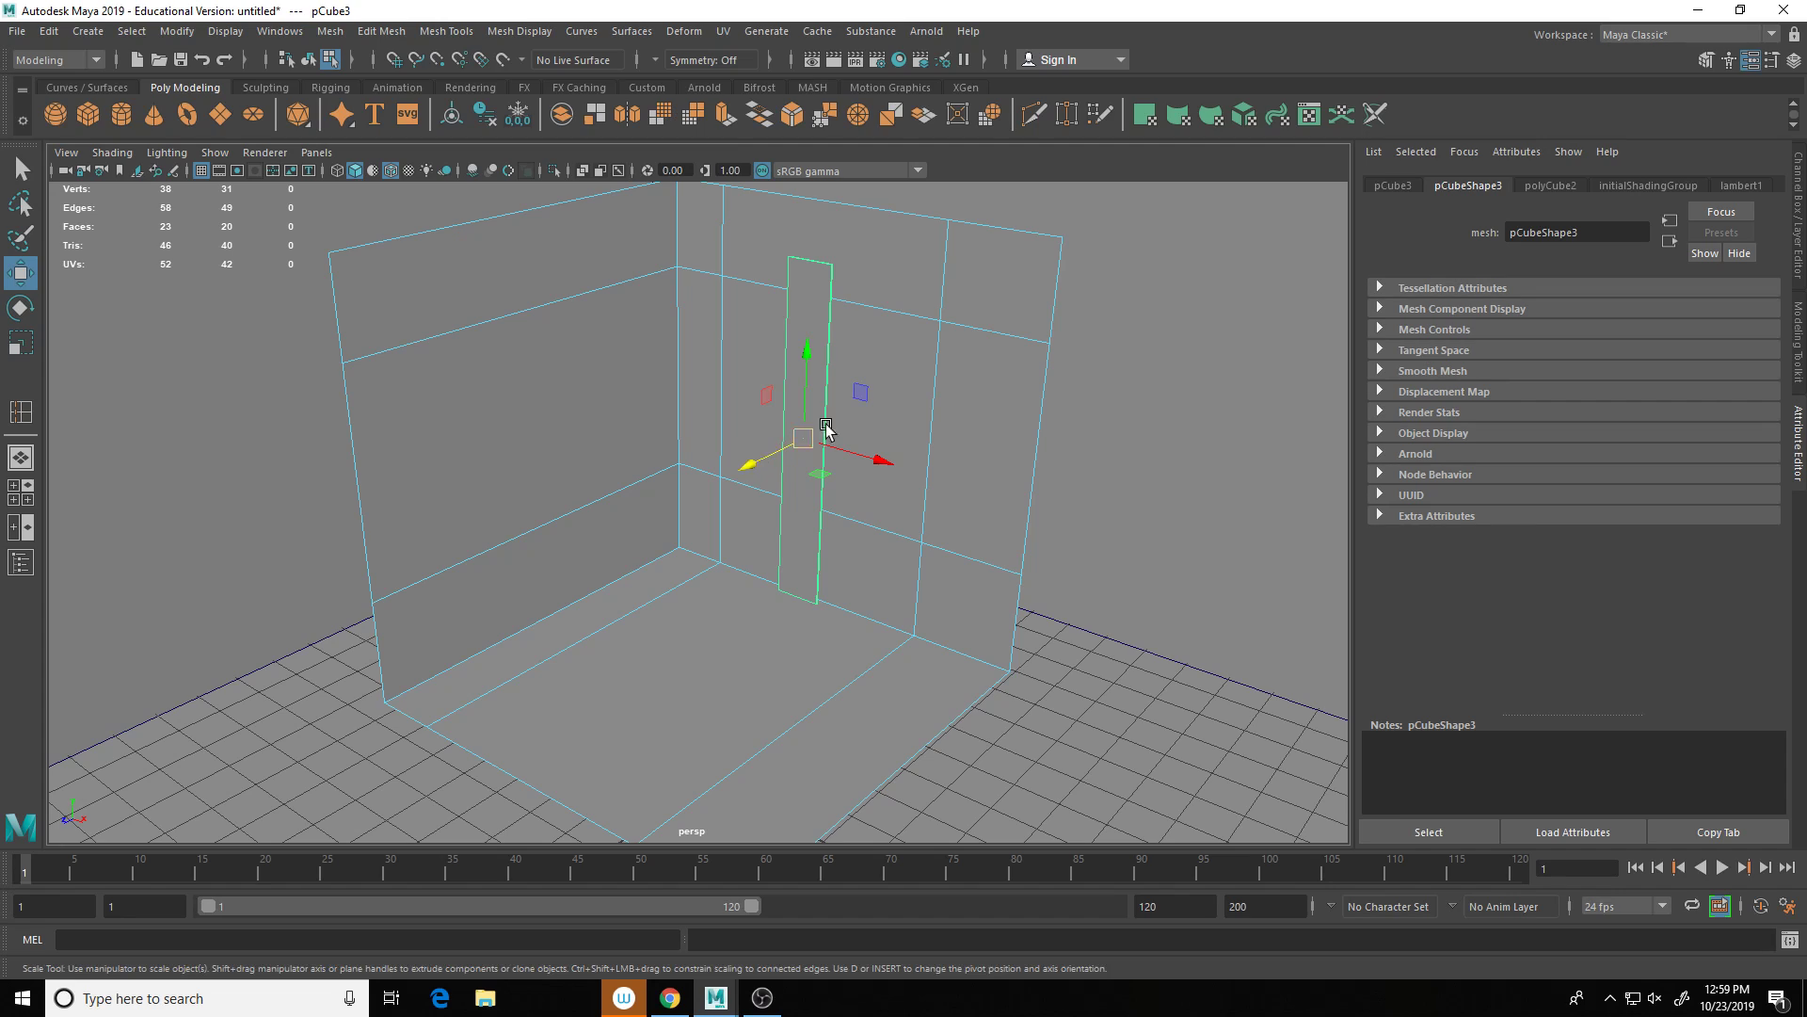
key("r")
left_click_drag(807, 358, 807, 354)
key("e")
left_click_drag(844, 459, 1056, 499)
key("w")
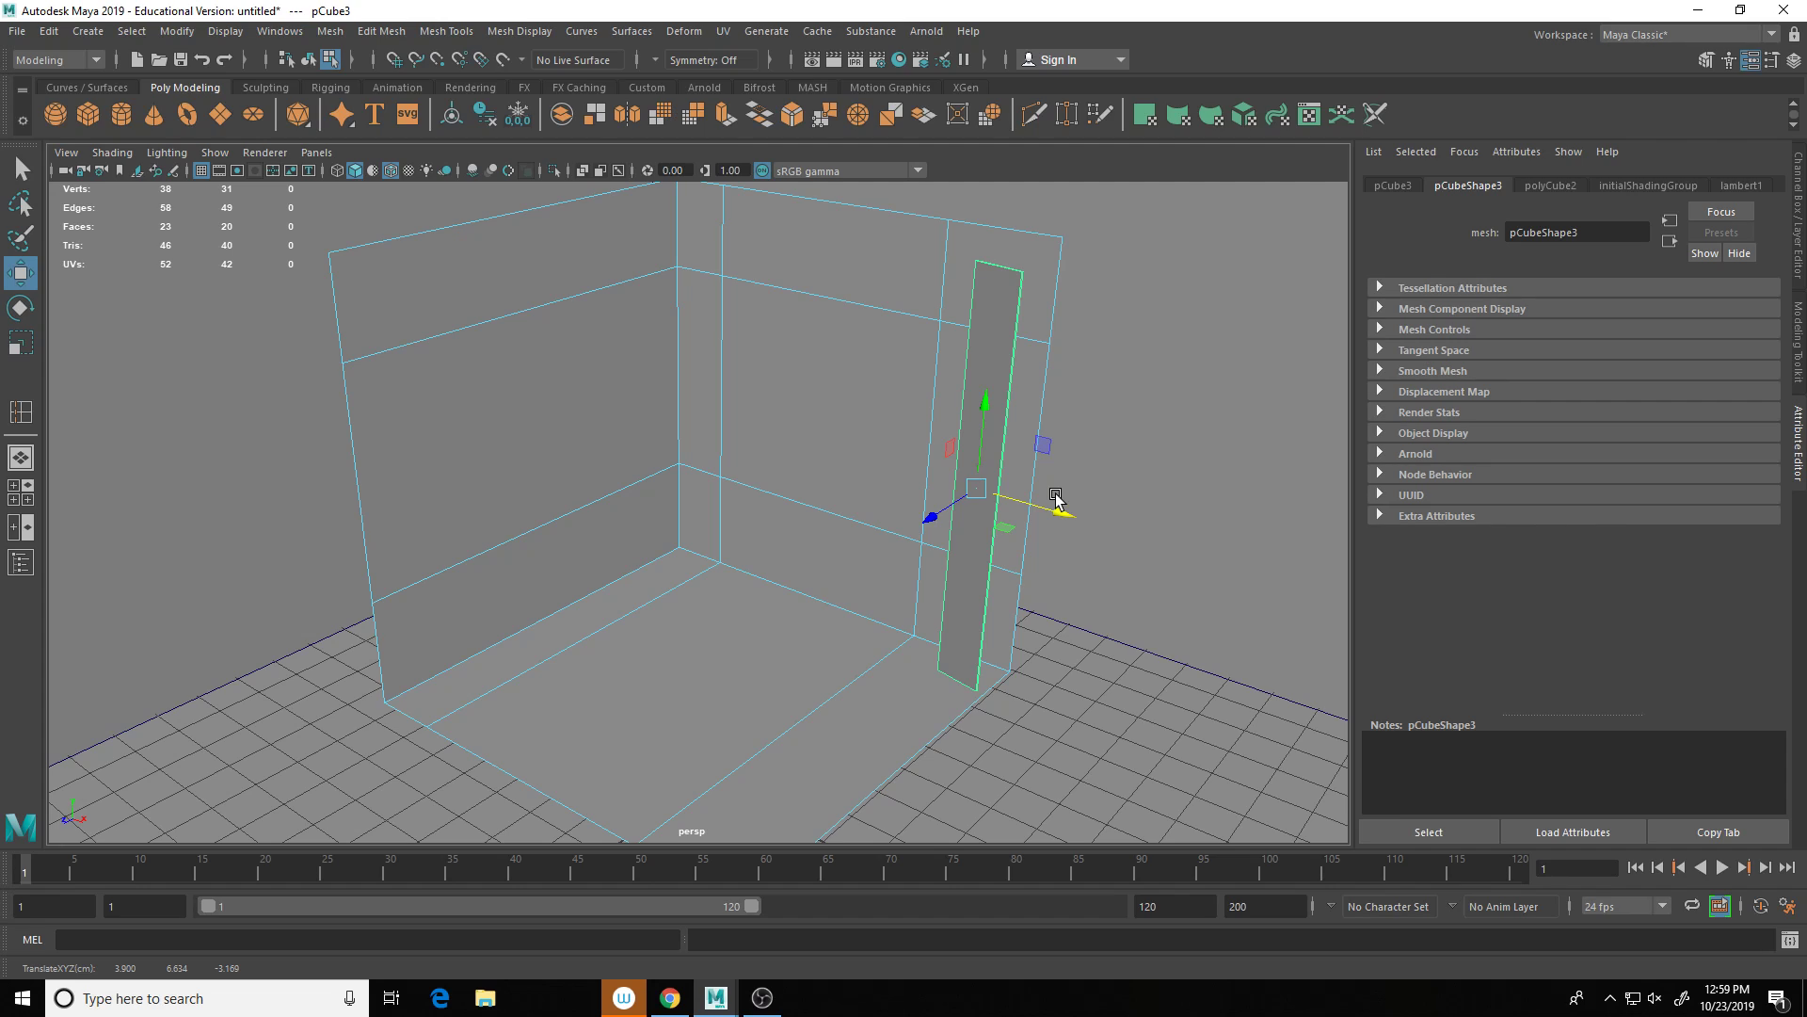
Step: Duplicate the slat with Ctrl+D and Shift+D into an evenly offset row of blinds
key("ctrl+d")
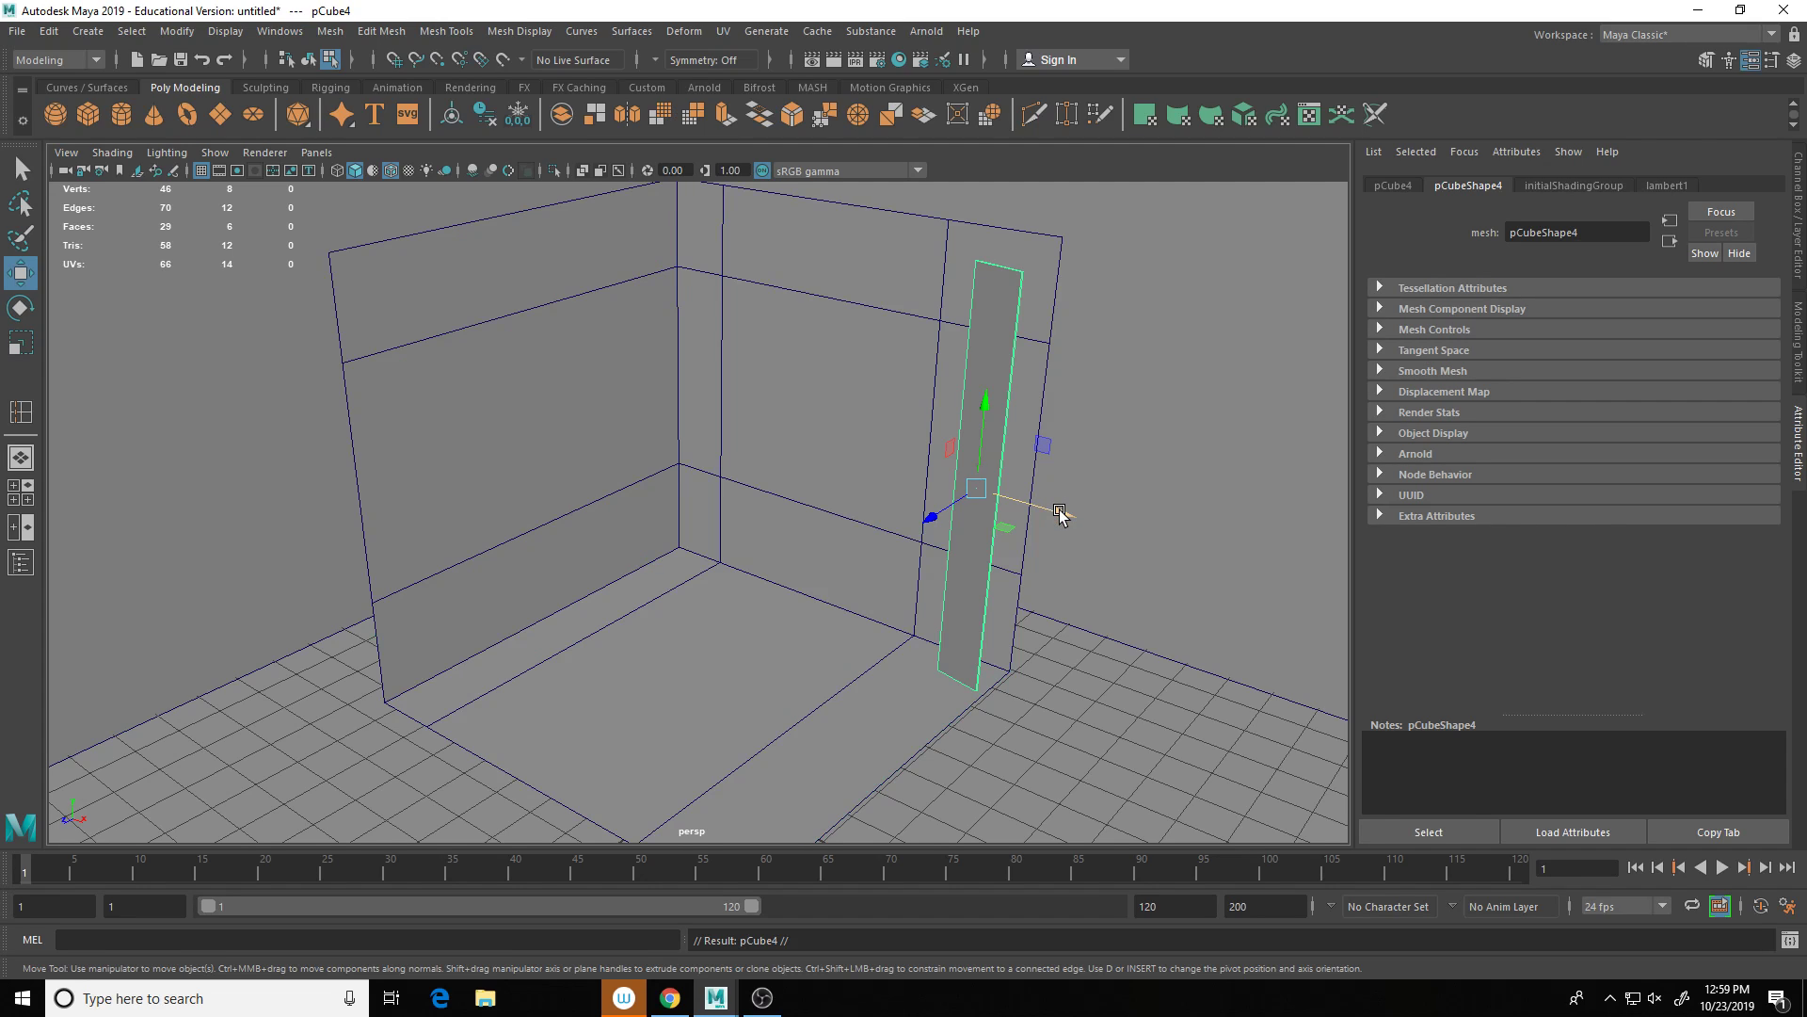
left_click_drag(1055, 507, 1041, 505)
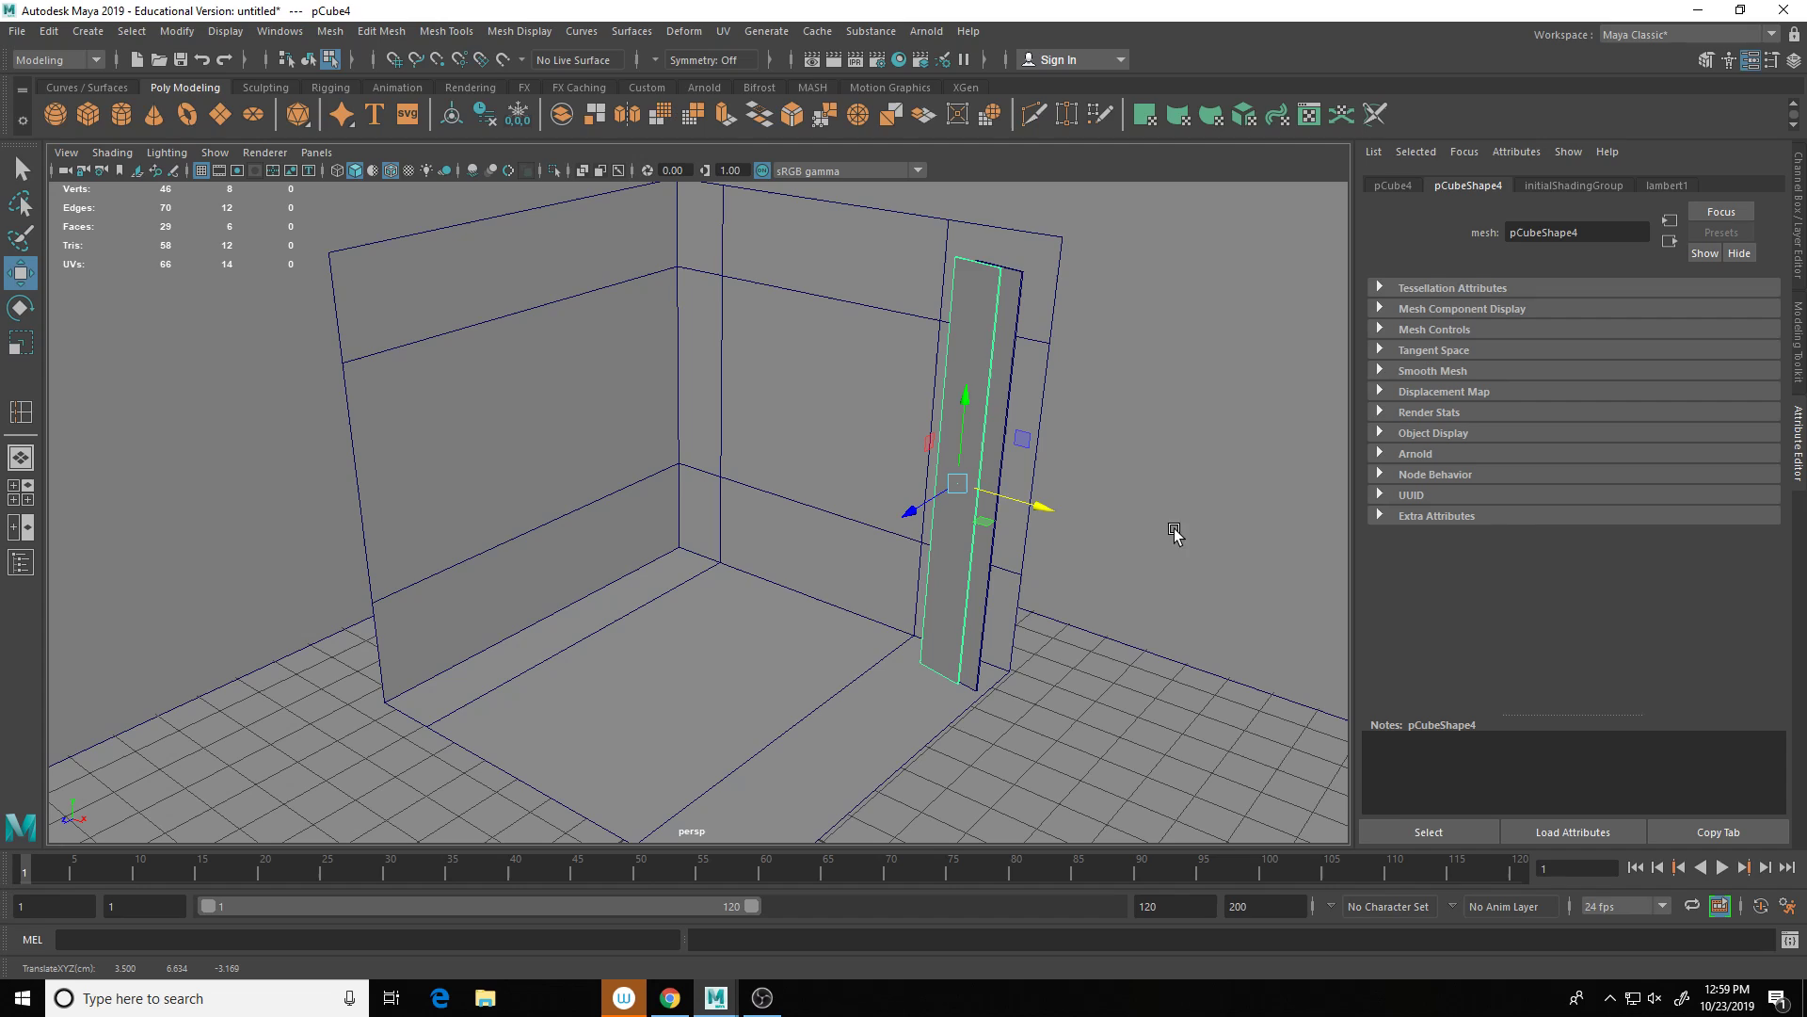
key("shift+d")
key("shift+d")
key("shift+d")
key("shift+d")
key("shift+d")
key("shift+d")
key("shift+d")
key("shift+d")
key("shift+d")
key("shift+d")
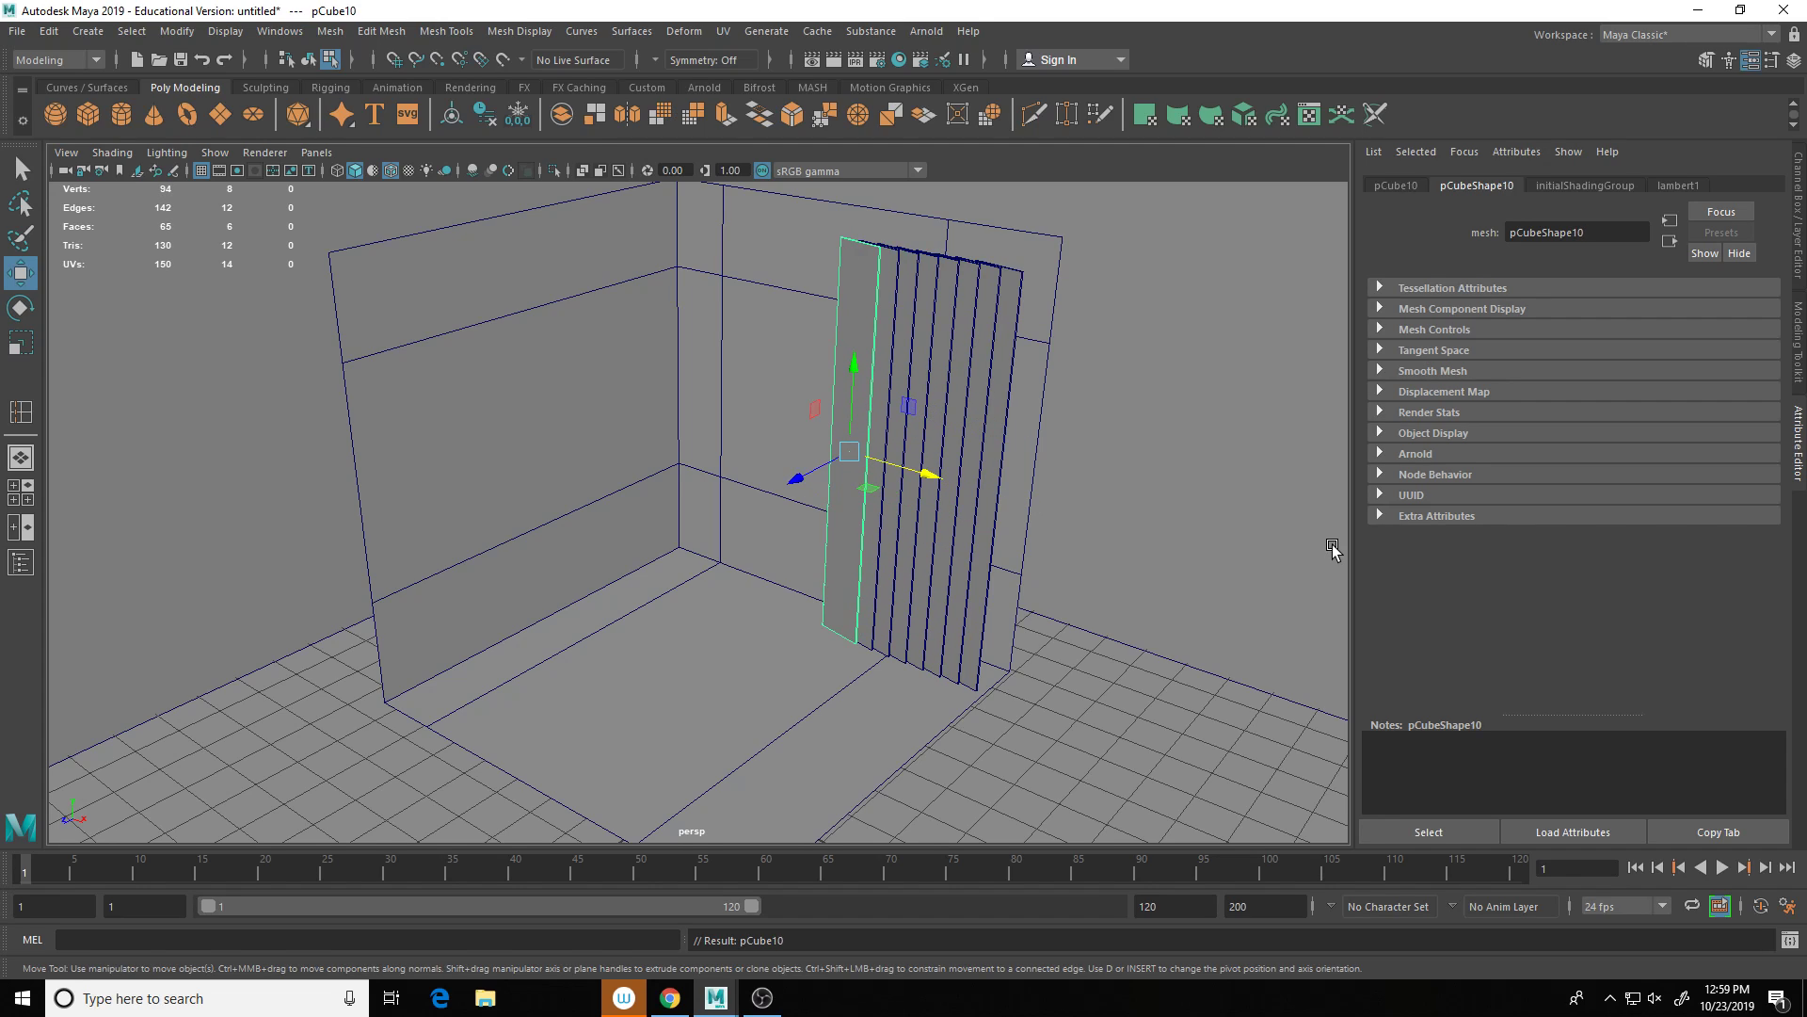
key("shift+d")
key("shift+d")
key("shift+d")
key("shift+d")
key("shift+d")
key("shift+d")
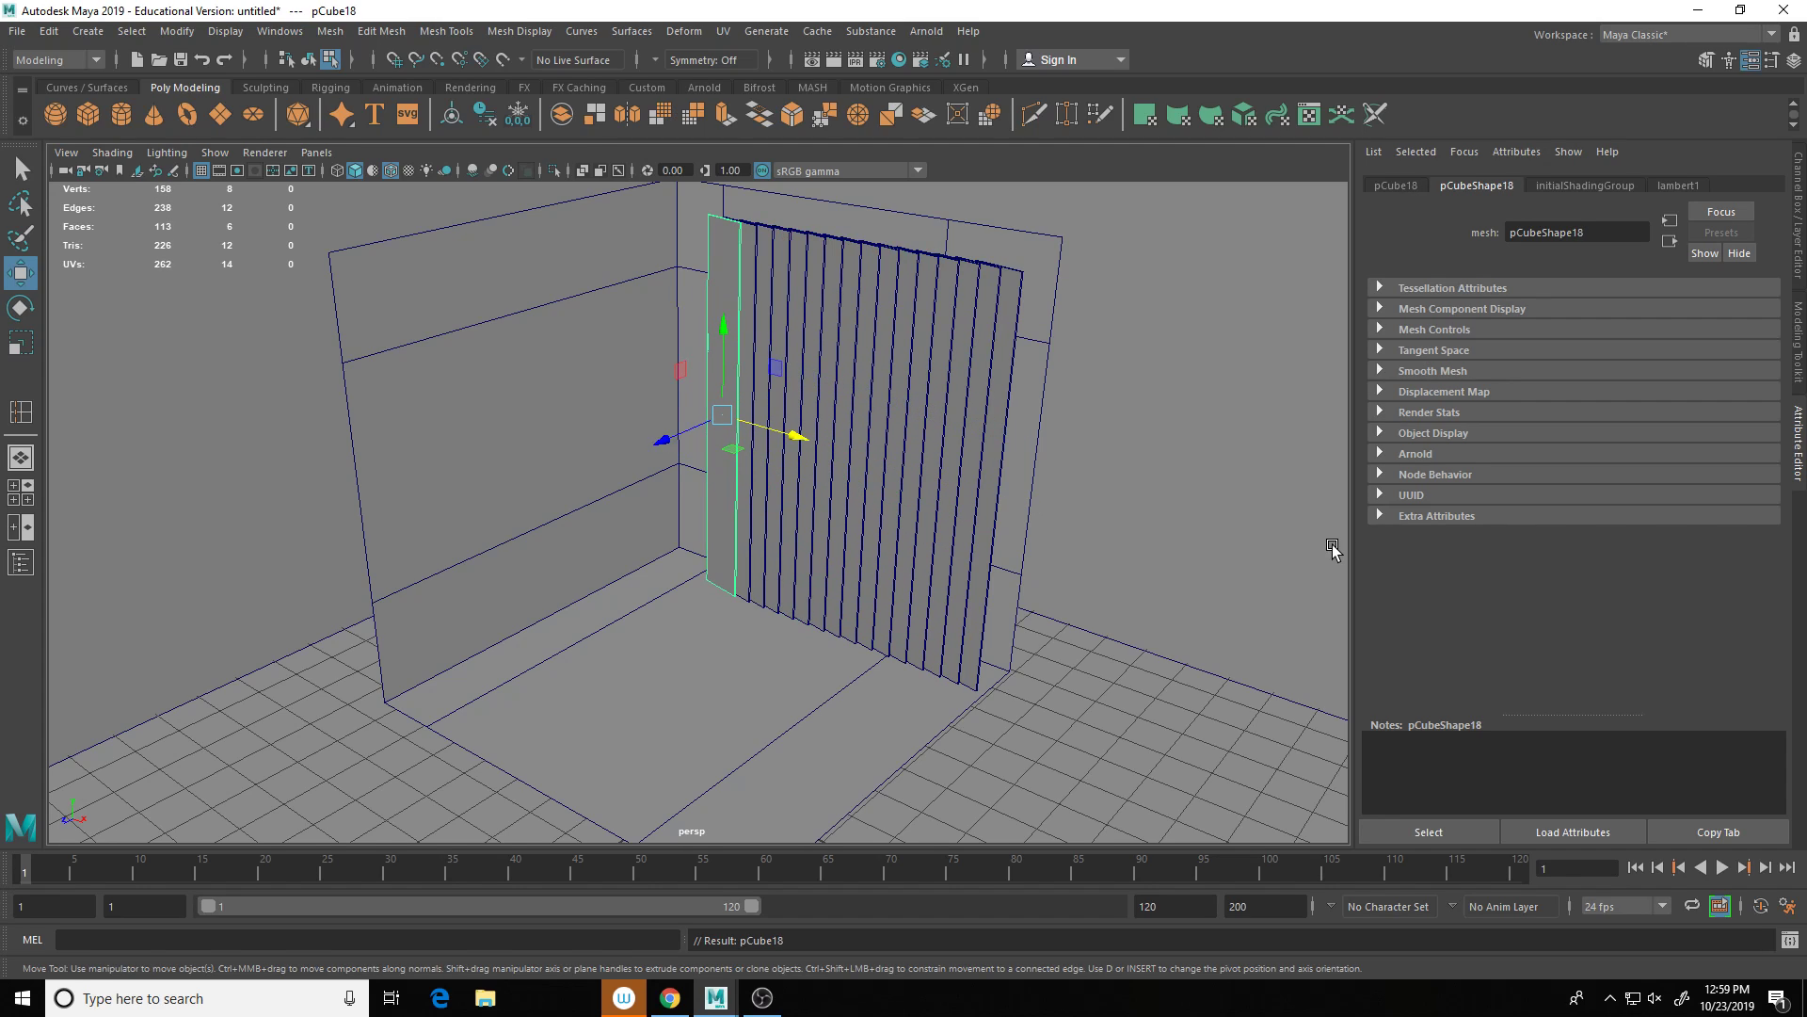
left_click_drag(951, 570, 779, 666, "alt")
right_click_drag(1258, 661, 1170, 661, "alt")
left_click(1150, 677)
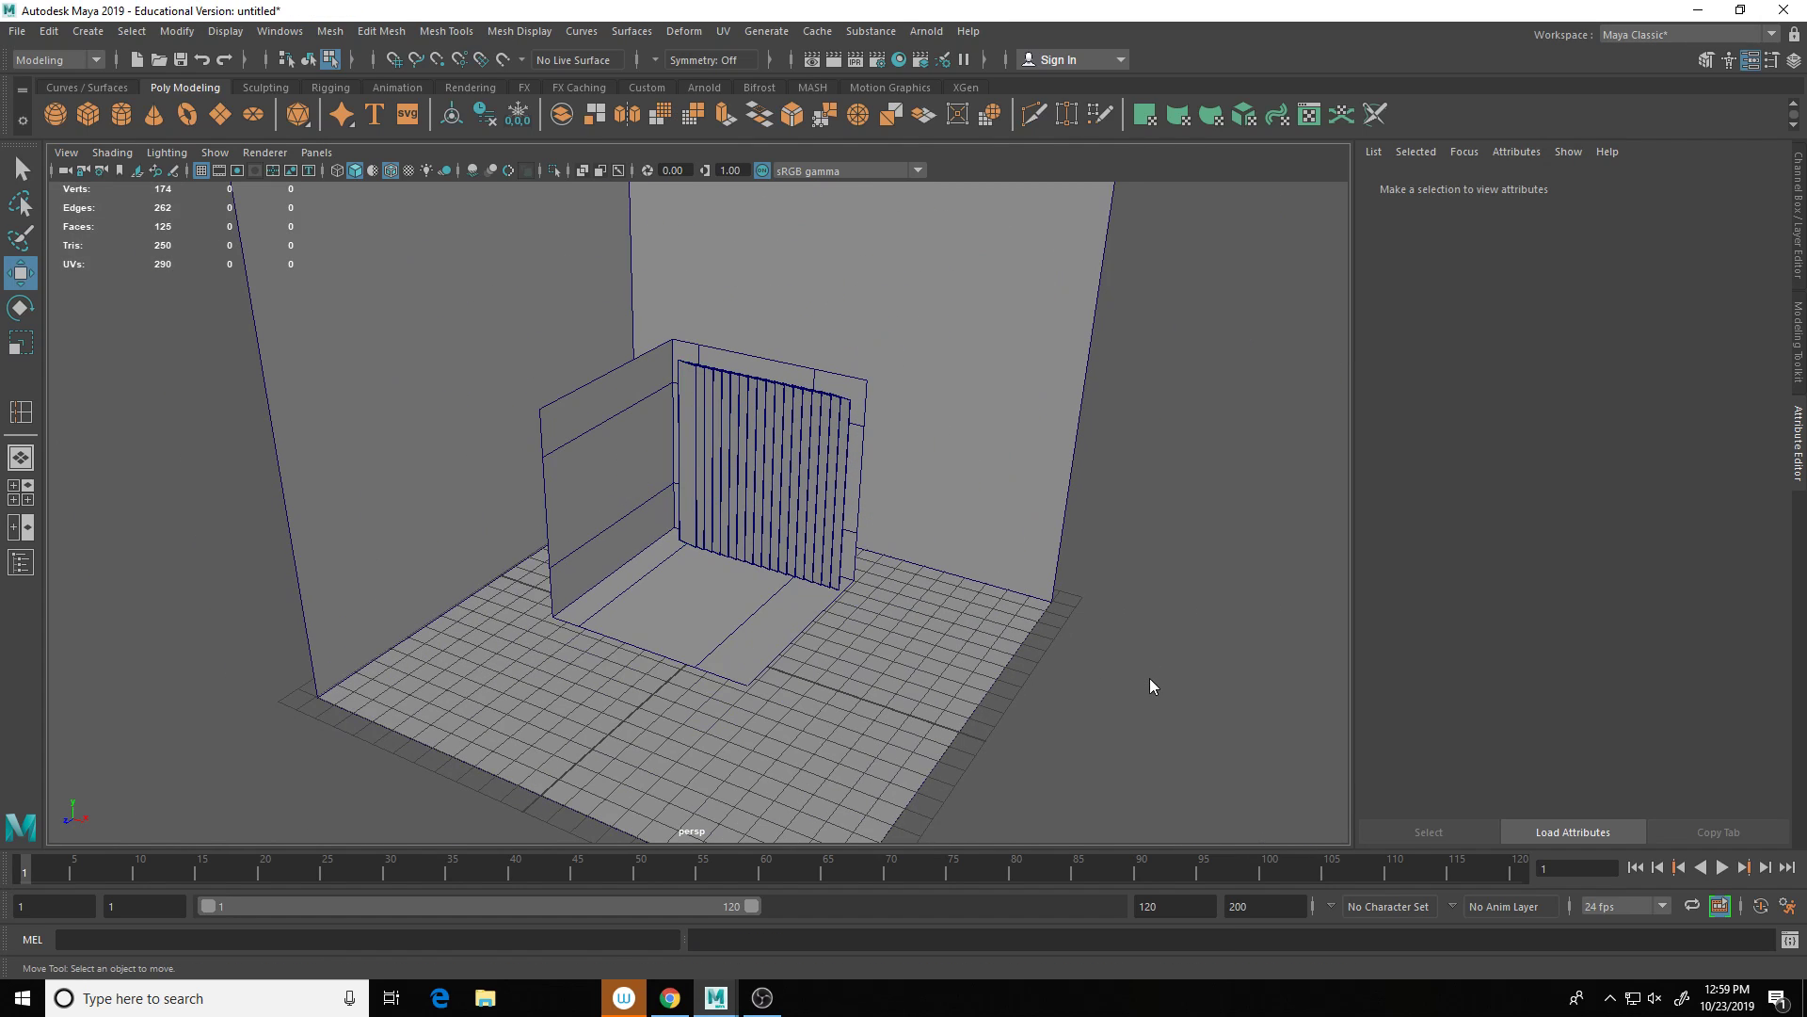
Step: Create a polygon sphere, raise it to mid-wall height before the blinds, and scale it down
right_click(1150, 678, "shift")
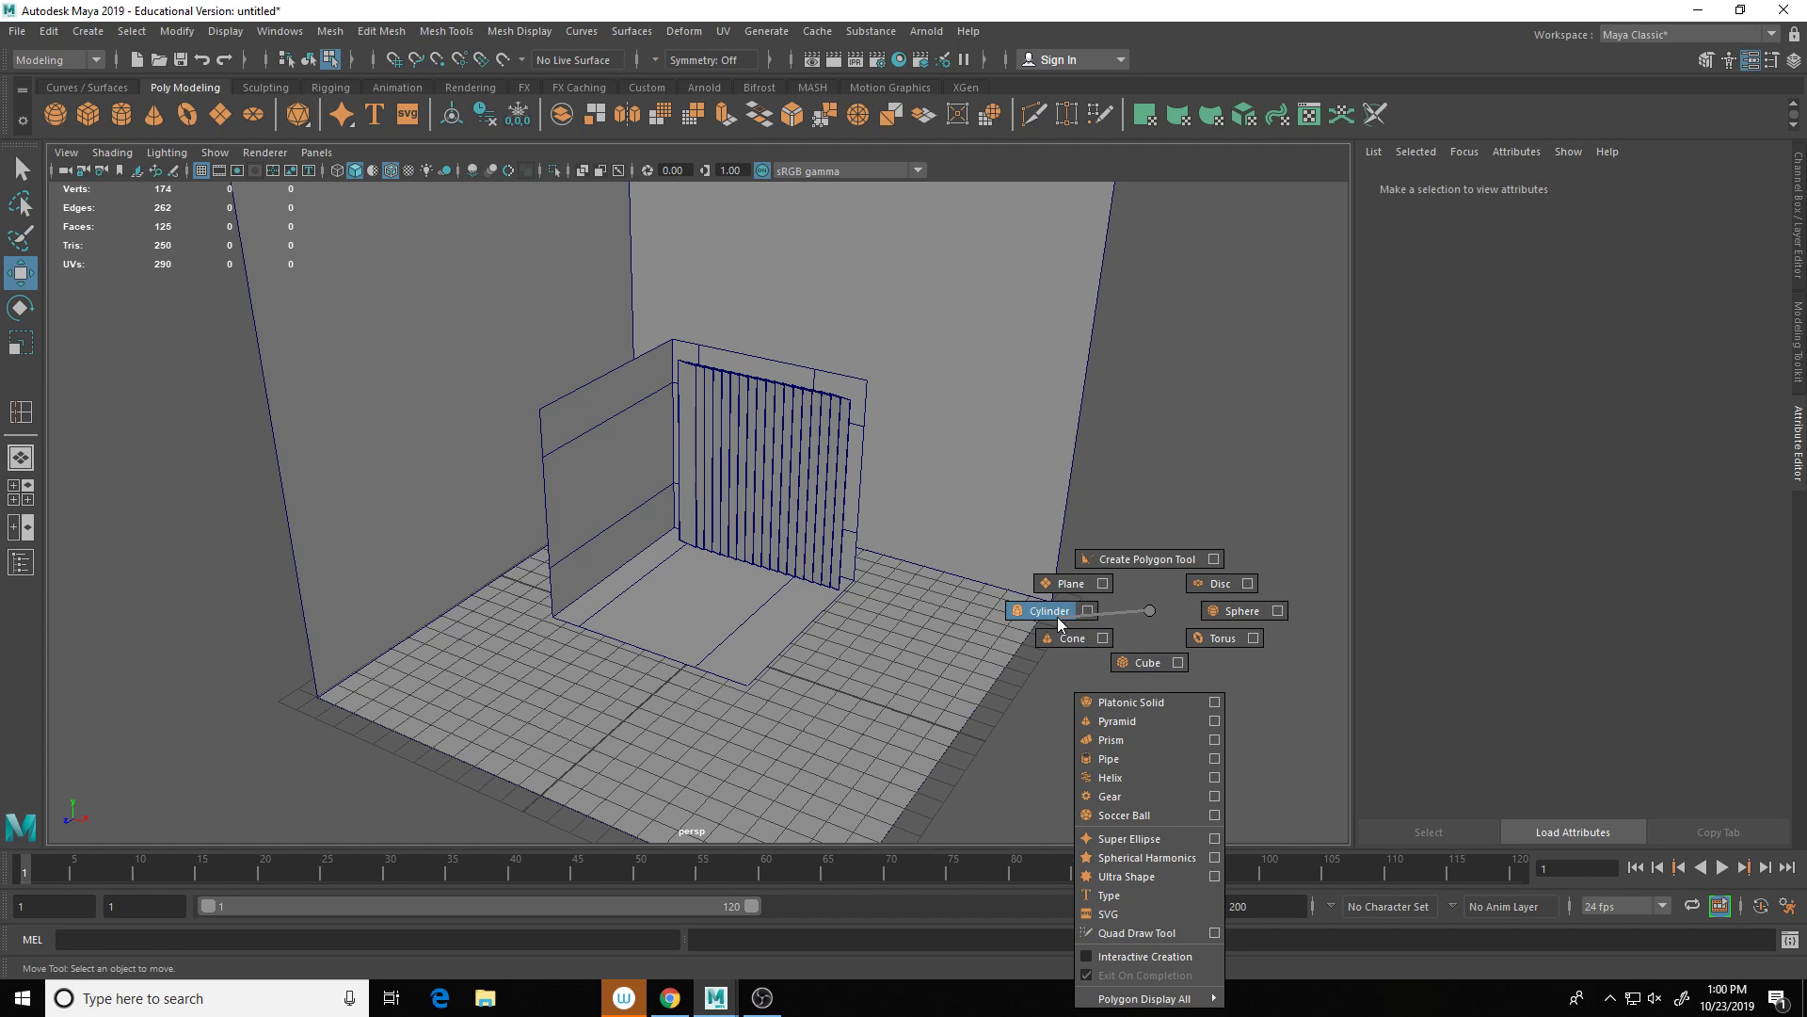
right_click_drag(1059, 617, 1223, 607)
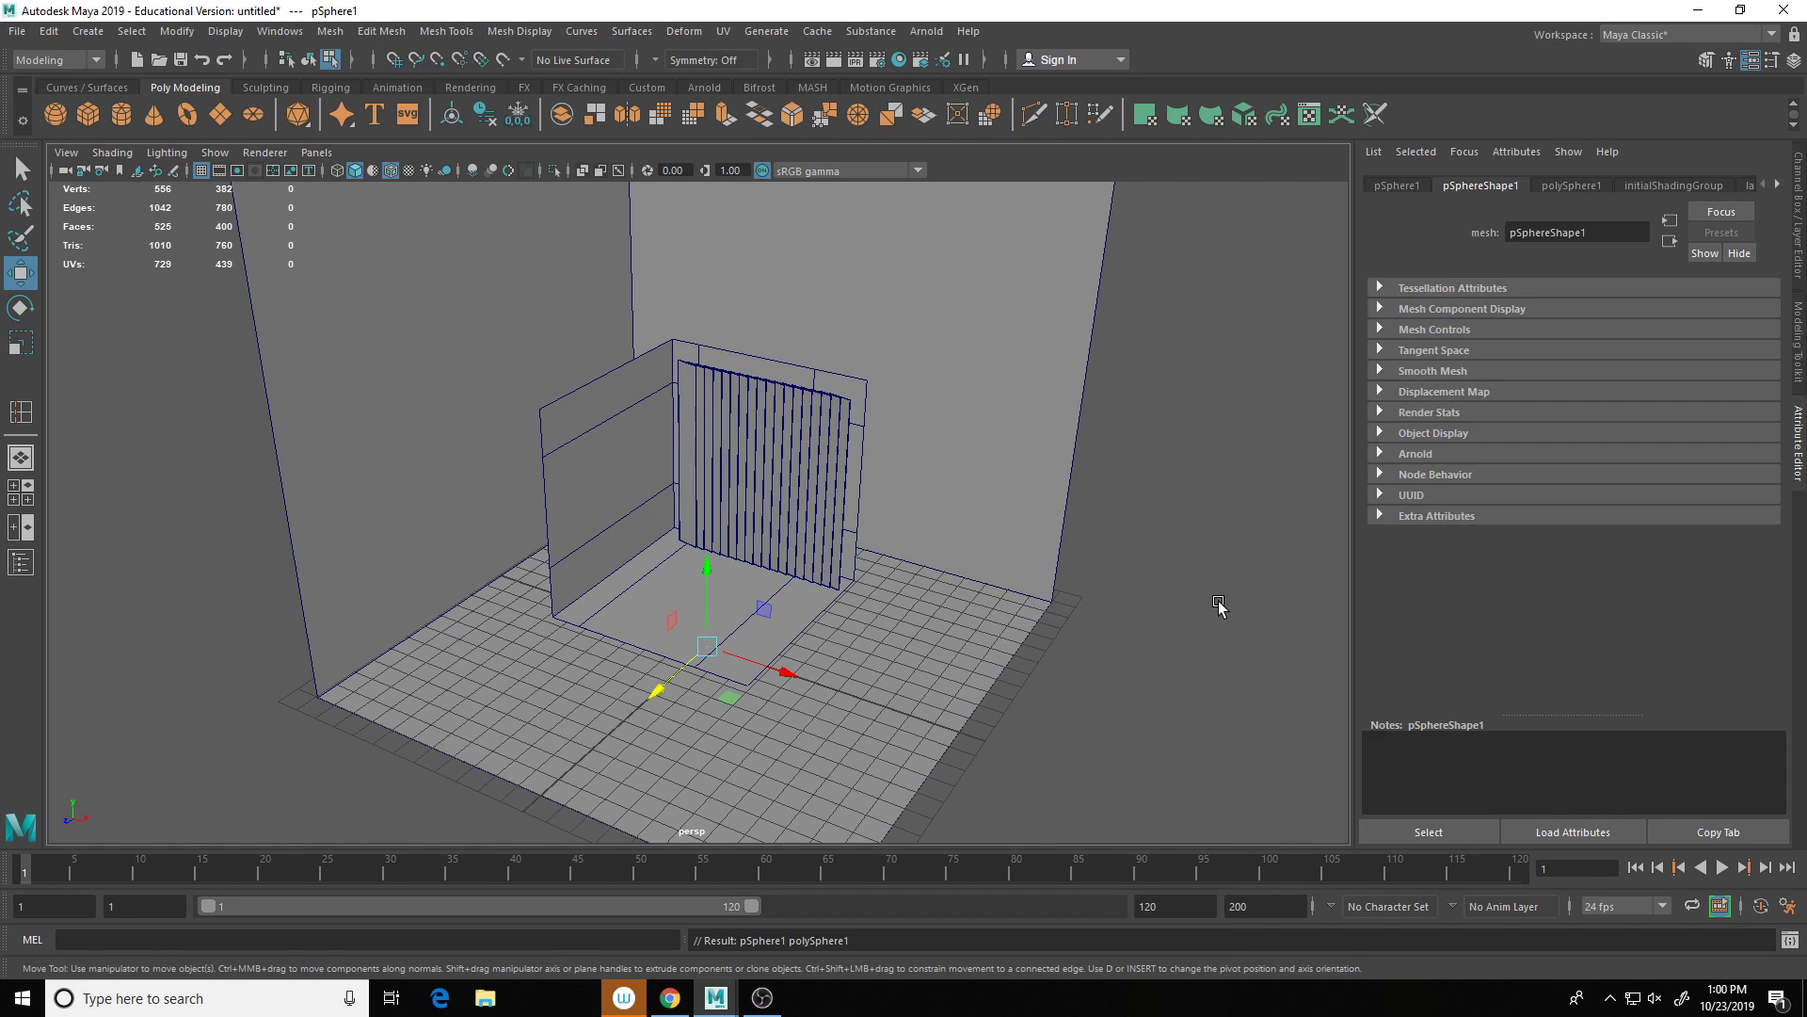
key("r")
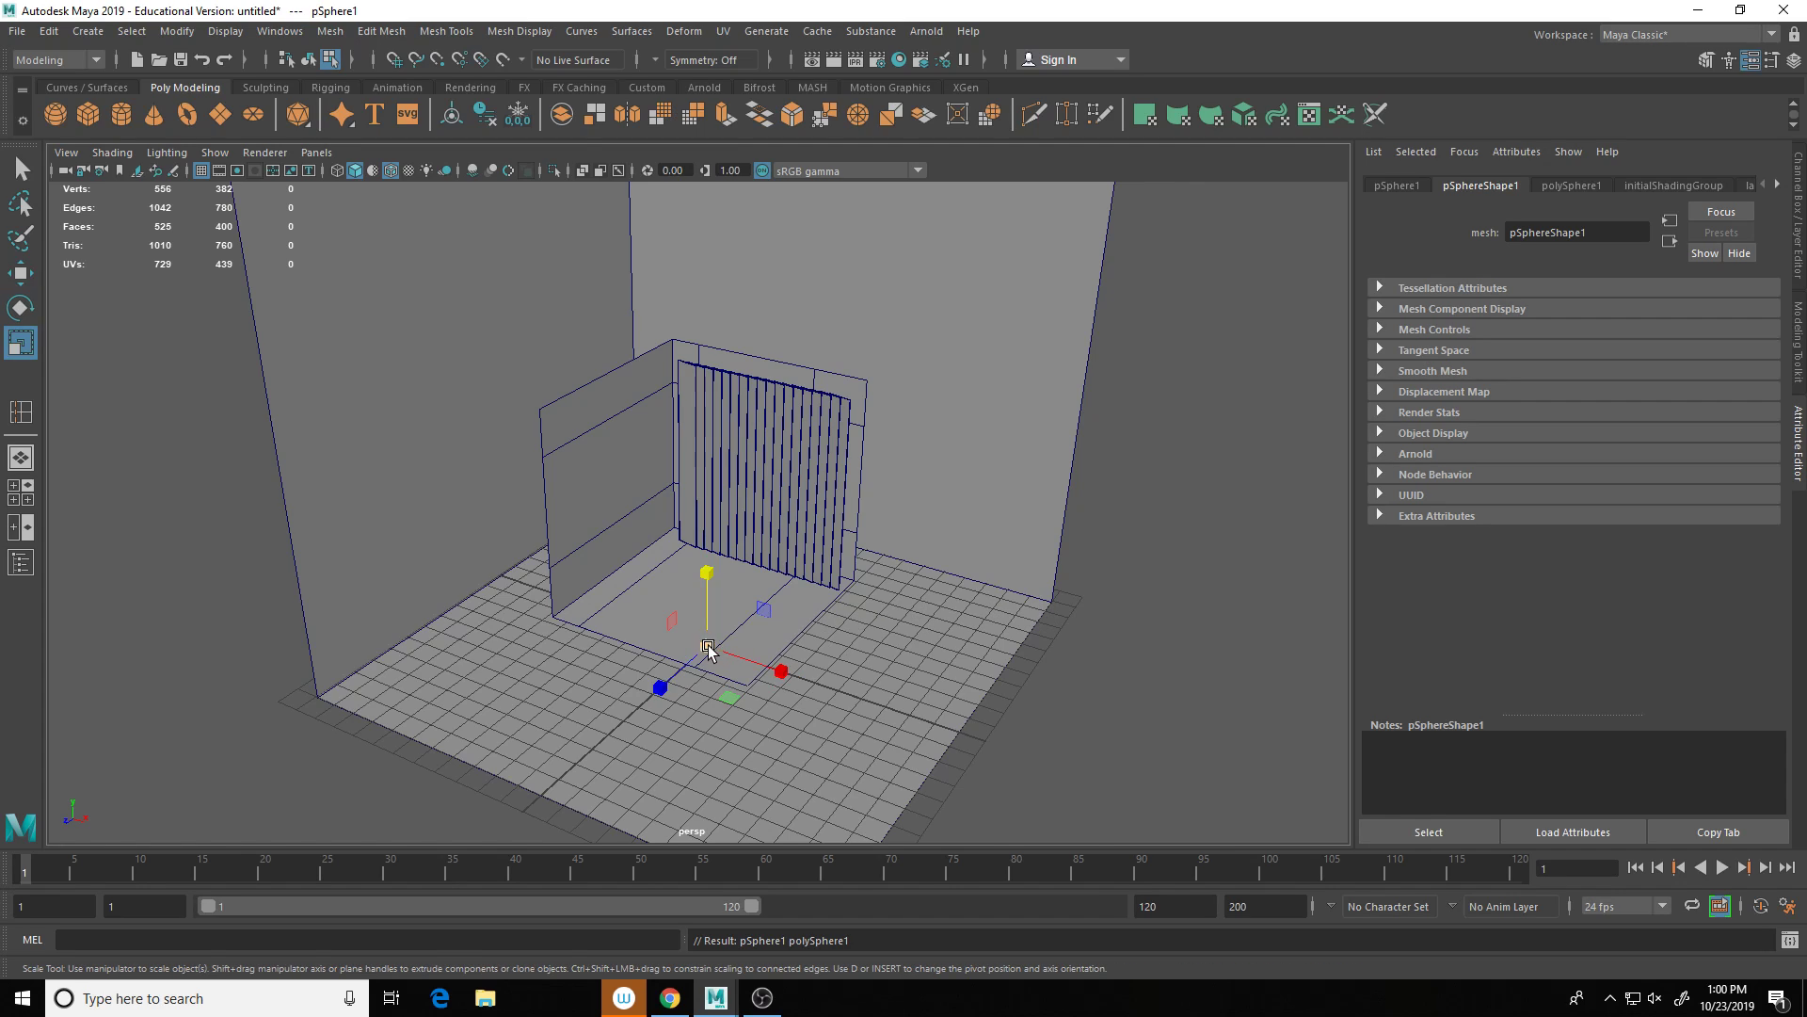
left_click_drag(707, 646, 764, 617)
key("w")
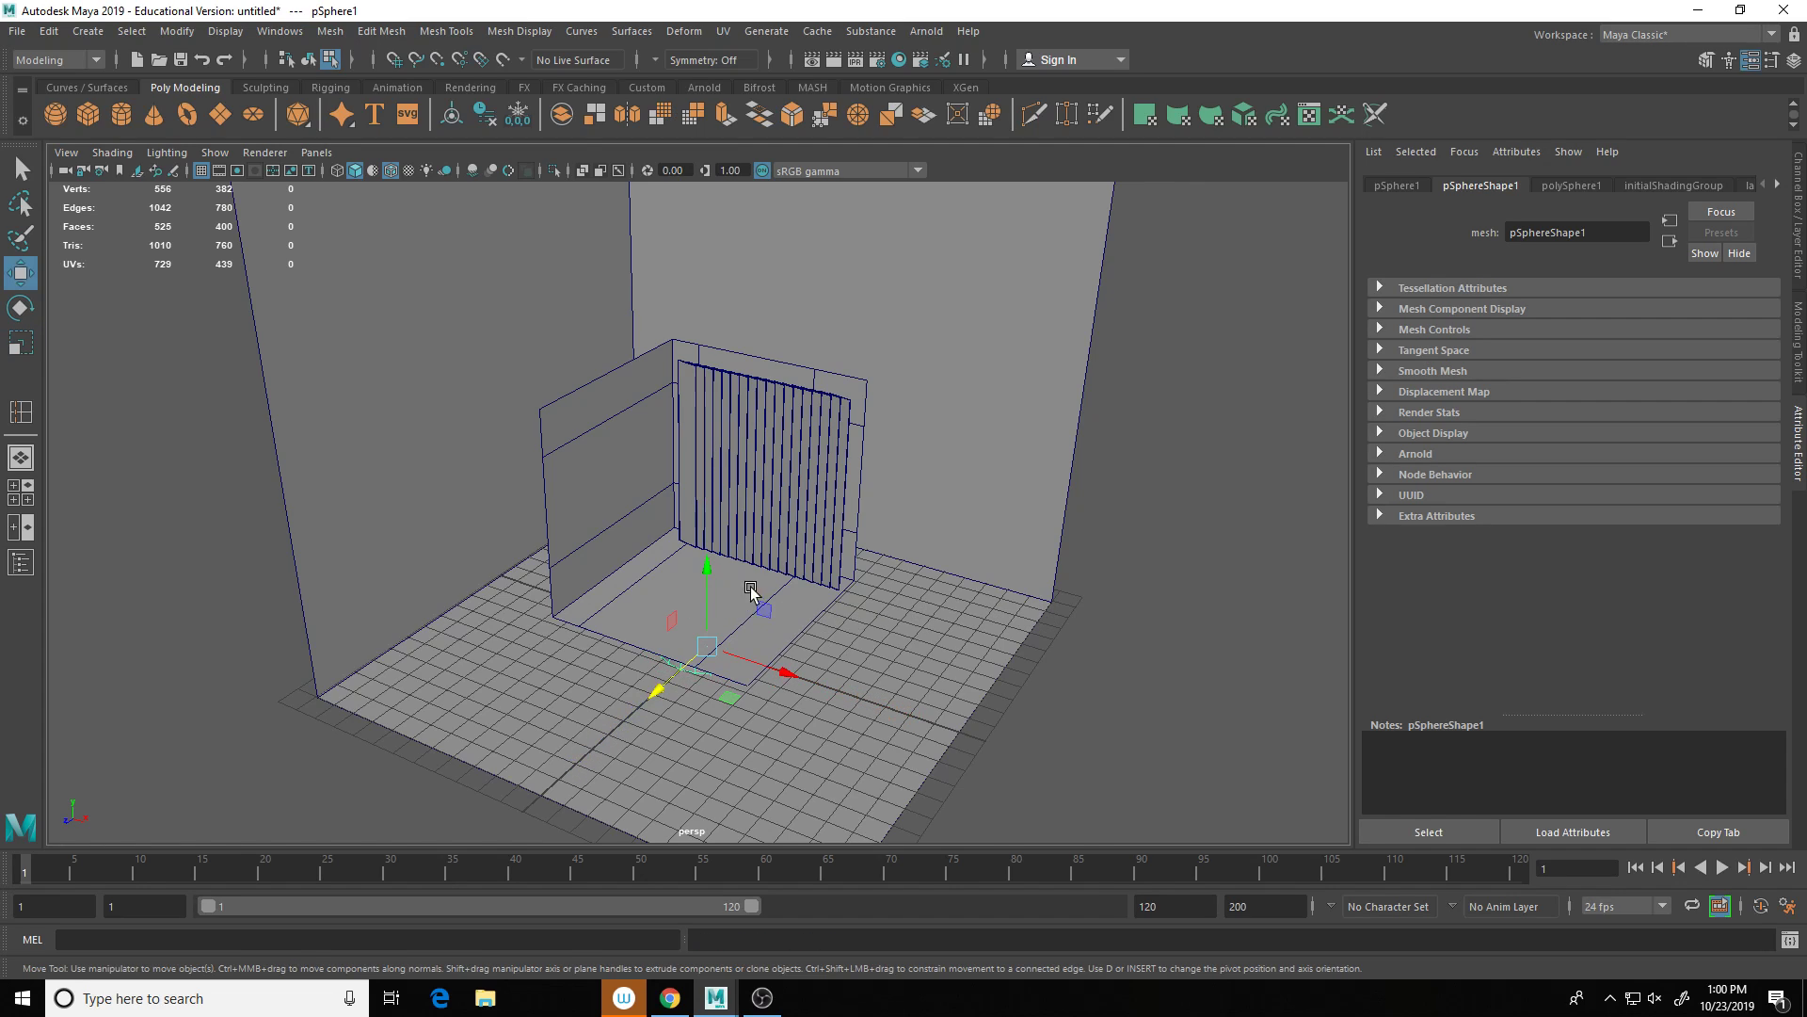
left_click_drag(711, 560, 711, 384)
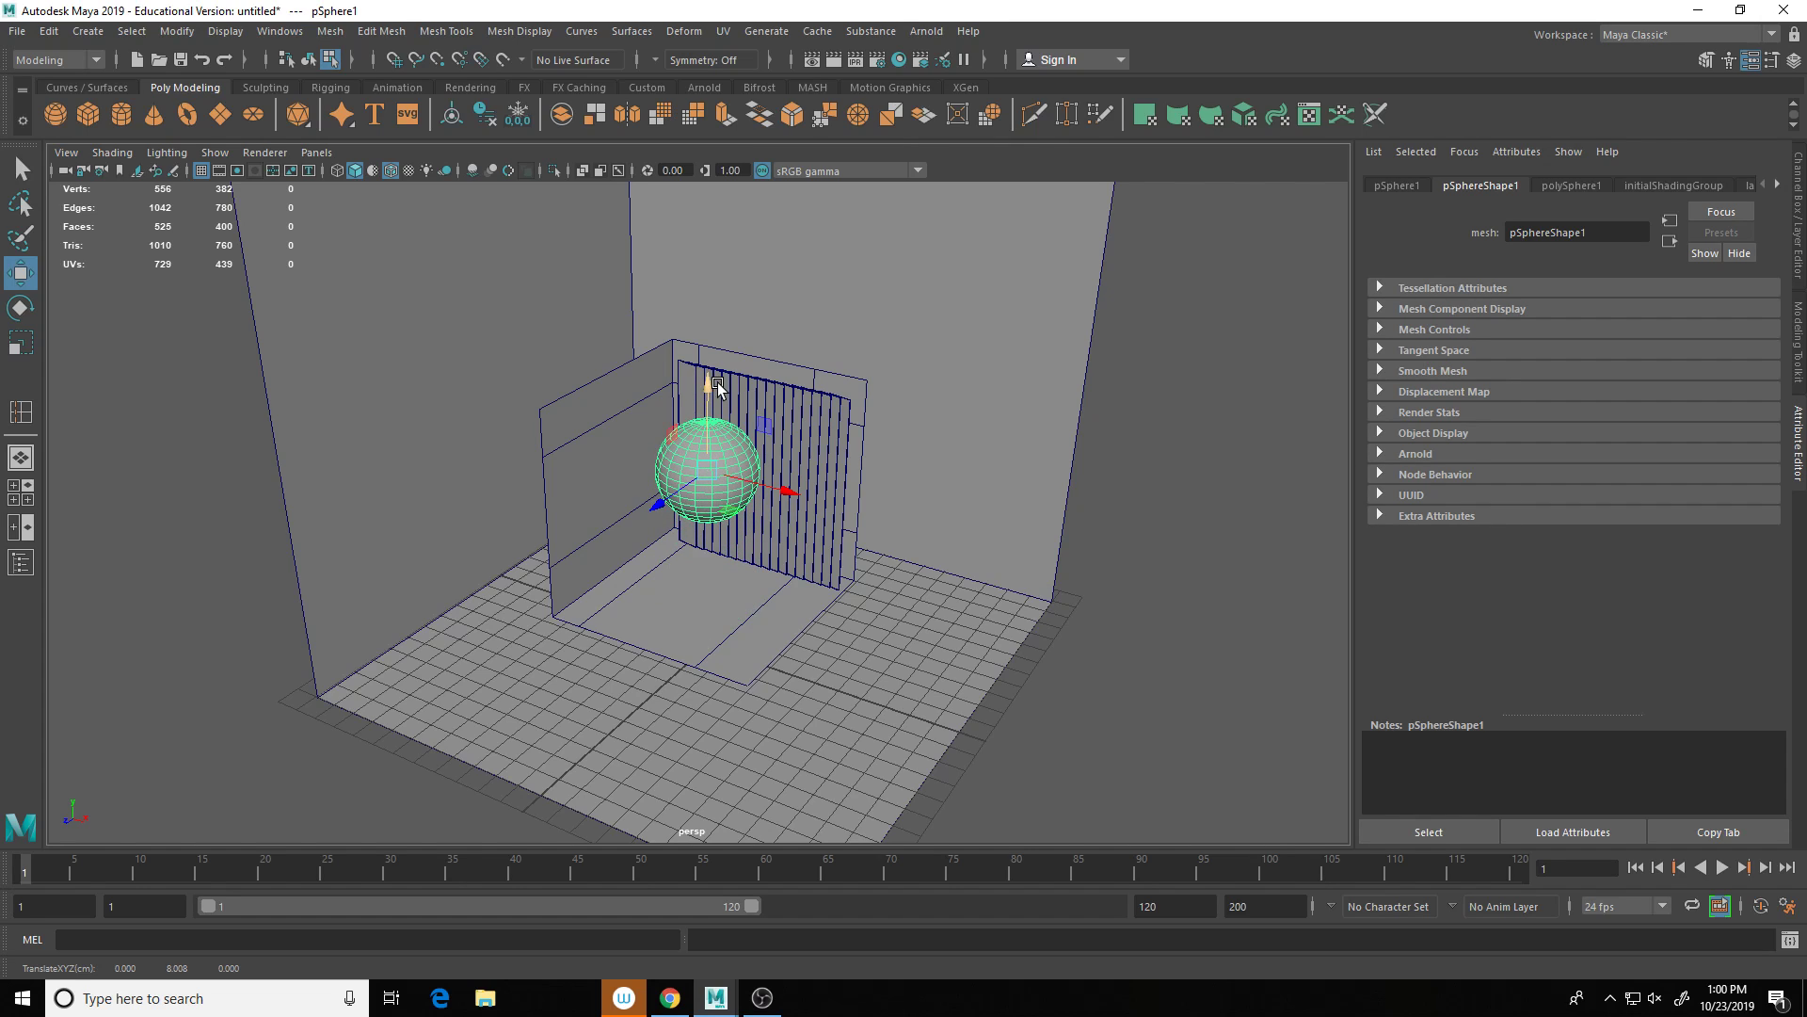
key("r")
left_click_drag(701, 475, 661, 490)
scroll(739, 466, "up", 5)
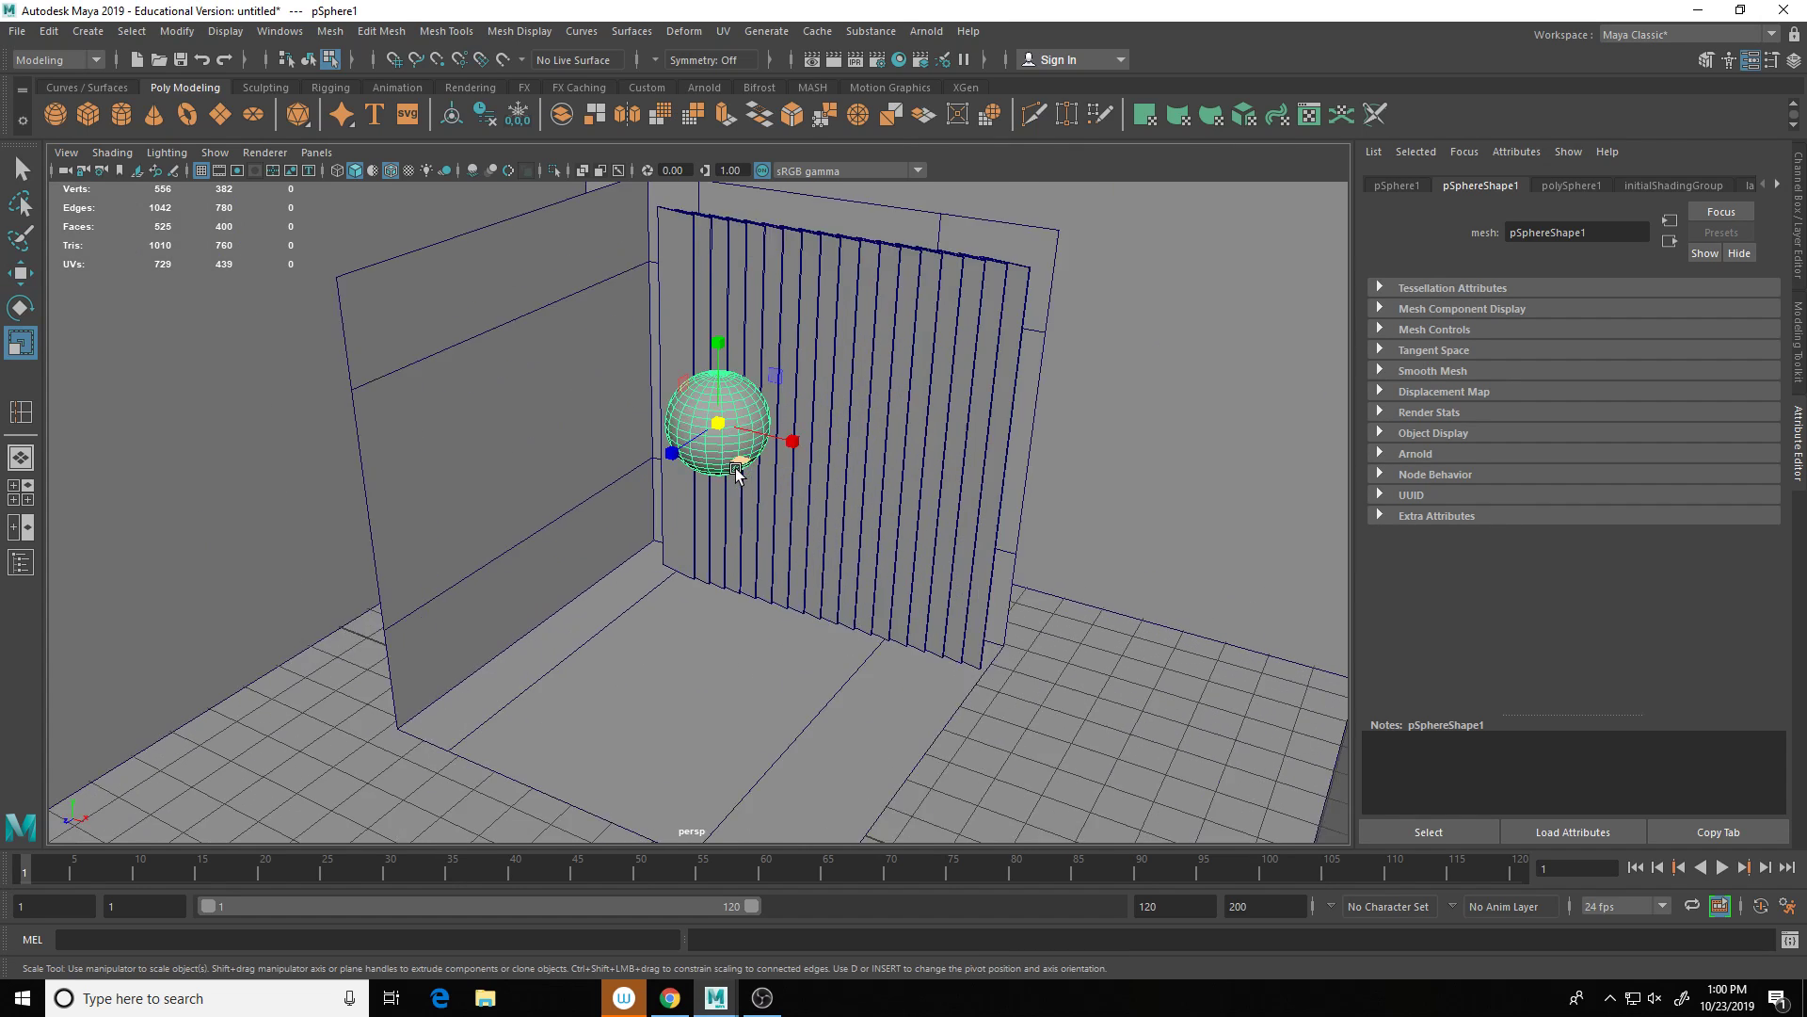
scroll(1139, 588, "down", 3)
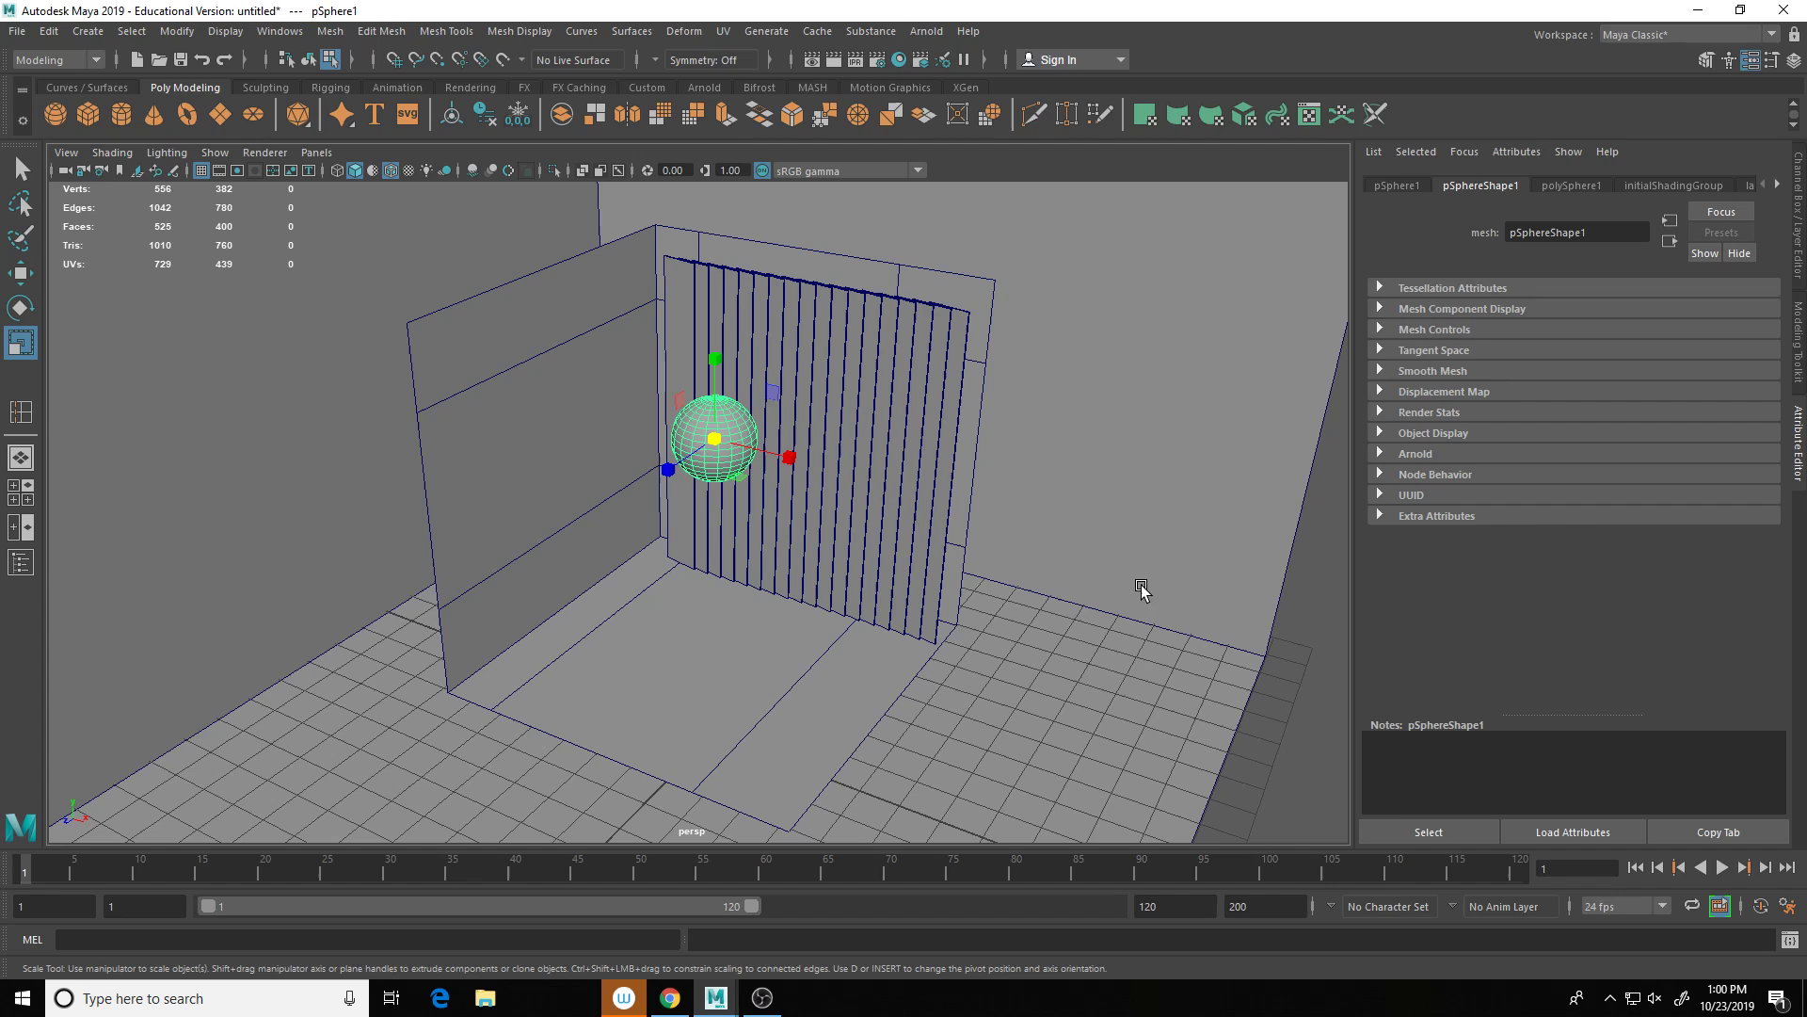
right_click(1137, 642, "shift")
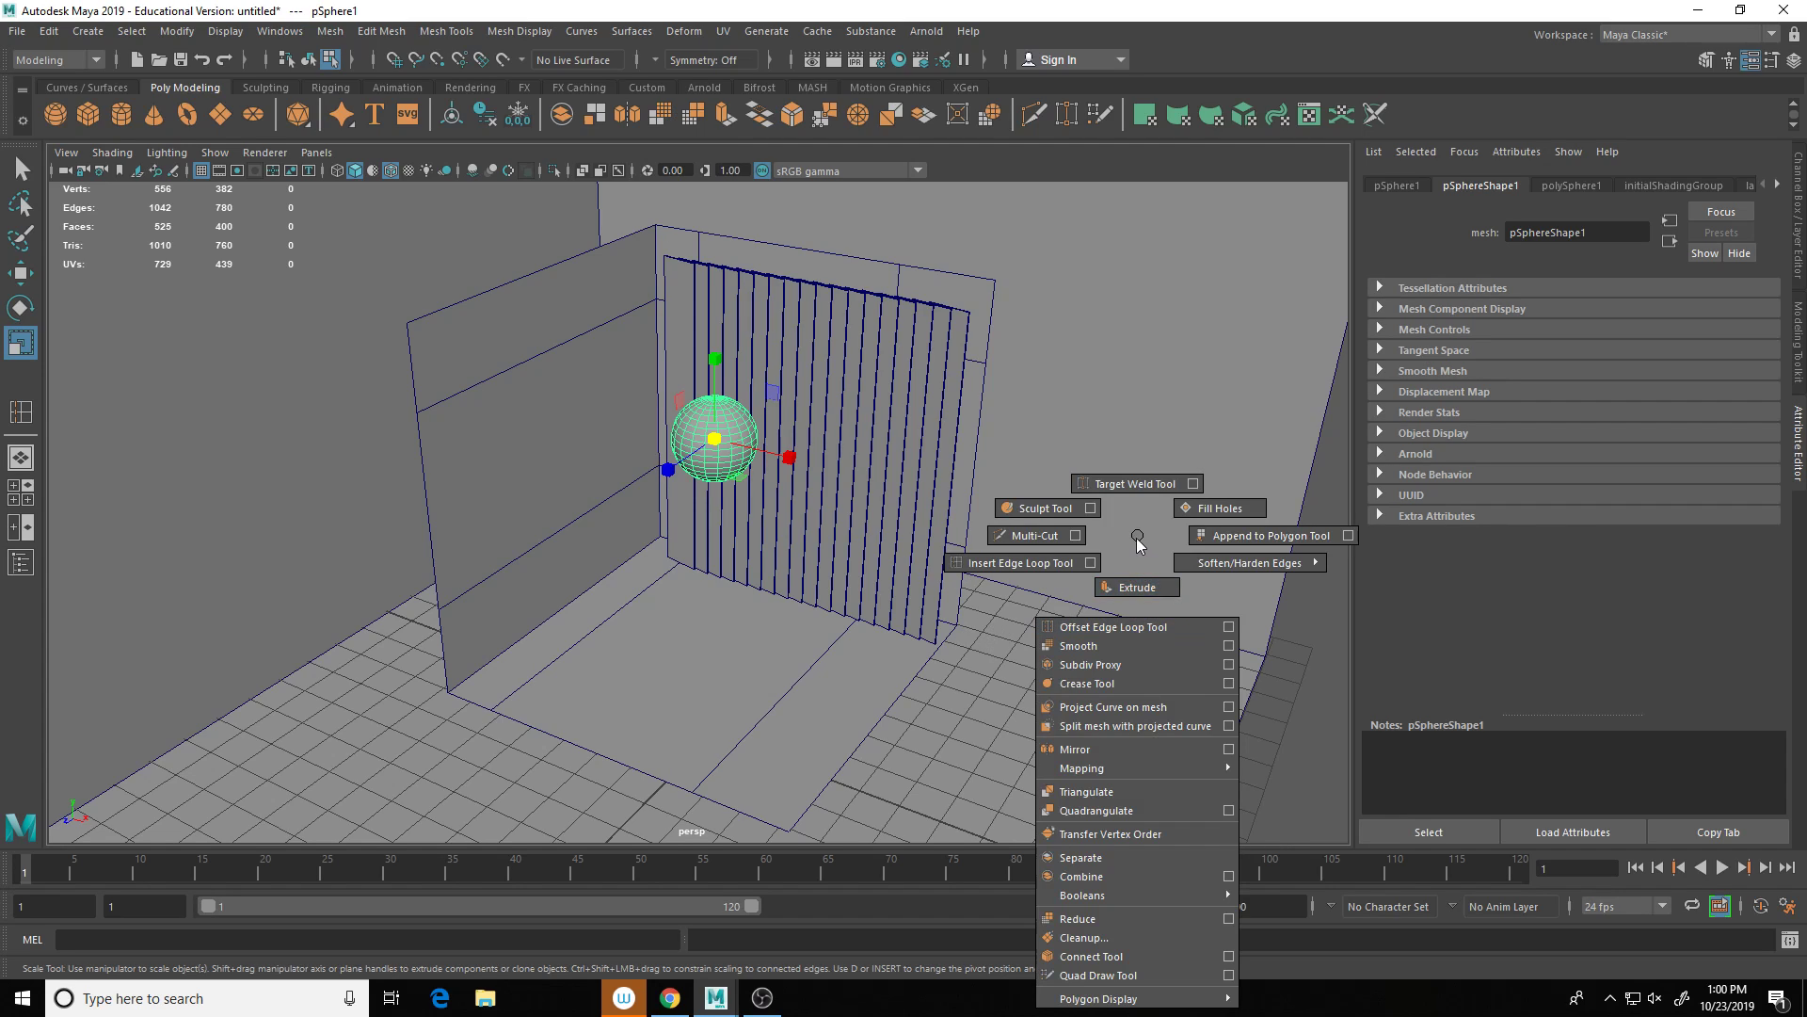
left_click(1281, 681)
Step: Create a cube, raise it to the sphere, and shape it into a tall narrow box
right_click(1280, 682, "shift")
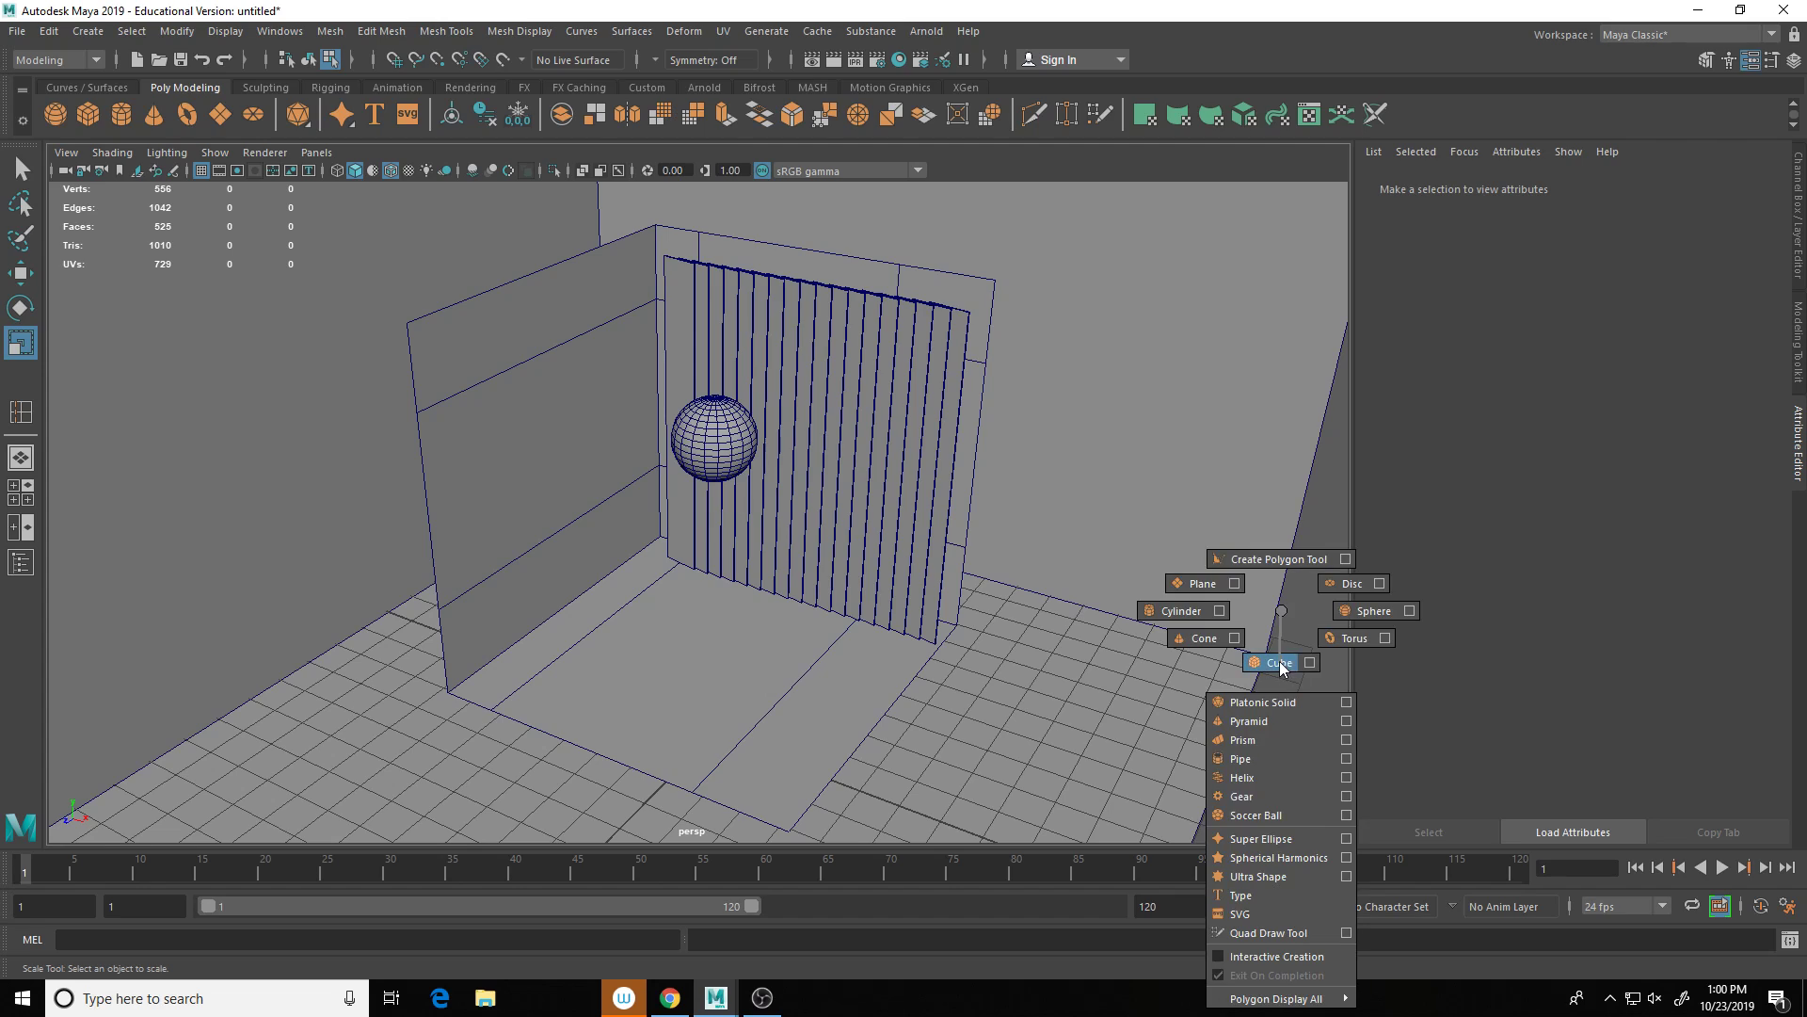
left_click(1278, 663)
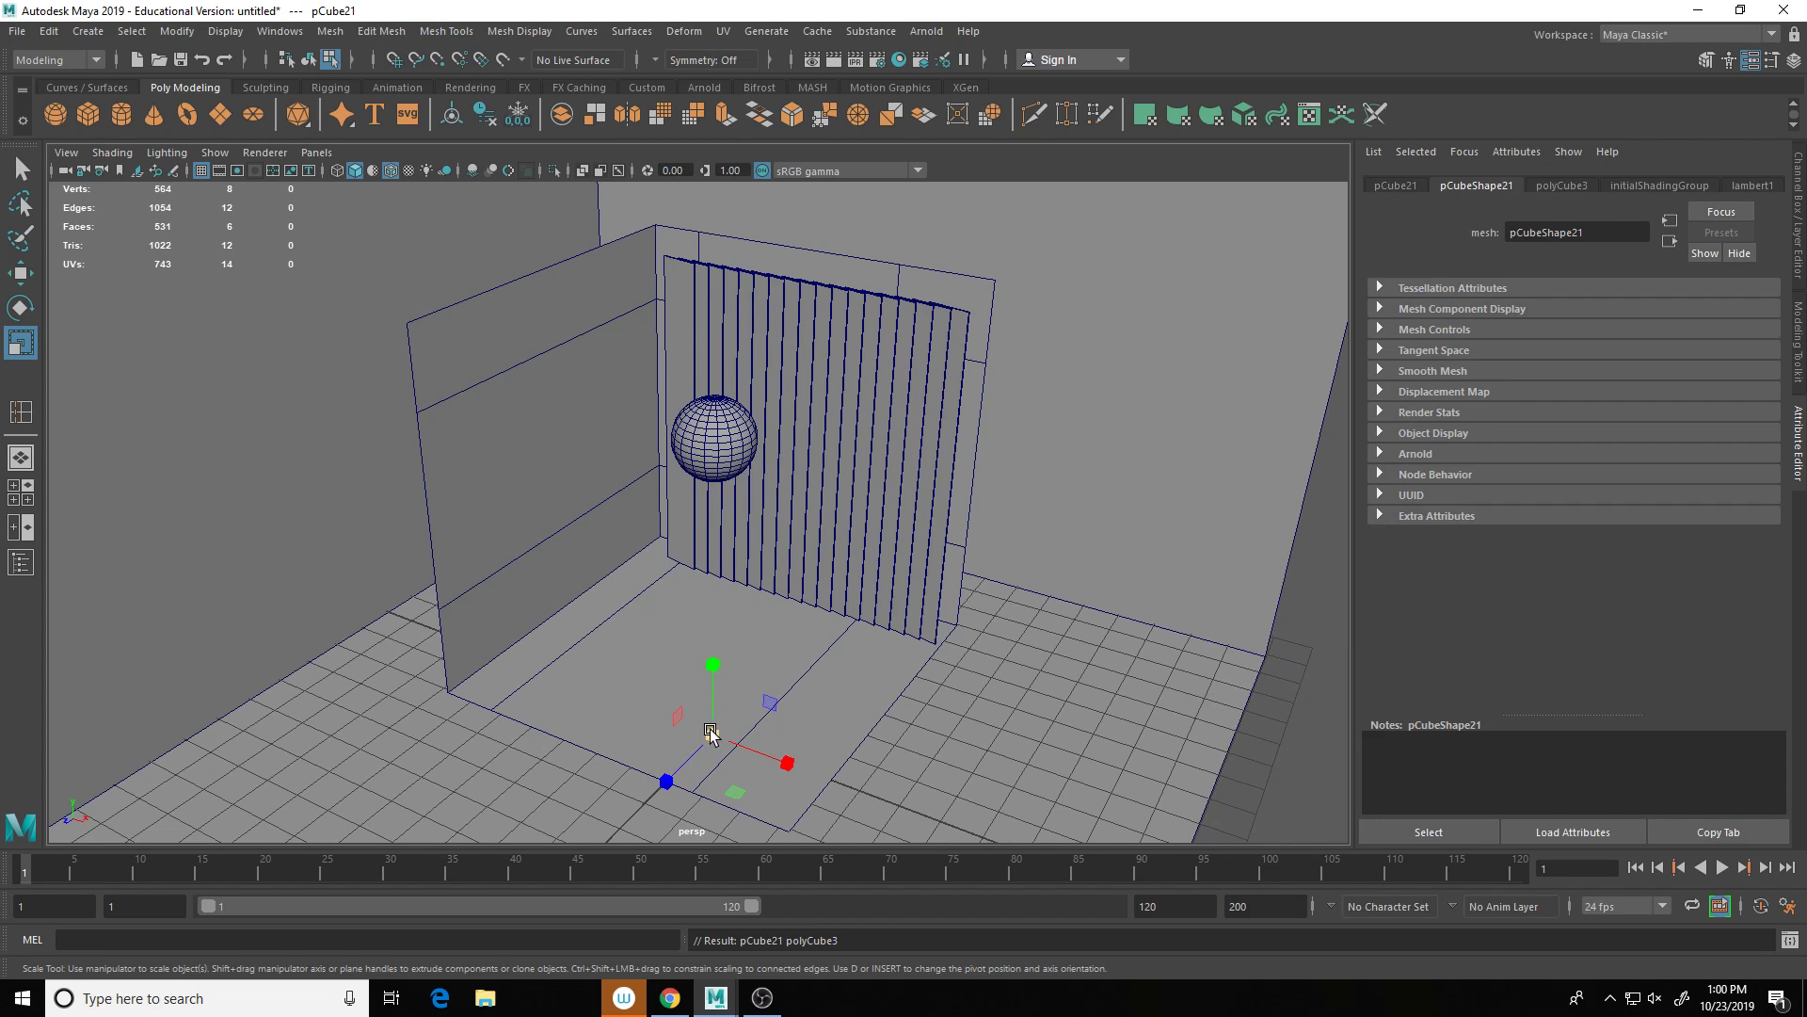
left_click_drag(711, 734, 715, 562)
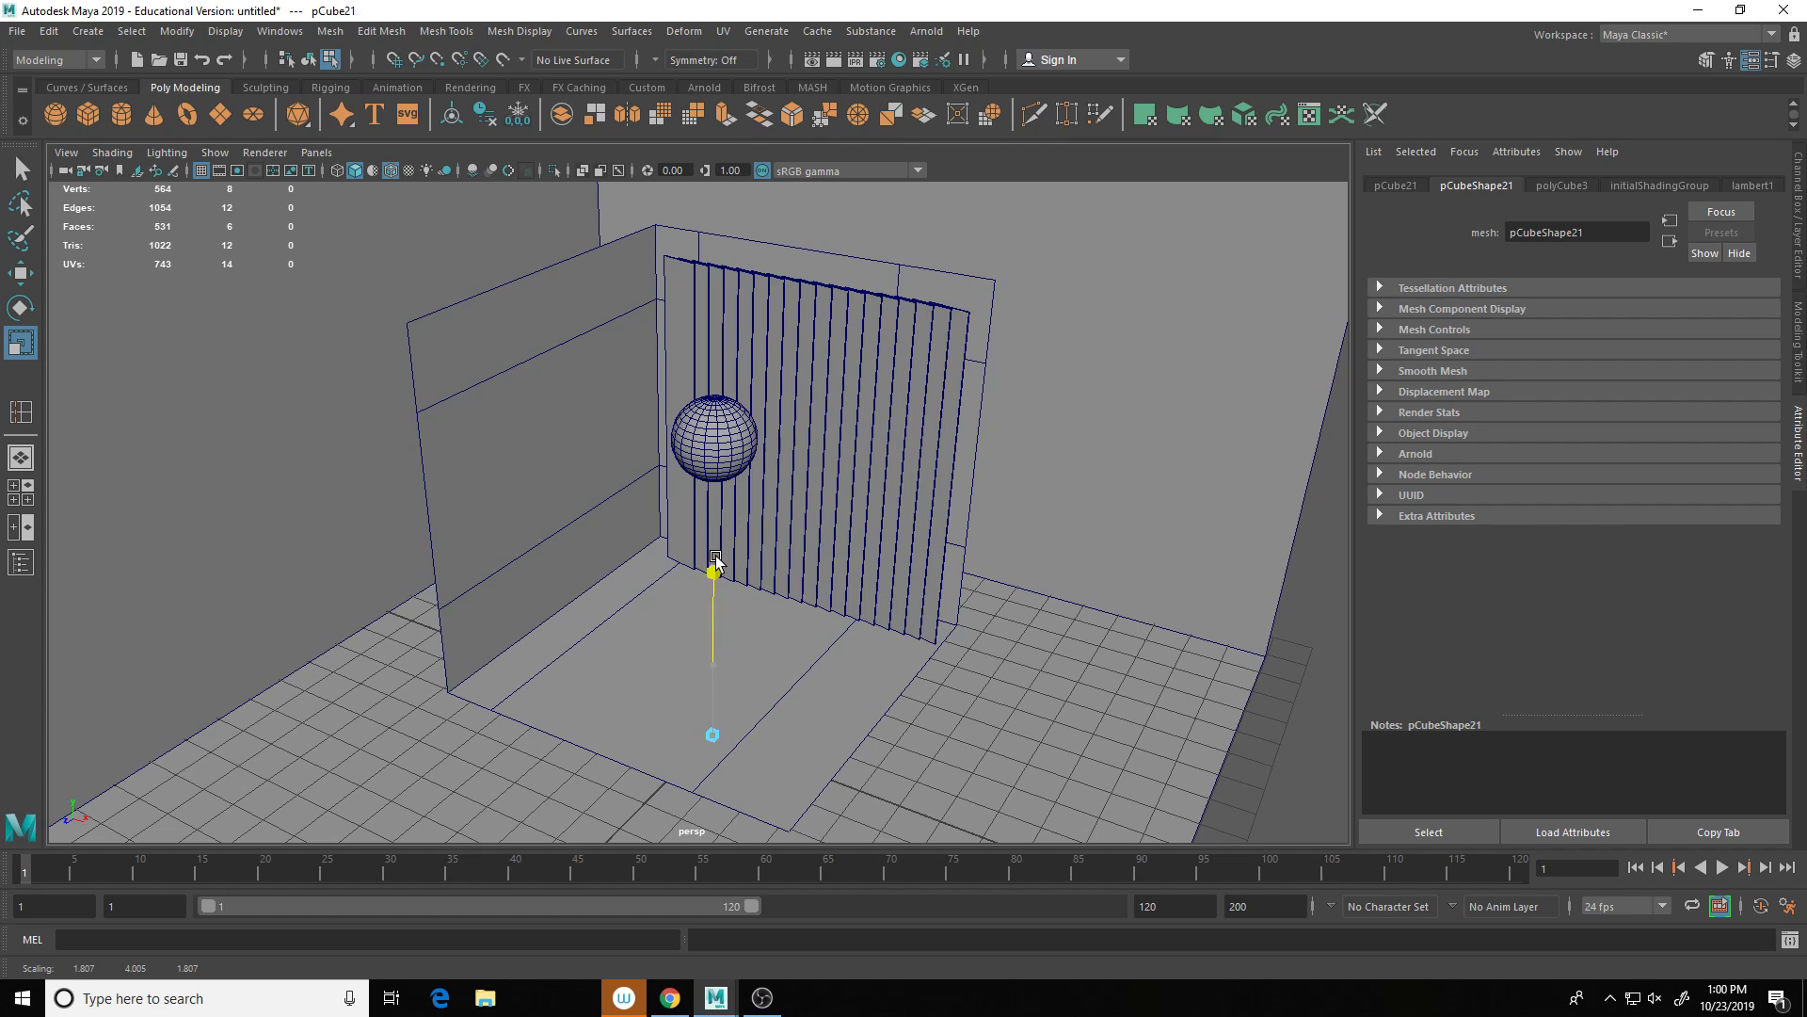
key("w")
left_click_drag(715, 659, 717, 341)
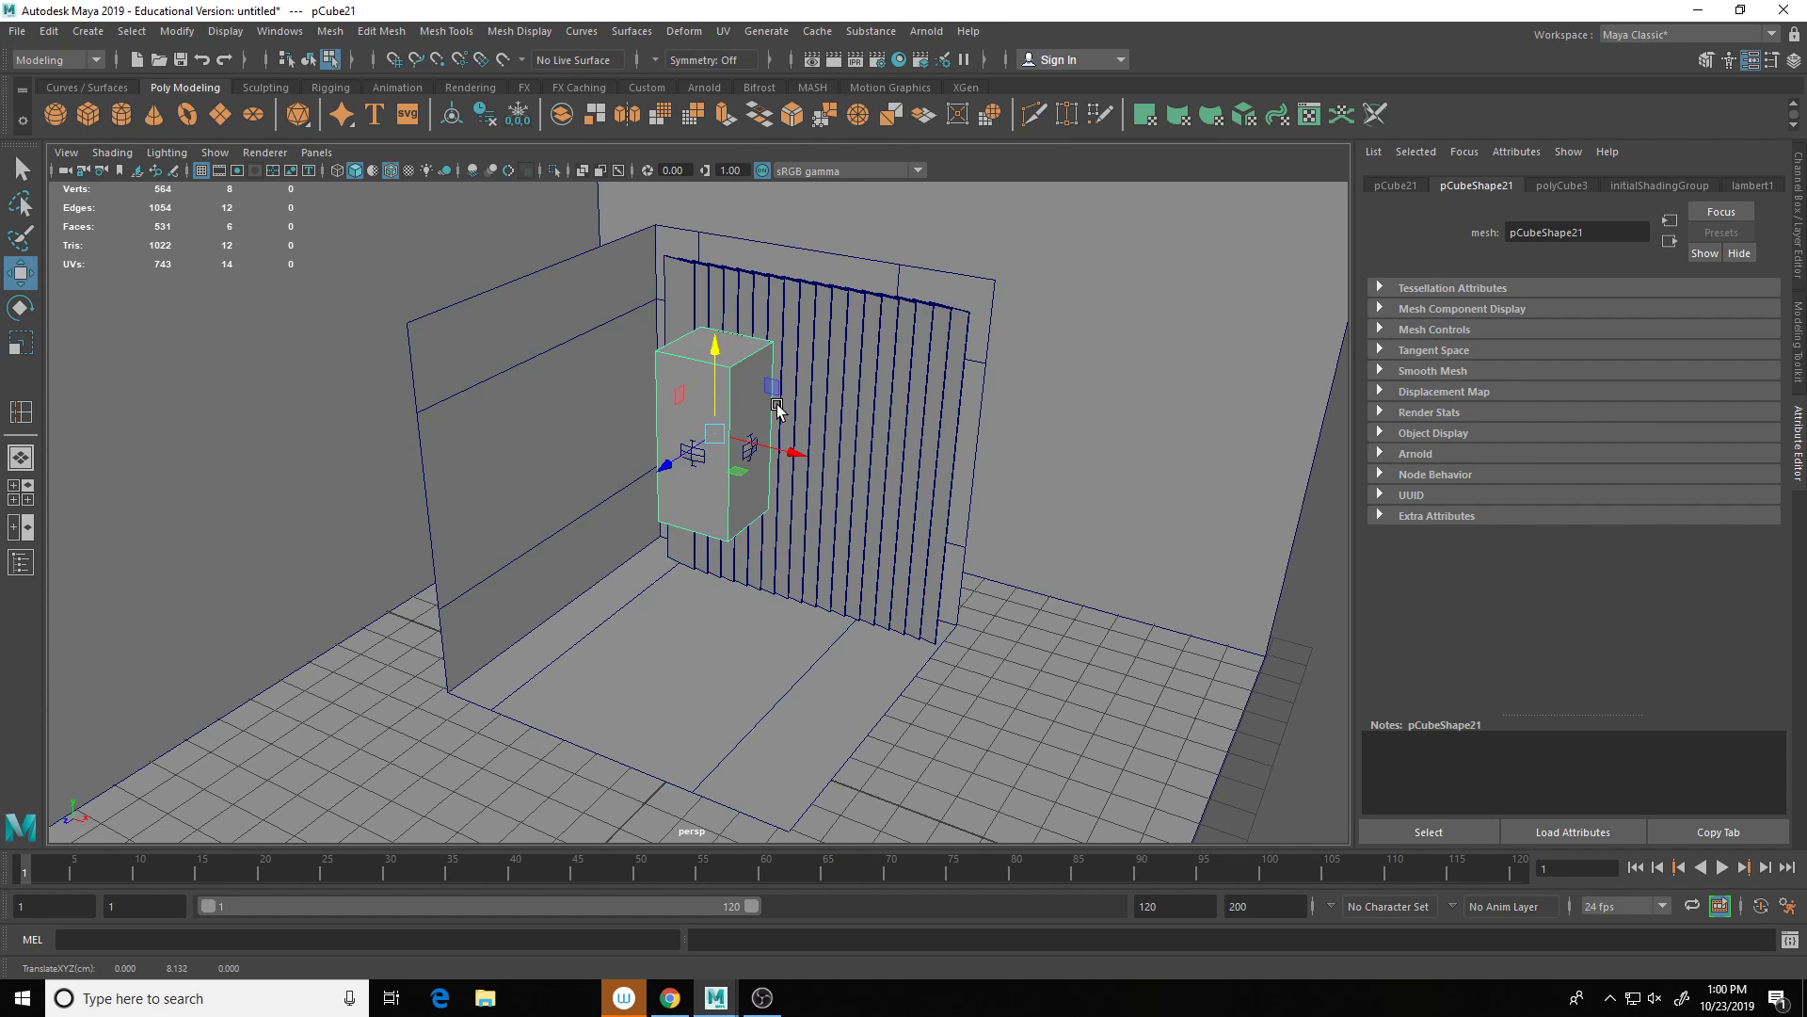
key("f")
left_click_drag(758, 457, 589, 422)
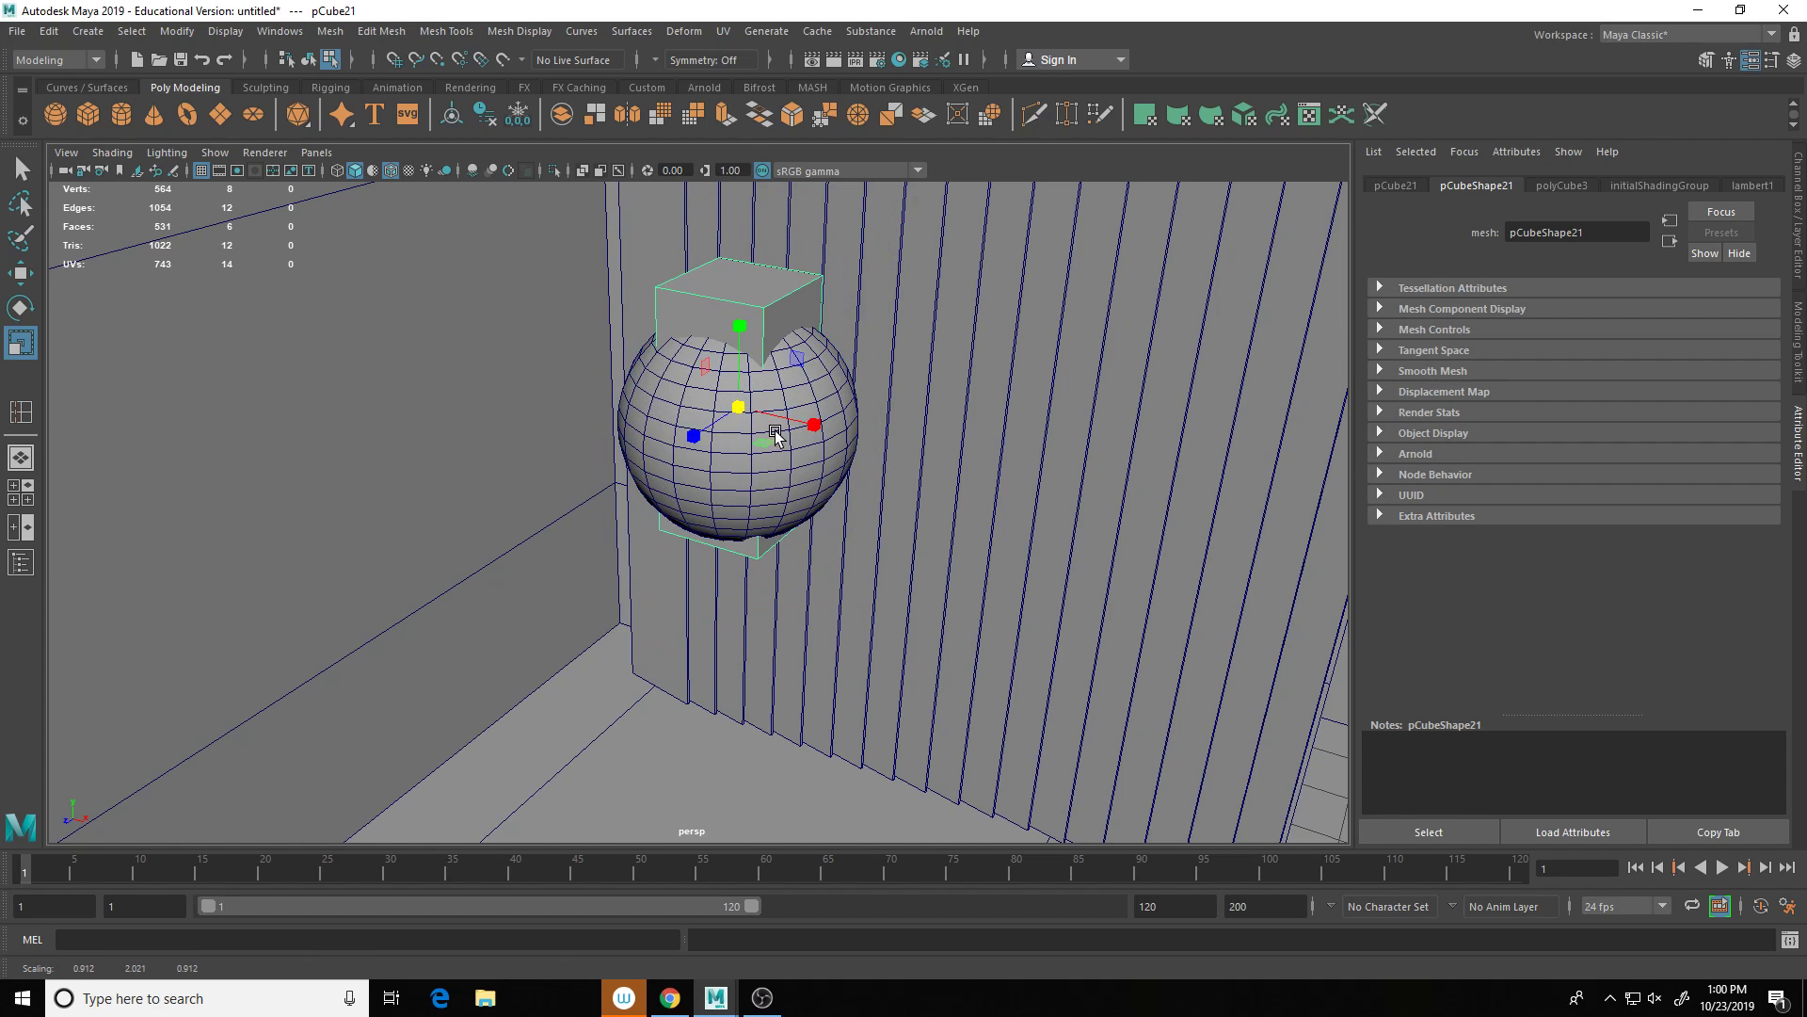
left_click_drag(775, 415, 694, 436)
Step: Duplicate the box and raise both boxes above the sphere's top as a stem
key("ctrl+d")
key("w")
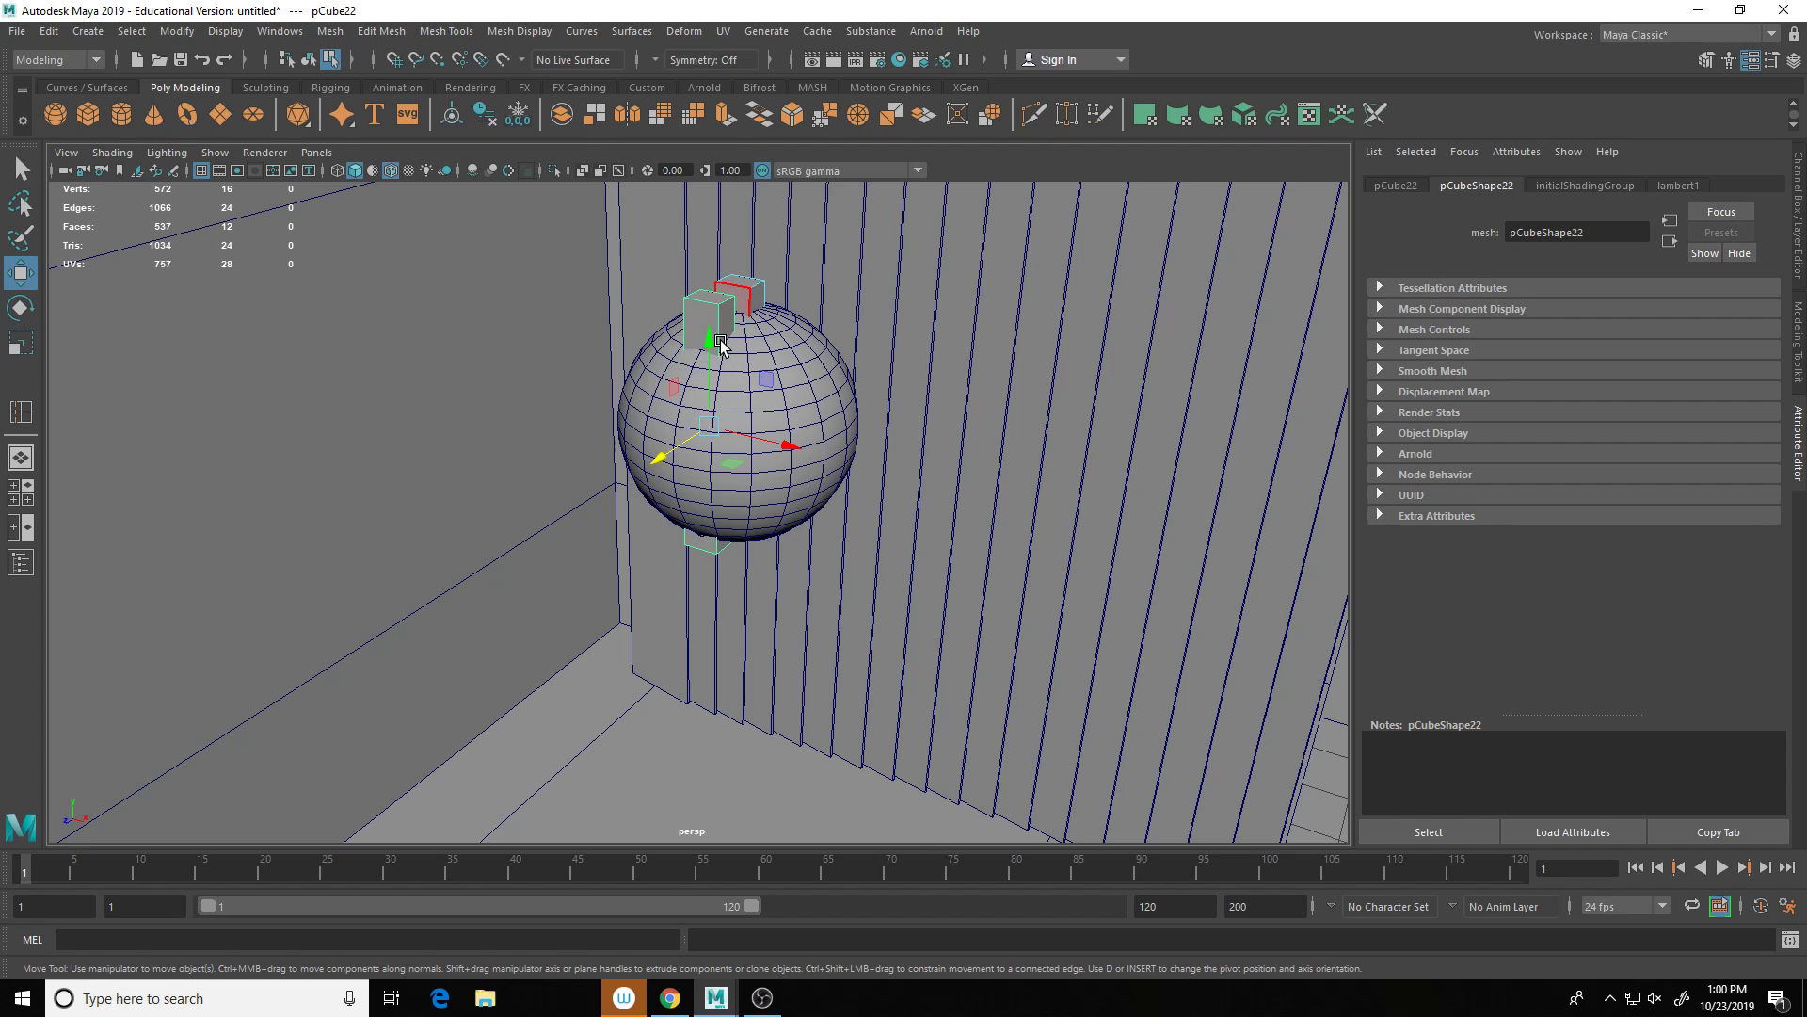
left_click_drag(712, 339, 711, 287)
left_click(767, 307)
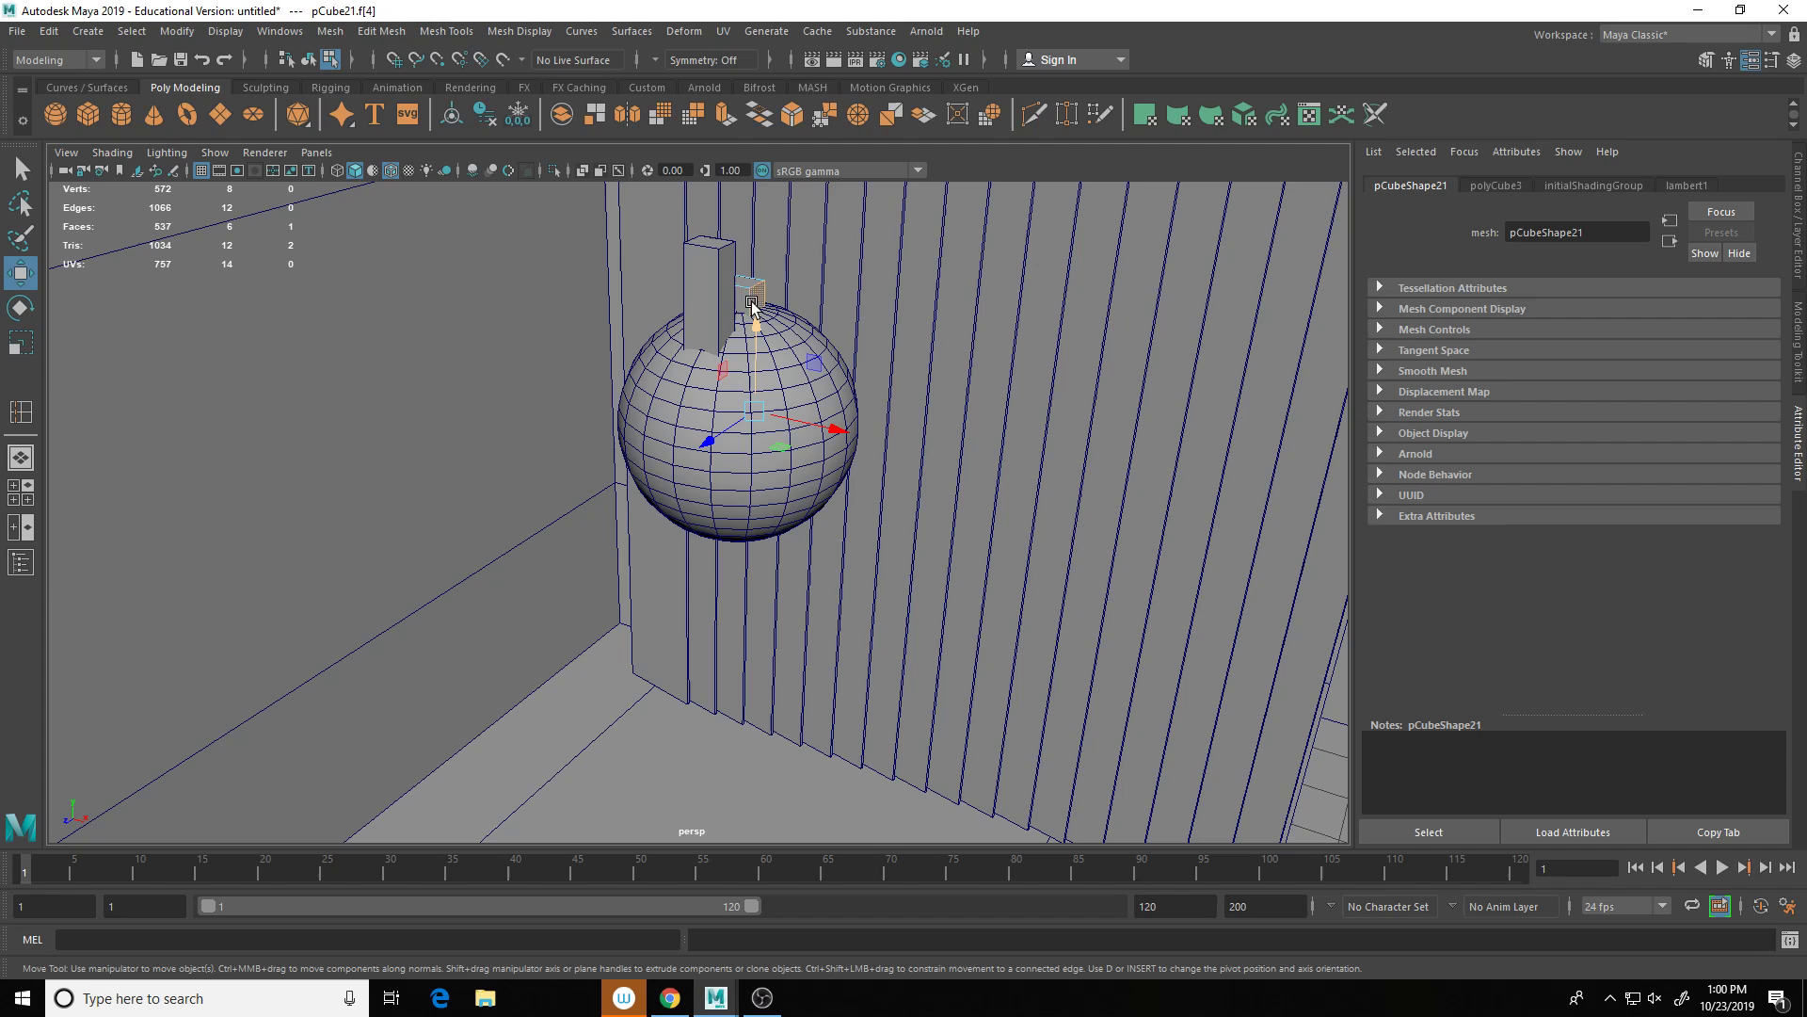
right_click_drag(768, 296, 772, 285)
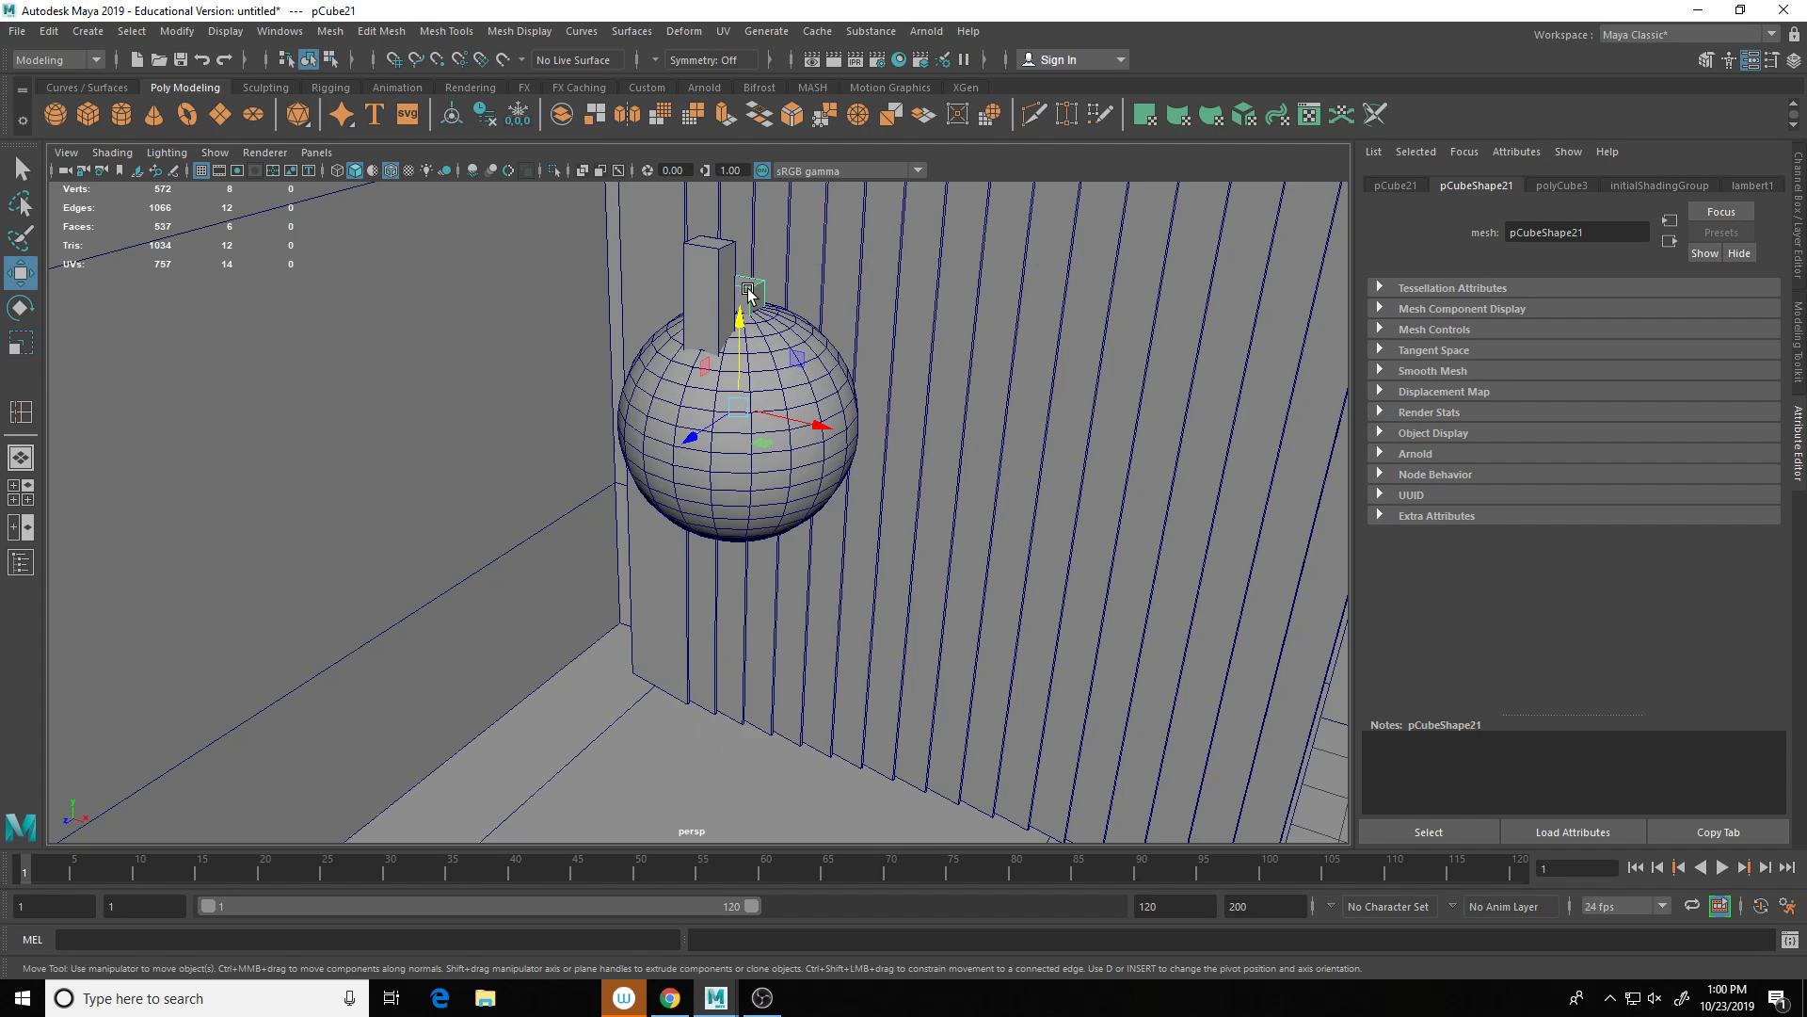
left_click_drag(741, 329, 744, 277)
scroll(910, 429, "down", 5)
mouse_move(928, 442)
left_mouse_down("alt")
mouse_move(871, 441)
mouse_move(896, 432)
left_mouse_up("alt")
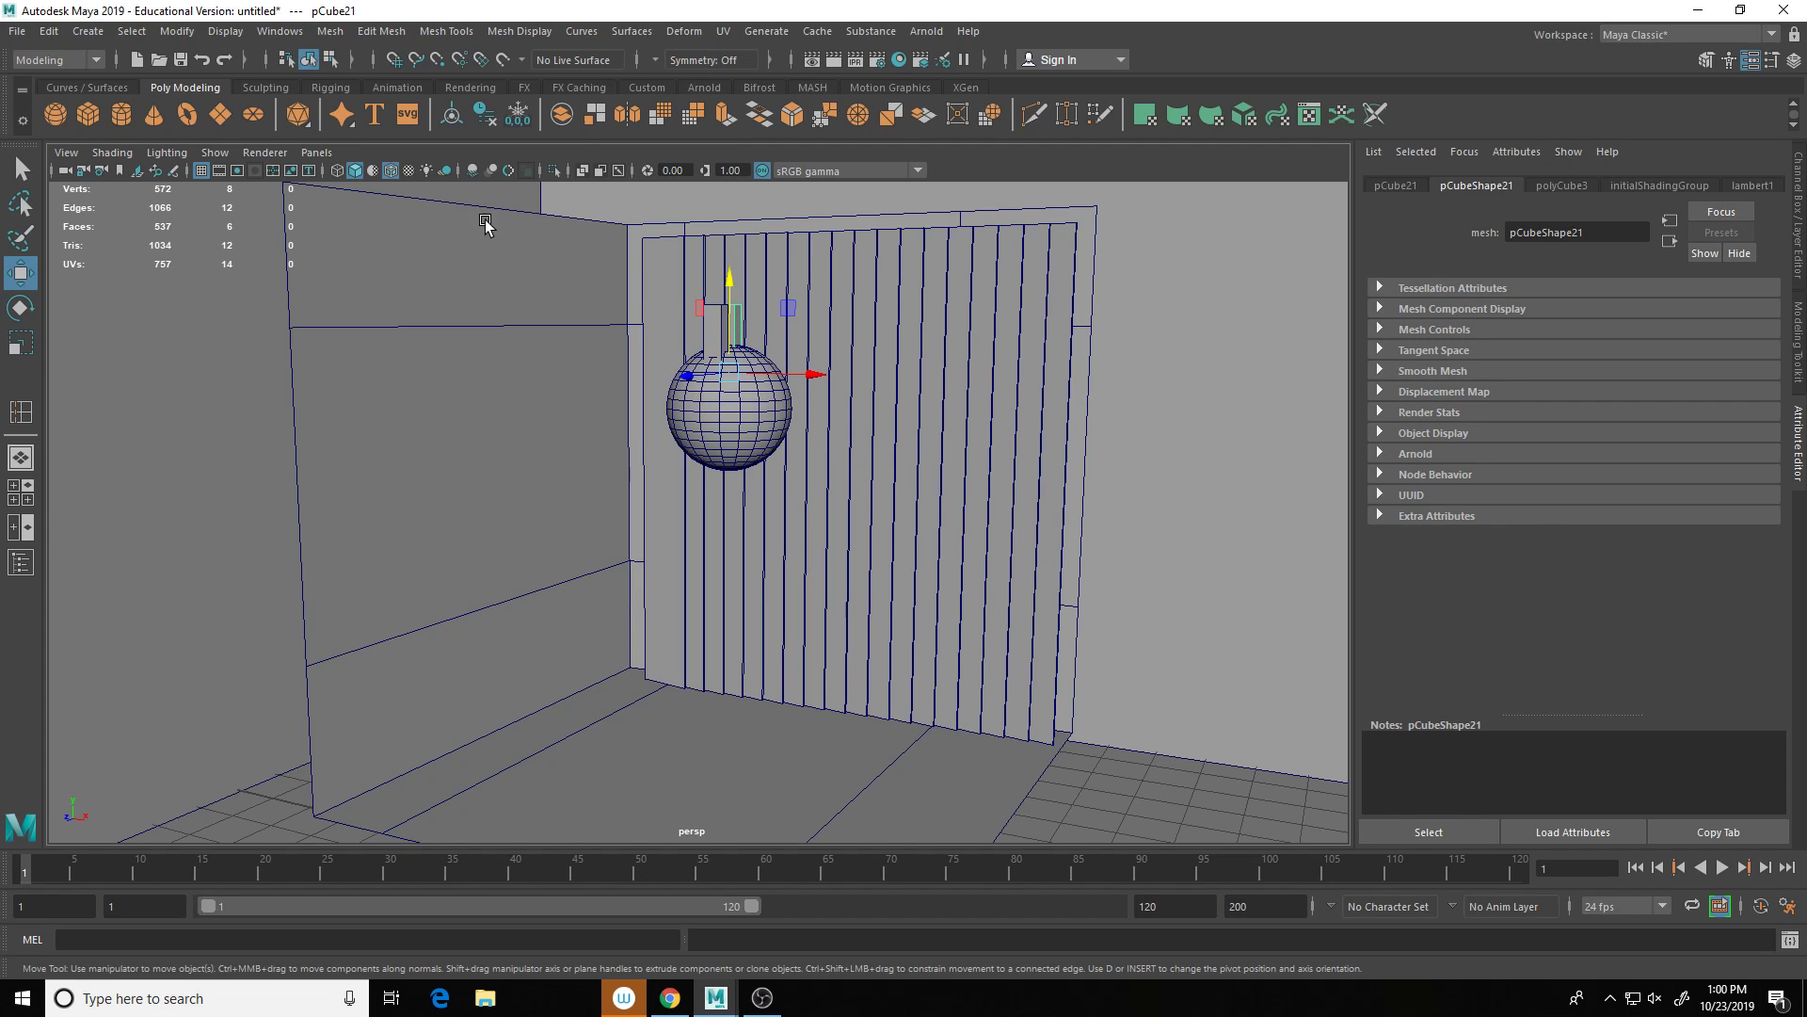
Step: Add an Arnold Skydome Light to the scene
left_click(926, 31)
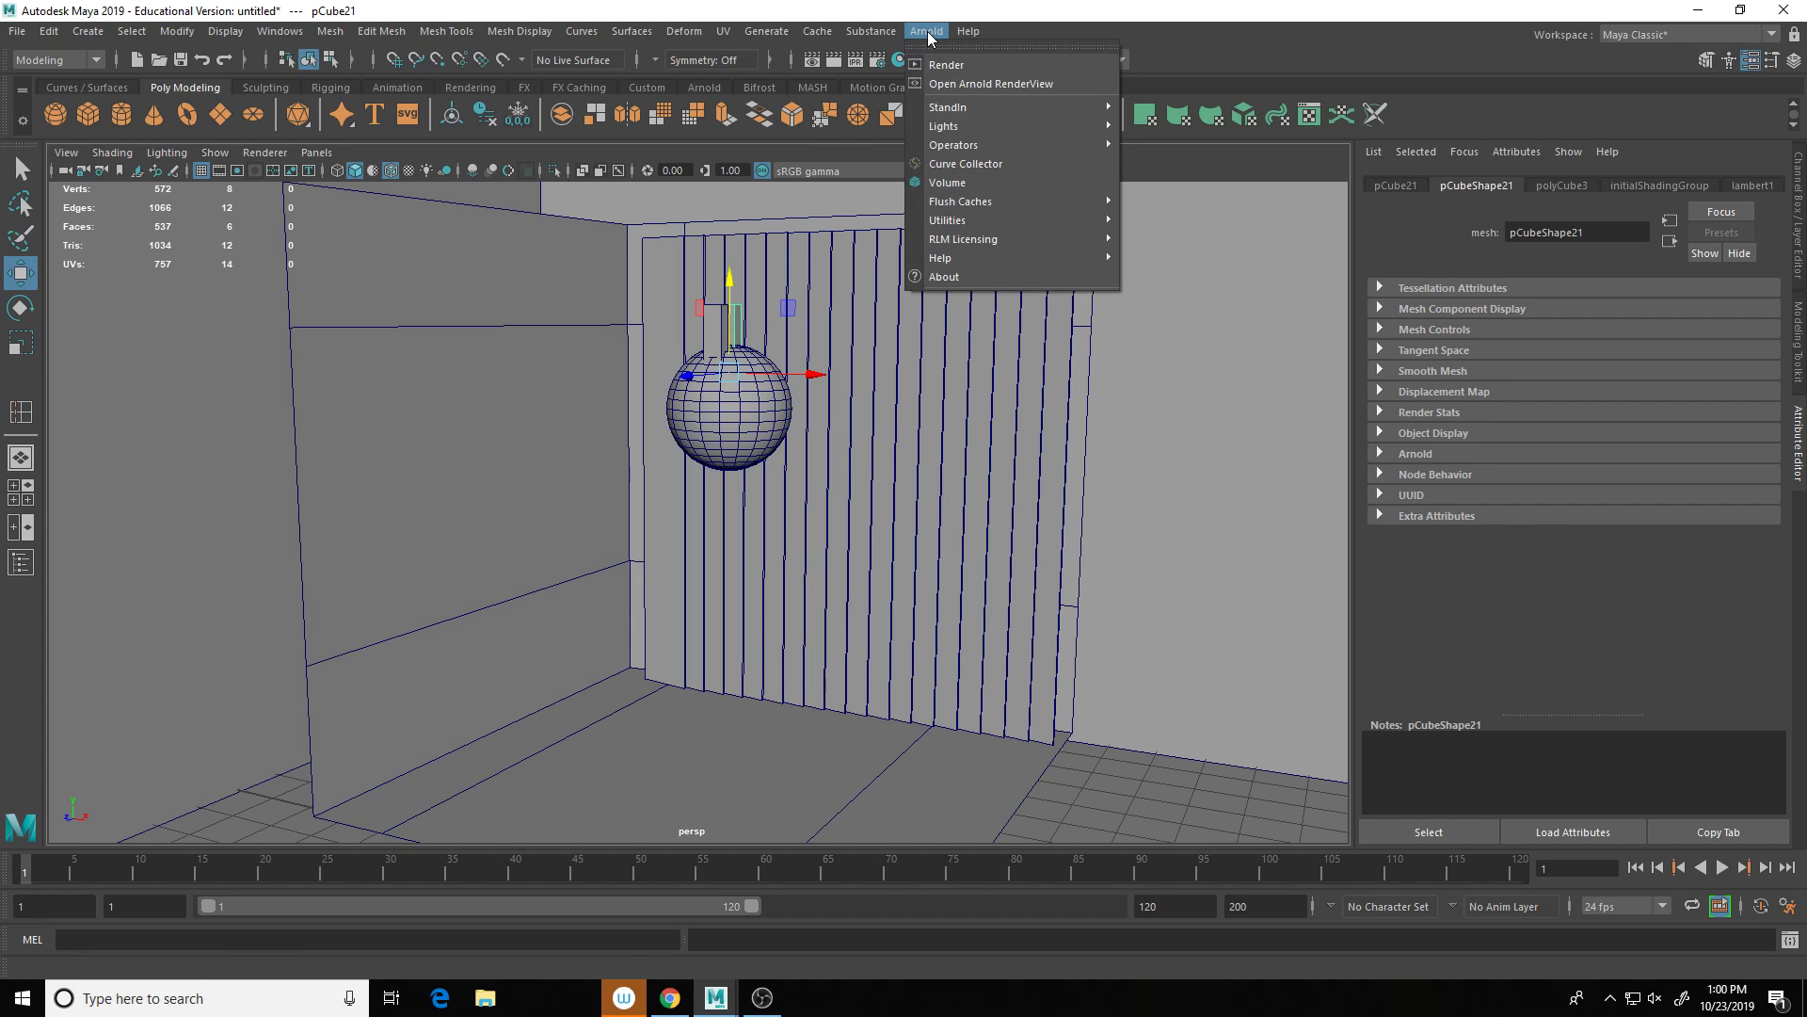
mouse_move(946, 126)
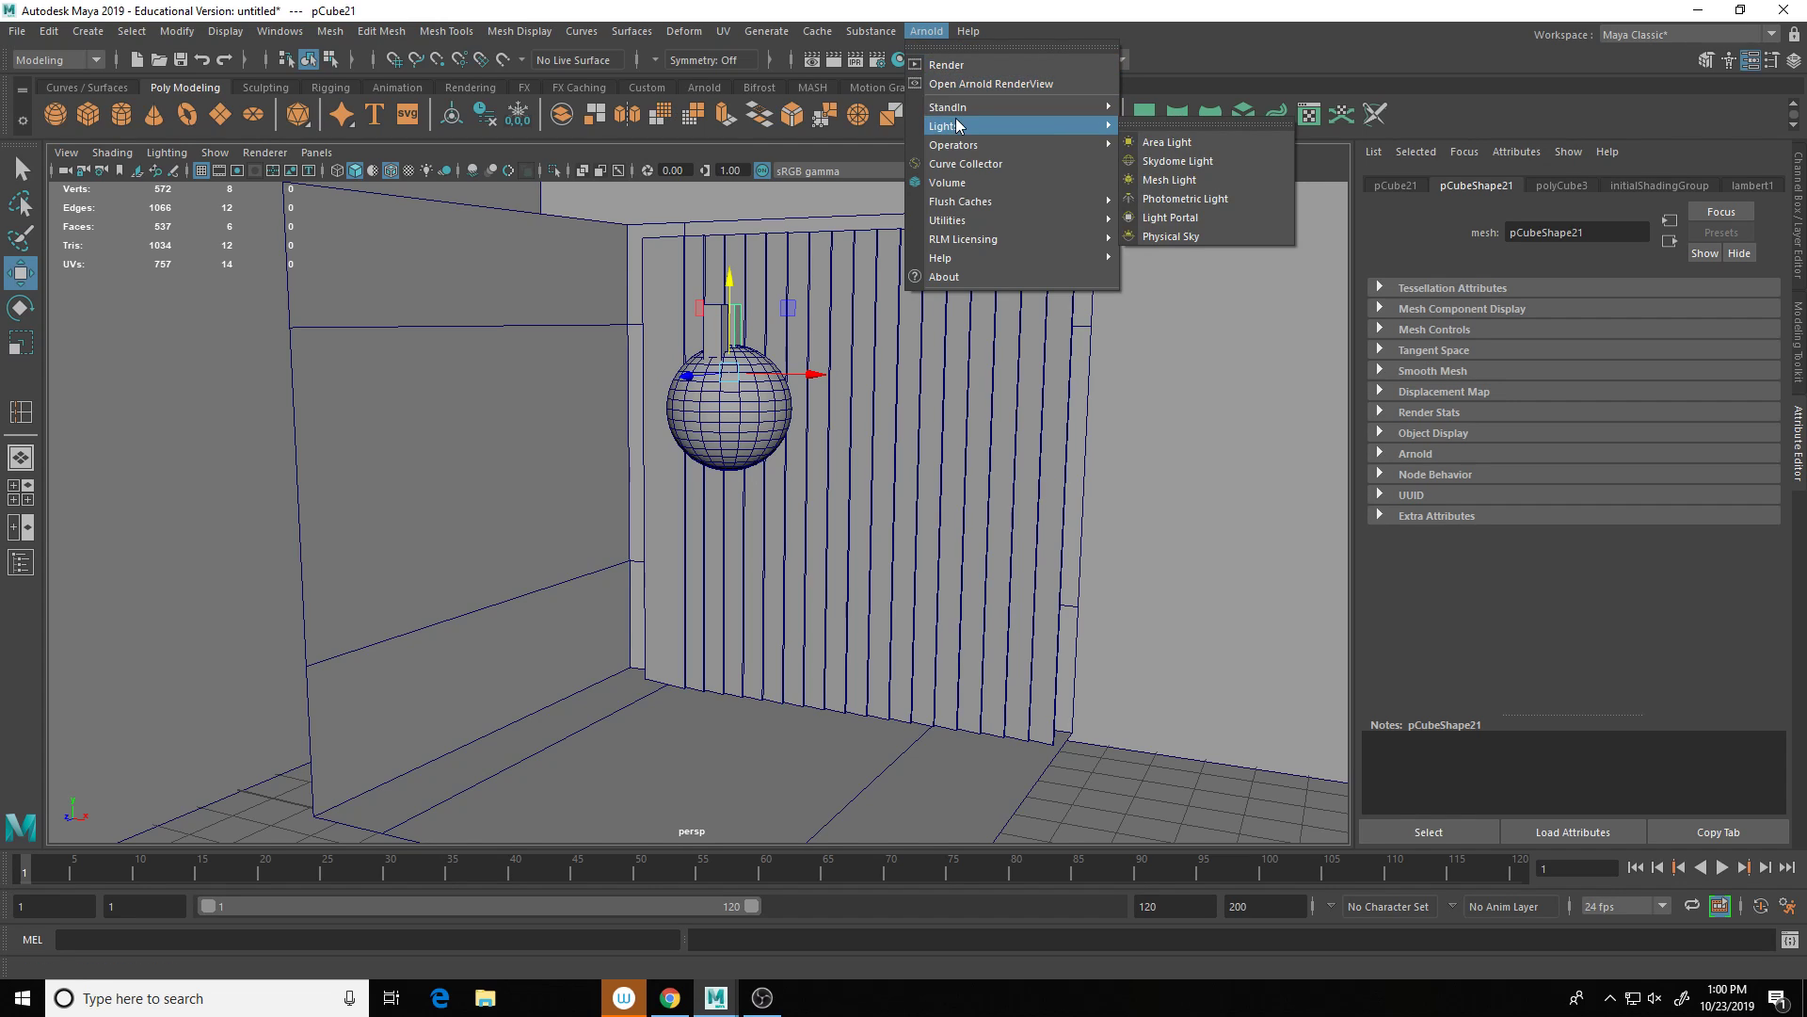
left_click(1173, 158)
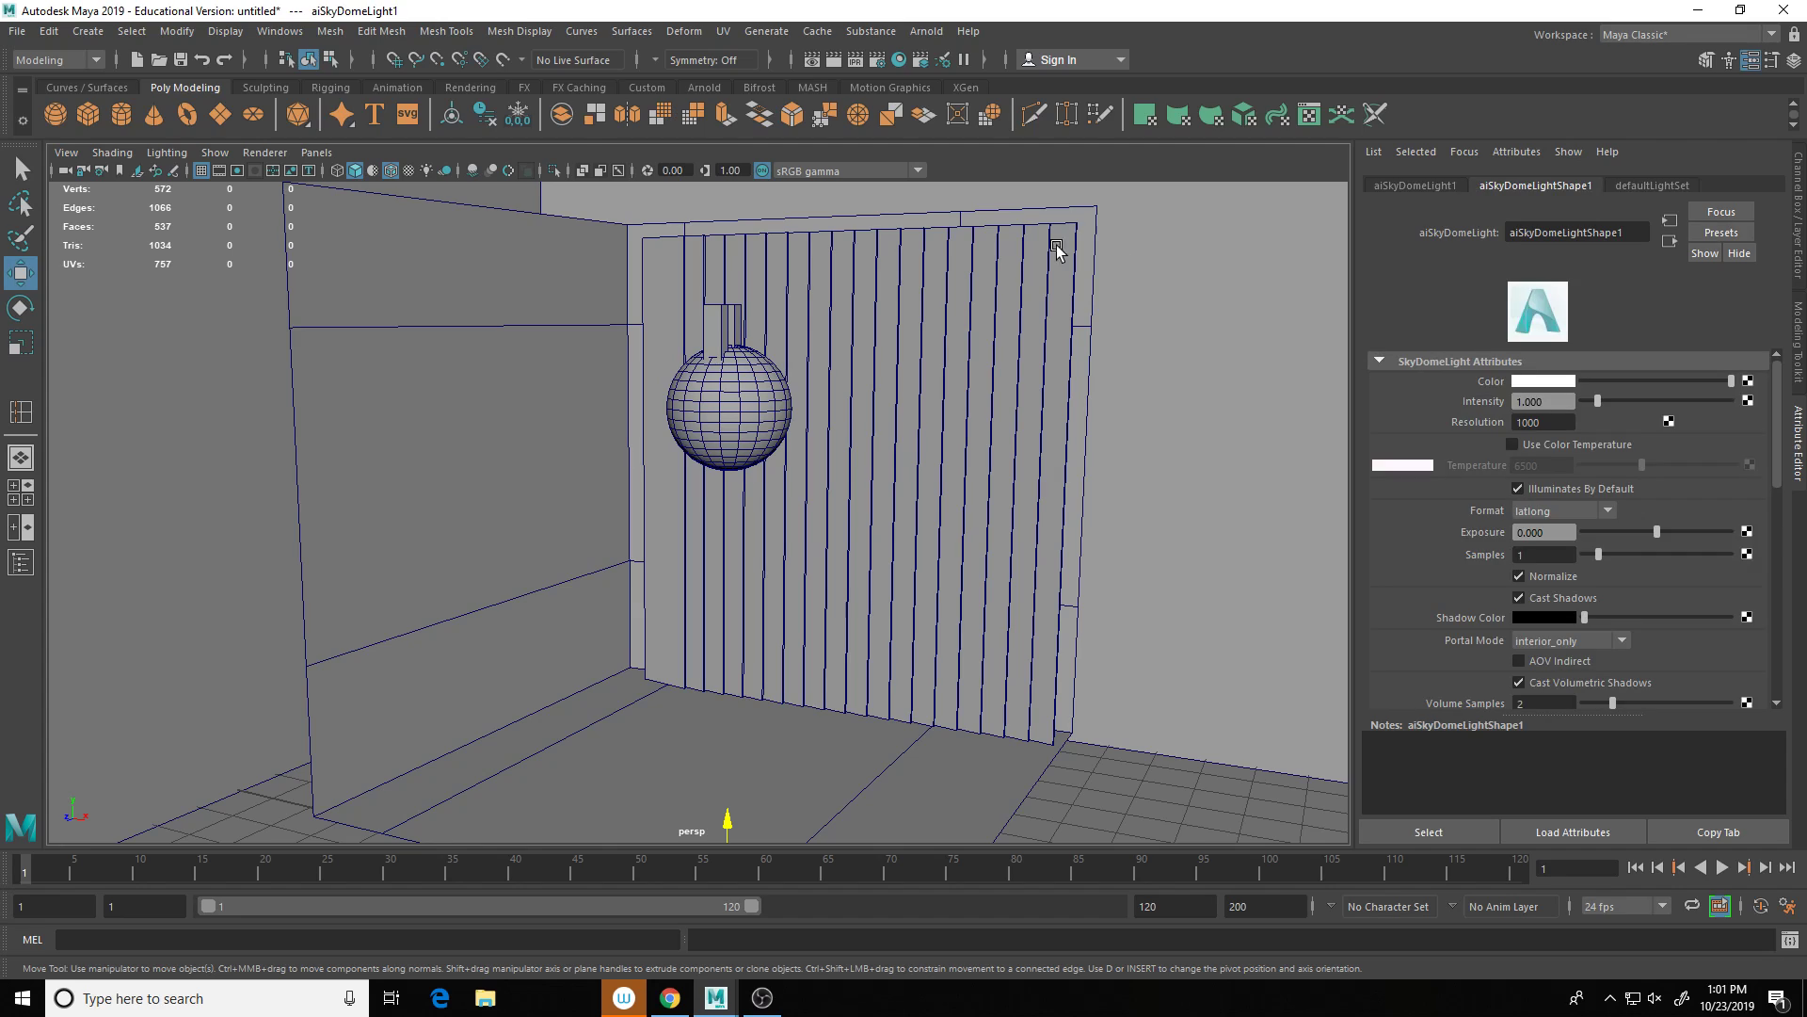
Step: Set the viewport renderer to Arnold, run and stop a preview, then select the sphere
left_click(283, 156)
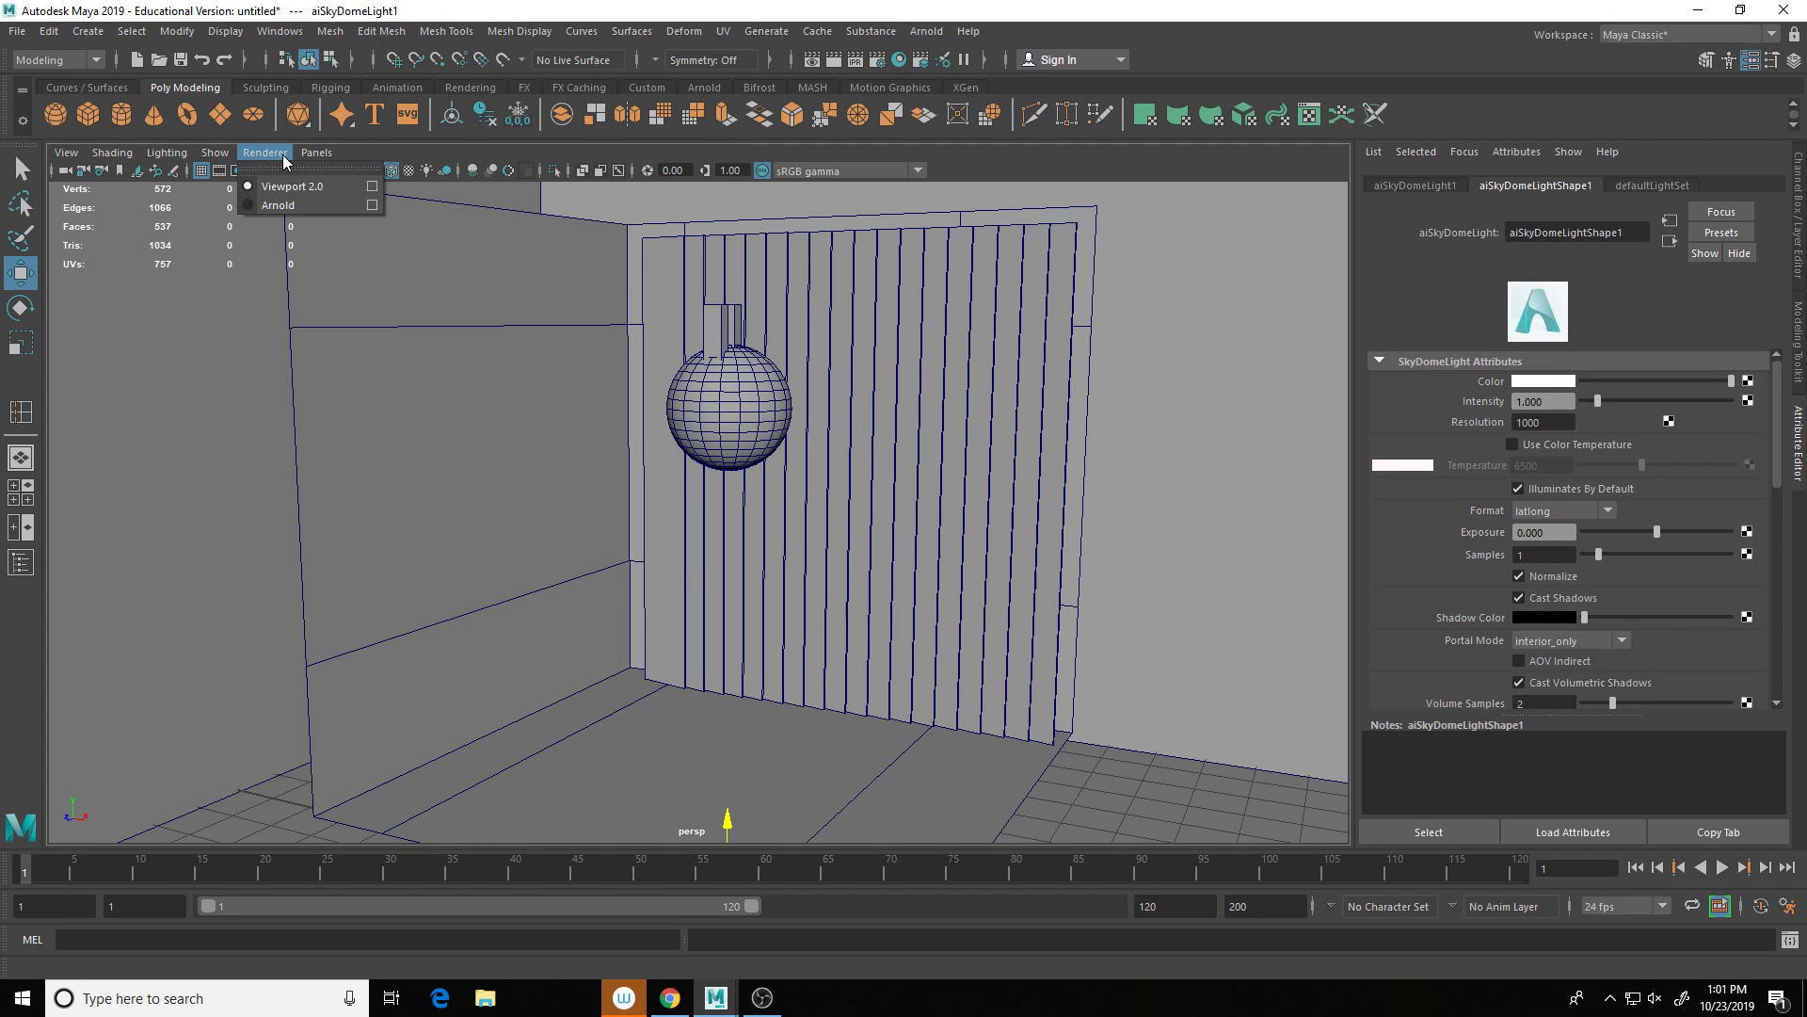
left_click(283, 205)
left_click(424, 221)
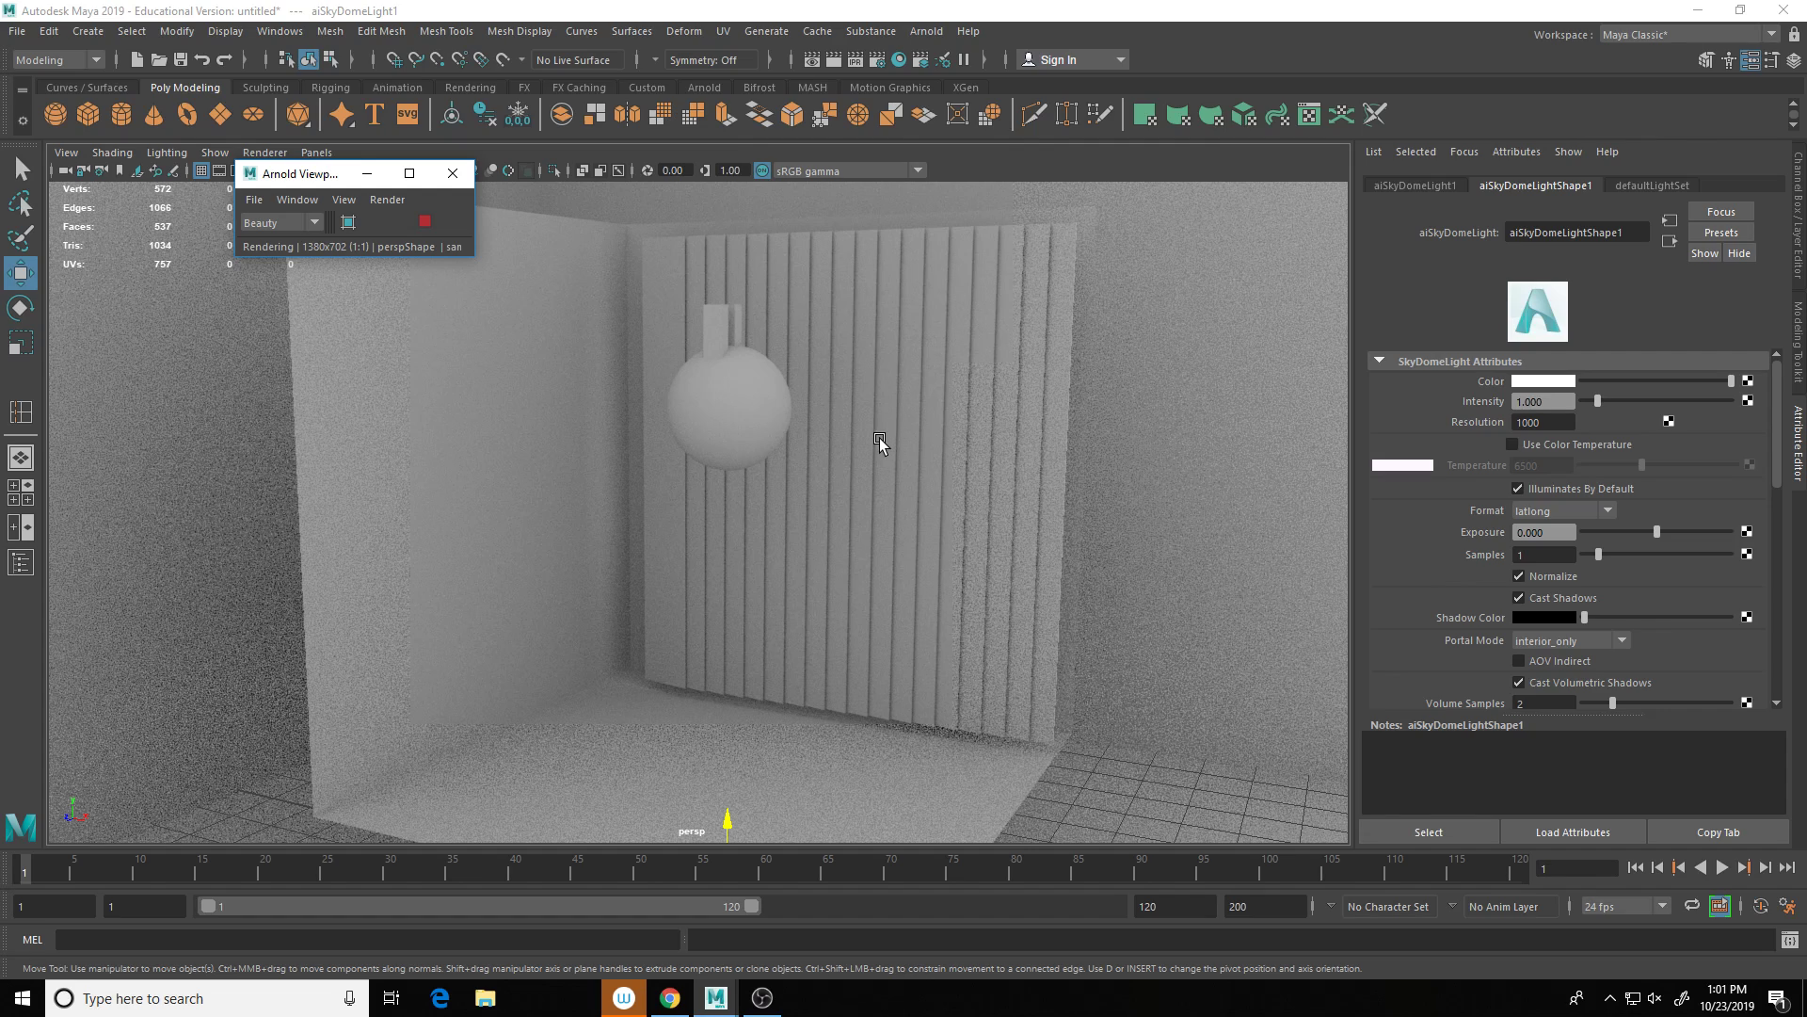
key("alt")
left_click(424, 221)
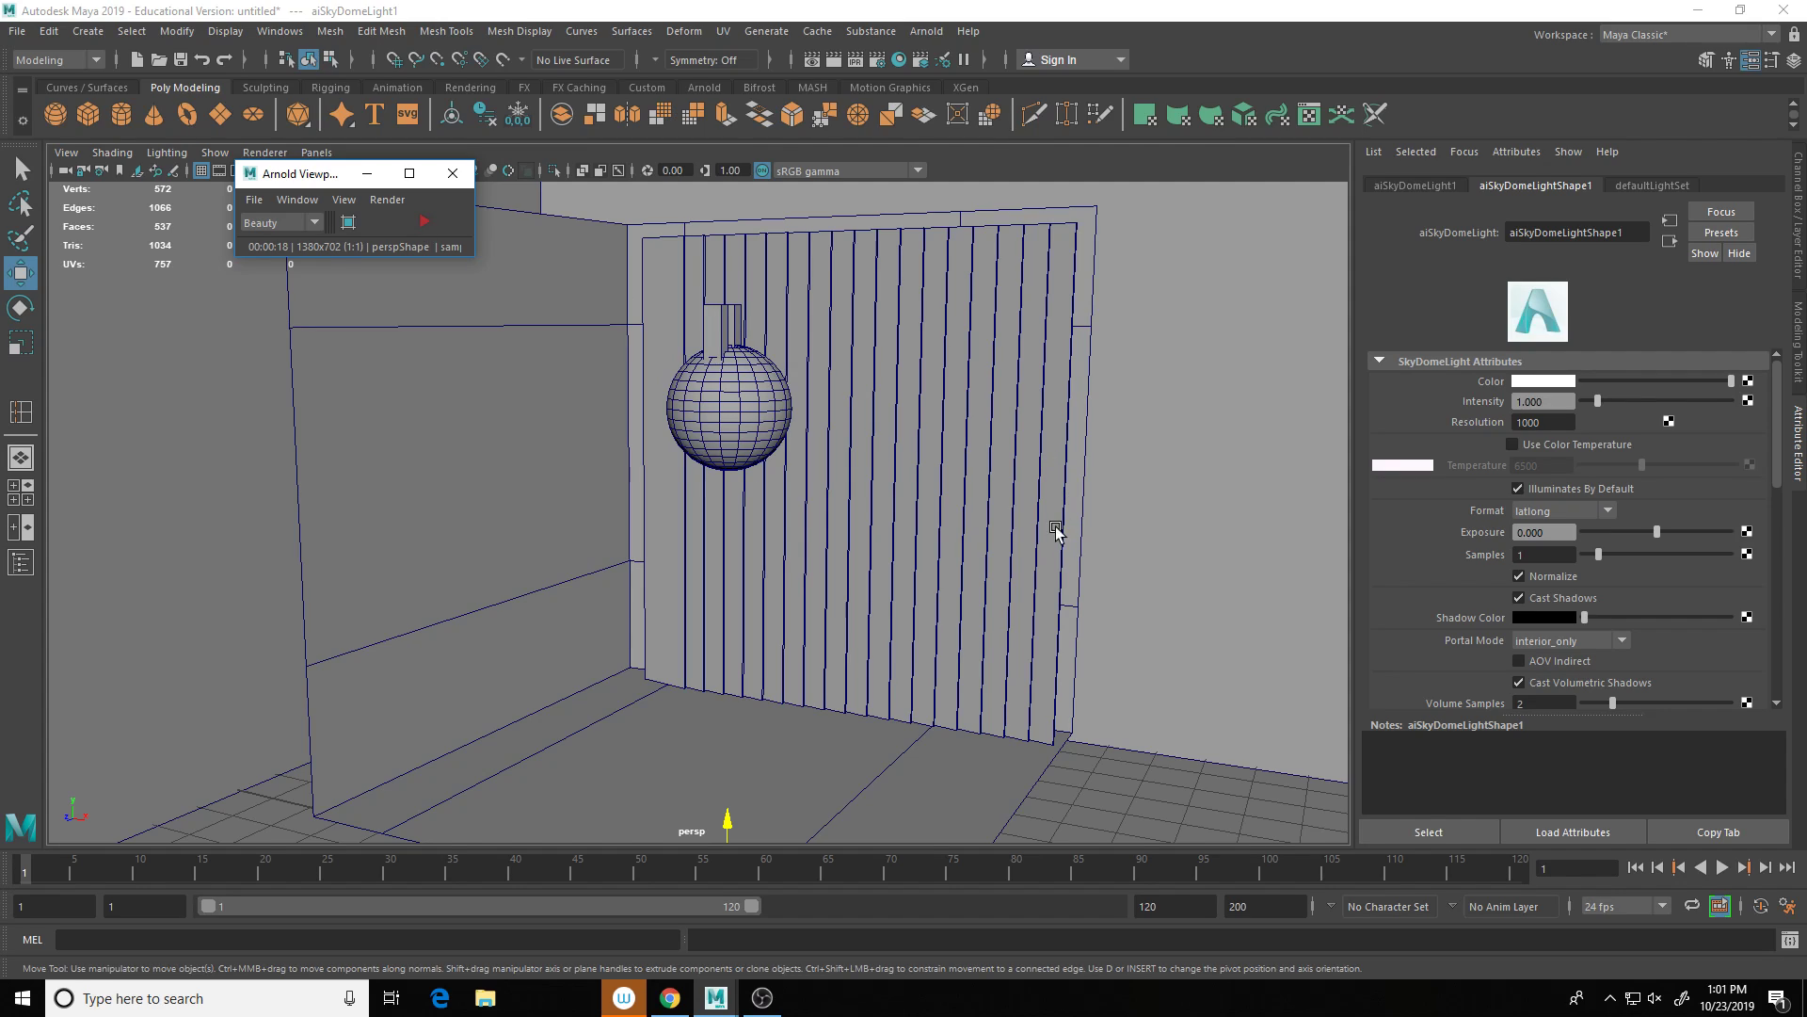
right_click_drag(735, 414, 828, 387)
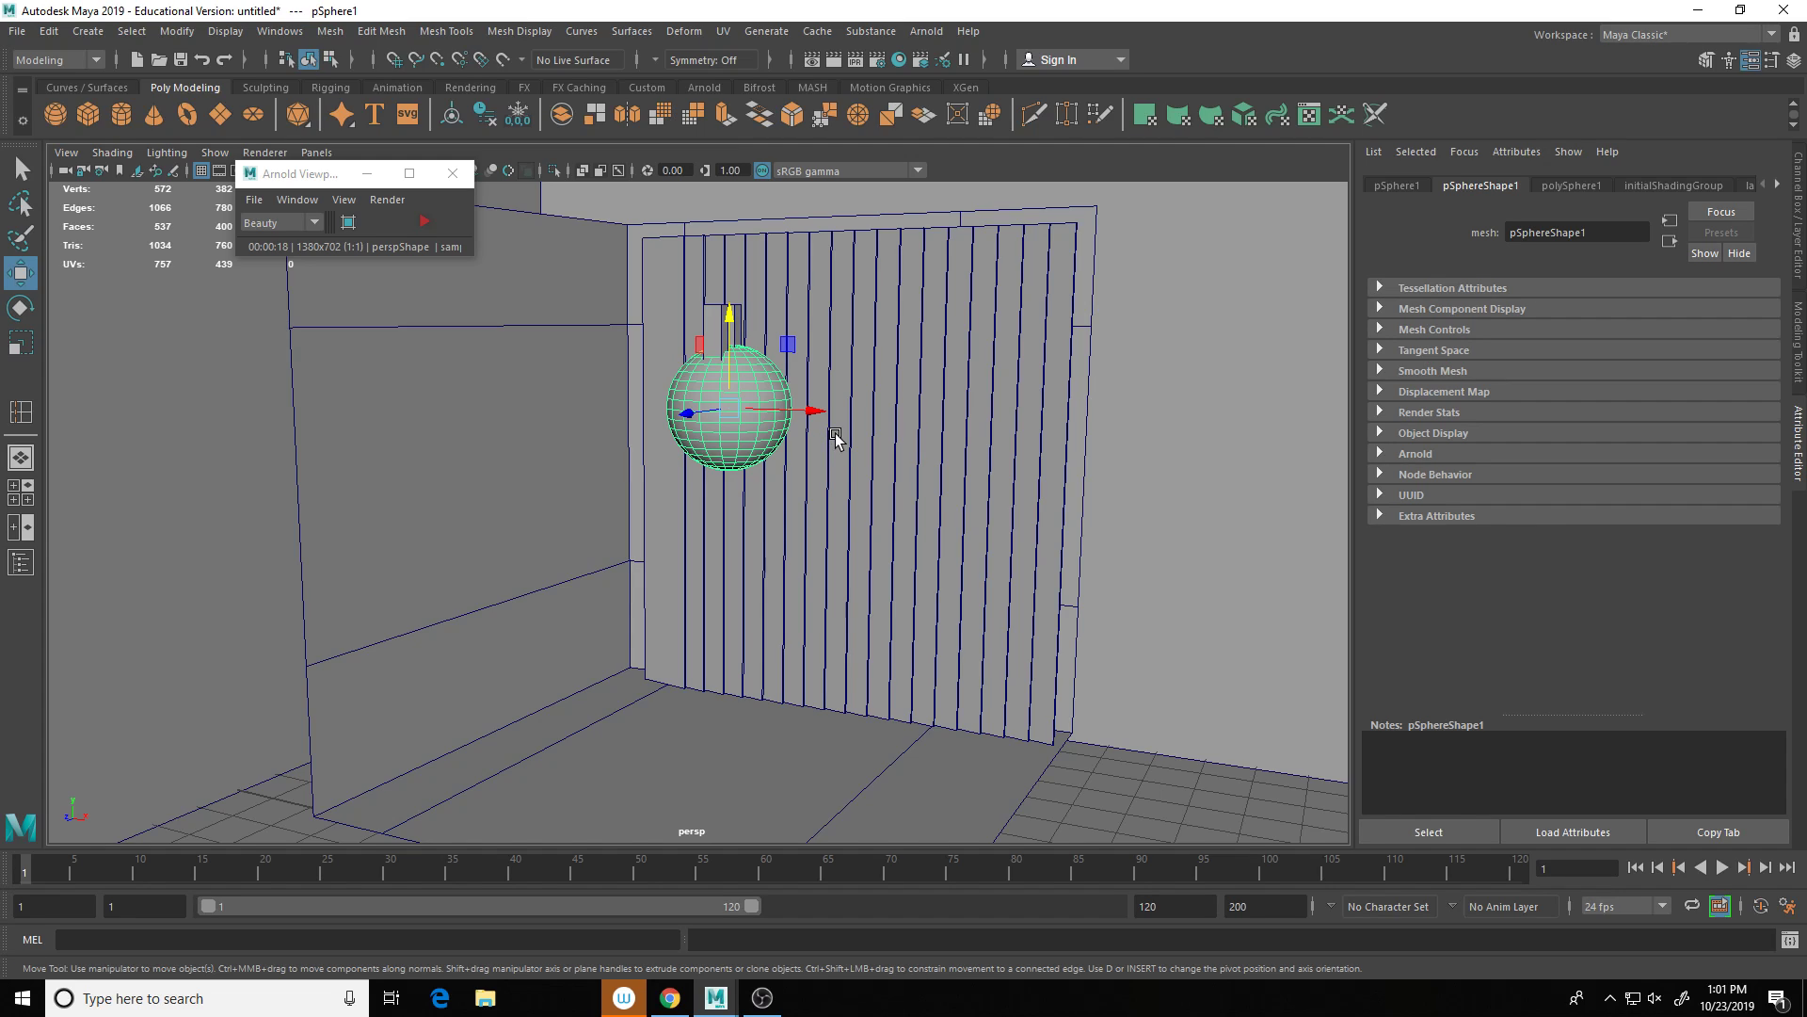
Step: In Hypershade, filter to Arnold nodes, search 'ar' and create an aiStandardSurface material
left_click(898, 61)
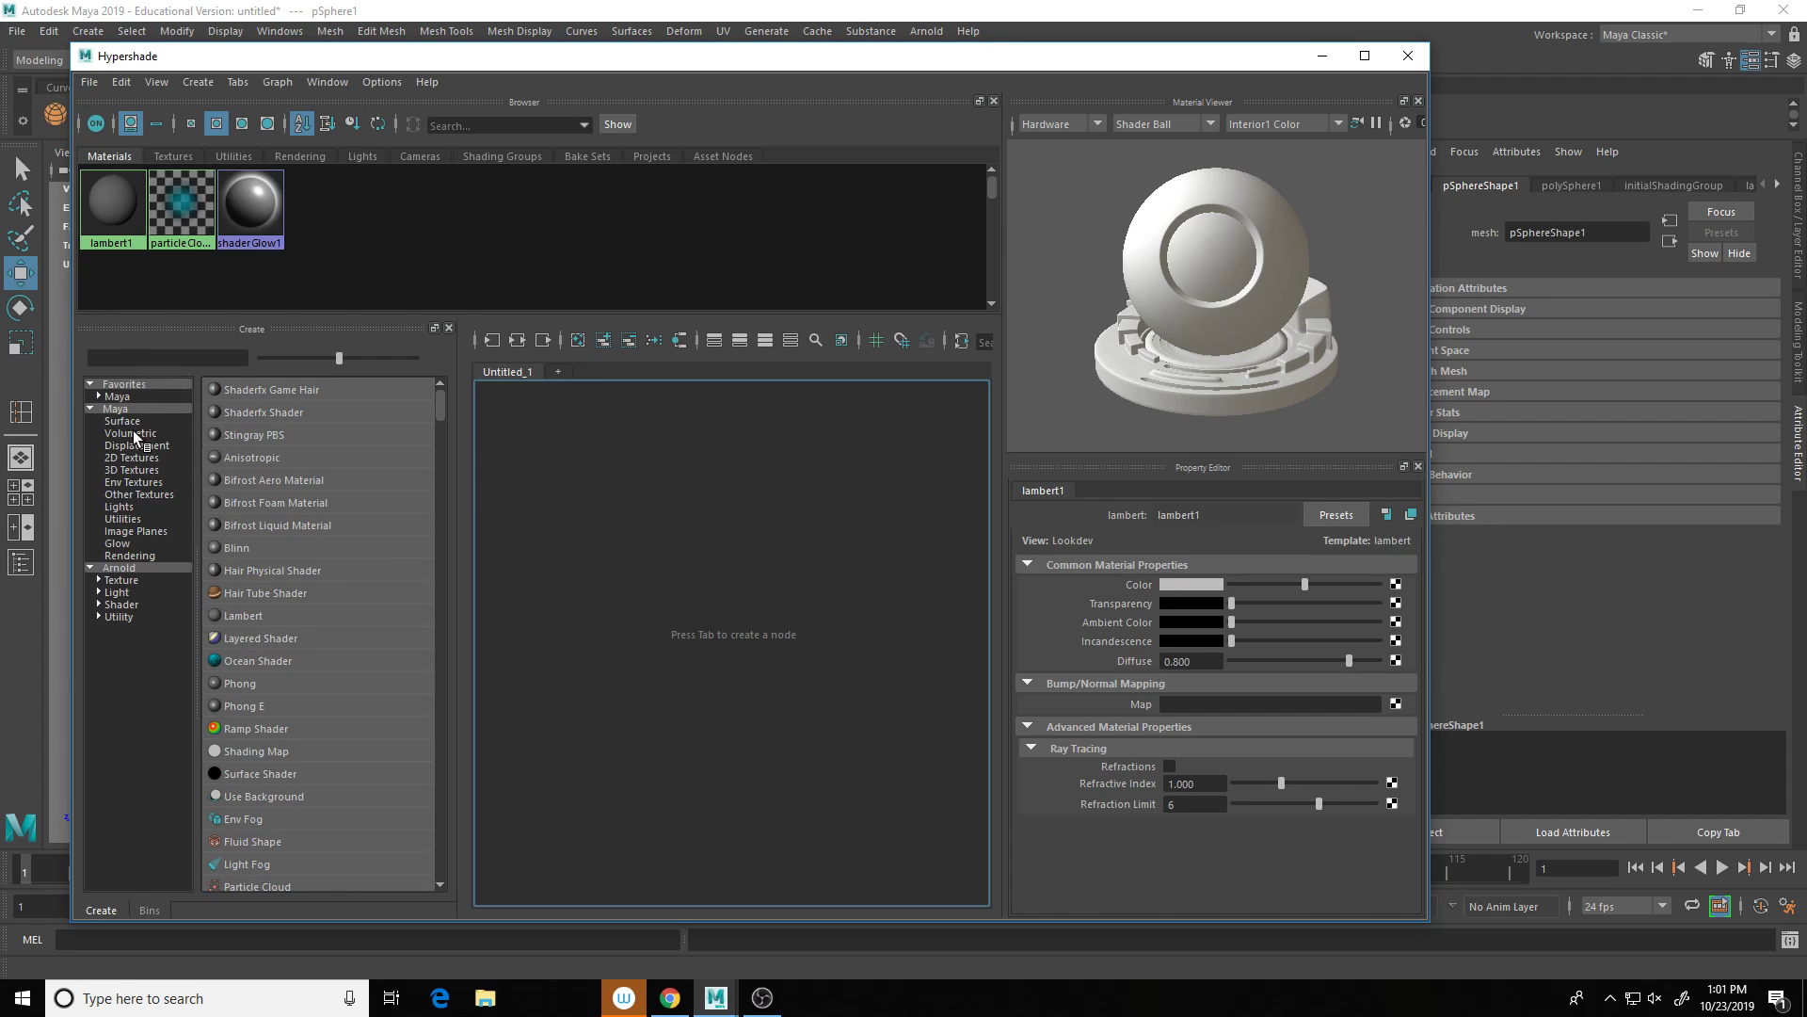
left_click(117, 569)
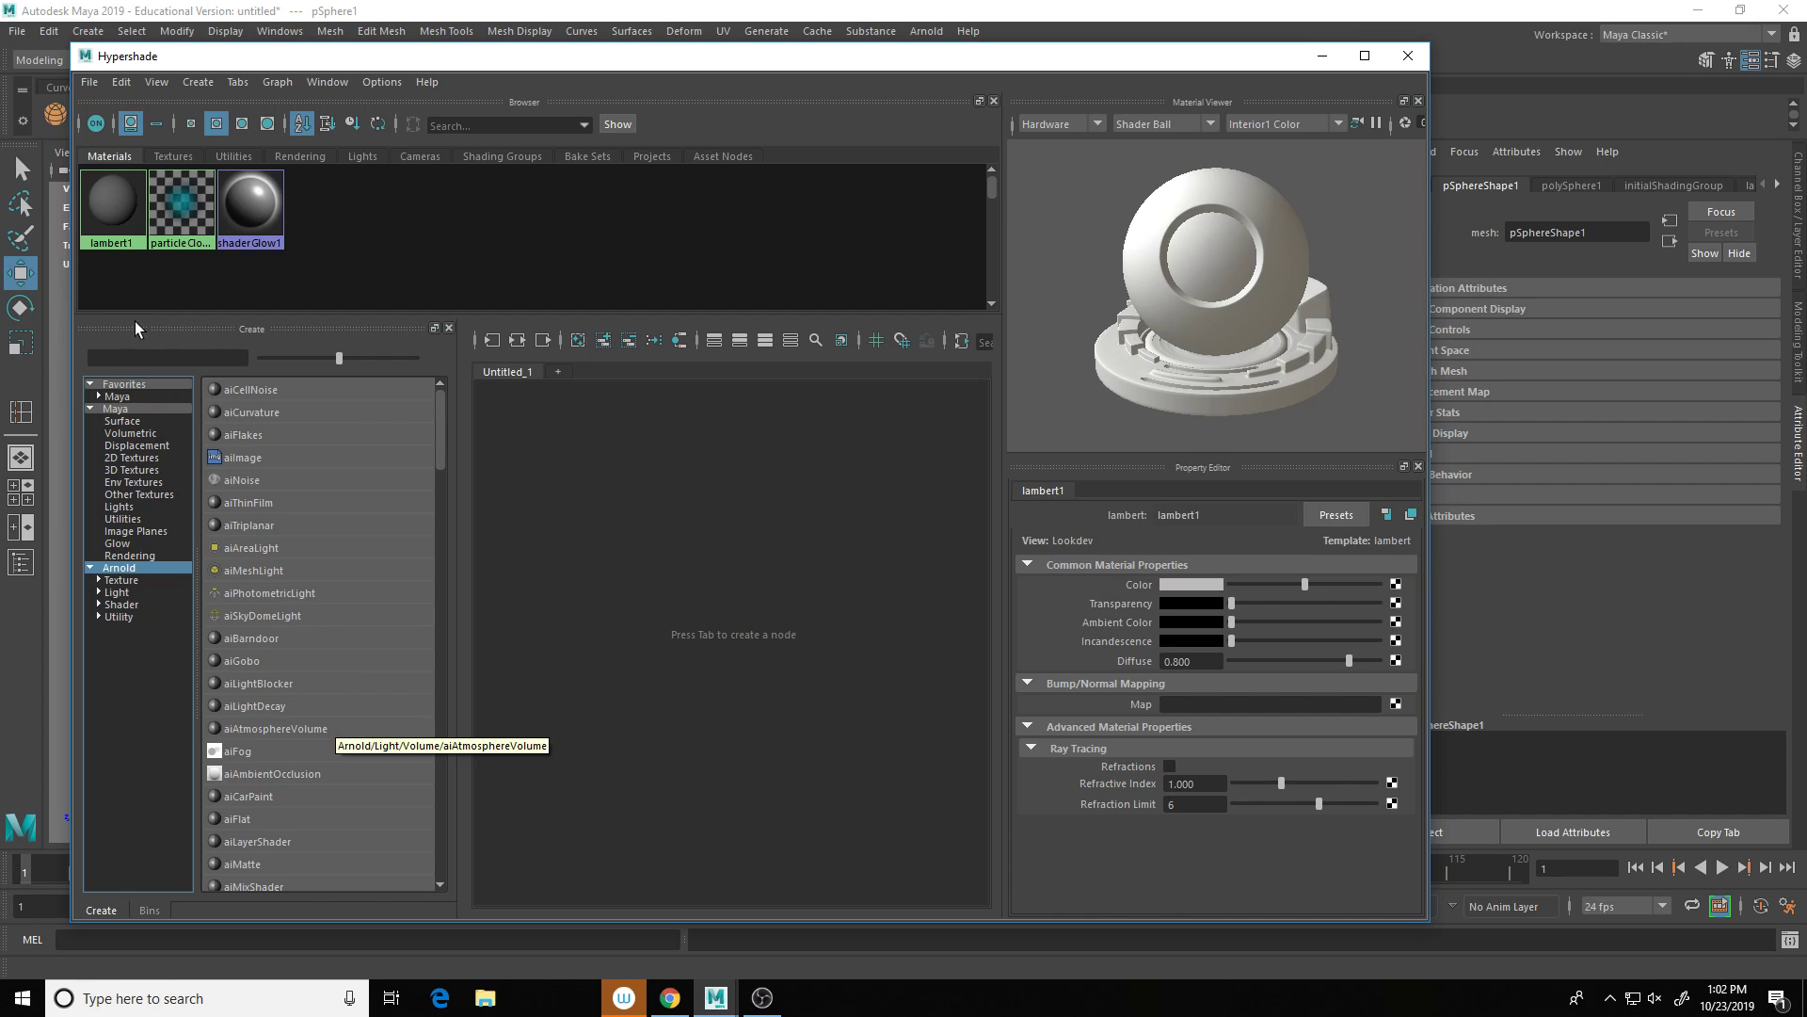
left_click(141, 358)
type("stand")
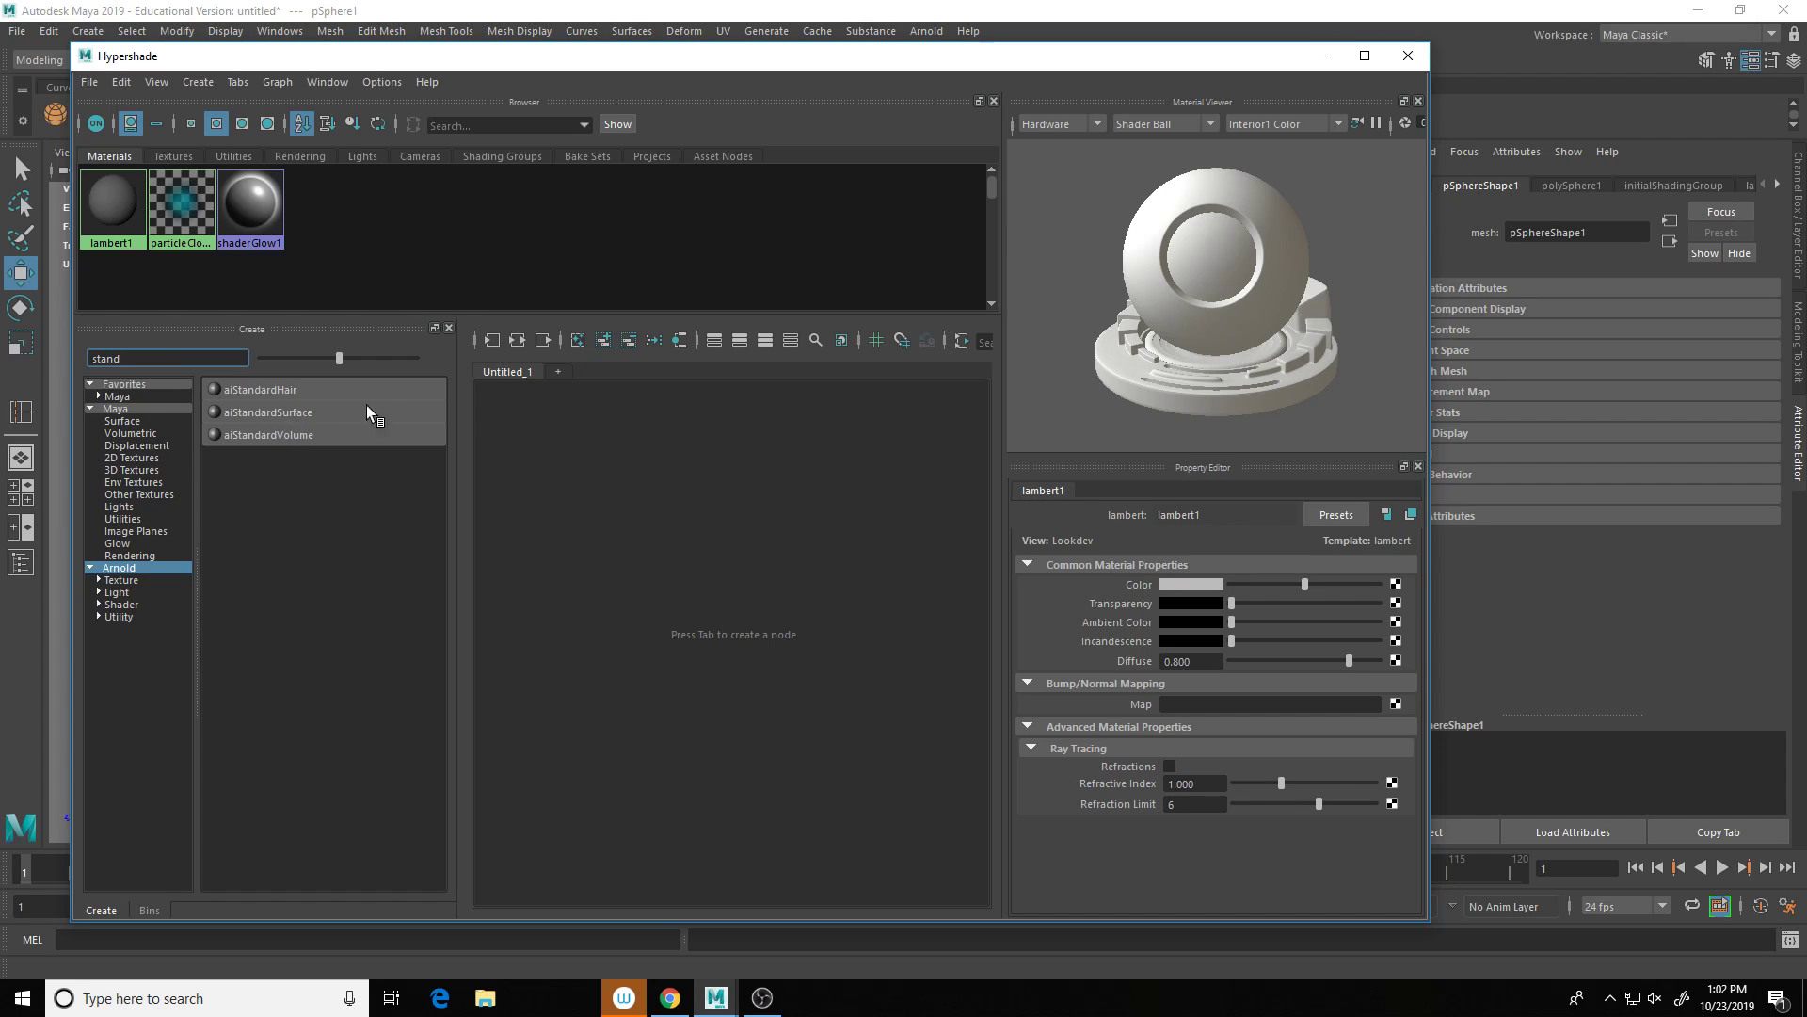
key("BackSpace")
key("BackSpace")
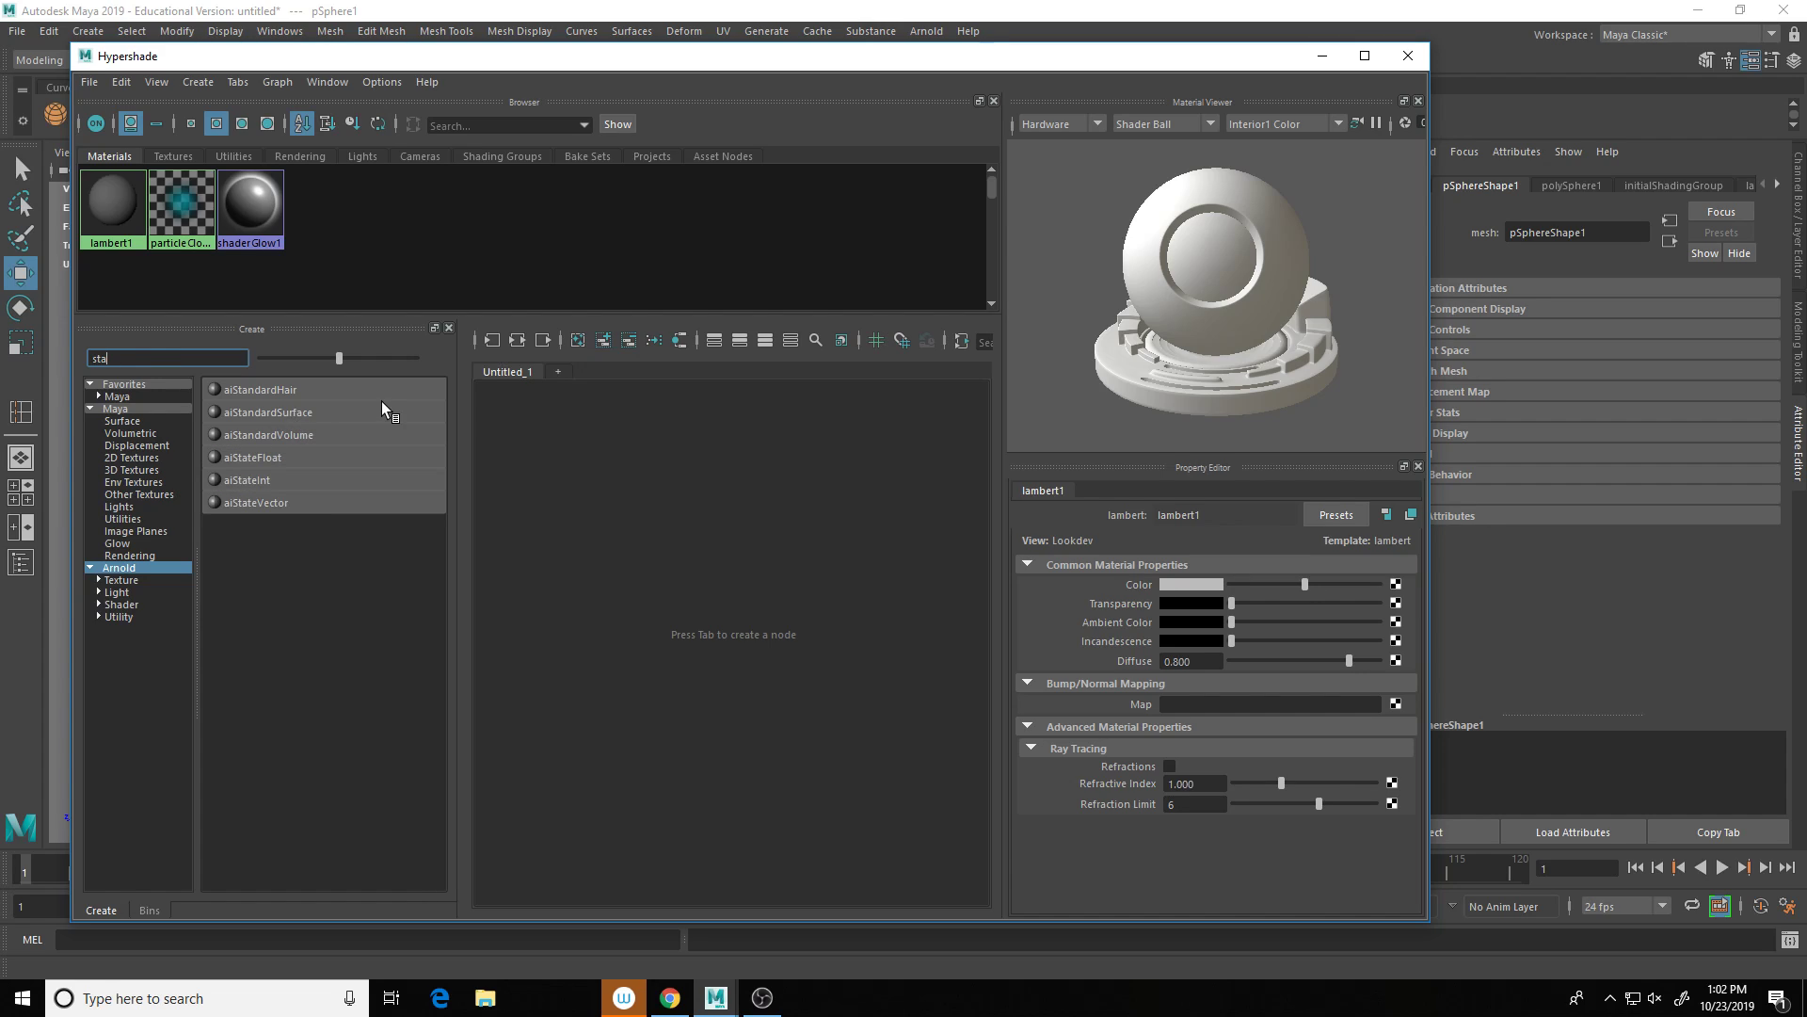
key("BackSpace")
key("BackSpace")
key("BackSpace")
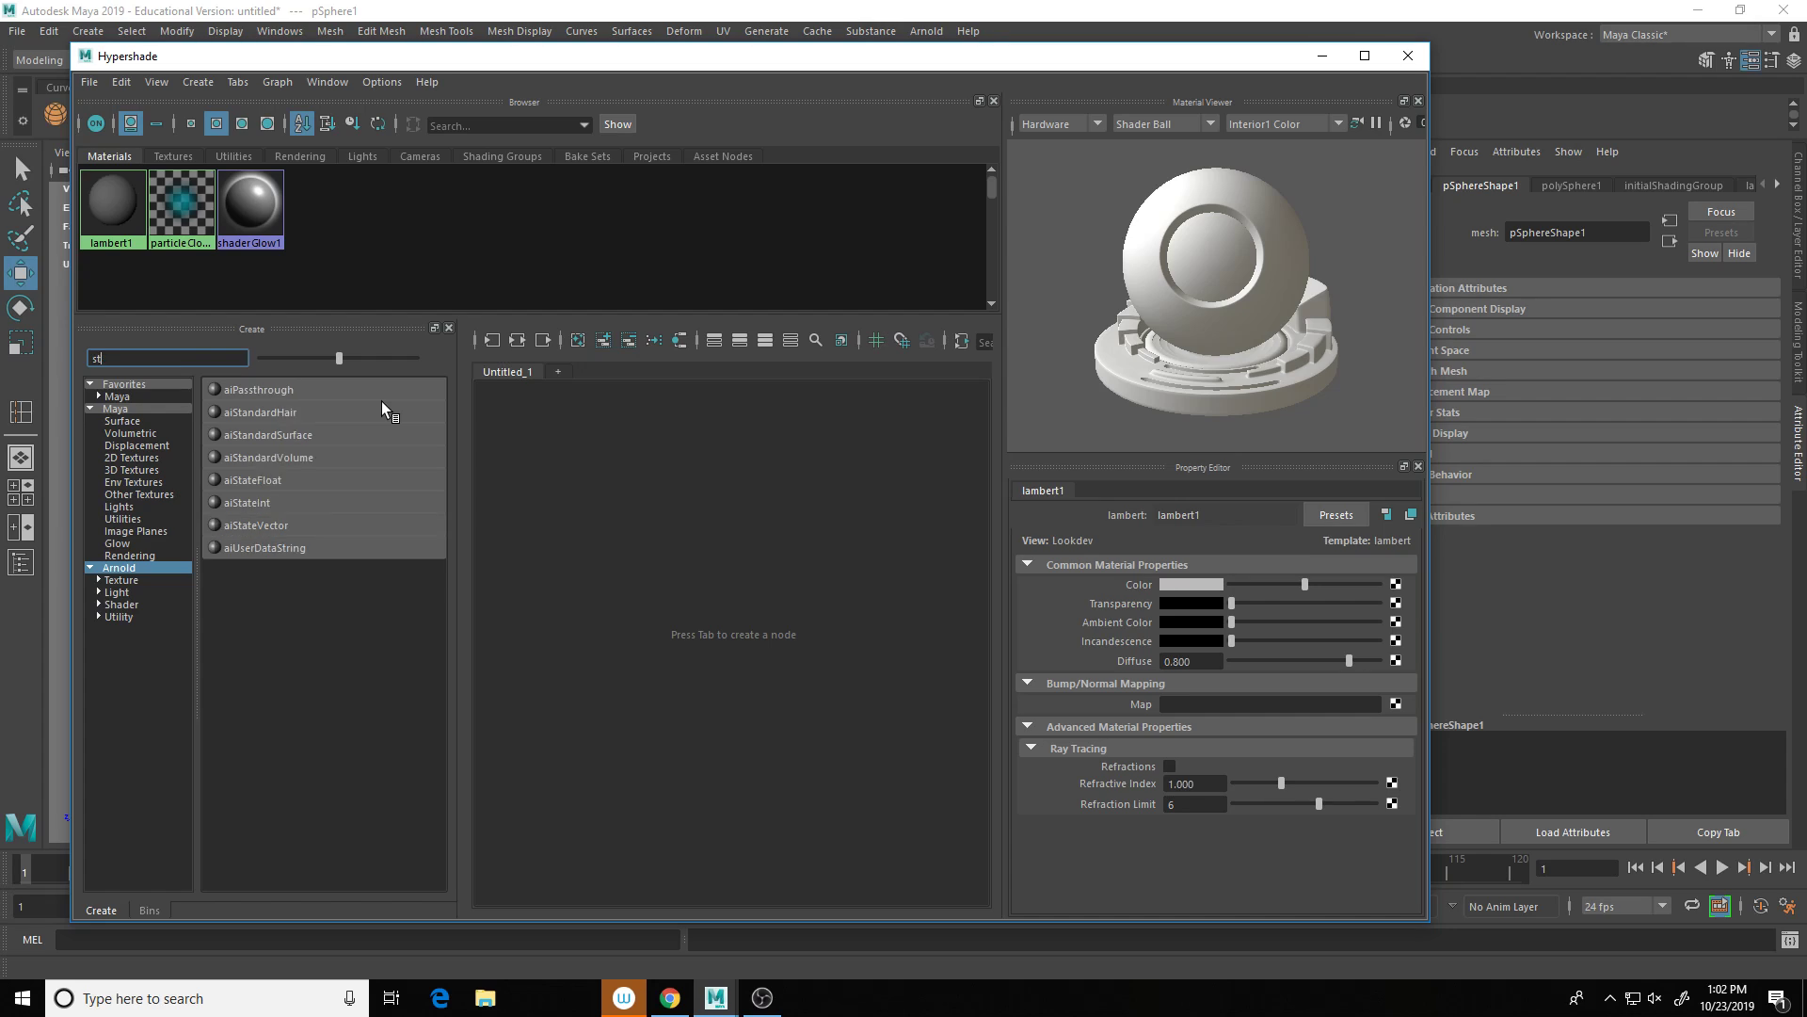
type("ar")
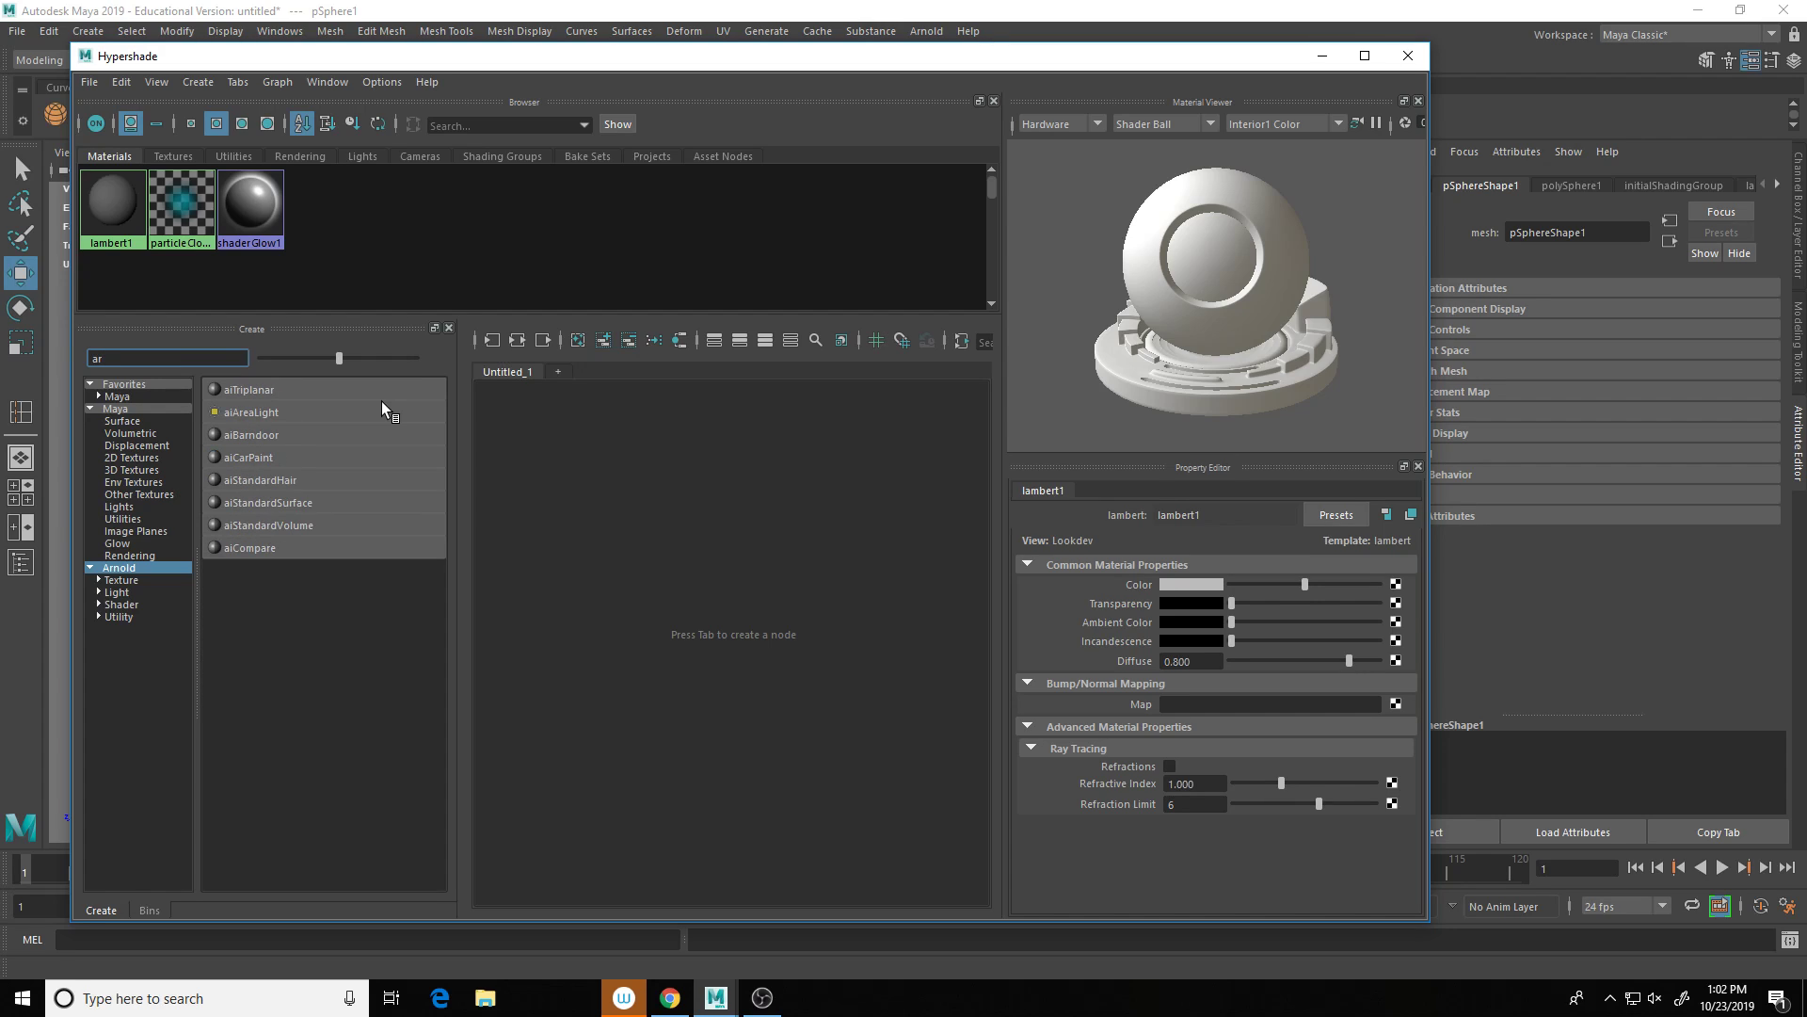
left_click(315, 499)
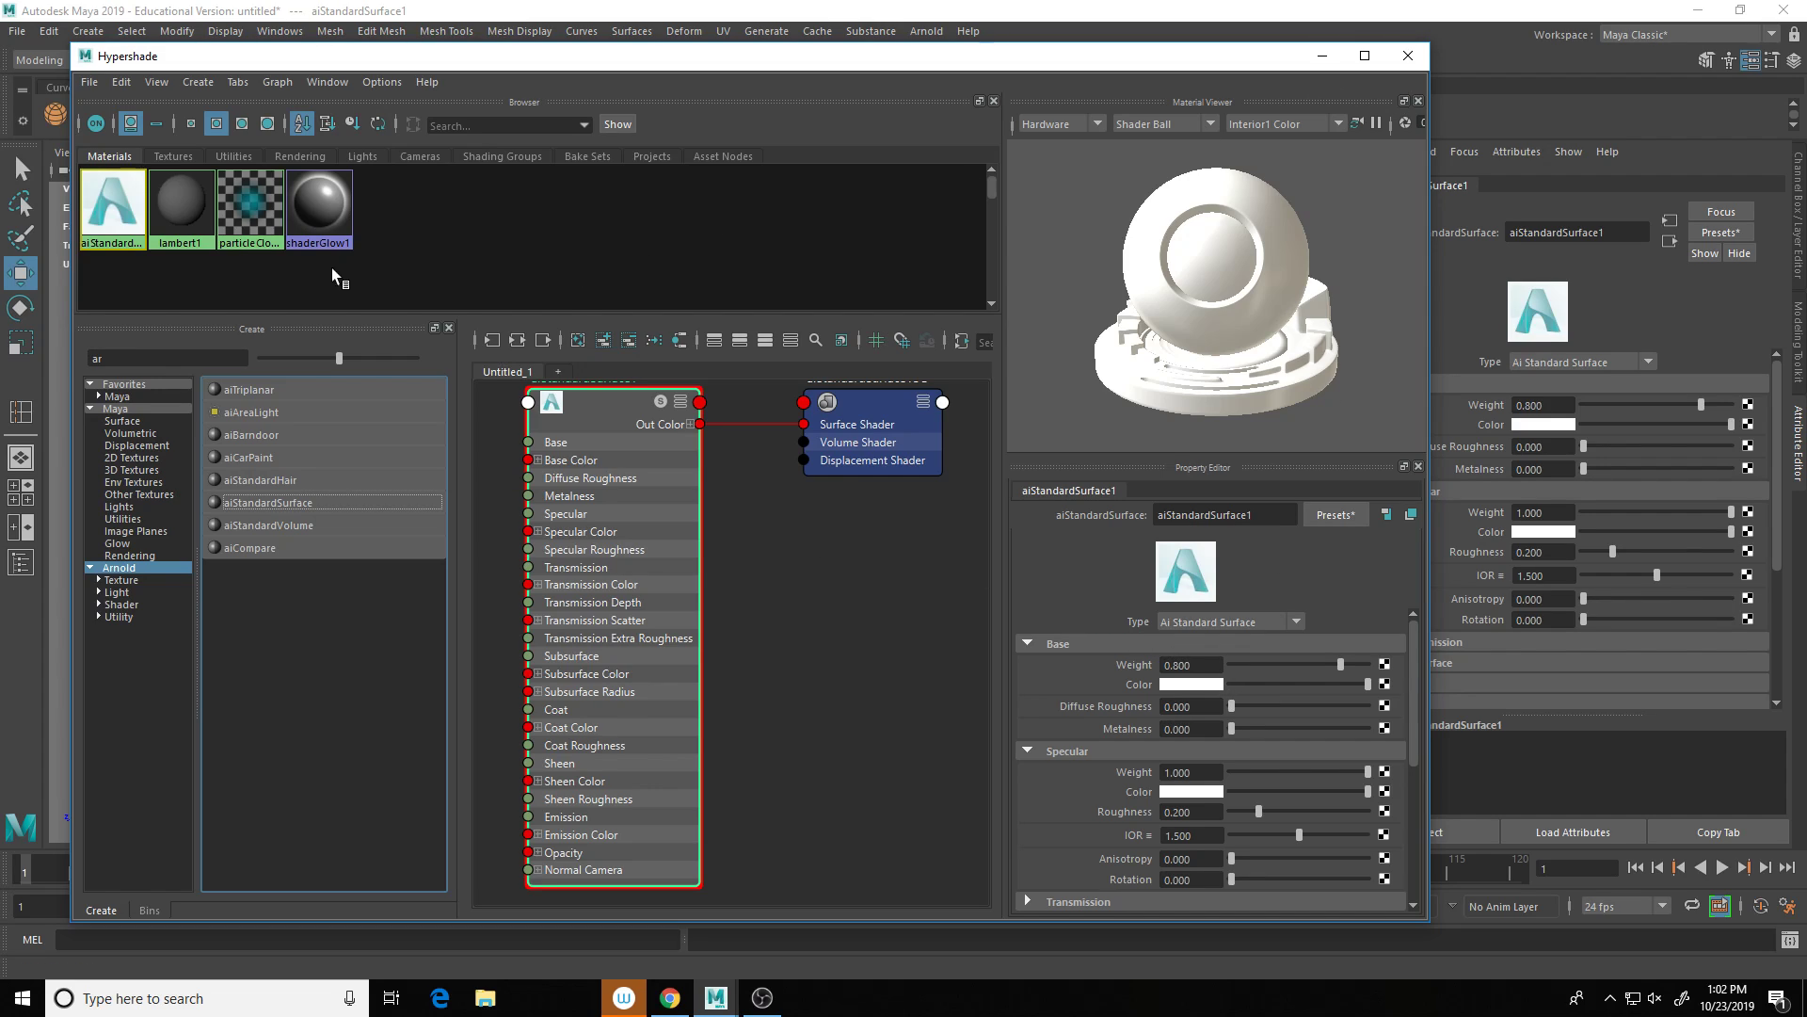
Step: Rename the new material to 'glass'
double_click(1260, 513)
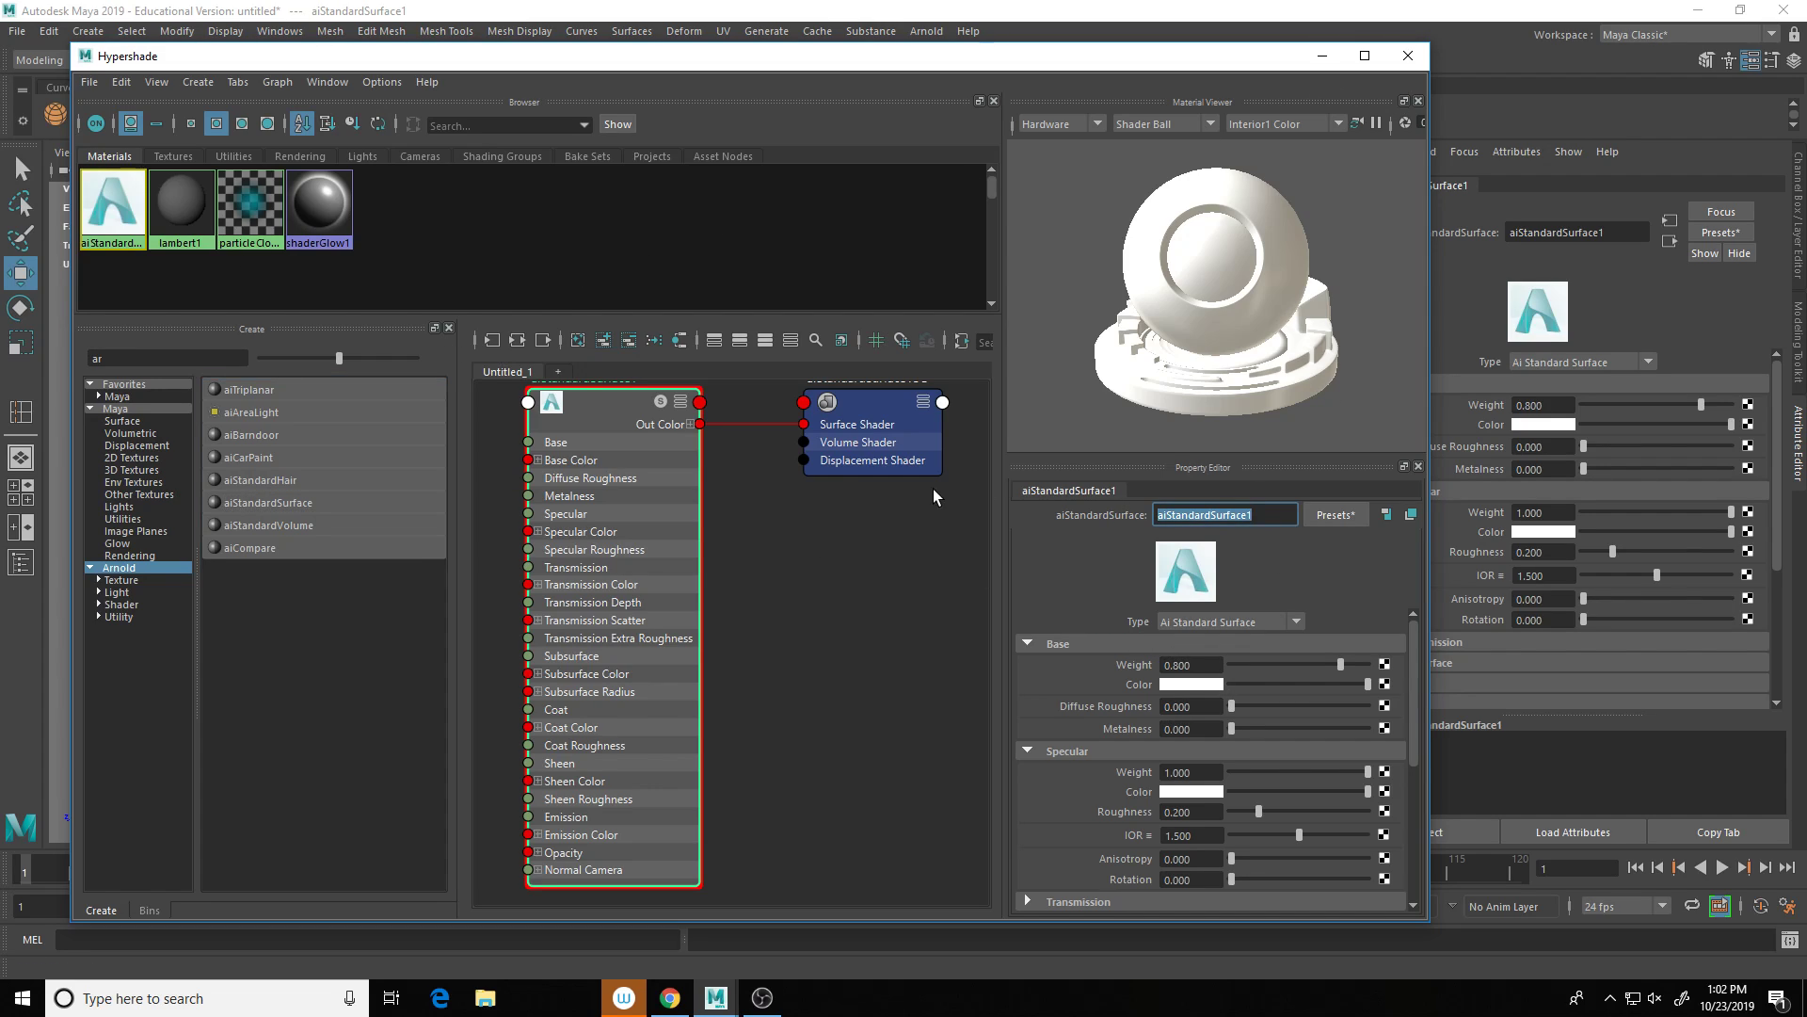
type("glass")
key("Return")
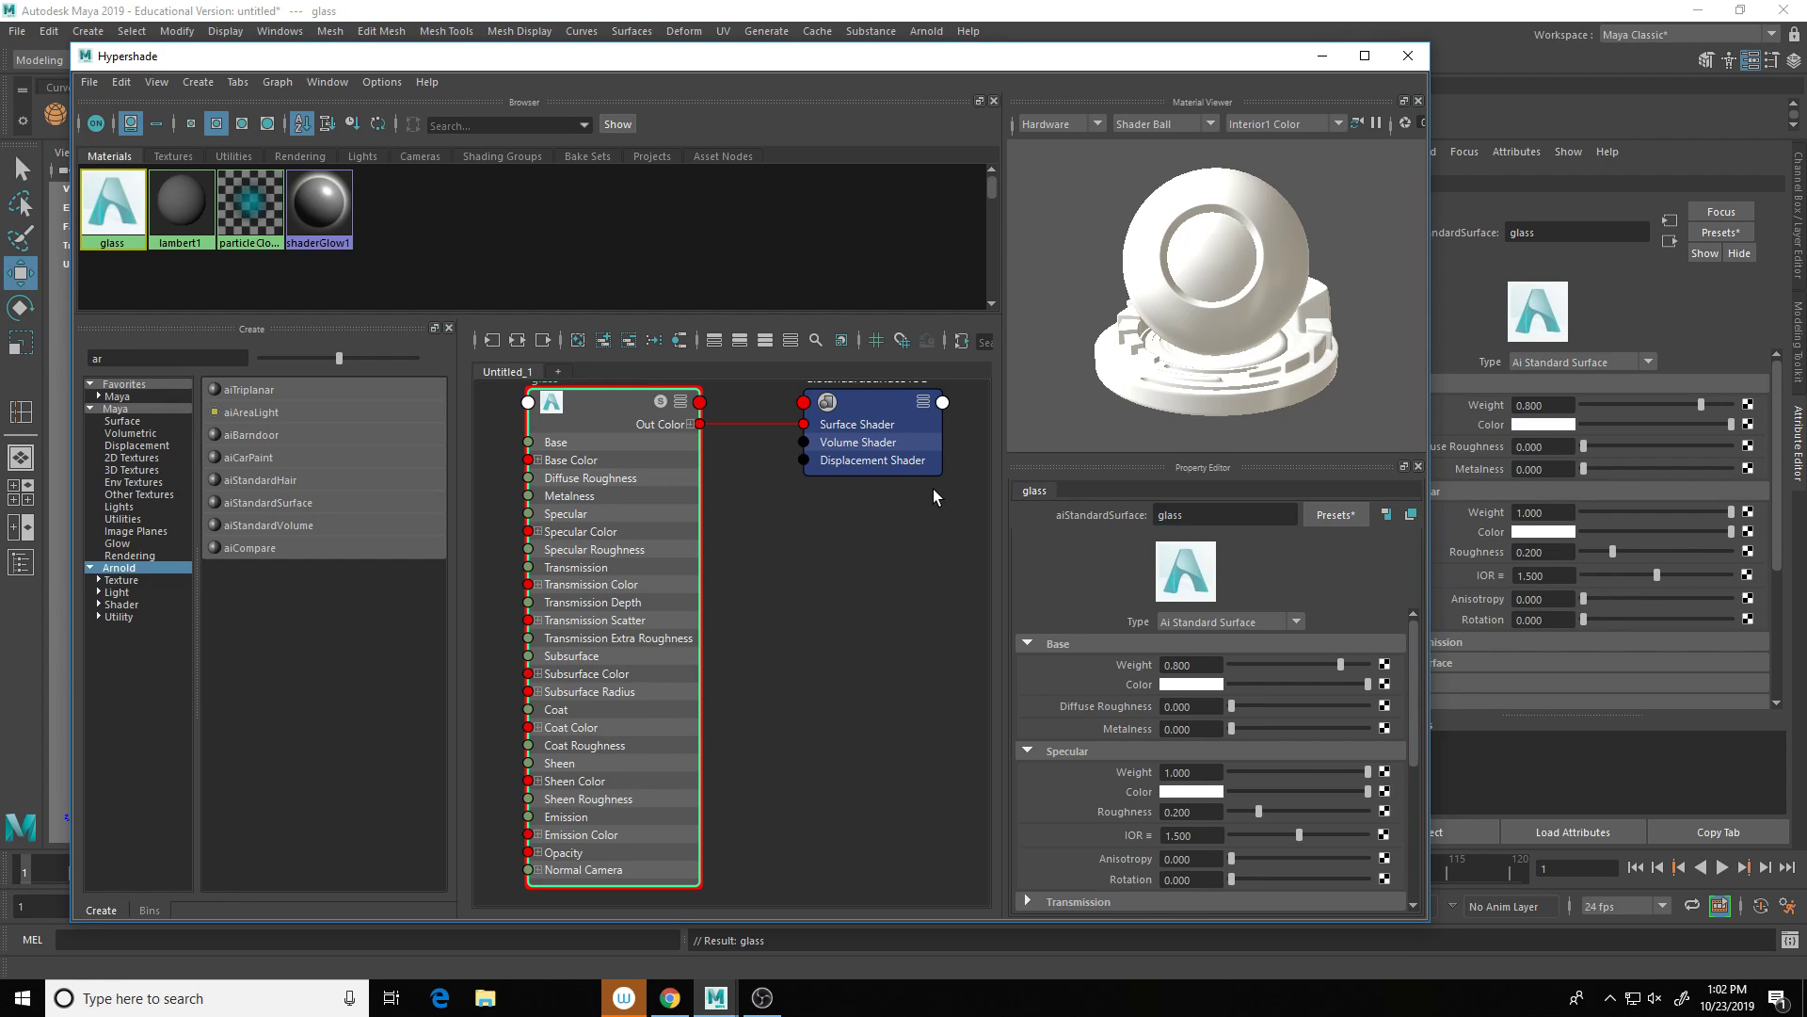
left_click_drag(888, 58, 984, 503)
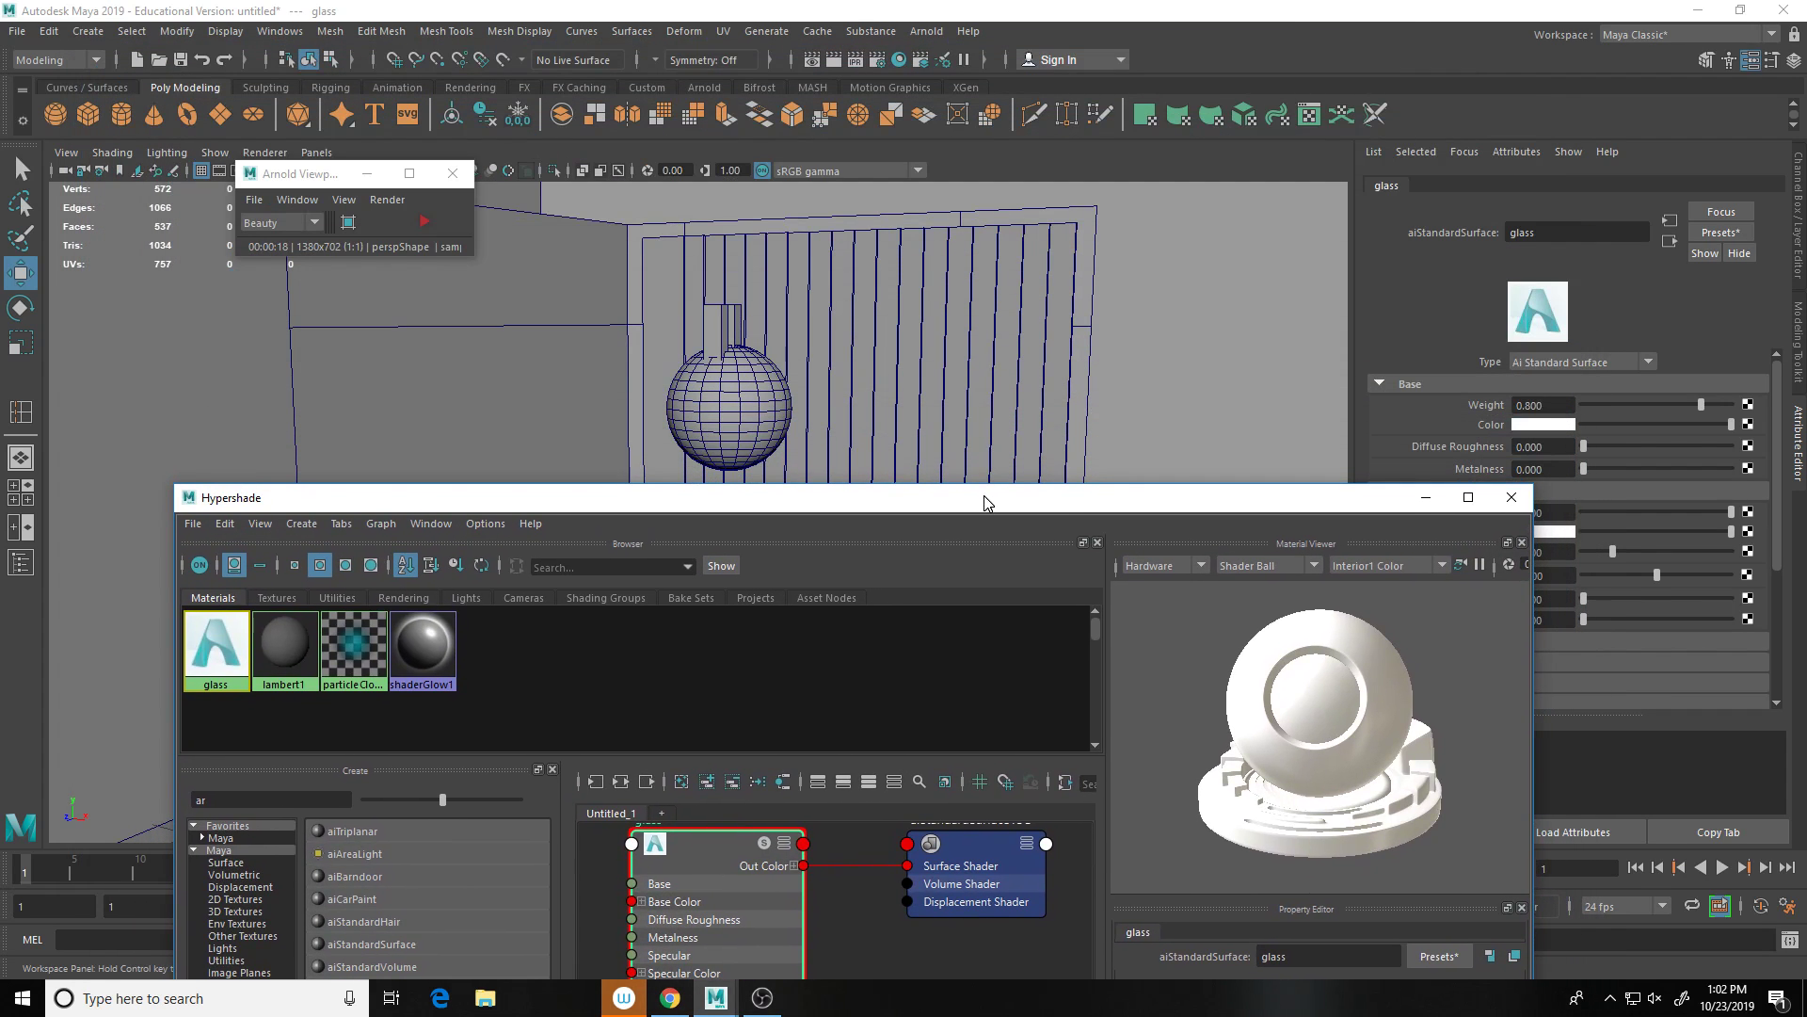
Step: Assign the glass material to the sphere bulb and close Hypershade
left_click(738, 424)
right_click_drag(192, 644, 205, 588)
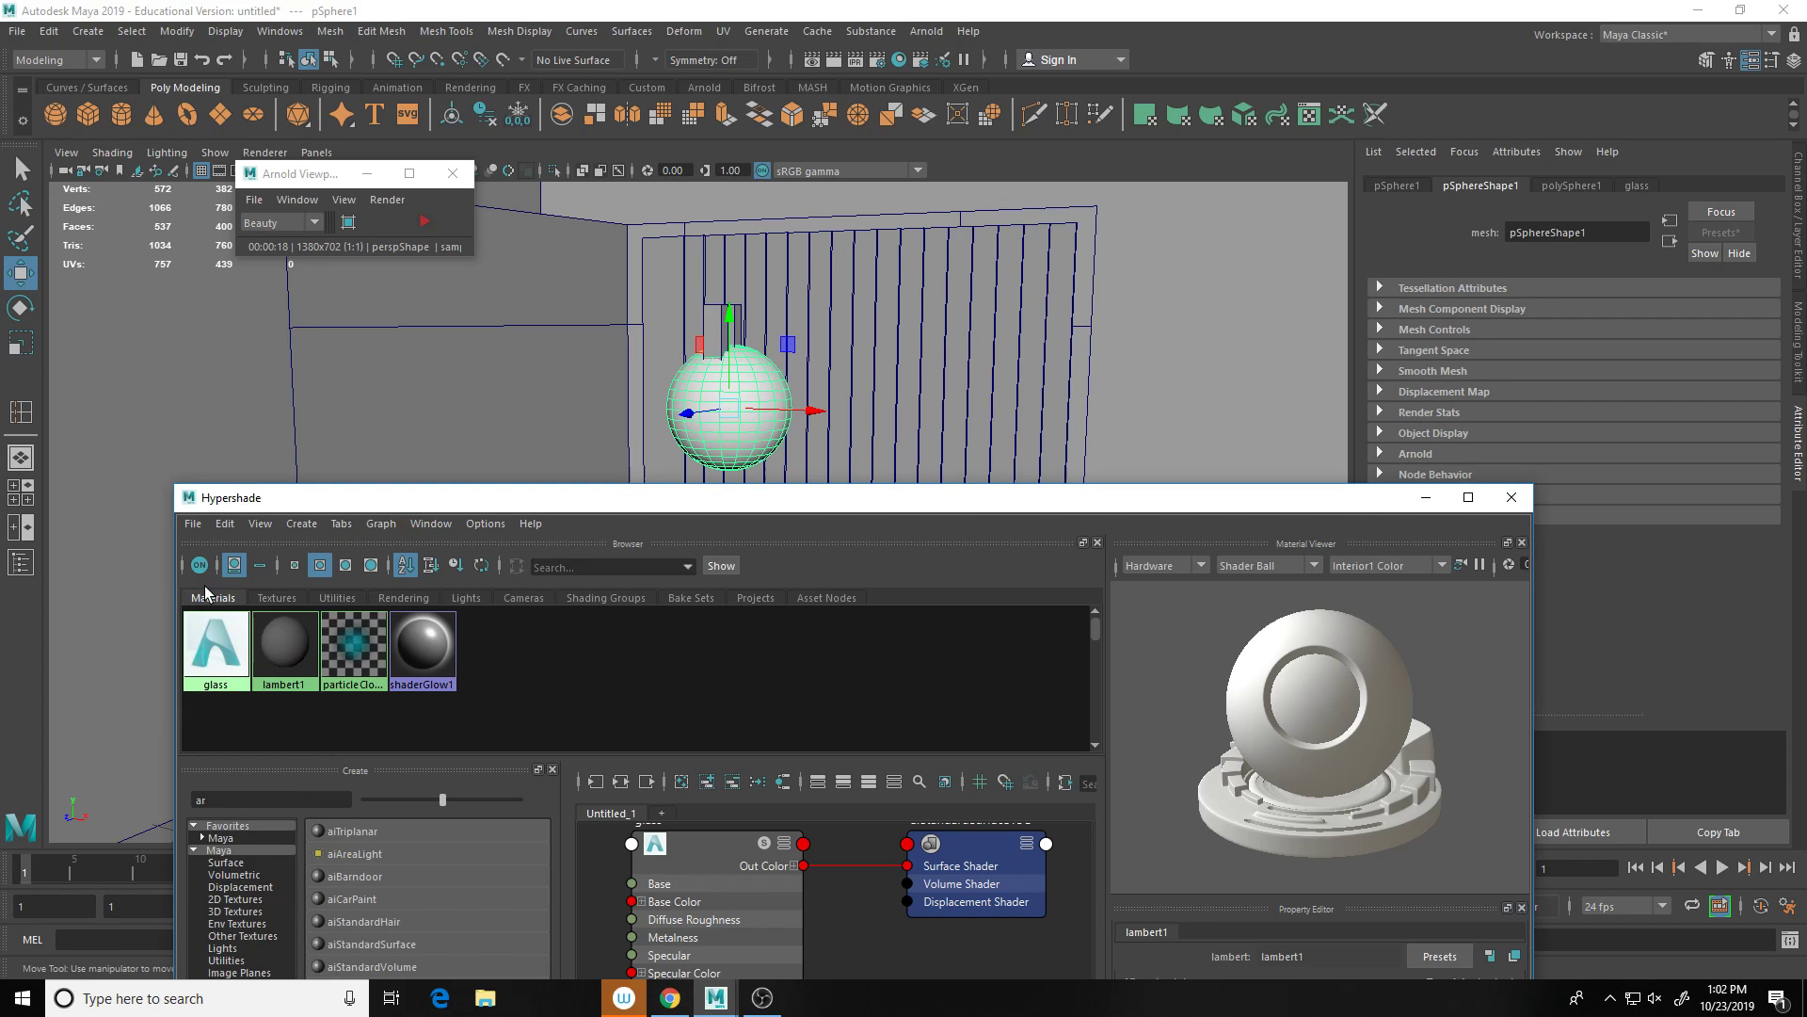
left_click(1499, 500)
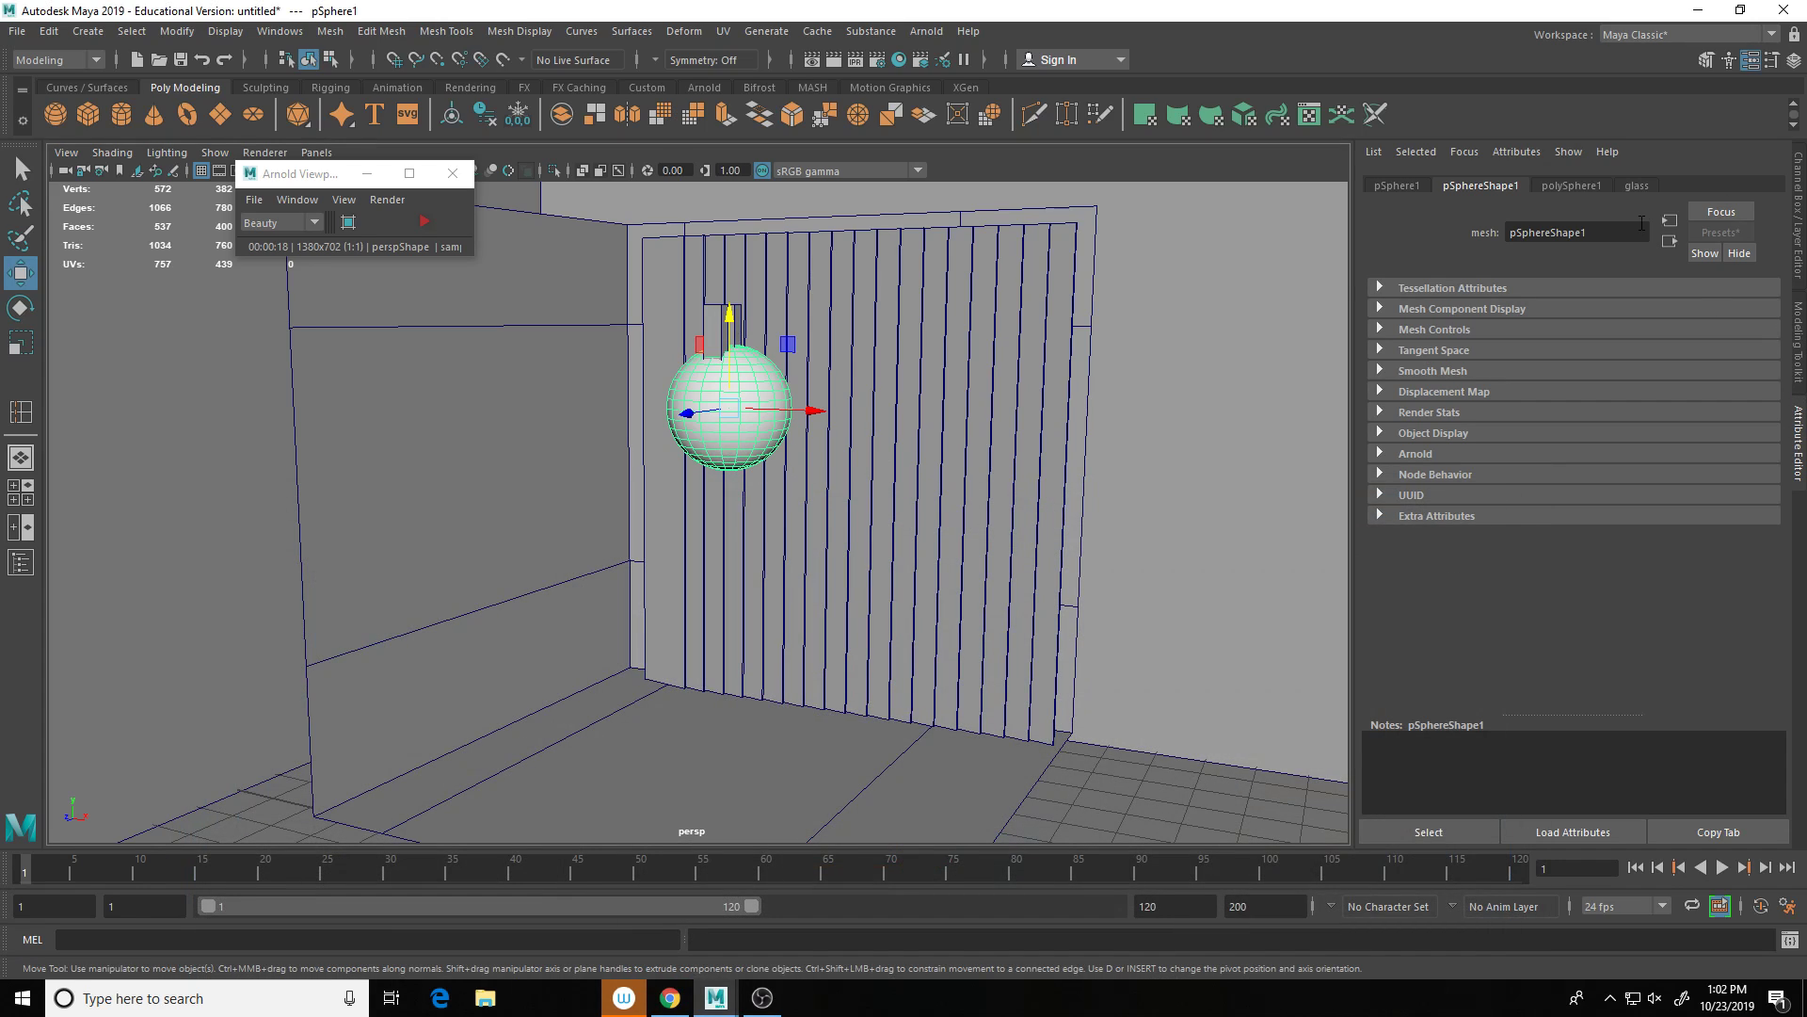
Step: Replace the glass material's settings with the Glass preset (IOR 1.520)
left_click(1635, 185)
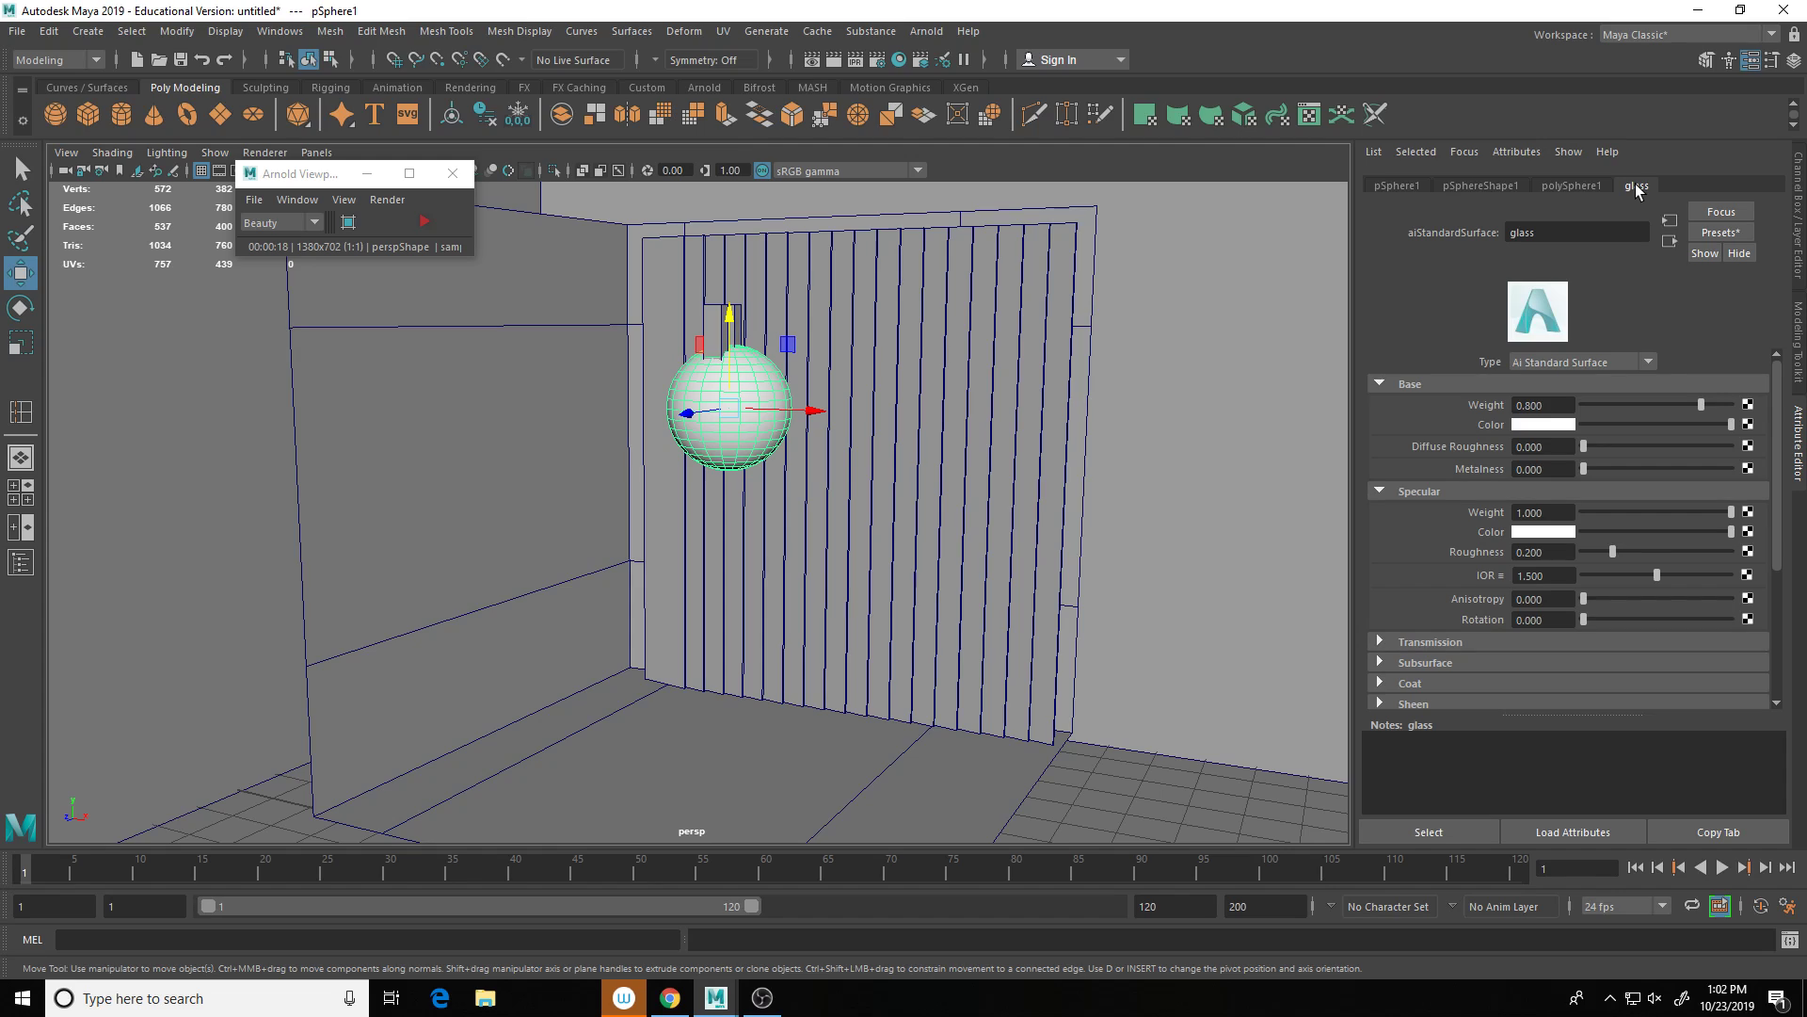
left_click(1737, 234)
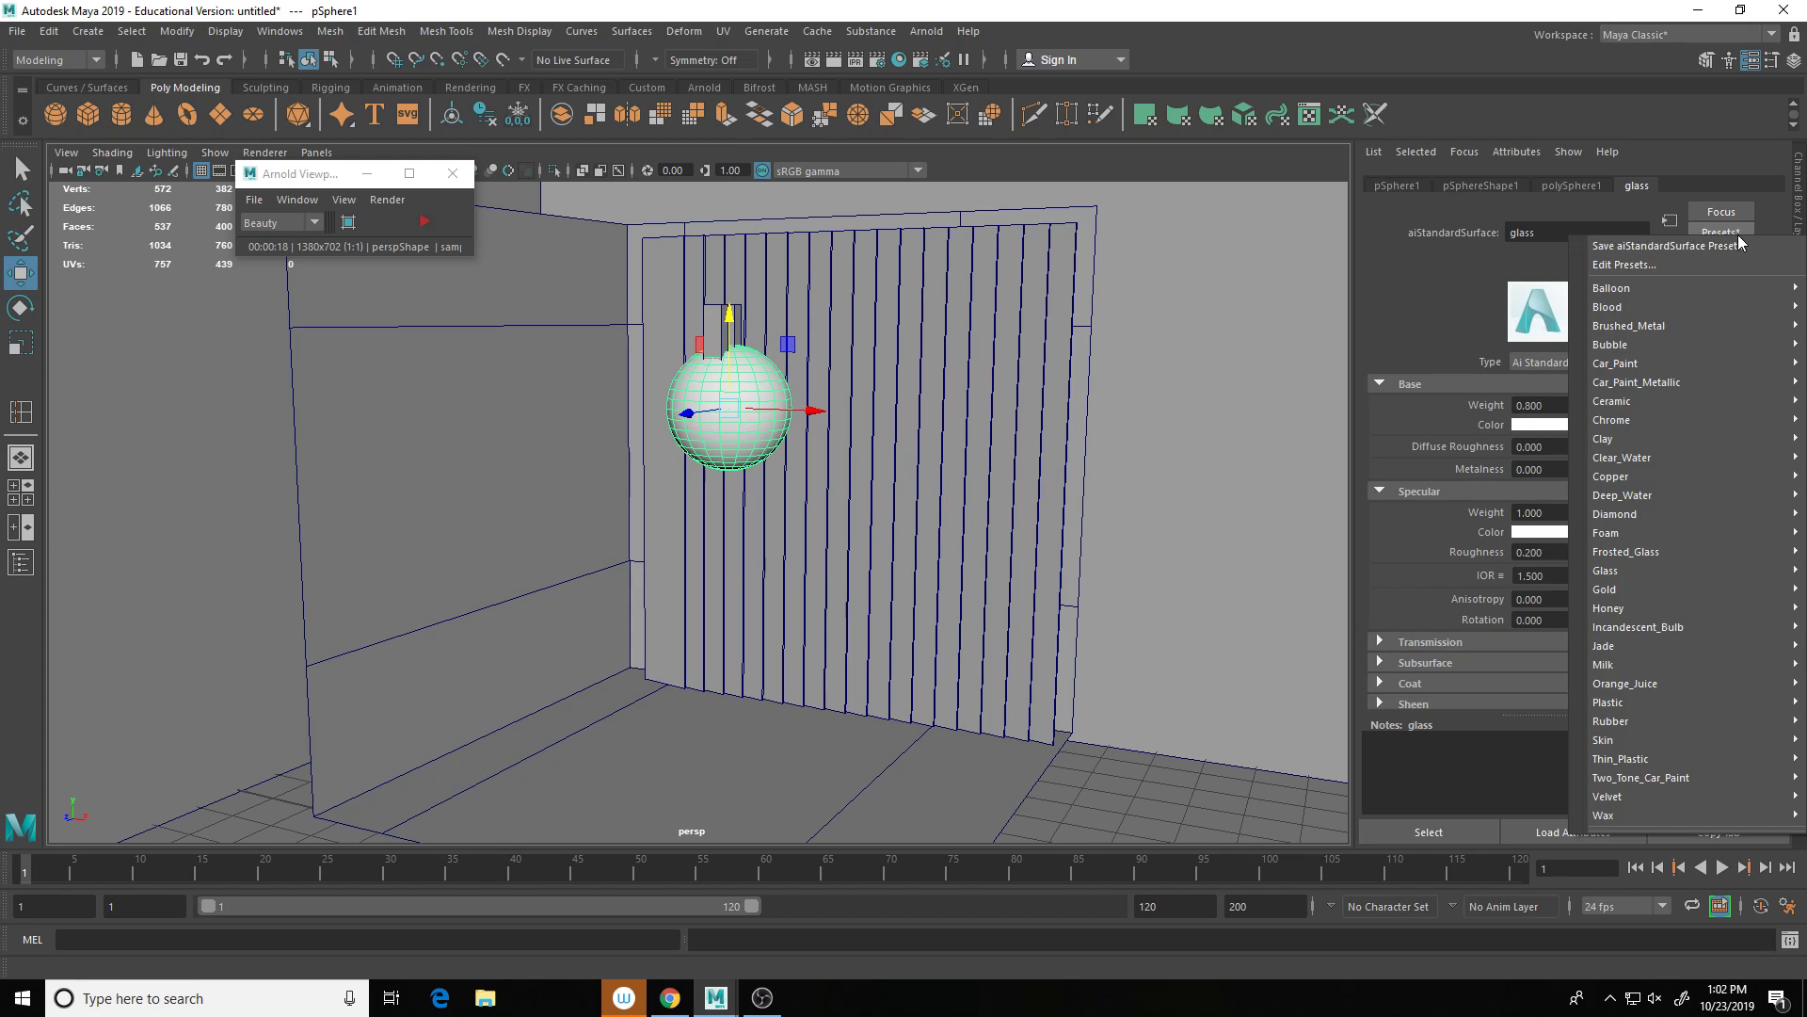
mouse_move(1623, 568)
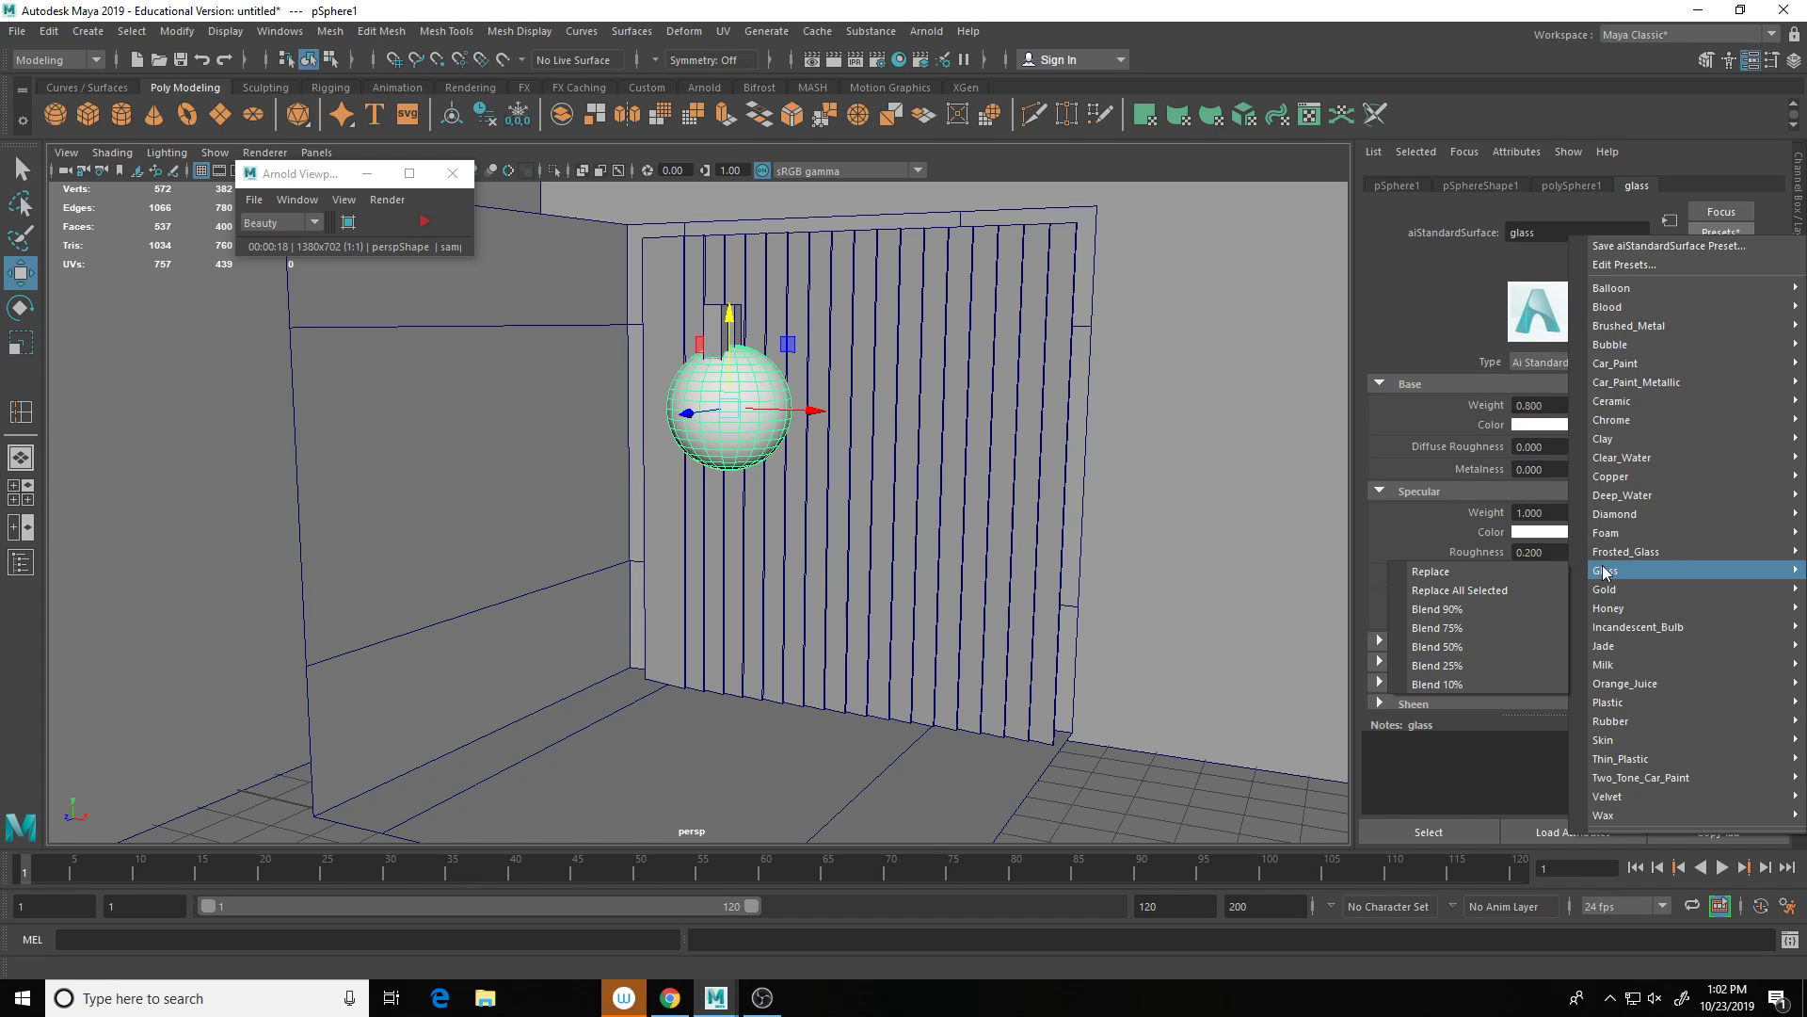
left_click(1480, 590)
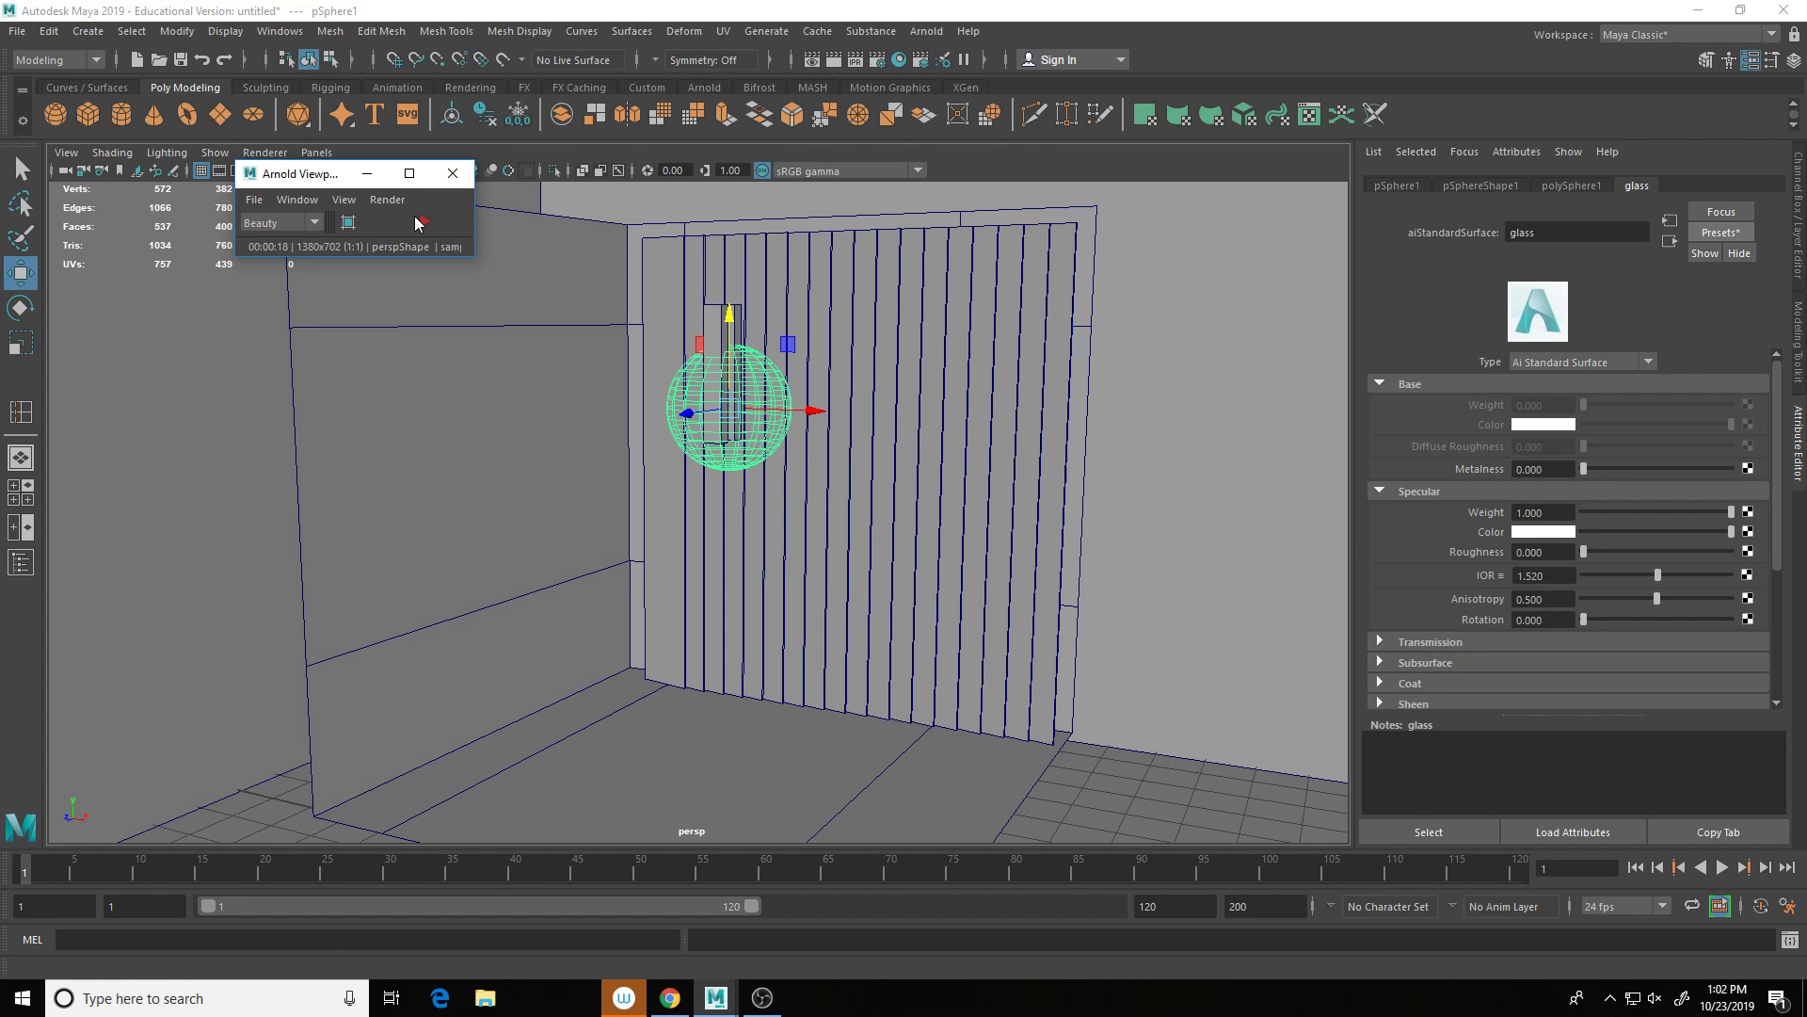
Step: Test the bulb in a brief live Arnold render, then select the room geometry
left_click(424, 223)
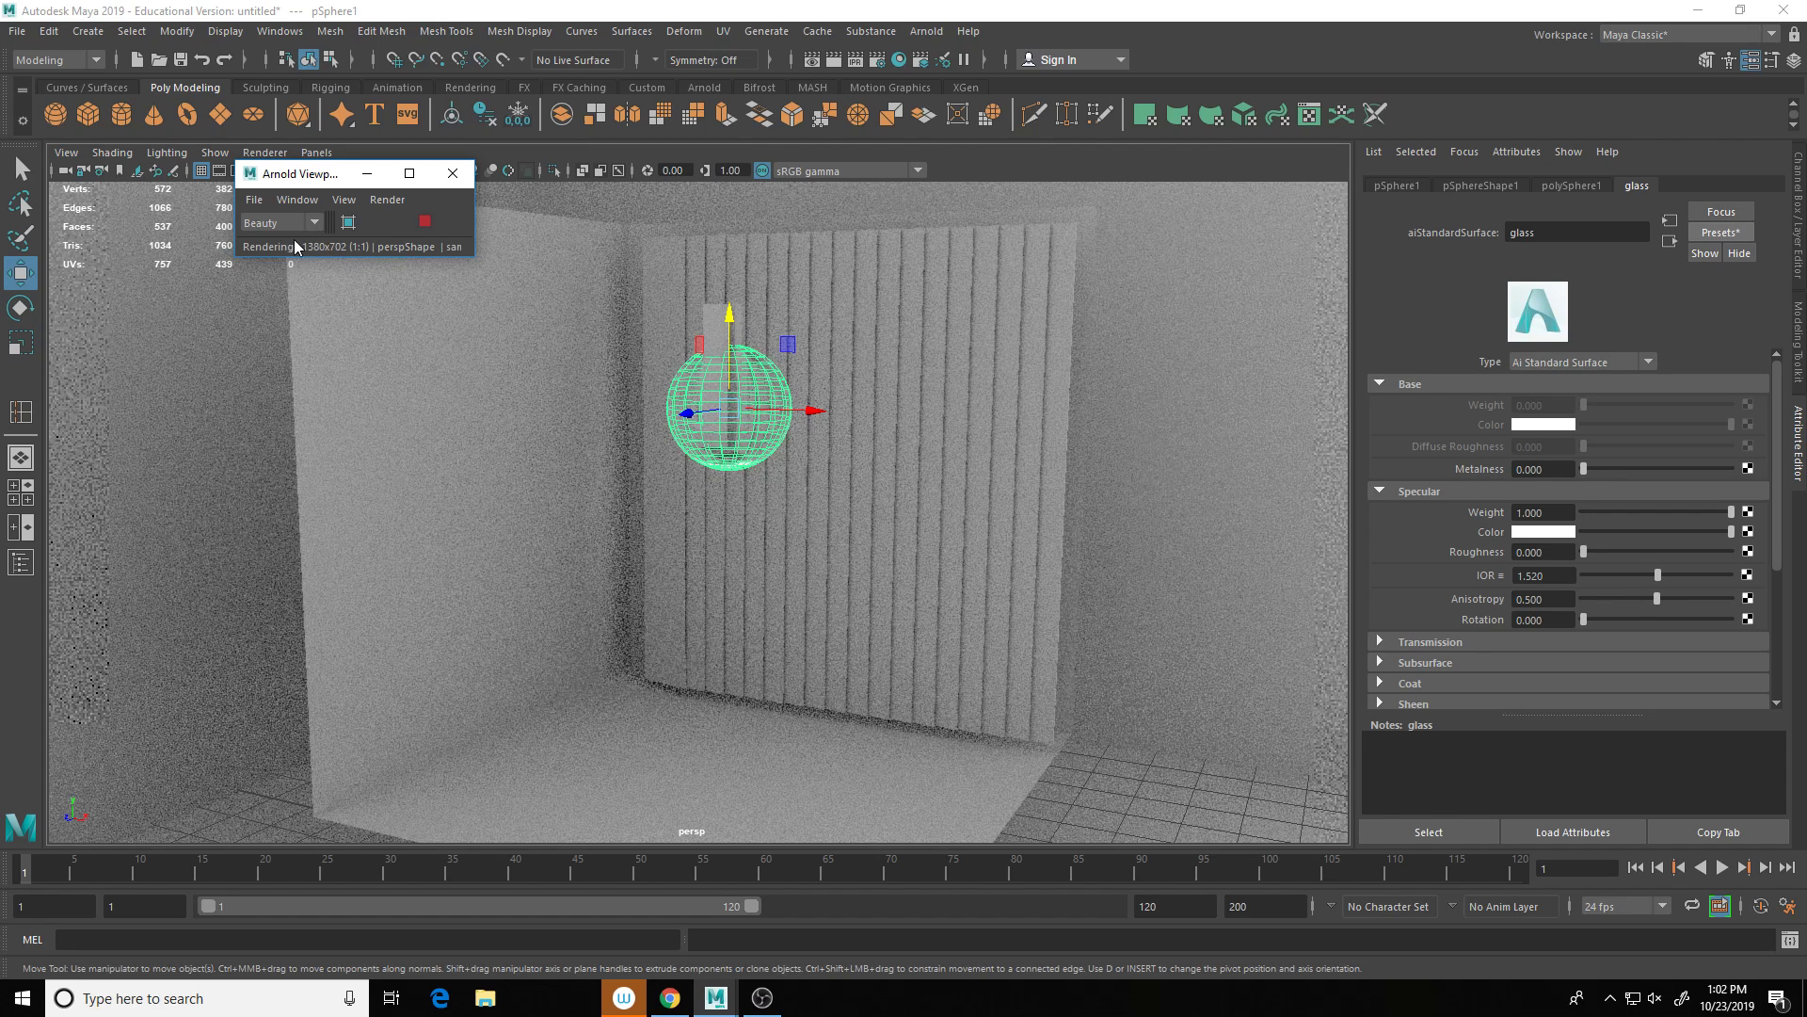
left_click(424, 229)
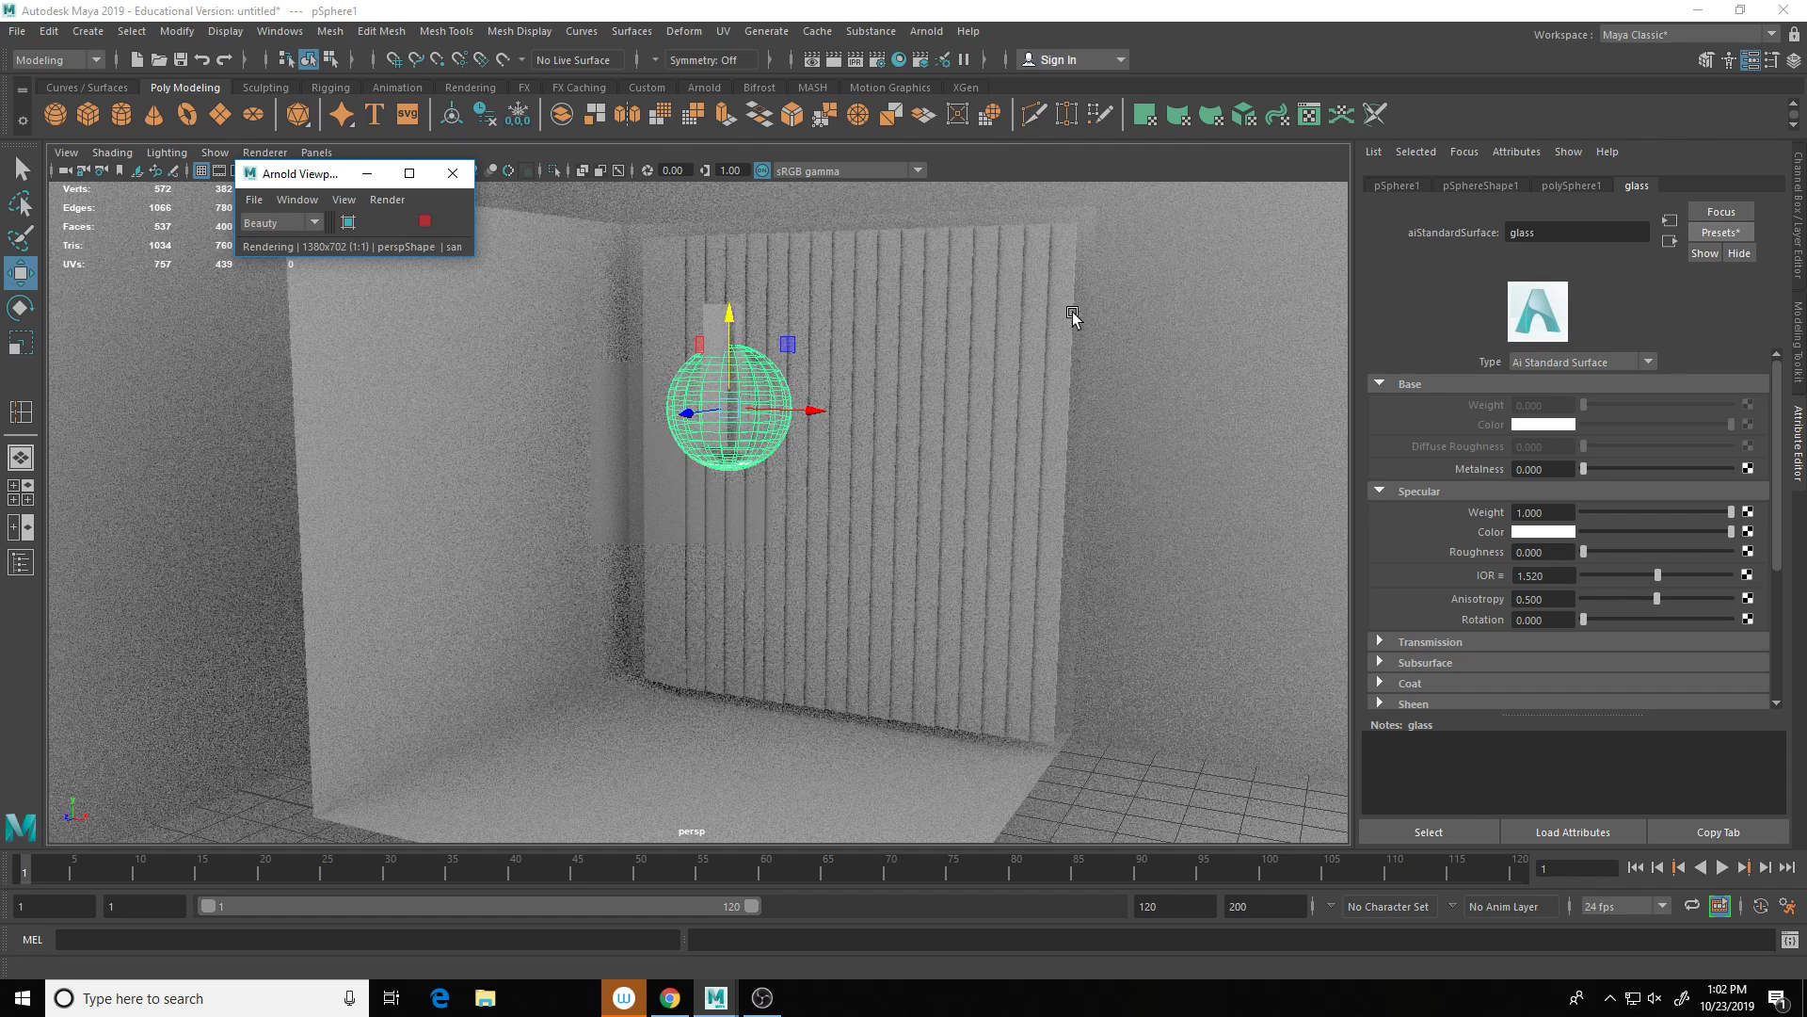
left_click(956, 326)
left_click(1195, 337)
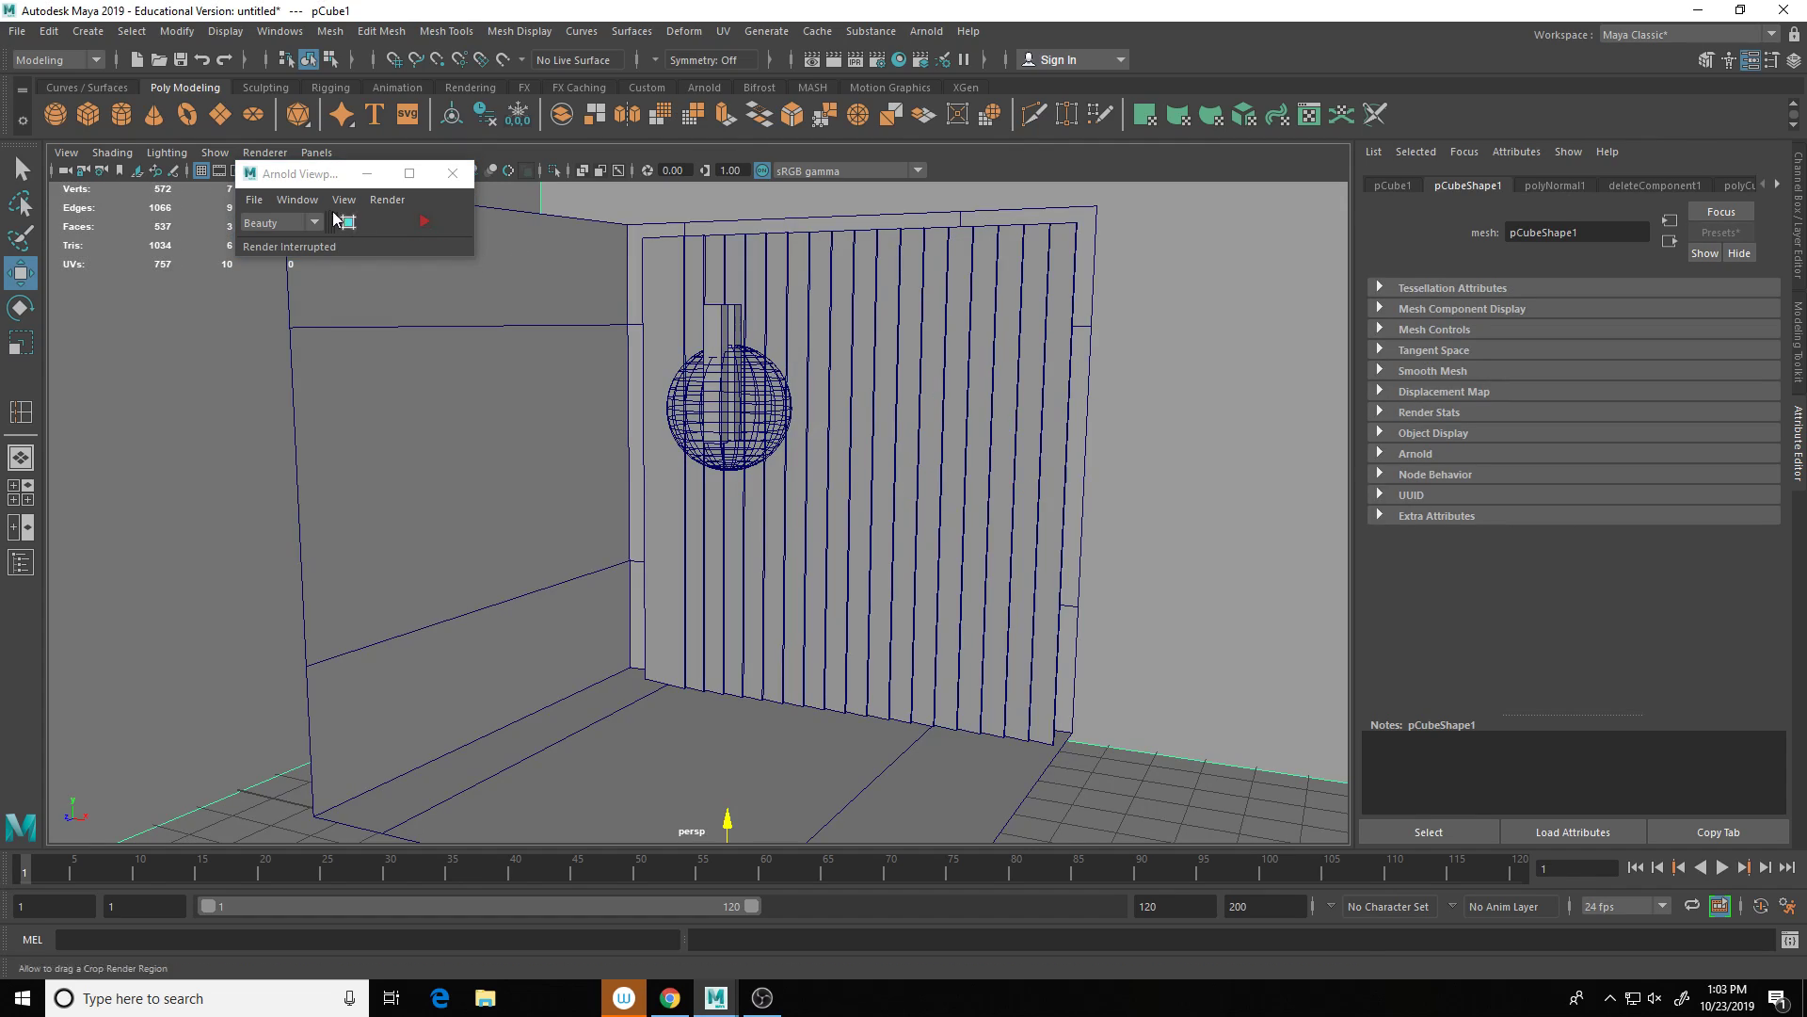
Step: Re-run the Arnold preview, zoom in on the glass bulb, and bring up Arnold light types
left_click(425, 224)
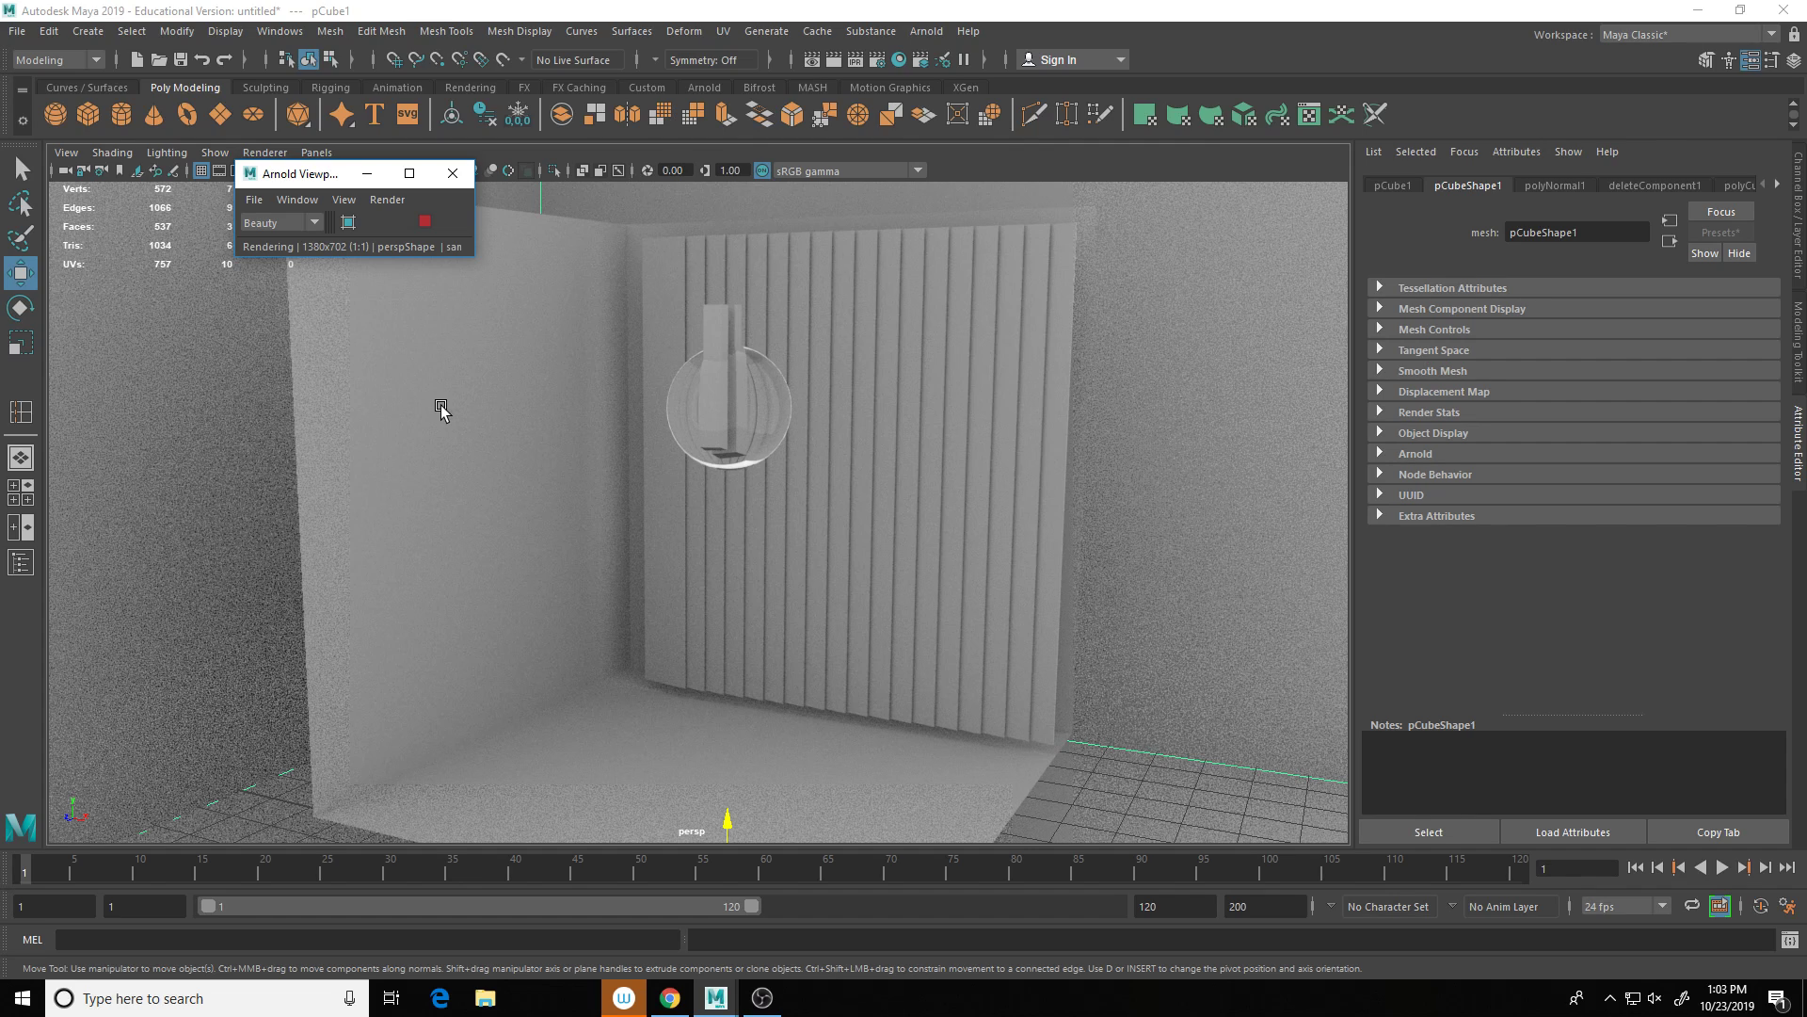
left_click(424, 222)
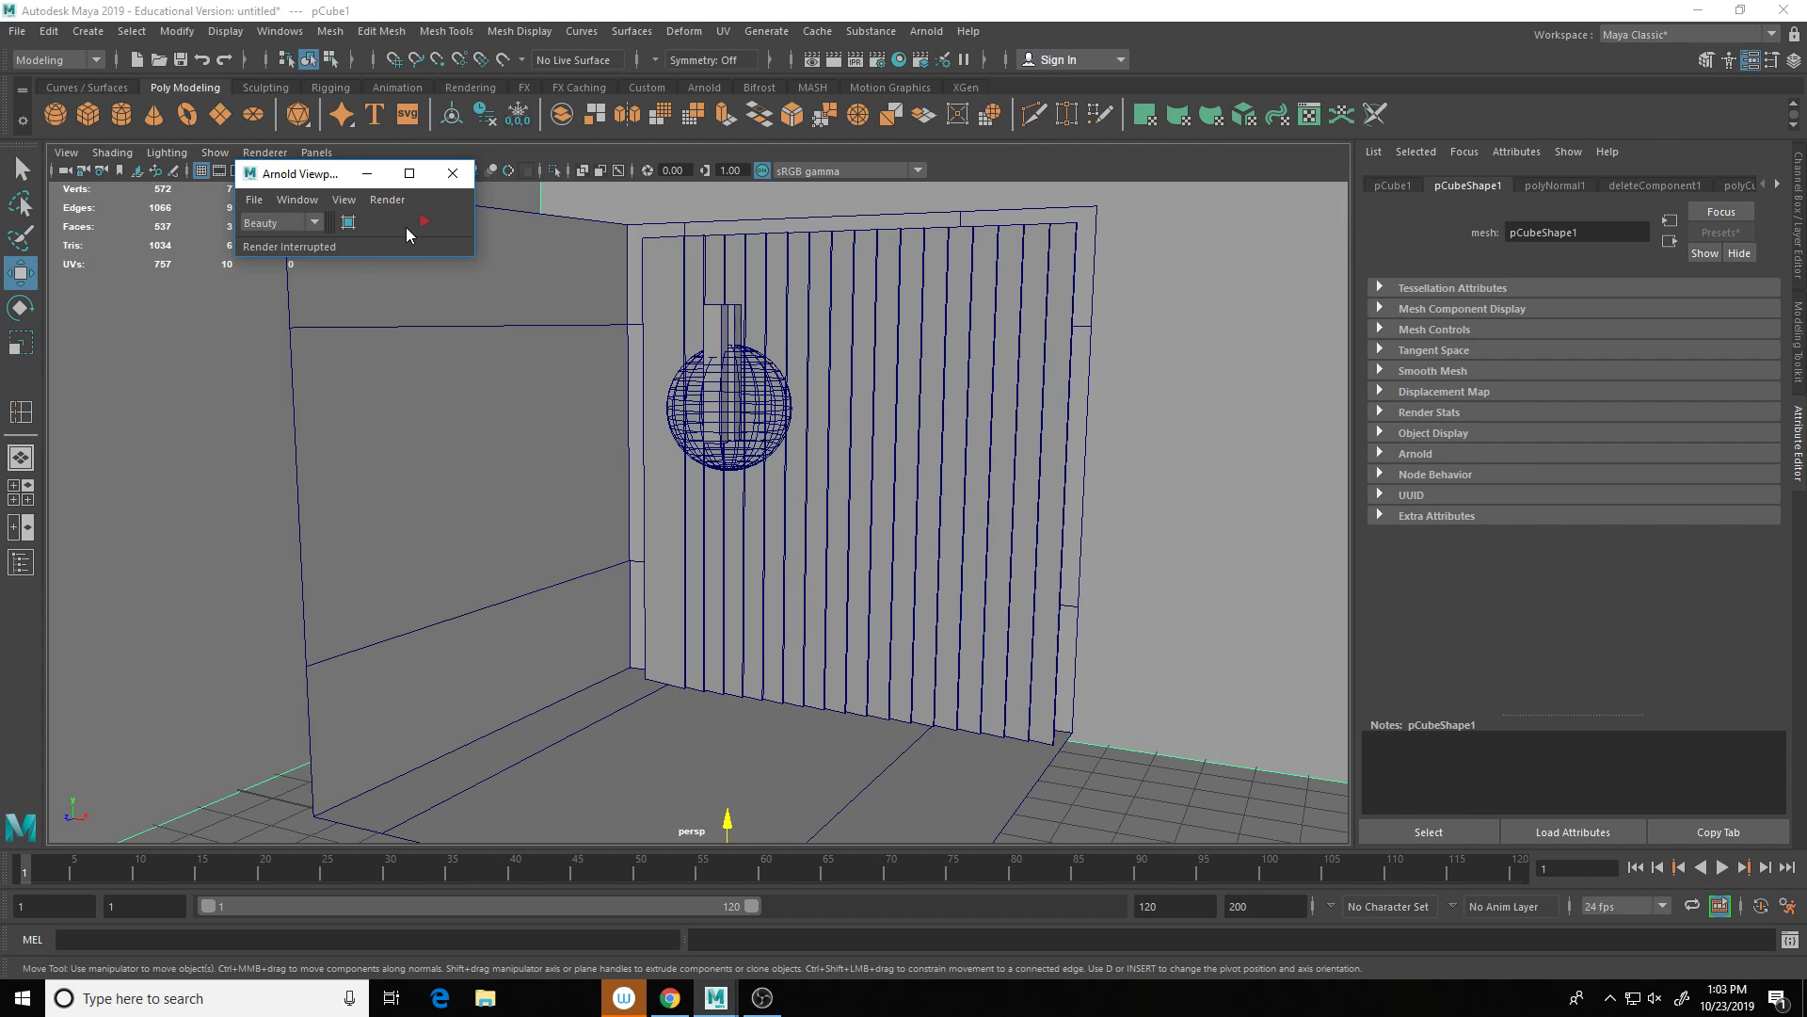
scroll(646, 392, "up", 5)
scroll(731, 314, "up", 2)
middle_click_drag(730, 315, 673, 514, "alt")
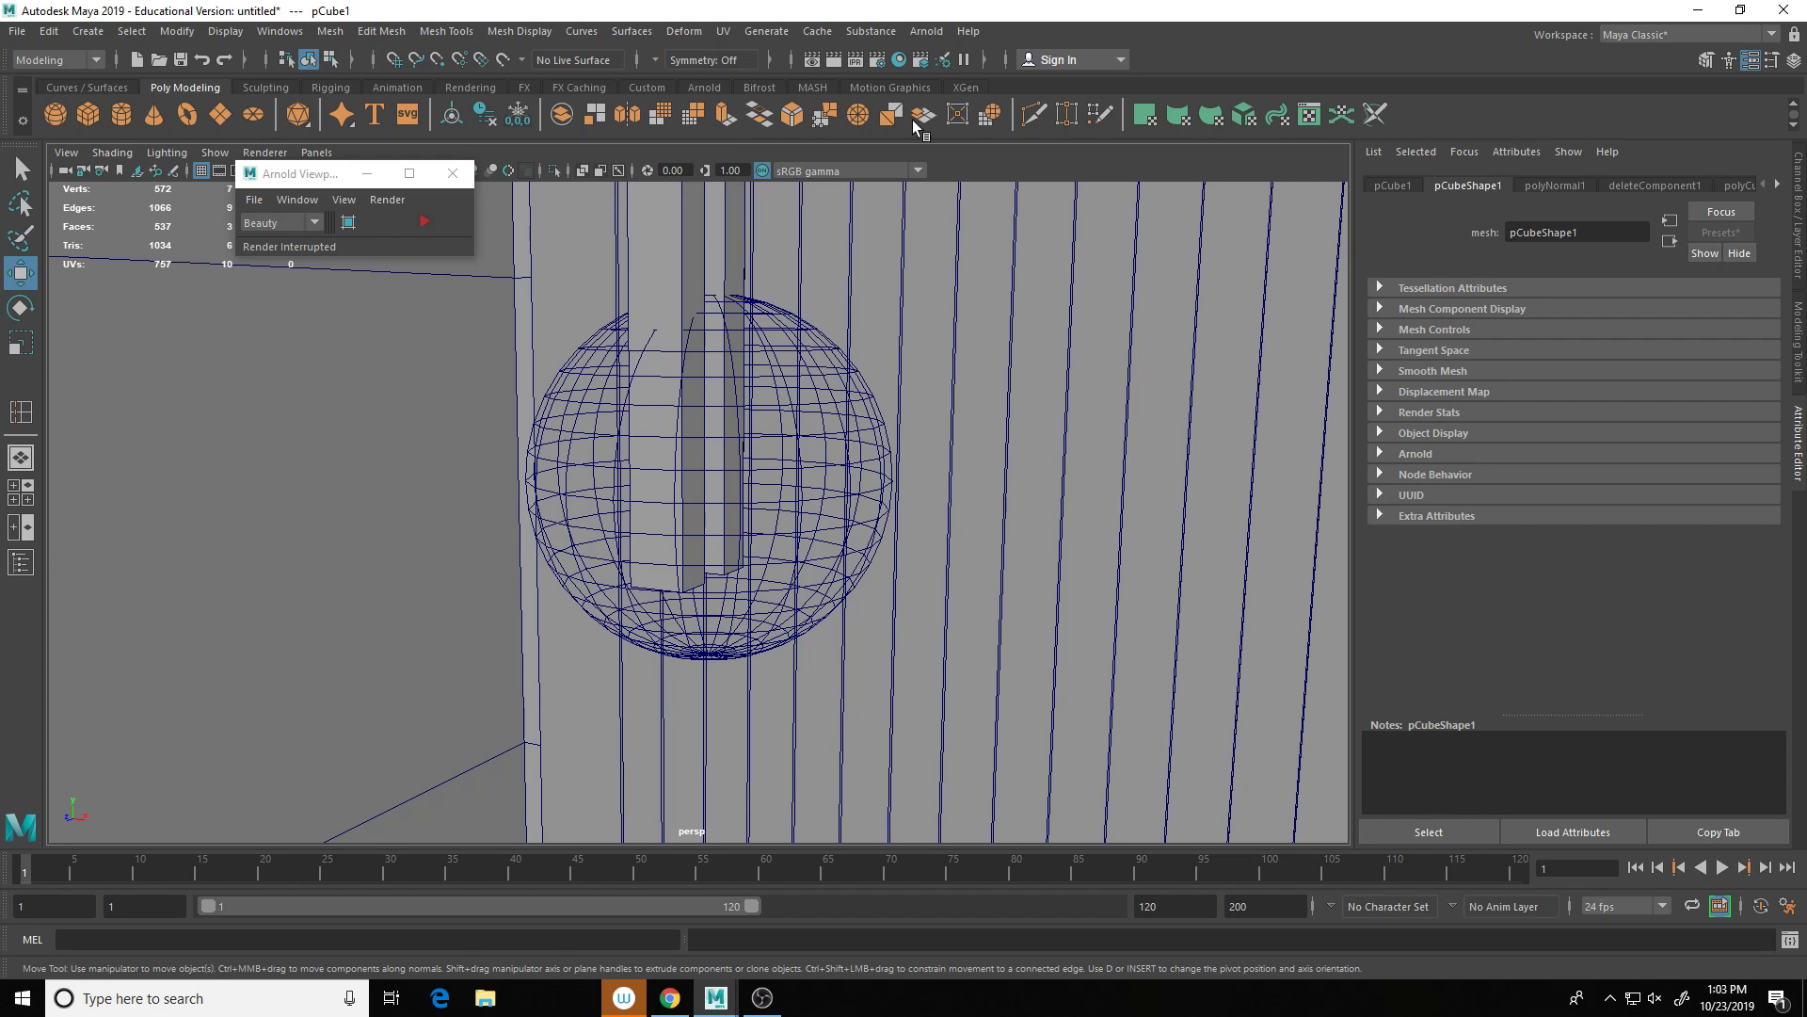
left_click(927, 32)
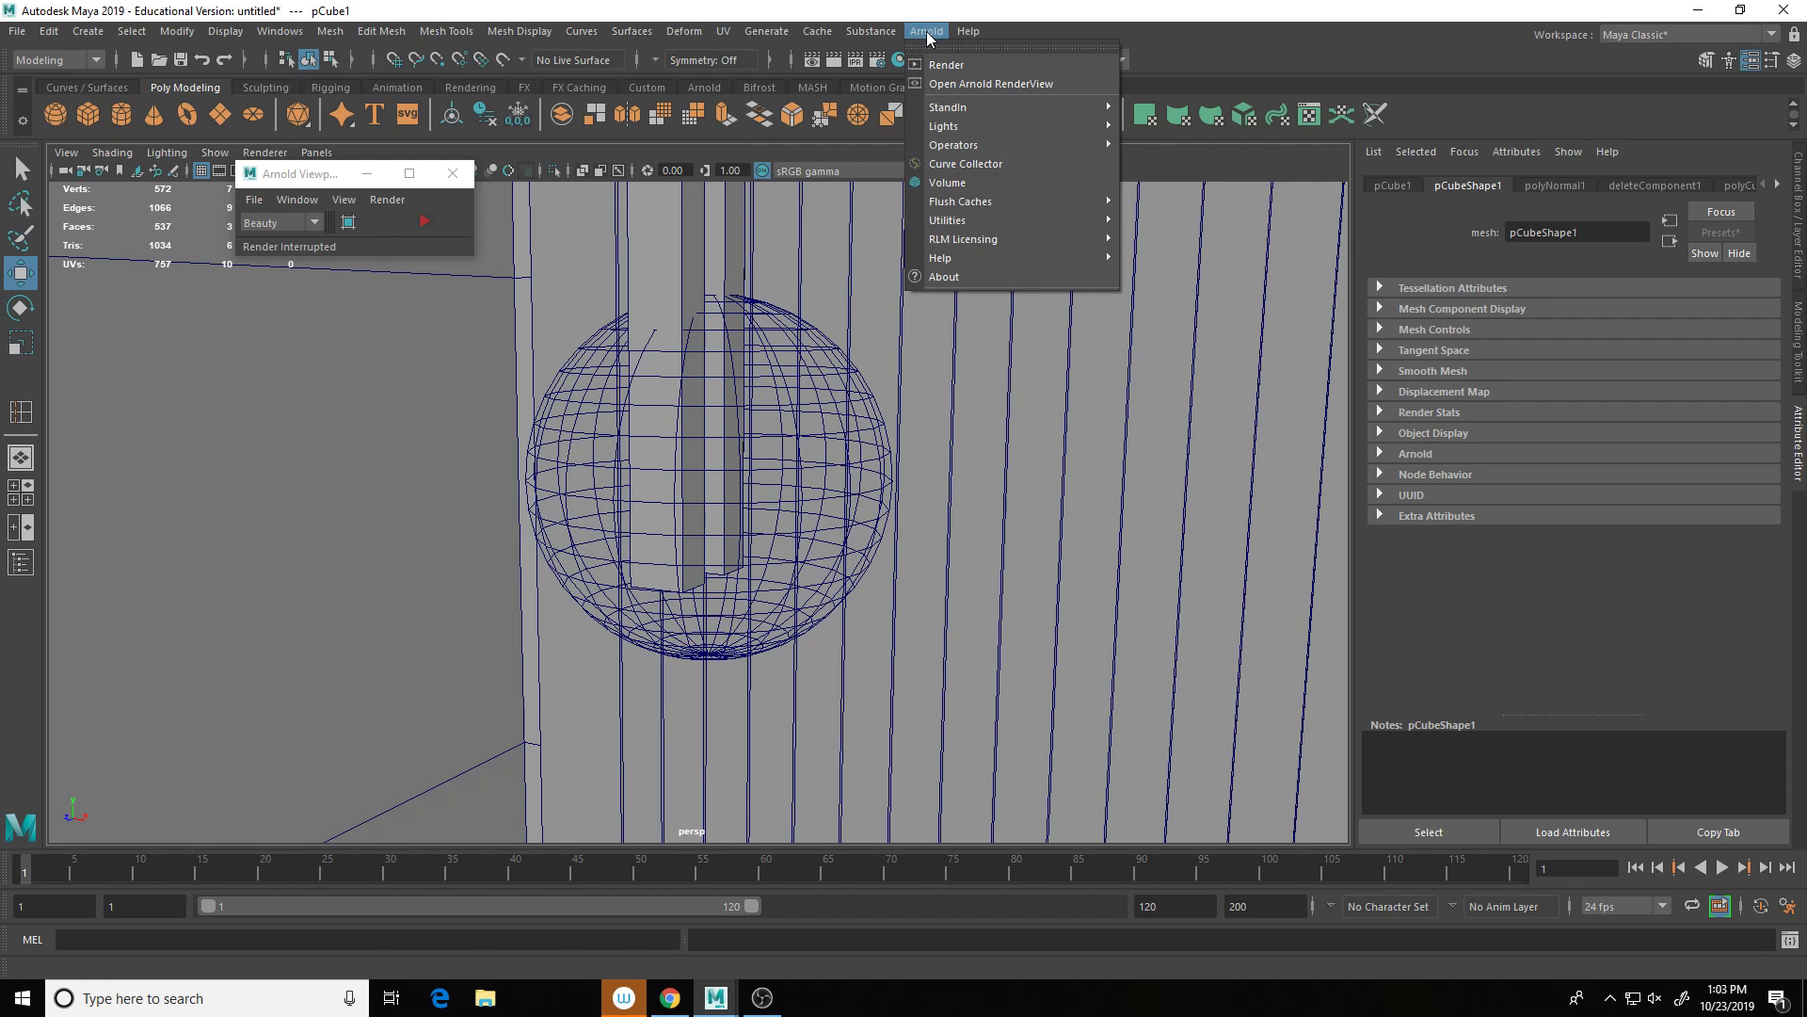
mouse_move(949, 126)
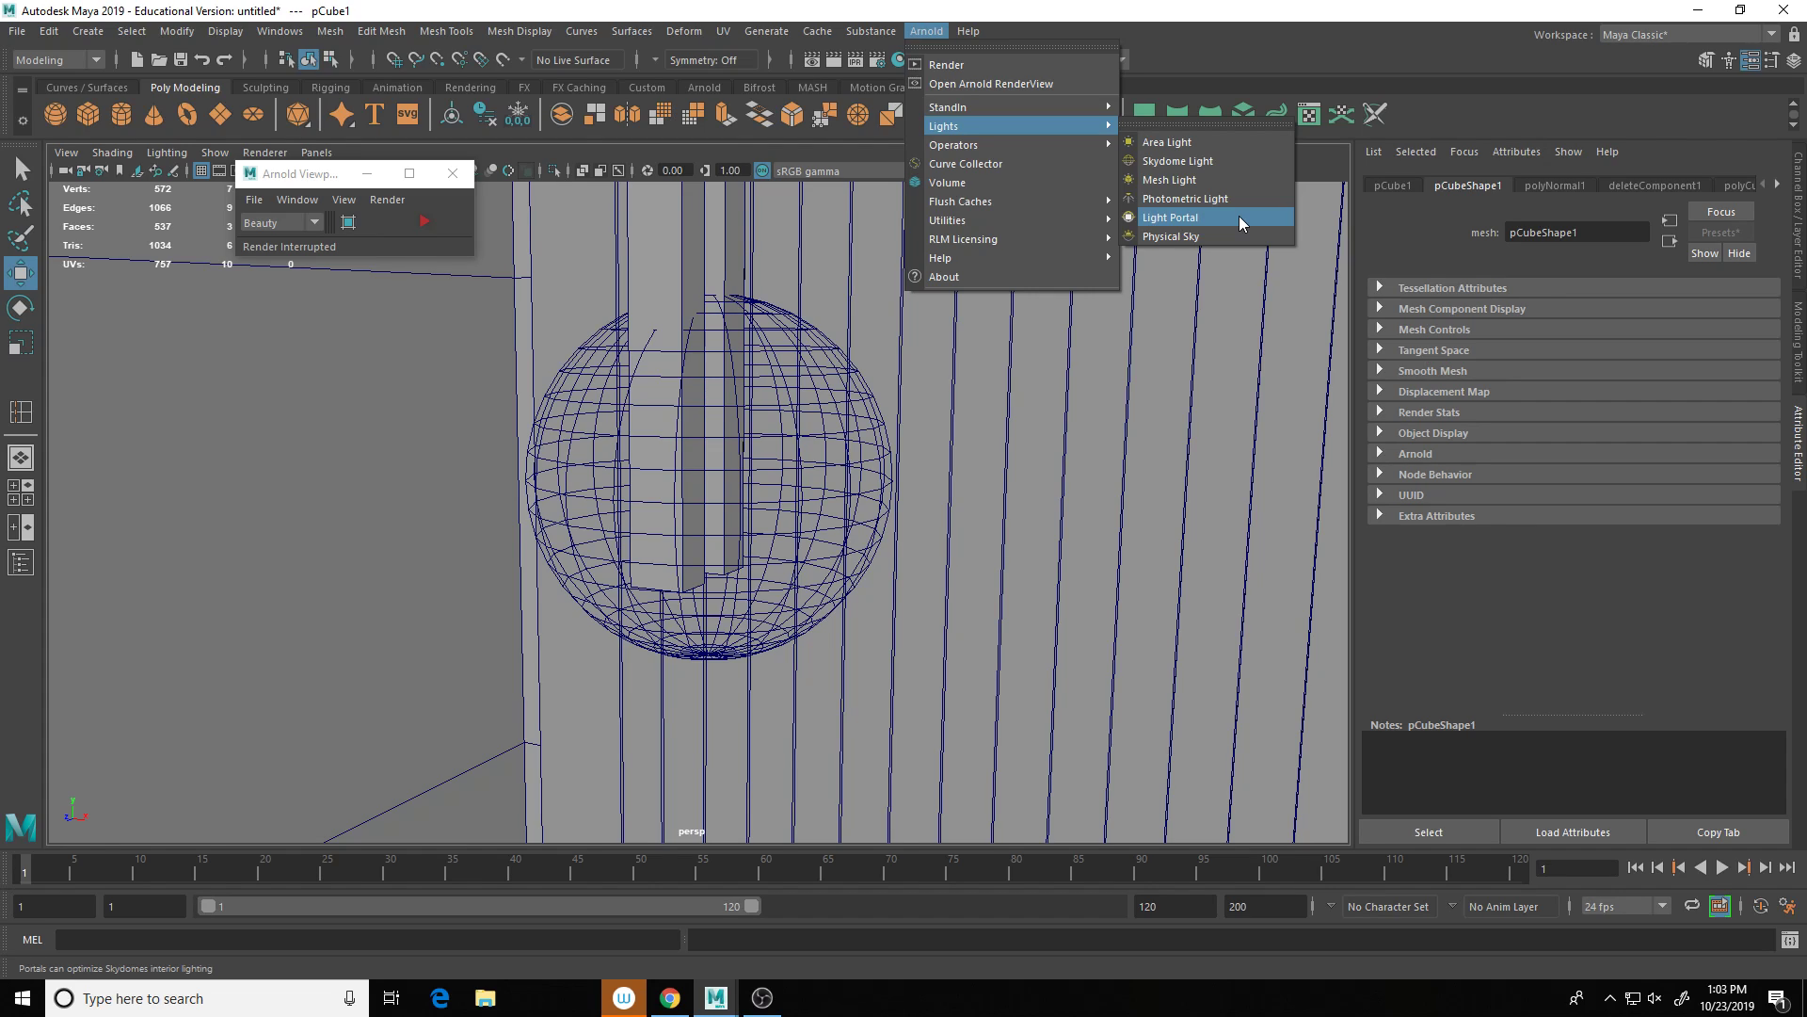
Step: Add an Arnold area light, raise and tilt it into the glass bulb, then render live
left_click(1220, 143)
scroll(957, 487, "down", 10)
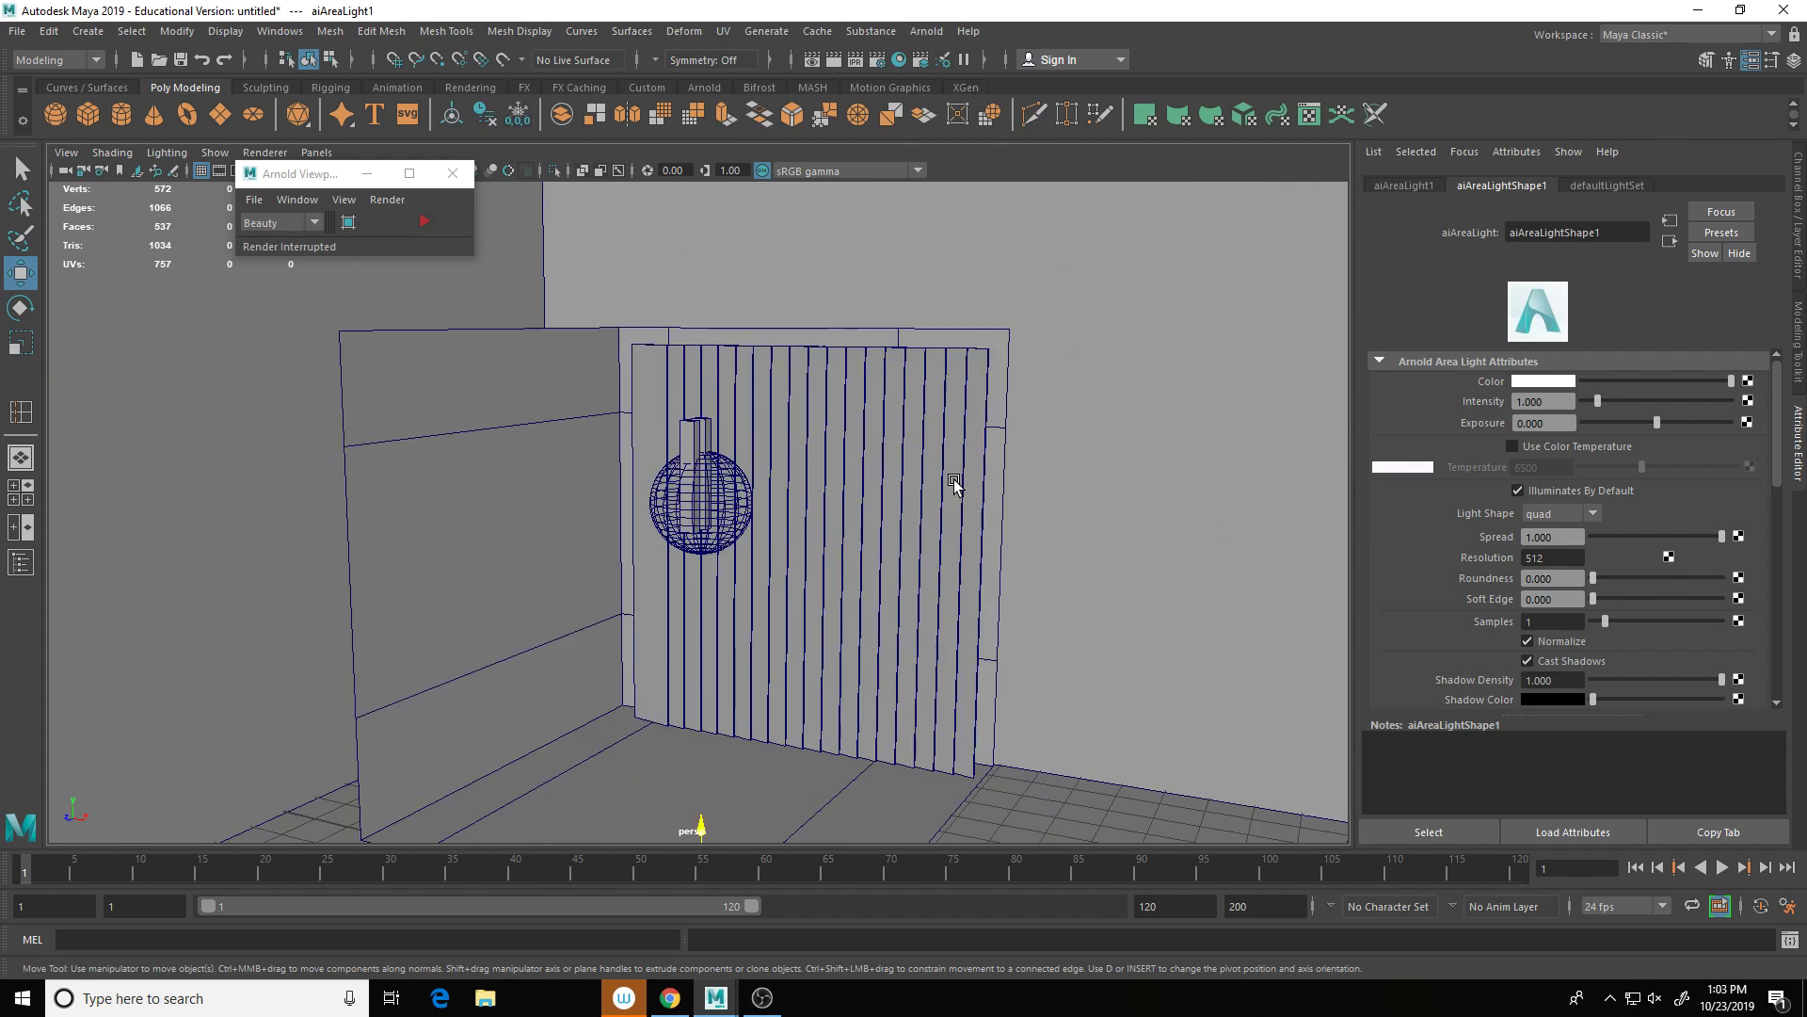
left_click_drag(701, 706, 717, 431)
scroll(753, 468, "up", 5)
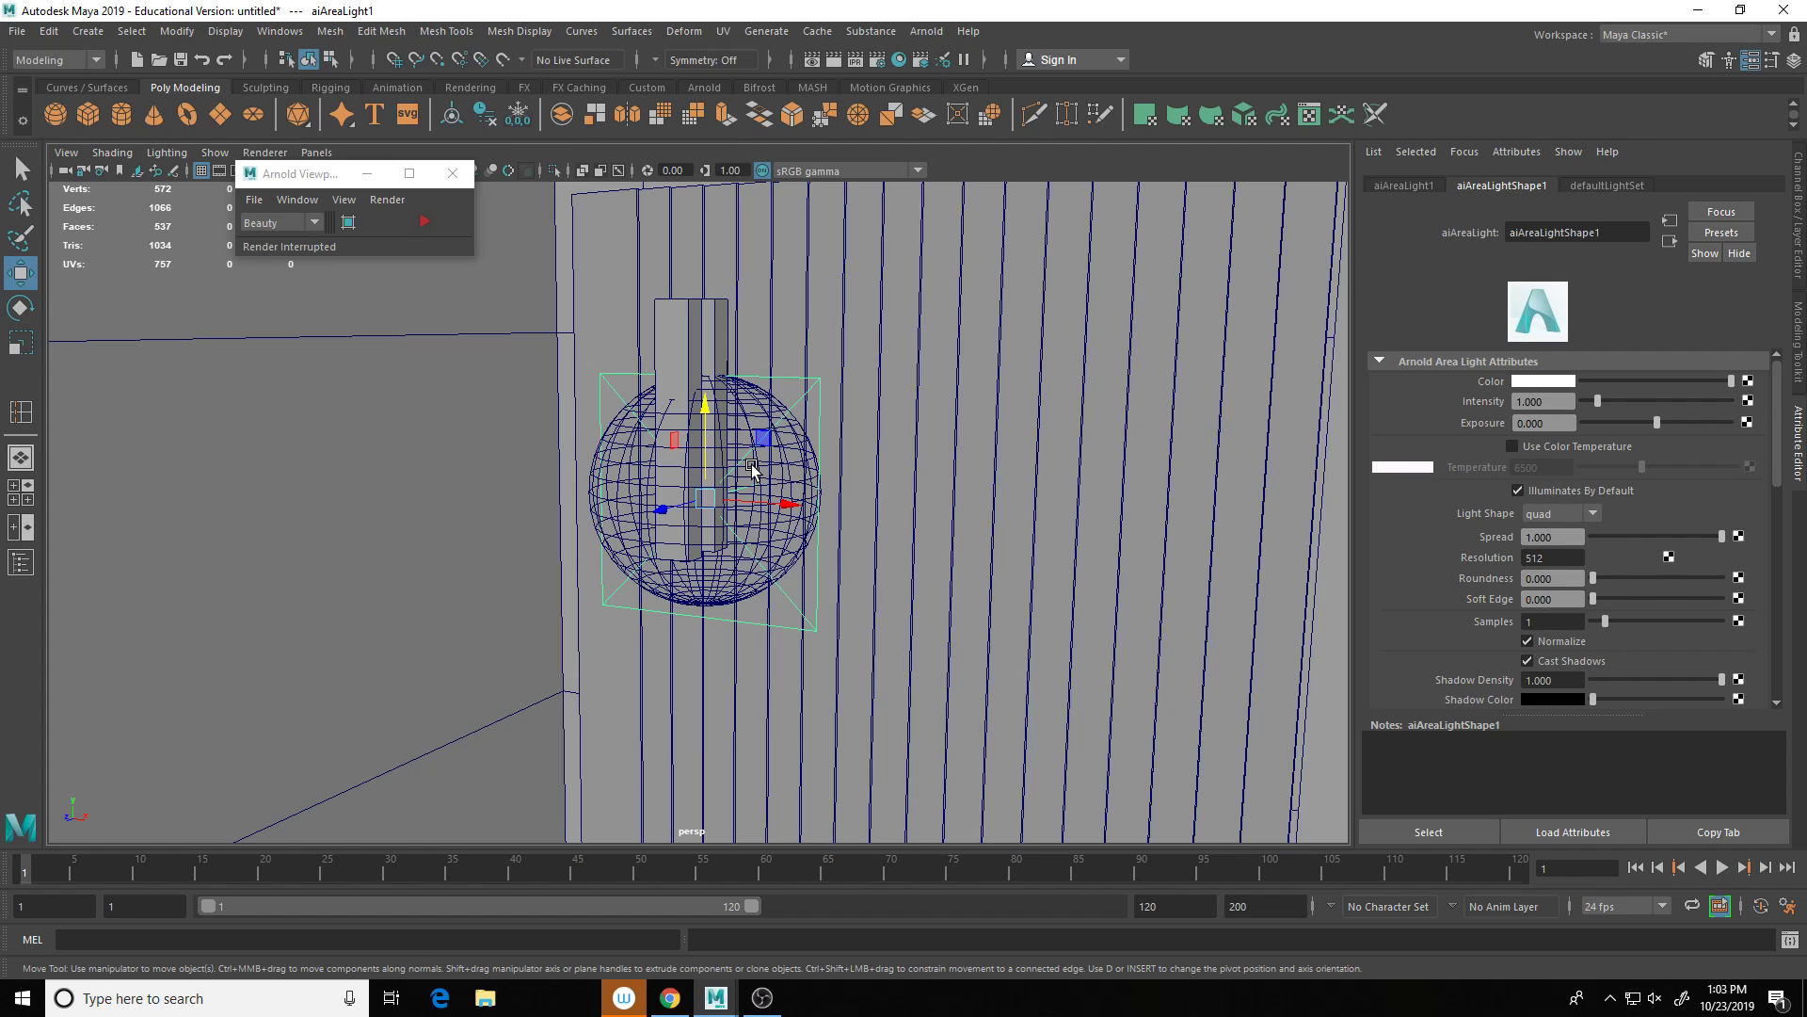
key("e")
mouse_move(678, 532)
left_mouse_down()
mouse_move(653, 517)
mouse_move(670, 424)
mouse_move(701, 399)
mouse_move(701, 339)
left_mouse_up()
key("w")
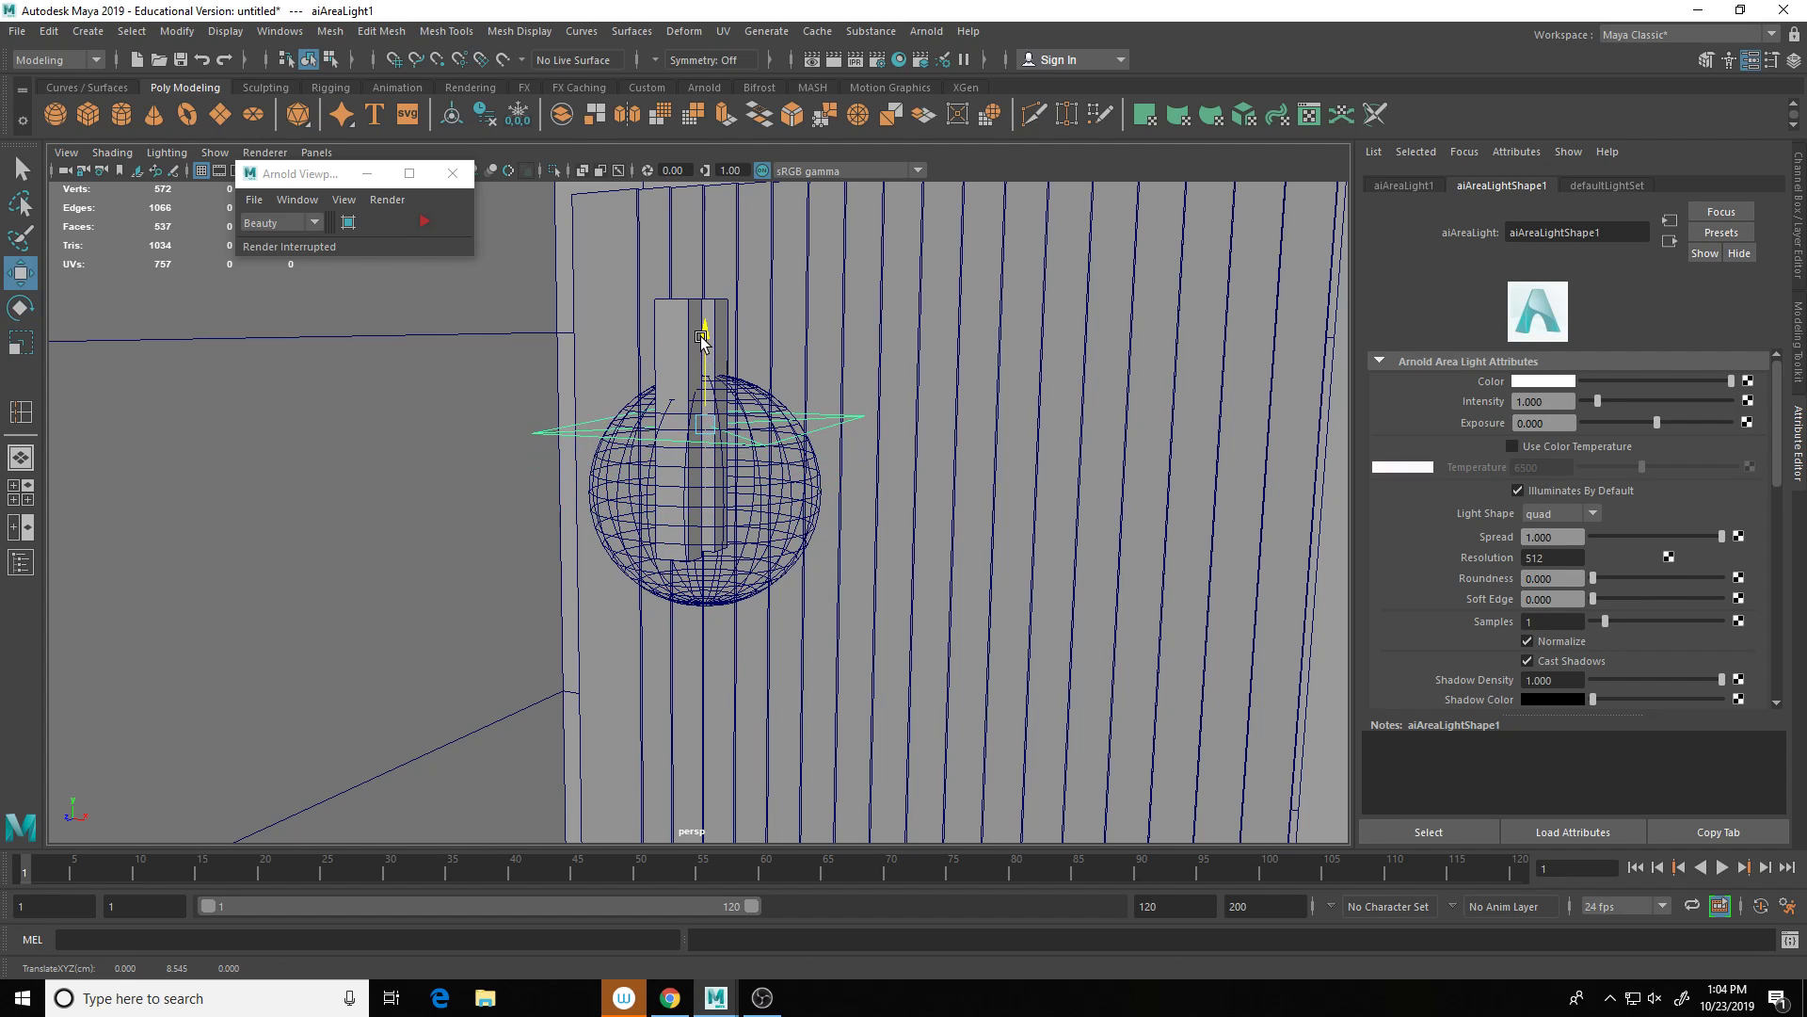
left_click(424, 222)
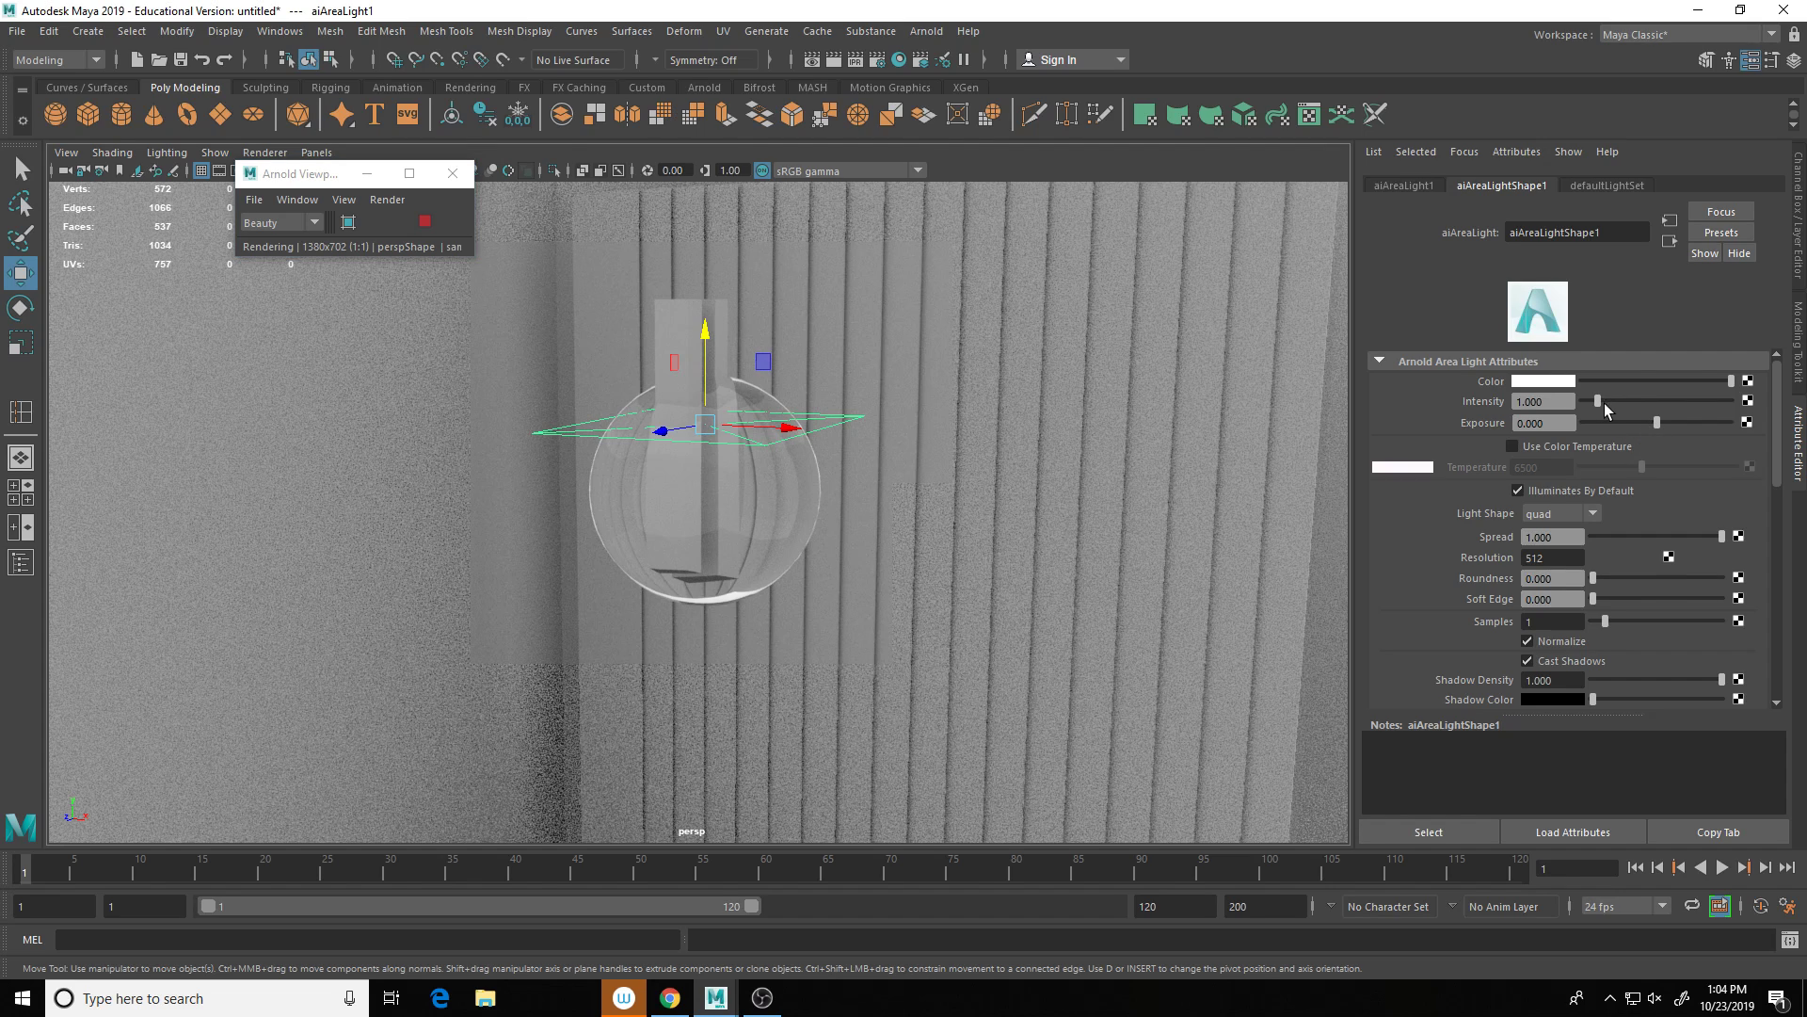
Step: Set the area light to intensity 4.710, exposure 3.105 and a red colour
left_click_drag(1600, 401, 1698, 421)
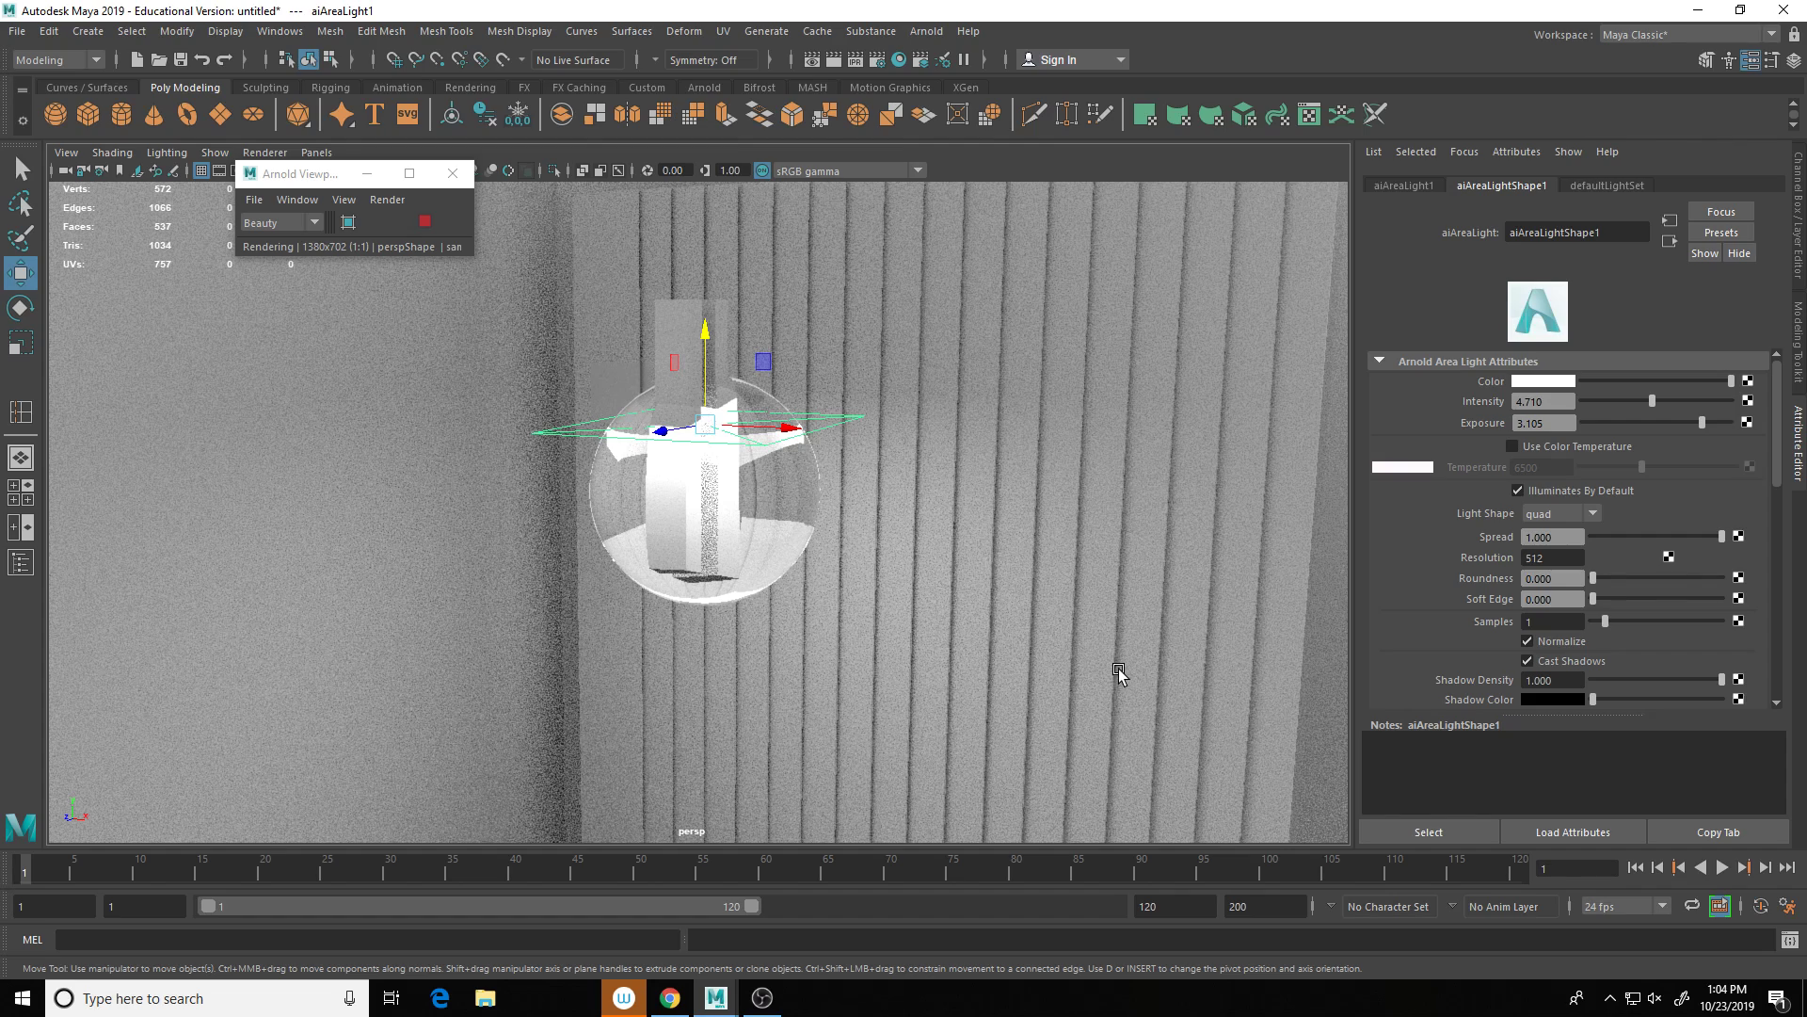
left_click(1544, 381)
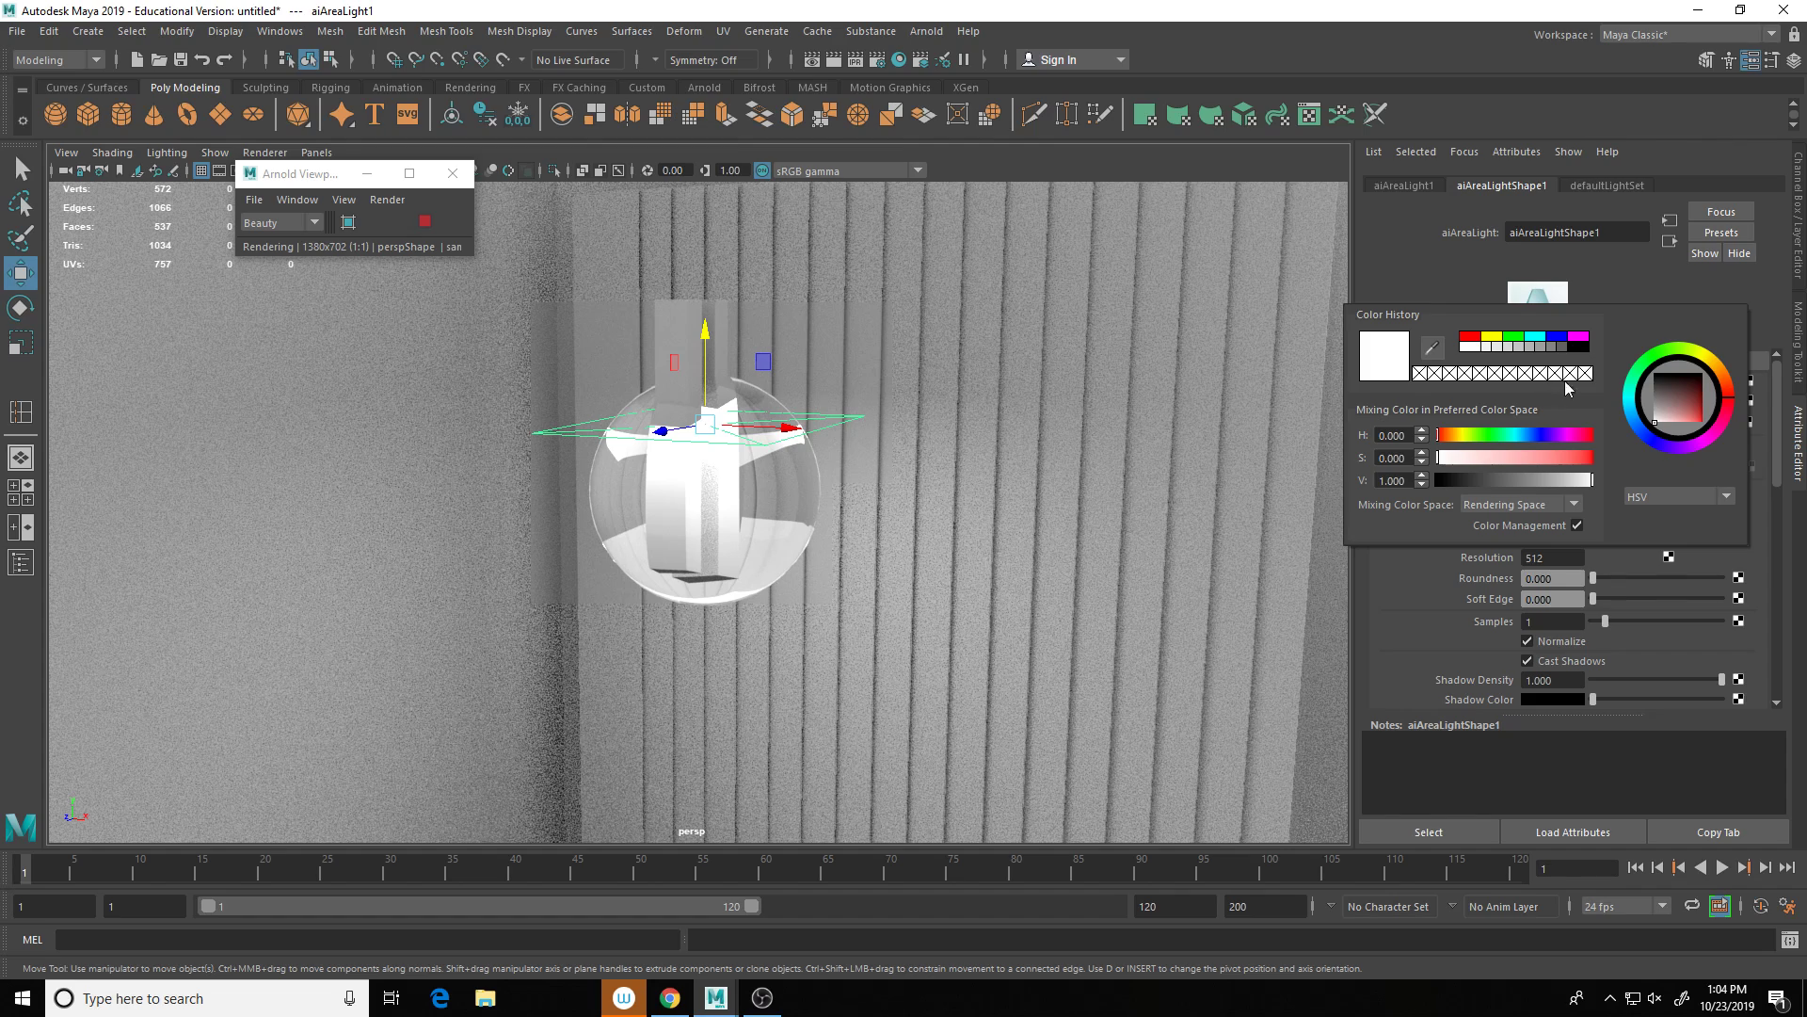
left_click_drag(1727, 404, 1721, 423)
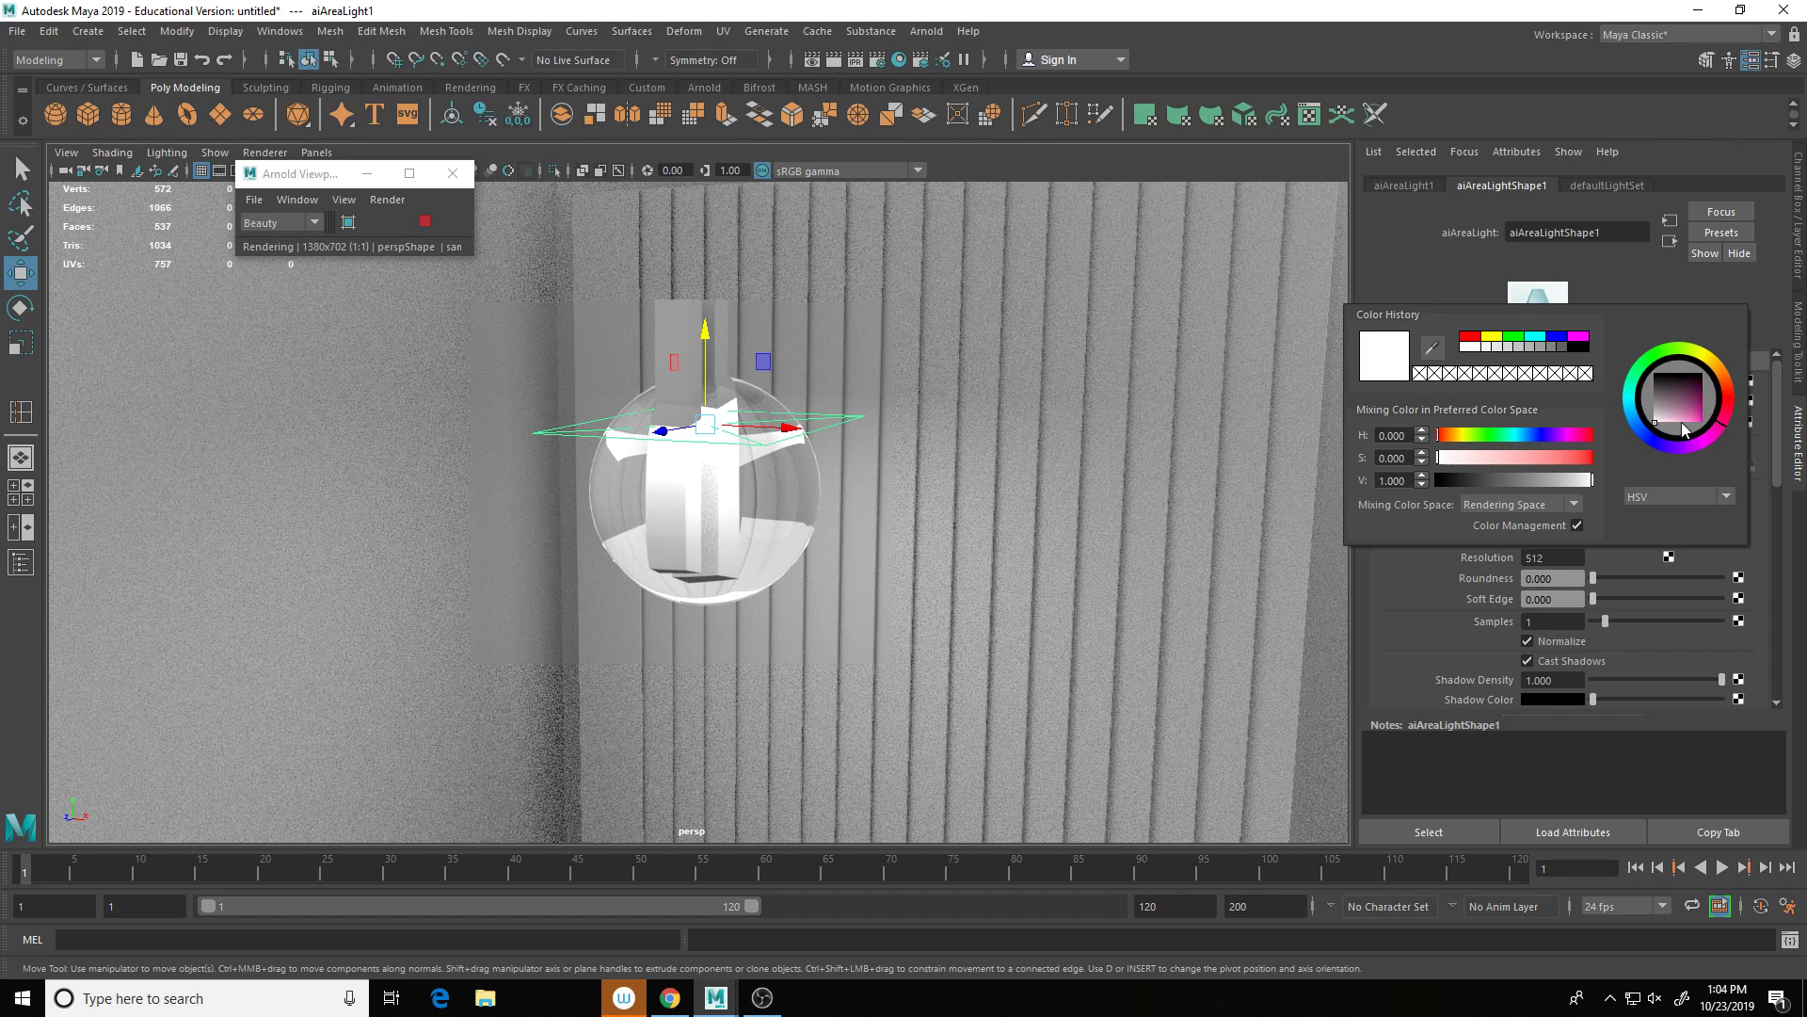
left_click(1469, 336)
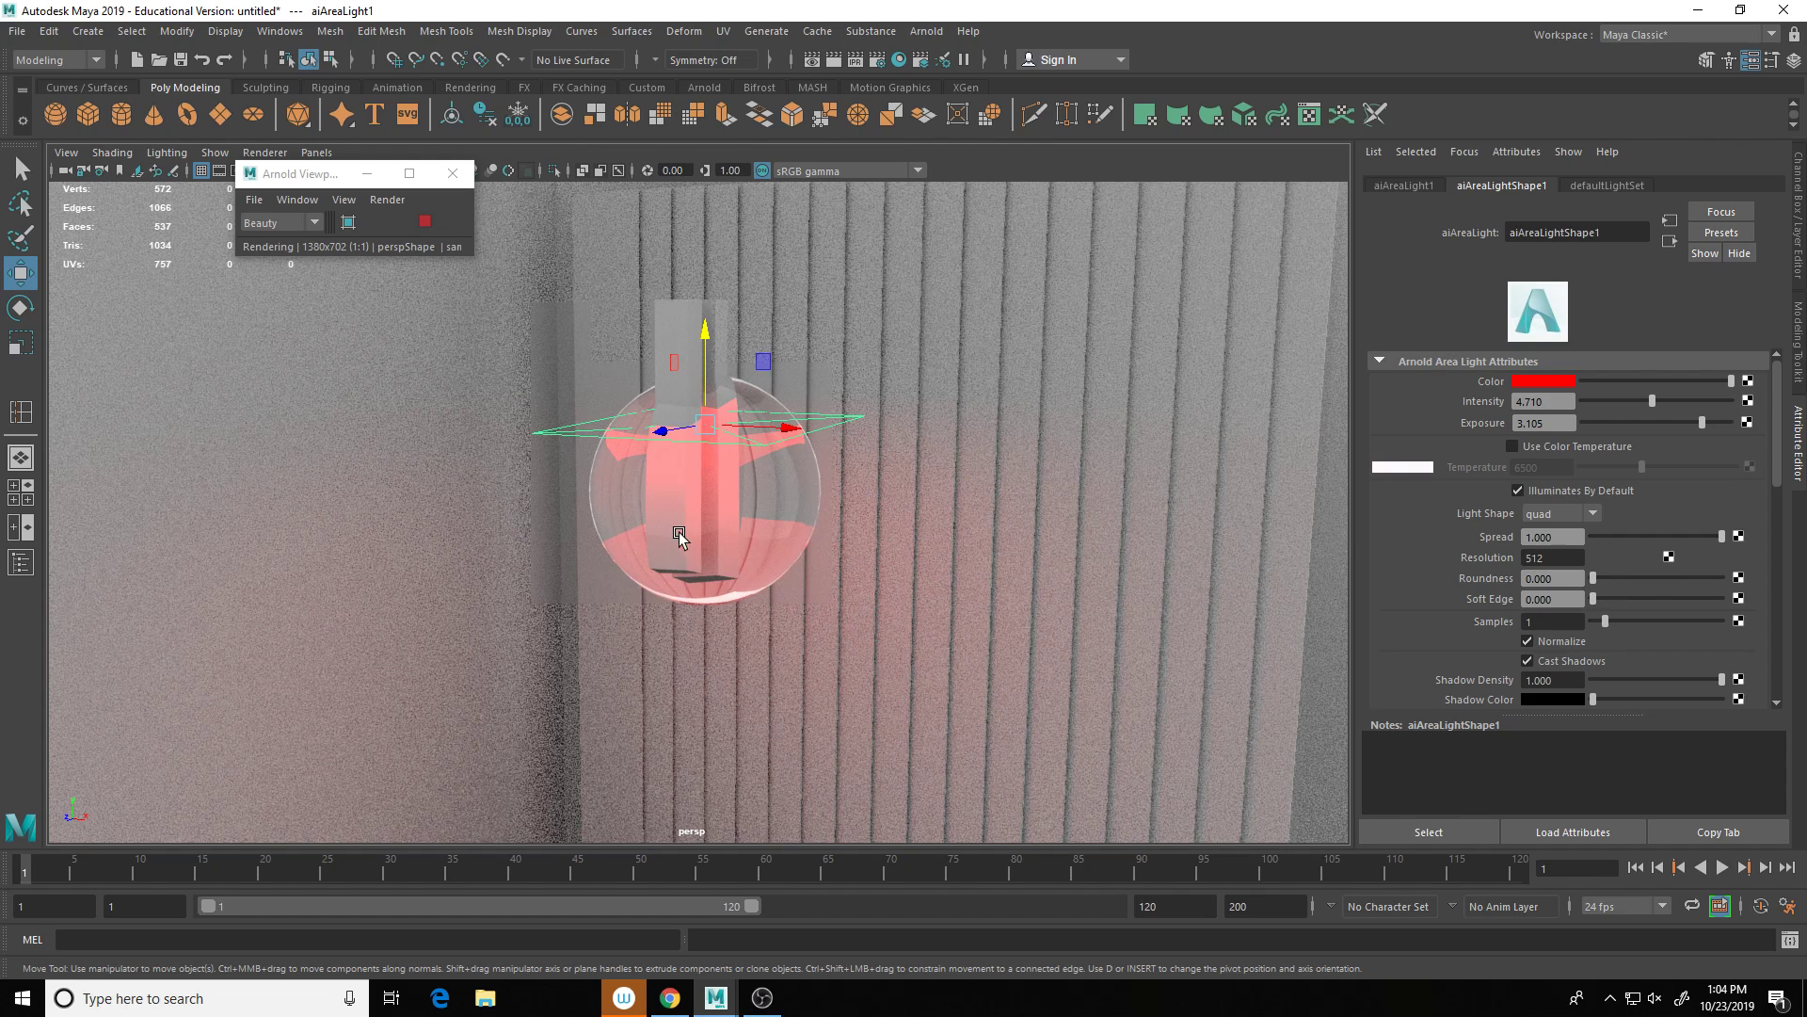
left_click(811, 496)
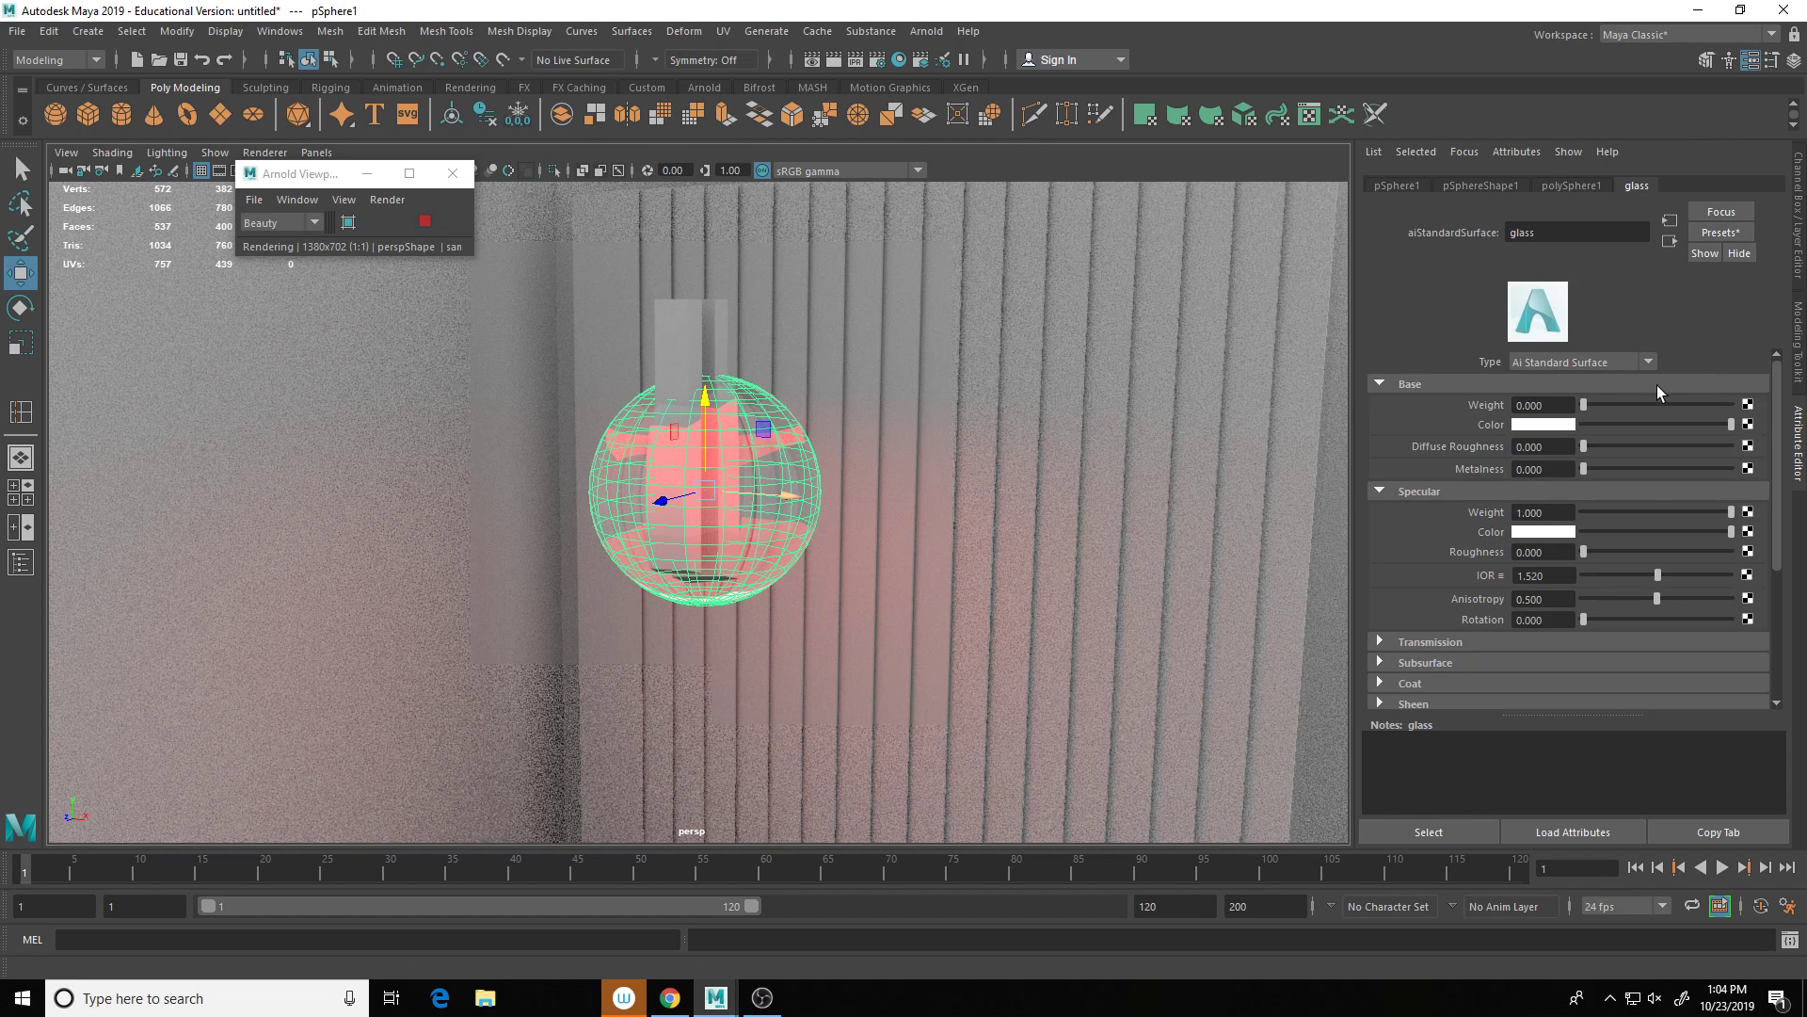
Step: Blend the Glass preset into the bulb's glass material at 75% and stop the live render
left_click(1716, 234)
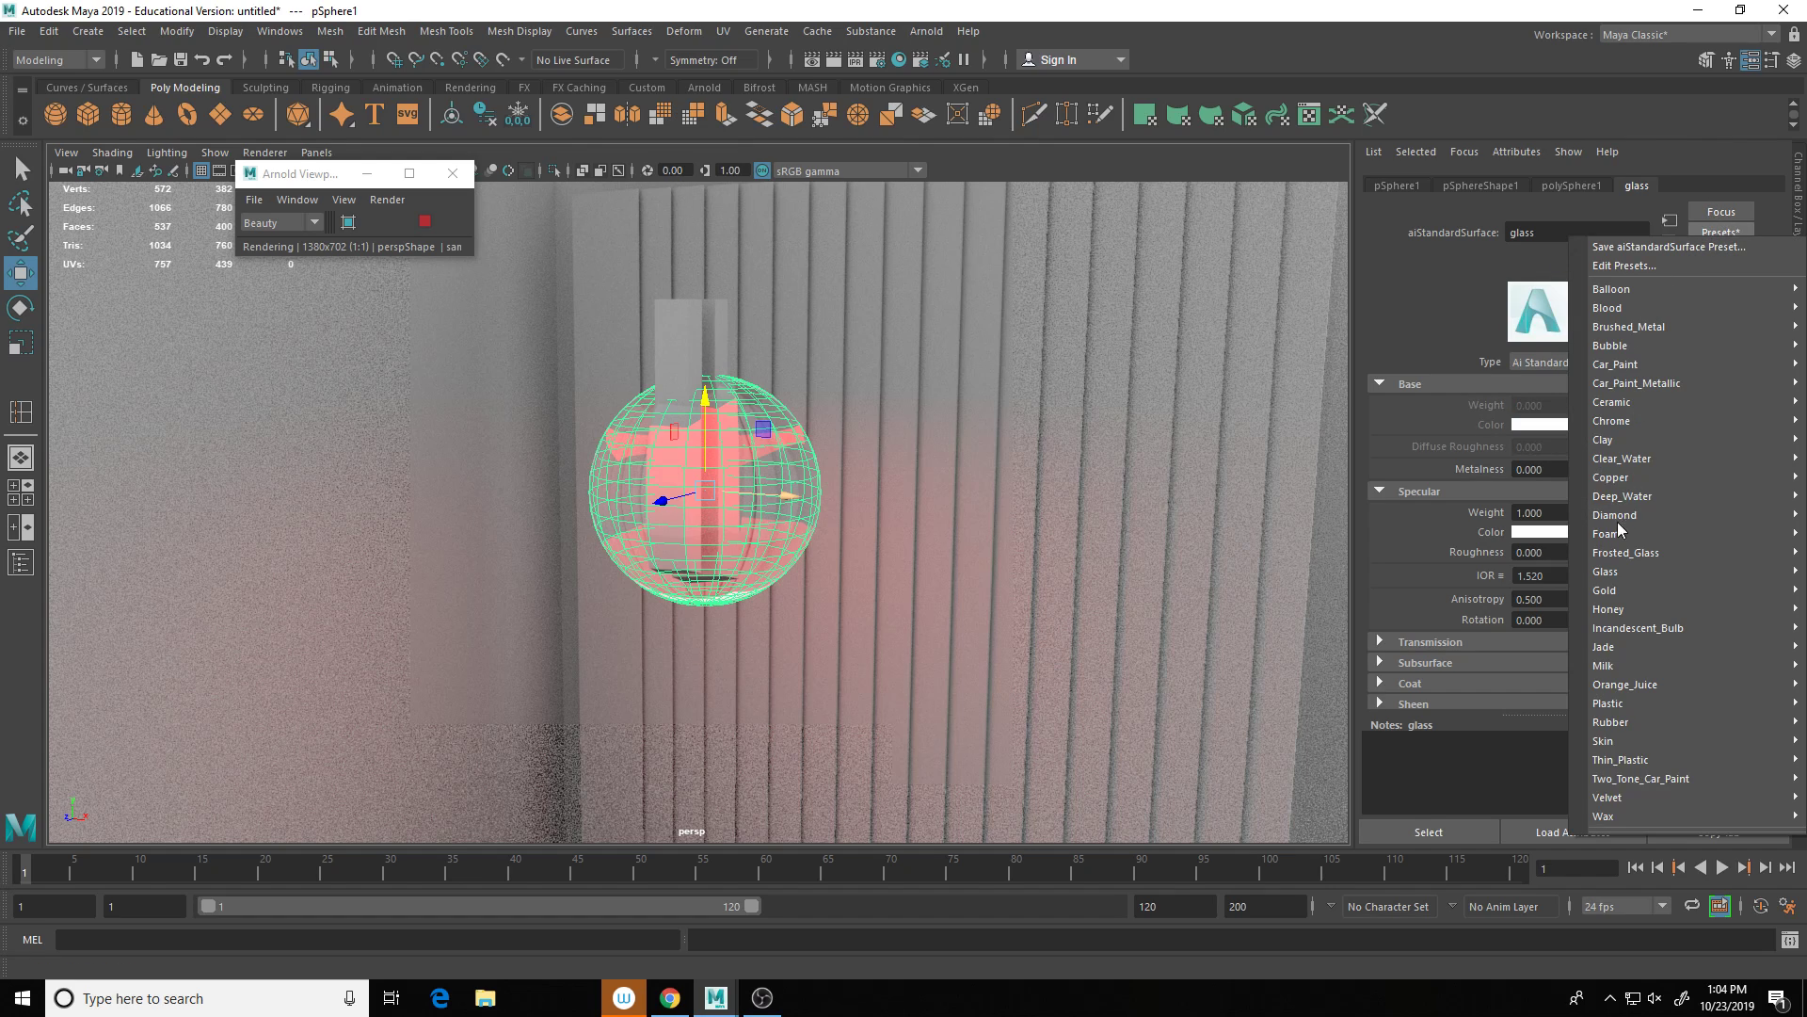
mouse_move(1619, 575)
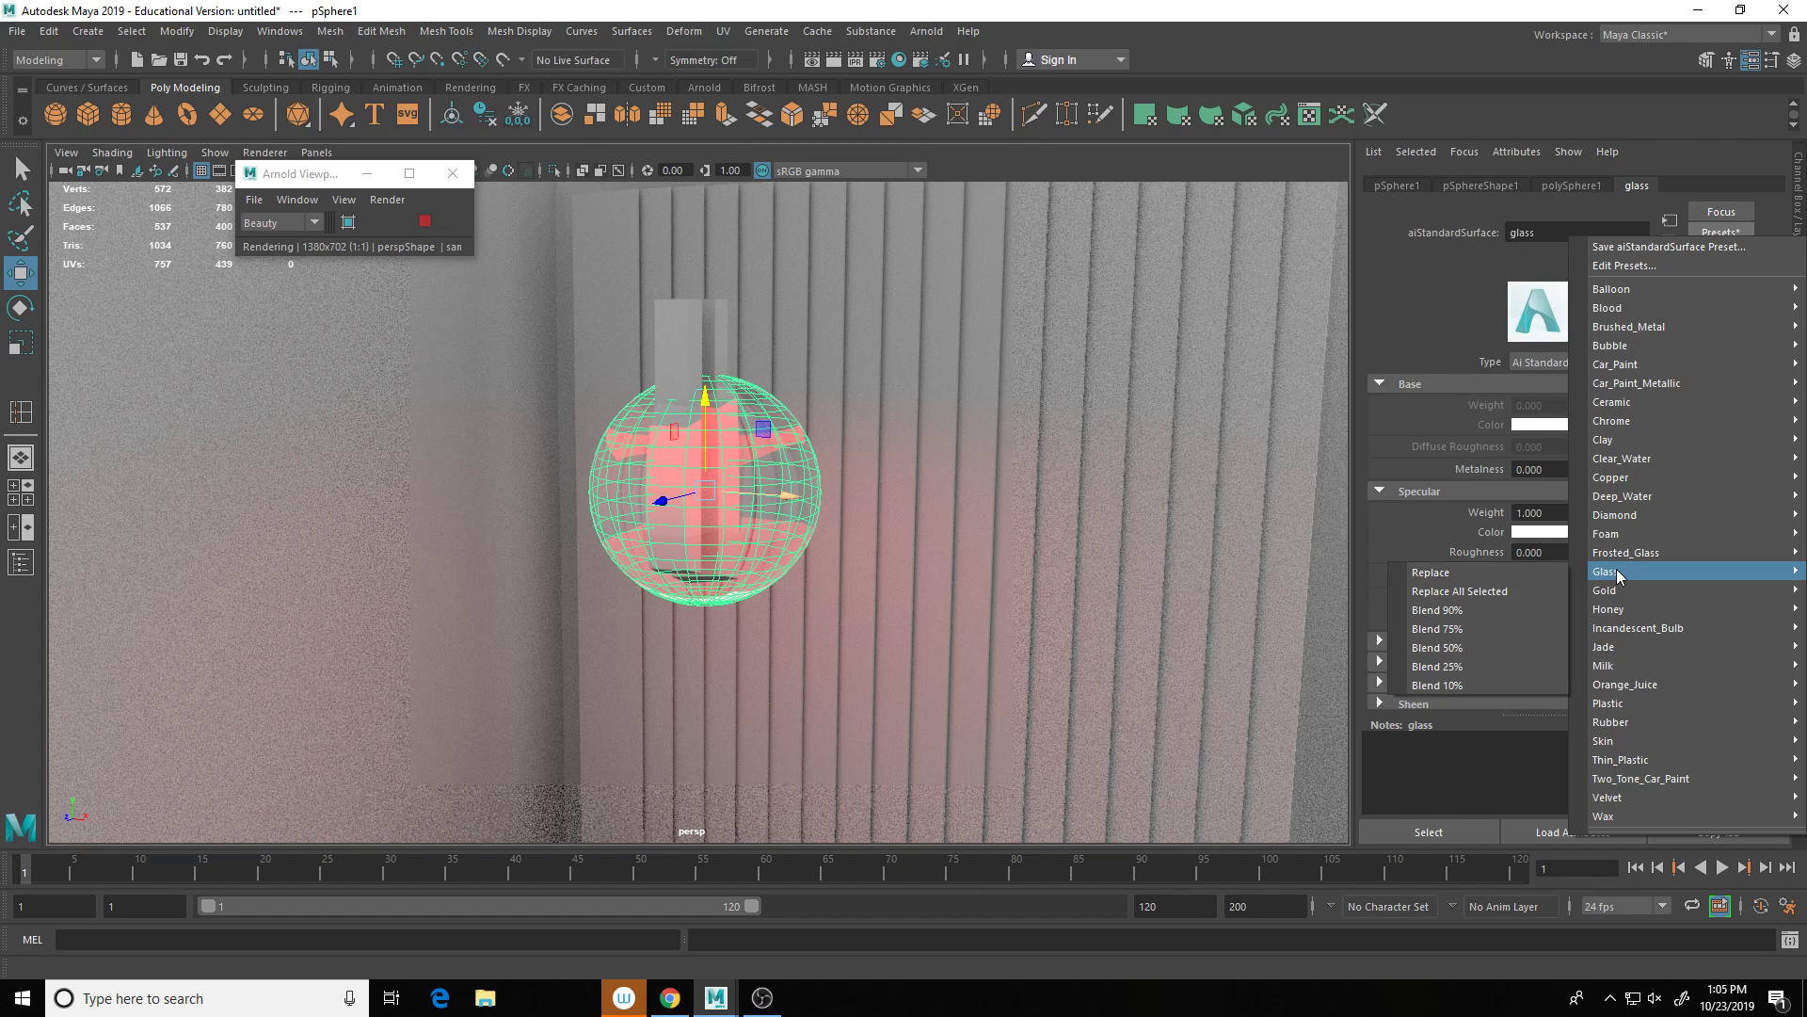
left_click(1445, 630)
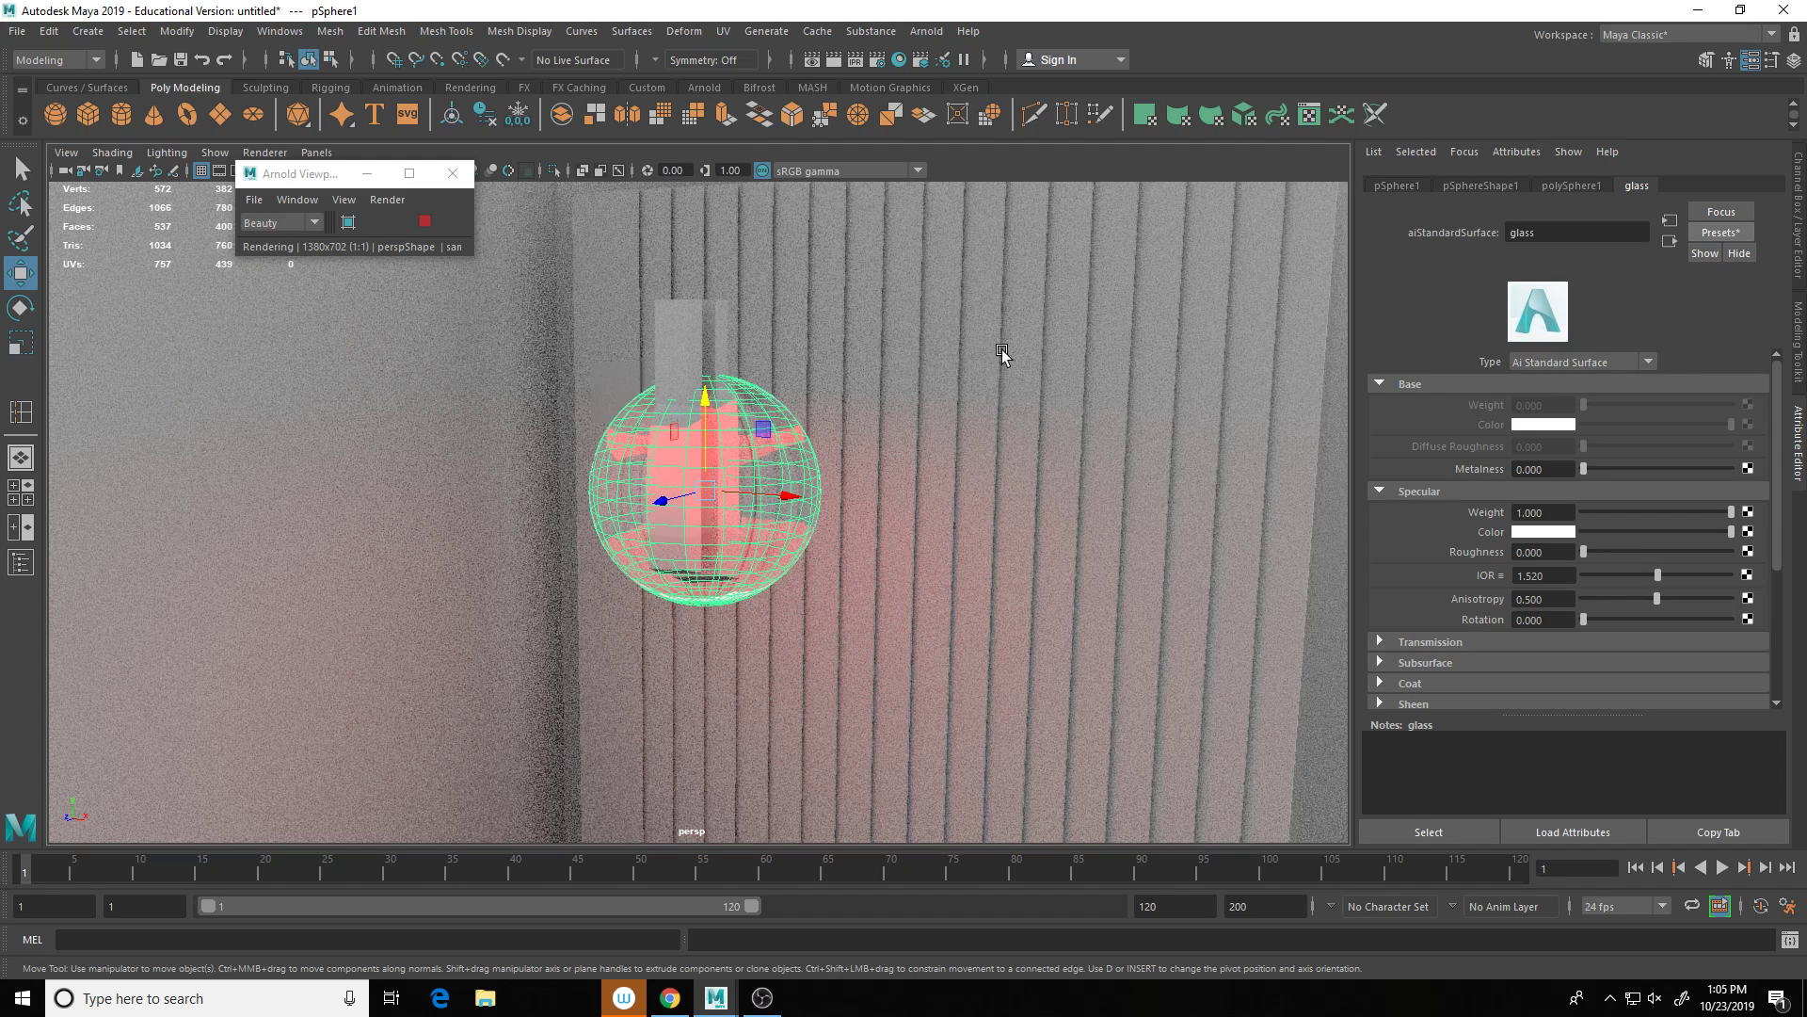
left_click(425, 221)
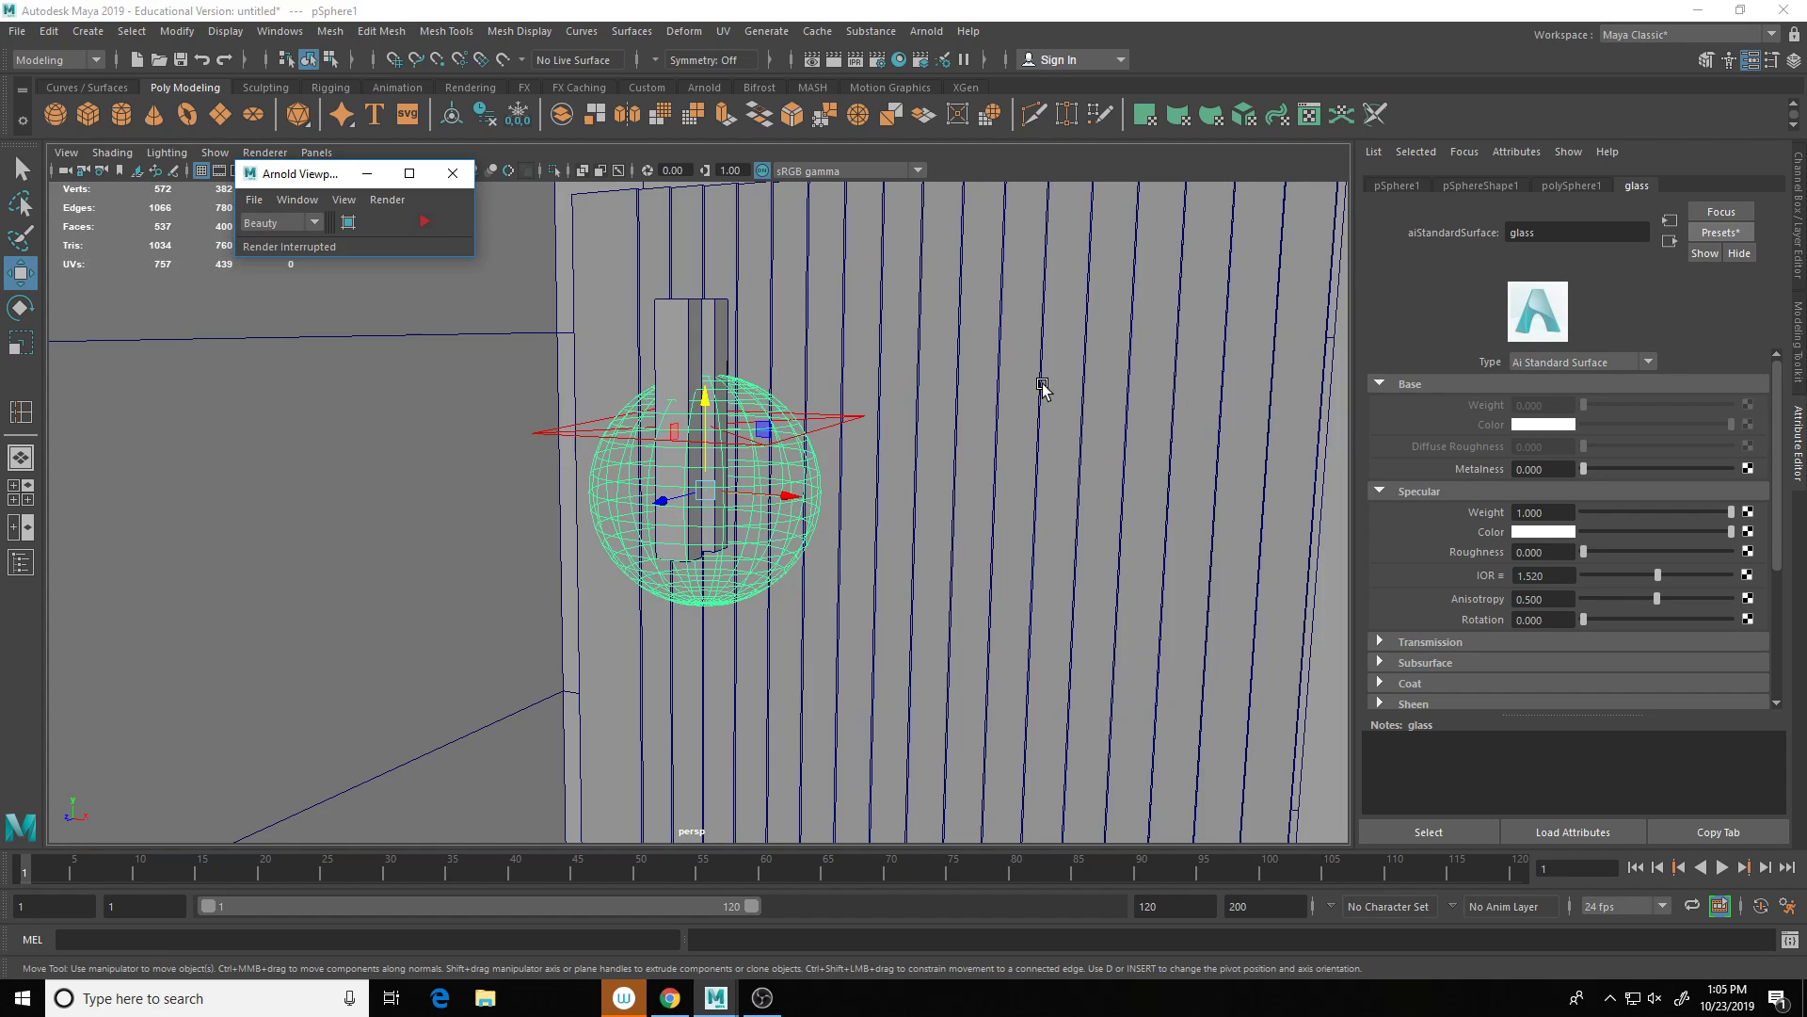
Step: Look down on the room, select a blinds slat, and open Hypershade
scroll(1146, 456, "down", 5)
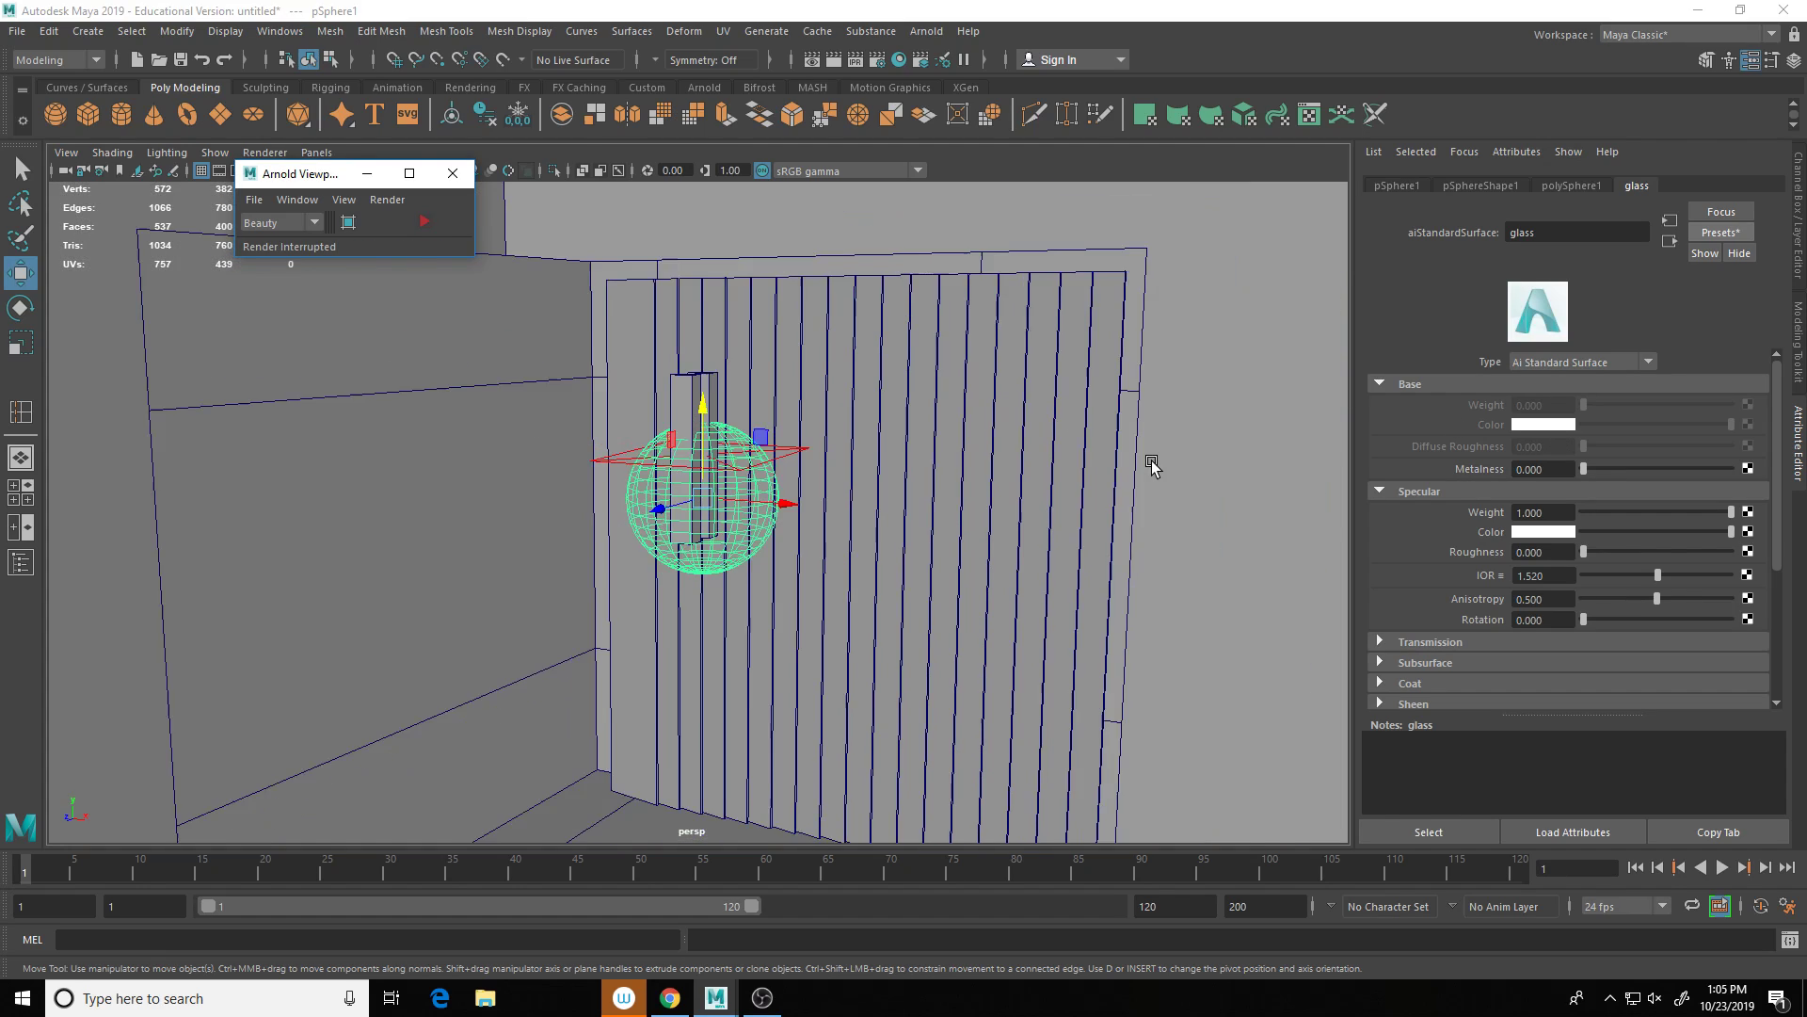
left_click_drag(1120, 458, 1021, 512, "alt")
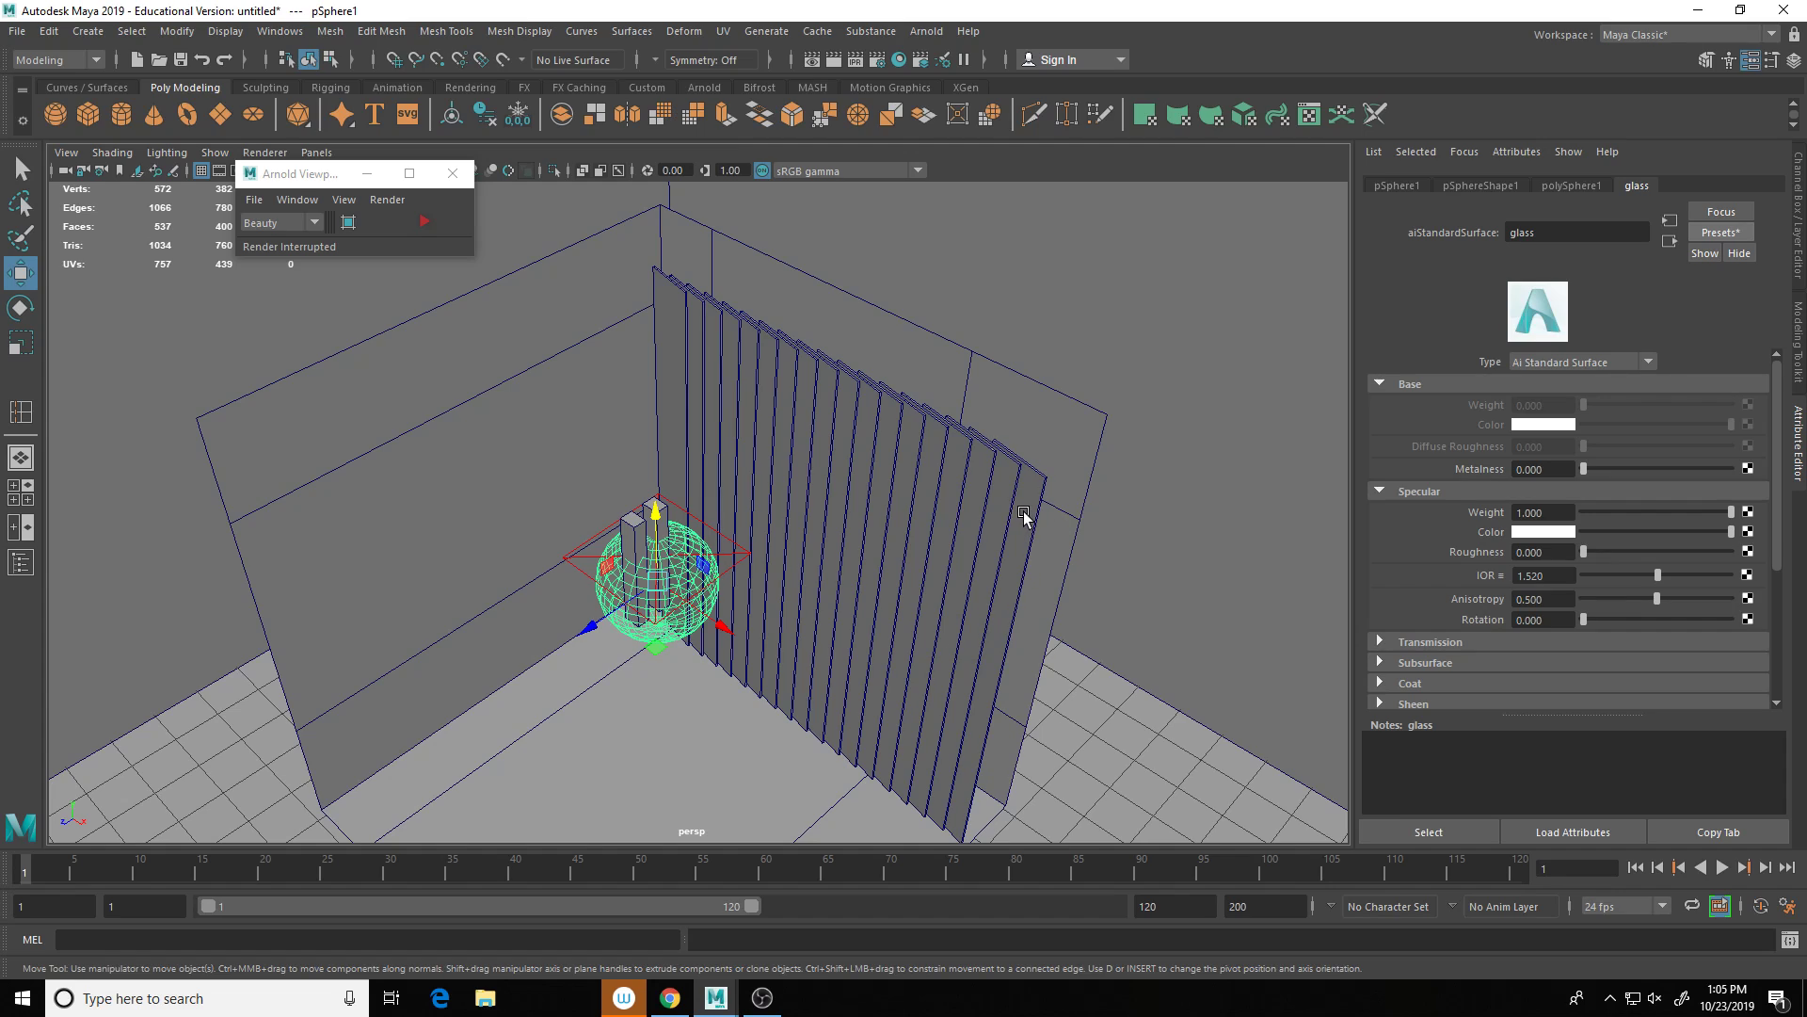
left_click(1006, 521)
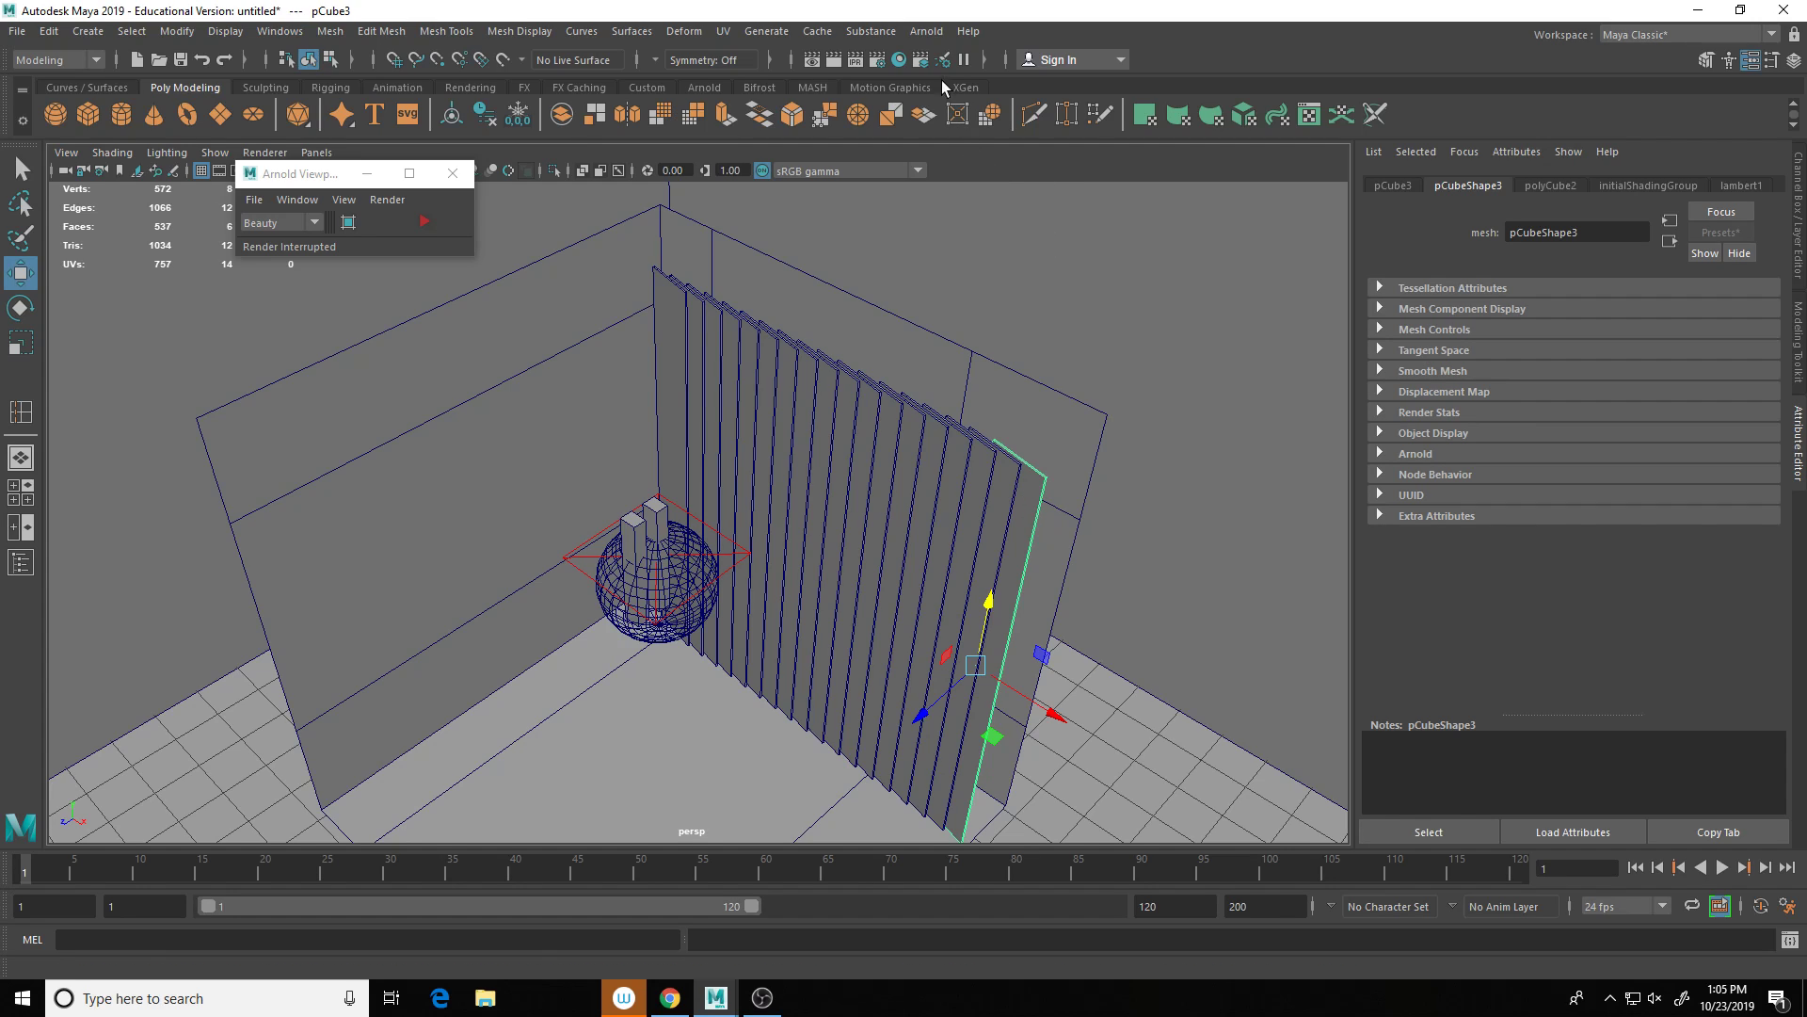
left_click(899, 61)
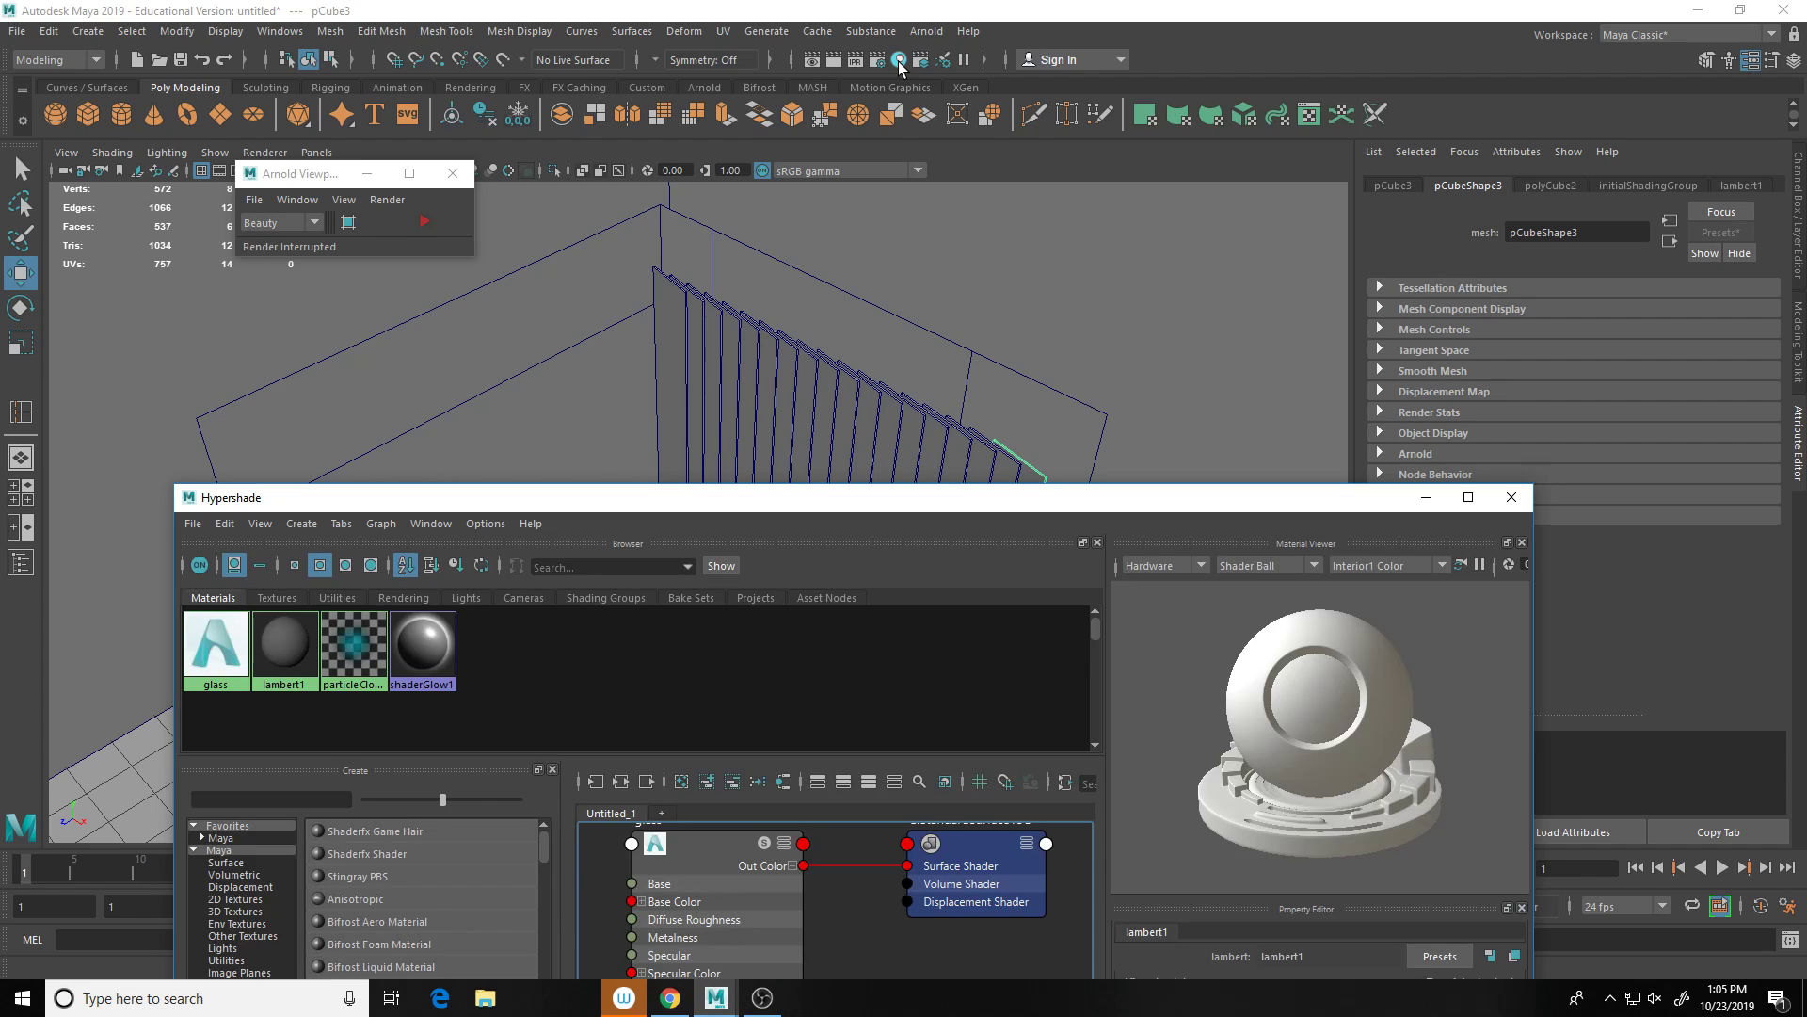
Step: Create a new aiStandardSurface material by searching 'sta' in Hypershade's Create panel
left_click_drag(1018, 500, 1054, 106)
scroll(998, 612, "down", 4)
scroll(996, 607, "up", 1)
middle_click_drag(996, 608, 896, 544, "alt")
scroll(896, 544, "up", 3)
scroll(891, 544, "down", 4)
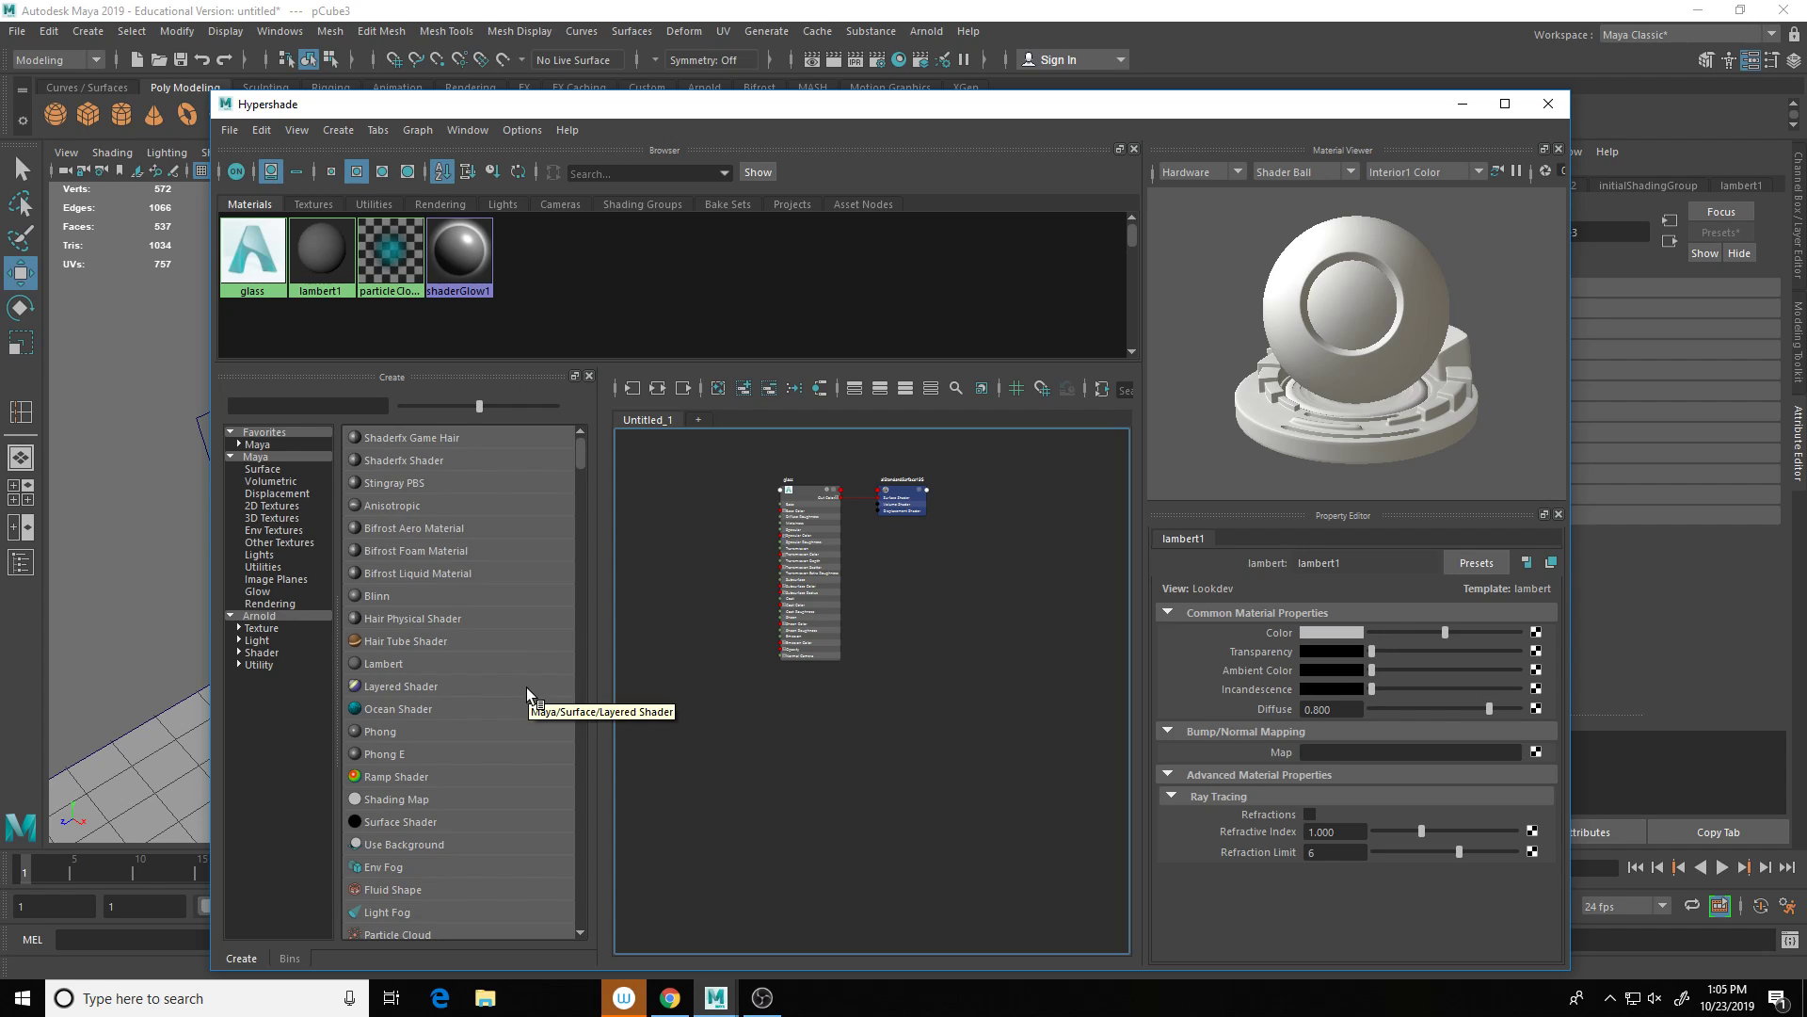
left_click(312, 408)
type("sta")
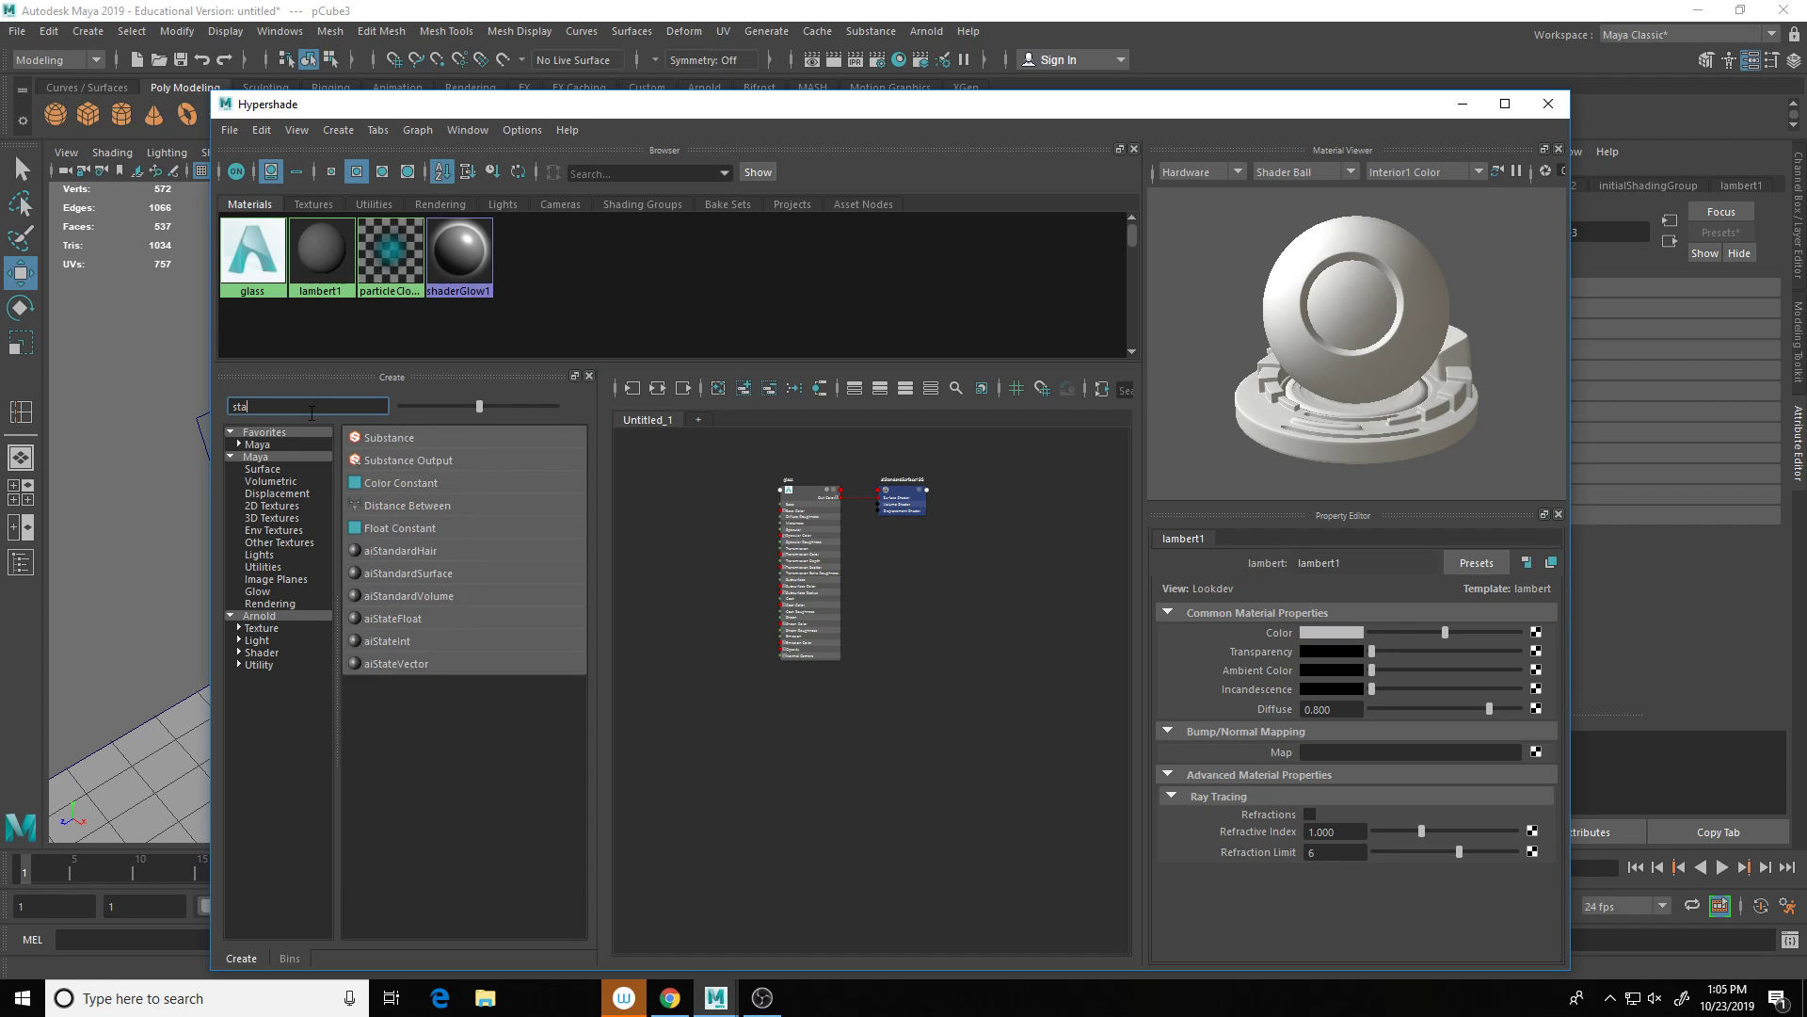
left_click(438, 574)
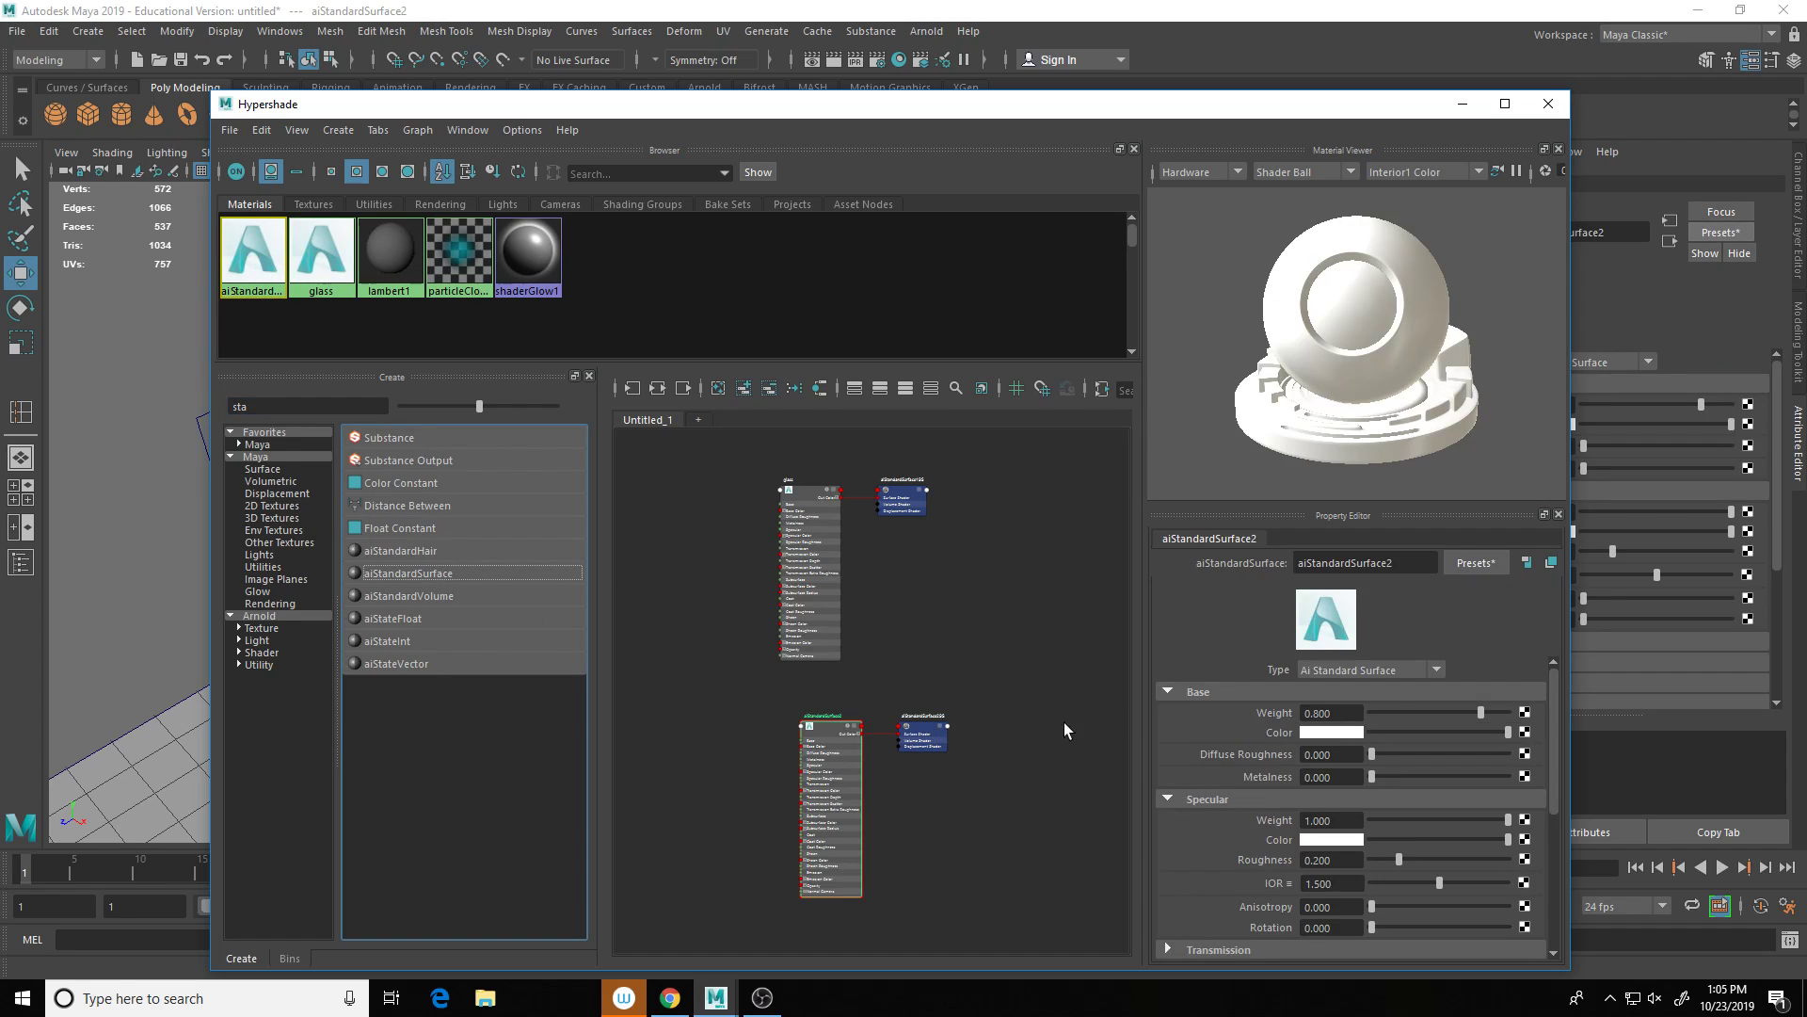
Step: Give the new material a grey base colour and rename it blinds
left_click(1346, 731)
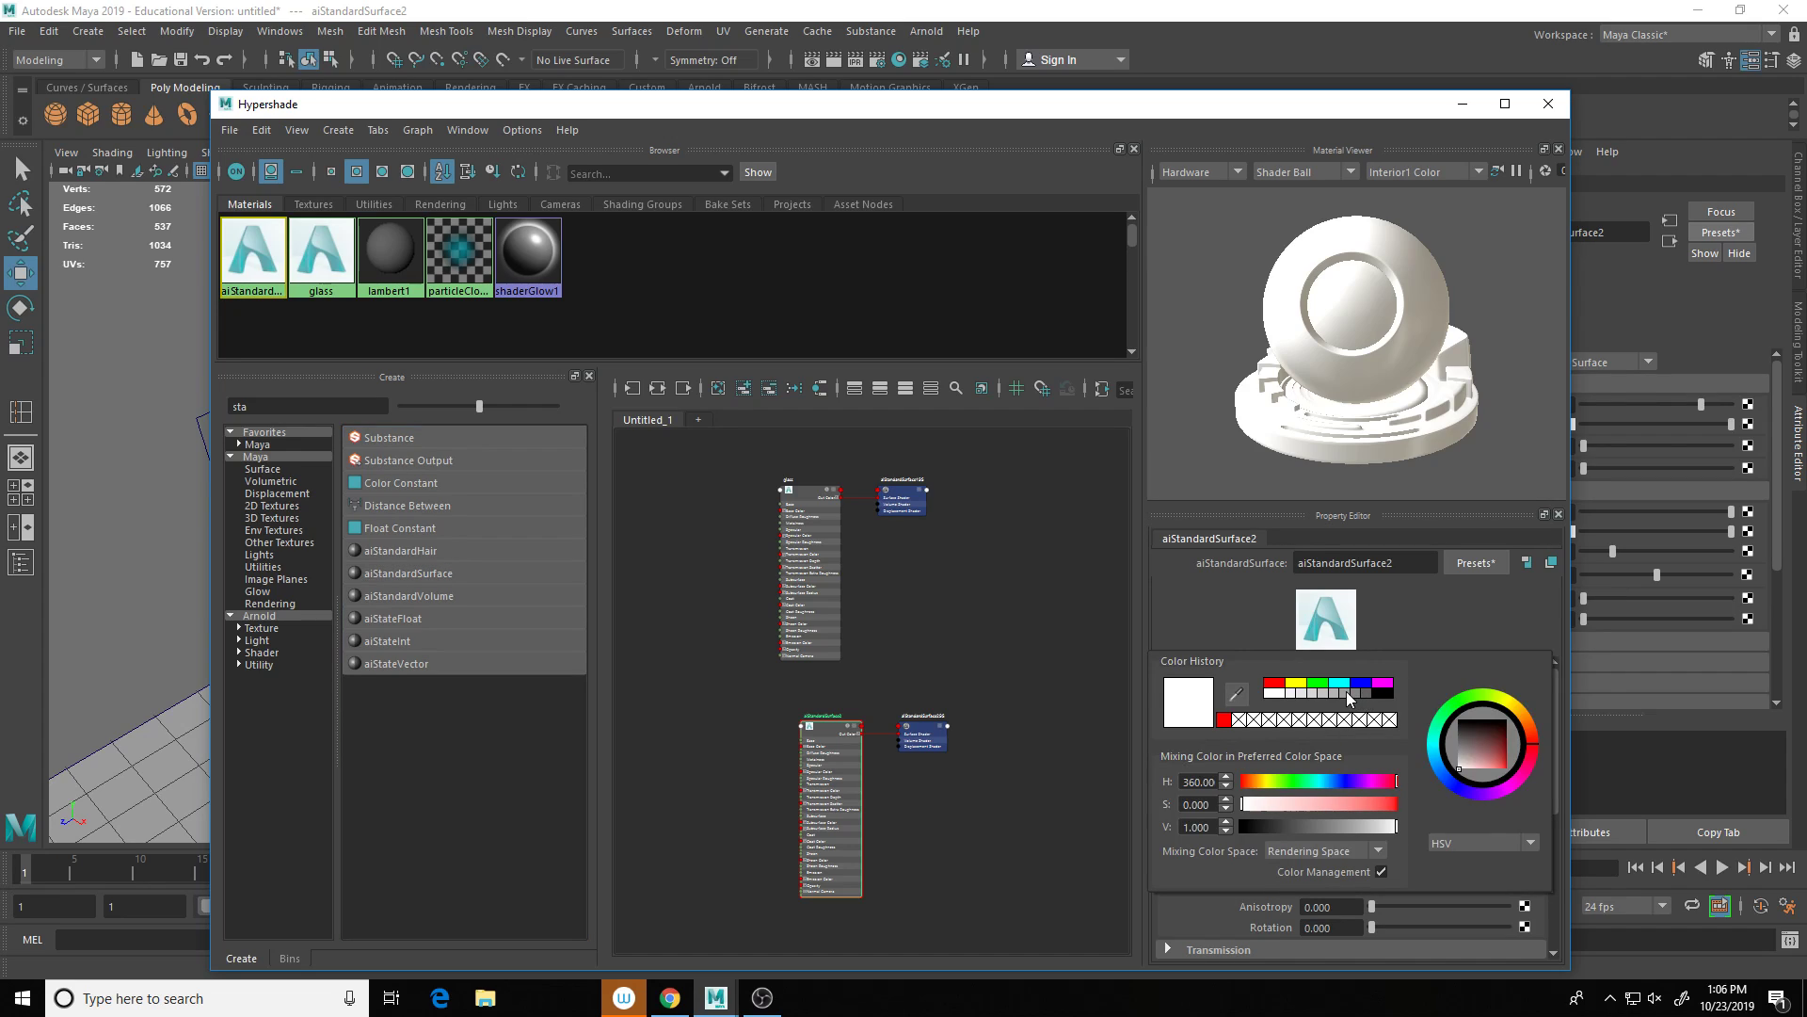
left_click(1351, 695)
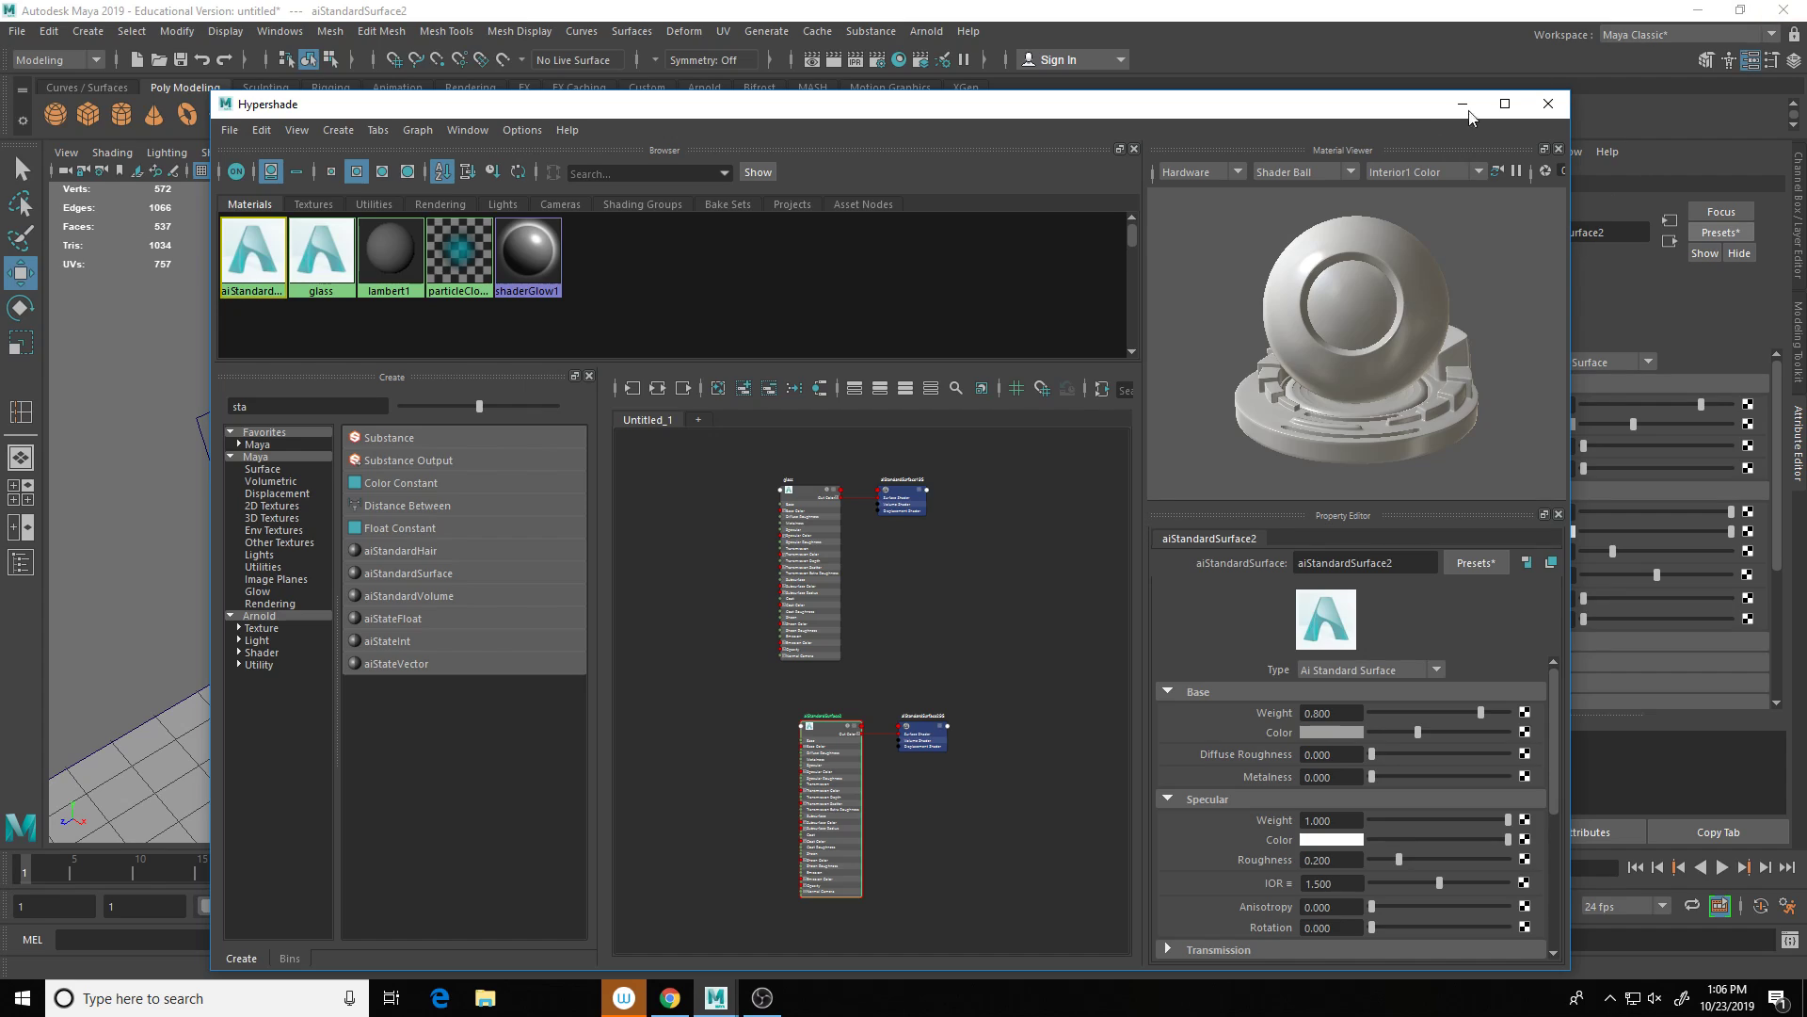
double_click(1383, 562)
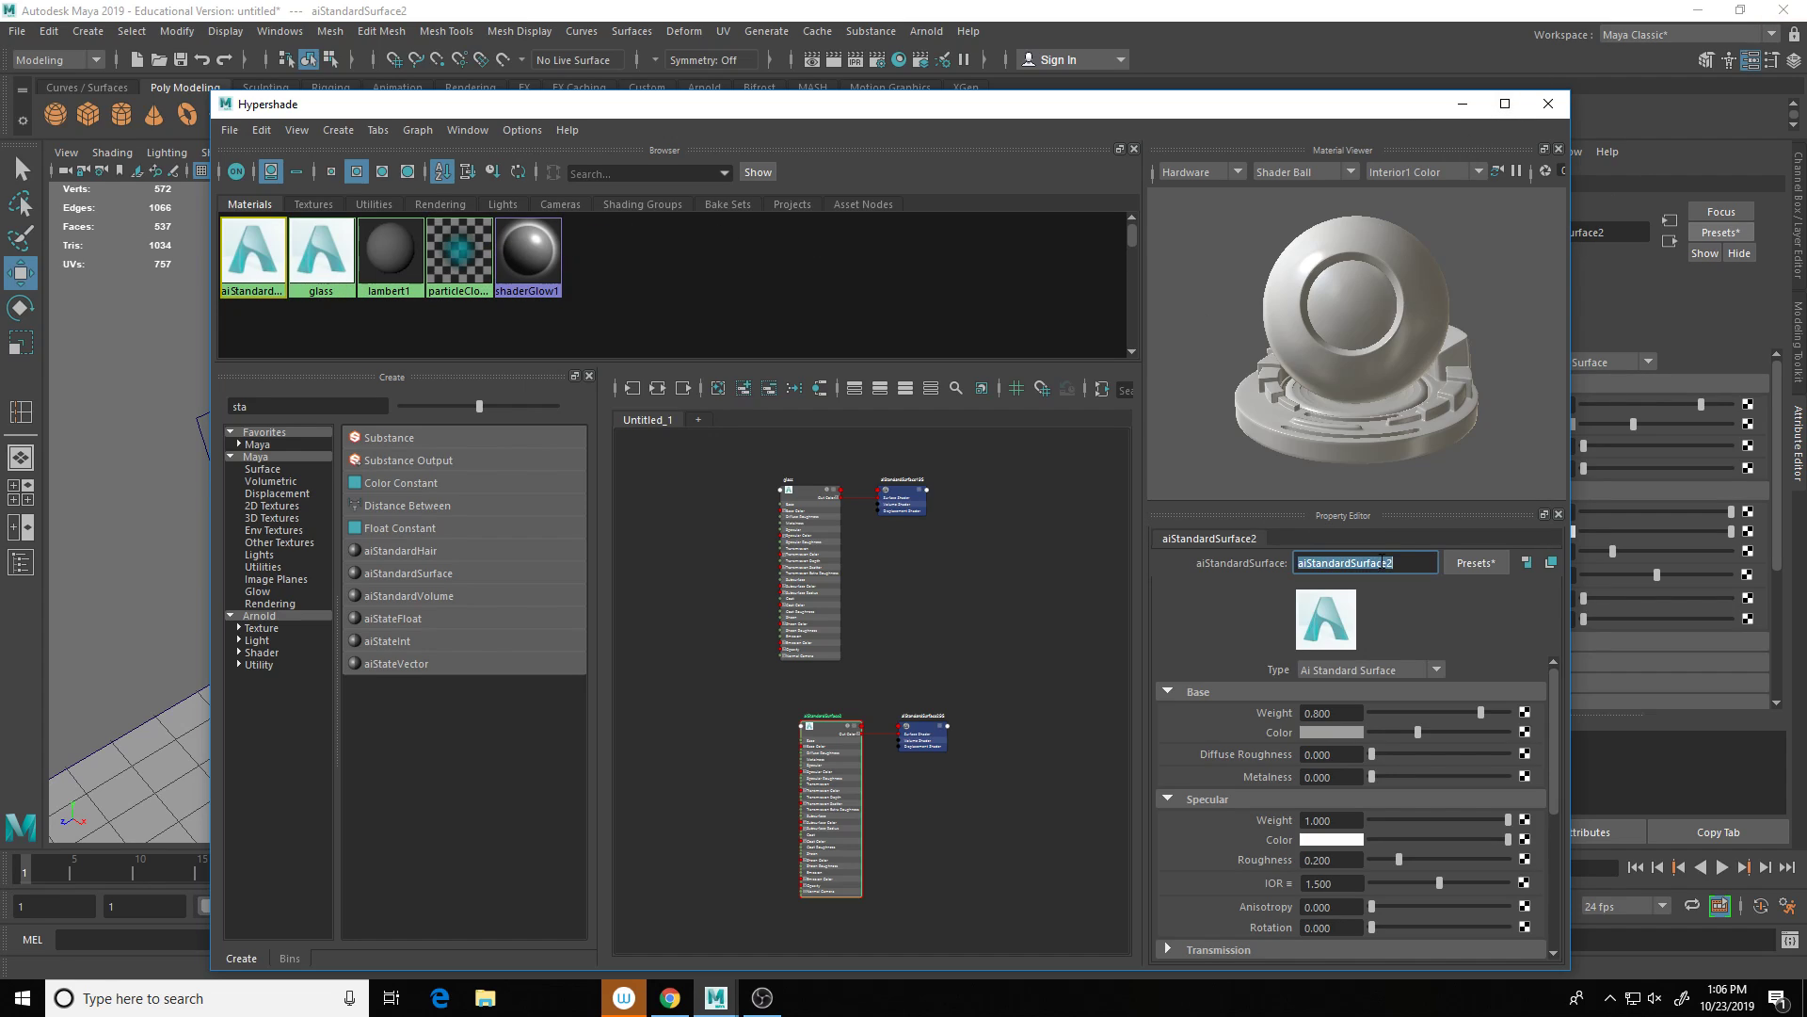
type("blinds")
key("Return")
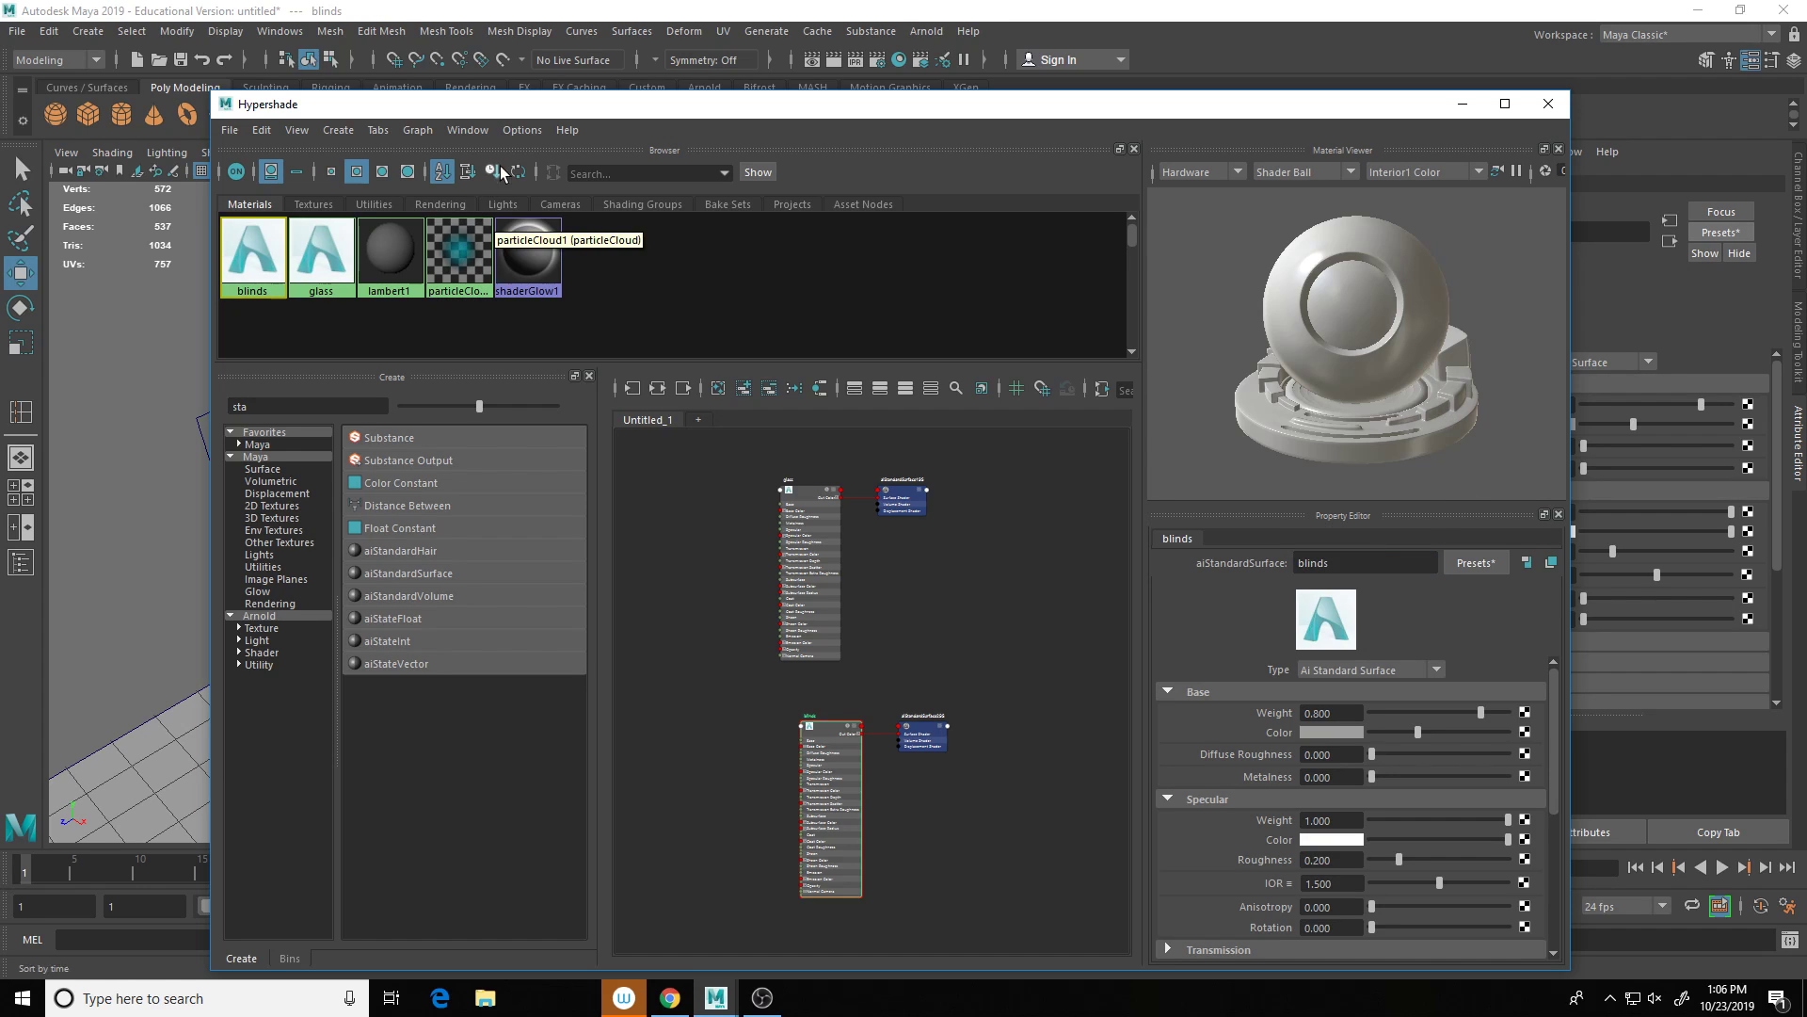
left_click_drag(529, 110, 912, 595)
Step: Select all seventeen blind slats and combine them into a single mesh
left_click(1035, 479)
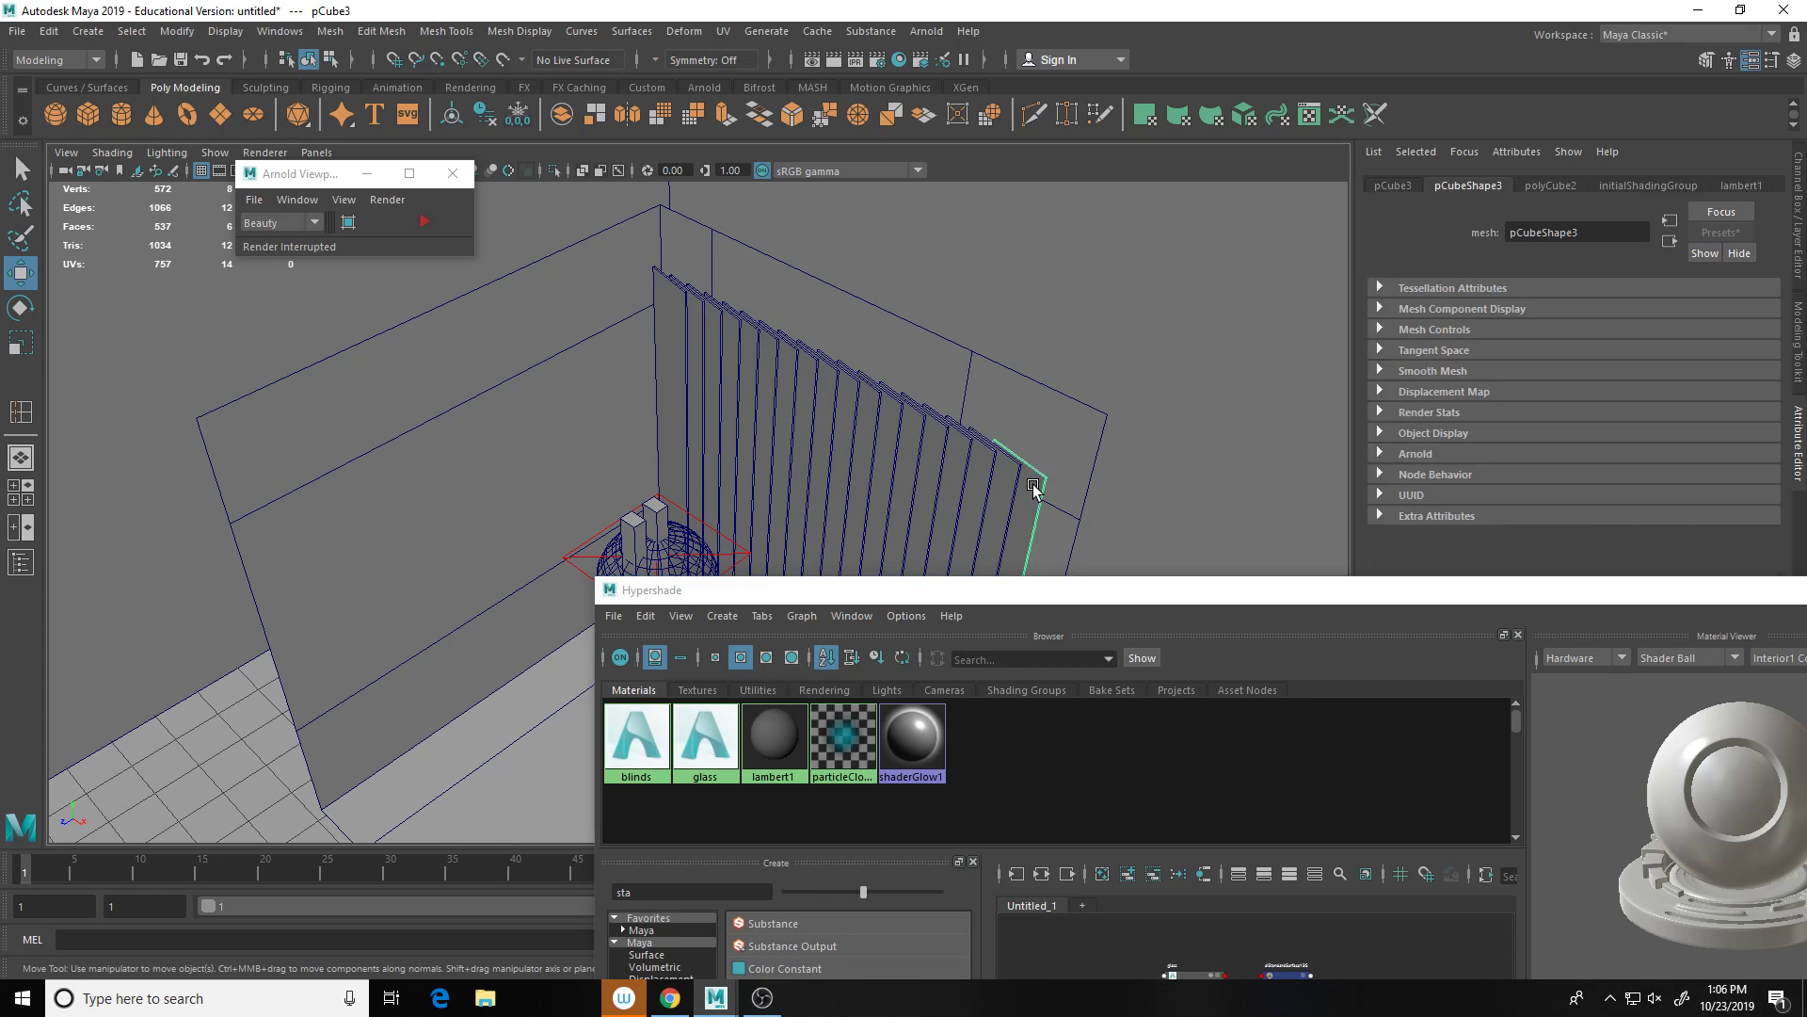
left_click(979, 478)
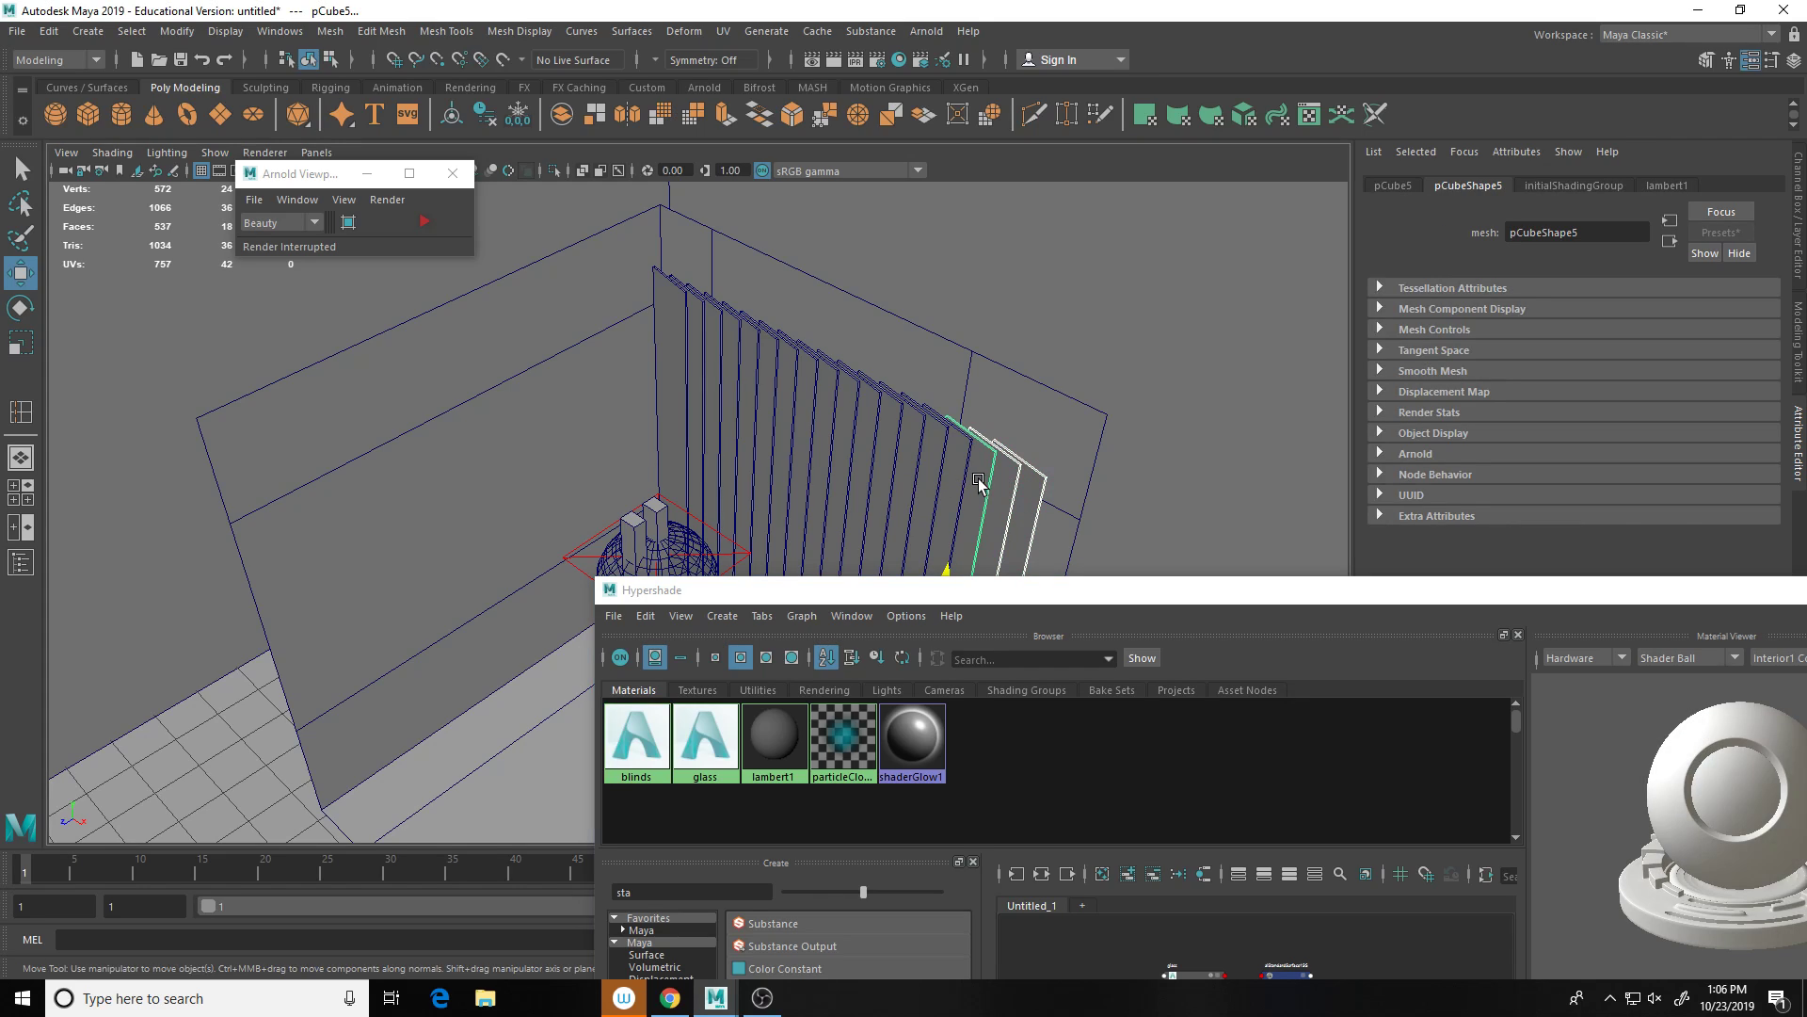
left_click(941, 469)
left_click(926, 458)
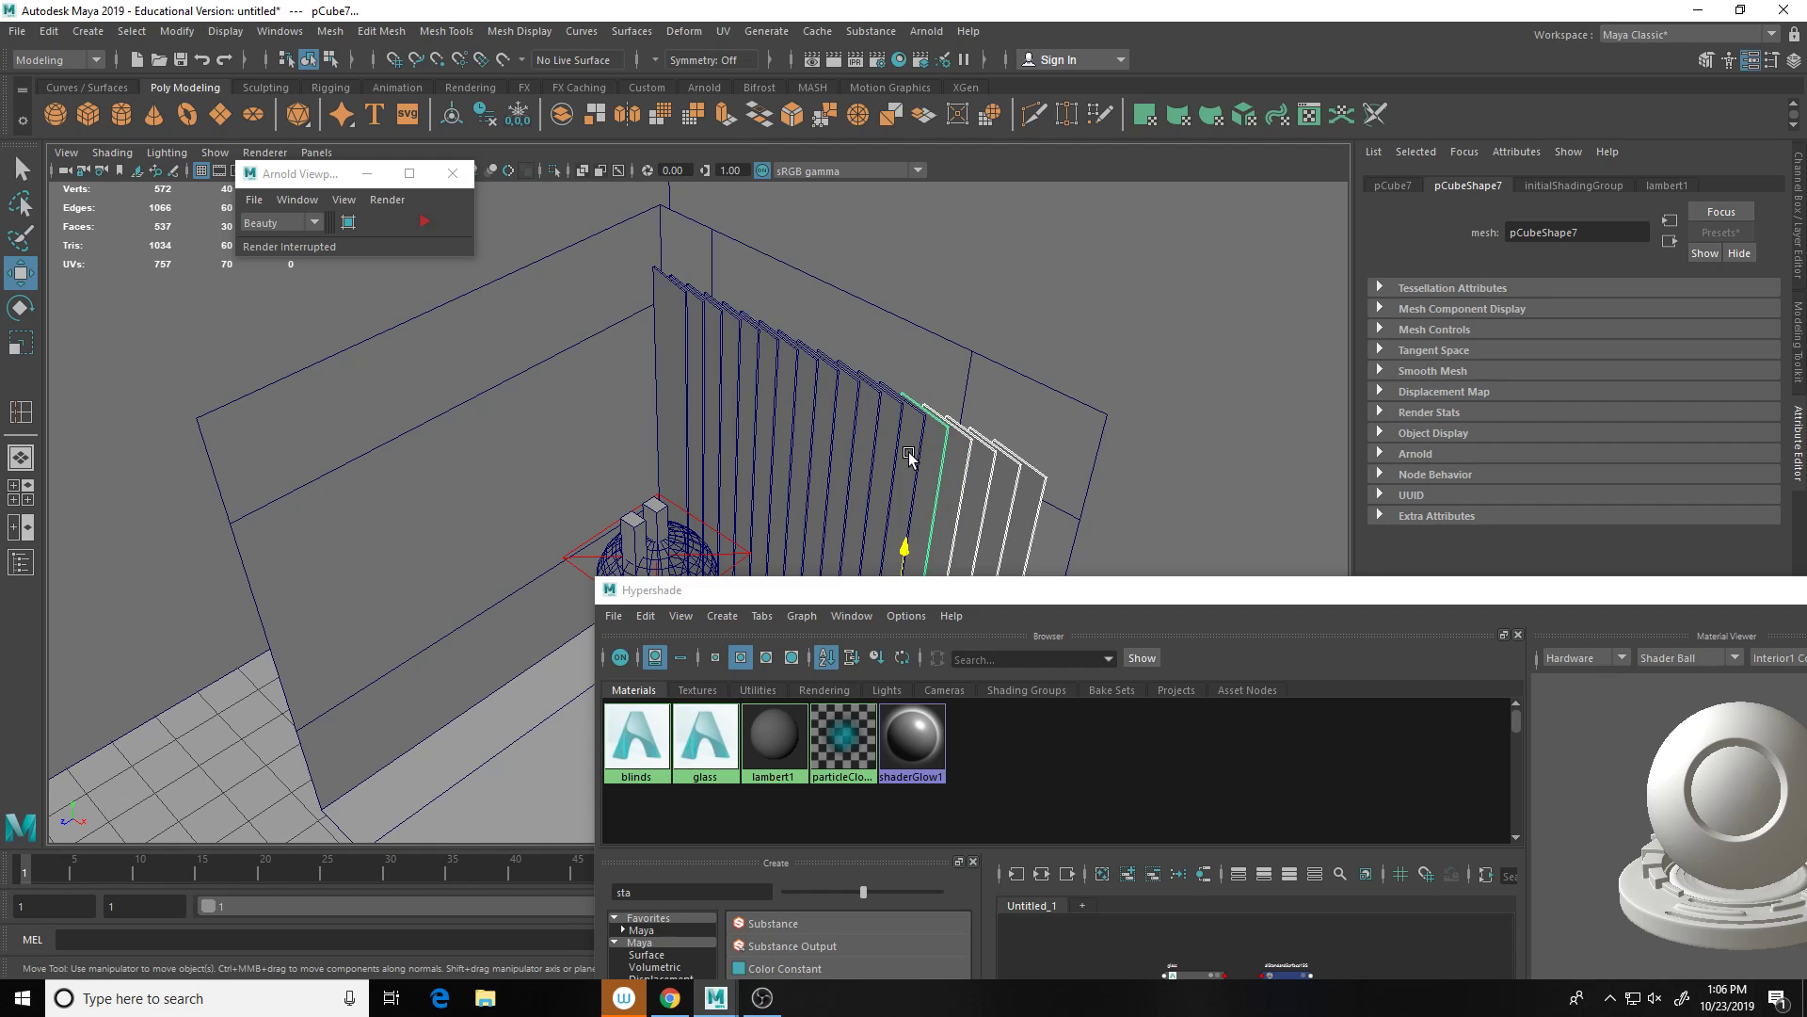
left_click(899, 455)
left_click(886, 443)
left_click(864, 432)
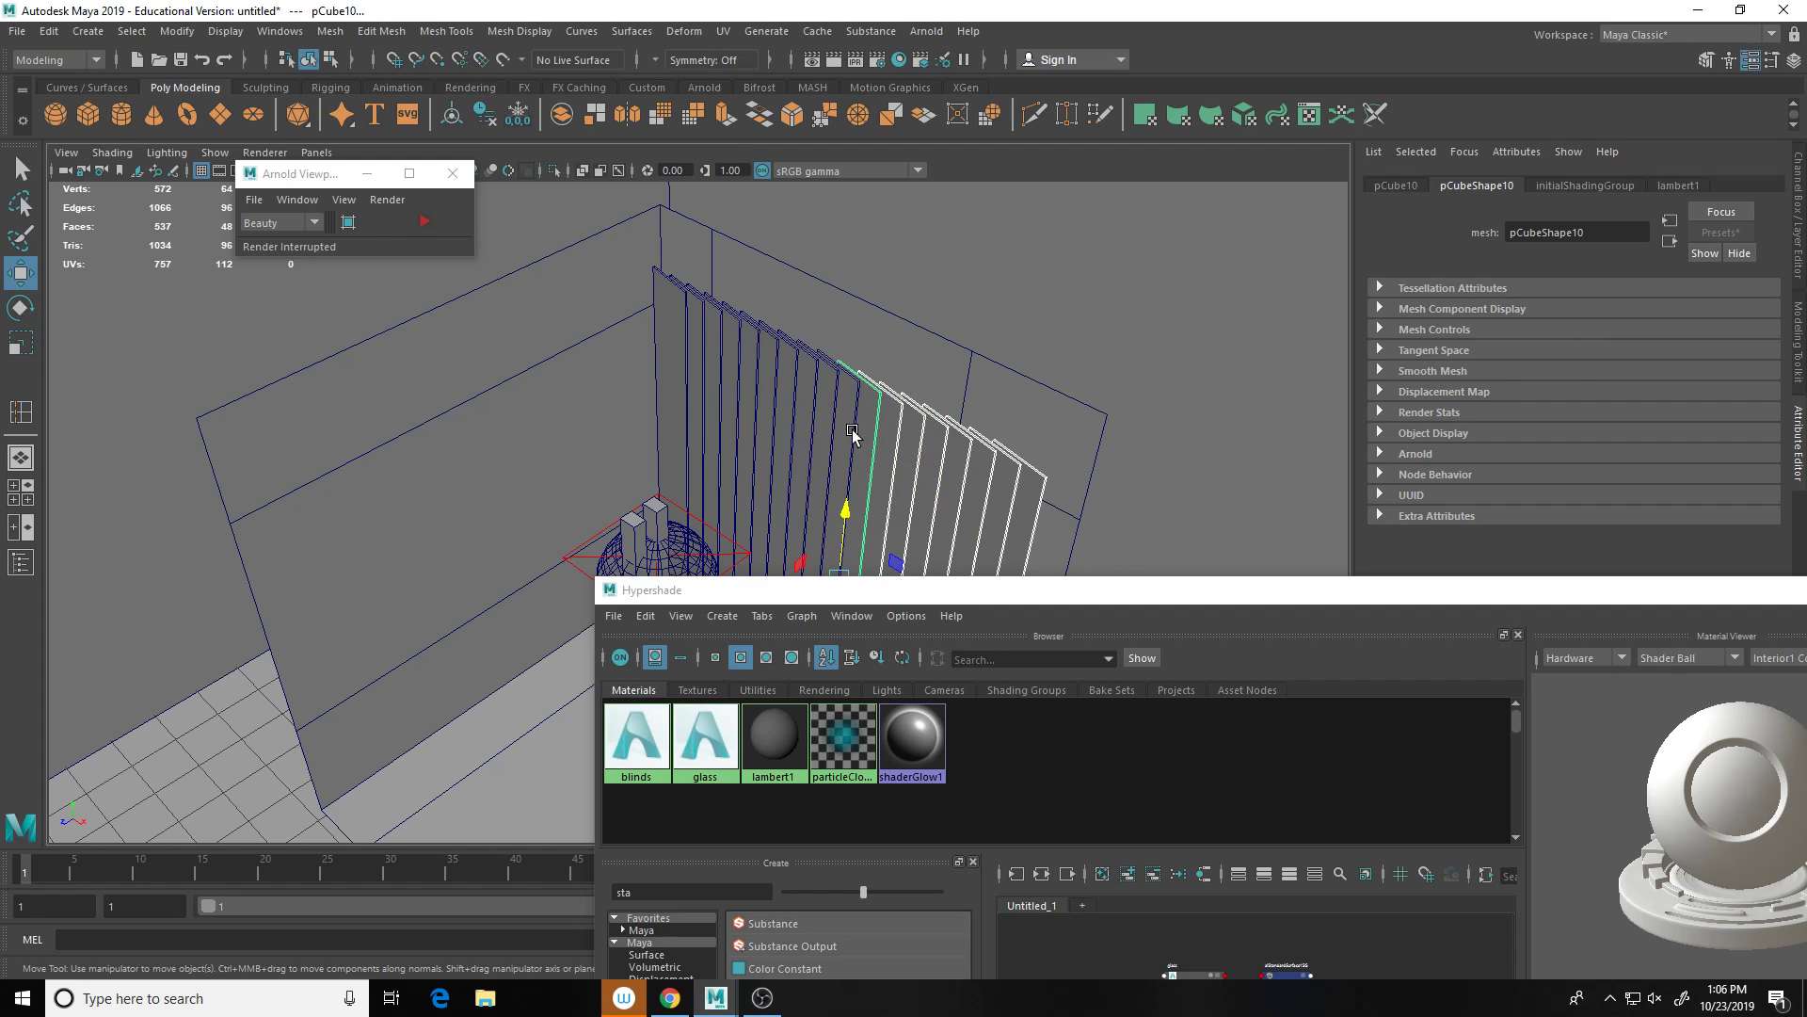
left_click(838, 428)
left_click(814, 419)
left_click(801, 418)
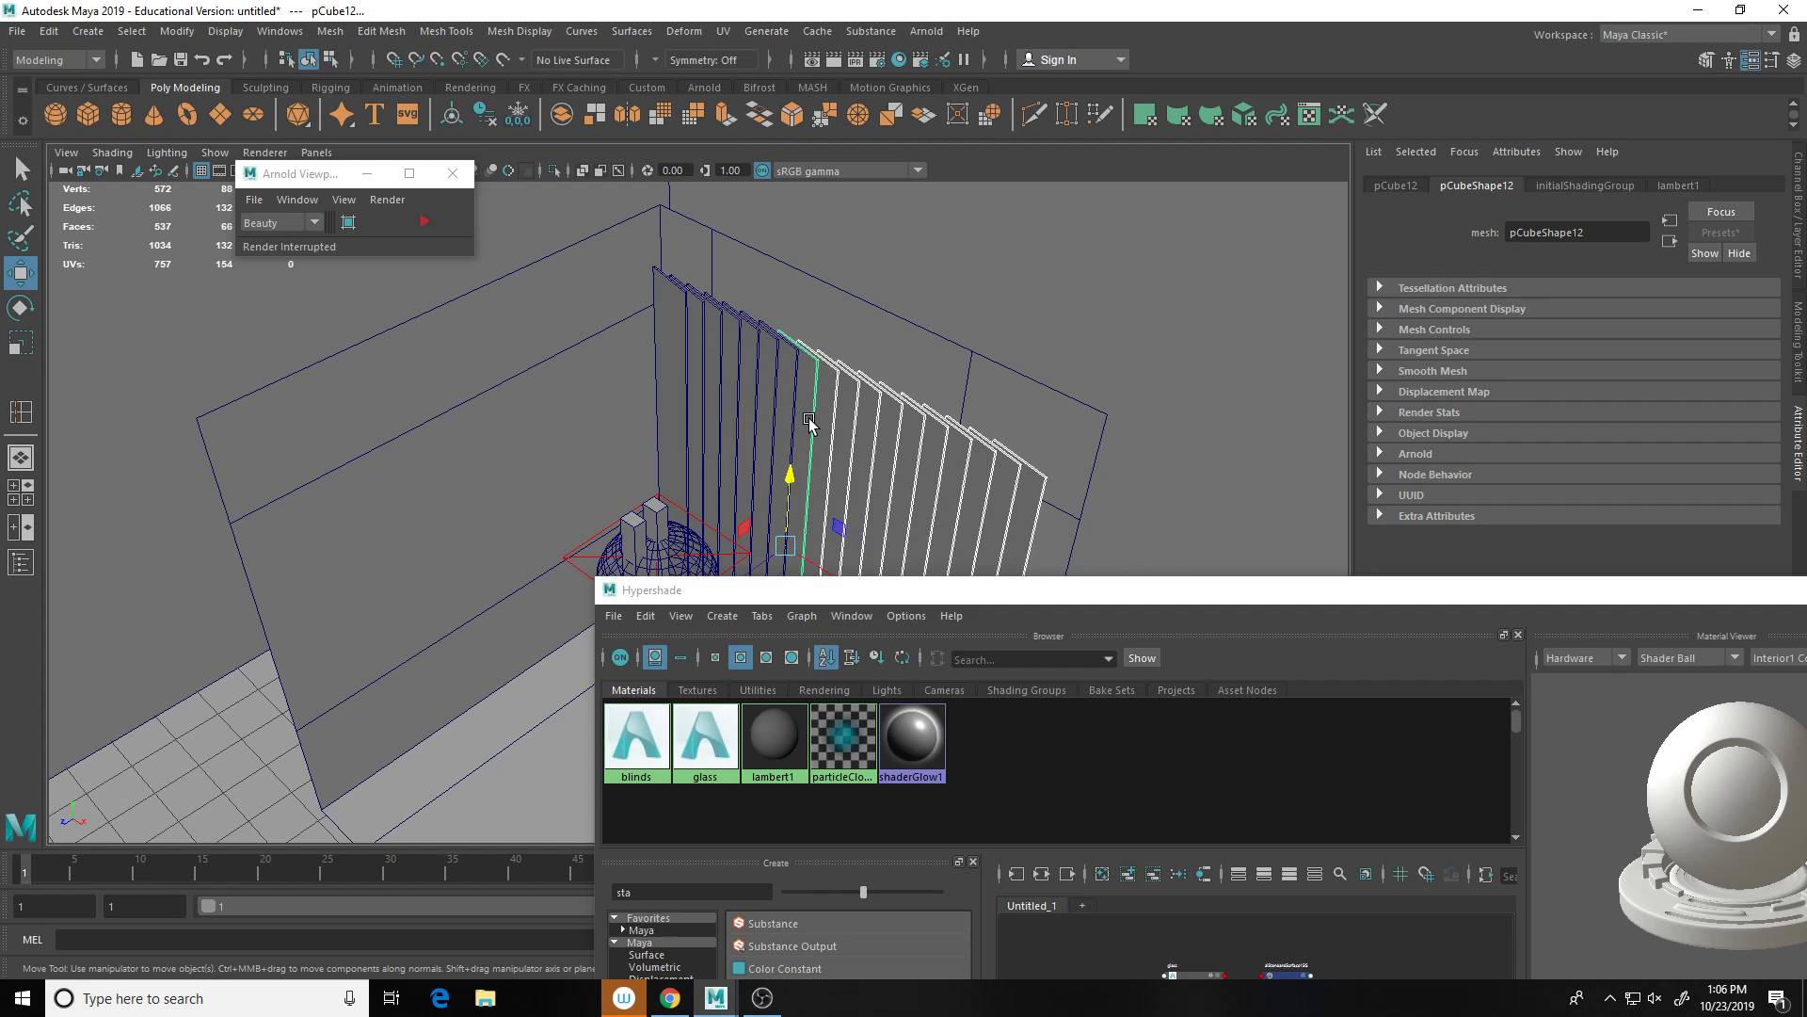
left_click(777, 415)
left_click(758, 415)
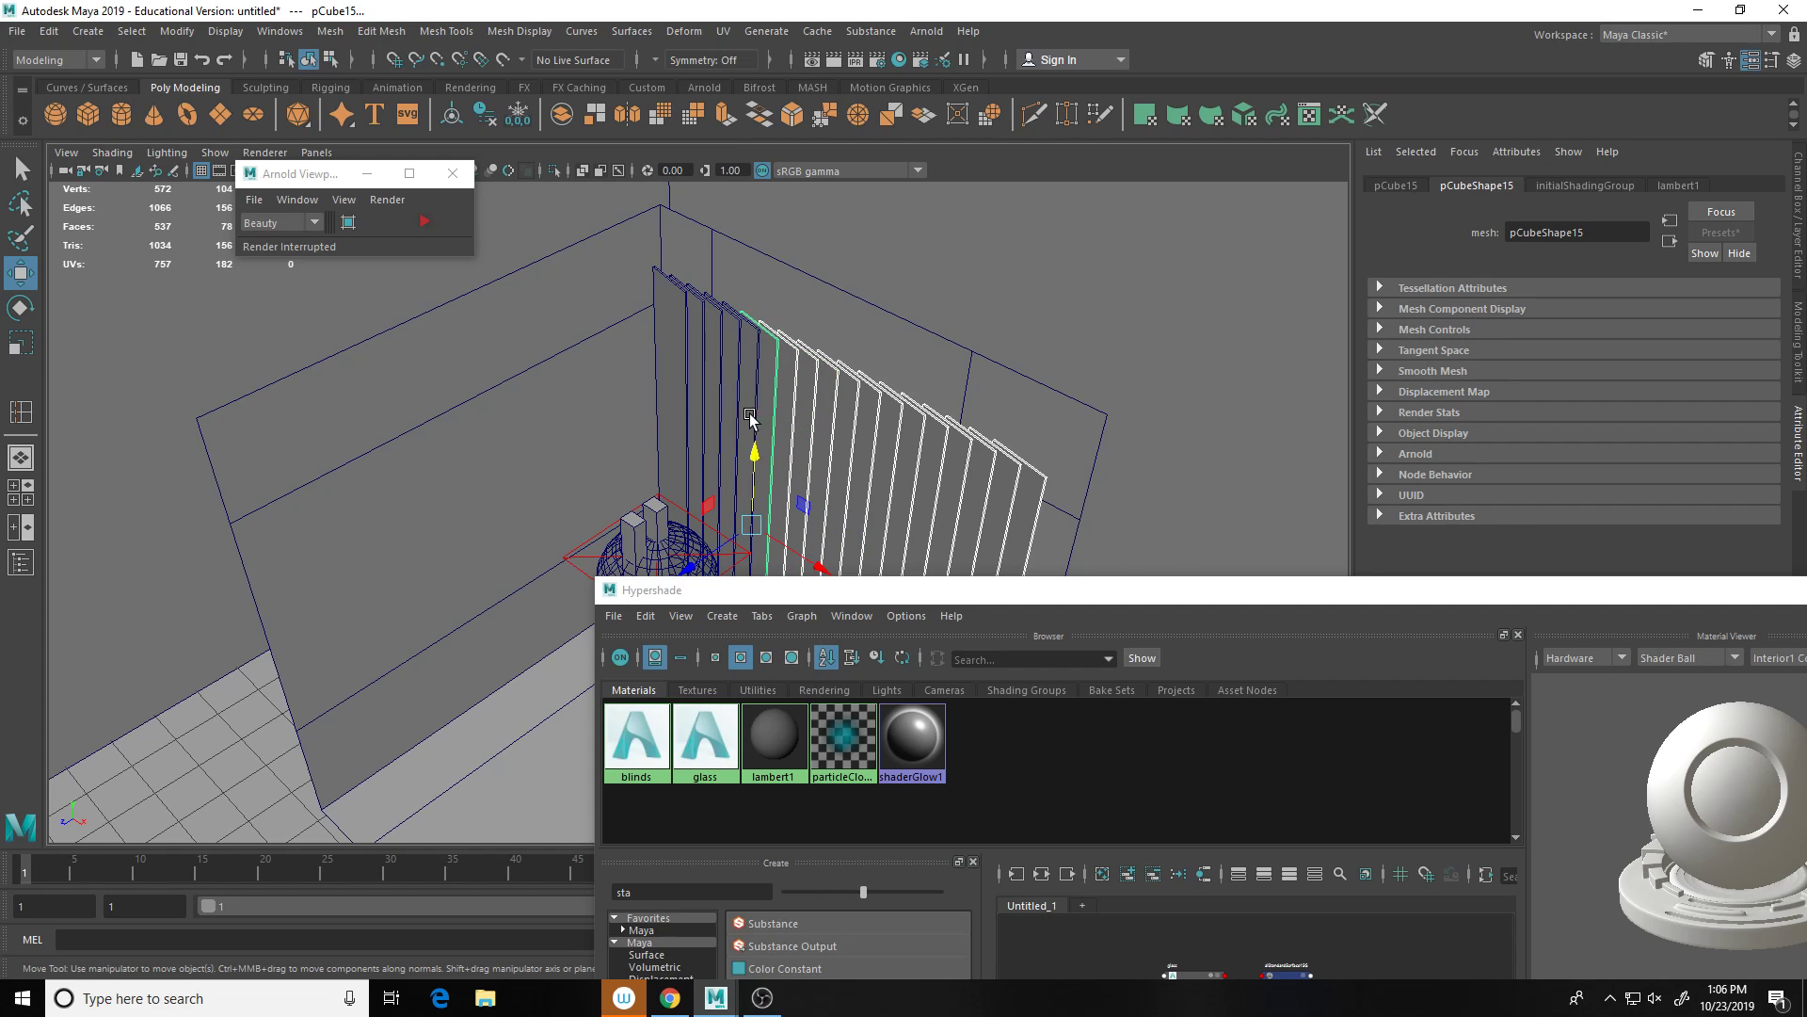
left_click(743, 415)
left_click(727, 414)
left_click(704, 403)
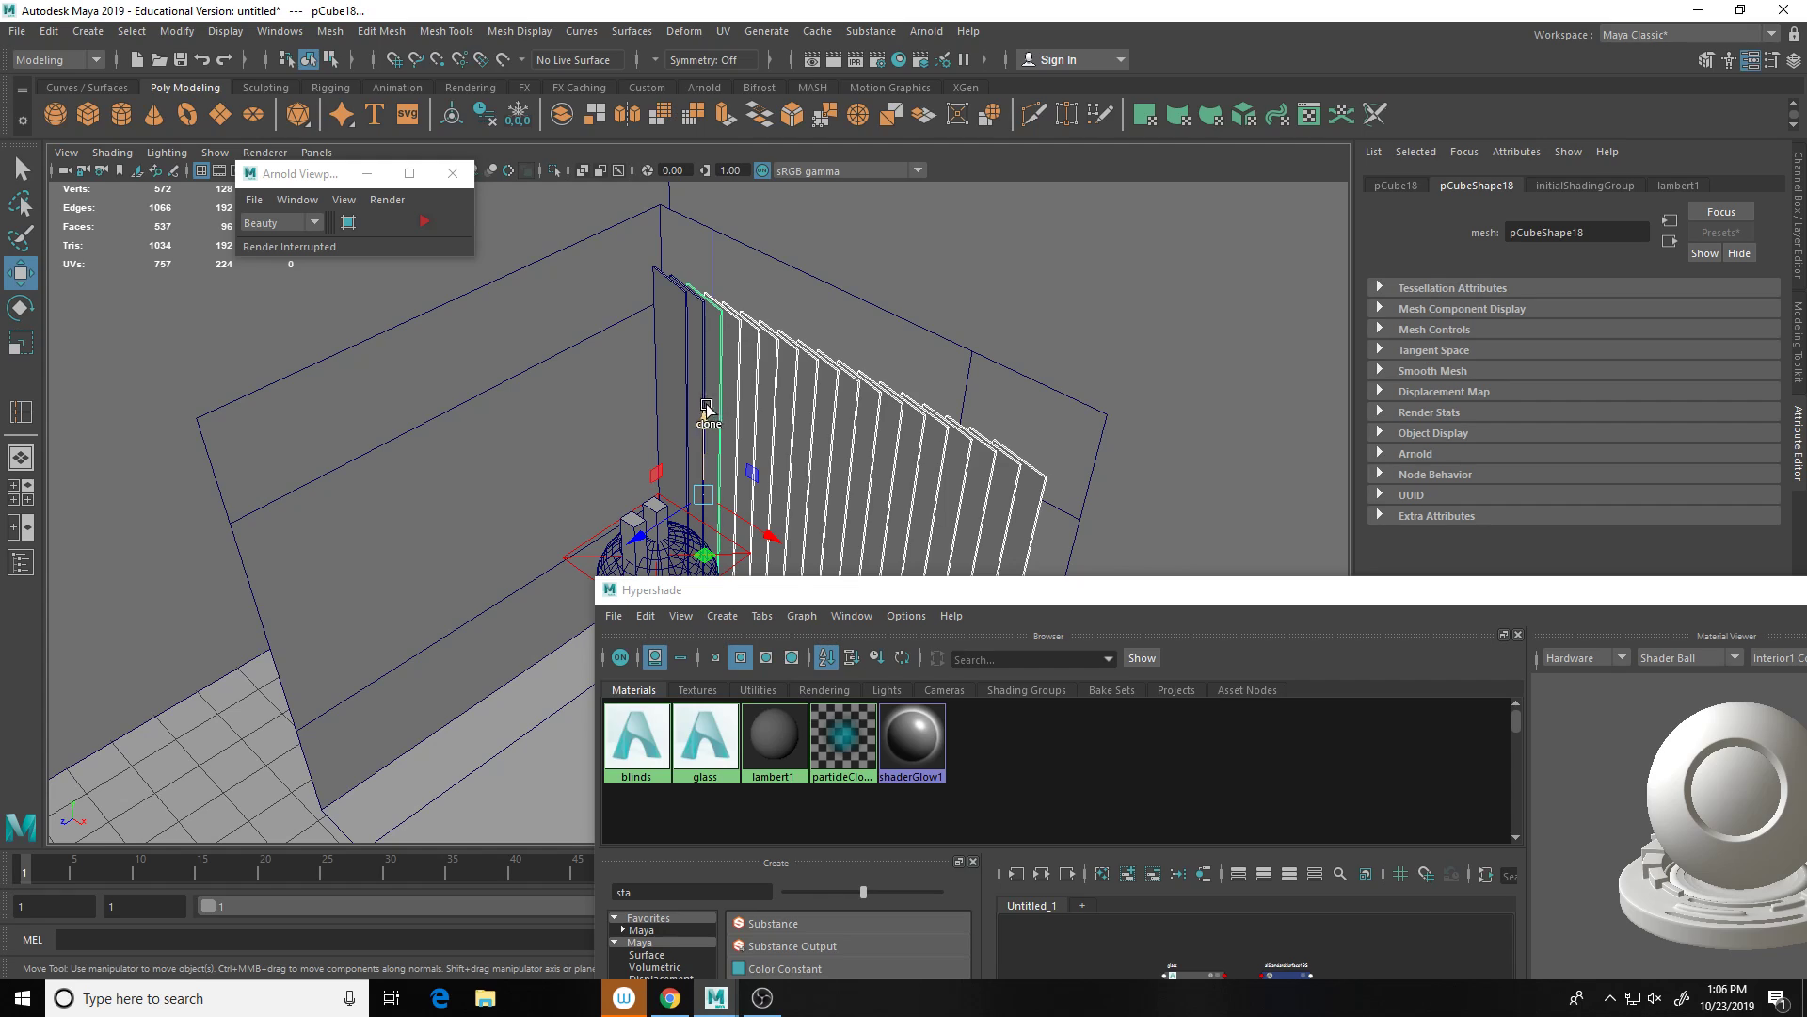
left_click(688, 394)
left_click(684, 391)
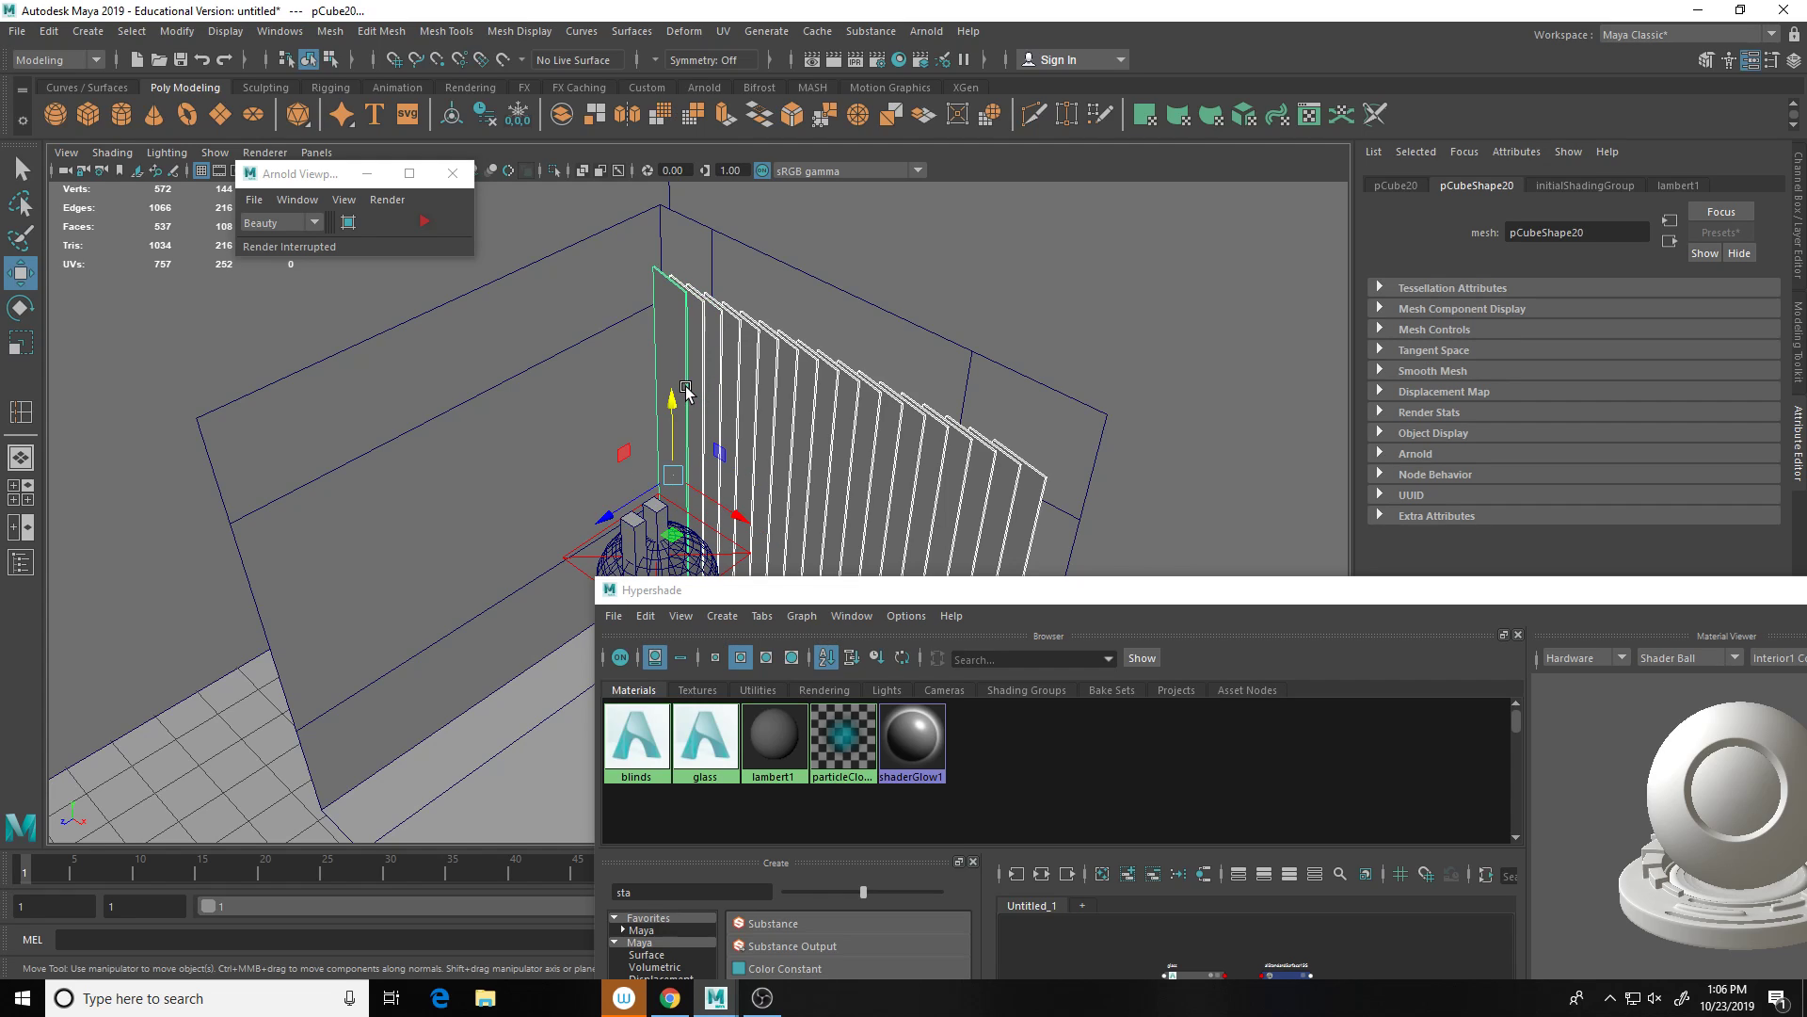
right_click(757, 392, "shift")
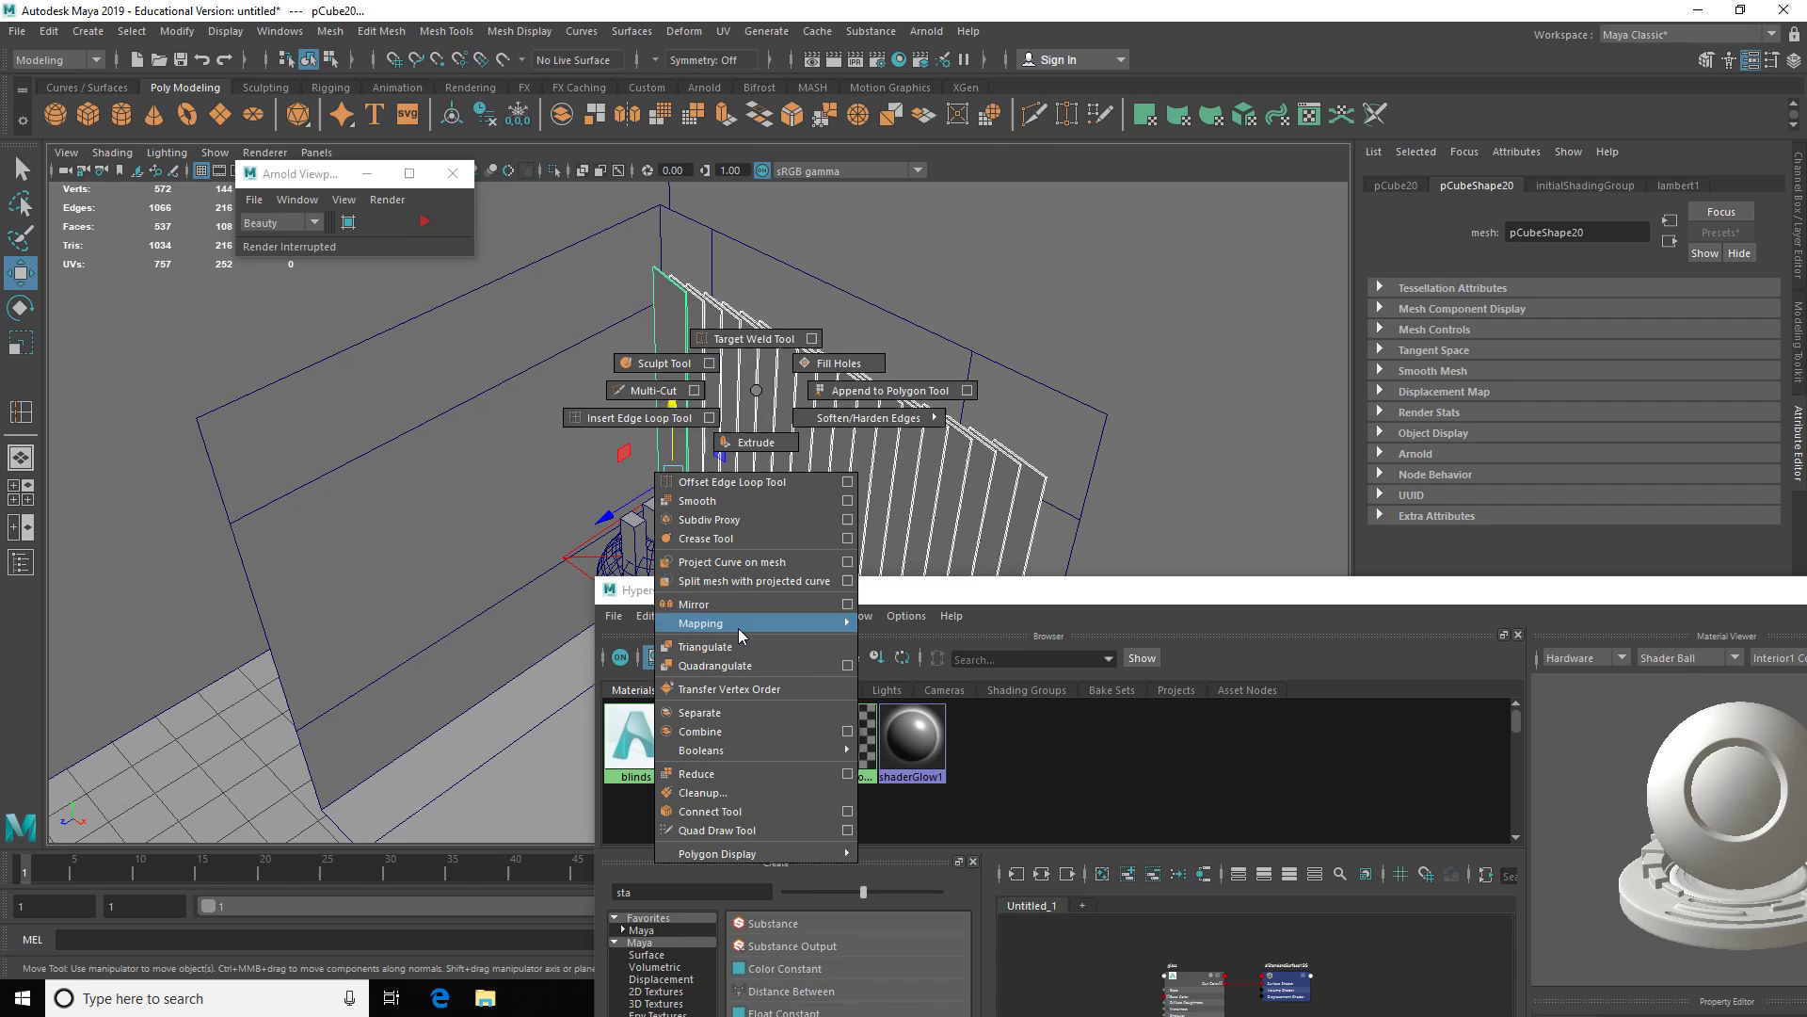
left_click(753, 731)
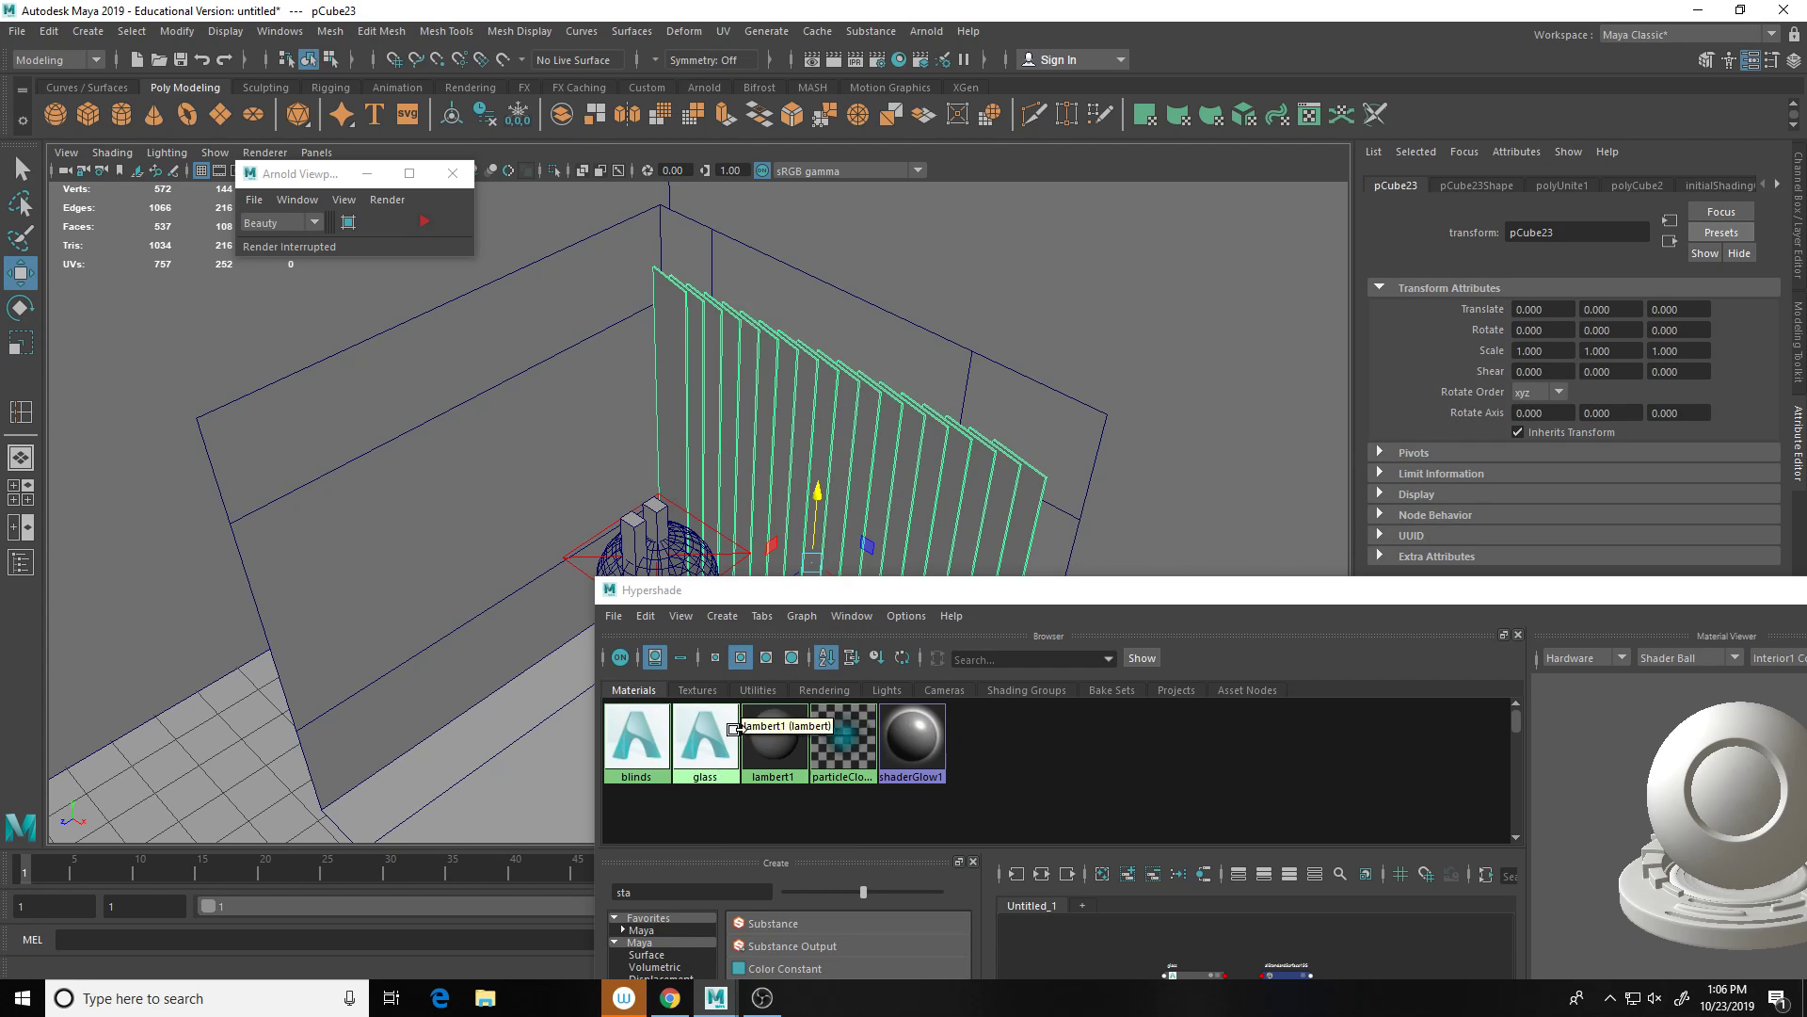
Step: Assign the blinds material to the combined blinds mesh pCube23
right_click(636, 750)
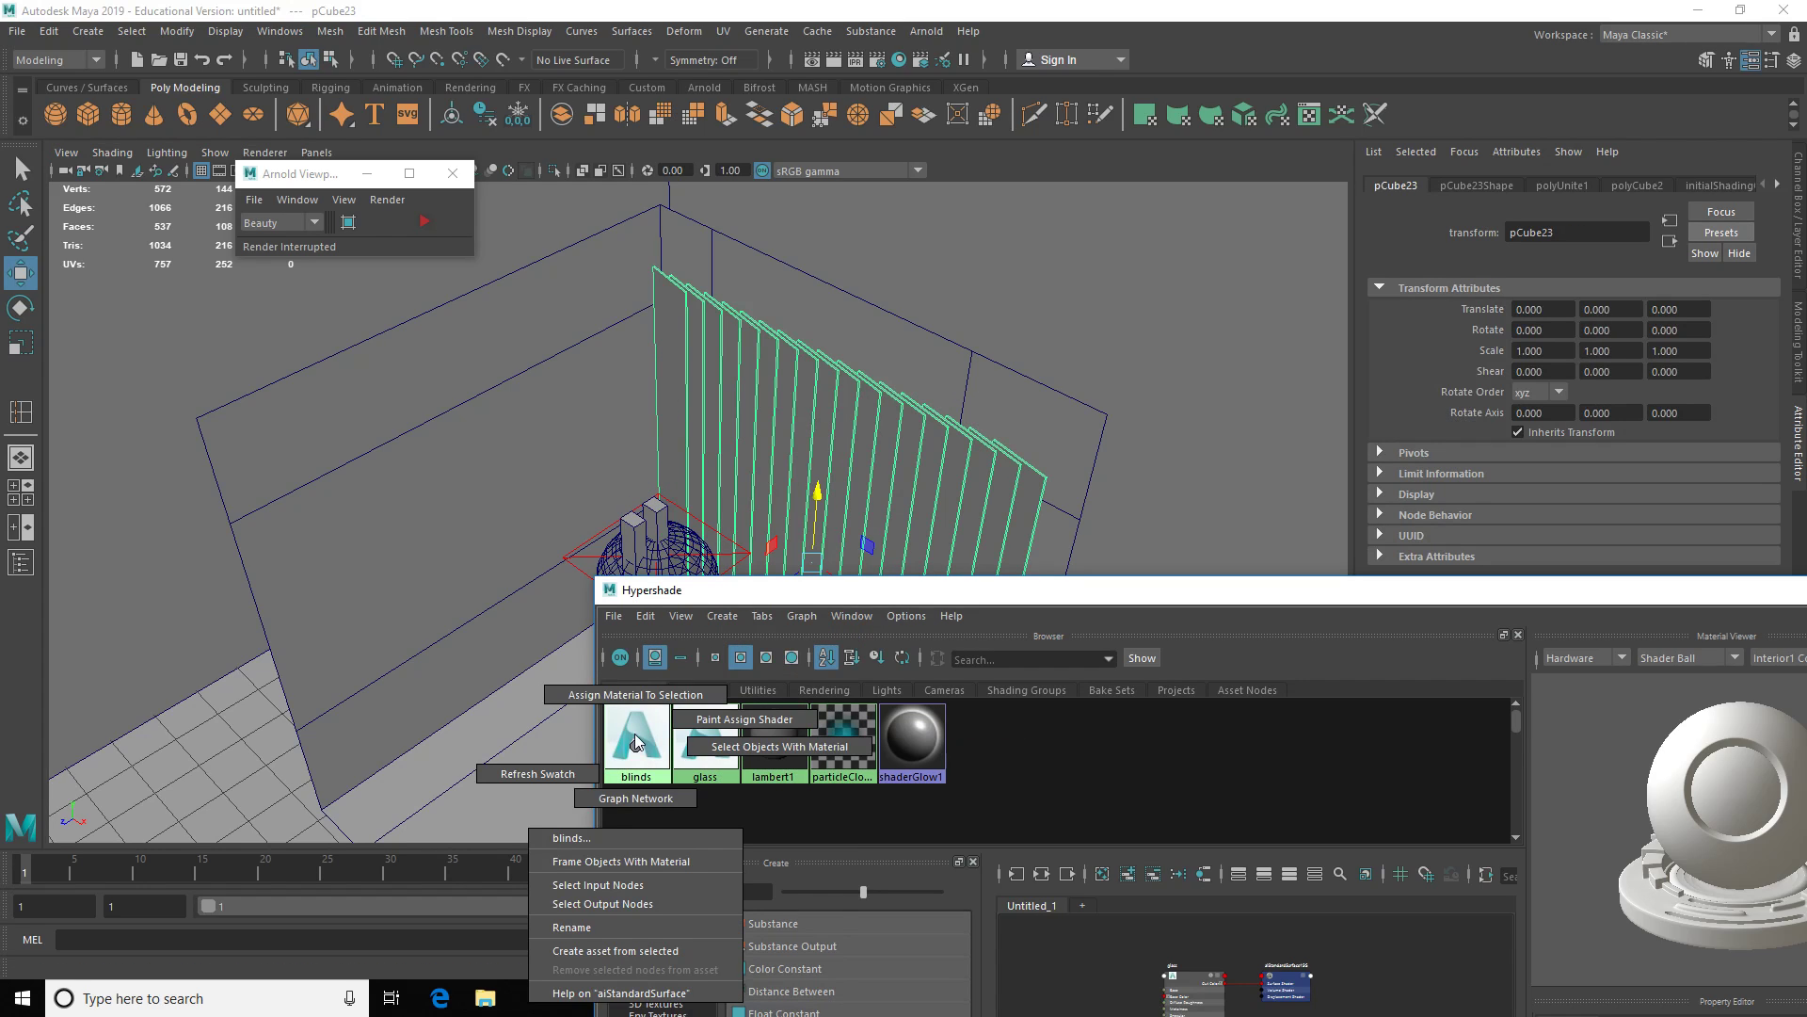
left_click(635, 694)
left_click_drag(965, 602, 941, 1016)
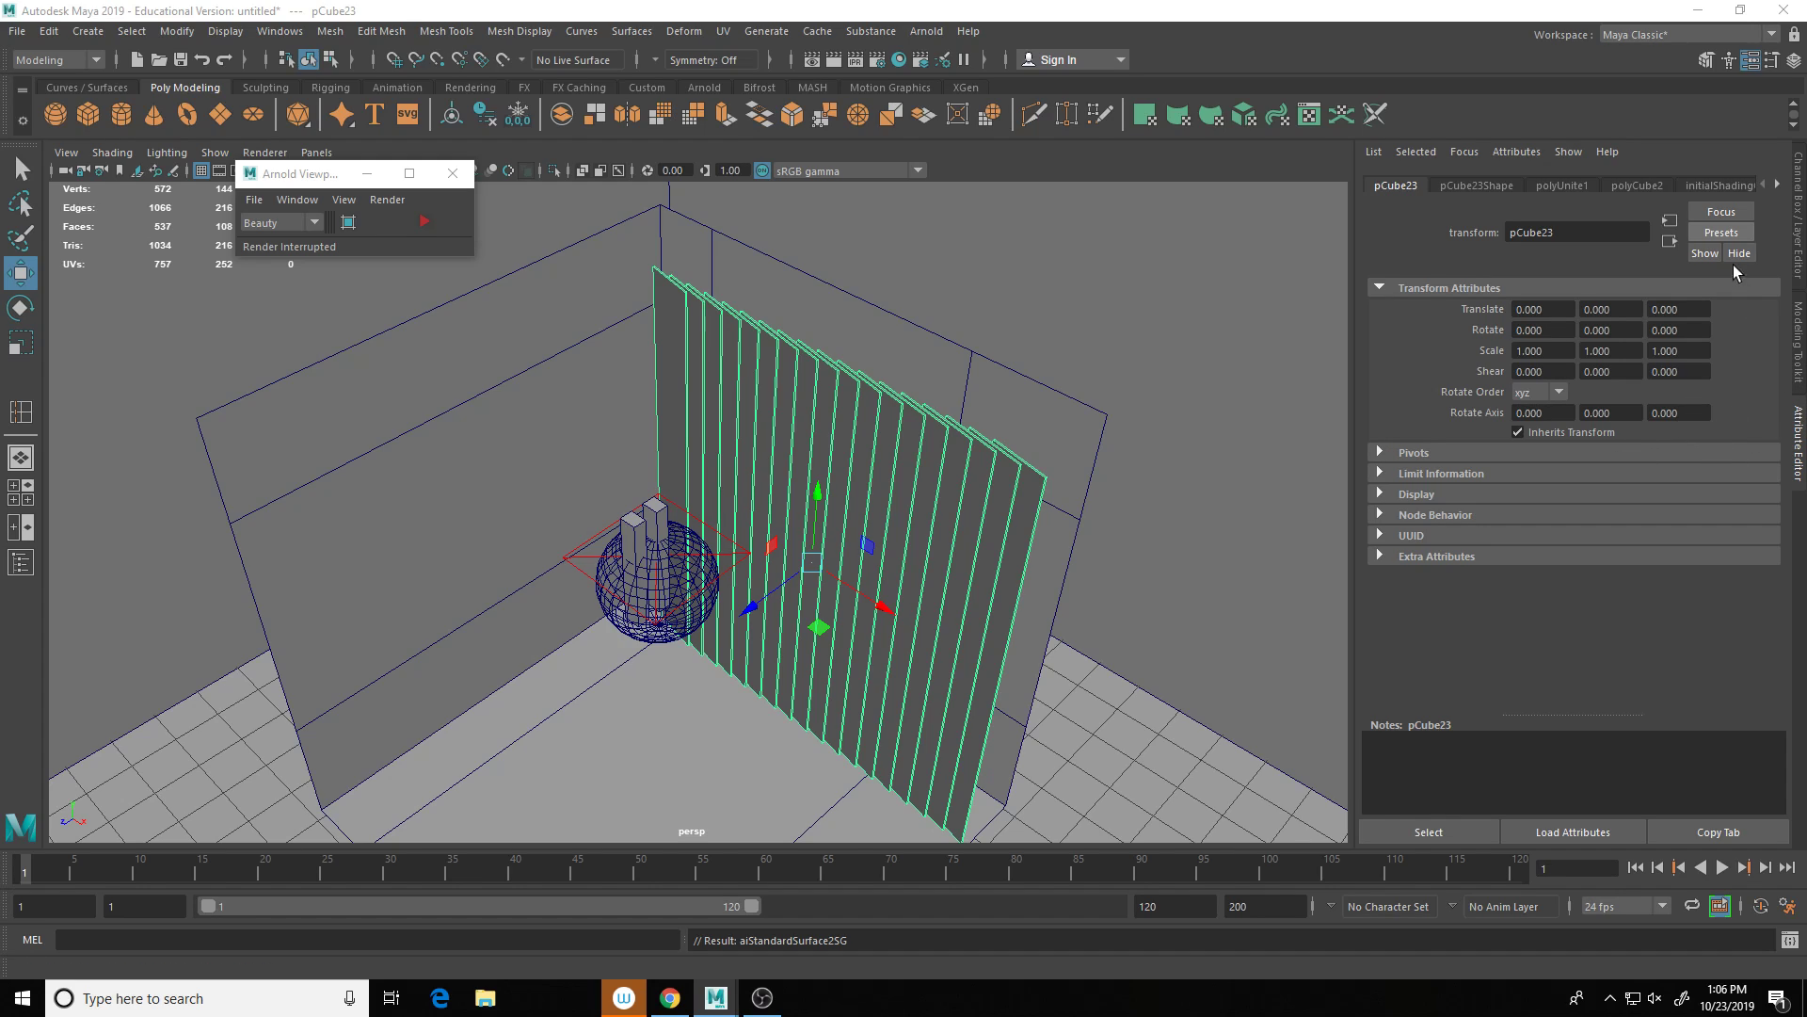
Step: Select pCube23, show its blinds material attributes, and orbit to face the blinds
left_click(1777, 185)
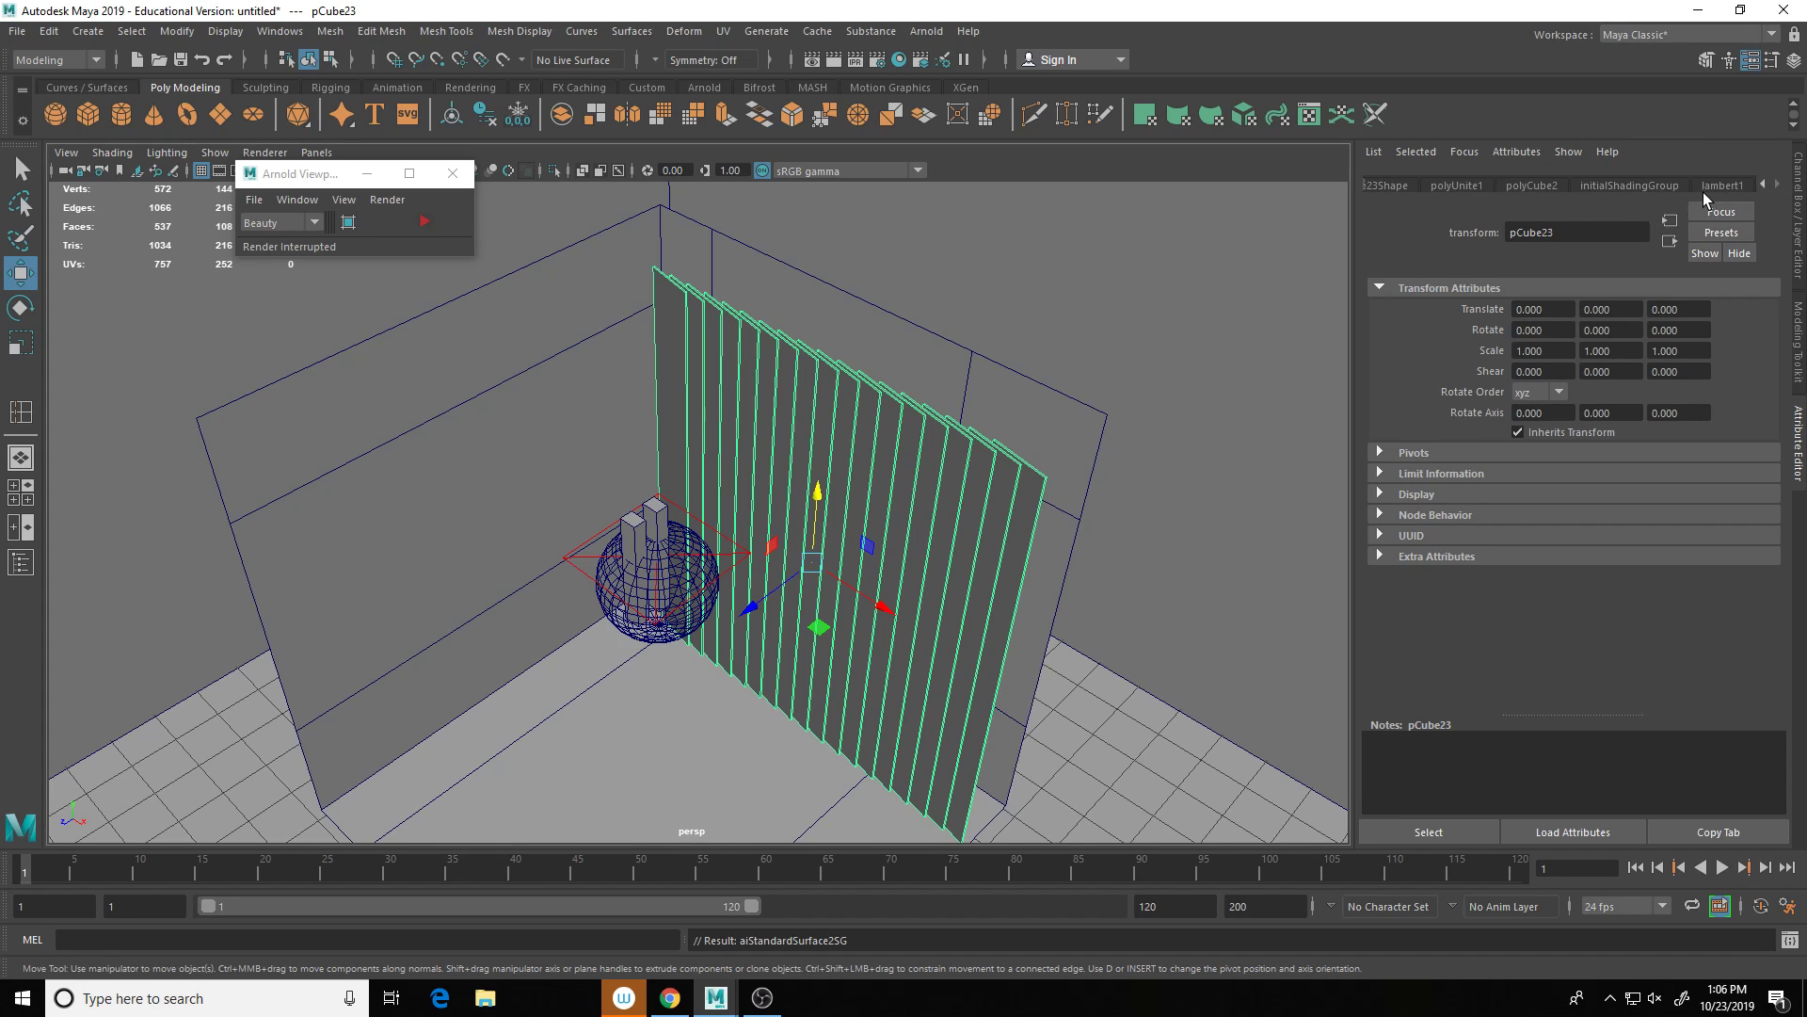
left_click(930, 524)
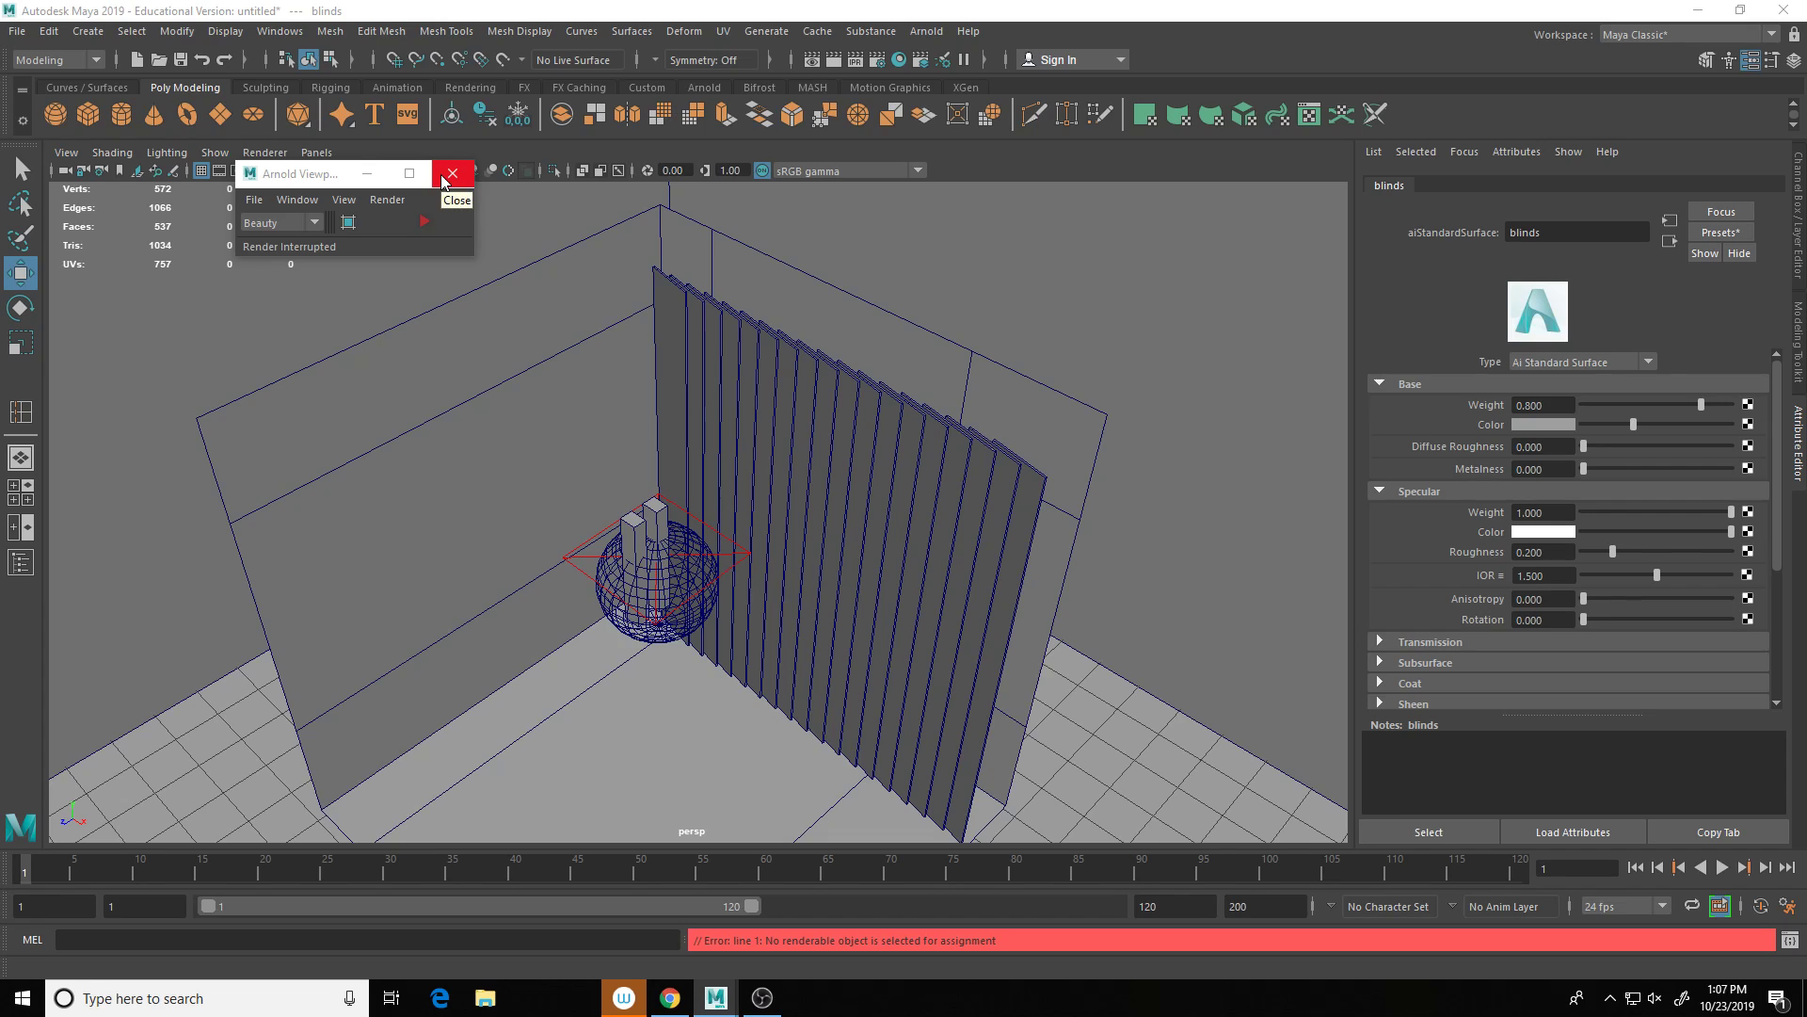
left_click(905, 550)
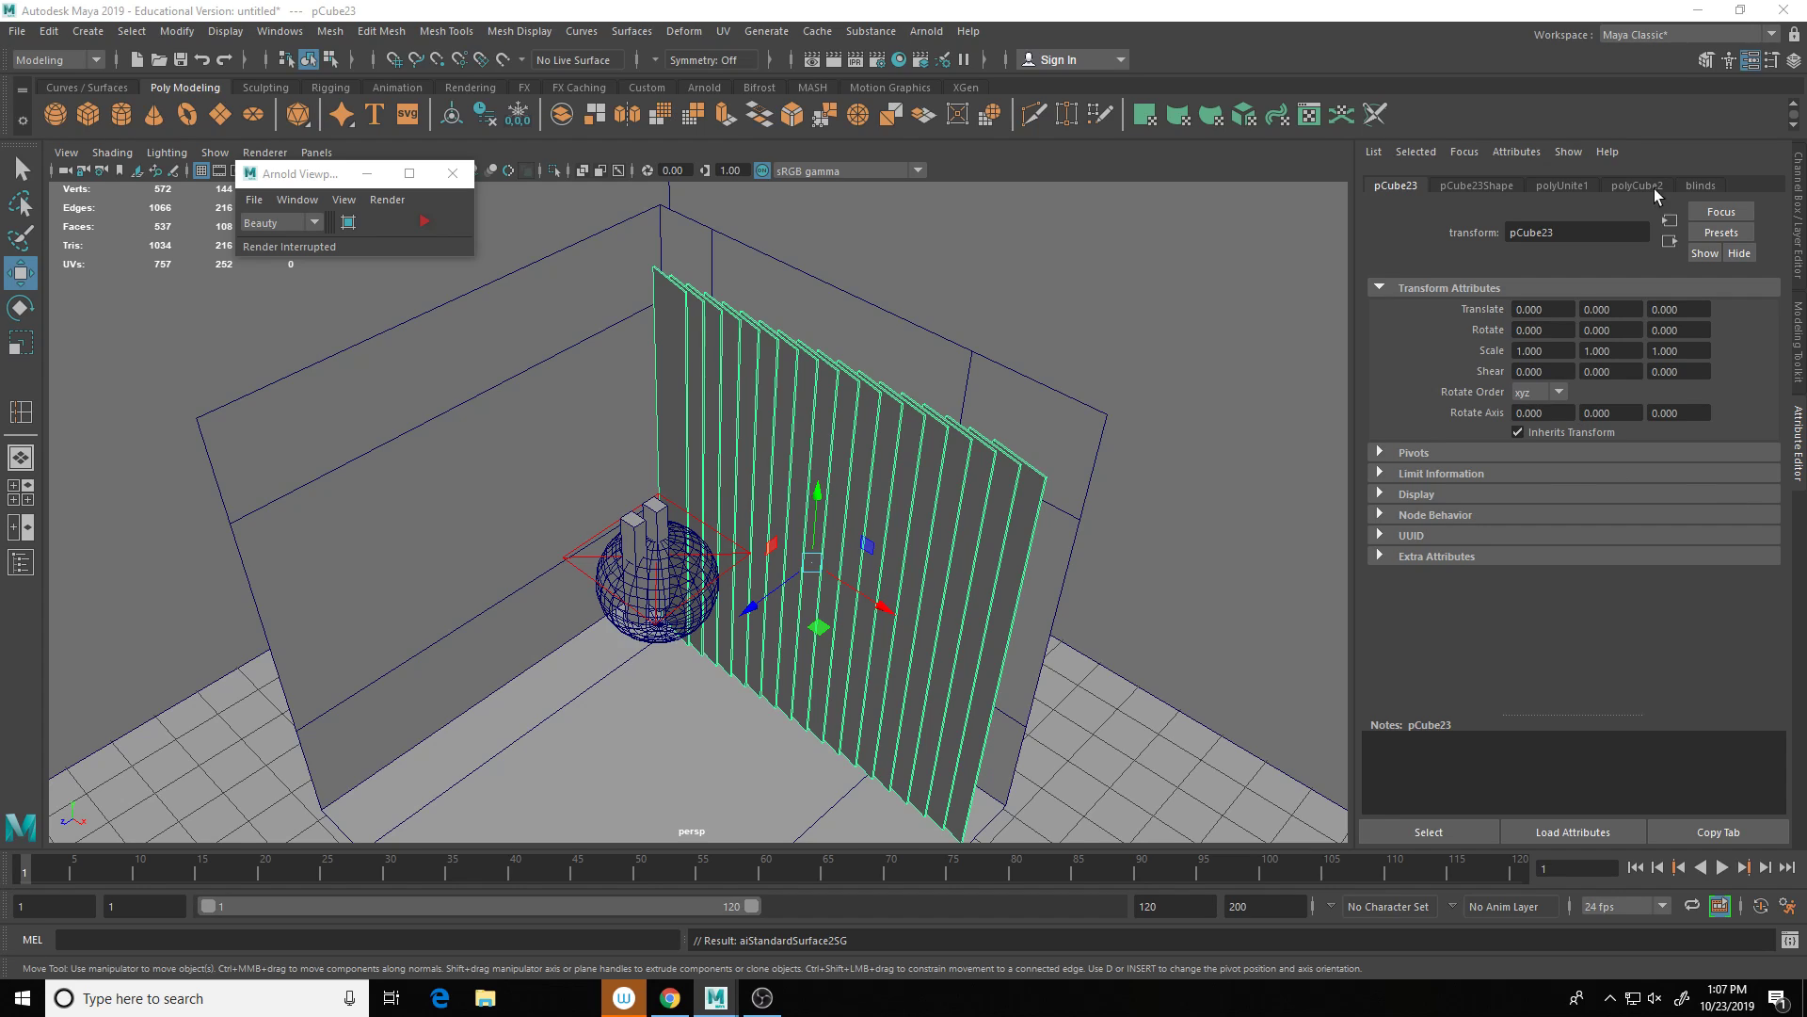
left_click(1702, 186)
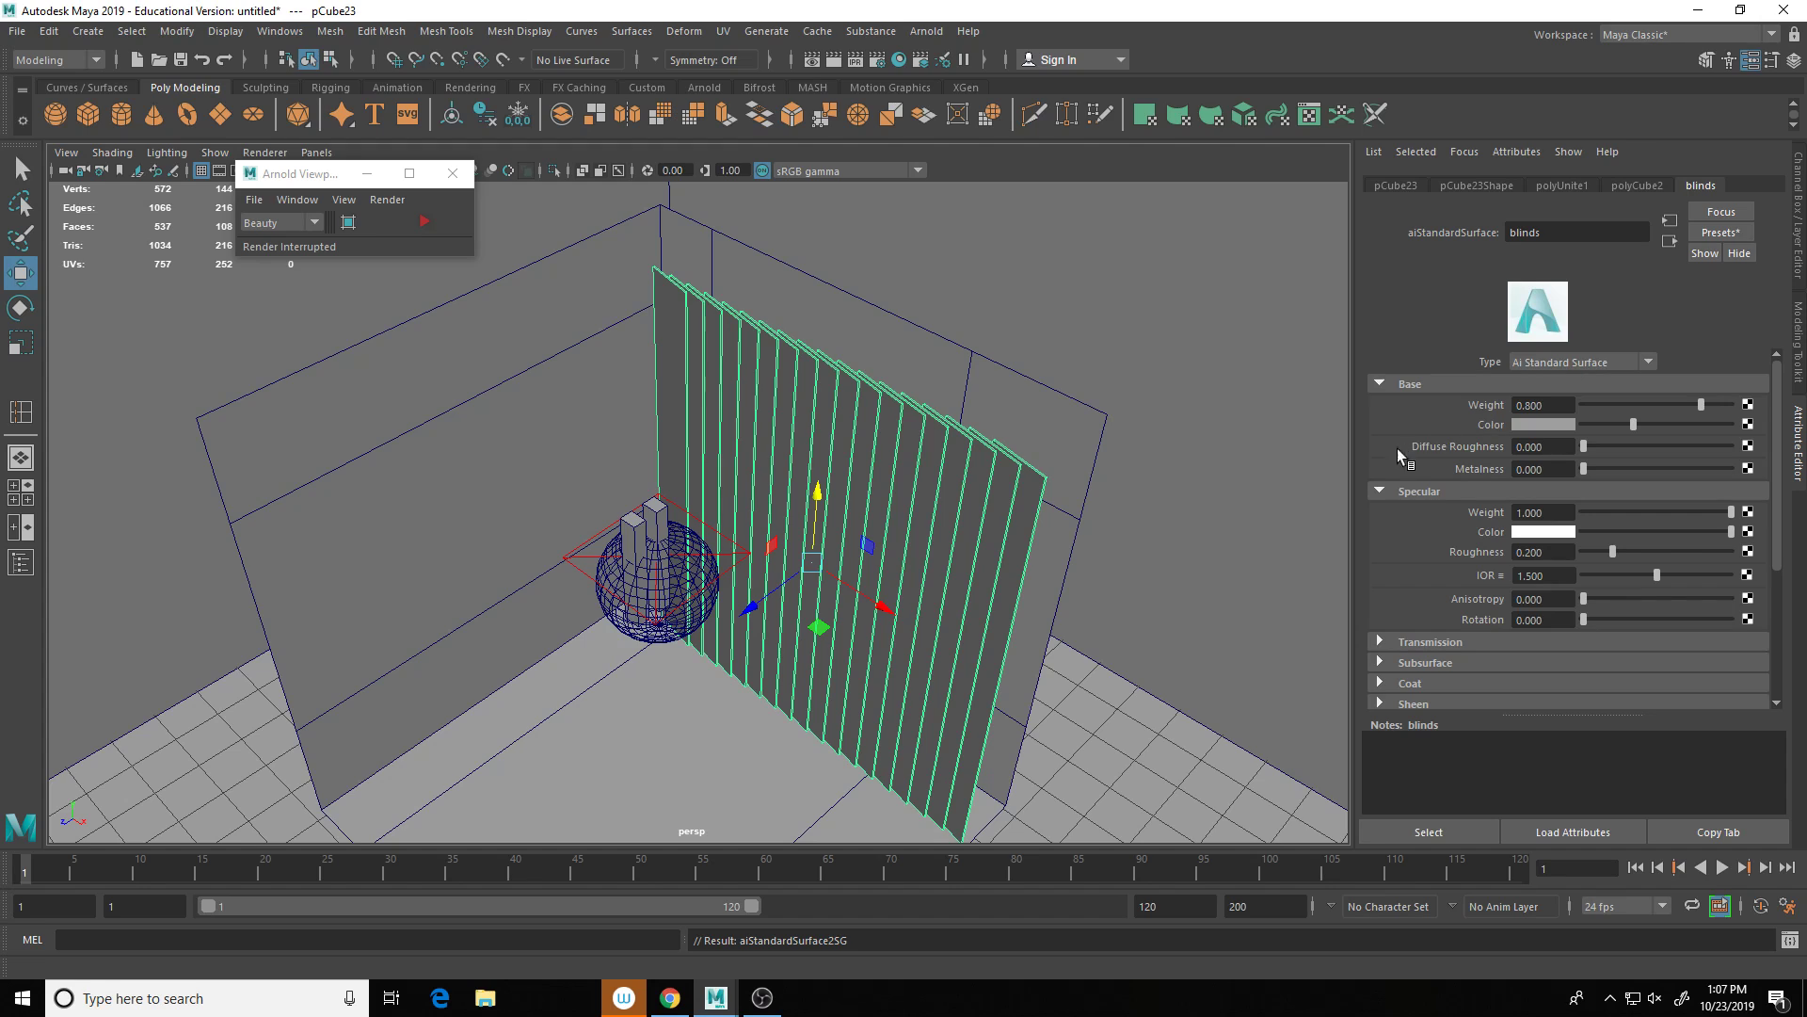
left_click_drag(1318, 446, 1230, 401, "alt")
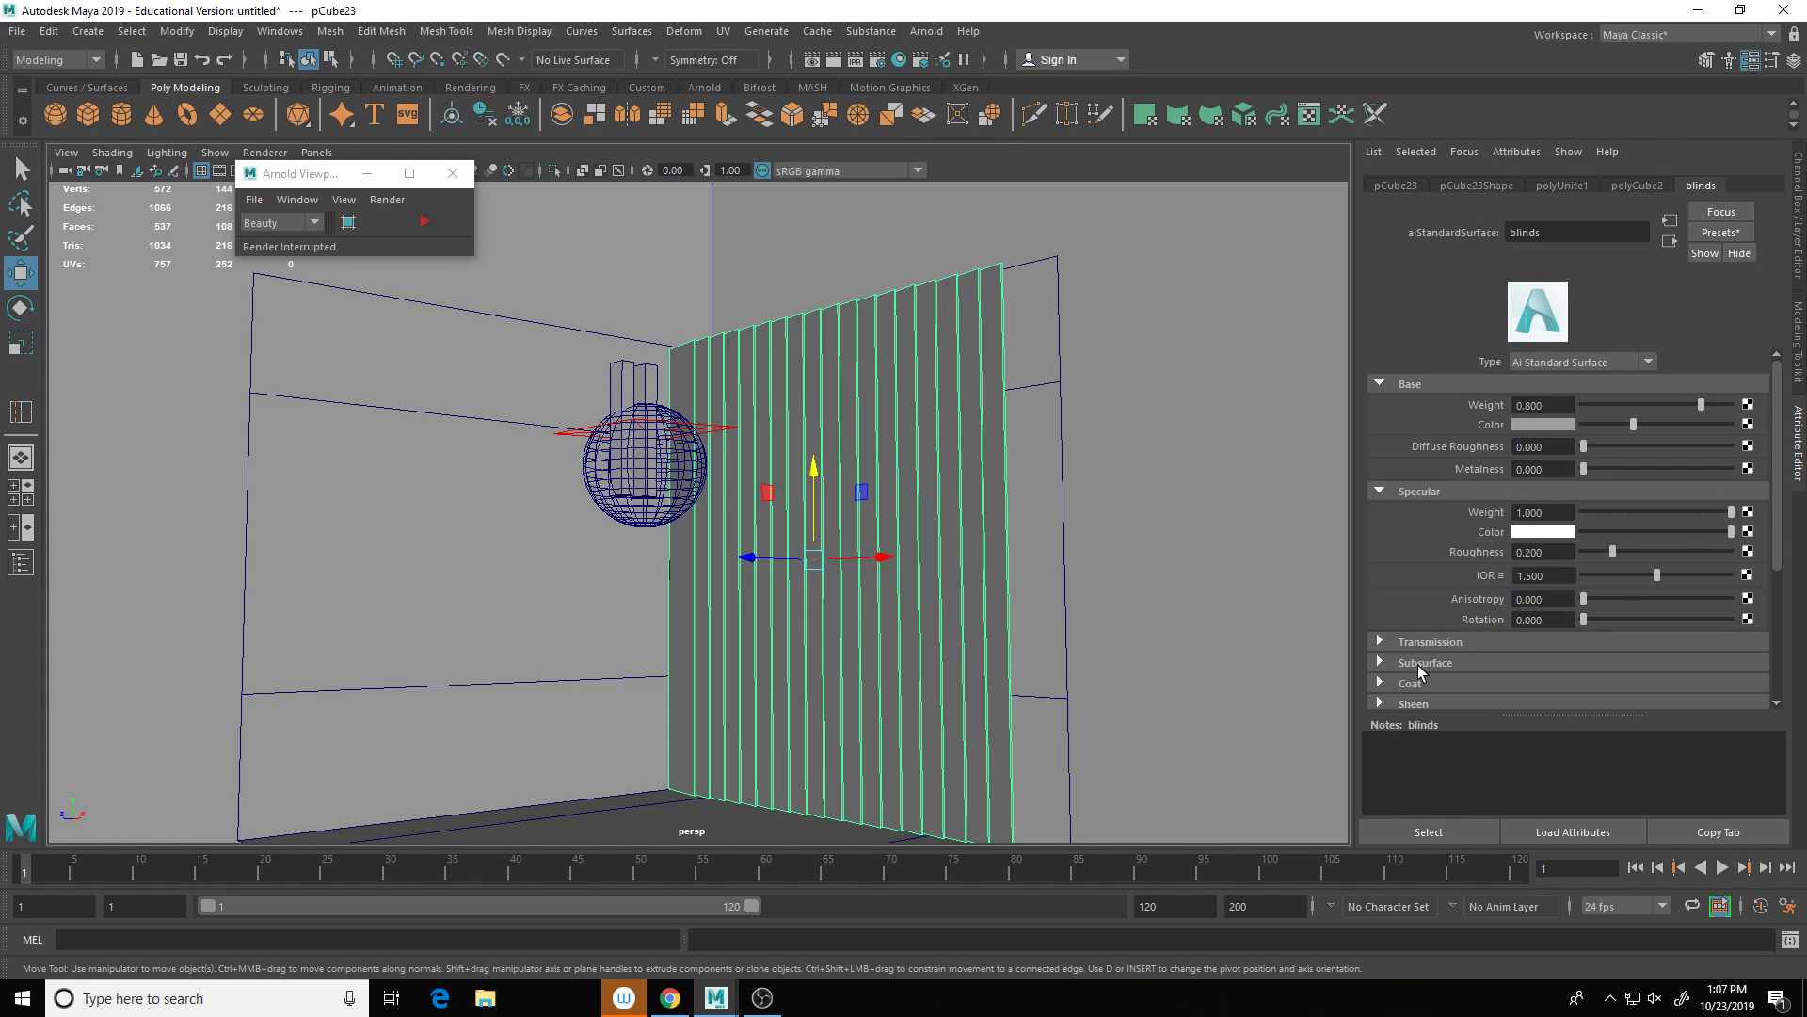
Step: Set the blinds material's Transmission Weight to 0.574
left_click(1380, 641)
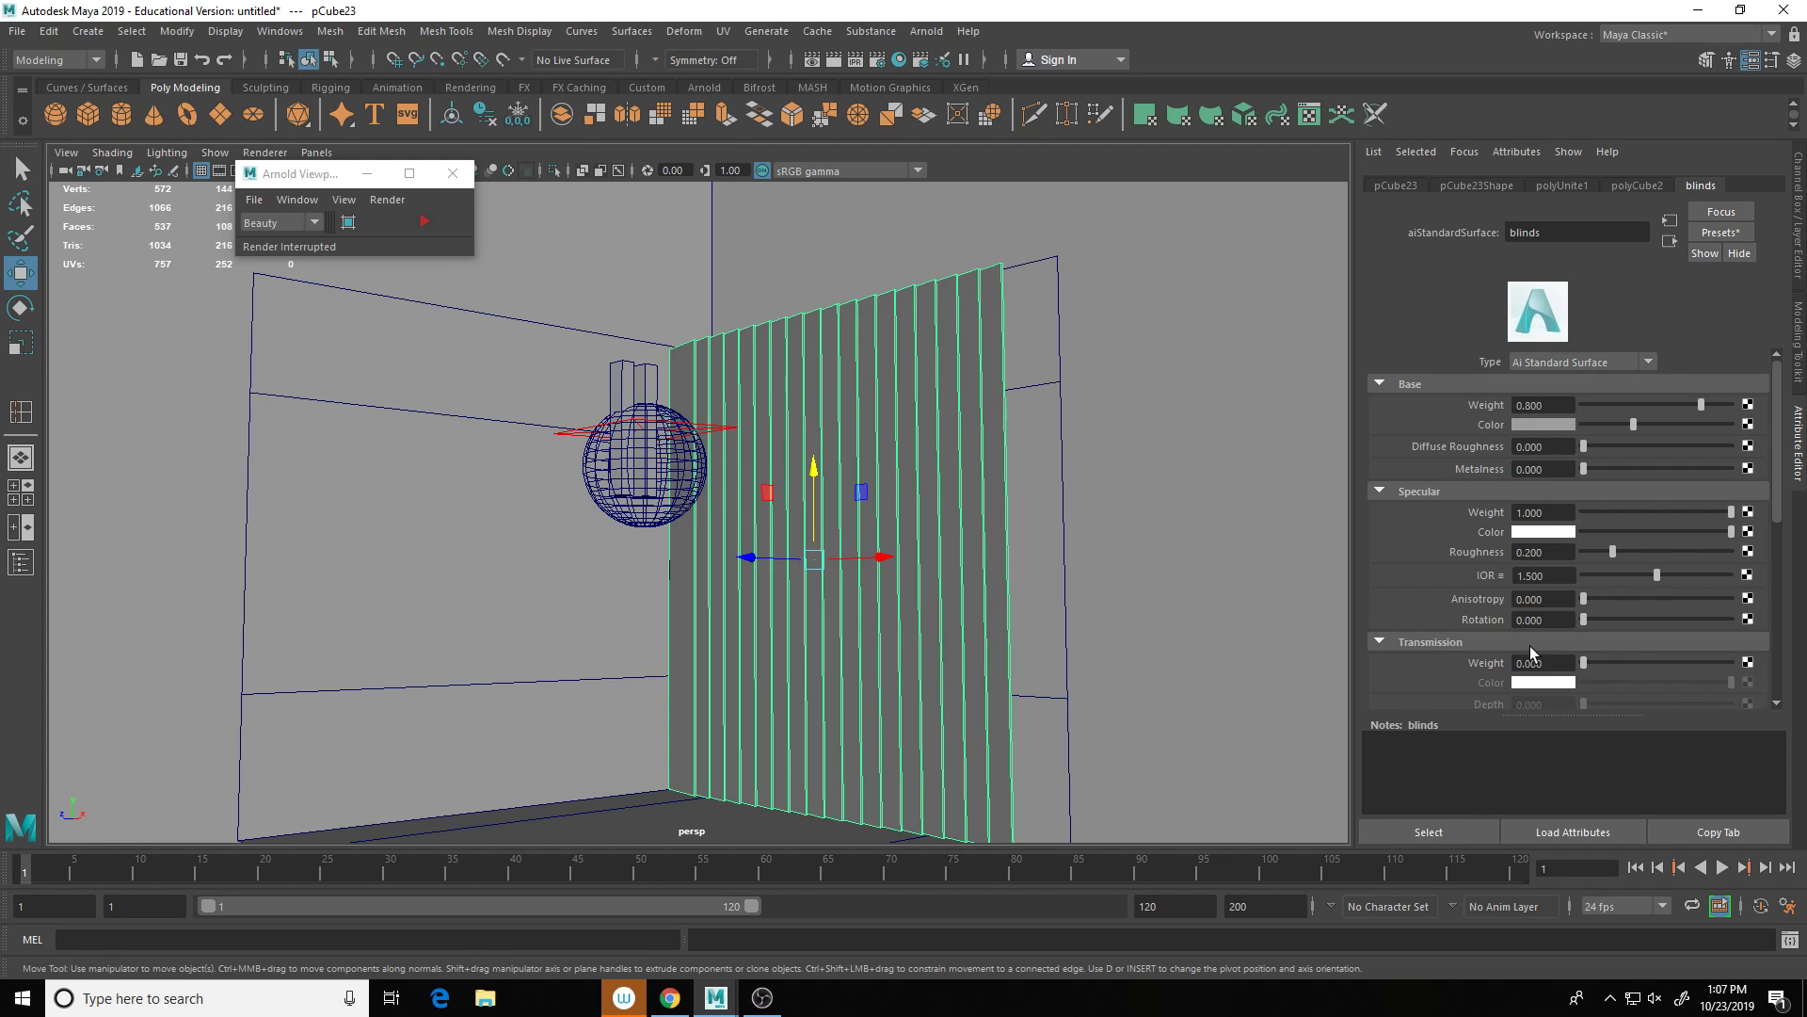
scroll(1544, 611, "down", 3)
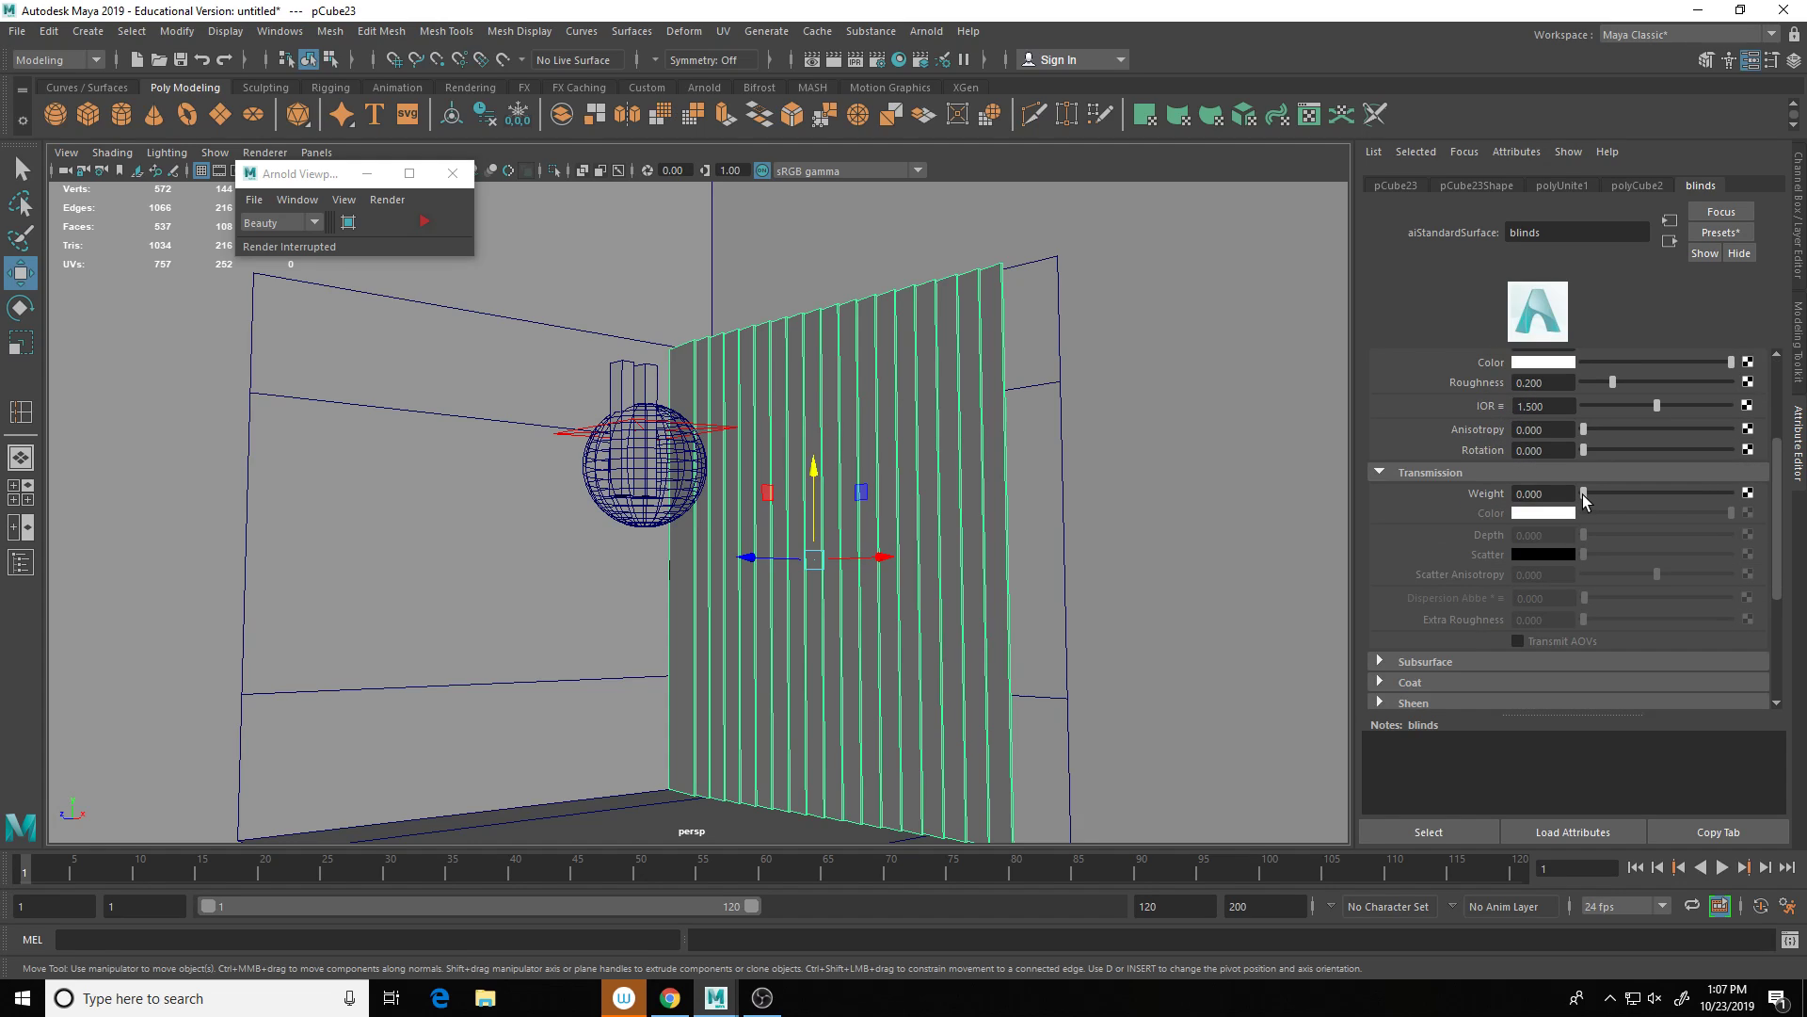
left_click_drag(1585, 493, 1668, 497)
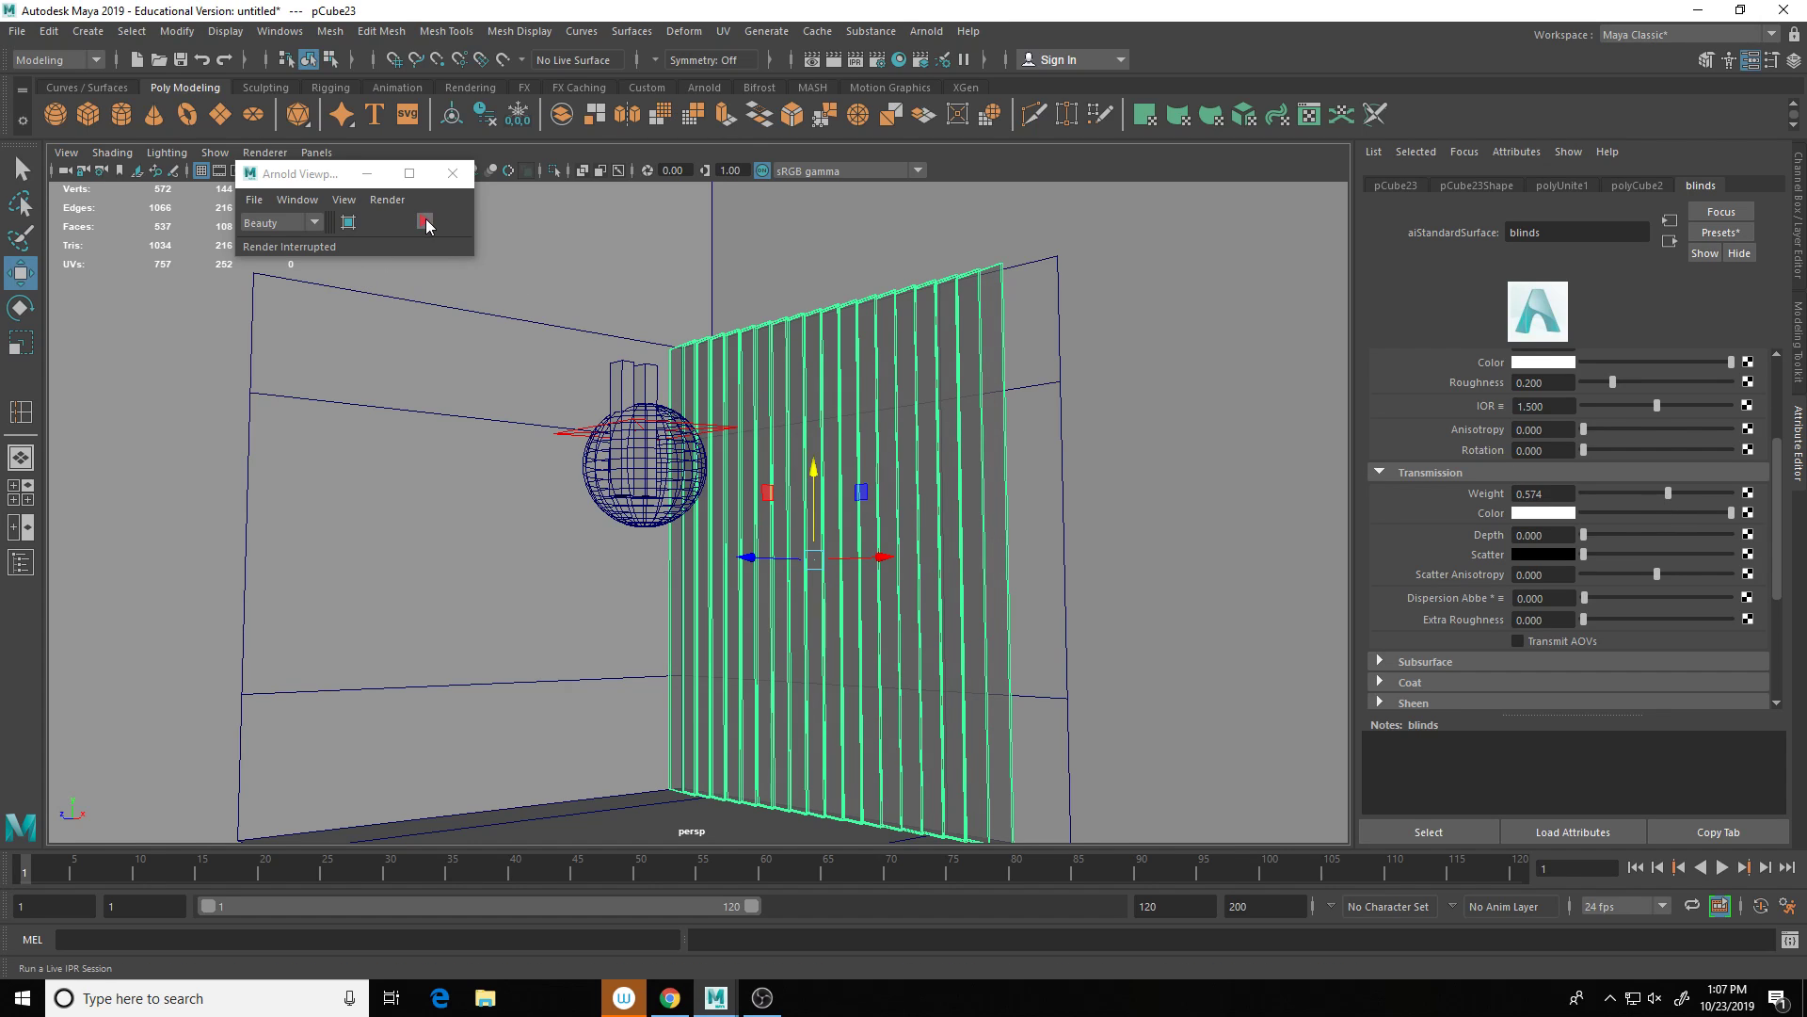
Step: Run and stop a live Arnold preview, then orbit to a higher view of the room
left_click(426, 222)
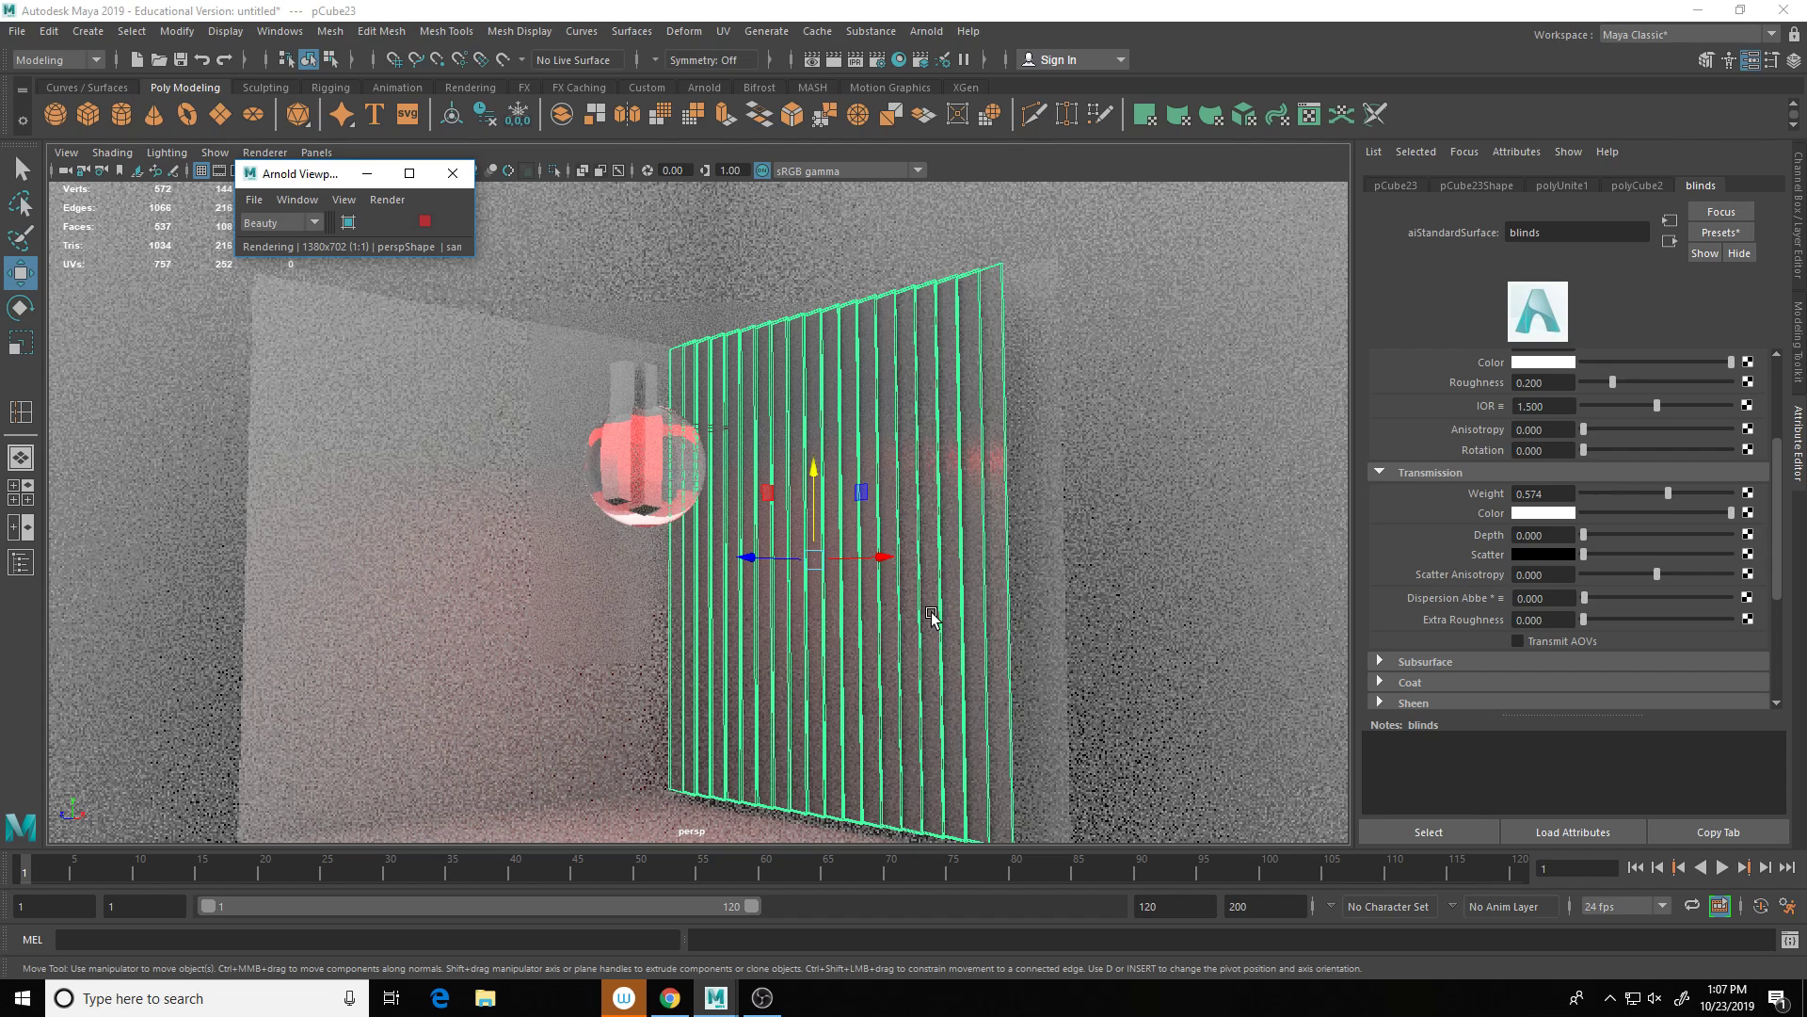
left_click(424, 224)
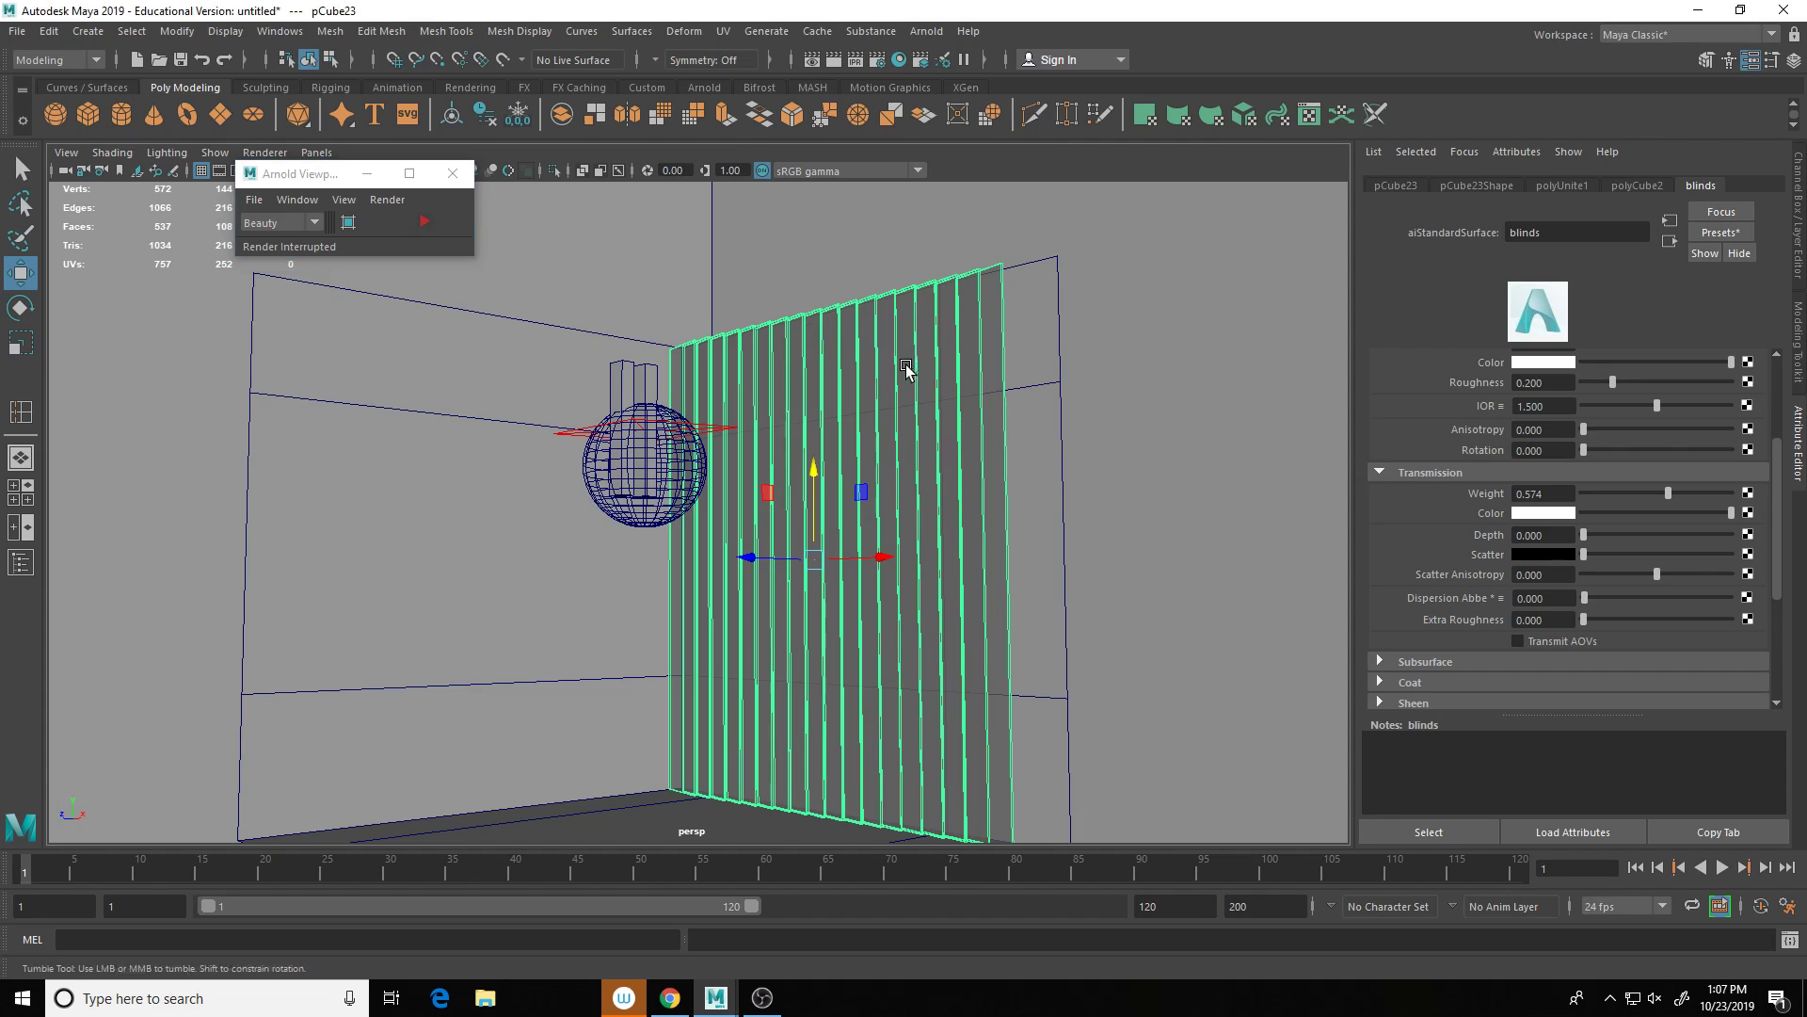
left_click_drag(906, 367, 781, 456, "alt")
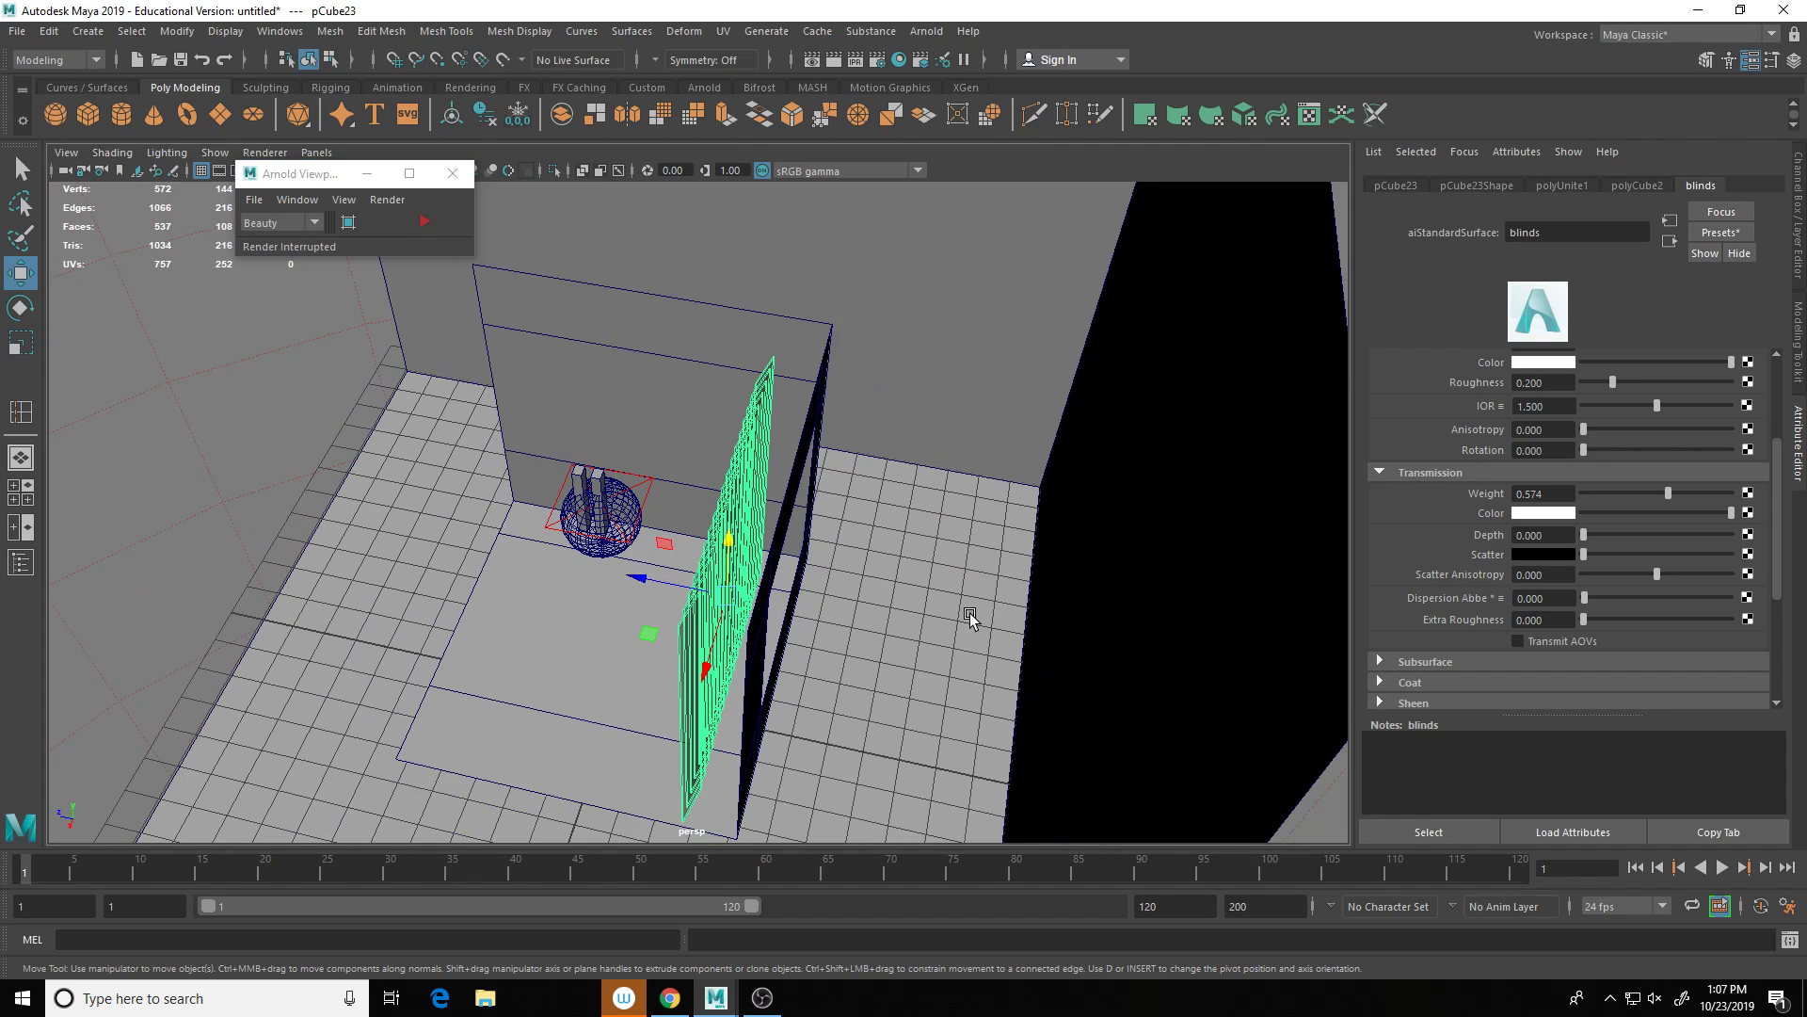
Step: Create a second Arnold area light, then move, rotate and scale it beside the blinds
right_click_drag(923, 634, 923, 478)
left_click(920, 32)
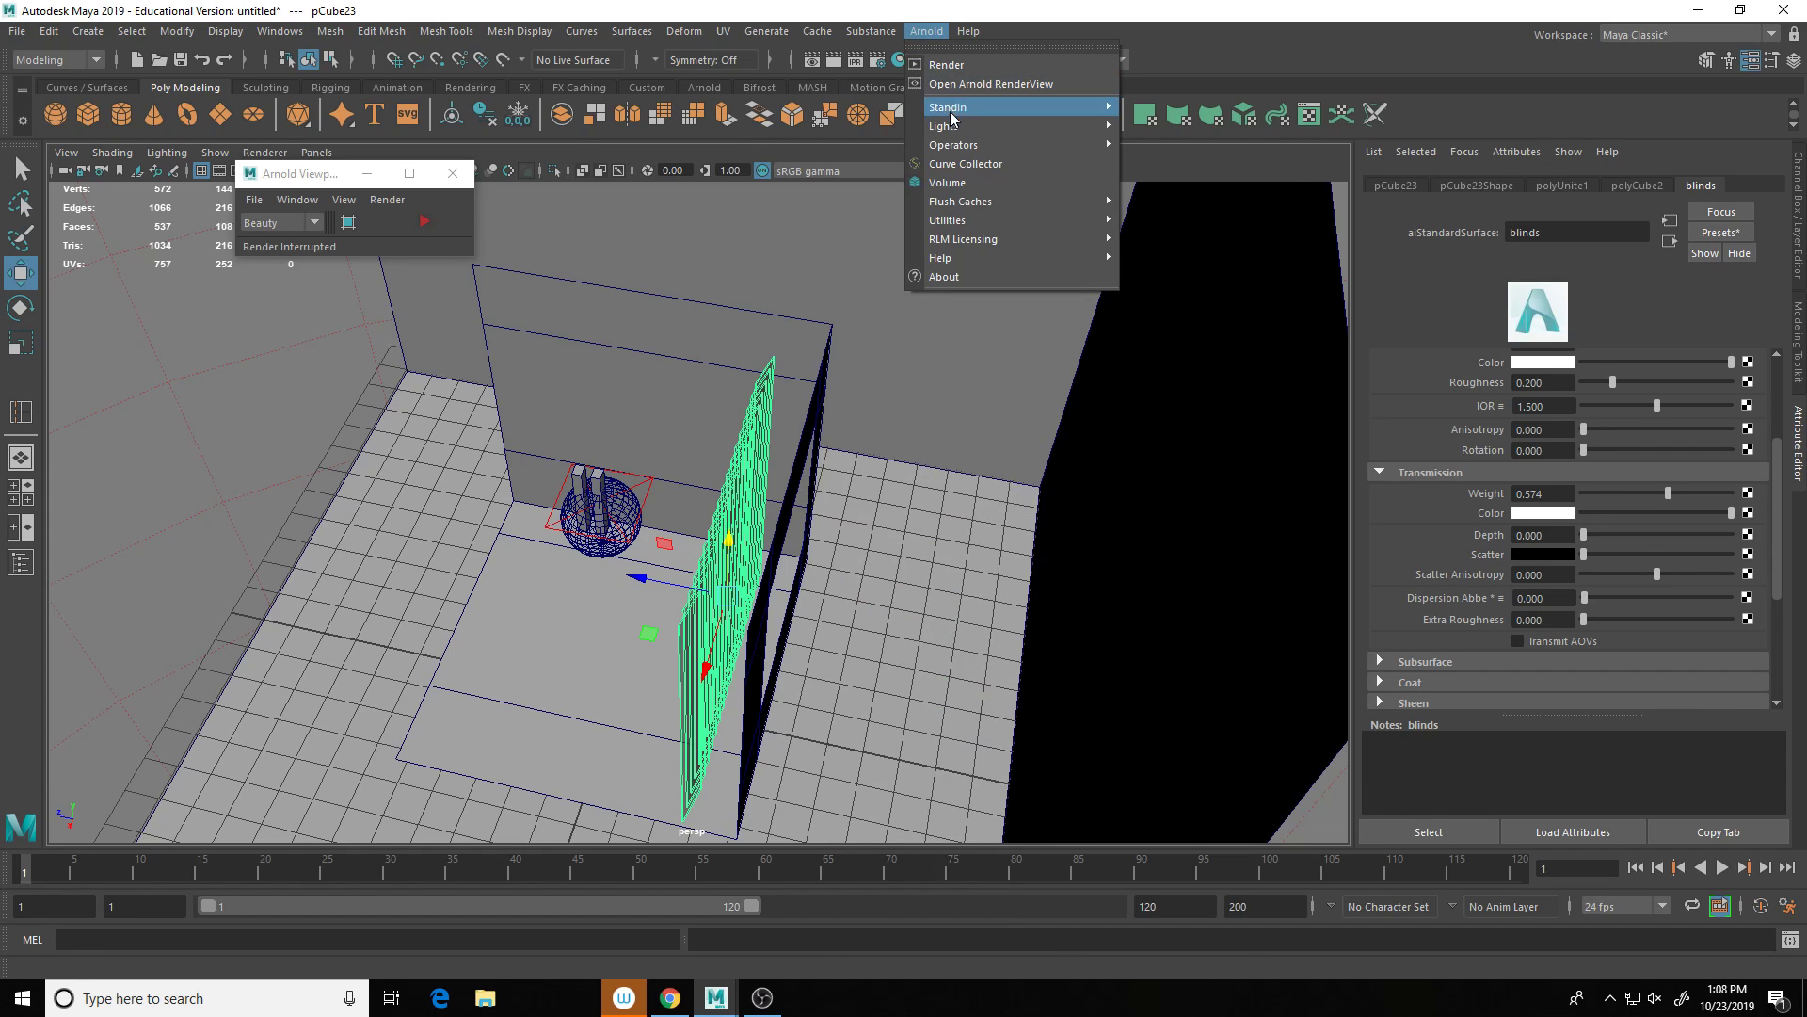
mouse_move(954, 128)
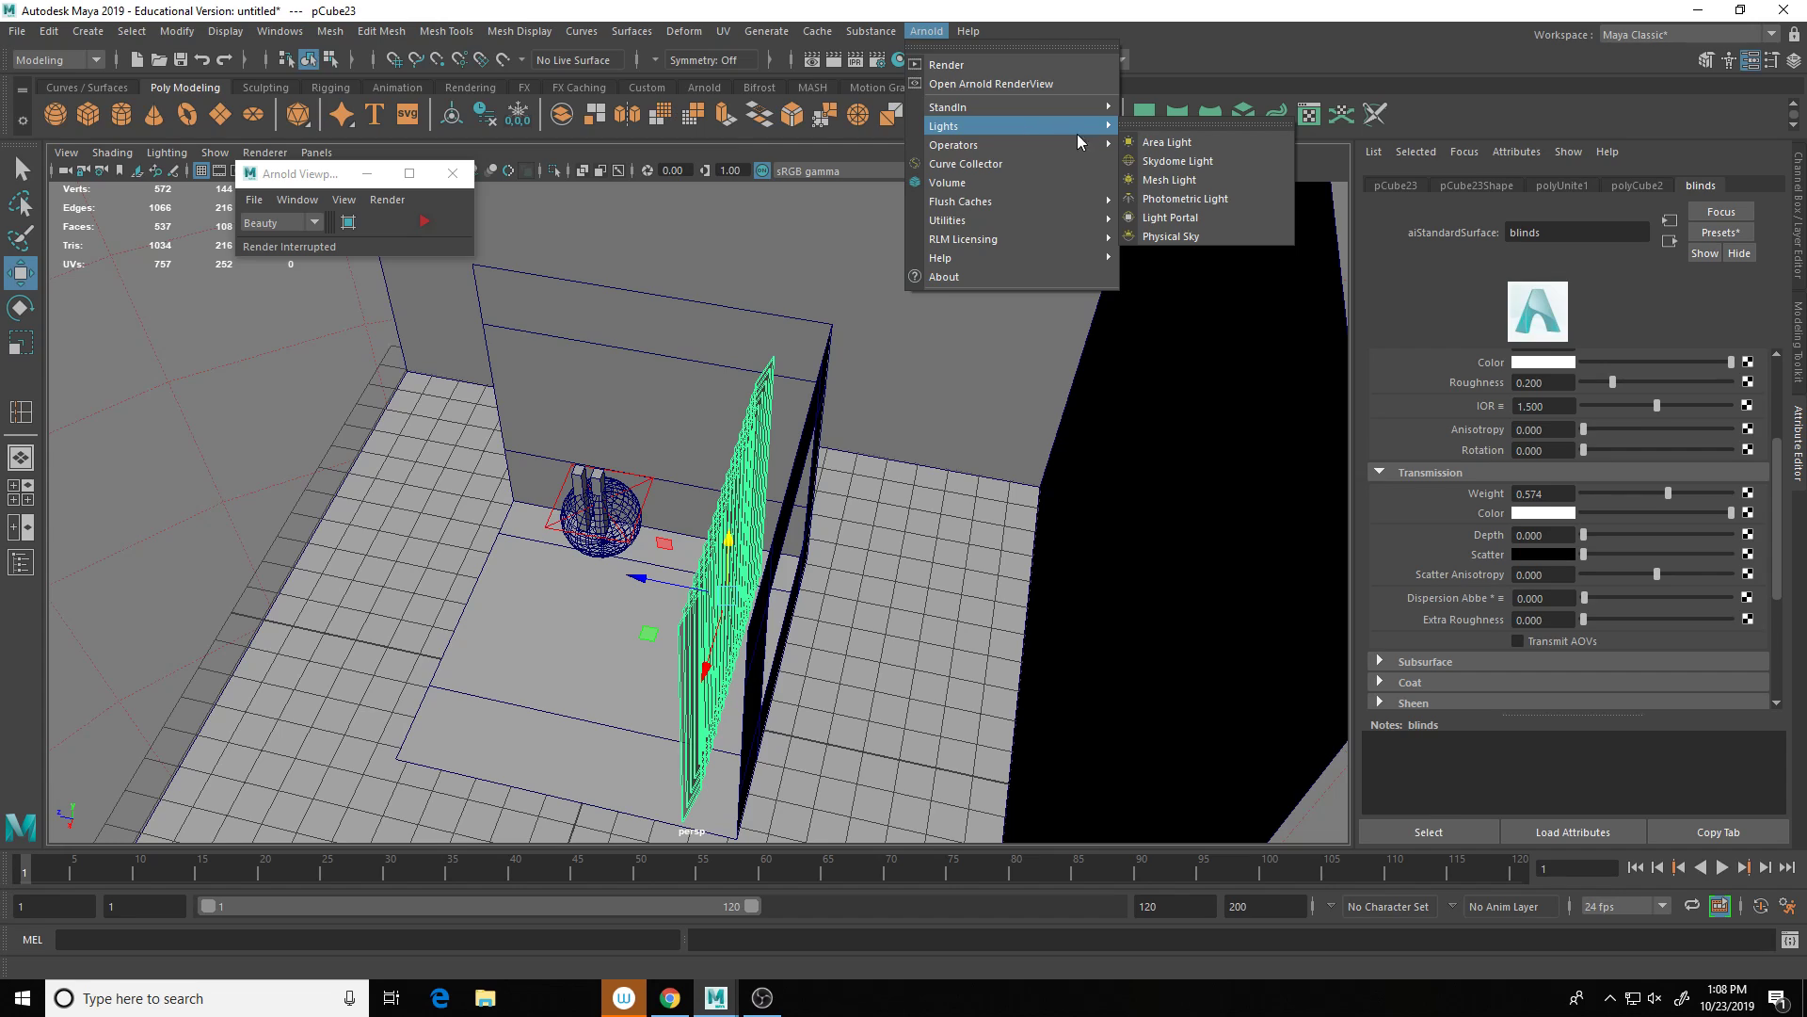
left_click(1167, 141)
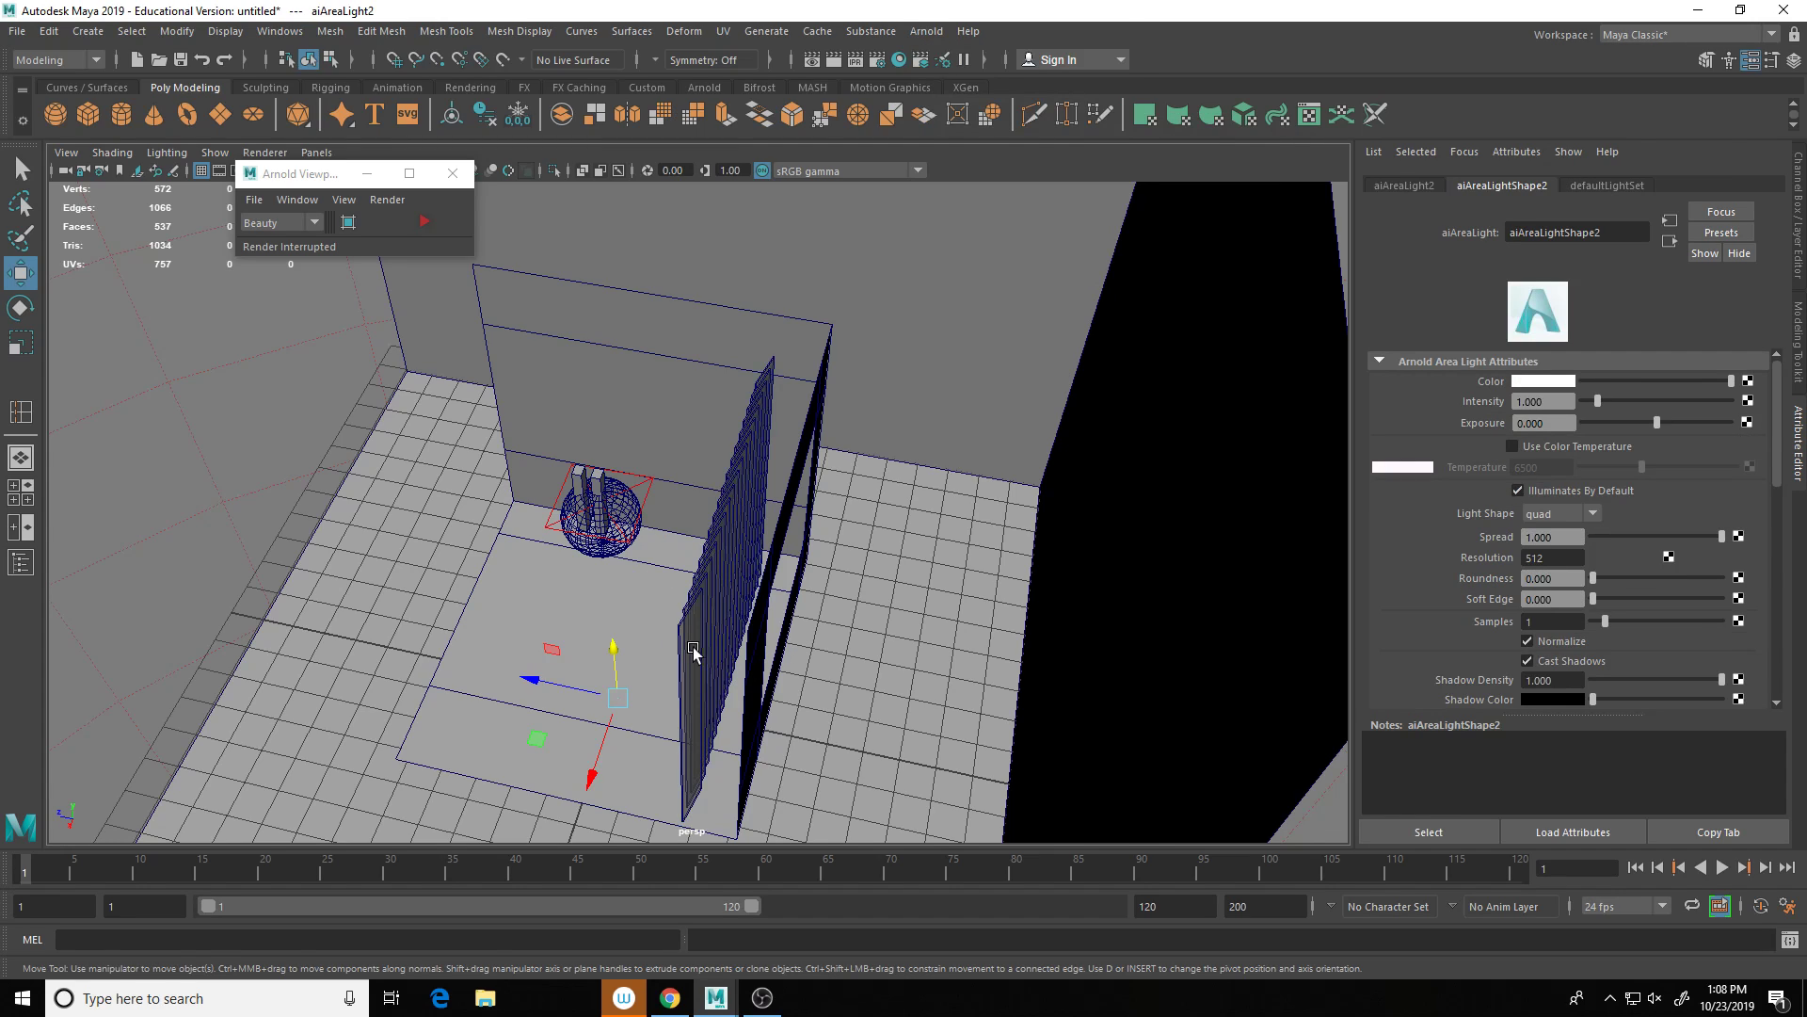
left_click_drag(565, 685, 956, 612)
left_click_drag(940, 741, 958, 538)
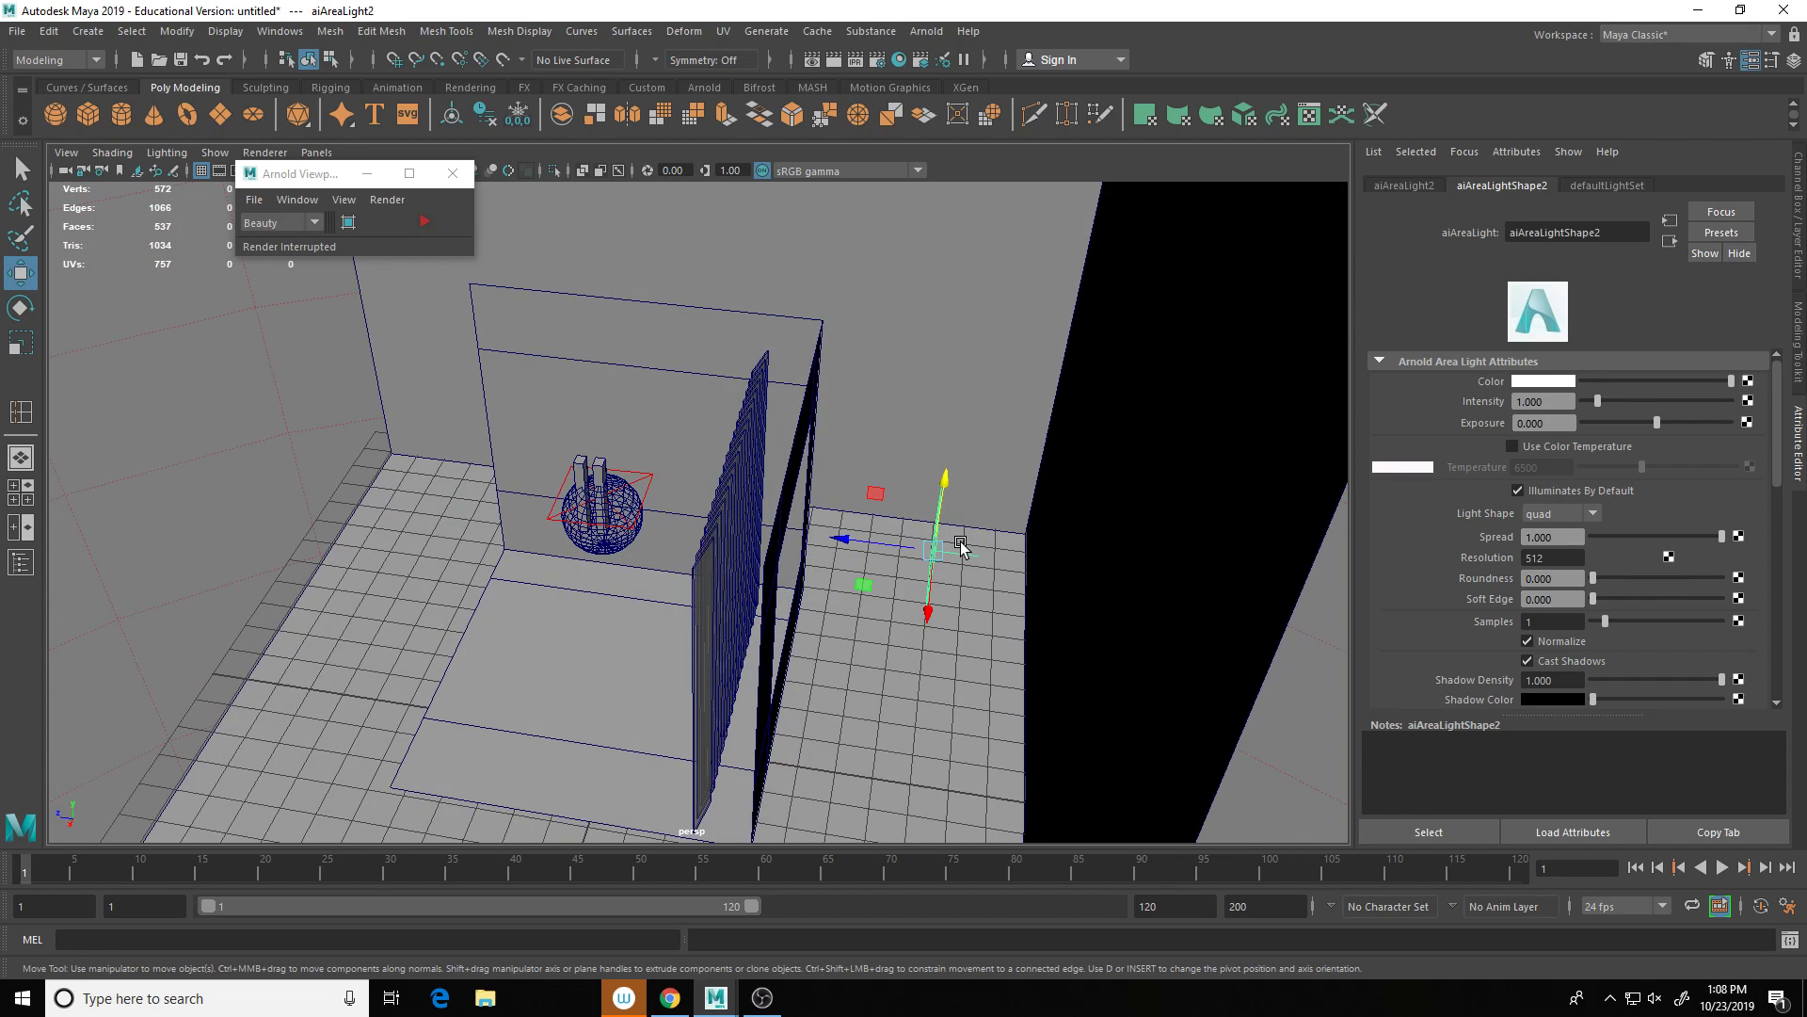
key("e")
left_click_drag(968, 606, 1139, 428)
key("r")
left_click_drag(900, 522, 1036, 440, "alt")
Step: Set the new area light's Exposure to 50 and restart the live Arnold render
left_click_drag(1653, 423, 1734, 427)
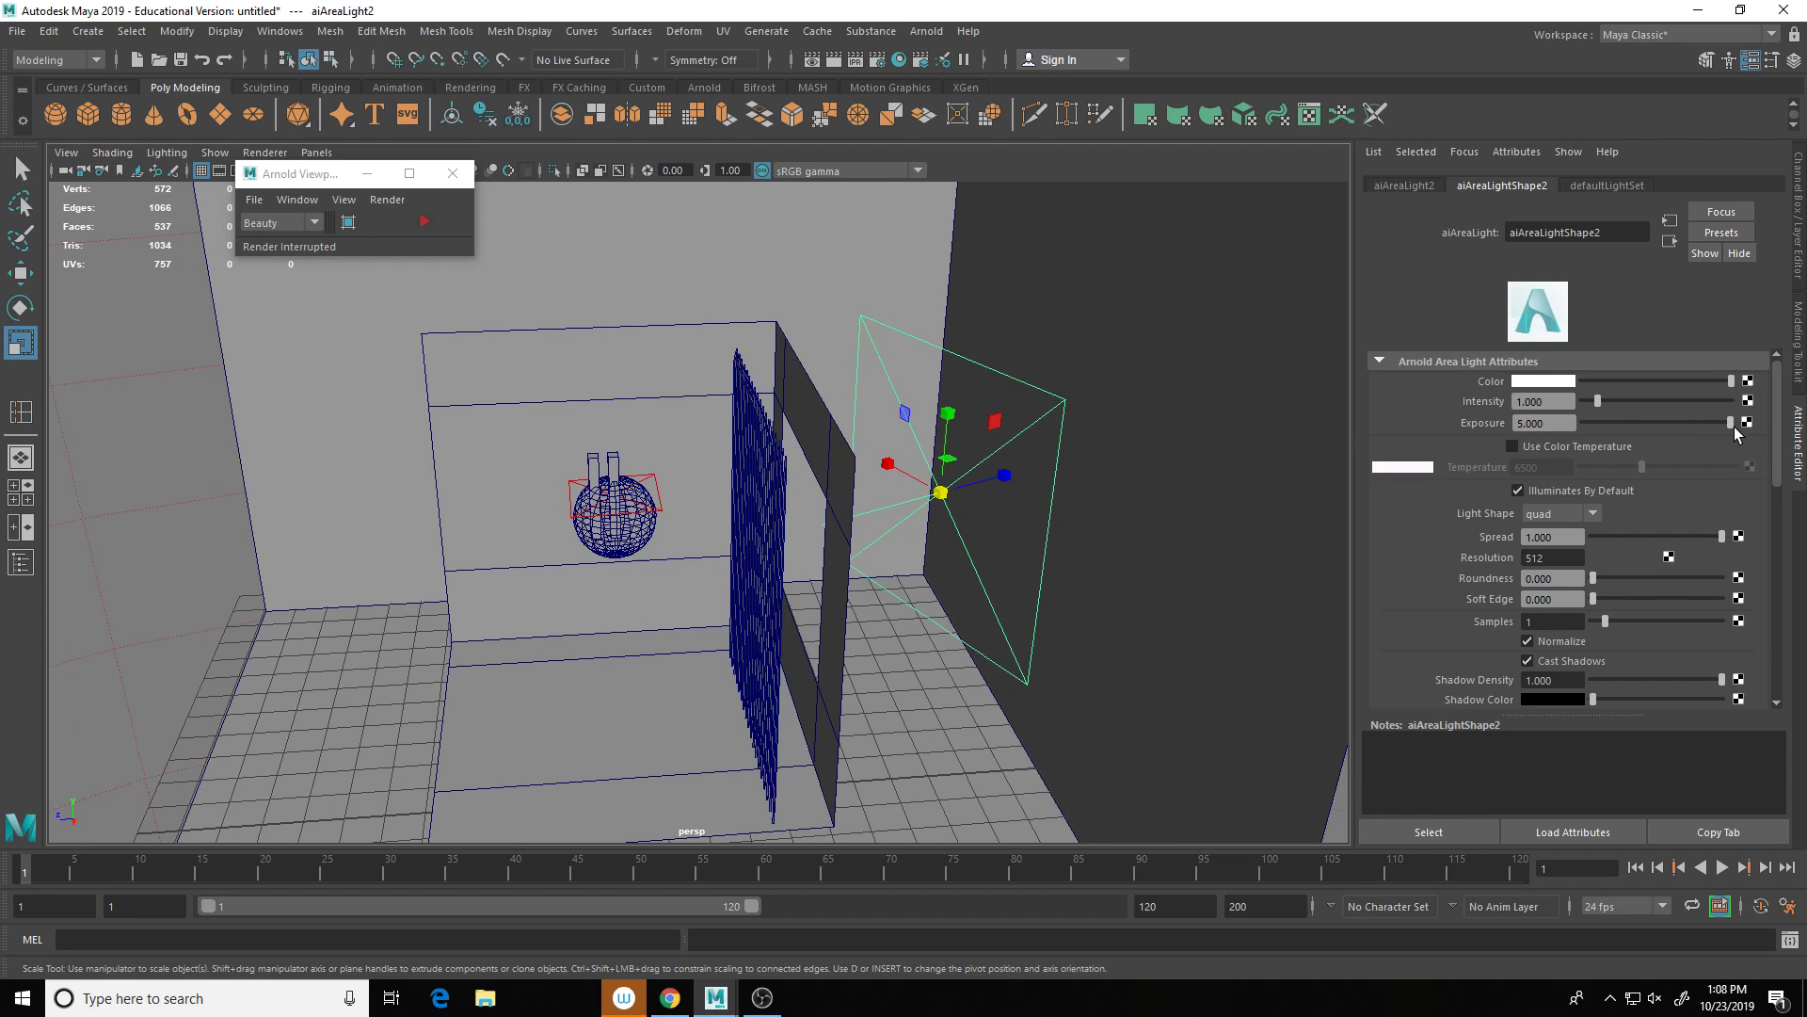
left_click(1546, 421)
type("50")
key("Return")
left_click(425, 221)
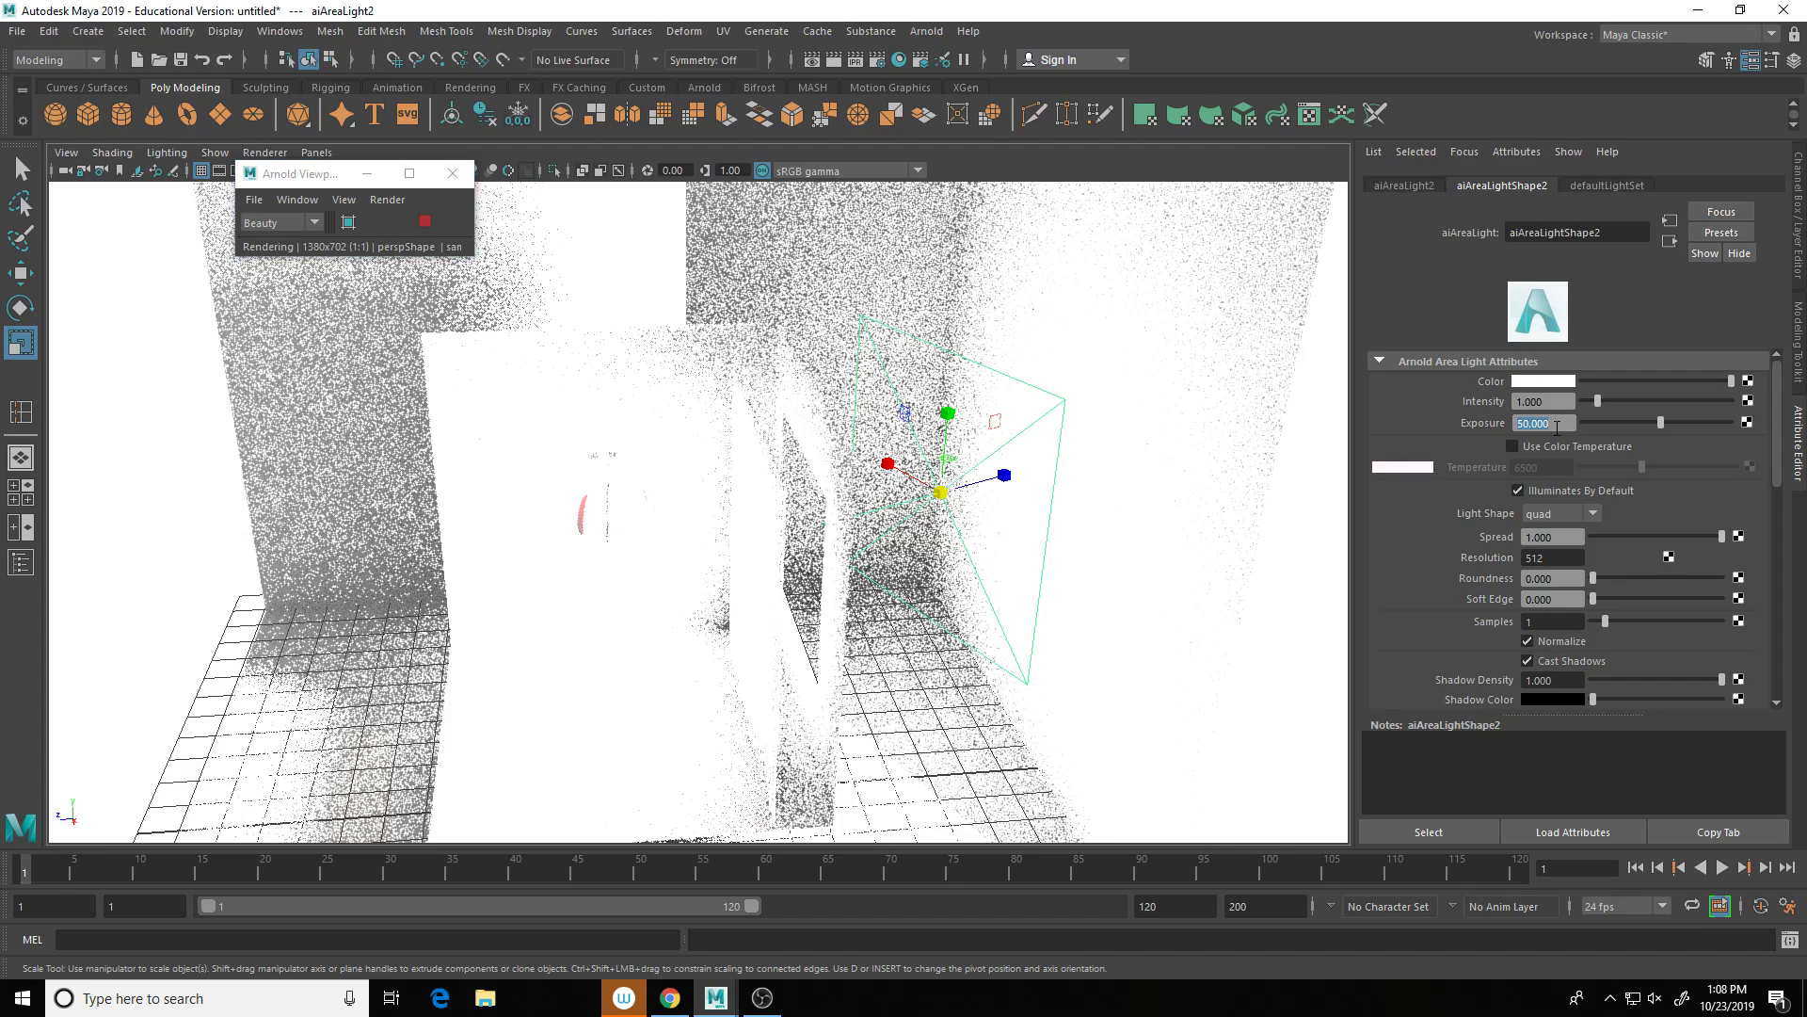
Step: Set aiAreaLight2's Exposure to 10, then orbit, zoom and pan to check the Arnold preview
type("10")
key("Return")
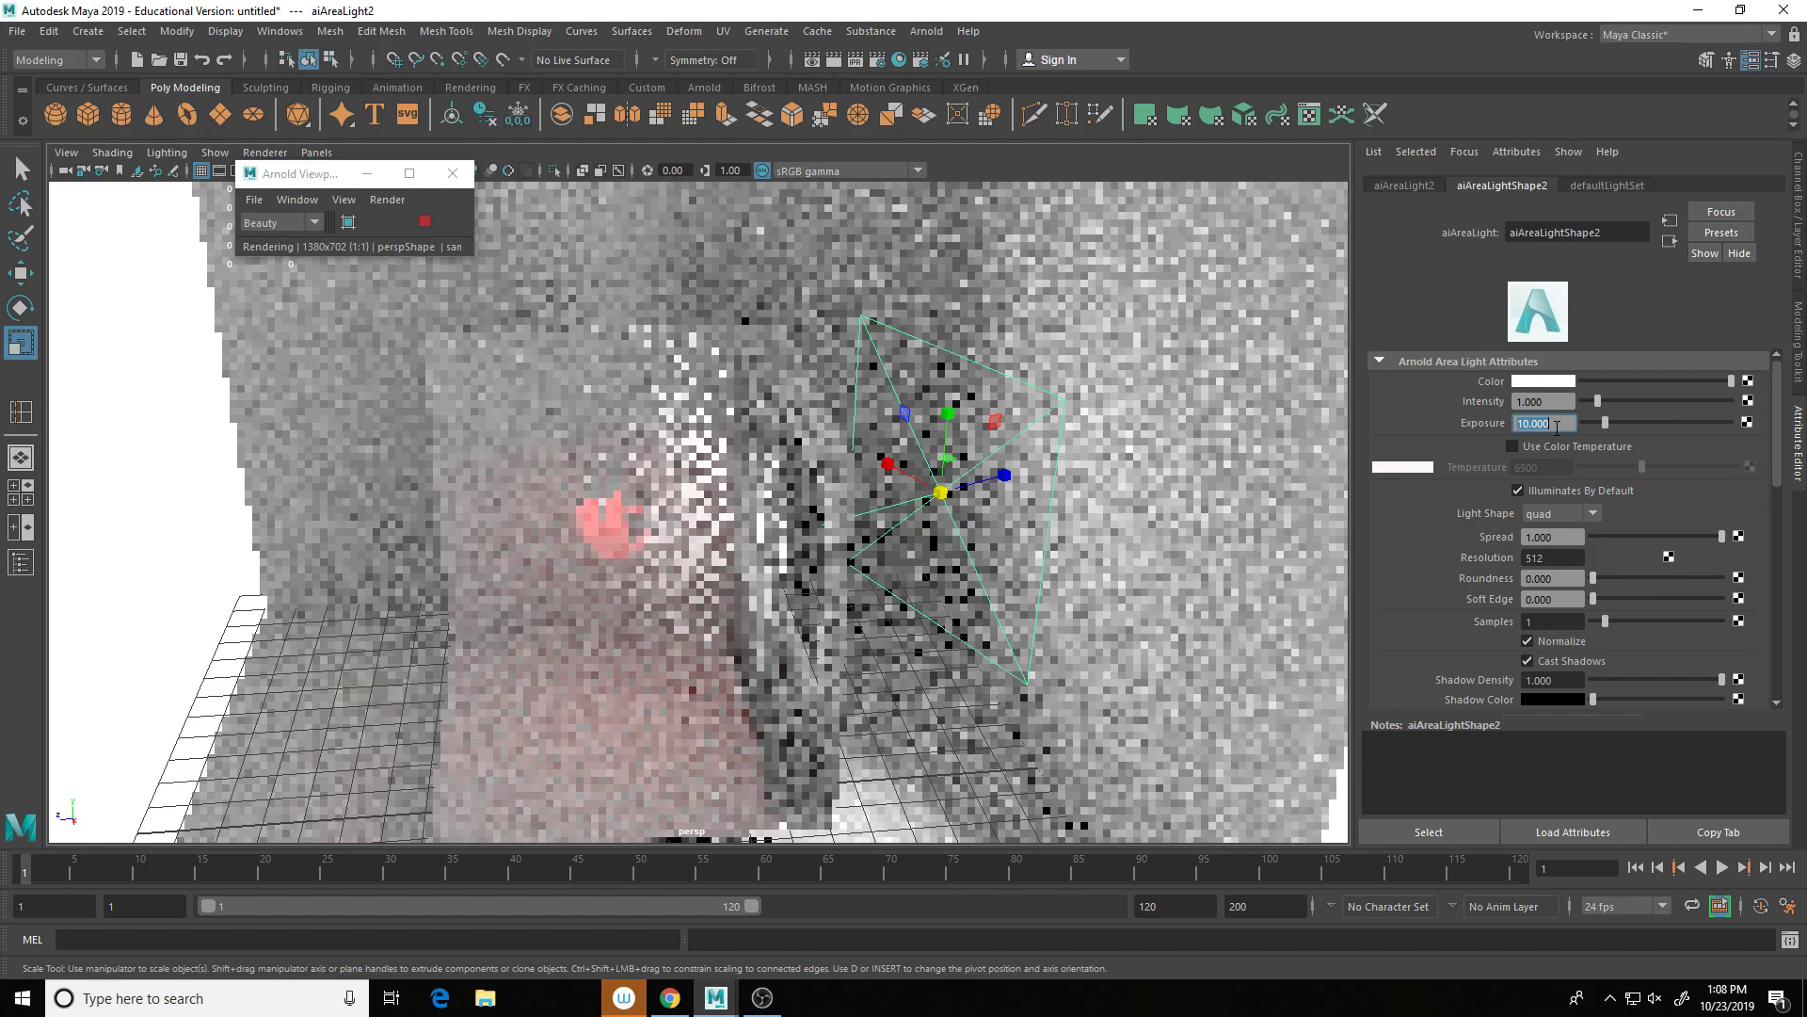
left_click_drag(832, 619, 918, 616, "alt")
left_click_drag(759, 597, 805, 613, "alt")
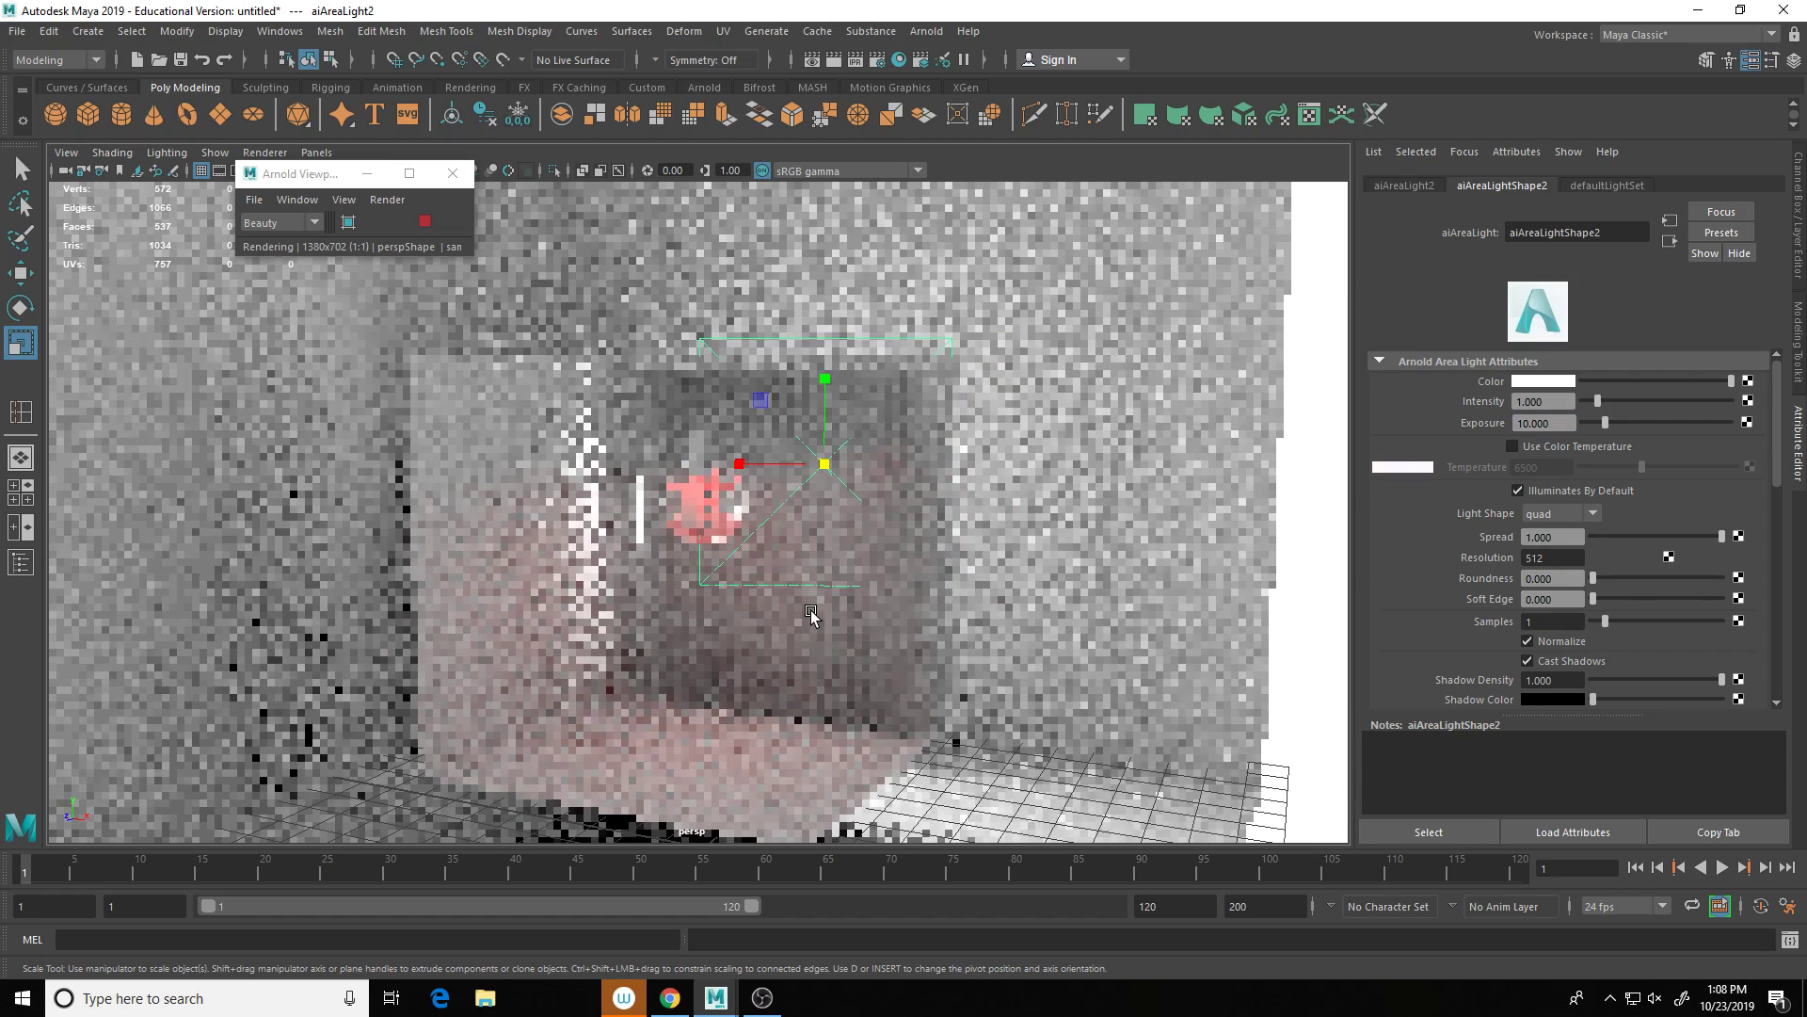
scroll(810, 618, "up", 4)
scroll(810, 619, "up", 3)
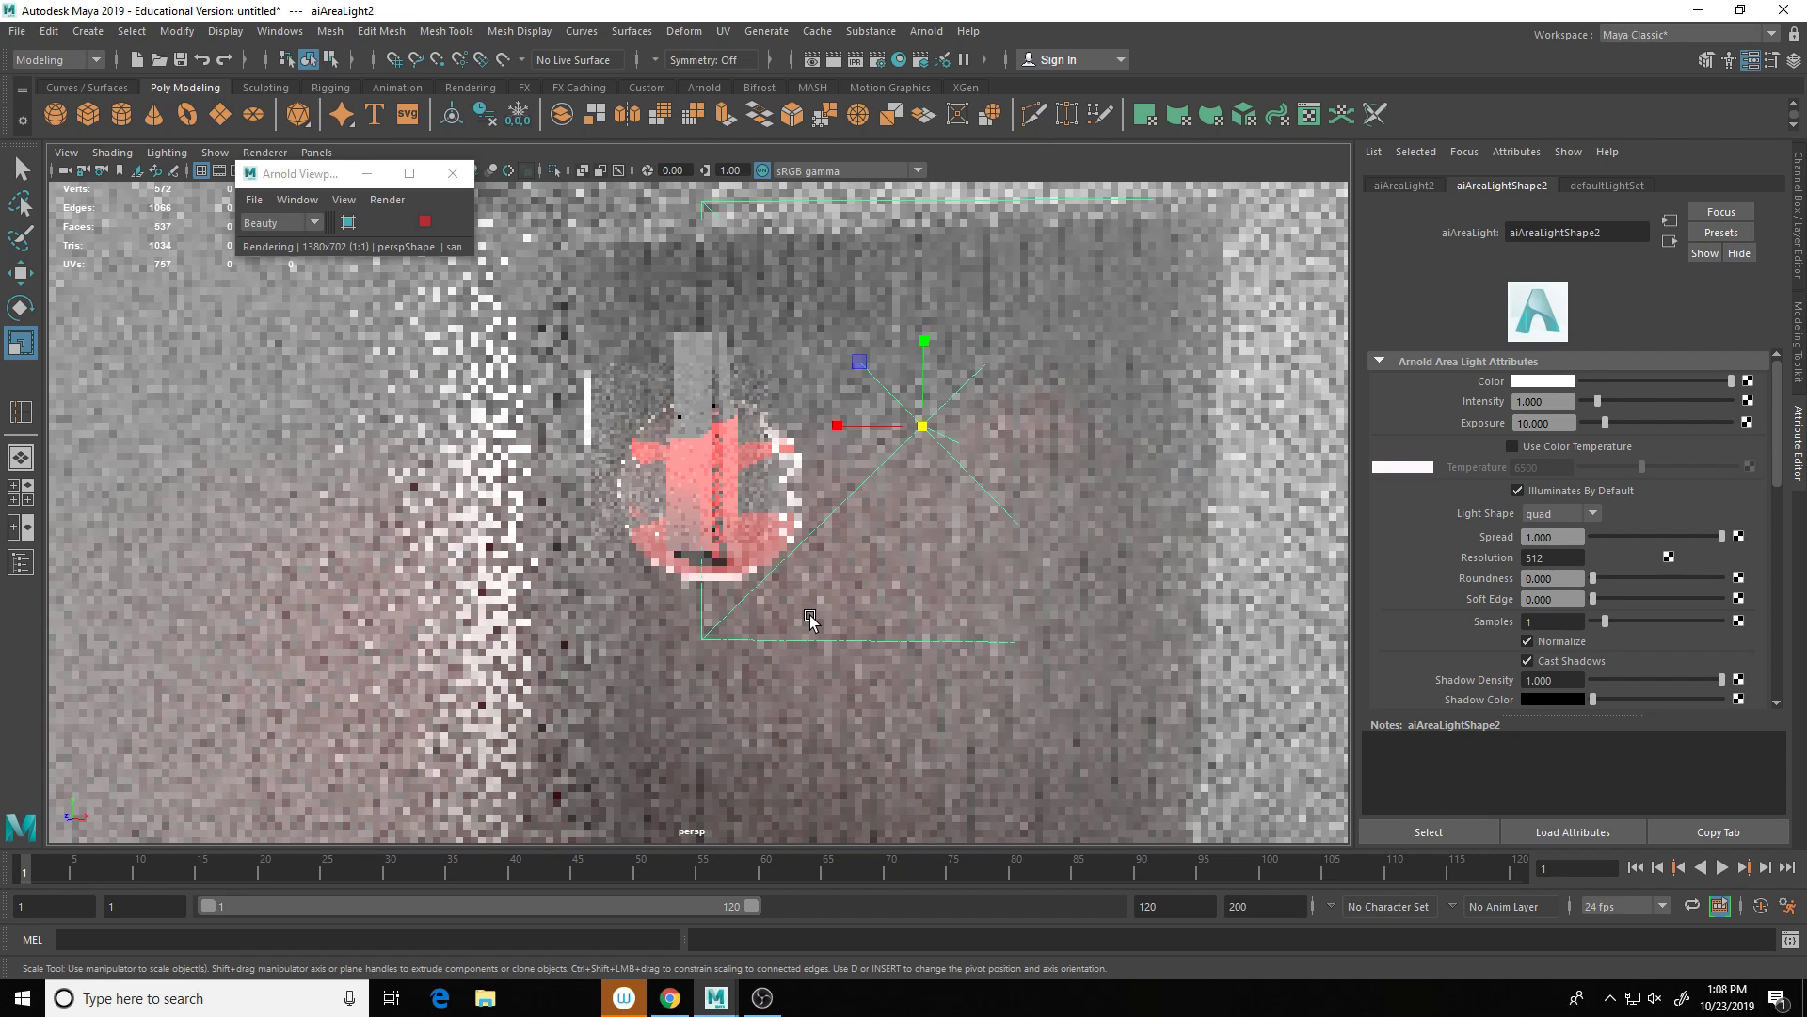
middle_click_drag(794, 550, 797, 534, "alt")
scroll(797, 538, "down", 2)
scroll(796, 539, "down", 3)
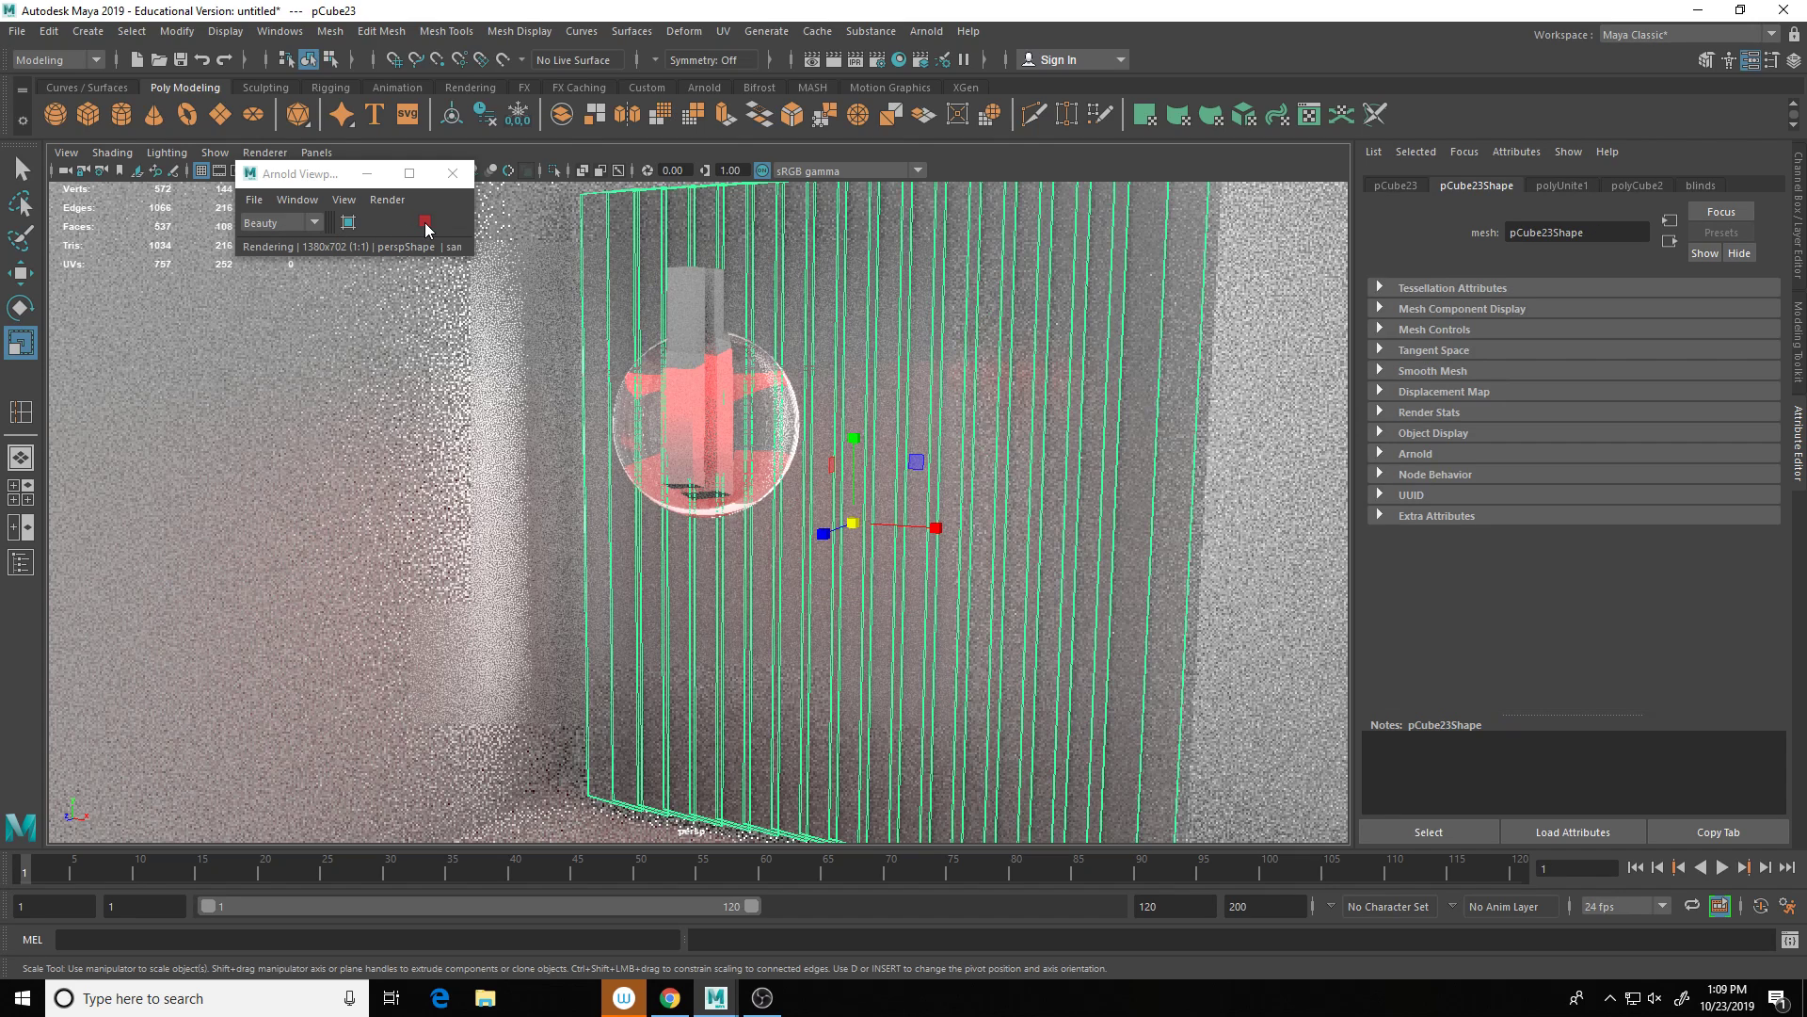
Step: Set the blinds material's Transmission Weight to 0.794
left_click(1701, 185)
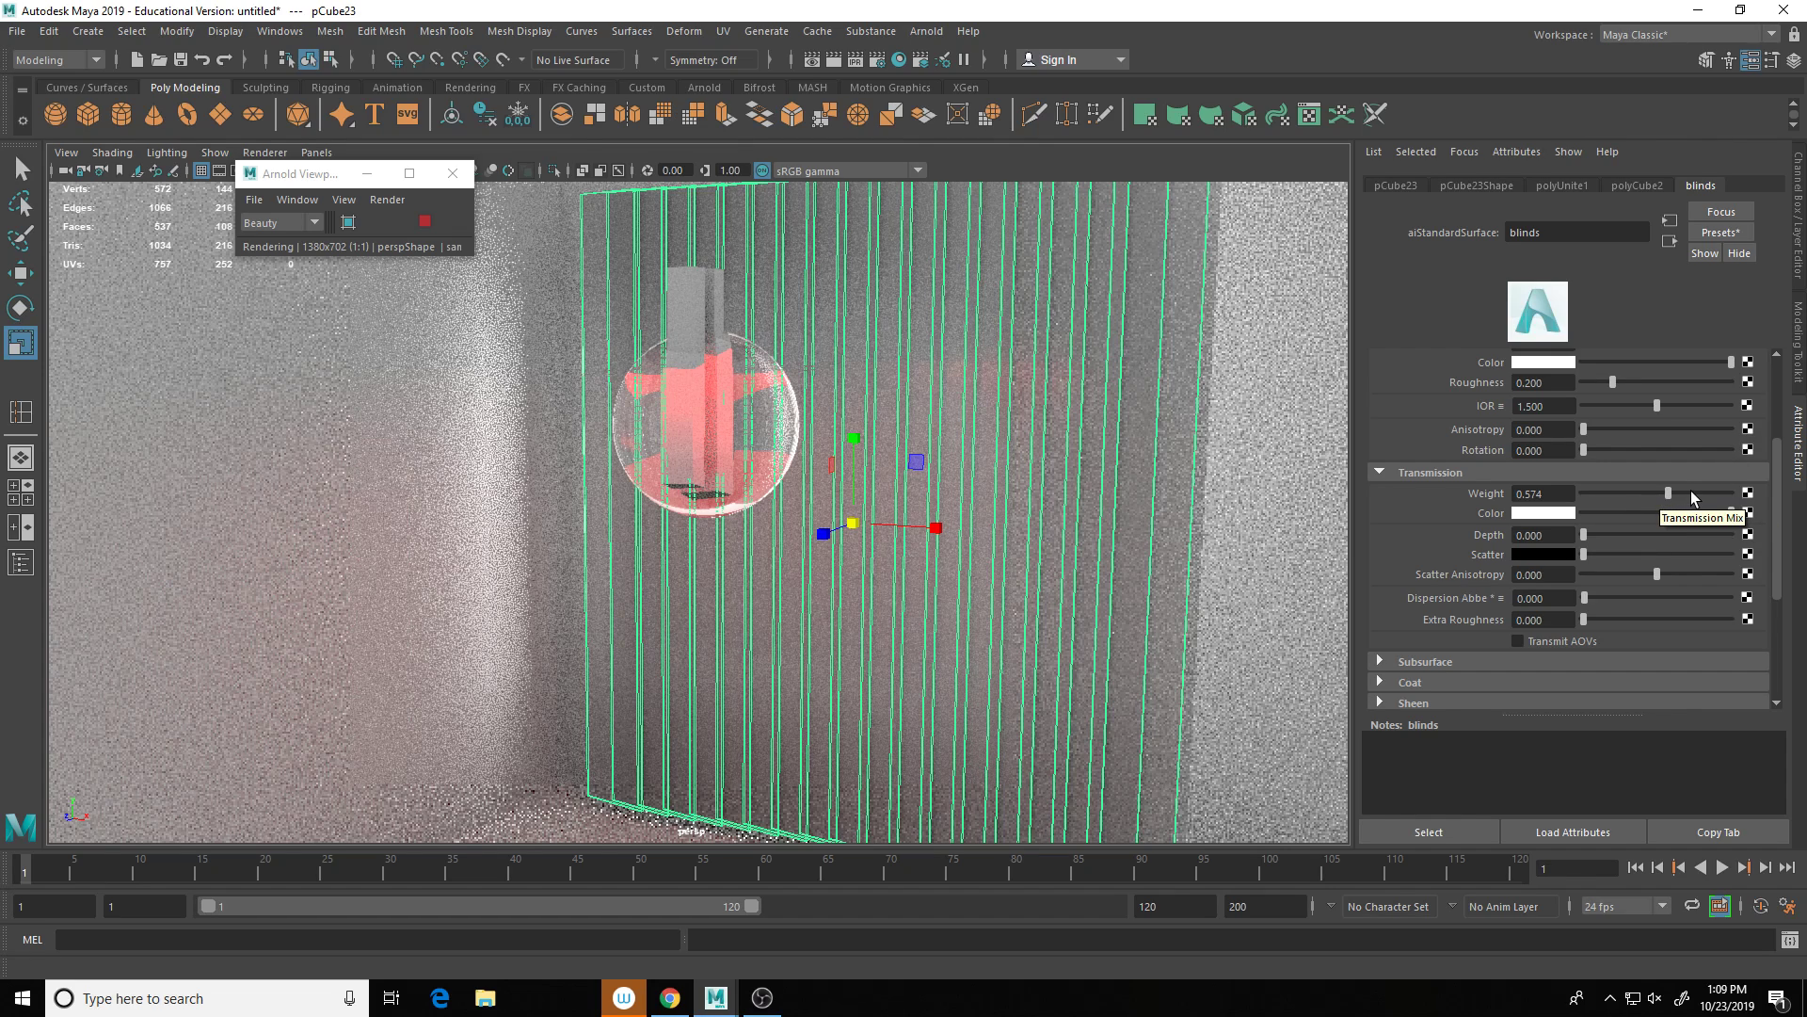
left_click_drag(1690, 489, 1698, 489)
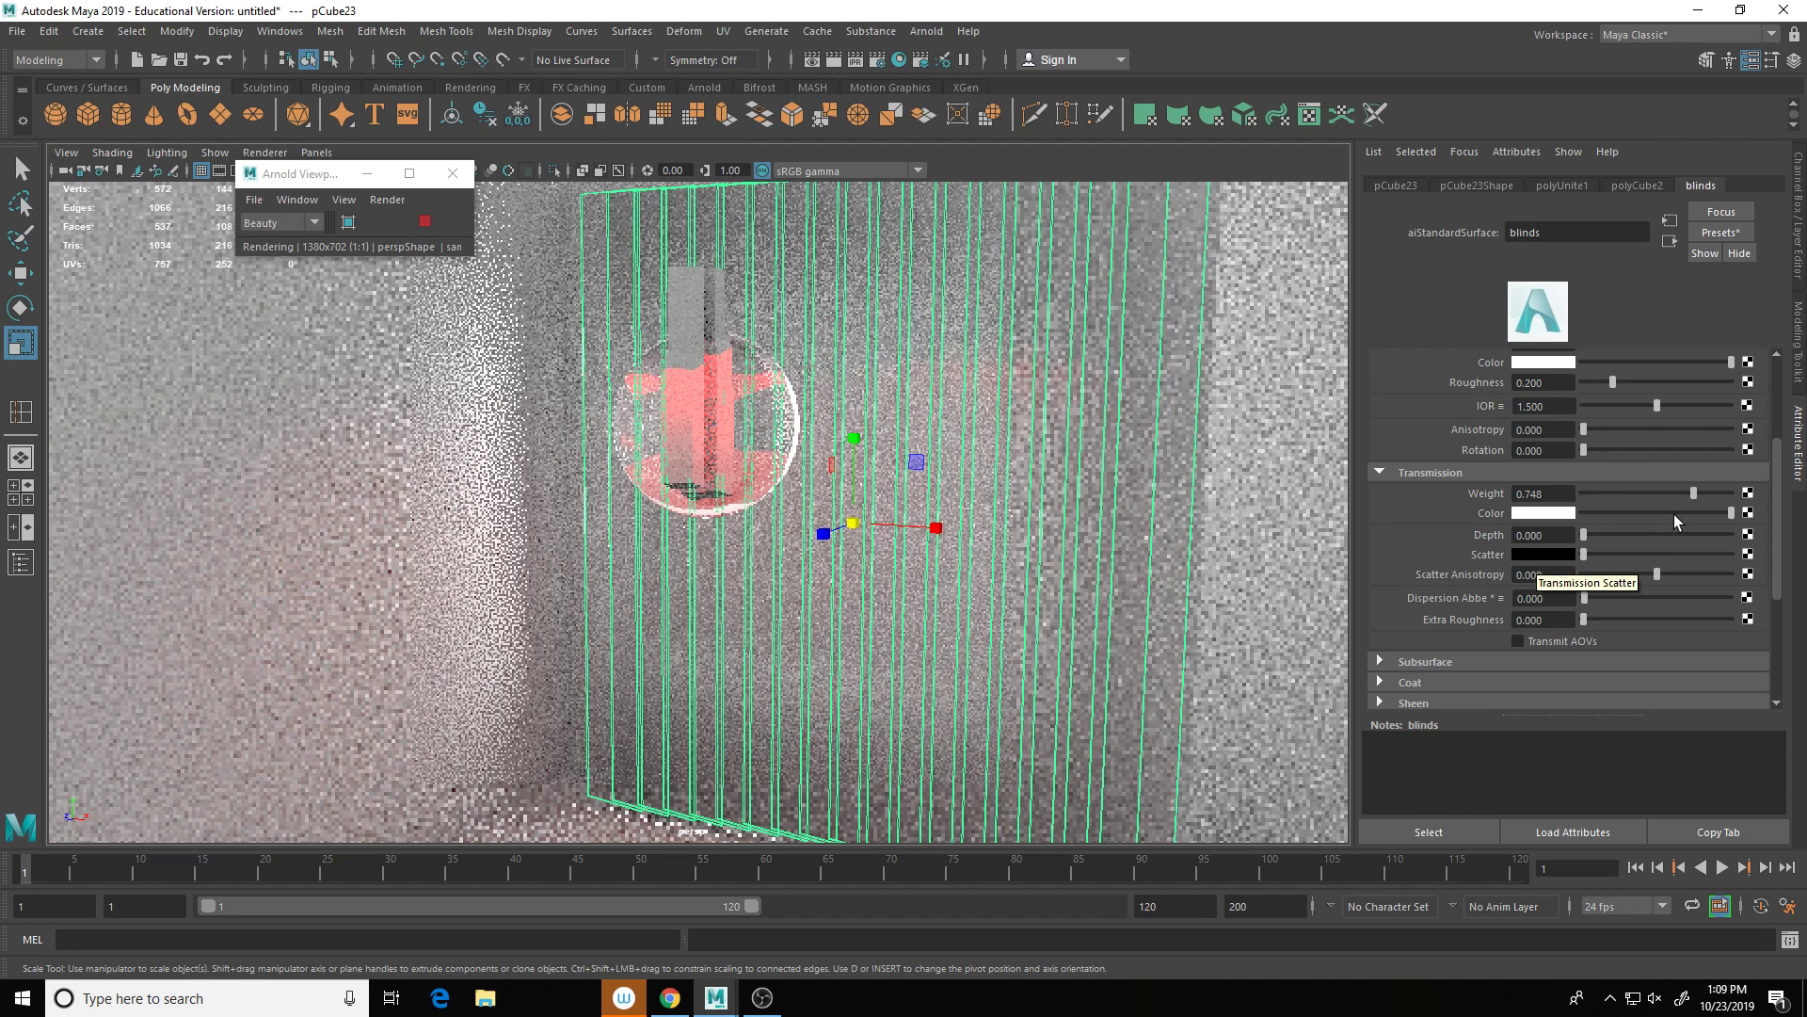
left_click_drag(1693, 493, 1729, 493)
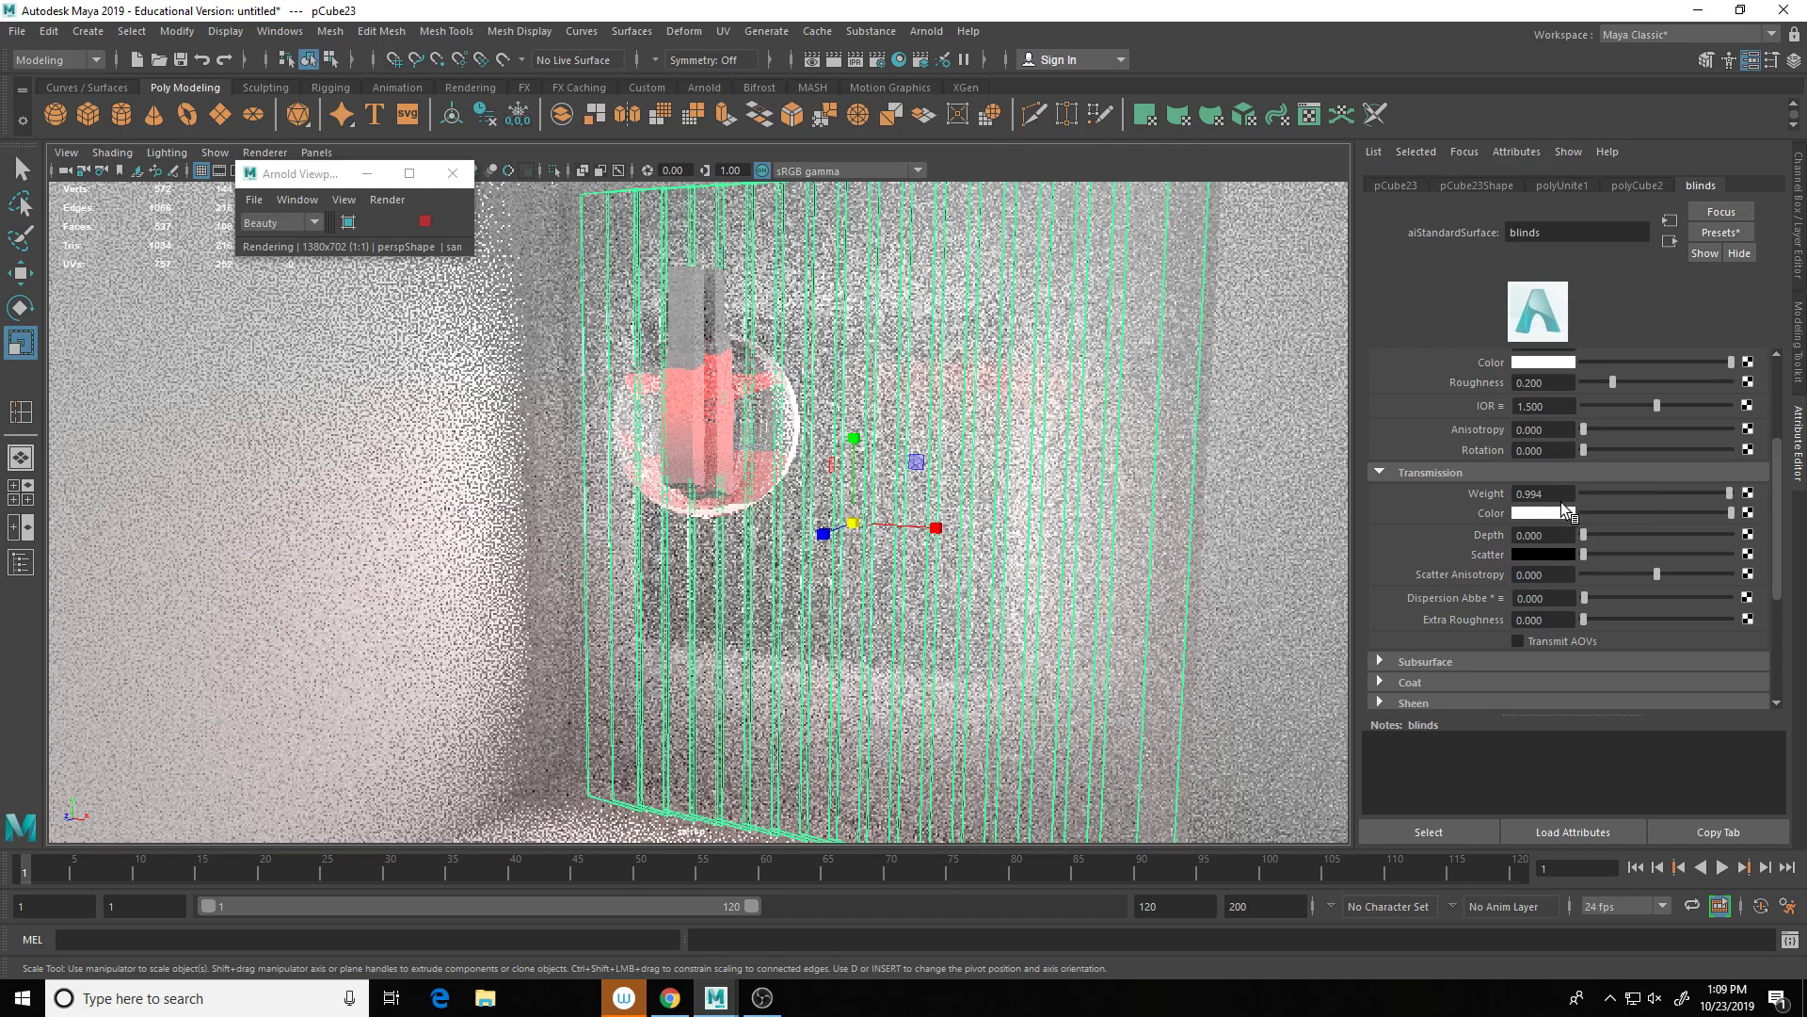
left_click(1712, 493)
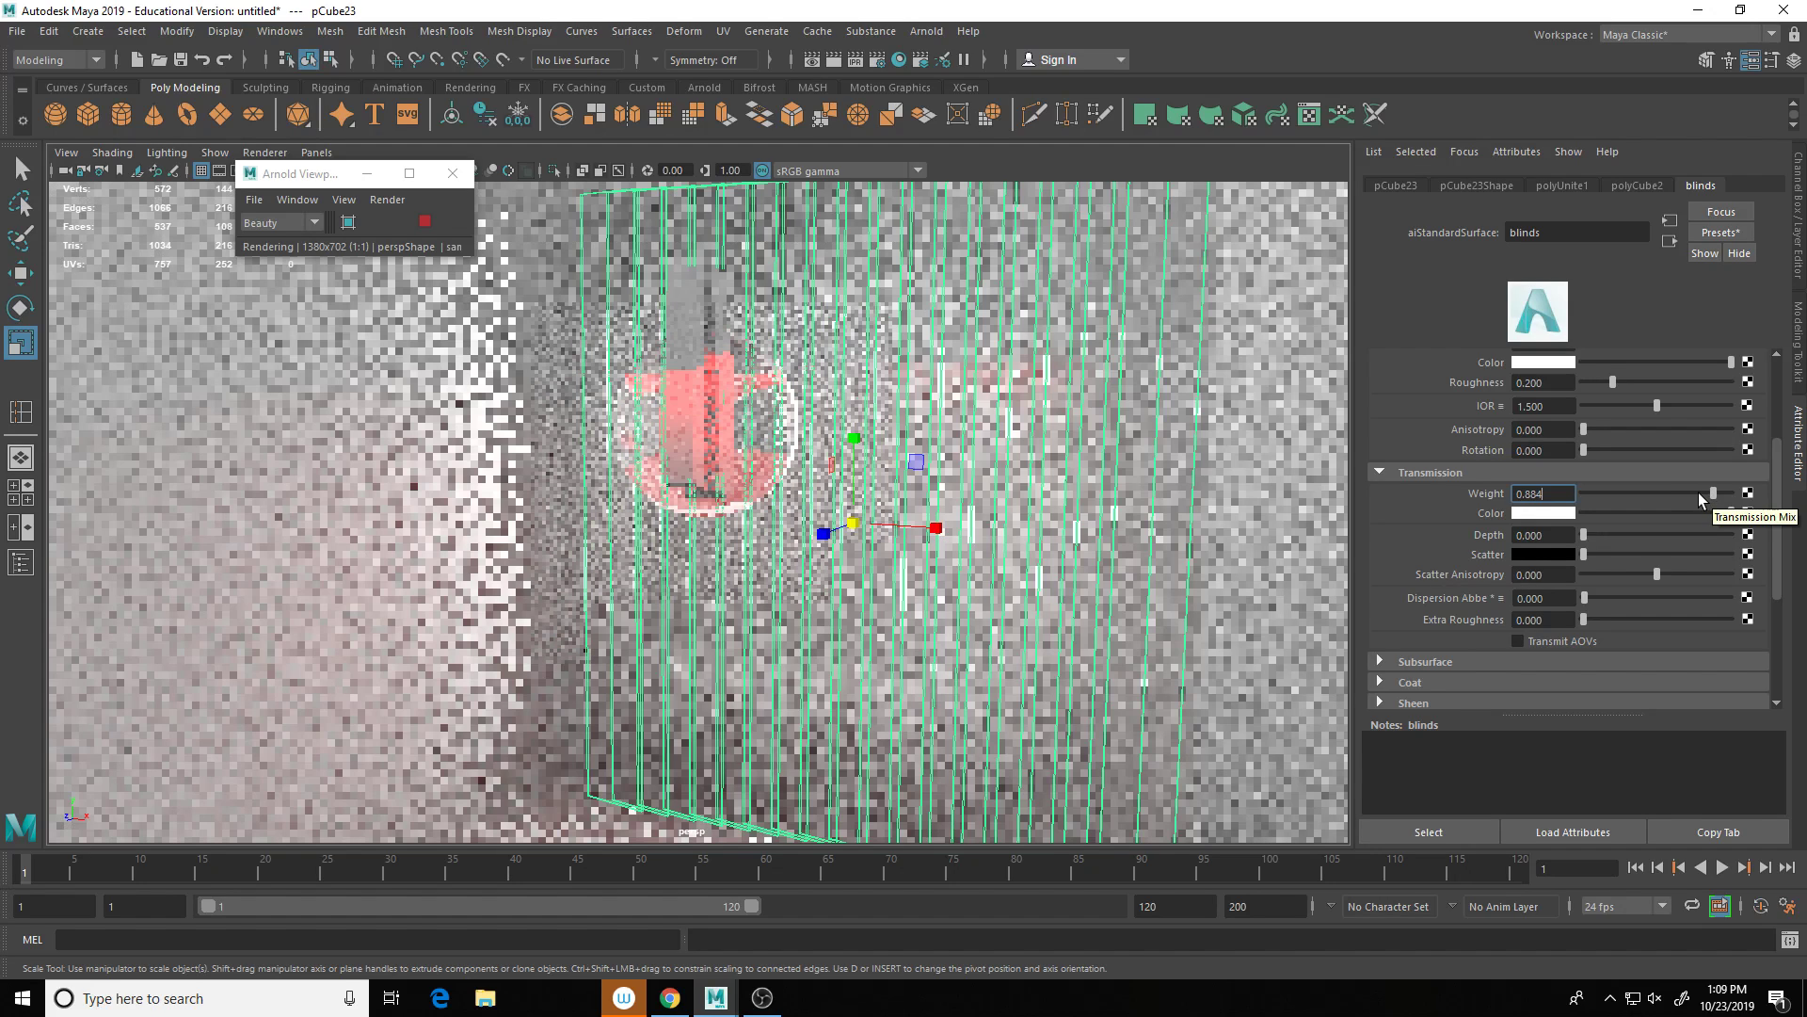
left_click(1698, 494)
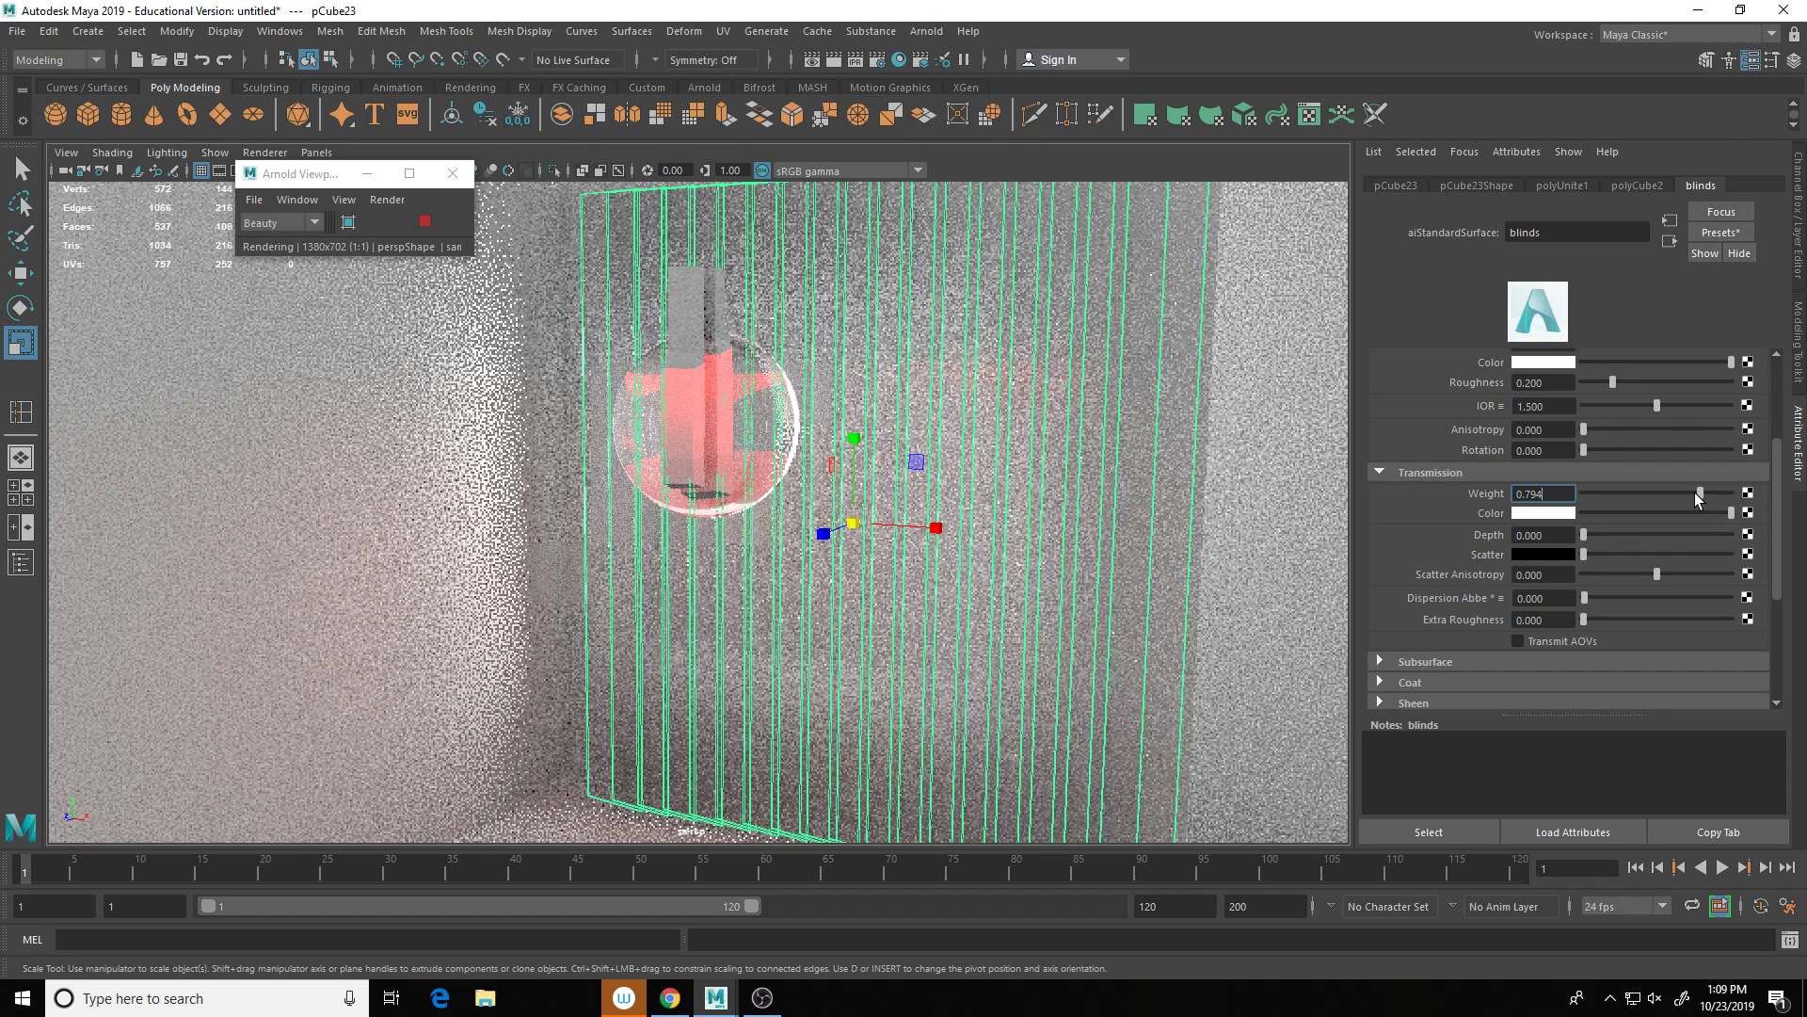
Step: Change the blinds' transmission colour from green to a light grey from Color History
left_click(1523, 512)
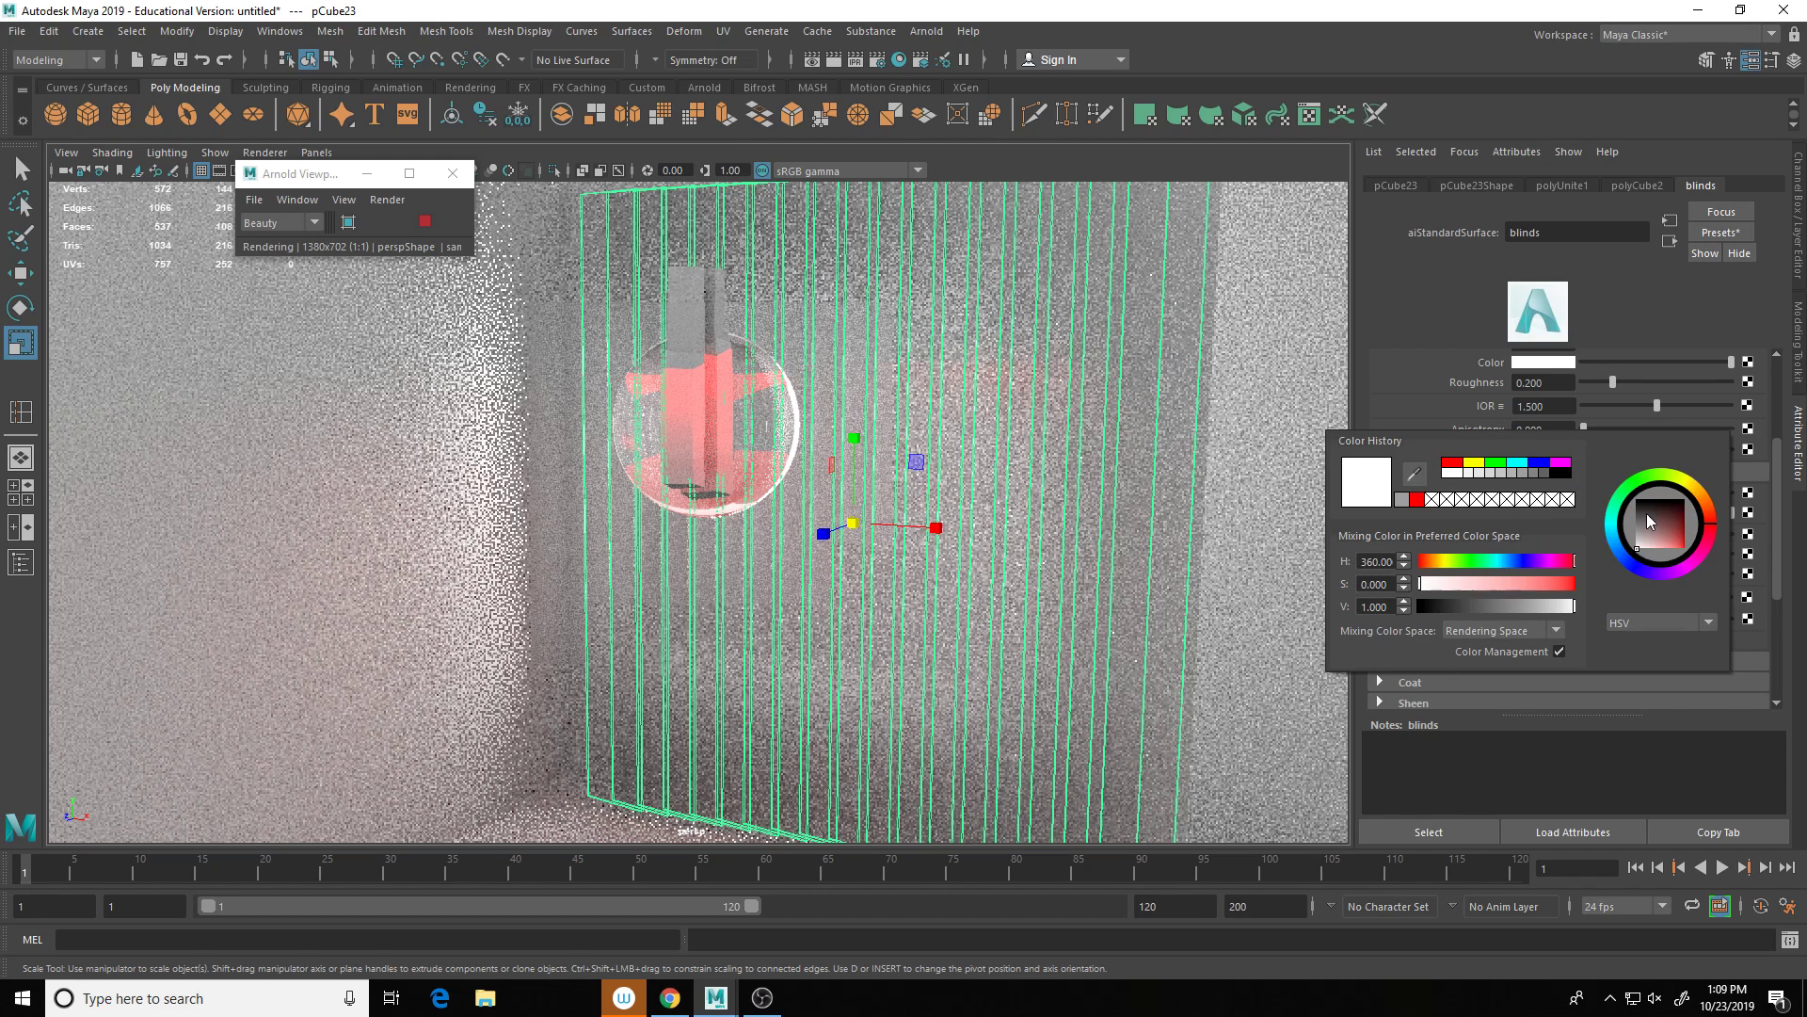
left_click(1621, 552)
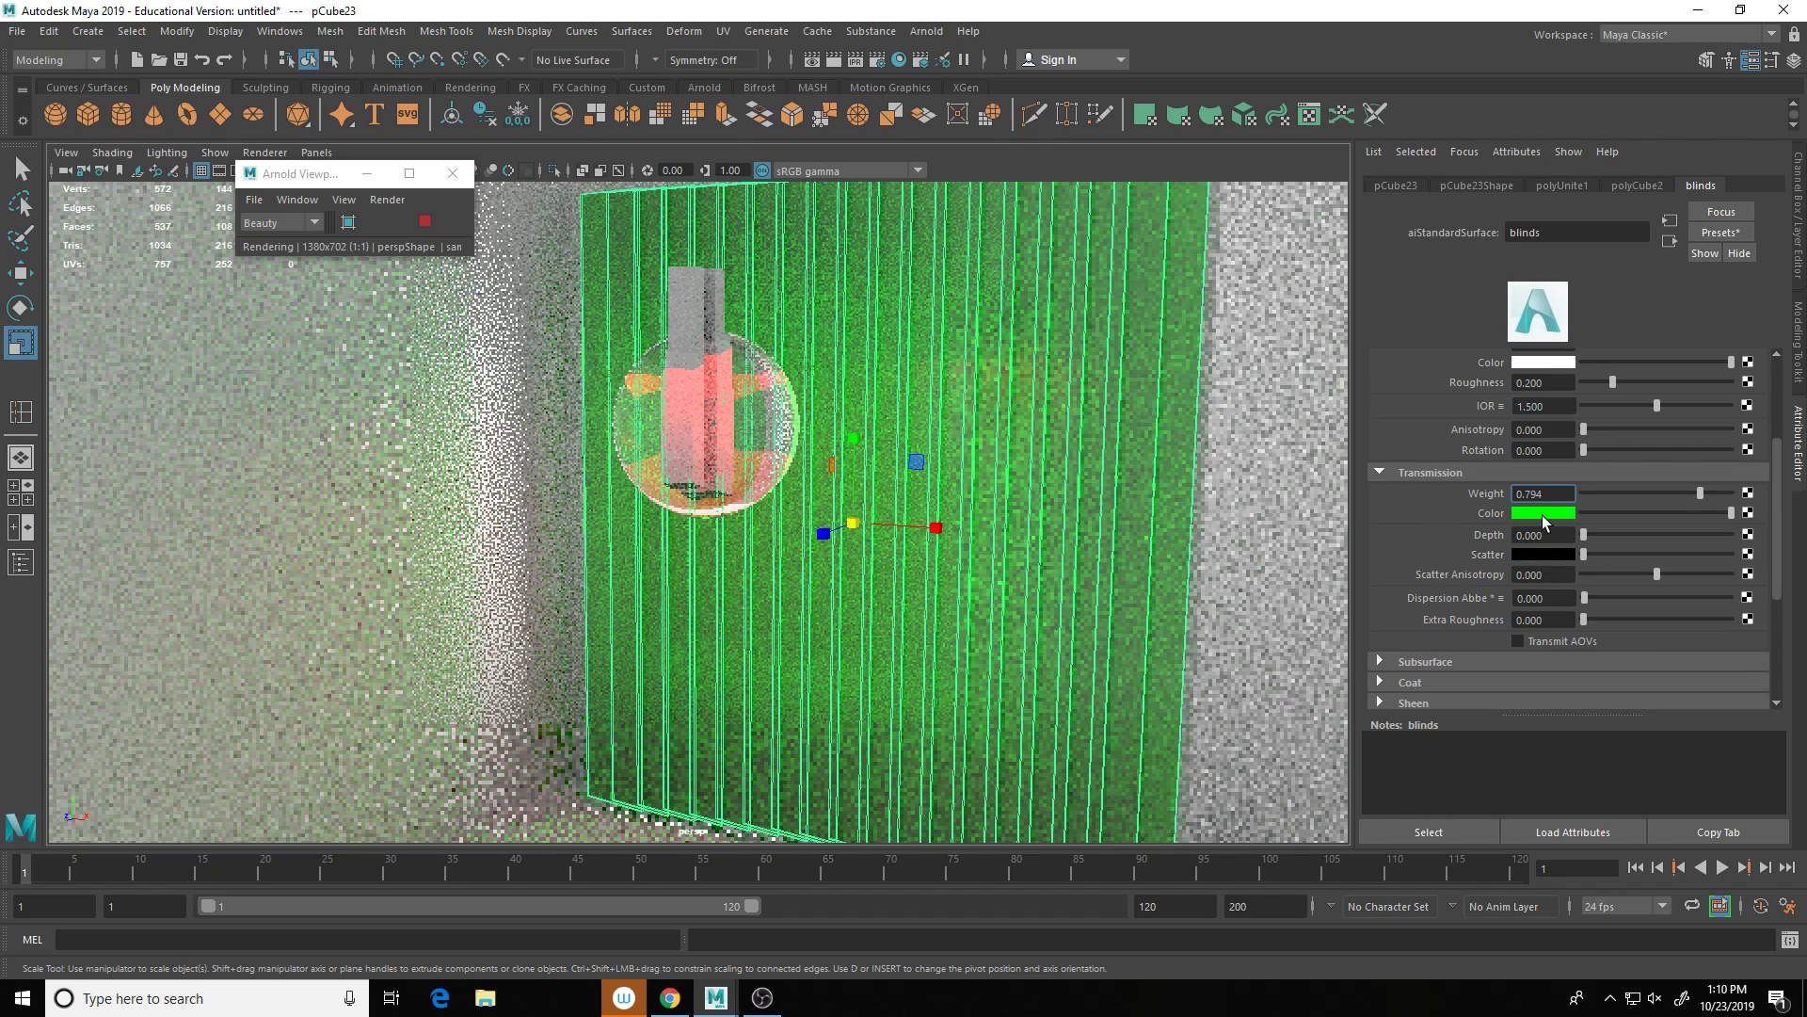
left_click(1542, 516)
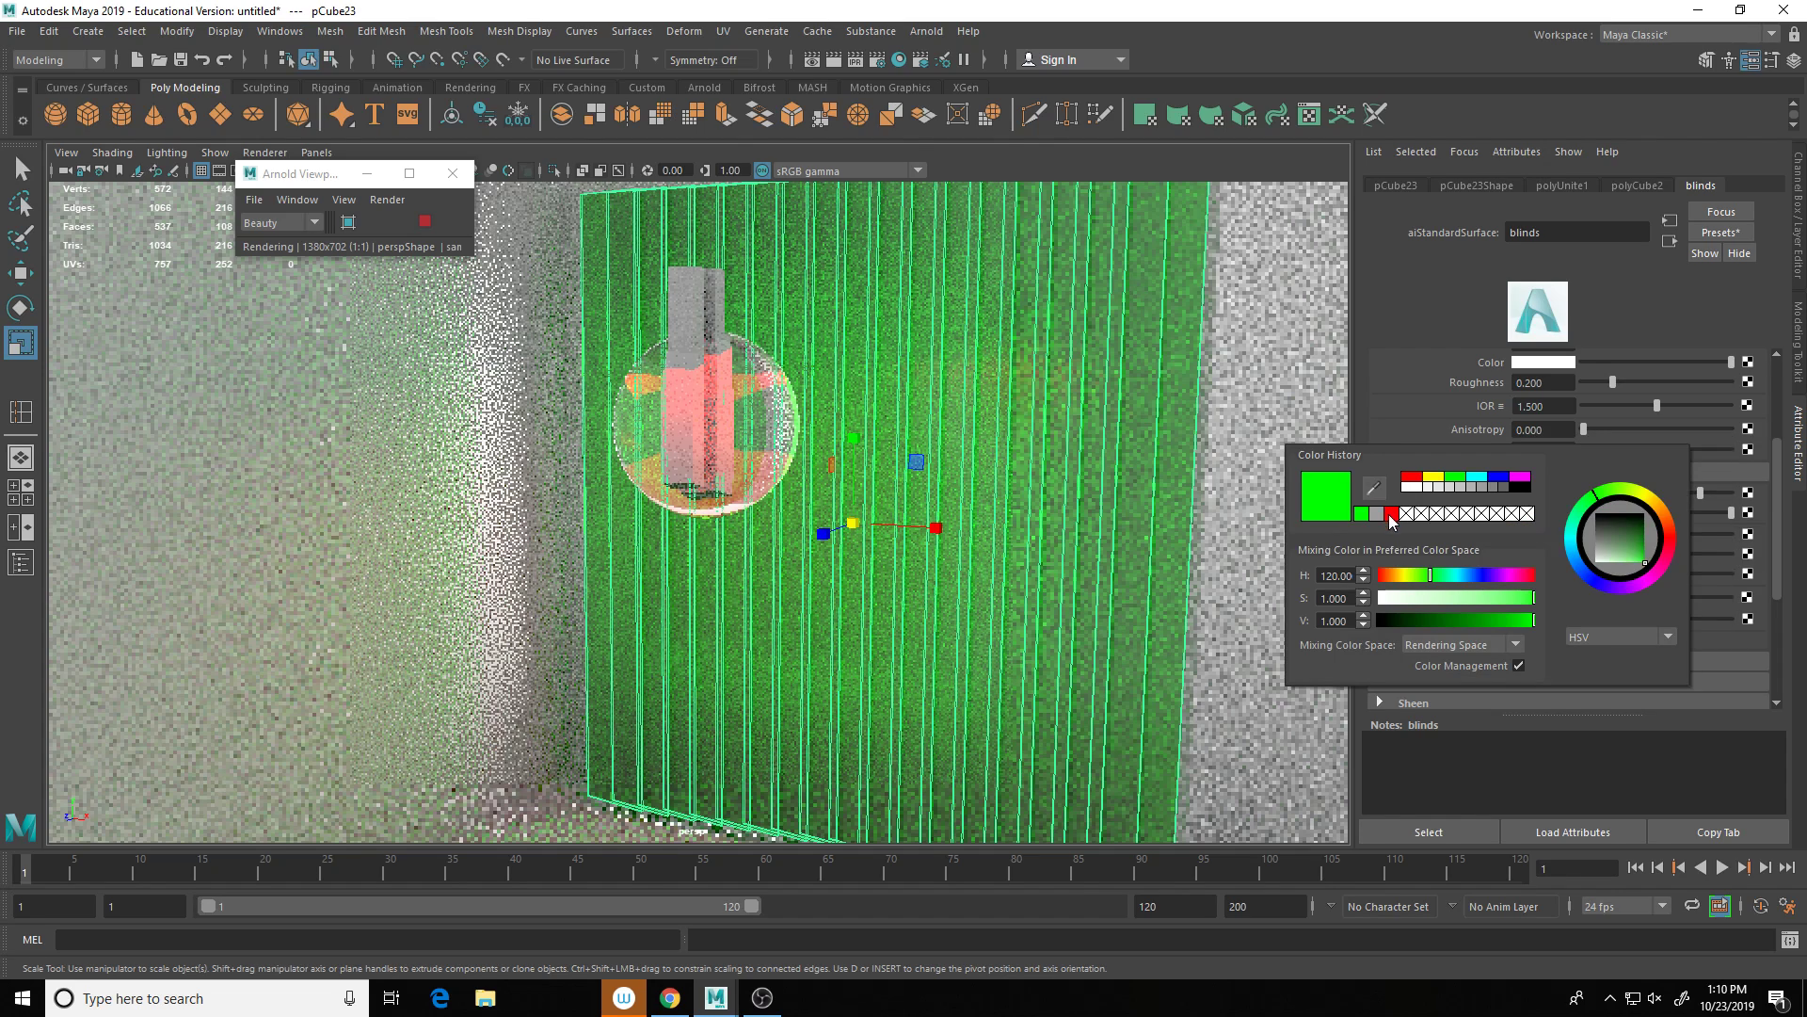
left_click(1485, 487)
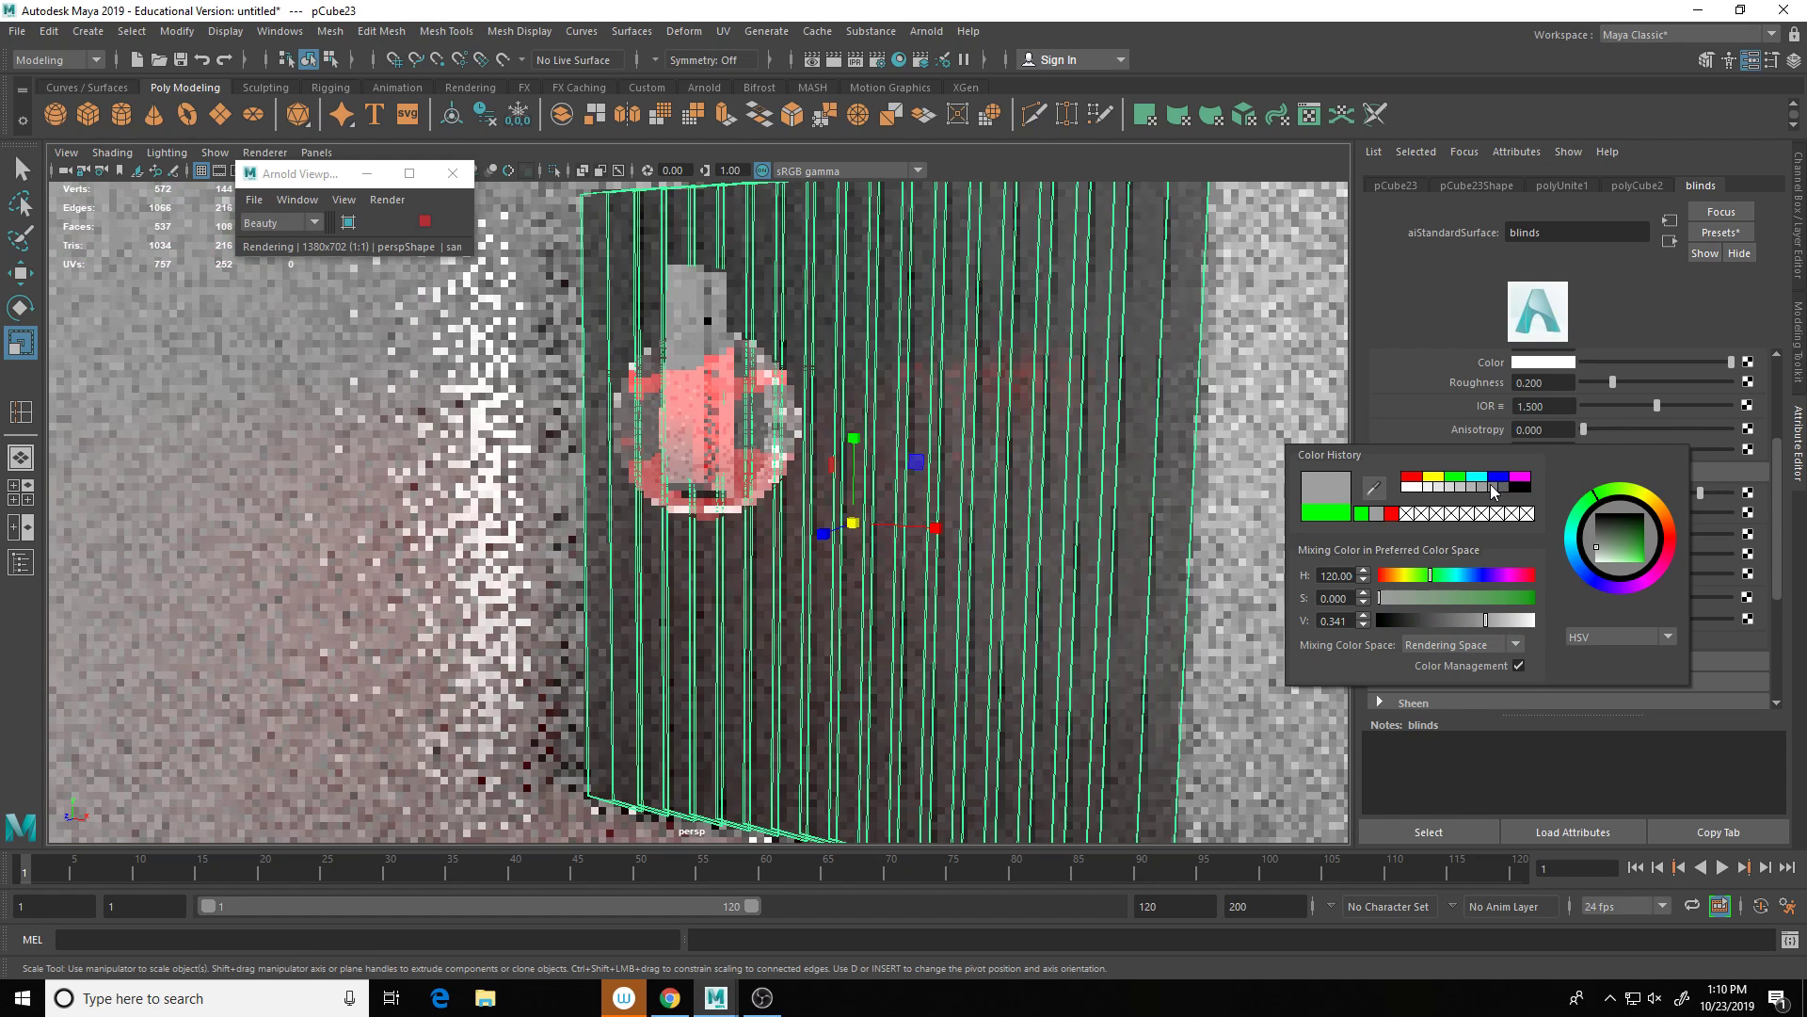
left_click(1469, 487)
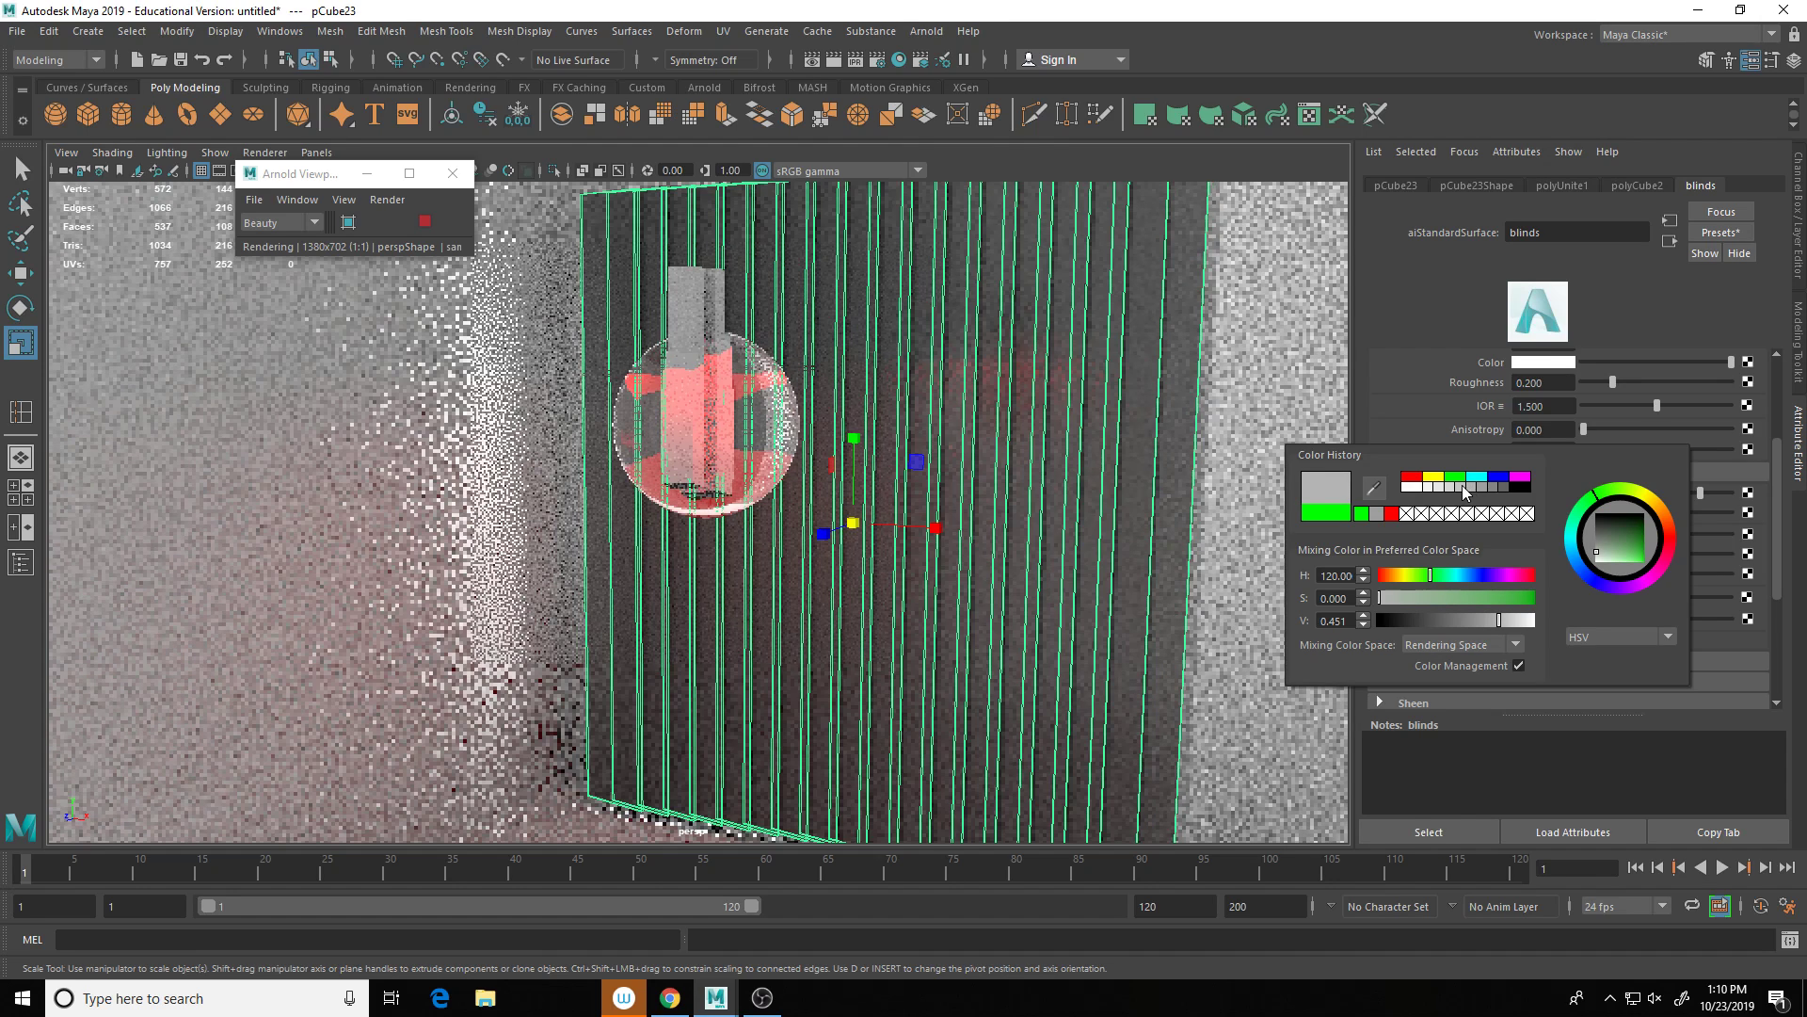
left_click(1458, 488)
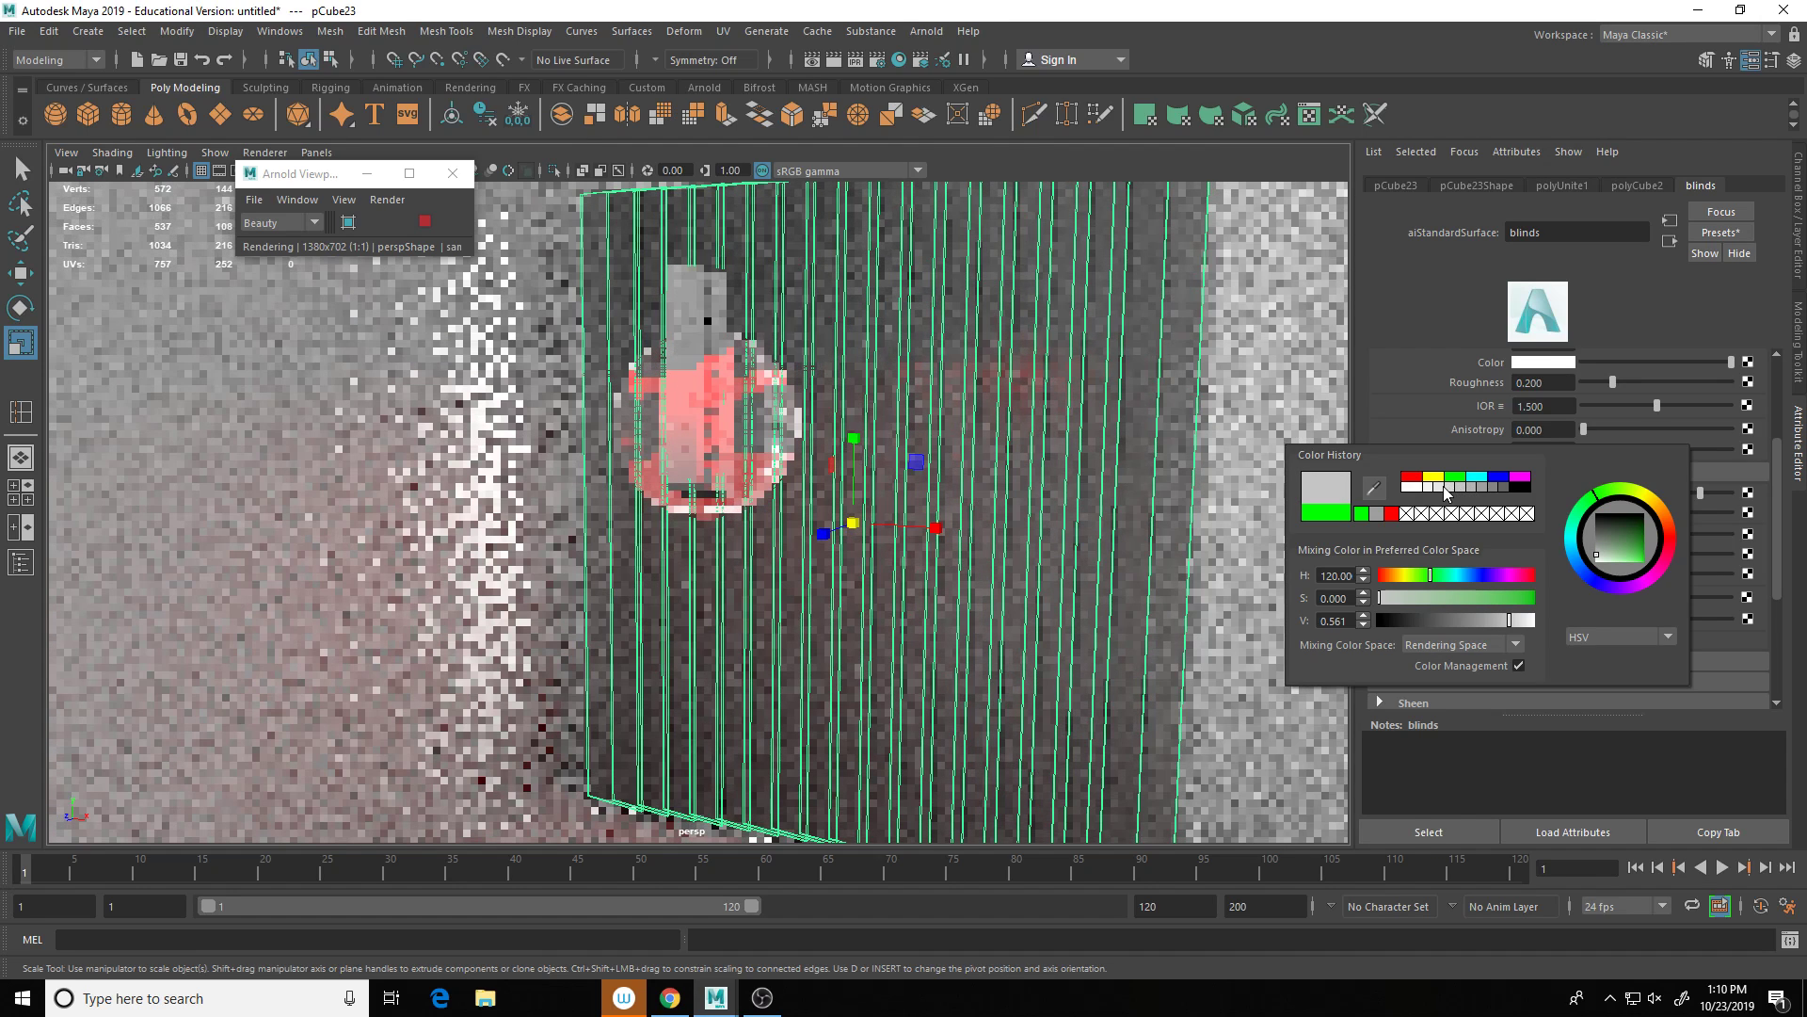
left_click(1445, 487)
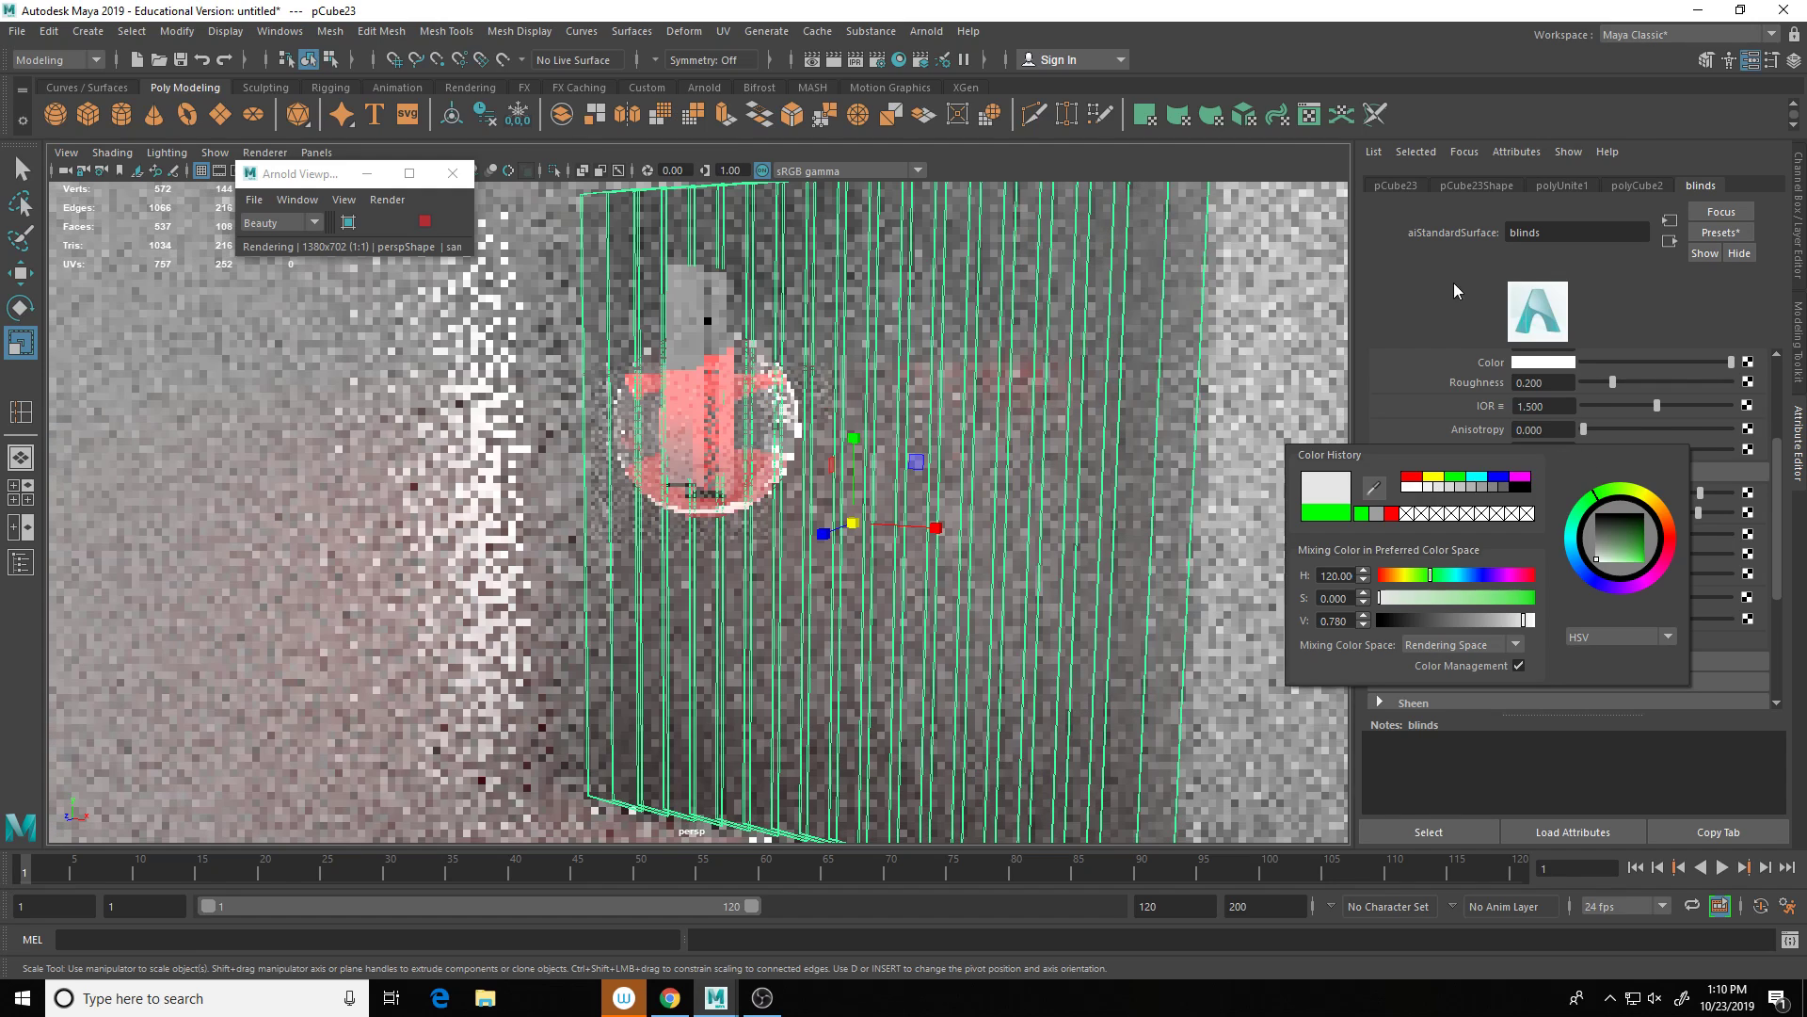
Step: Show the Outliner and select the second area light, aiAreaLight2
left_click(22, 562)
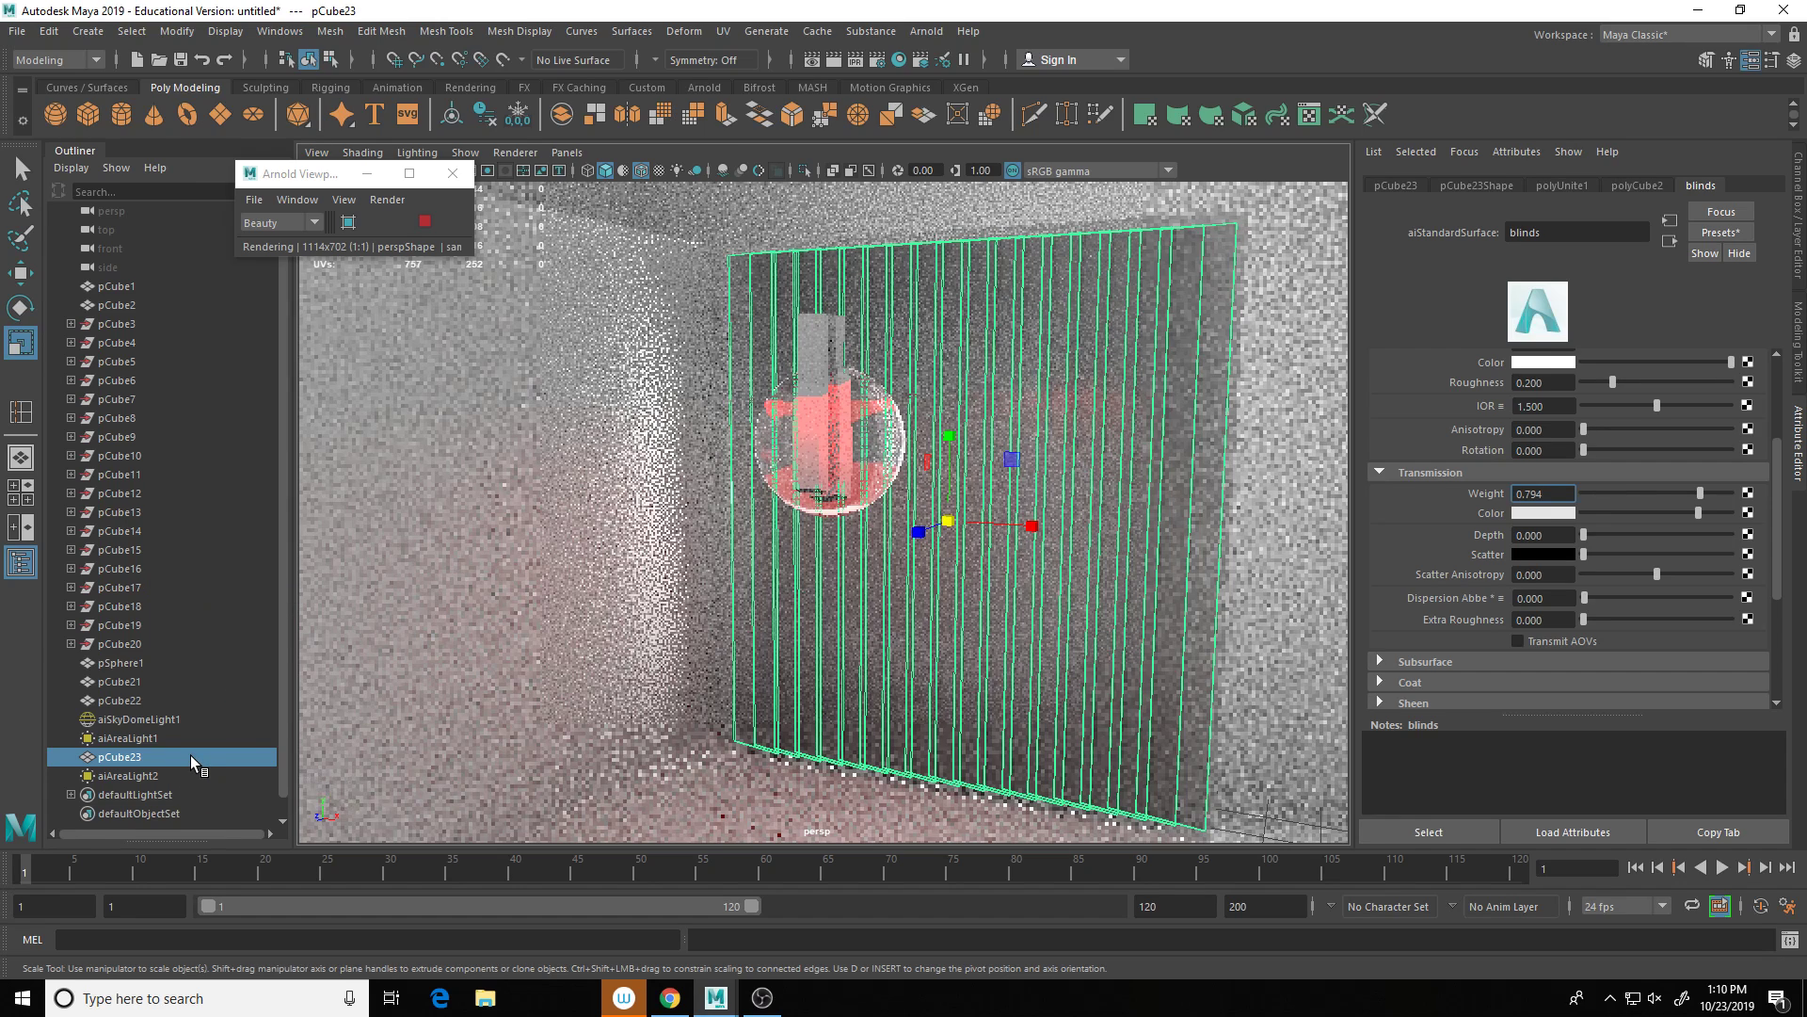
left_click(139, 778)
left_click(149, 776)
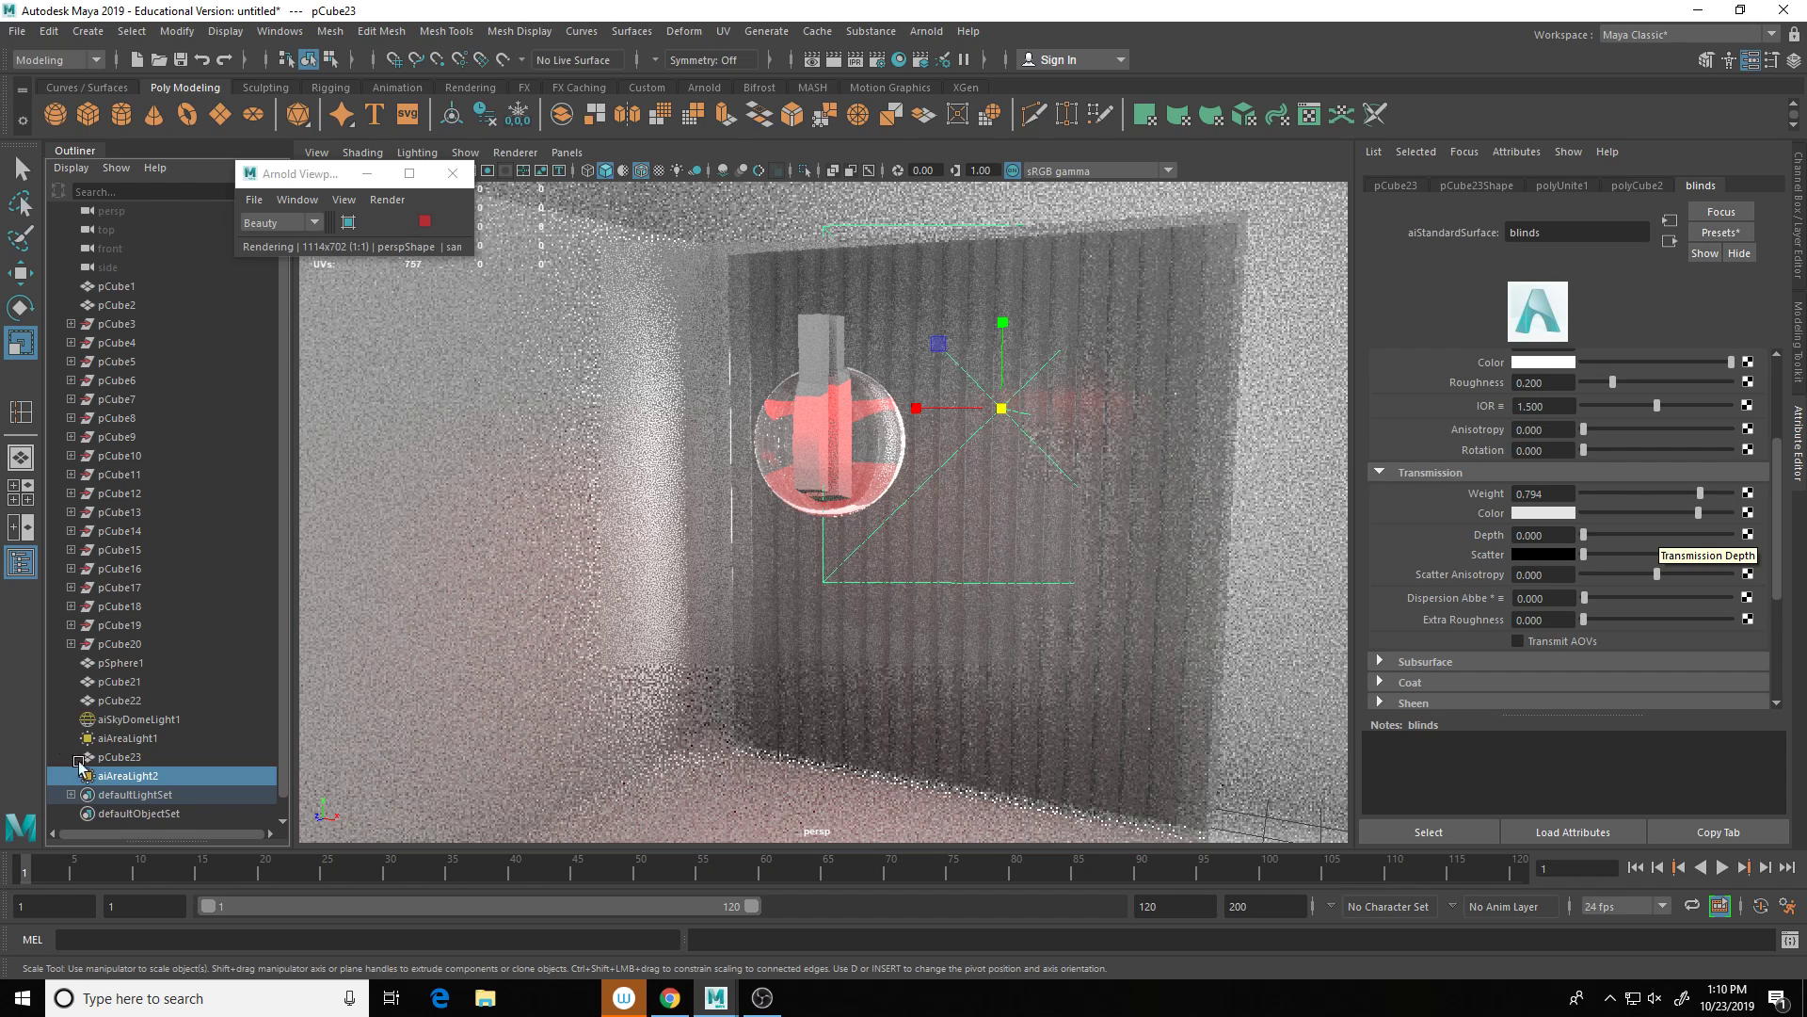
middle_click_drag(144, 780, 85, 787)
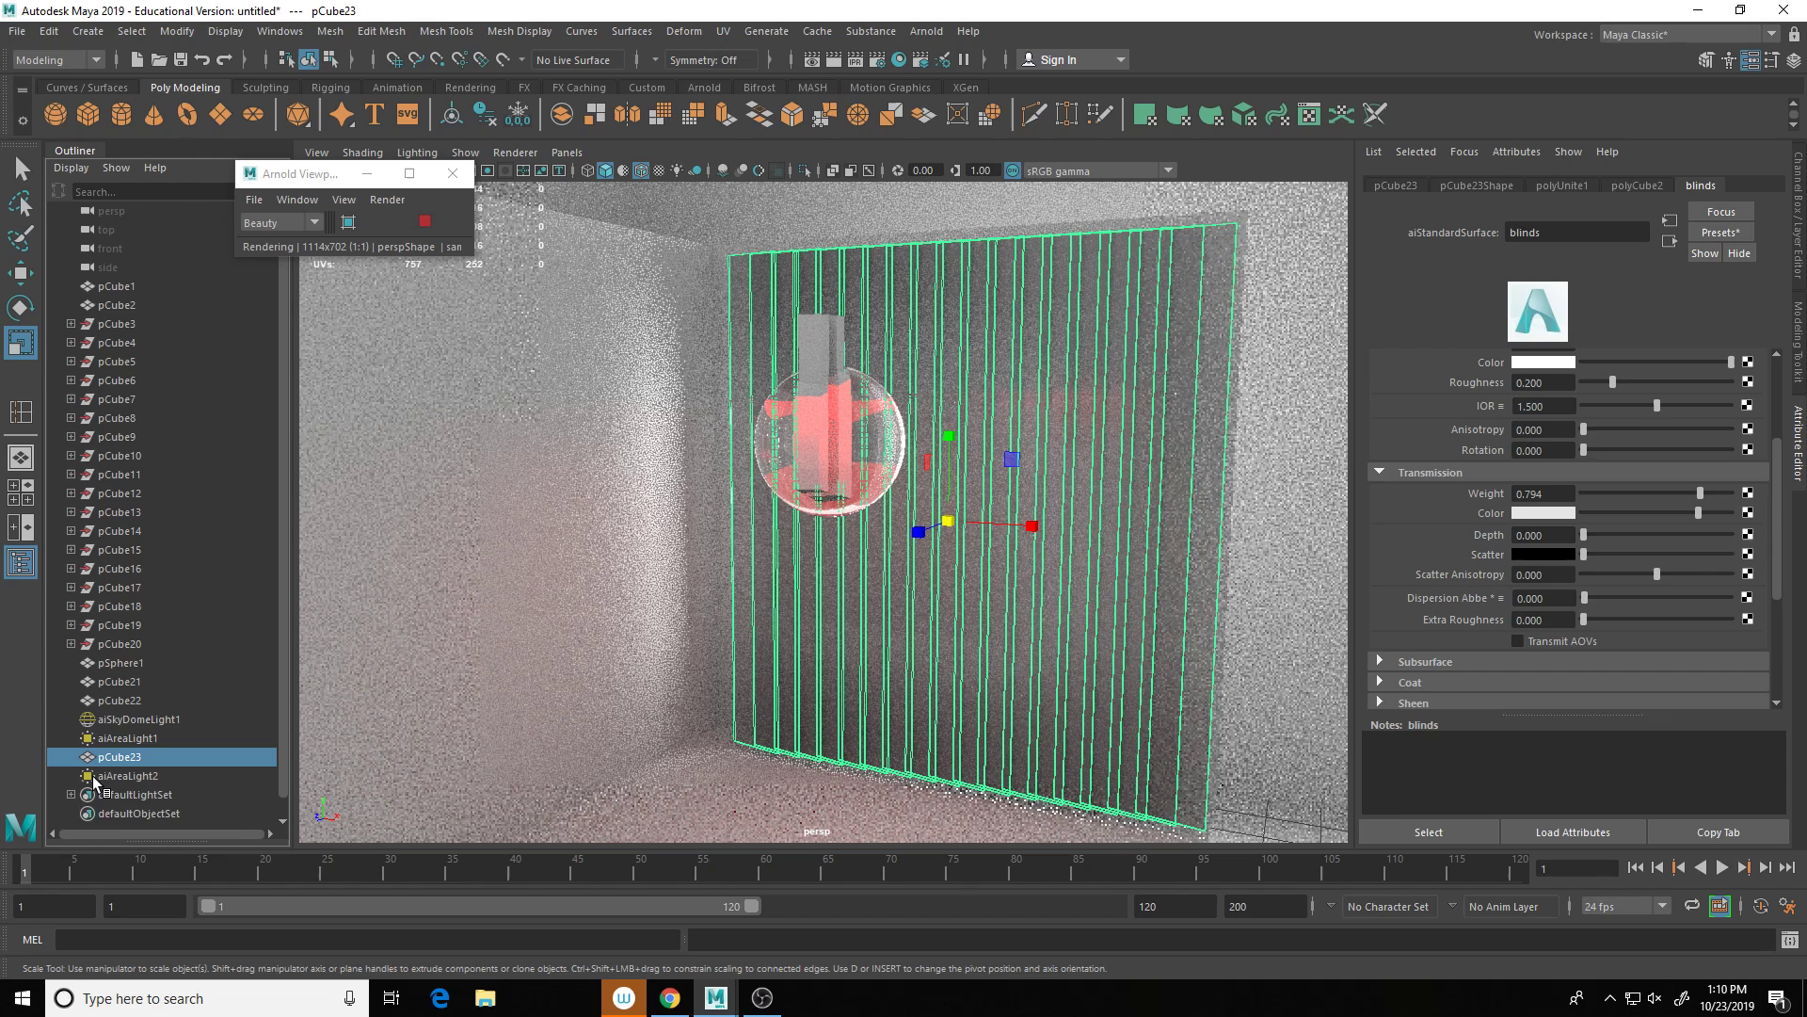
left_click(141, 778)
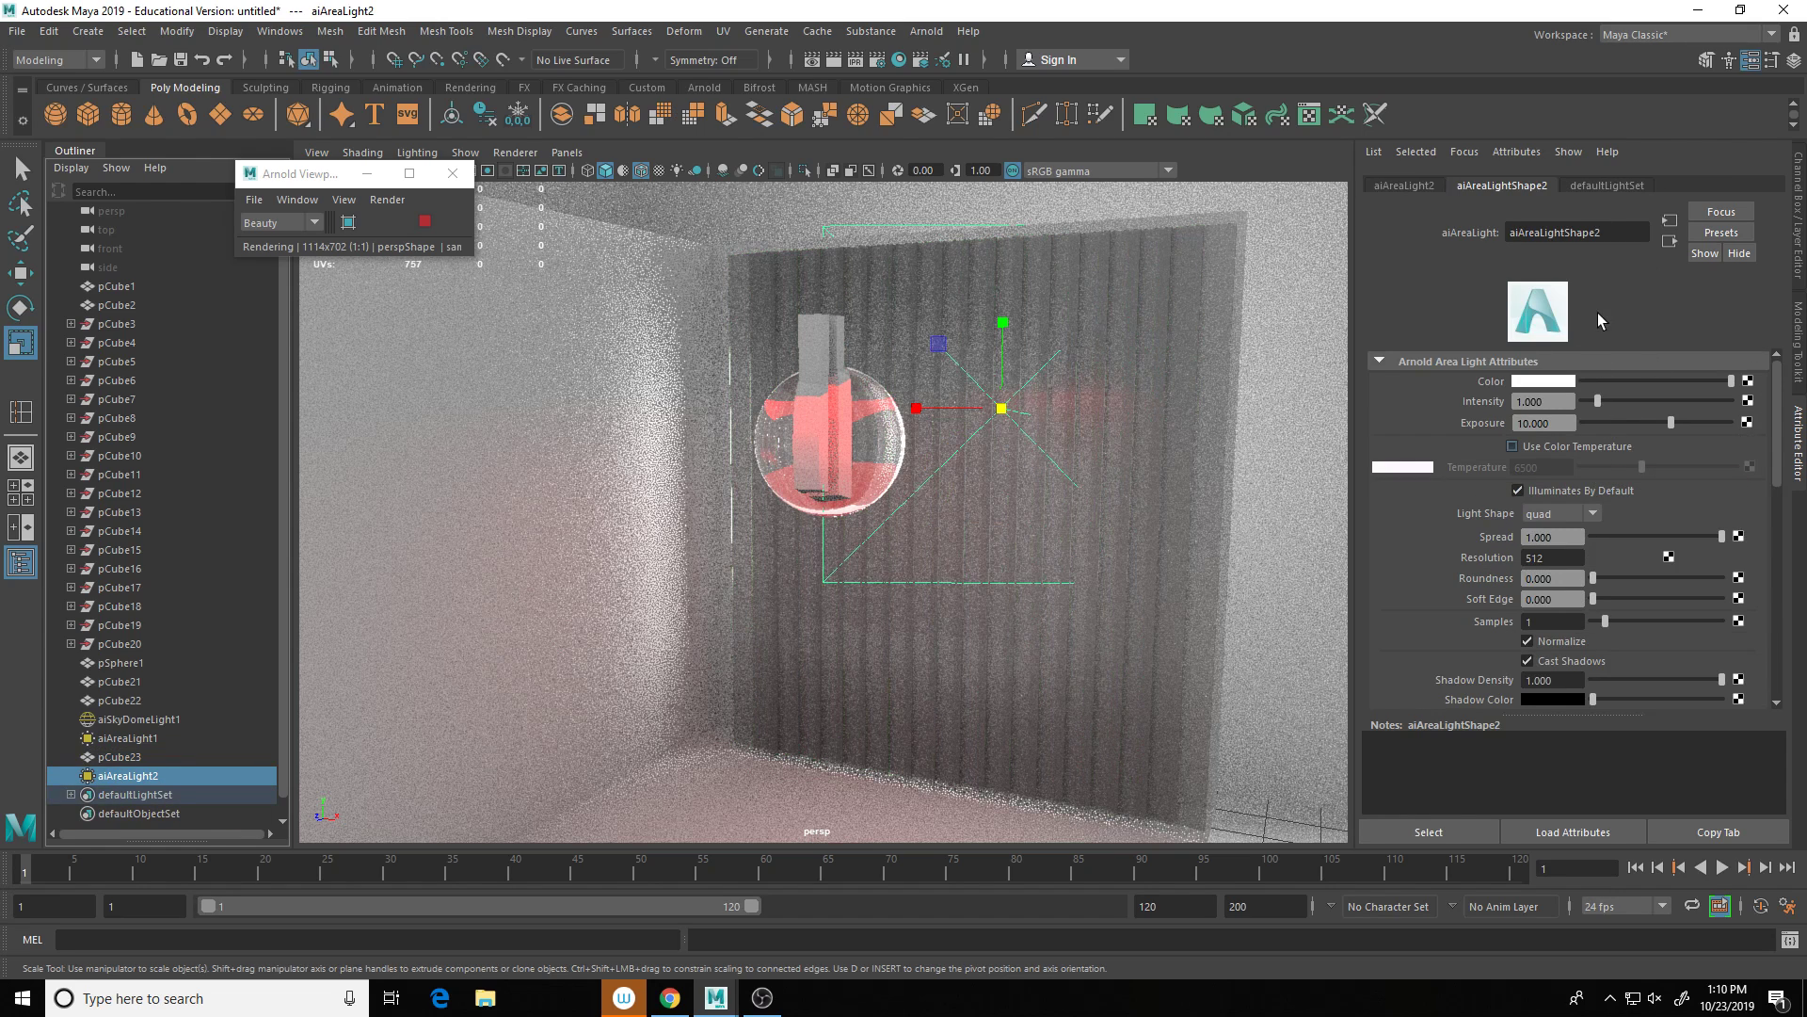
Step: Set aiAreaLight2's colour to a fully saturated green
left_click(1540, 382)
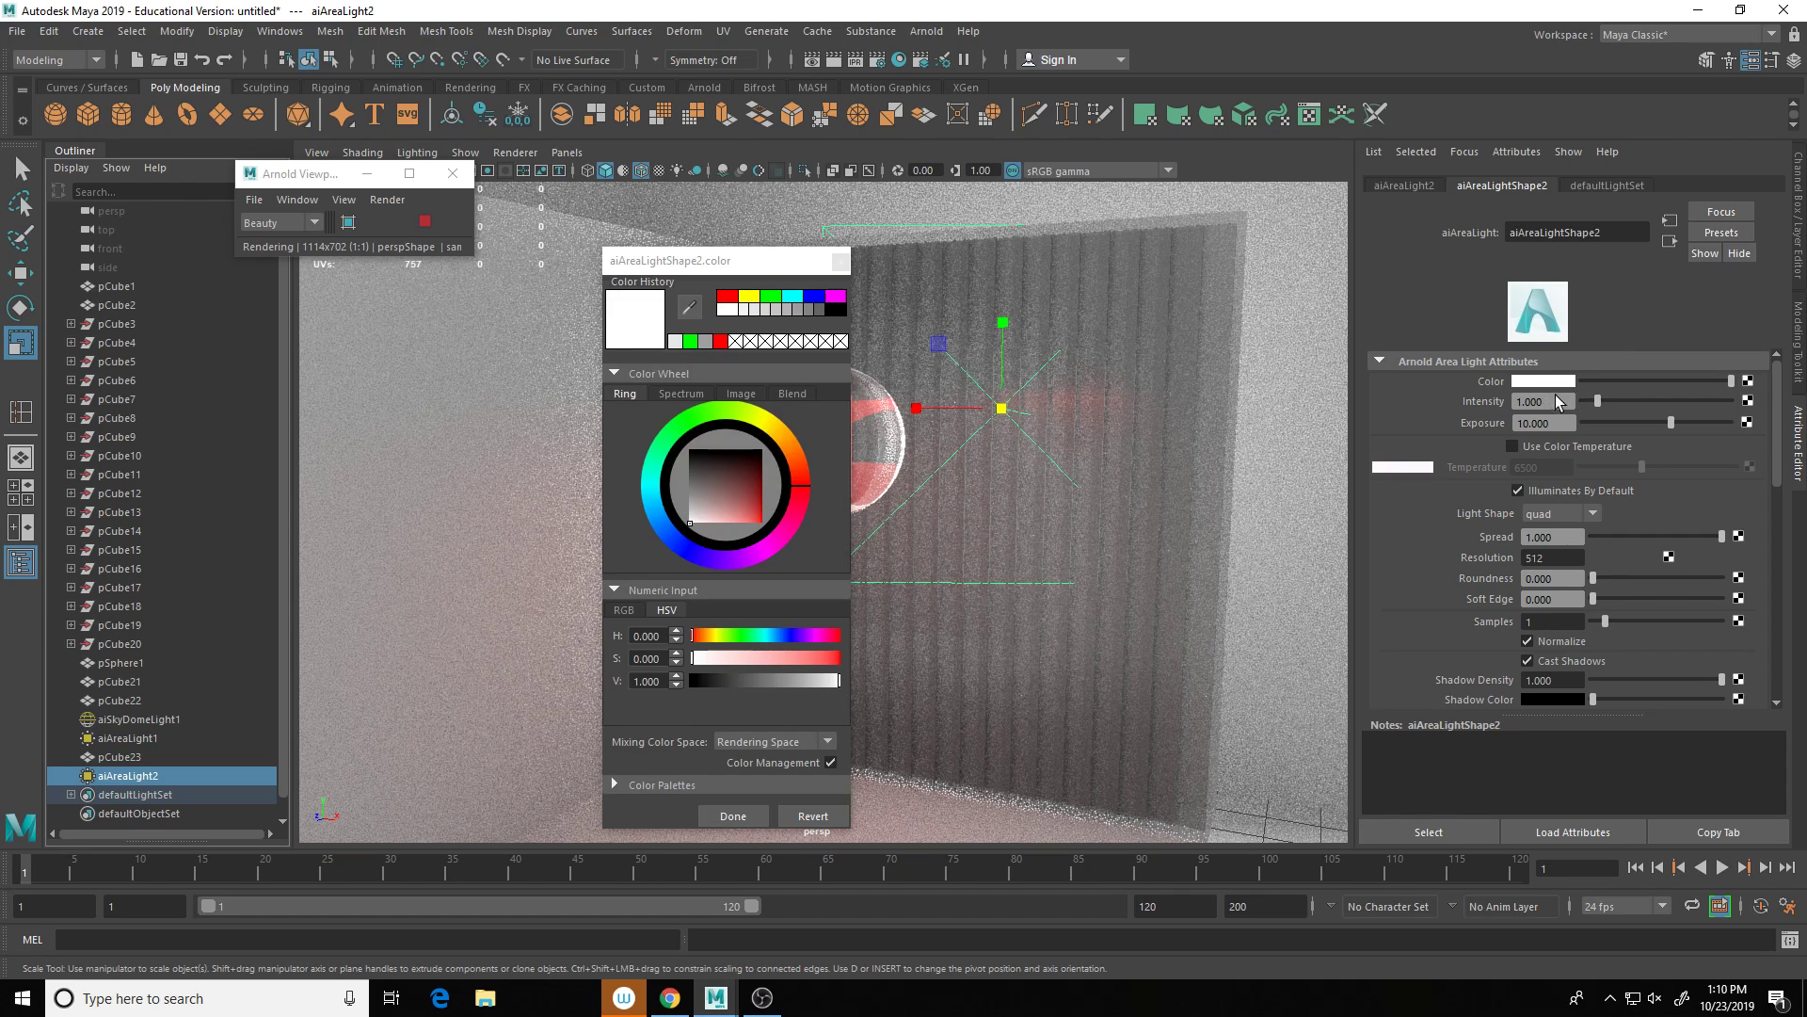
left_click(684, 428)
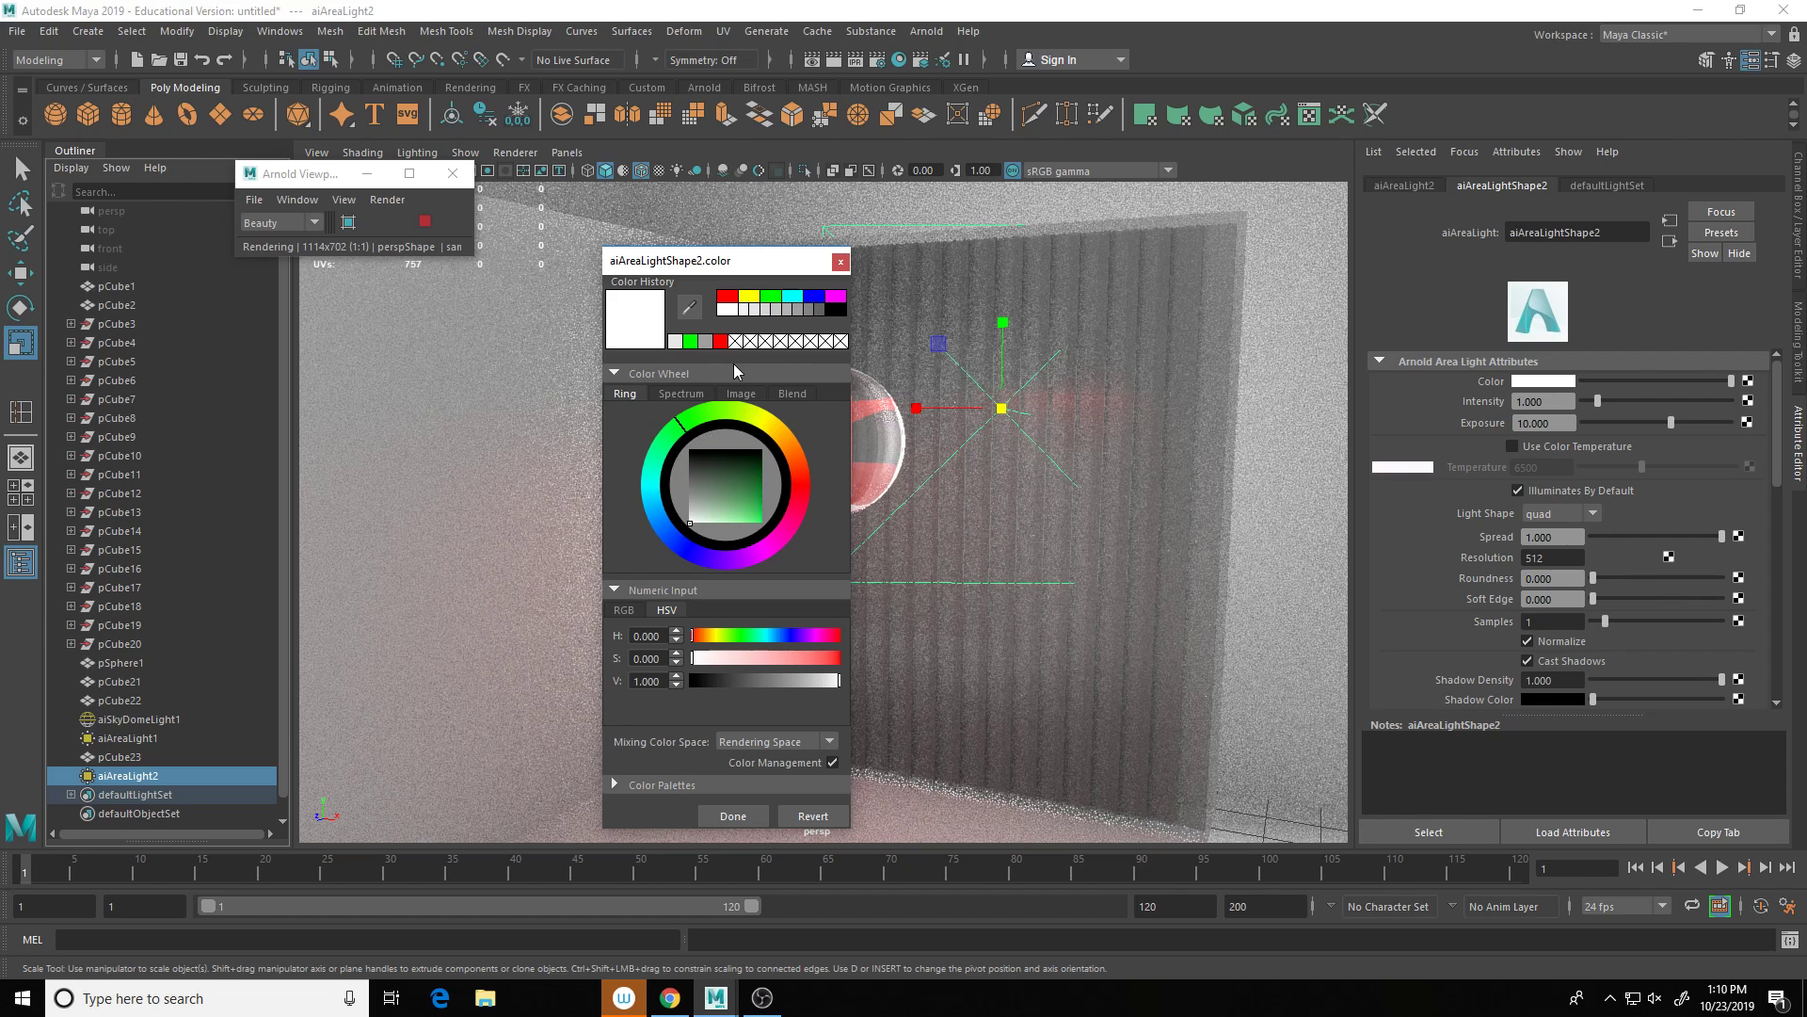
left_click(761, 520)
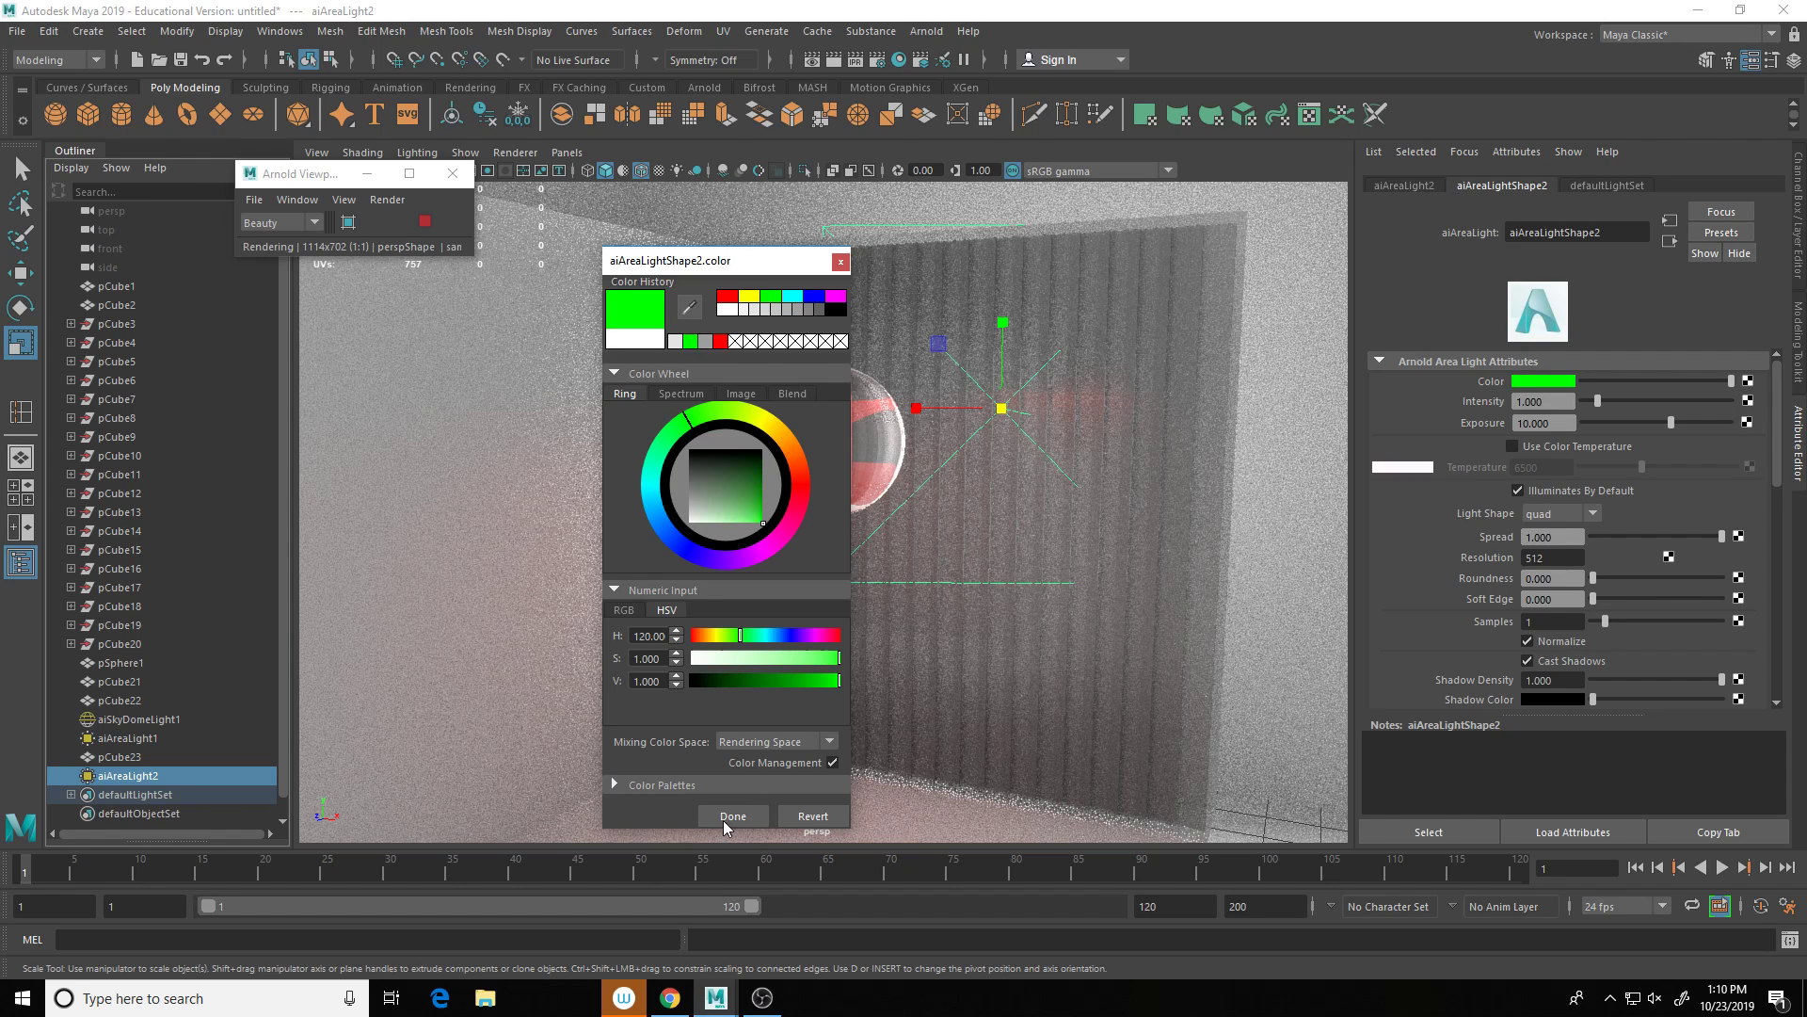
left_click(726, 815)
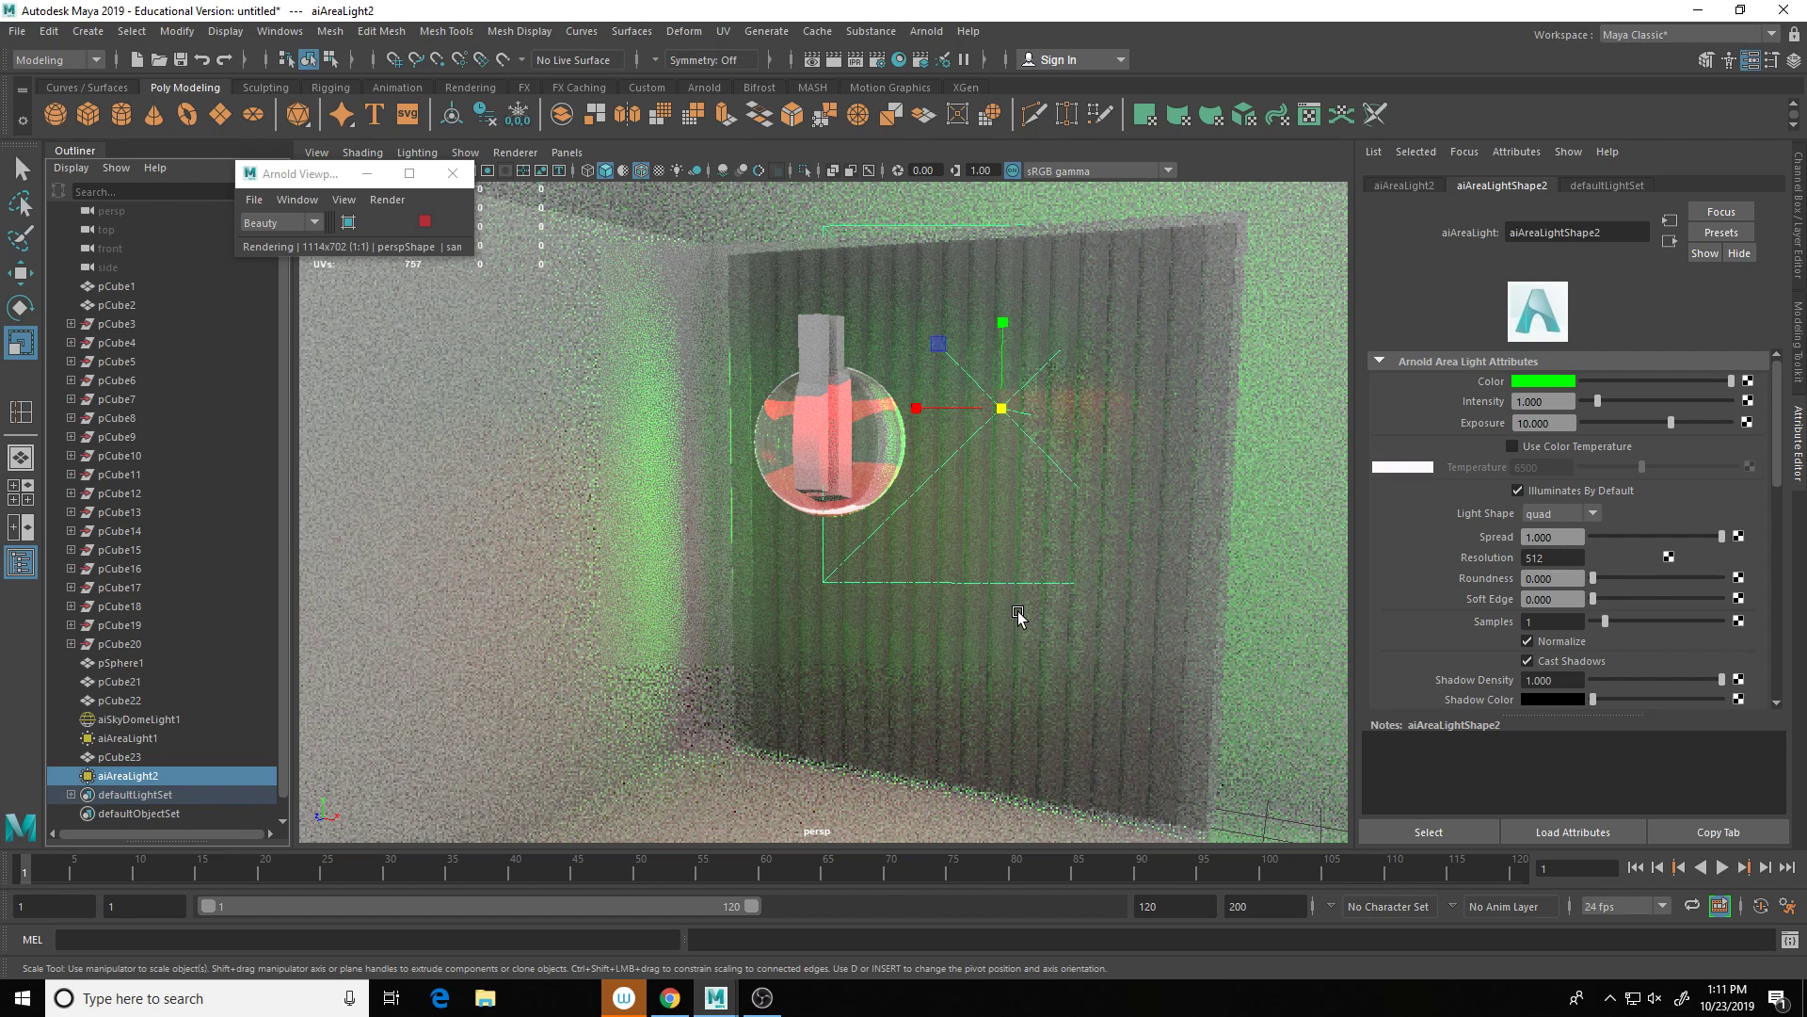
Step: Dolly in and out, then tumble to a high view of the whole room, interrupting the render
scroll(1017, 612, "up", 1)
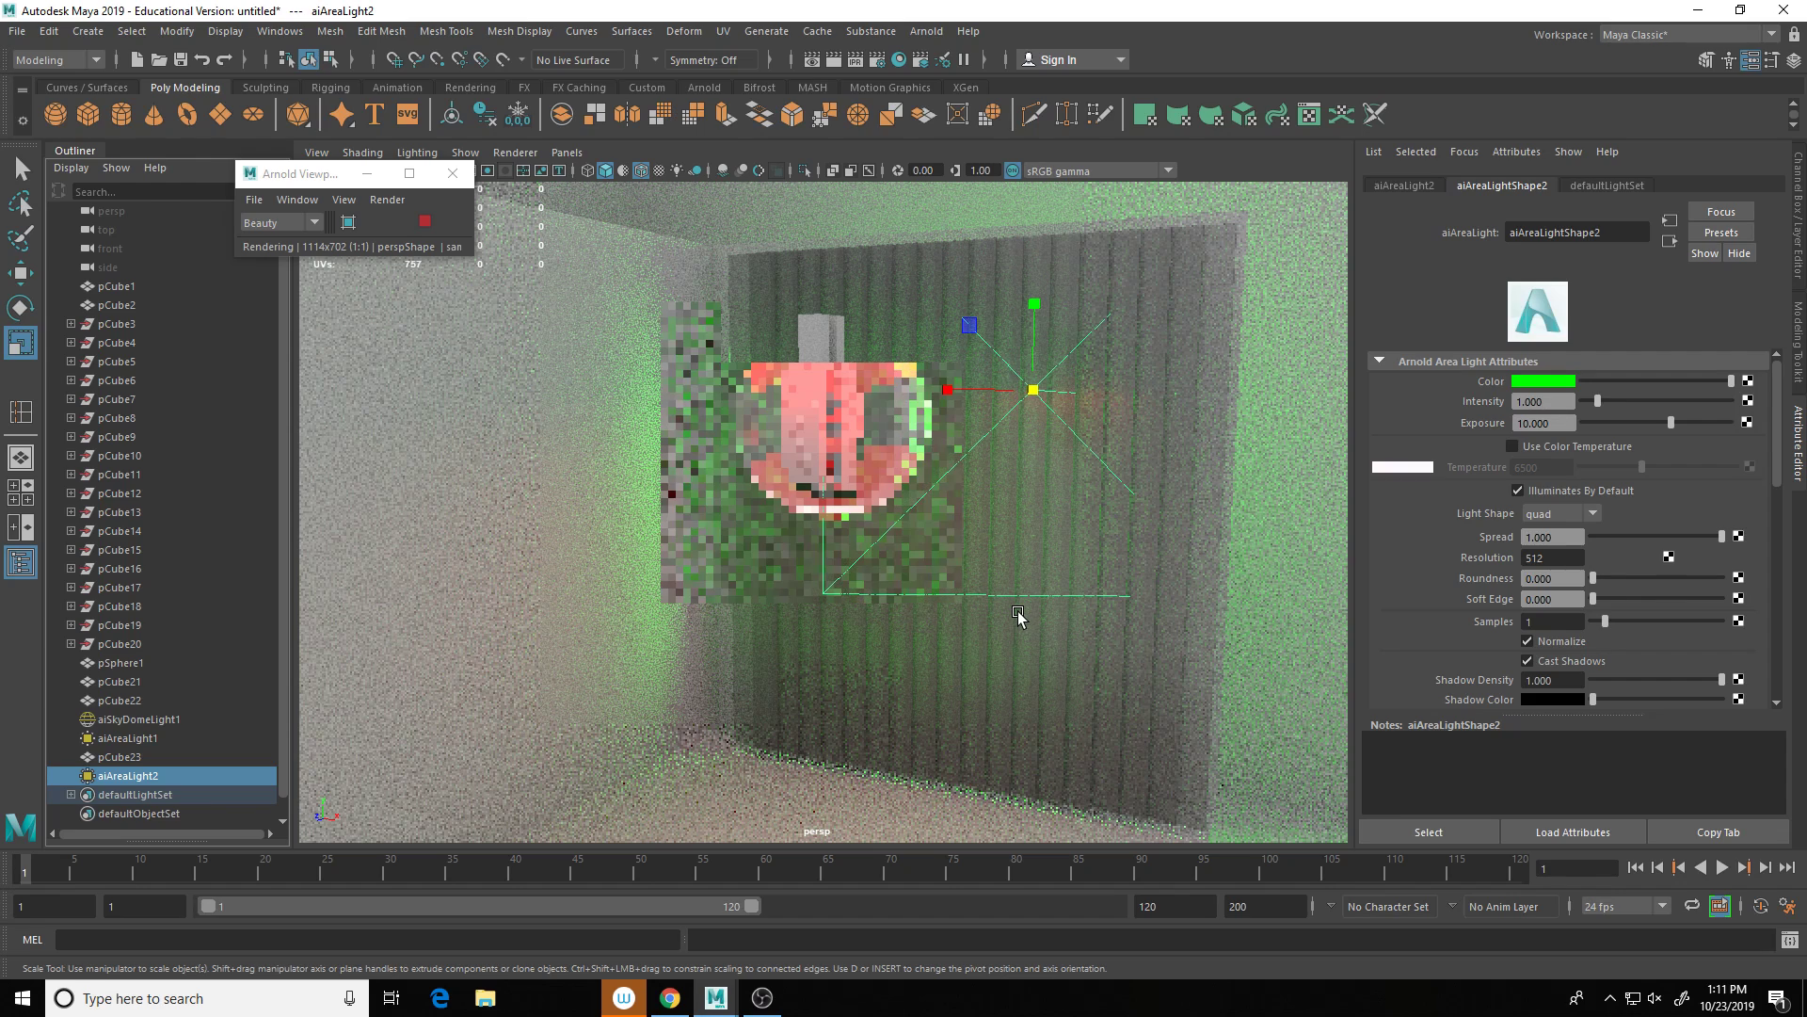
scroll(1017, 612, "up", 1)
scroll(1018, 614, "up", 2)
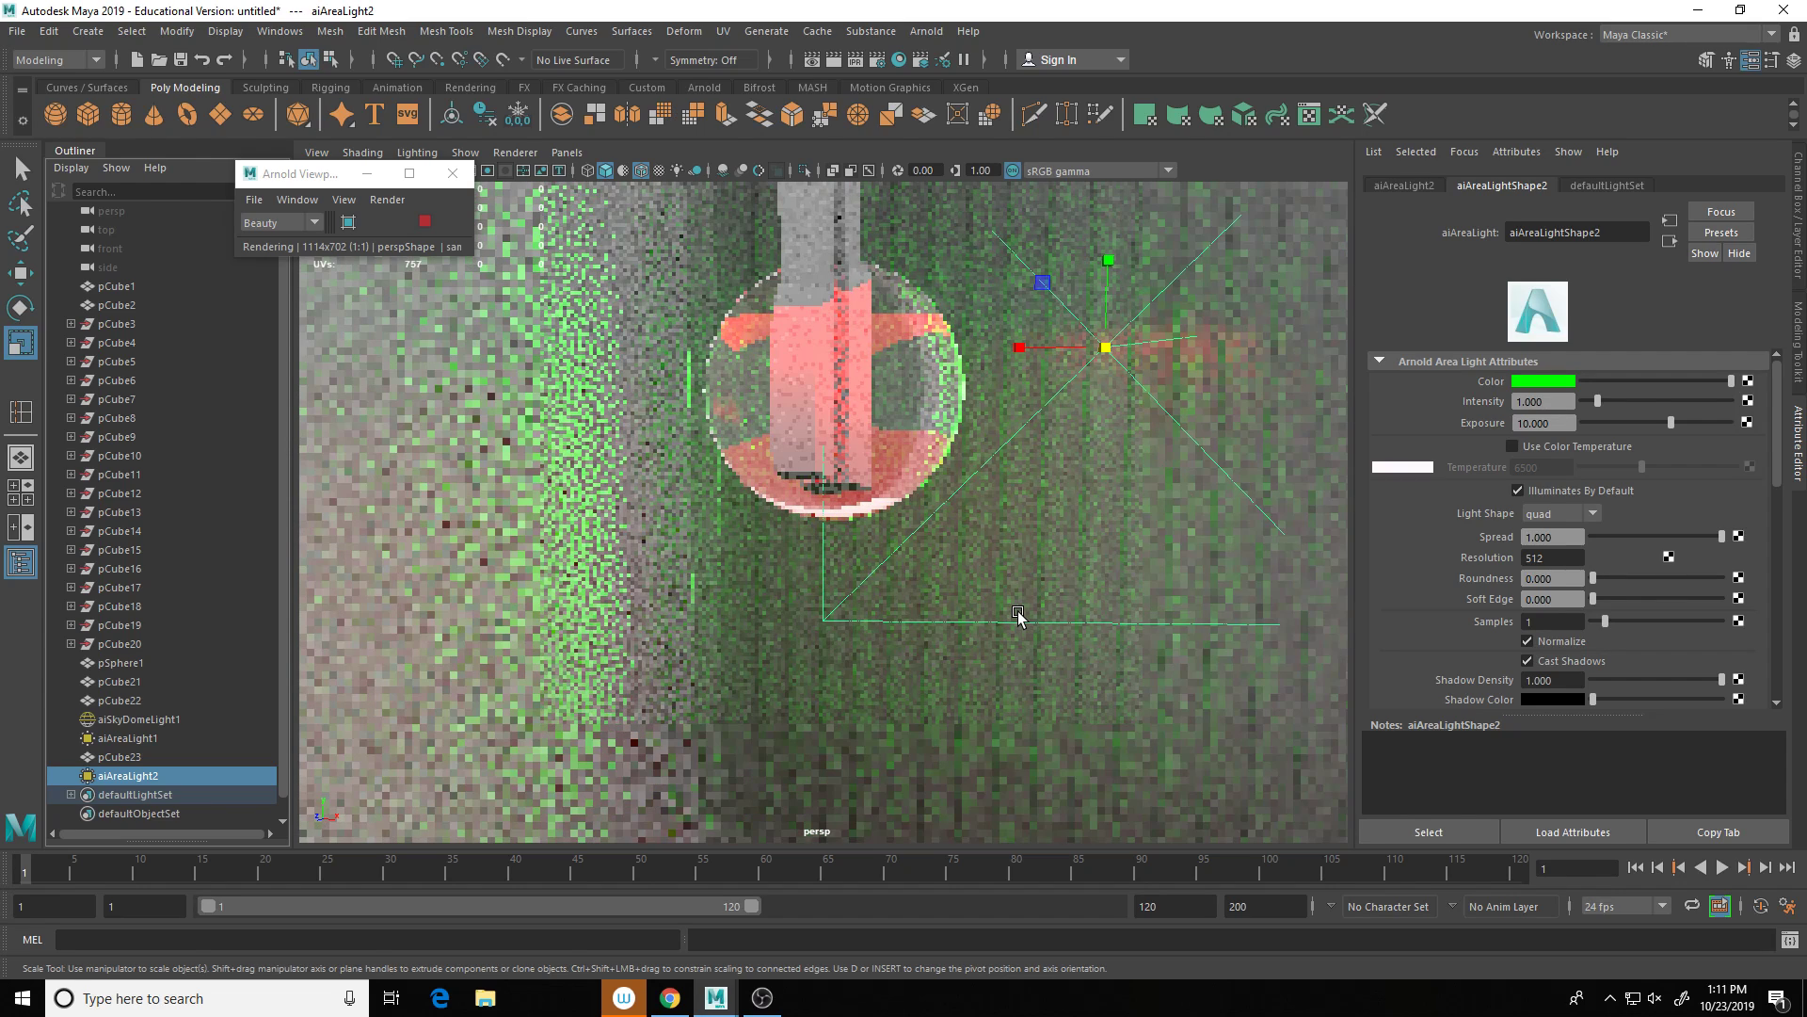
scroll(1019, 612, "down", 1)
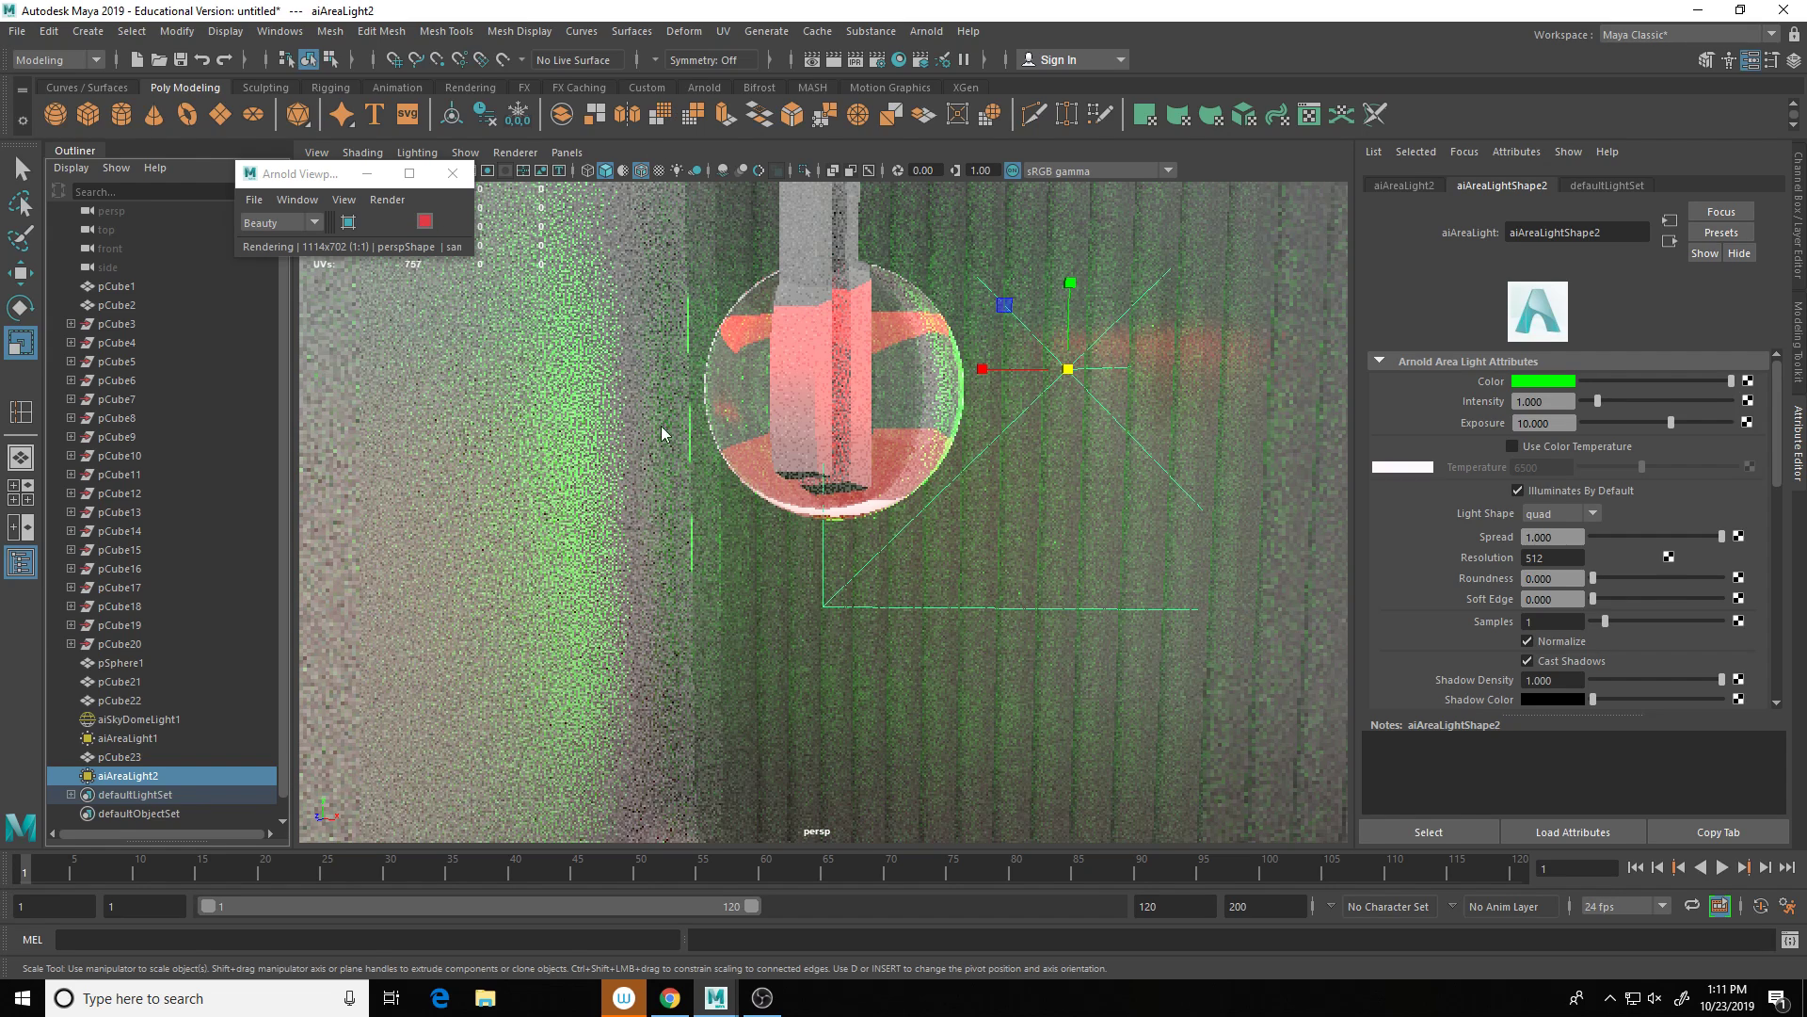
scroll(738, 544, "down", 10)
left_click_drag(932, 543, 793, 500, "alt")
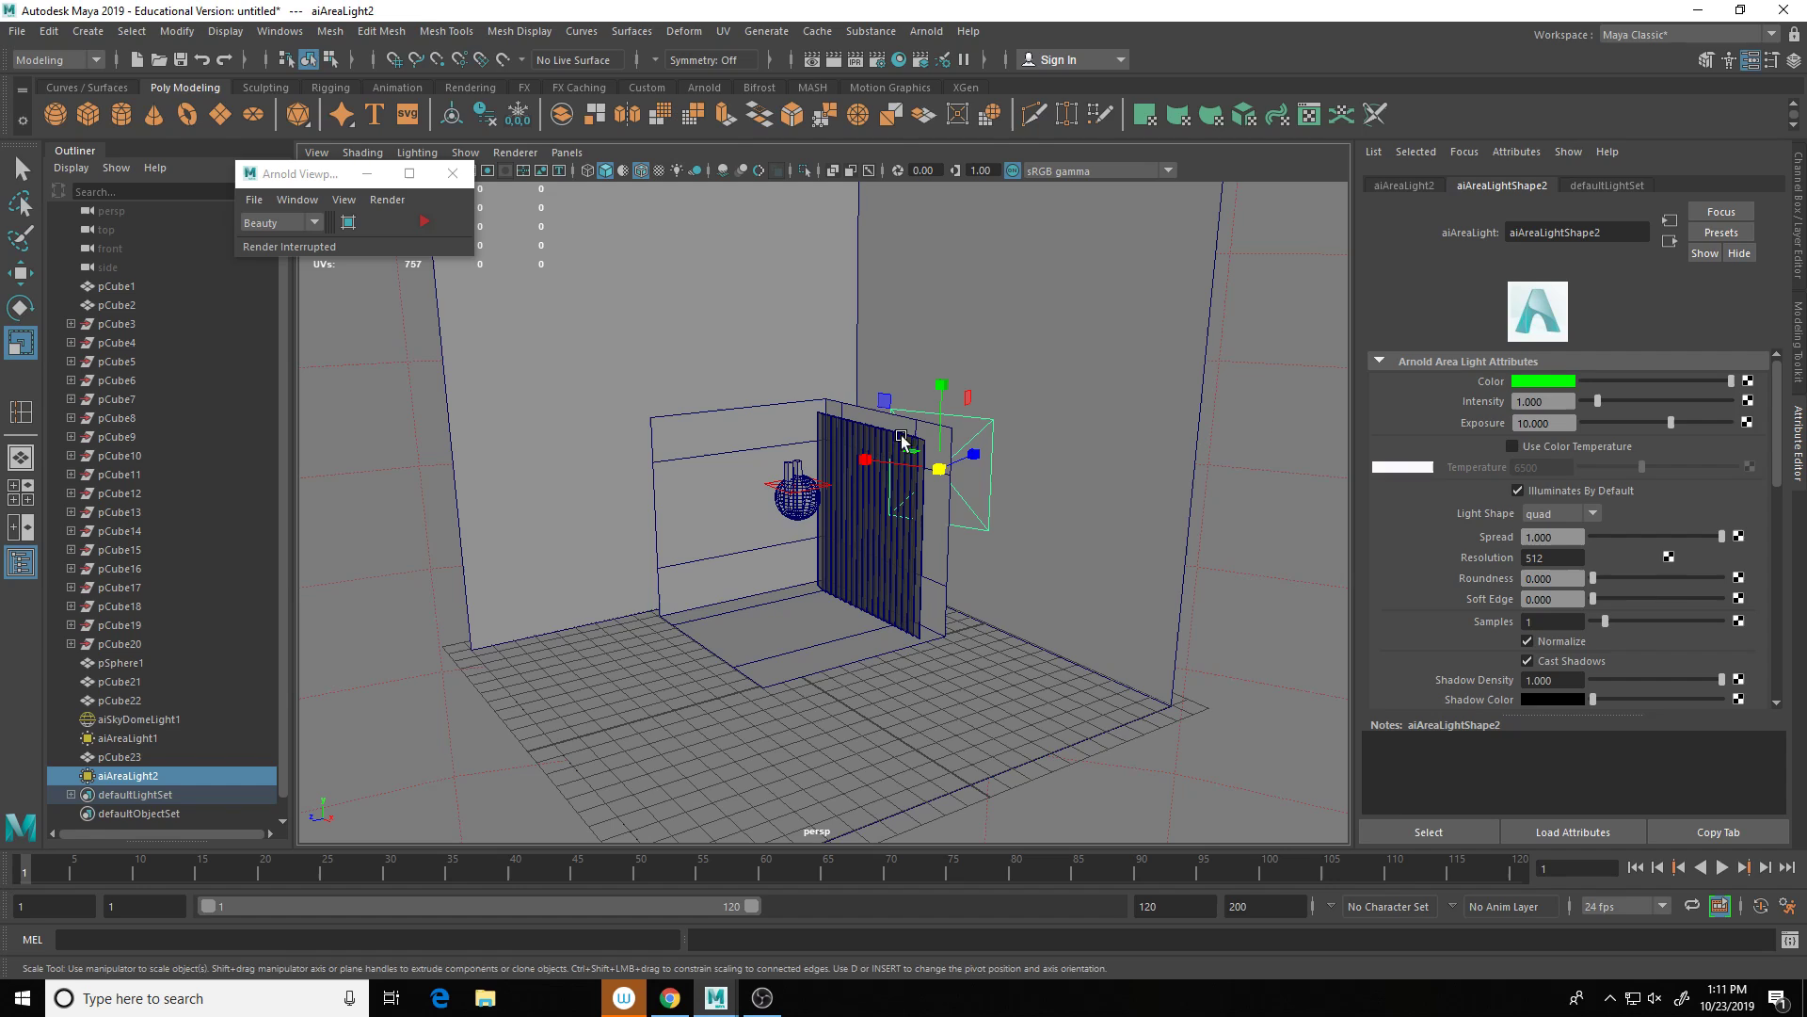
Step: Create a new cube, pCube24, scale it up and raise it above the floor
scroll(785, 527, "up", 5)
scroll(953, 570, "down", 5)
left_click(1047, 720)
right_click(1047, 720, "shift")
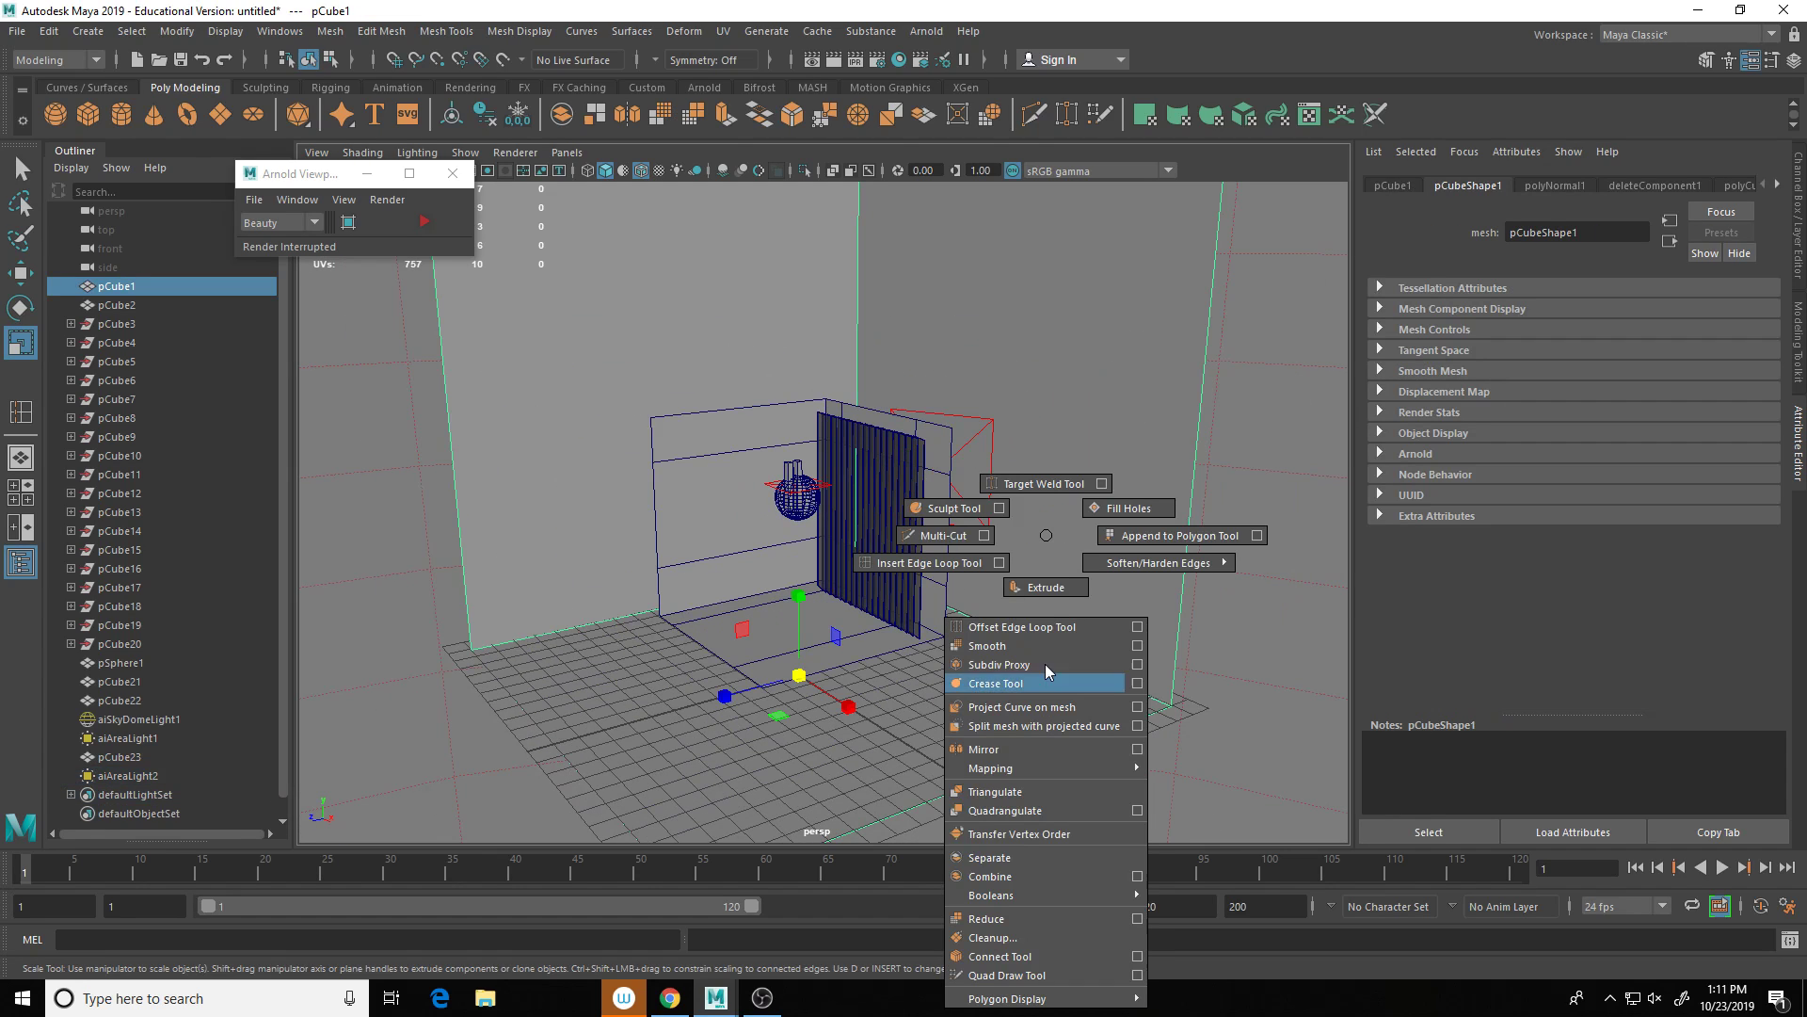
left_click(1164, 761)
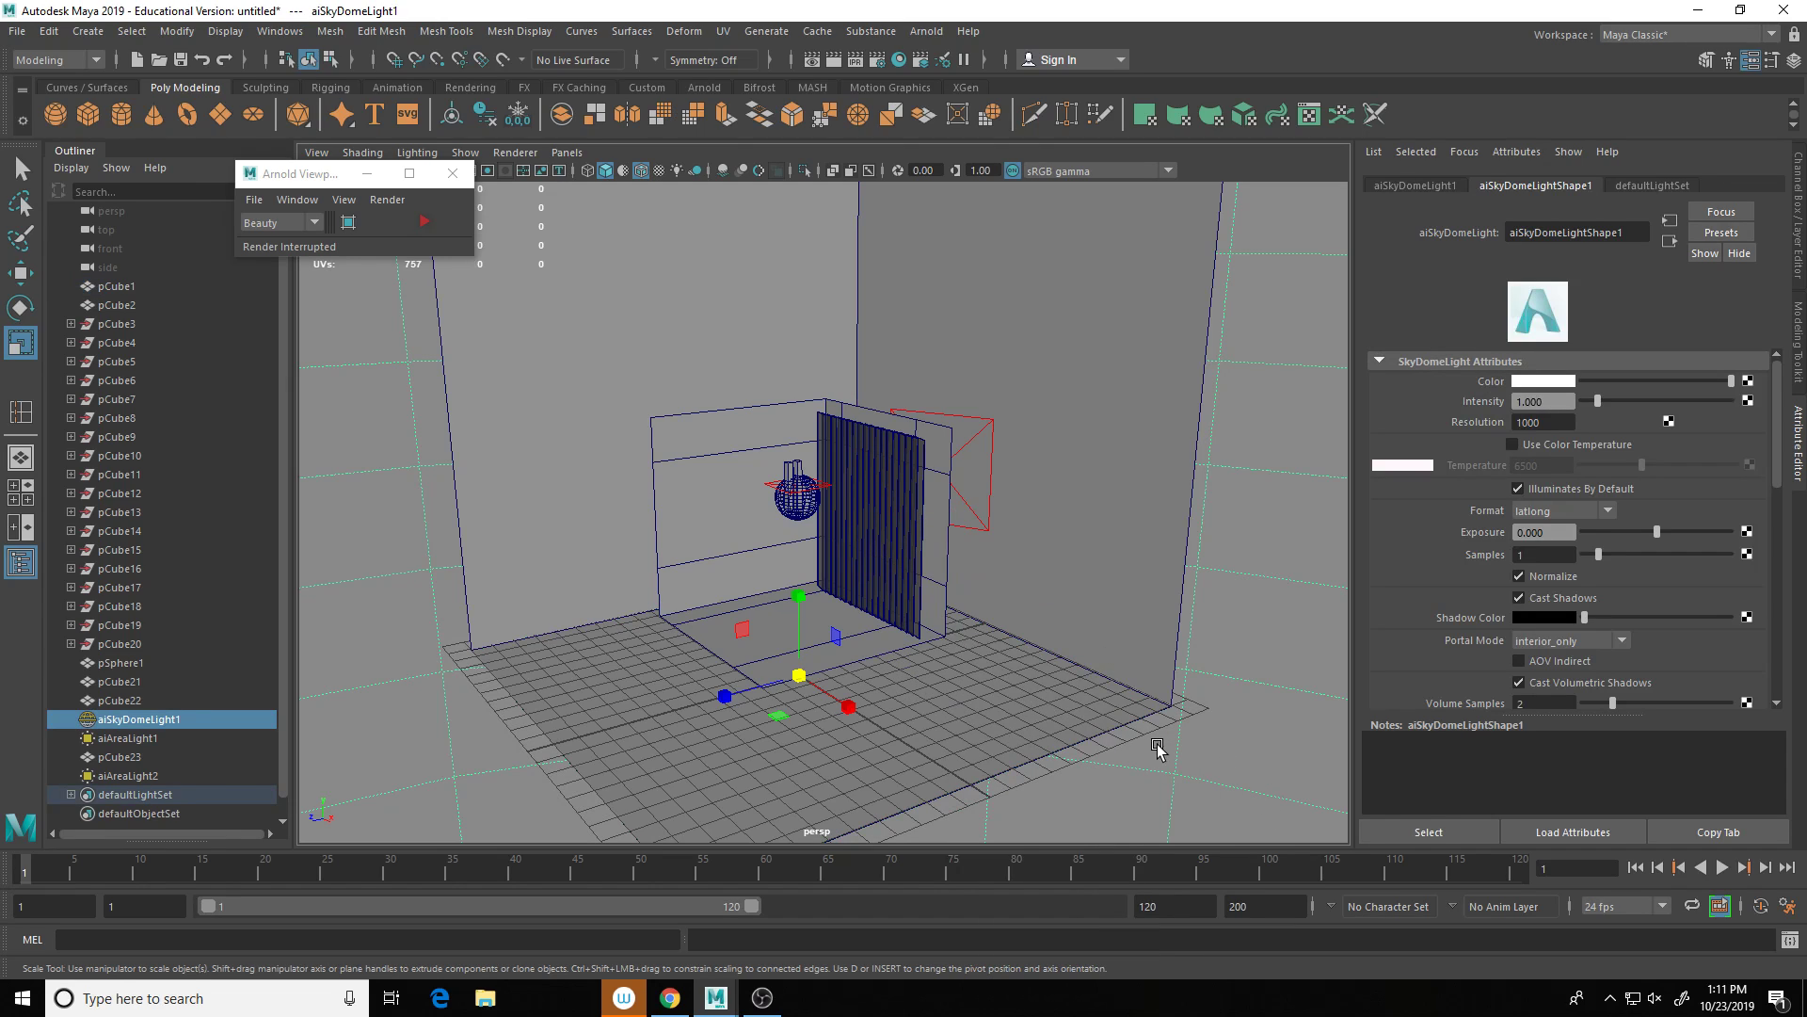
right_click_drag(1116, 747, 1120, 669, "shift")
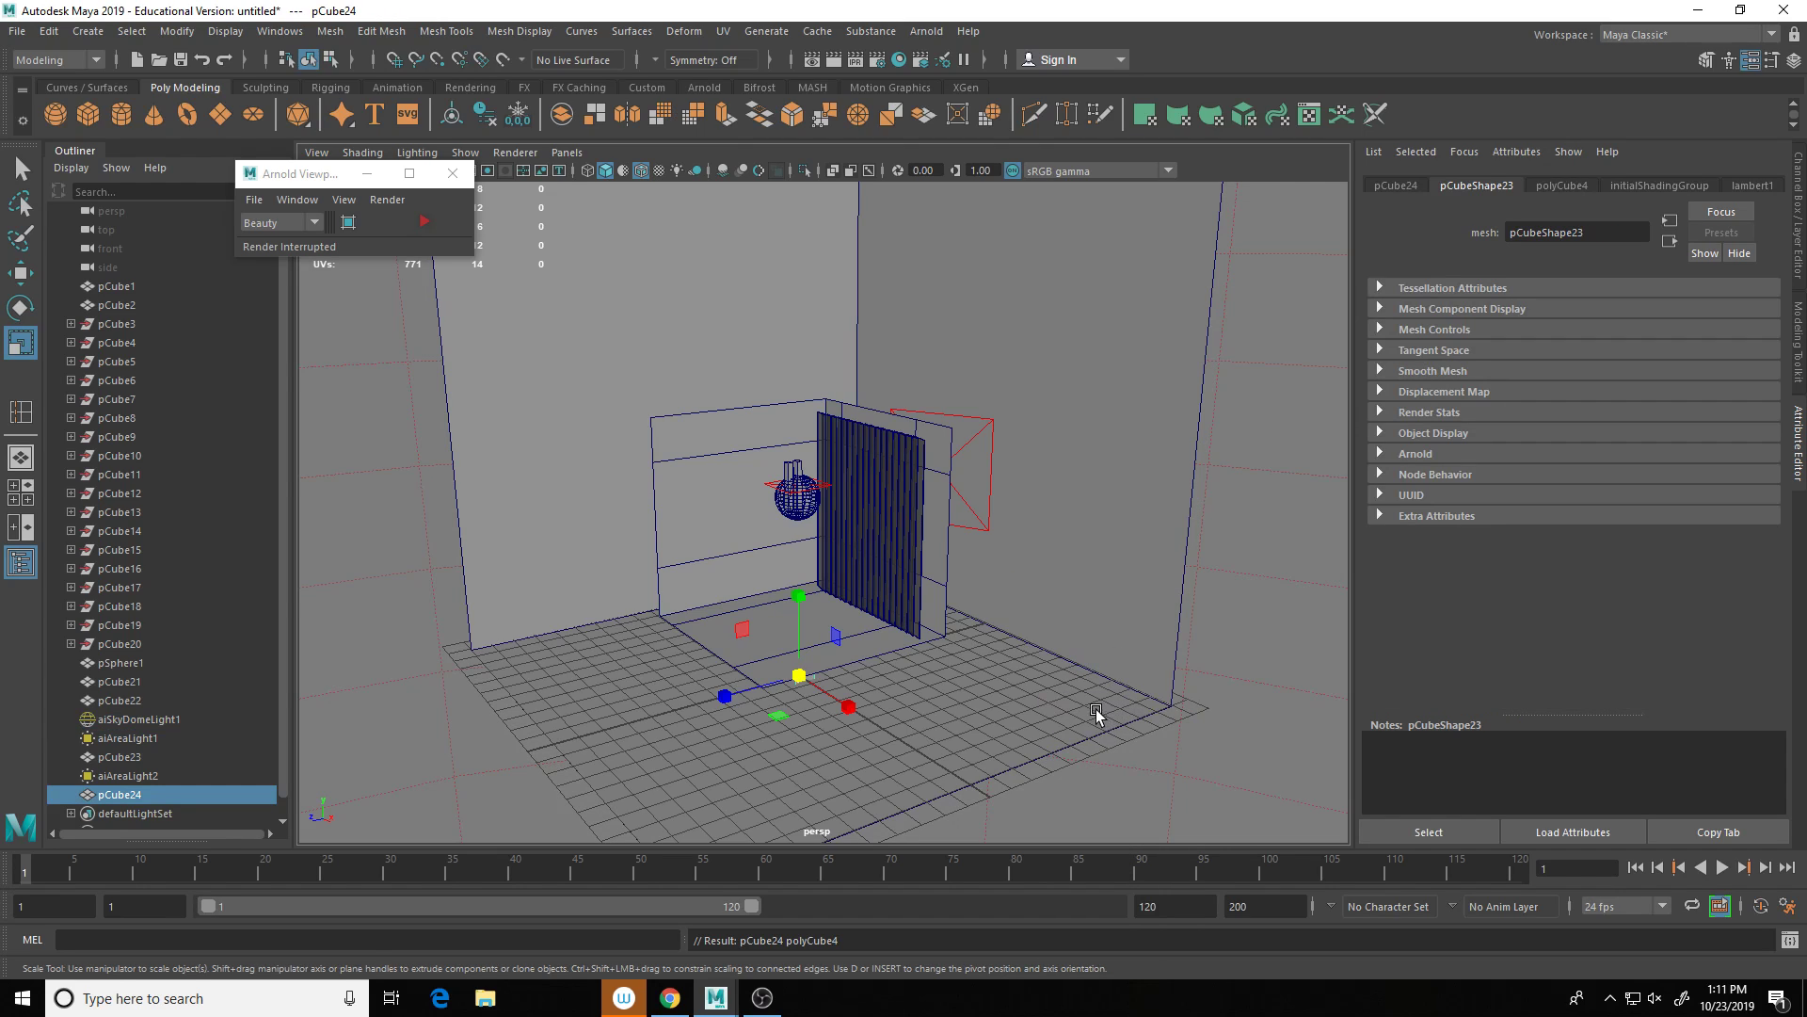
left_click_drag(801, 674, 799, 521)
key("w")
right_click_drag(805, 606, 804, 531)
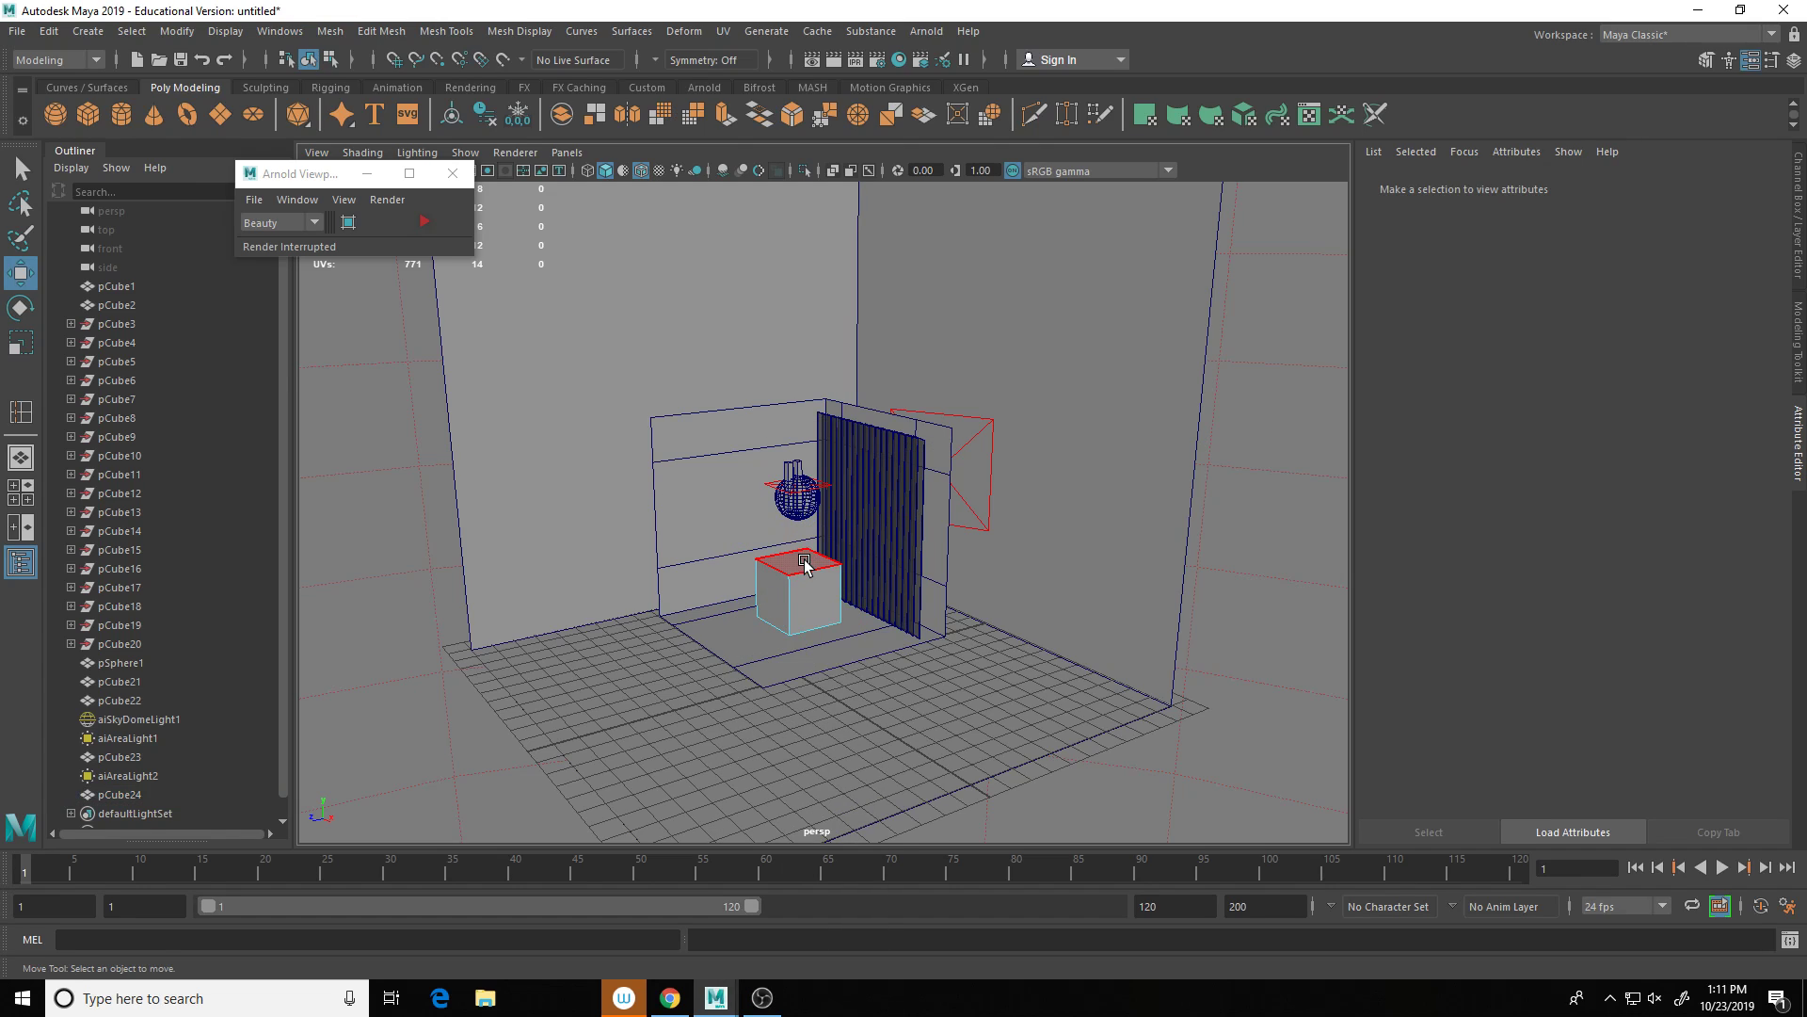
Step: Inspect the cube's top face and add an edge loop across pCube24
left_click(798, 563)
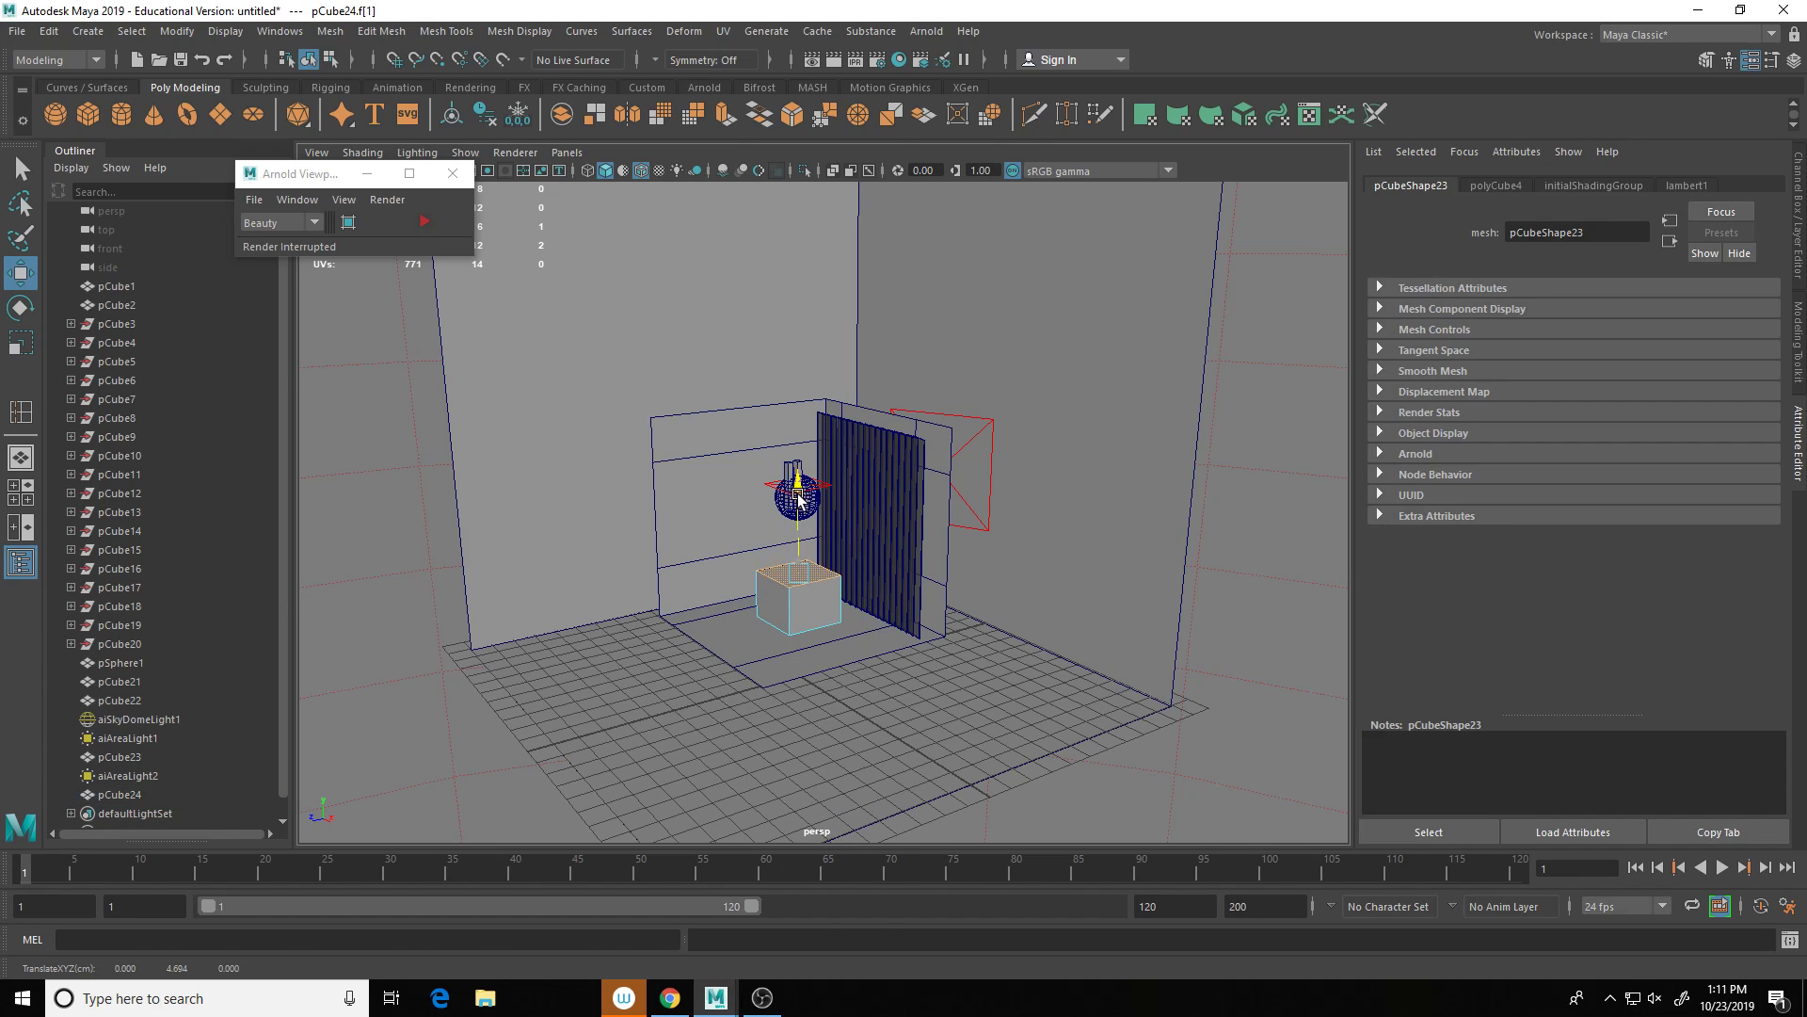
scroll(822, 591, "up", 5)
scroll(831, 631, "up", 2)
middle_click_drag(831, 632, 888, 448, "alt")
right_click_drag(743, 774, 834, 467)
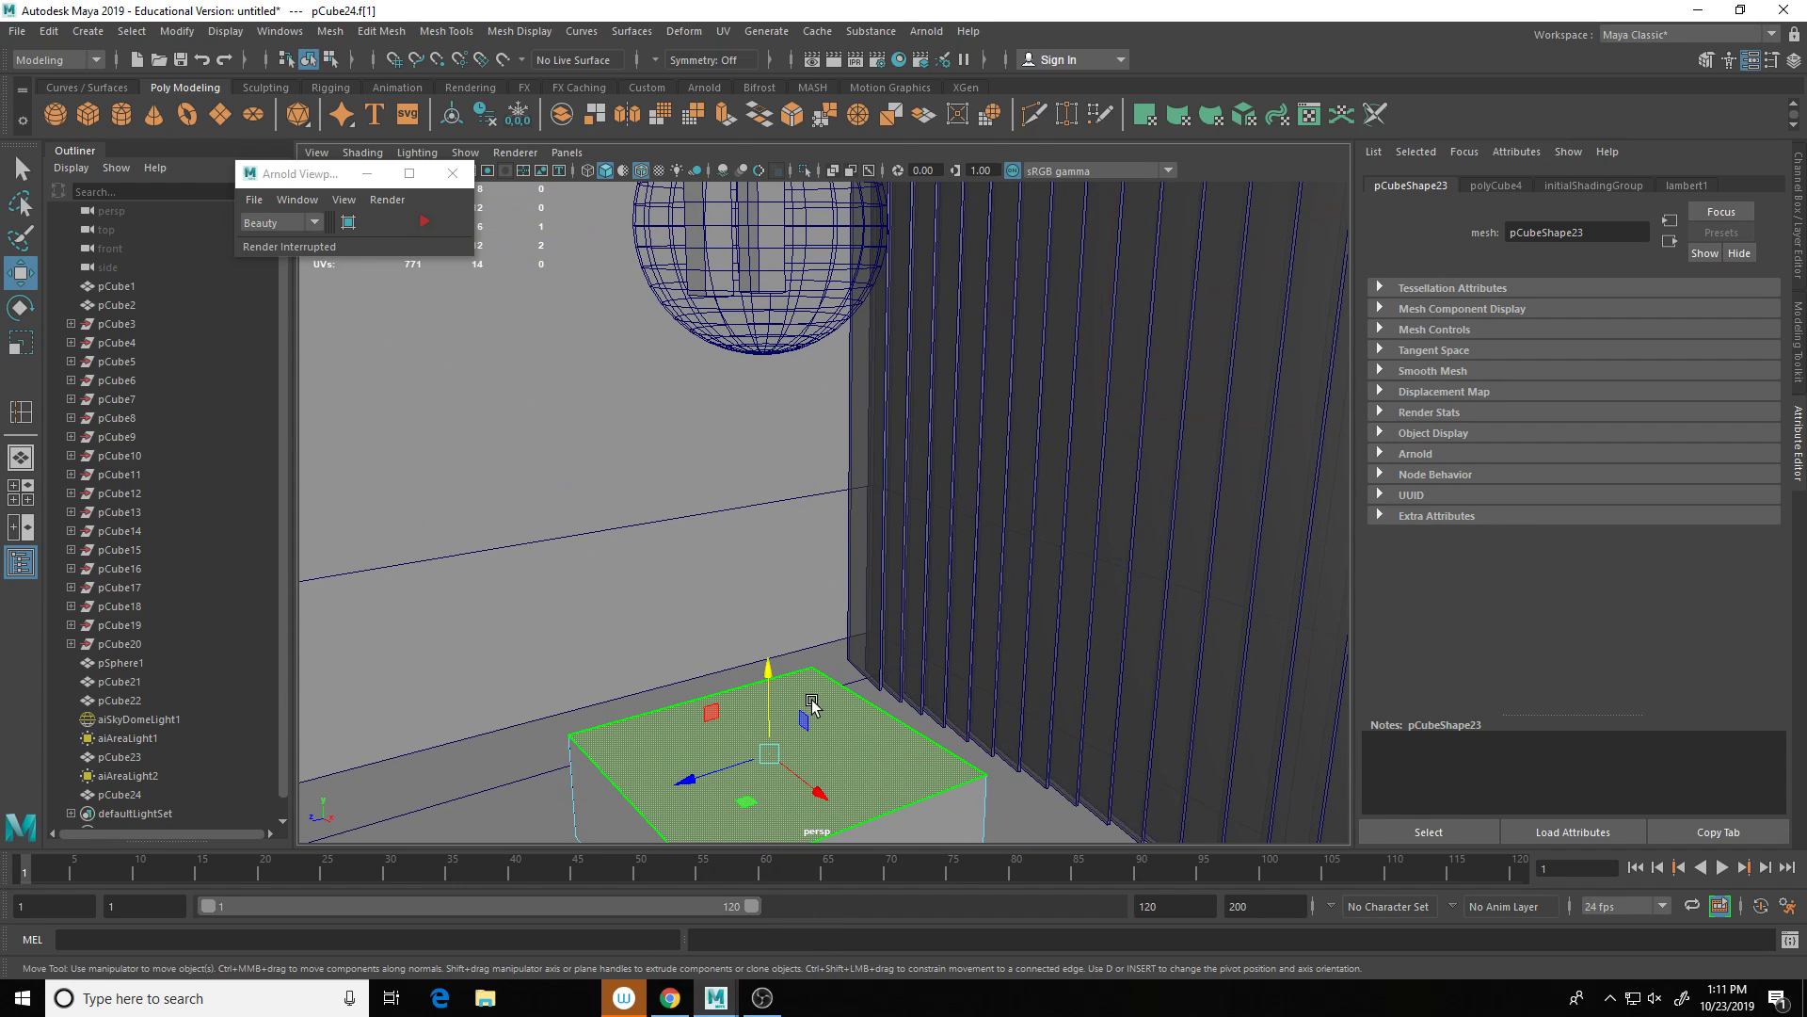
right_click_drag(816, 710, 815, 572, "shift")
right_click_drag(857, 745, 904, 455, "shift")
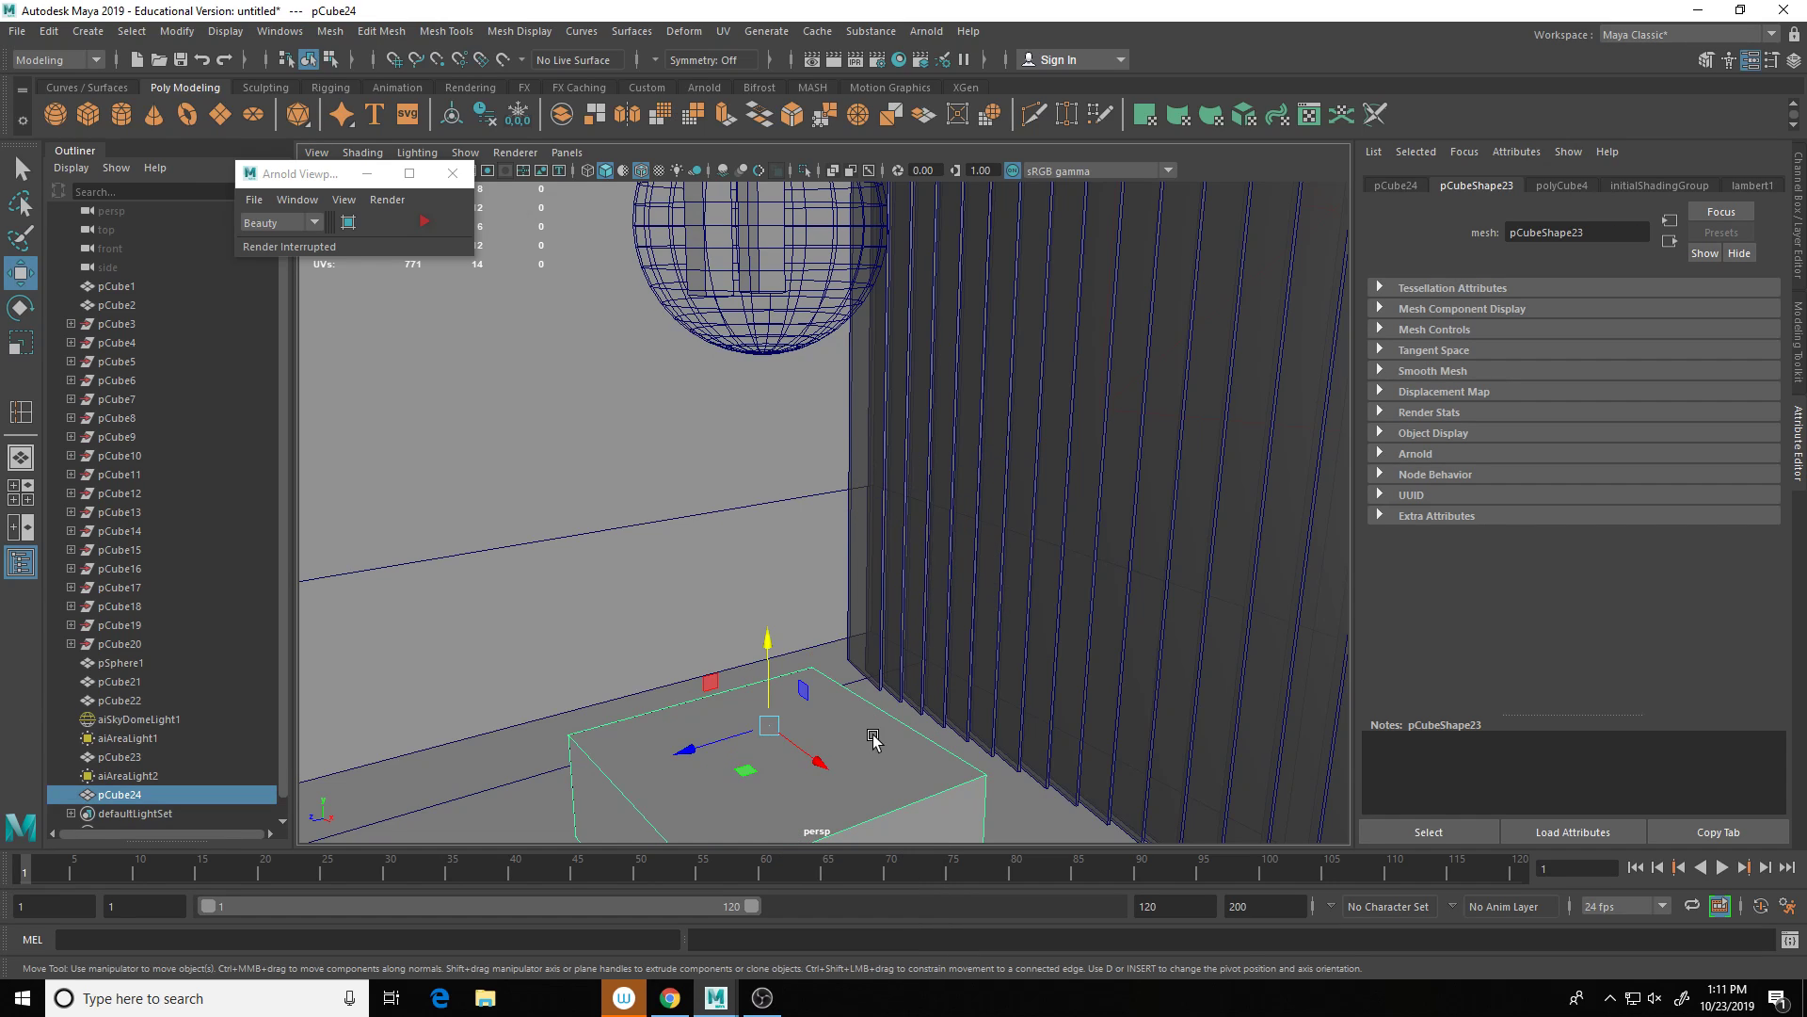
right_click_drag(872, 748, 790, 567, "shift")
left_click(602, 764)
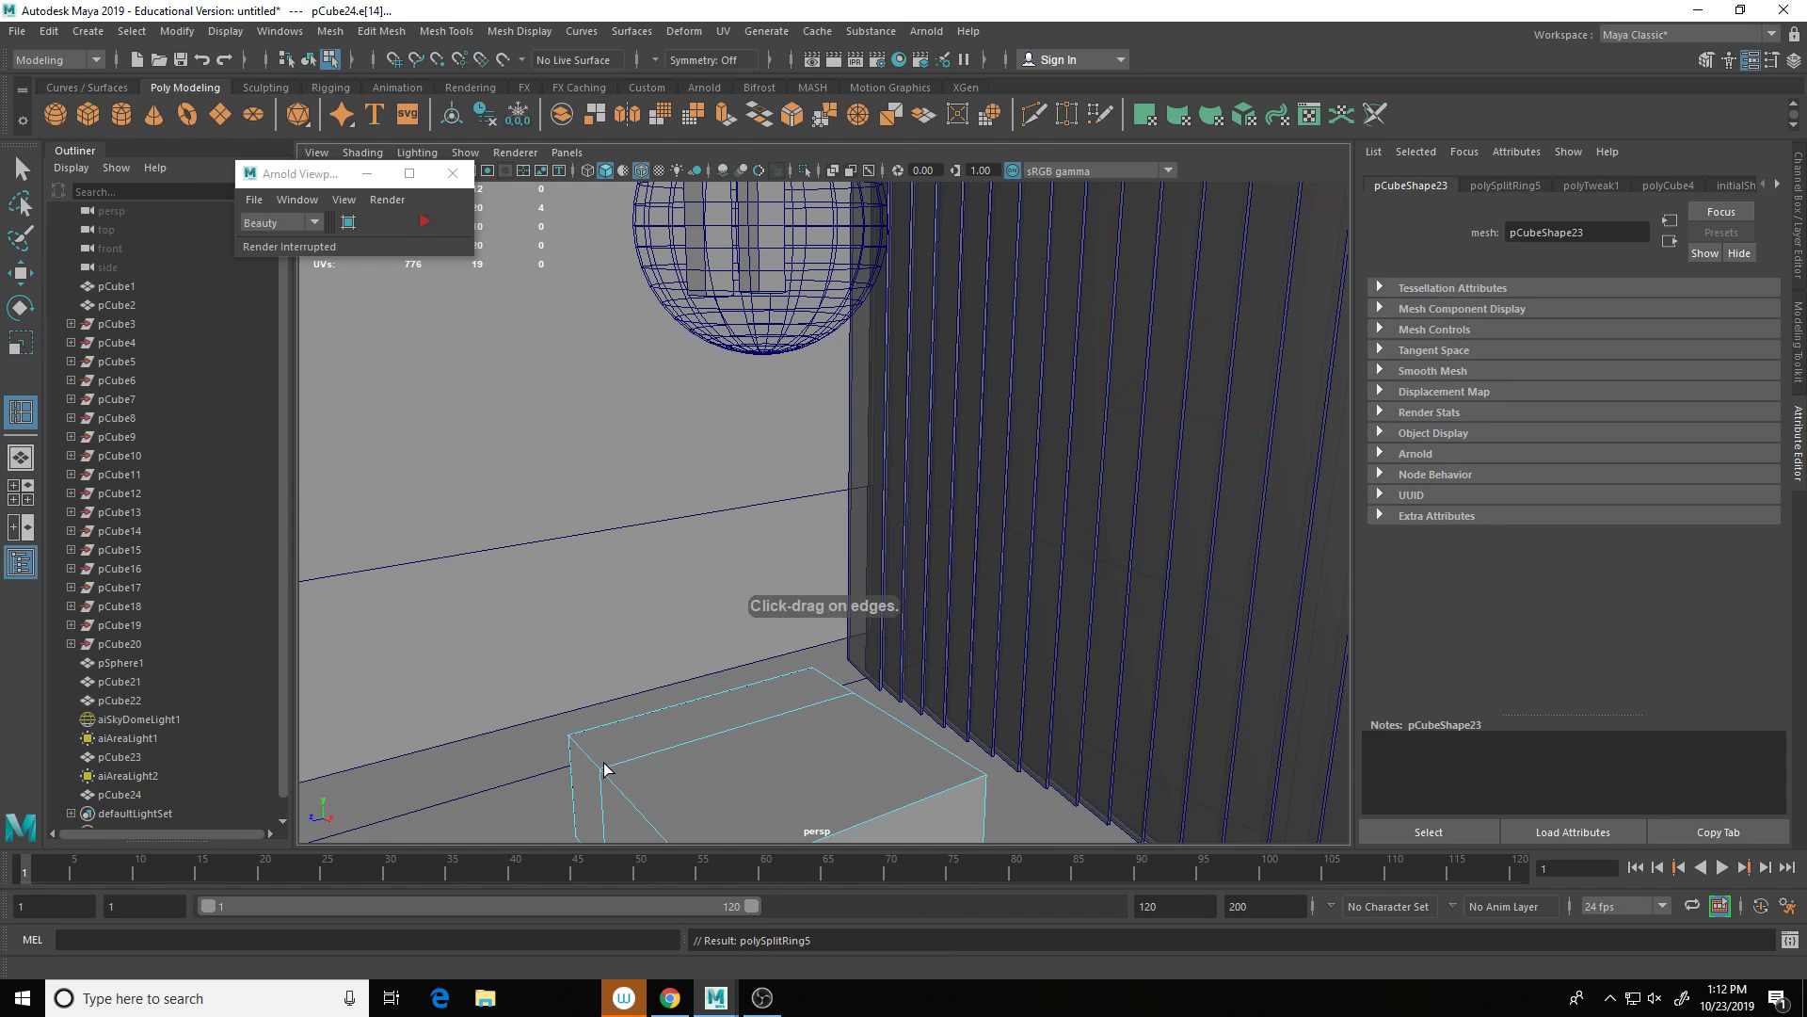
Step: Extrude the narrow top strip upward to form the chair's backrest
right_click_drag(629, 477, 629, 533)
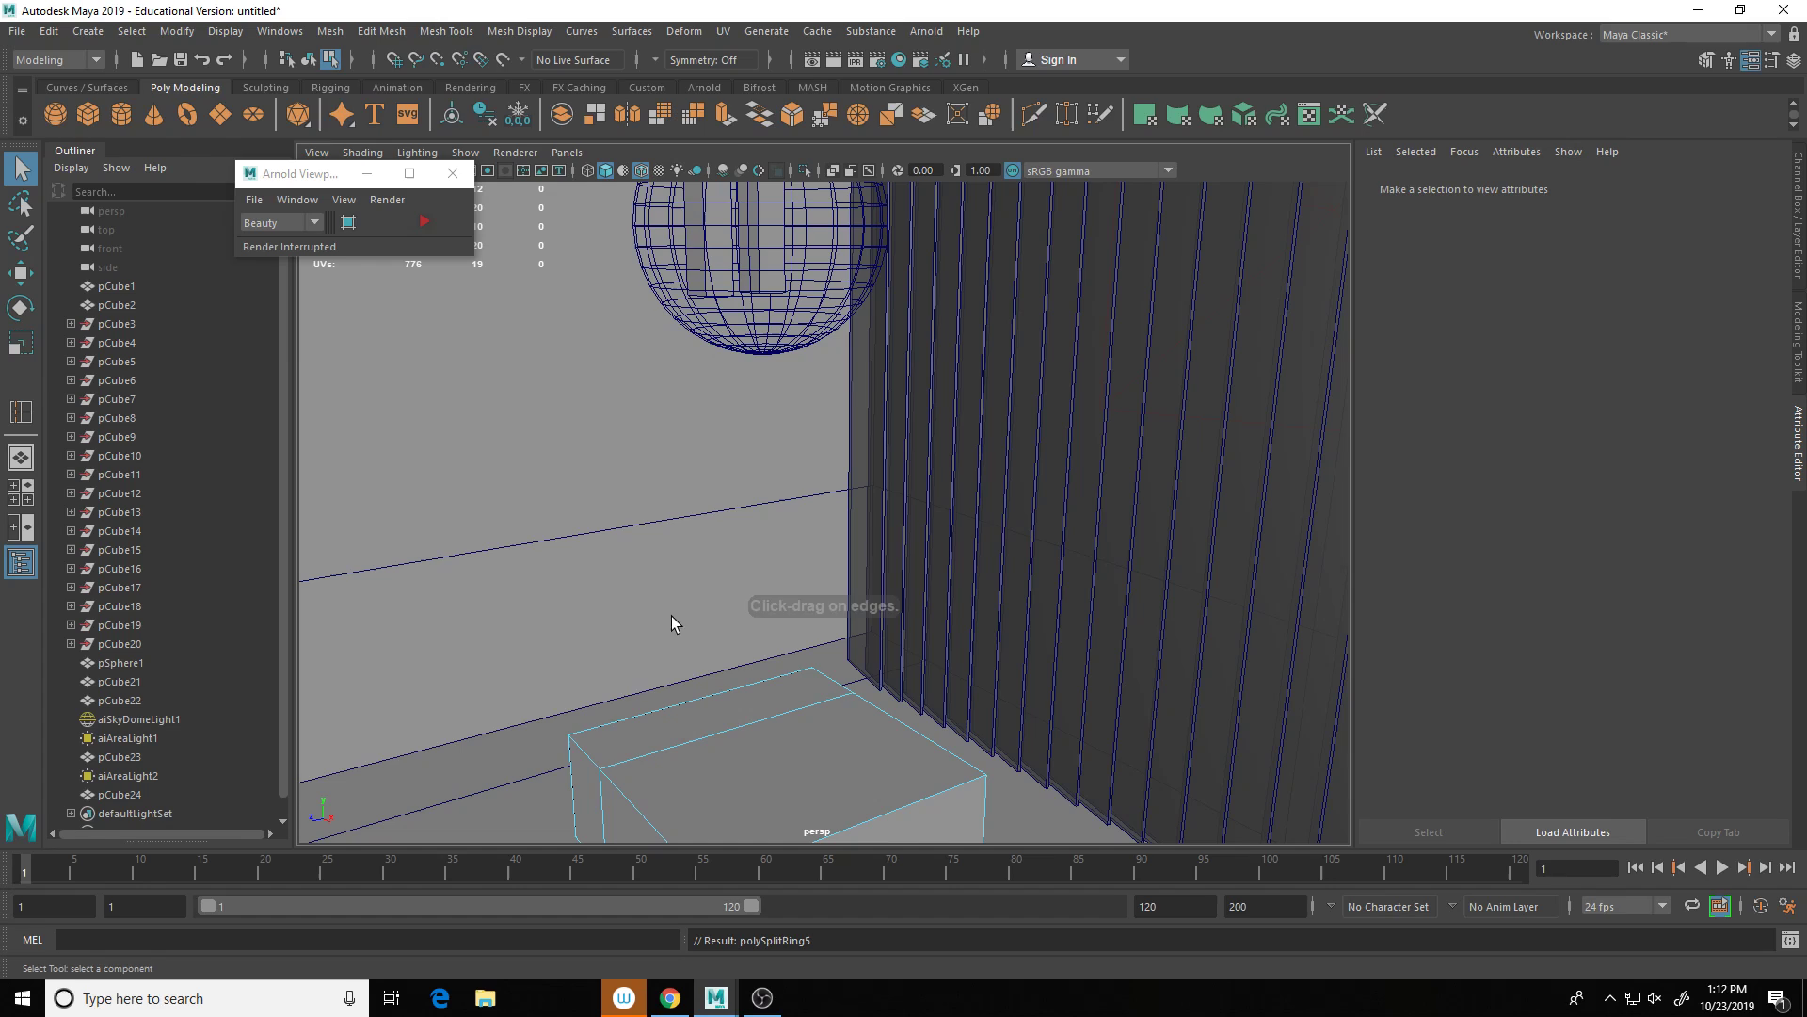
left_click(691, 708)
right_click_drag(687, 647, 684, 631, "shift")
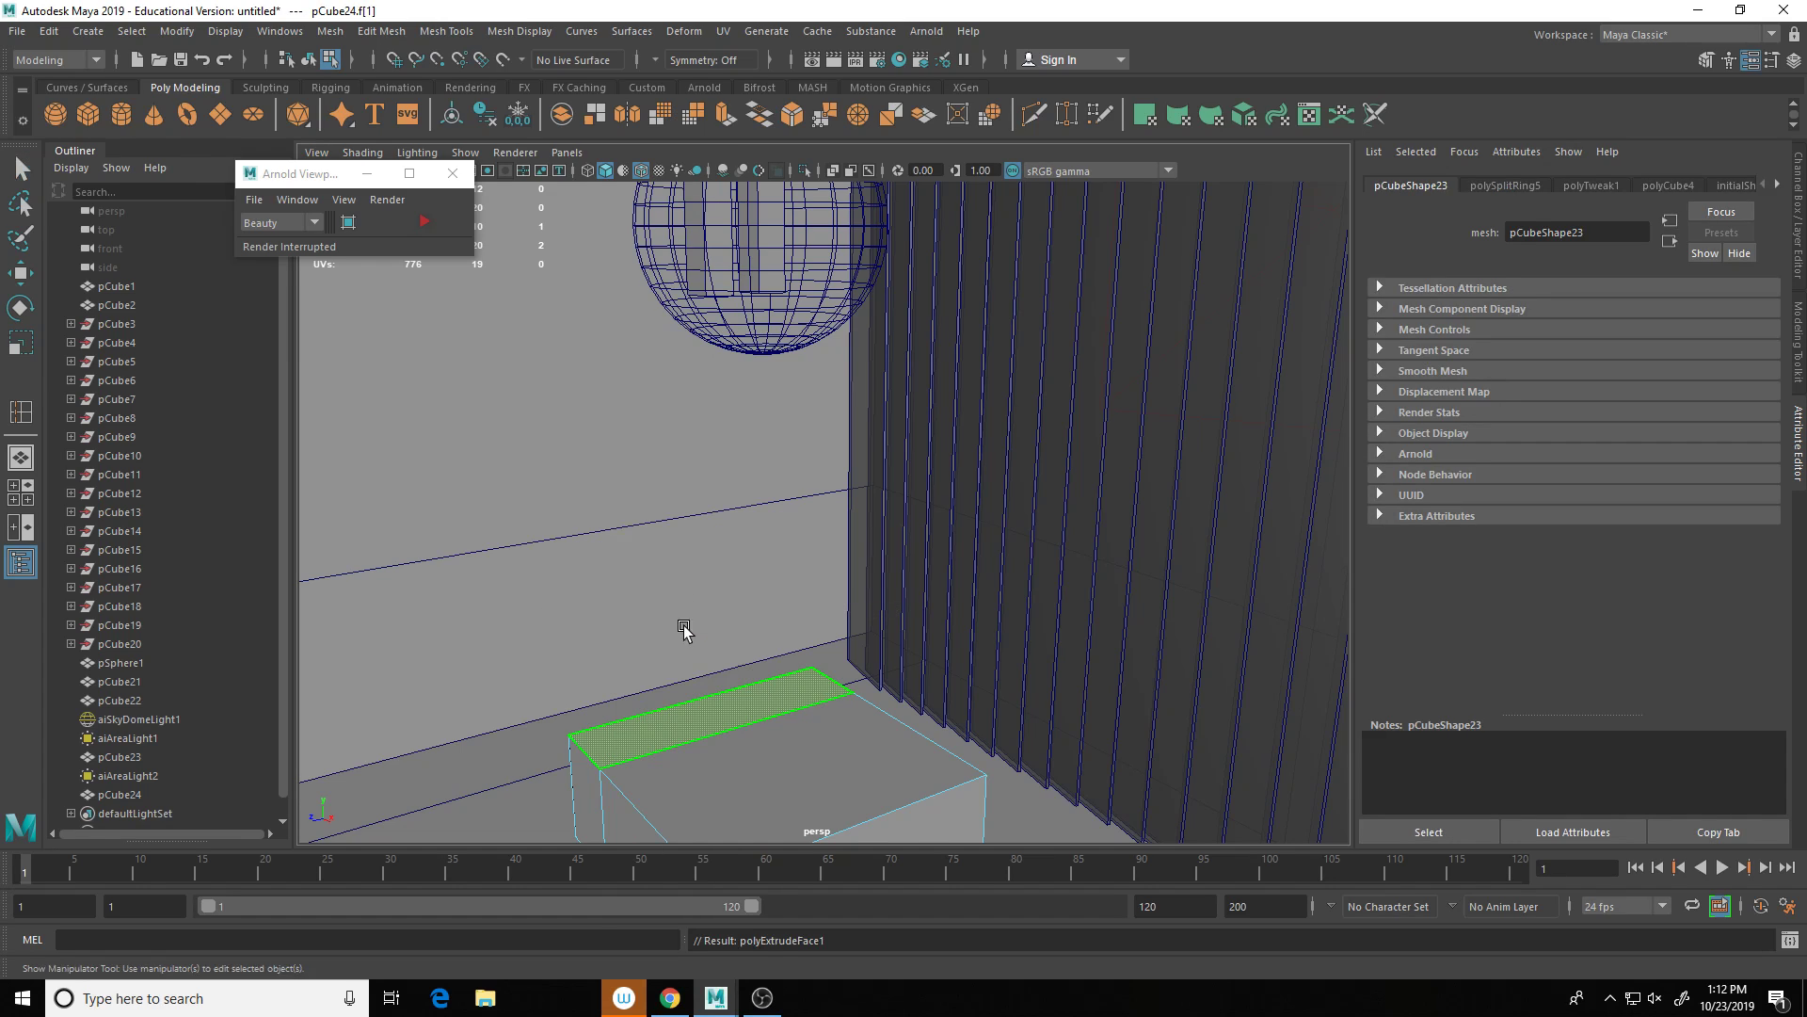
left_click_drag(715, 670, 708, 508)
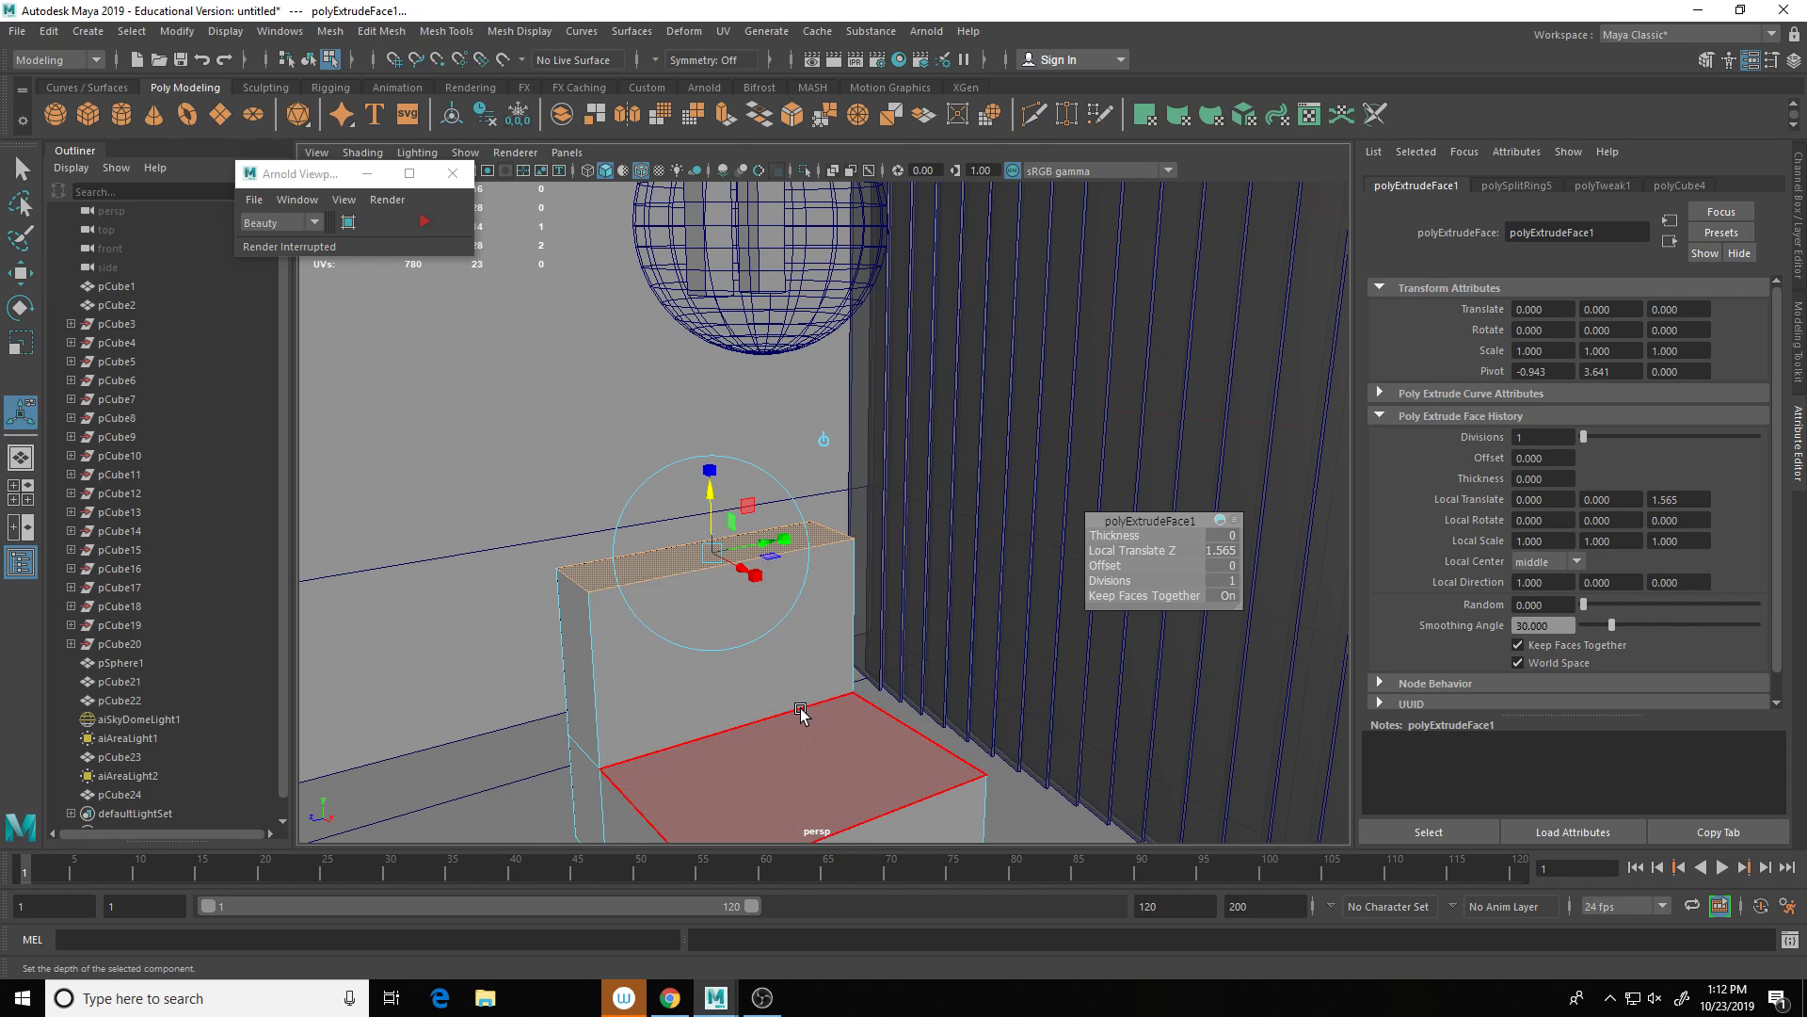
left_click_drag(801, 709, 789, 692, "alt")
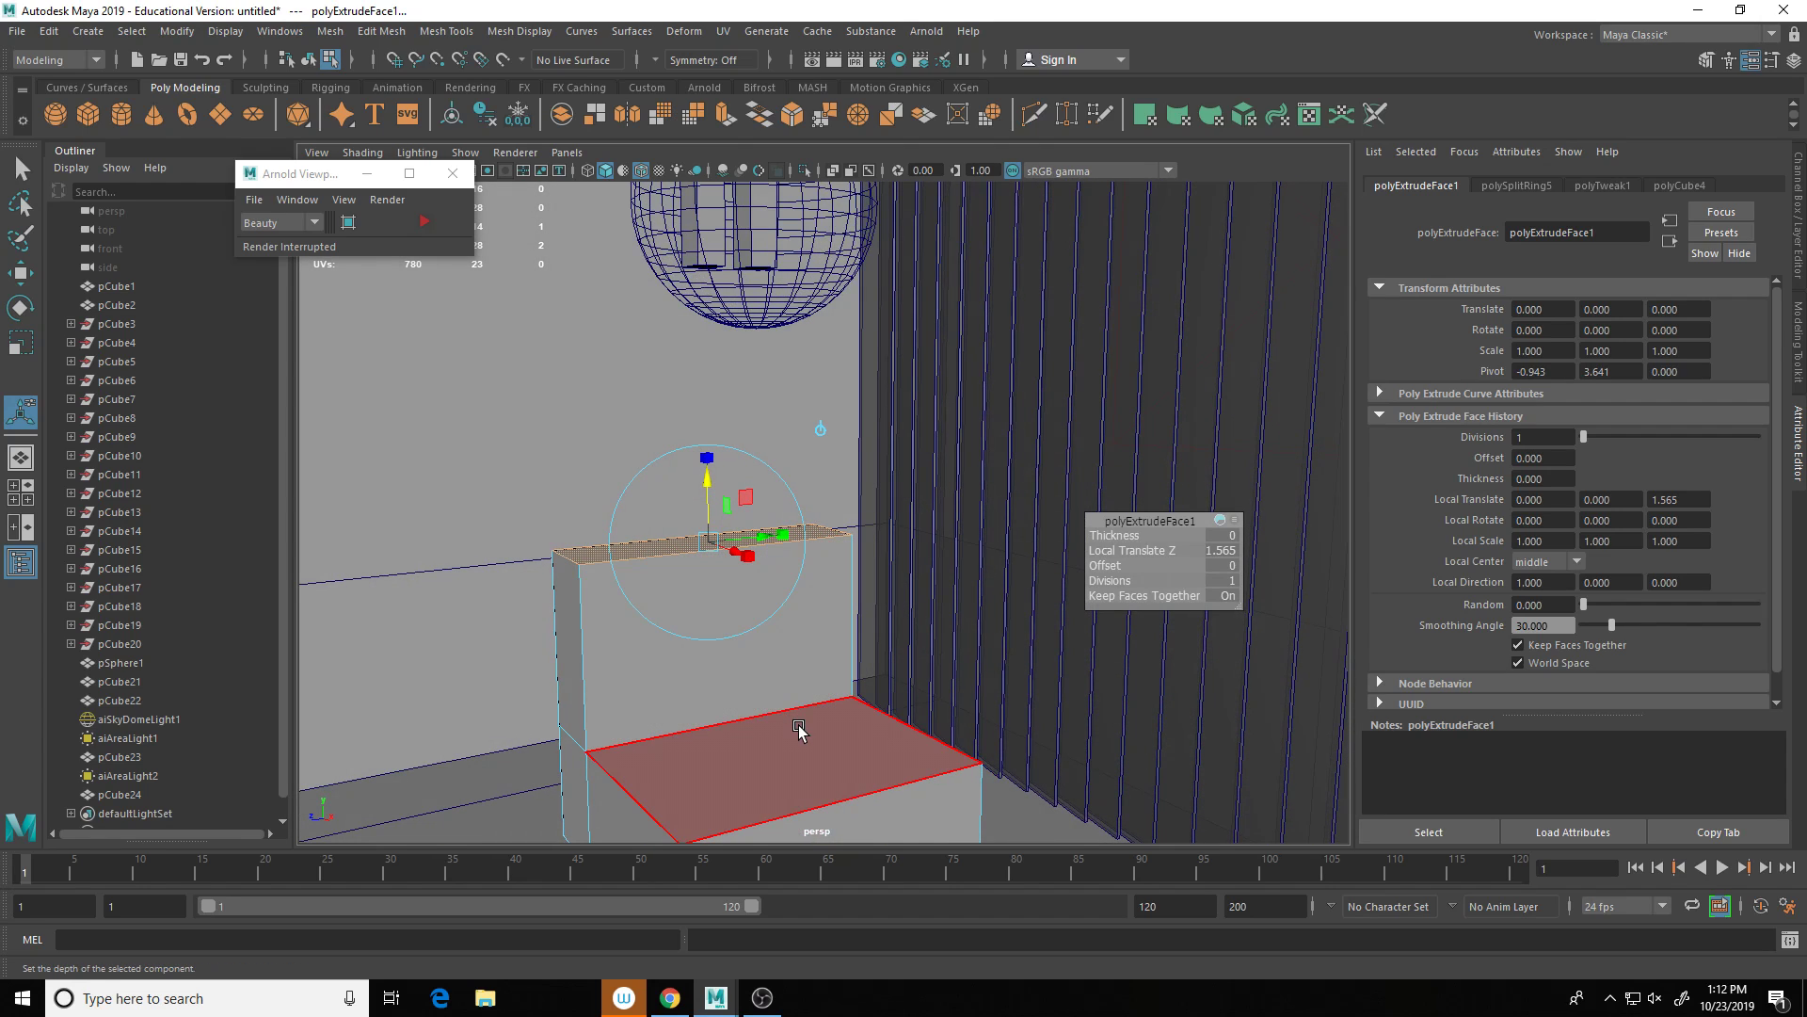
right_click_drag(799, 728, 861, 466)
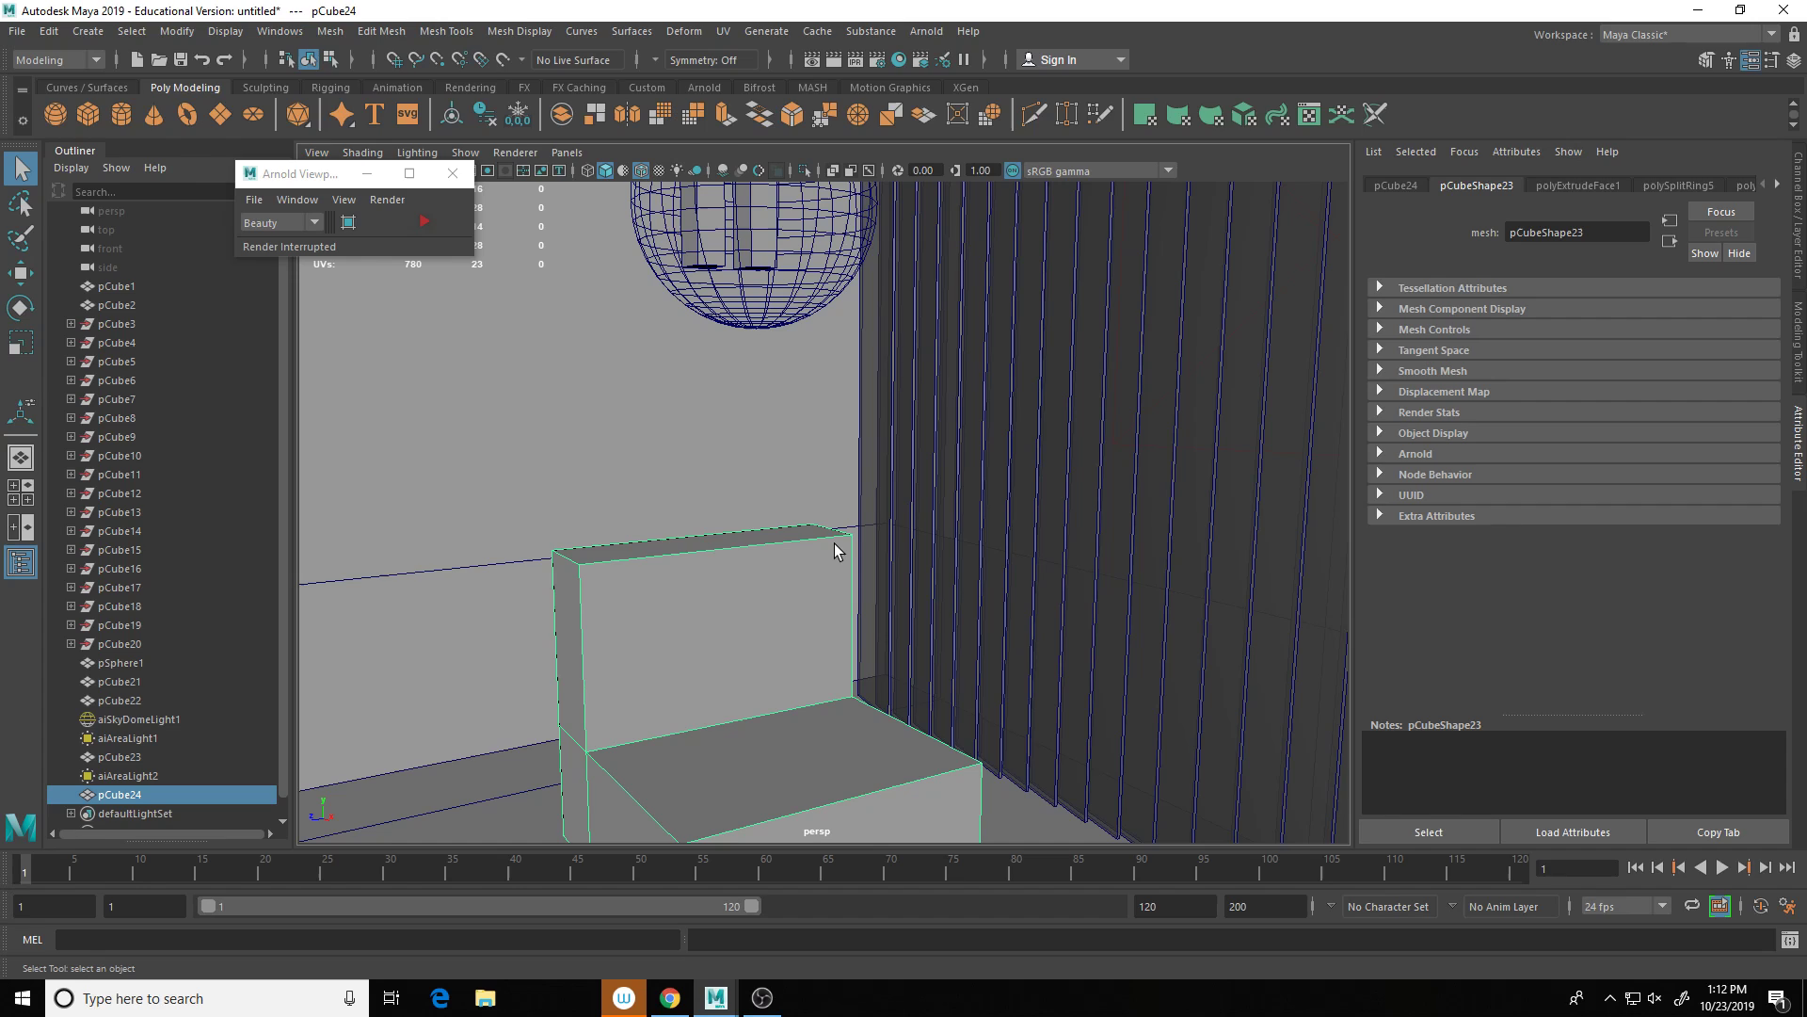
scroll(815, 597, "down", 3)
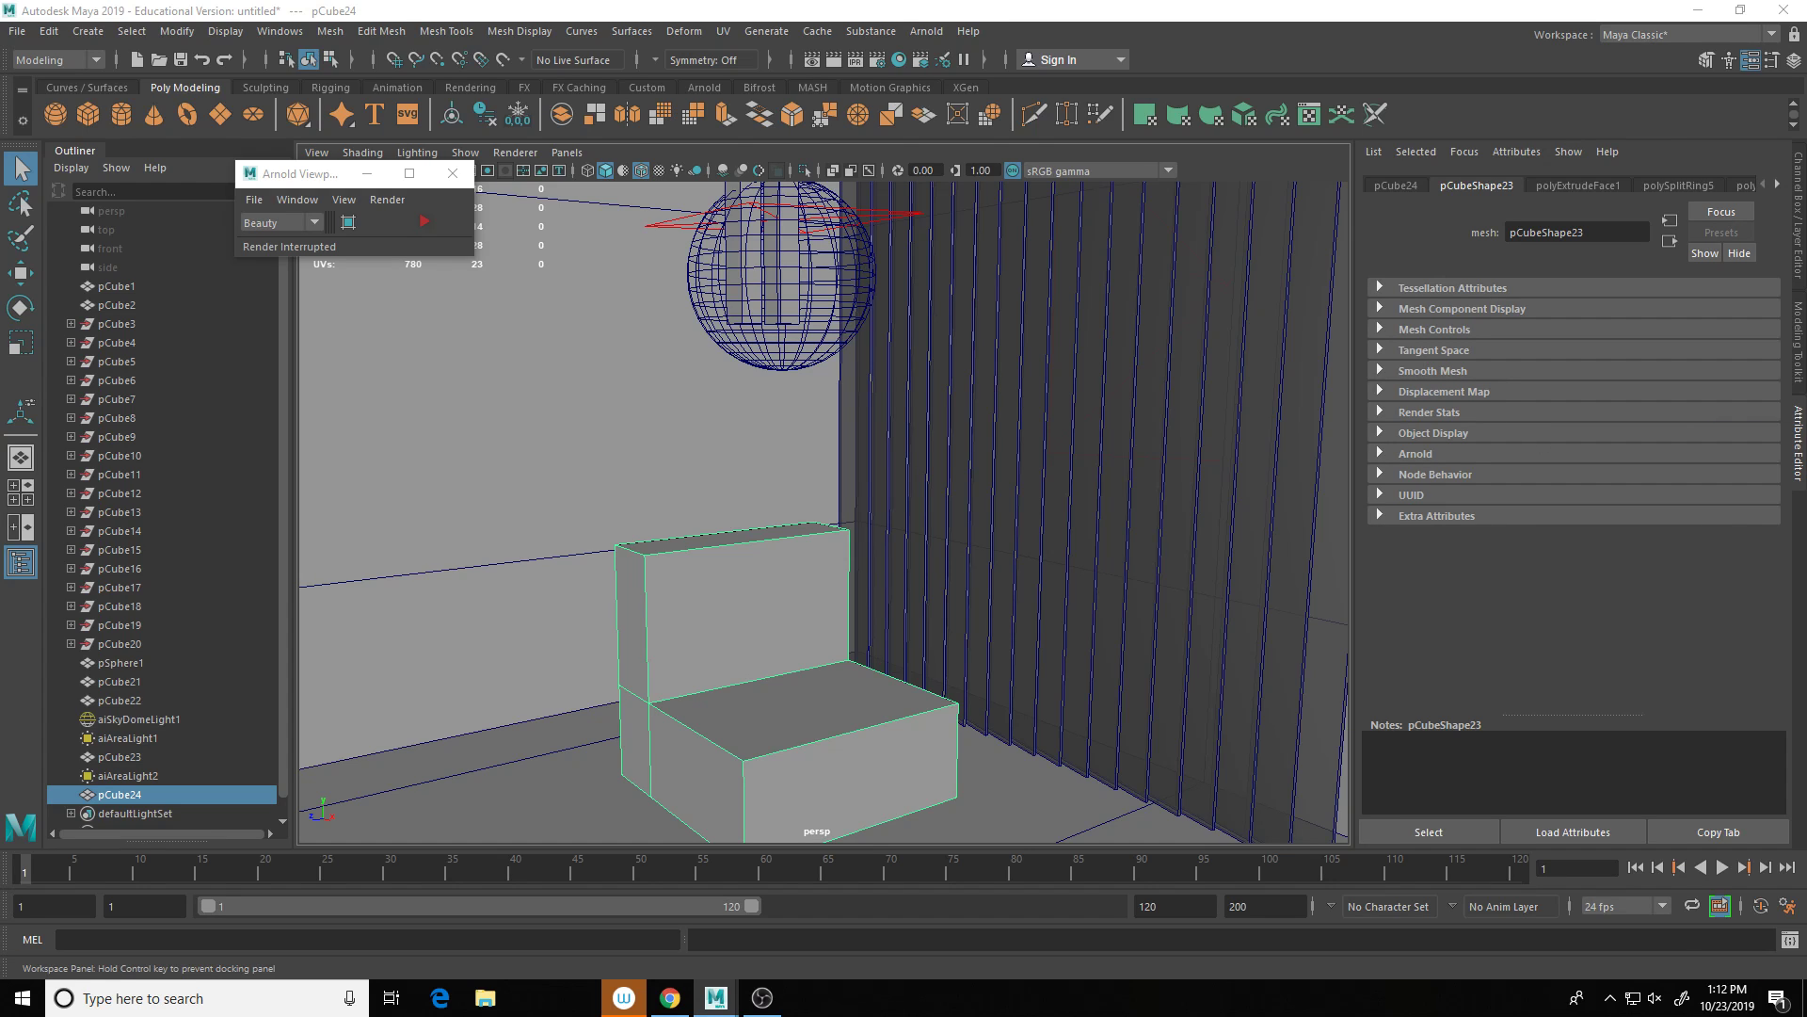
left_click_drag(1806, 423, 702, 183)
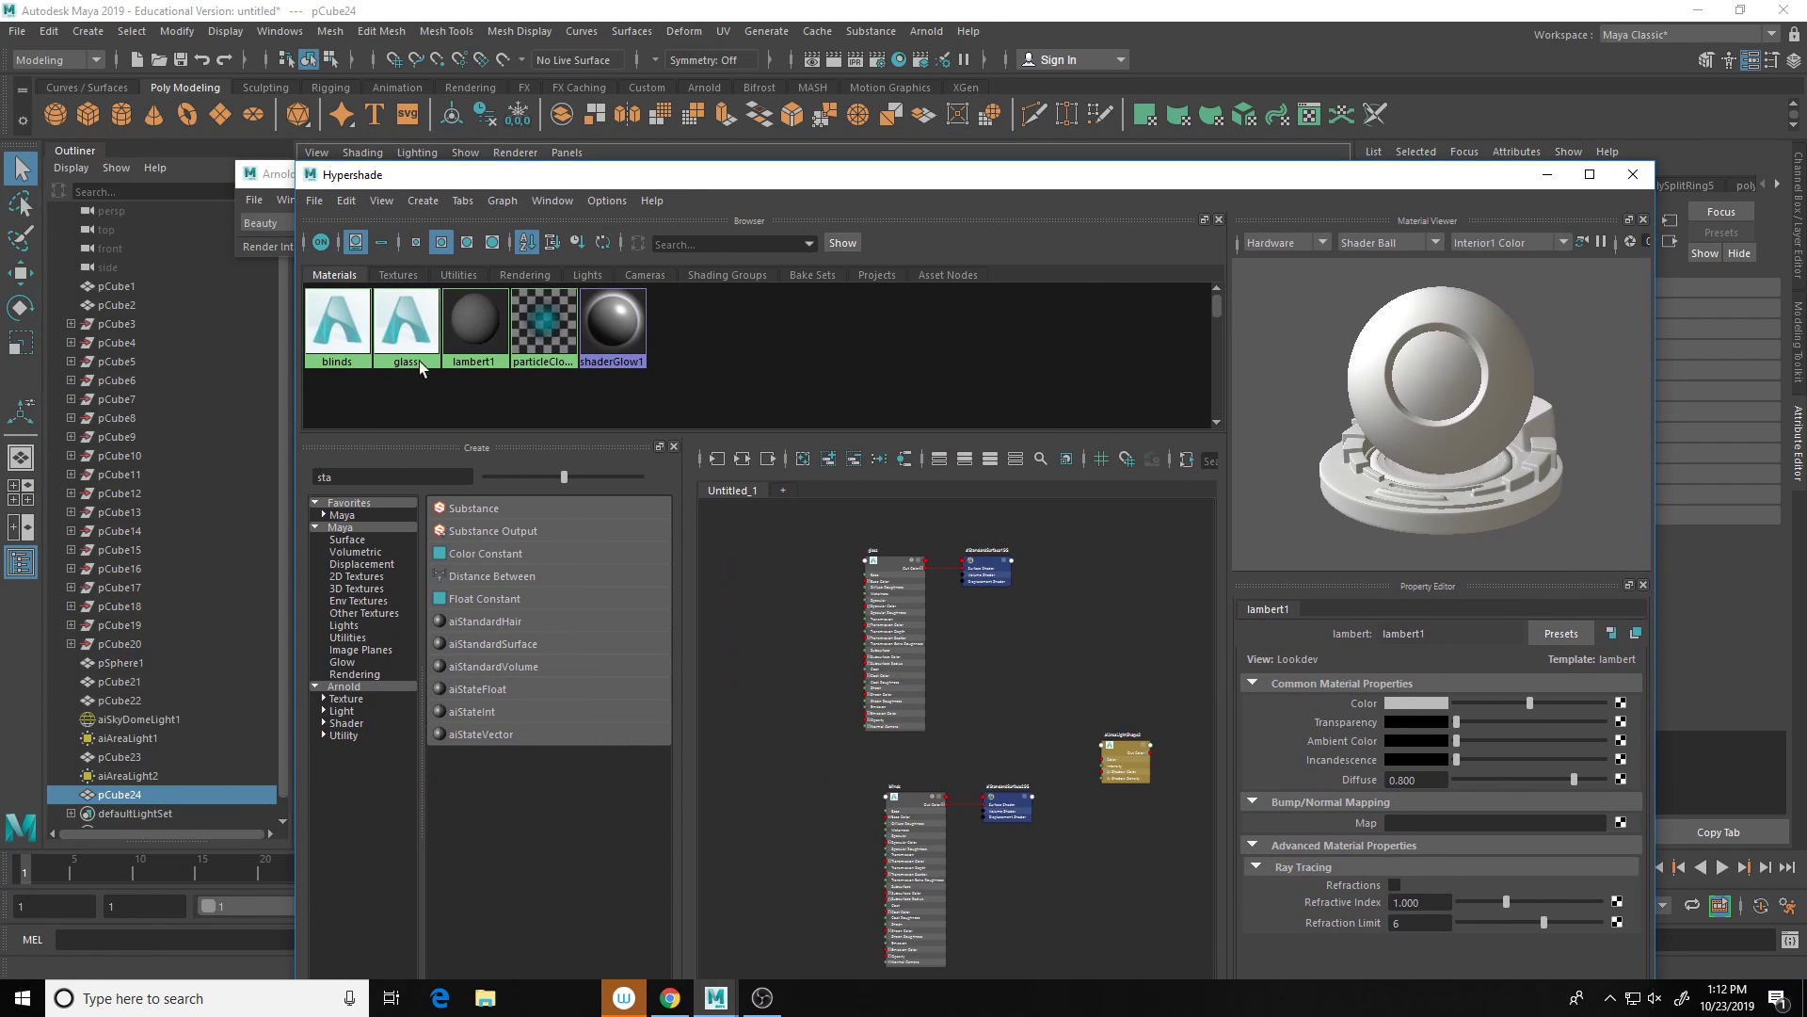
Step: Create a new aiStandardSurface material in Hypershade and rename it shinyLight
left_click(518, 646)
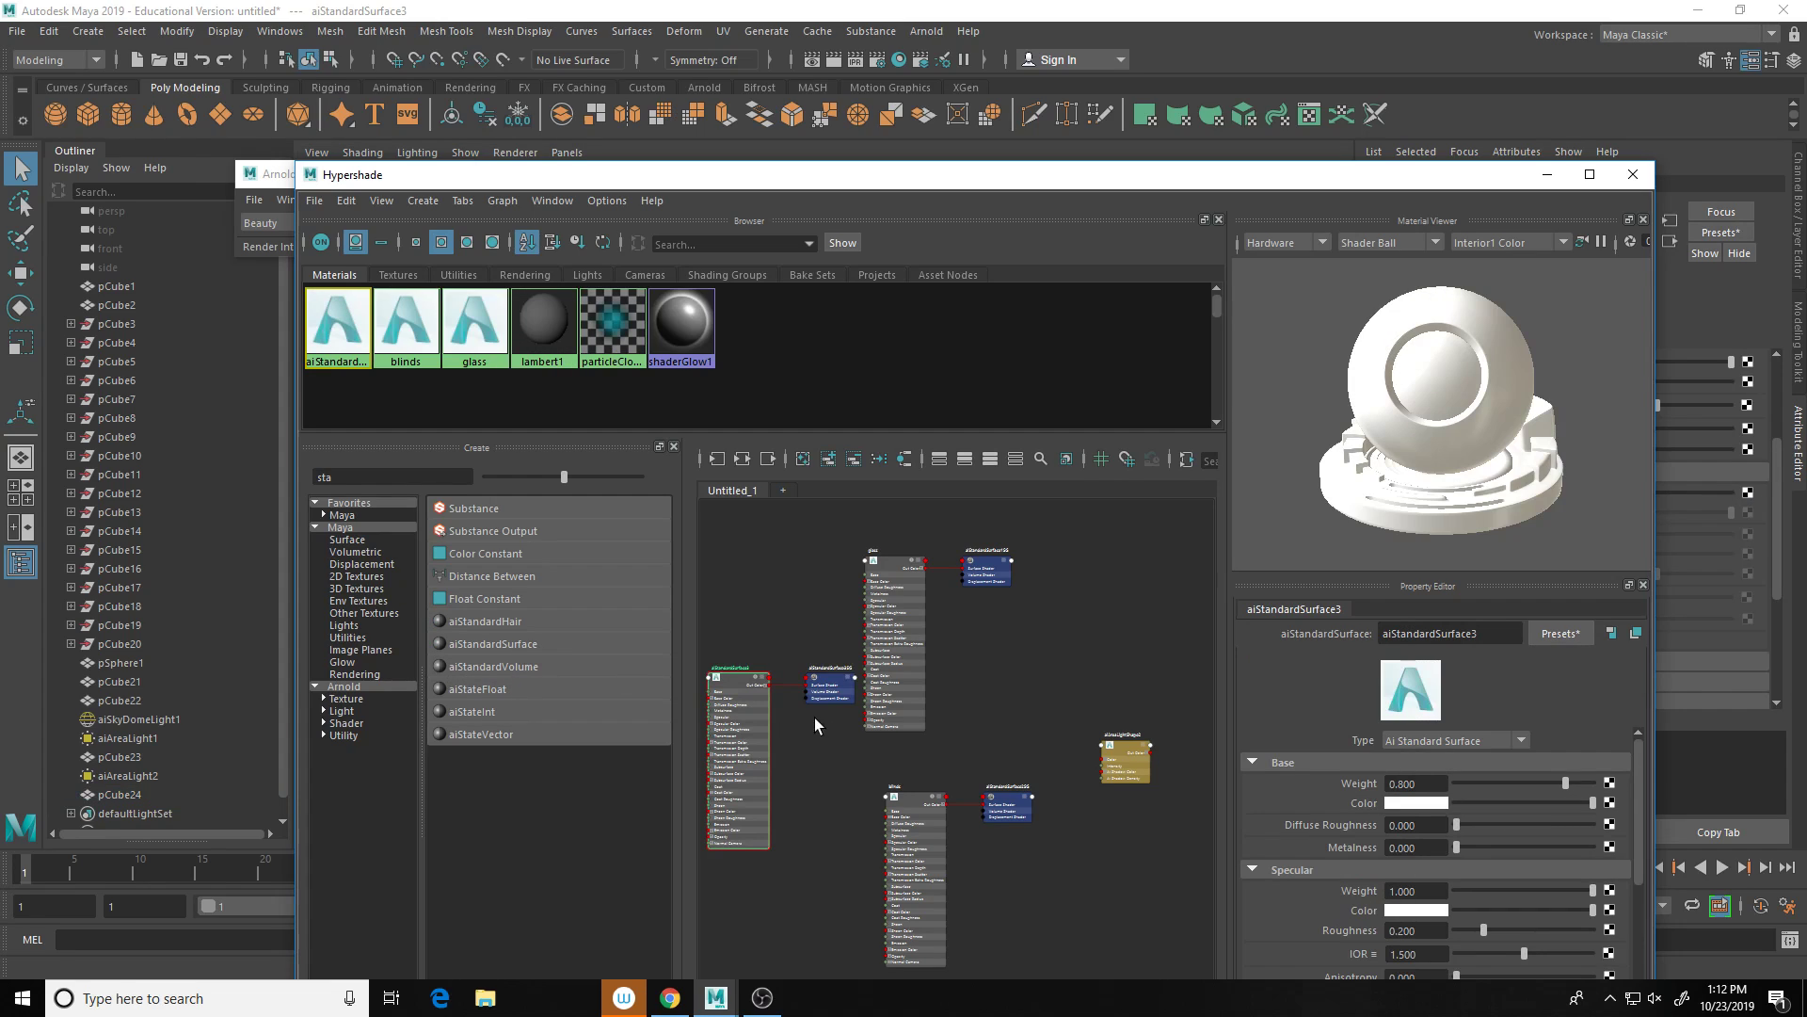
double_click(1483, 637)
type("sh")
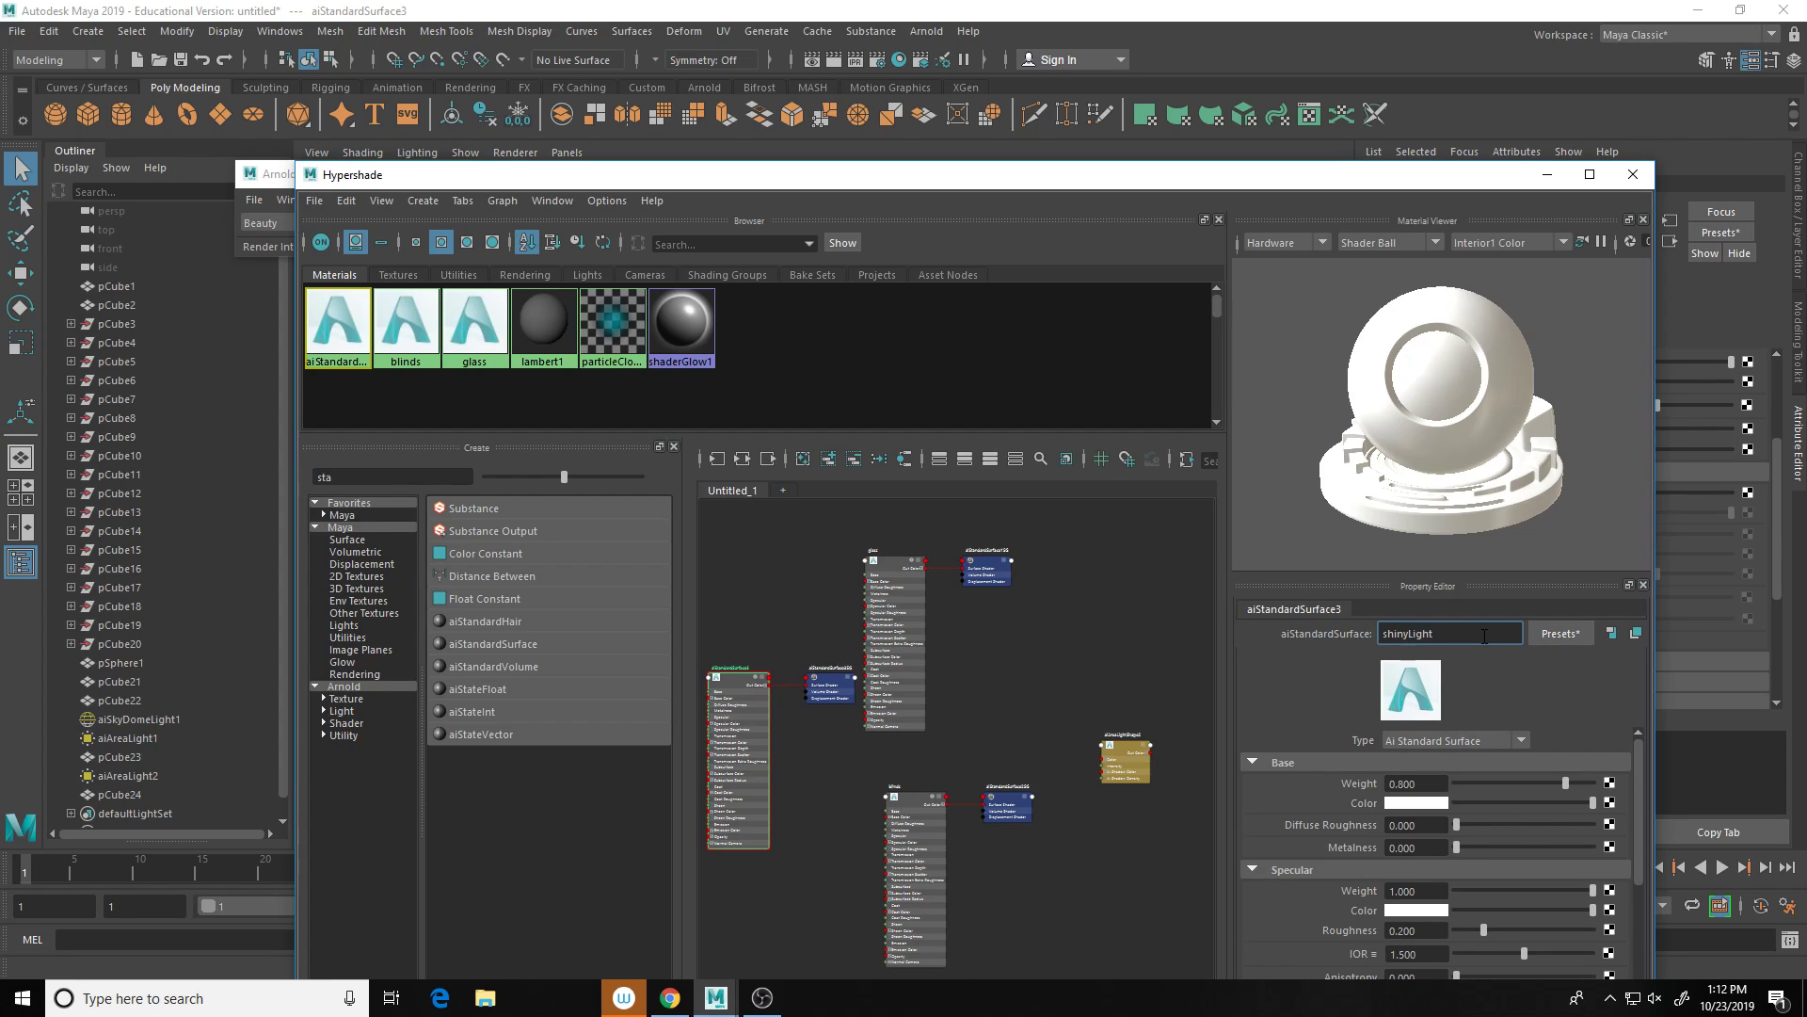
type("inyLight")
key("Return")
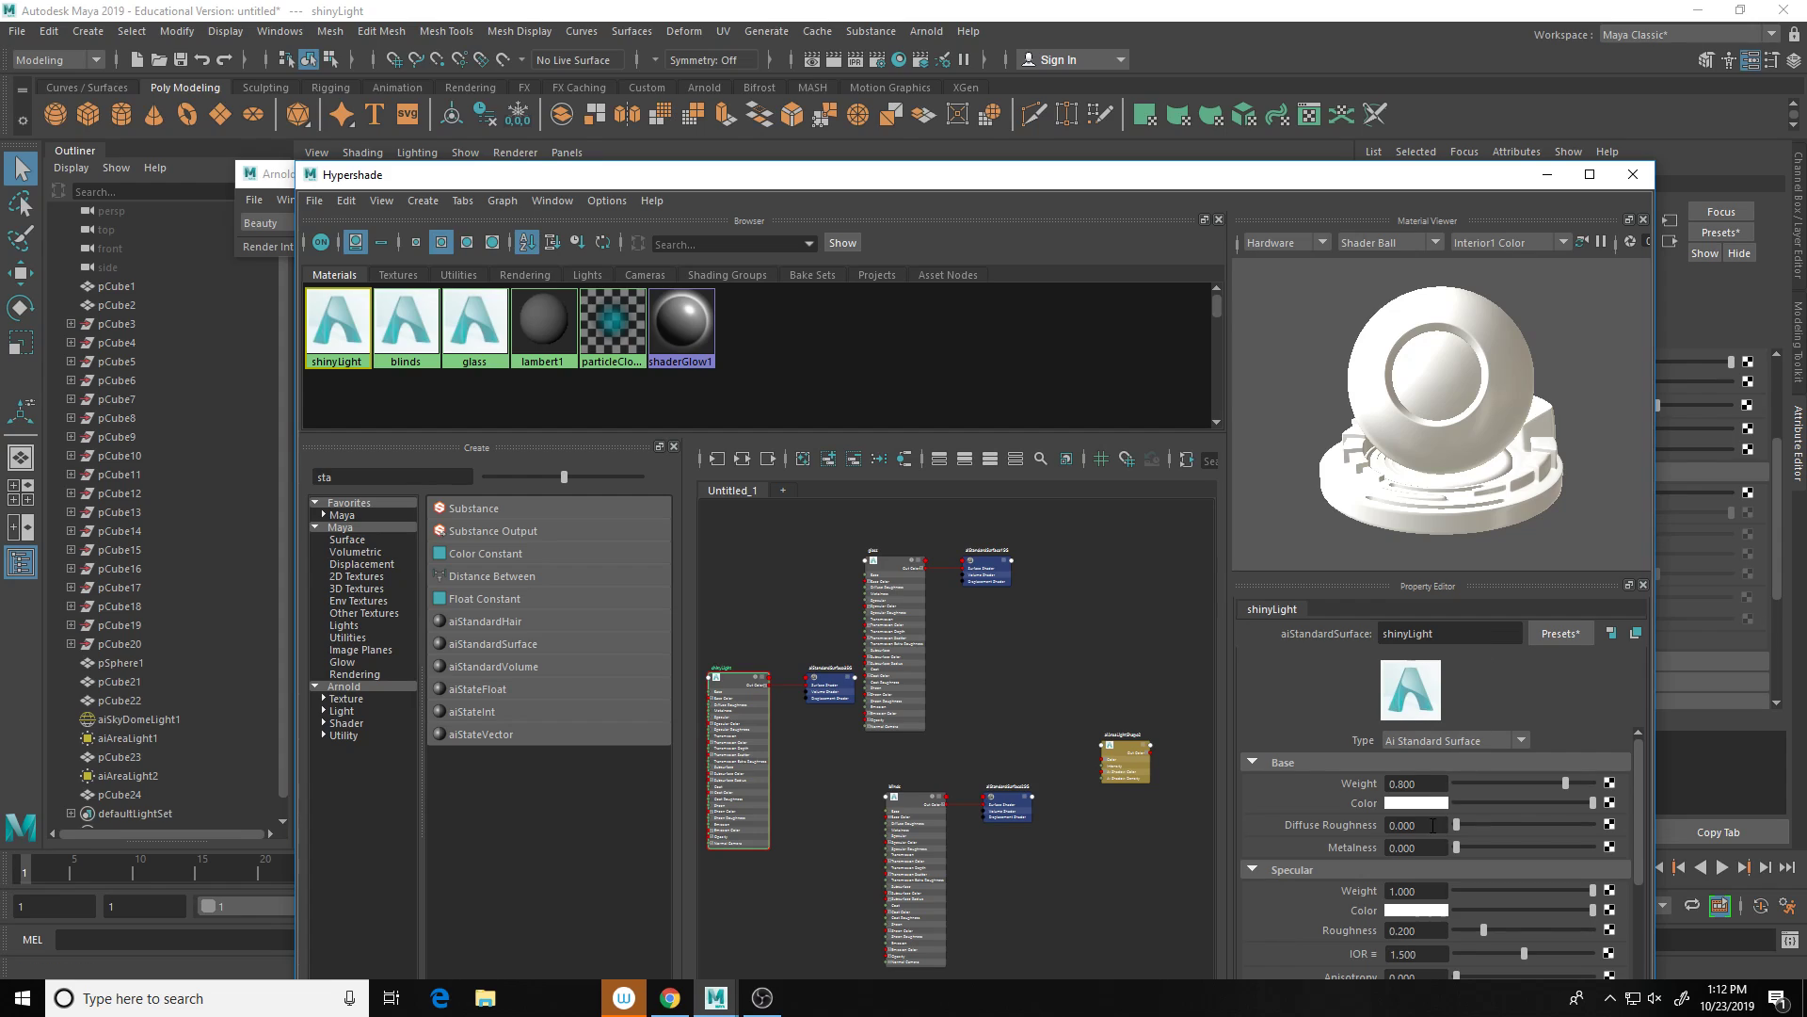
left_click(1421, 805)
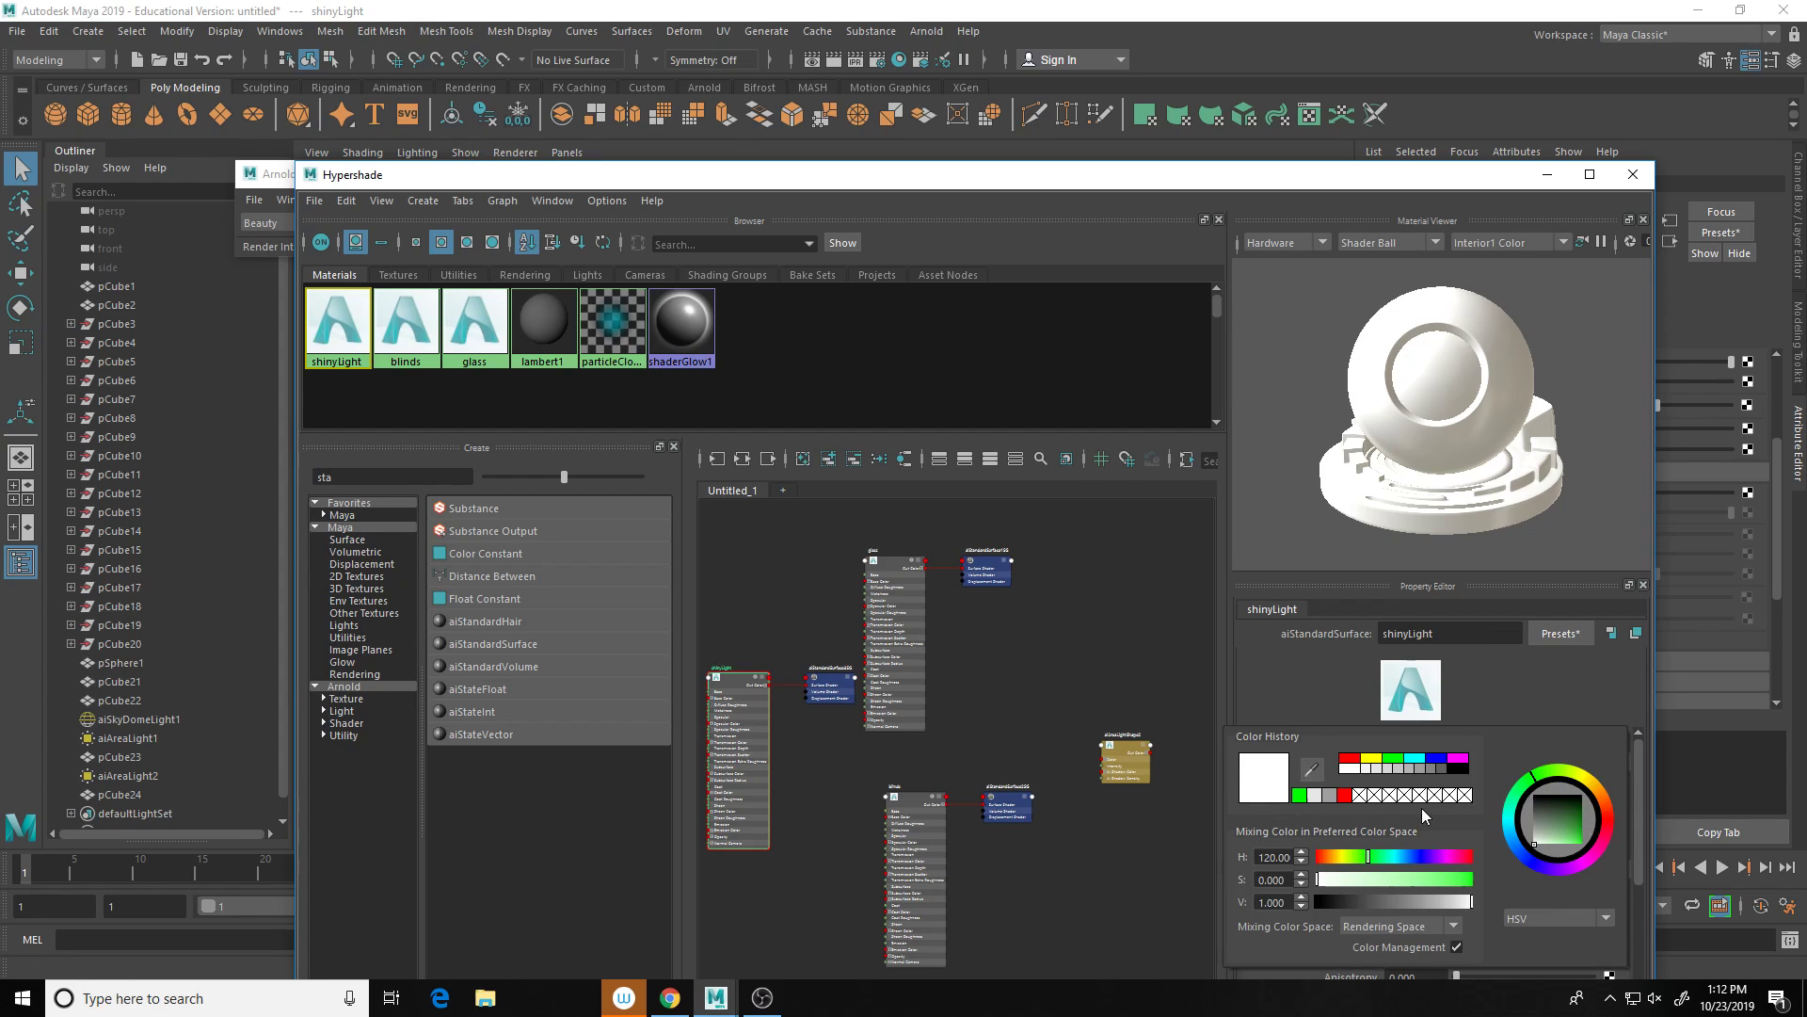
Step: Assign shinyLight to the chair pCube24 and close Hypershade
left_click(1633, 175)
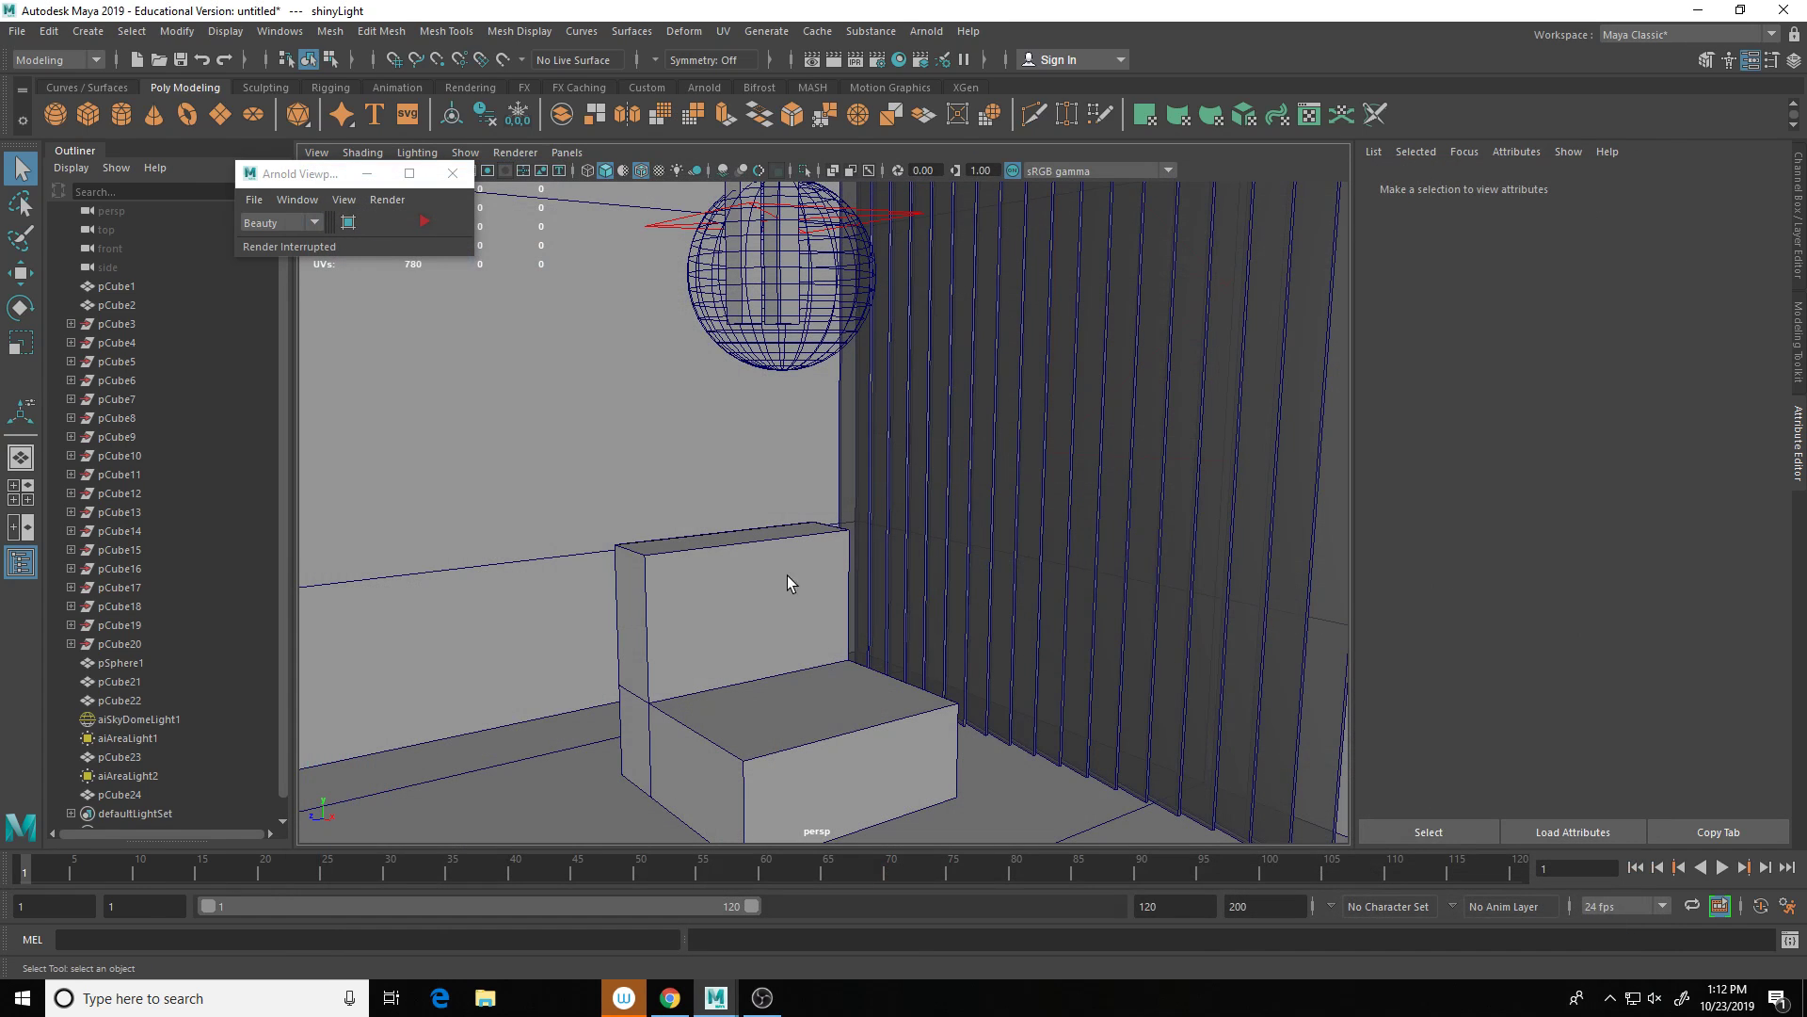
left_click(766, 650)
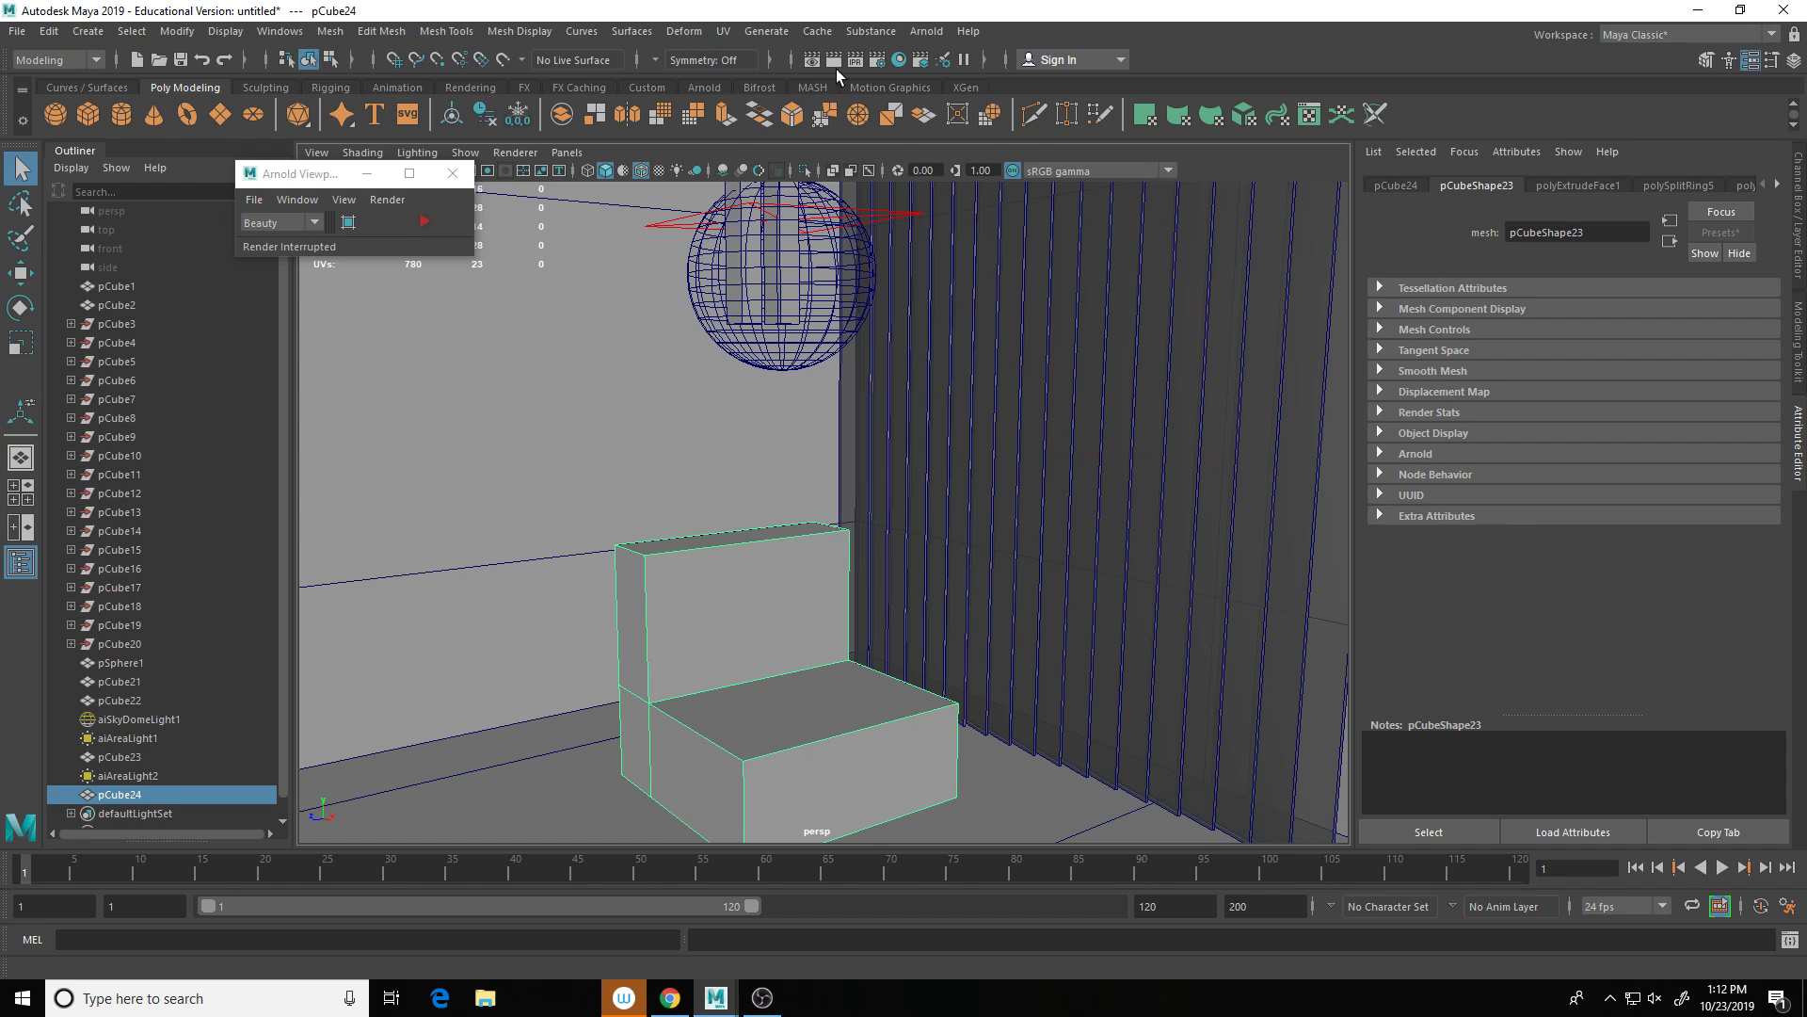
left_click(899, 60)
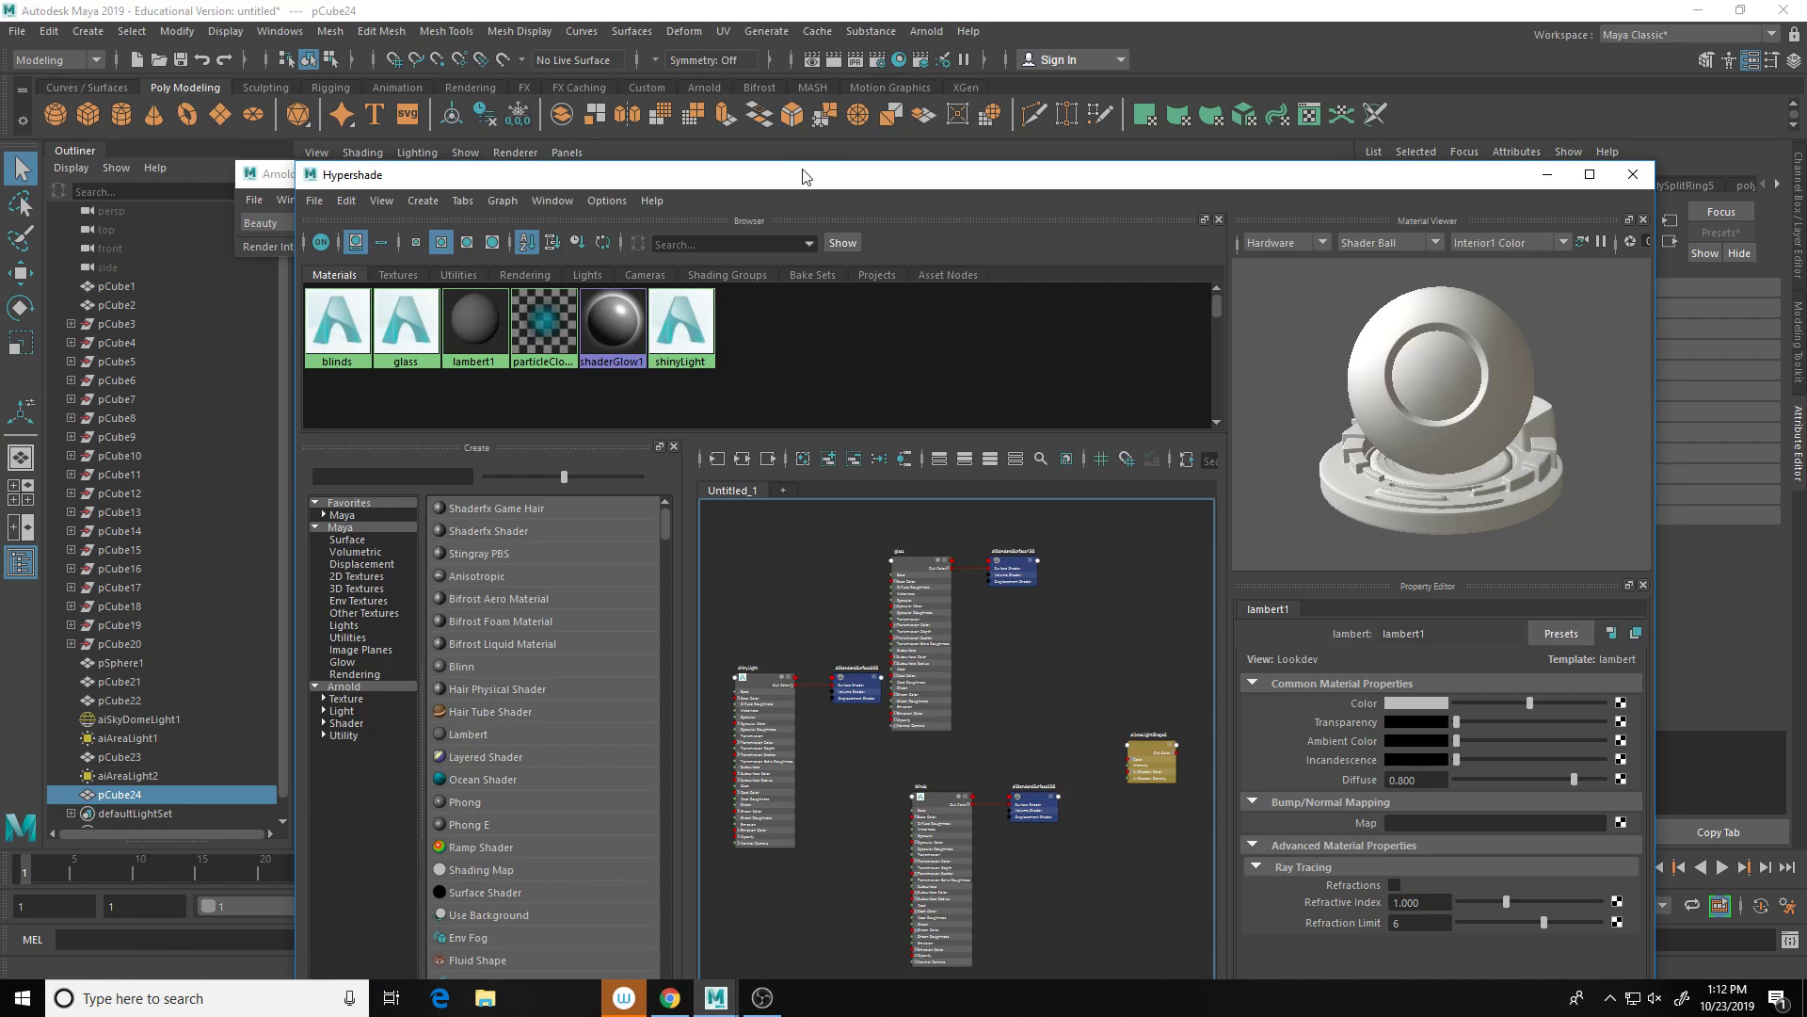
left_click_drag(680, 182, 1045, 688)
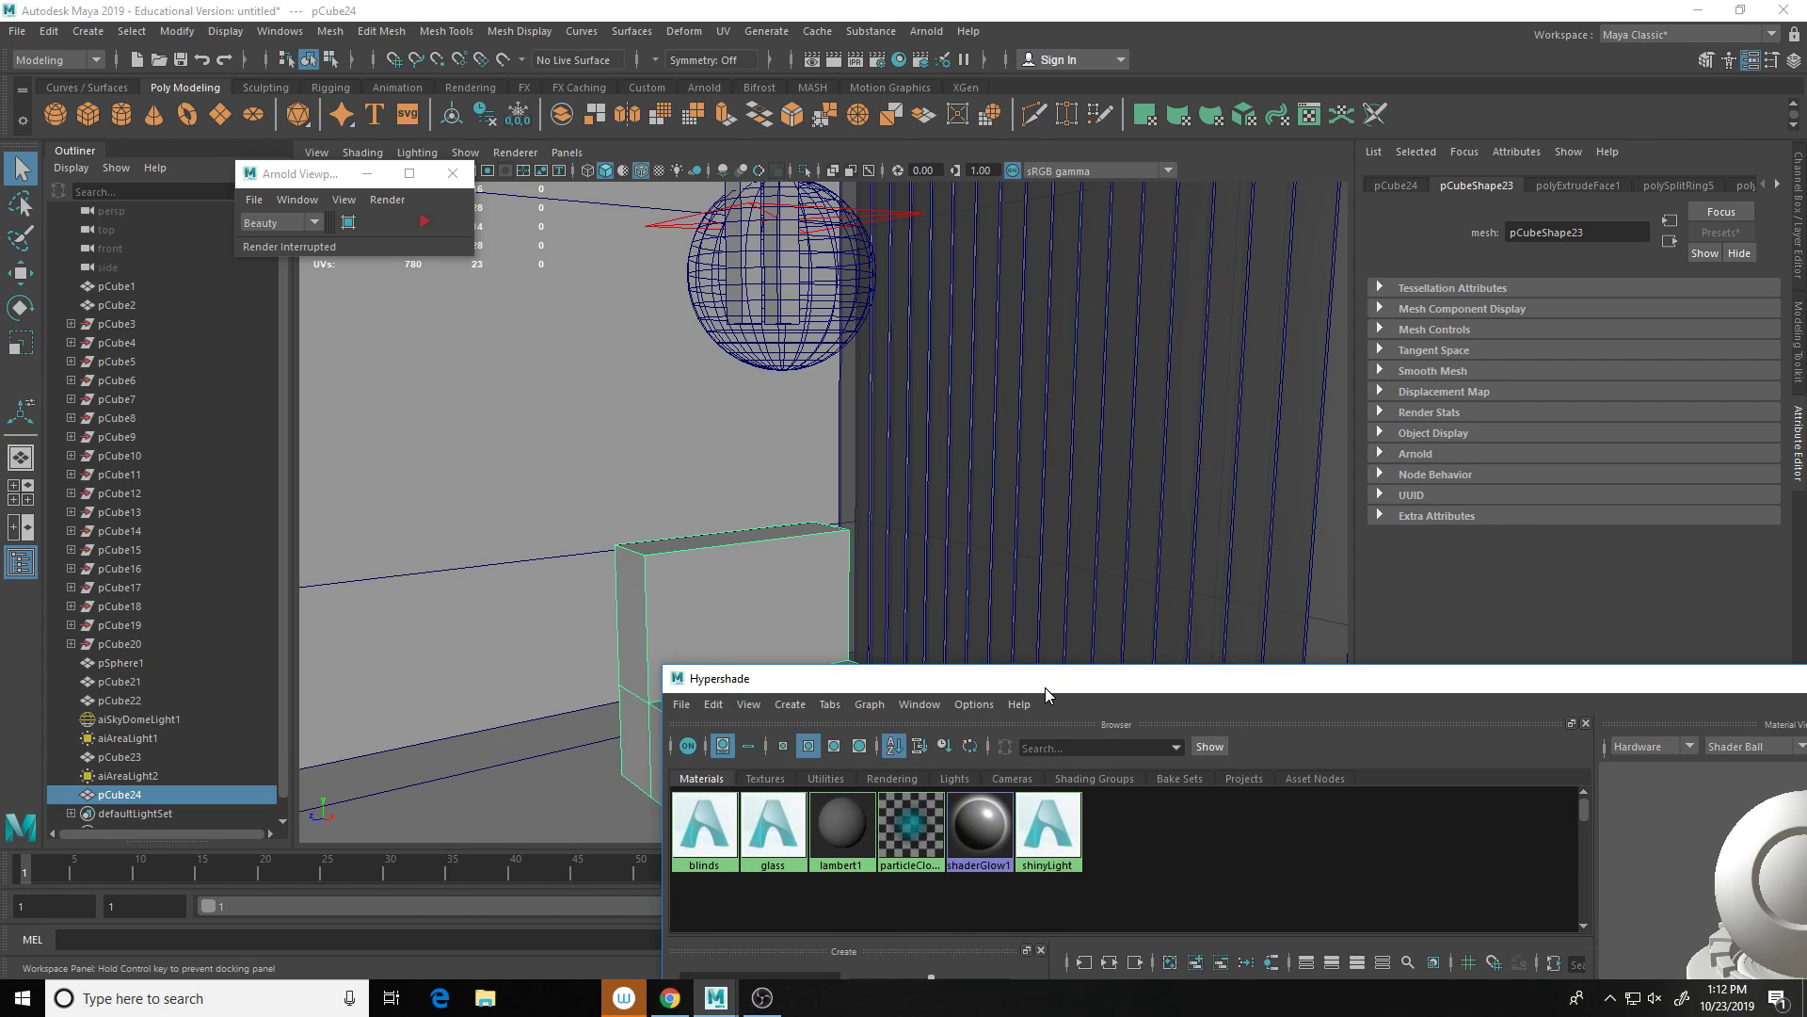
right_click(1051, 750)
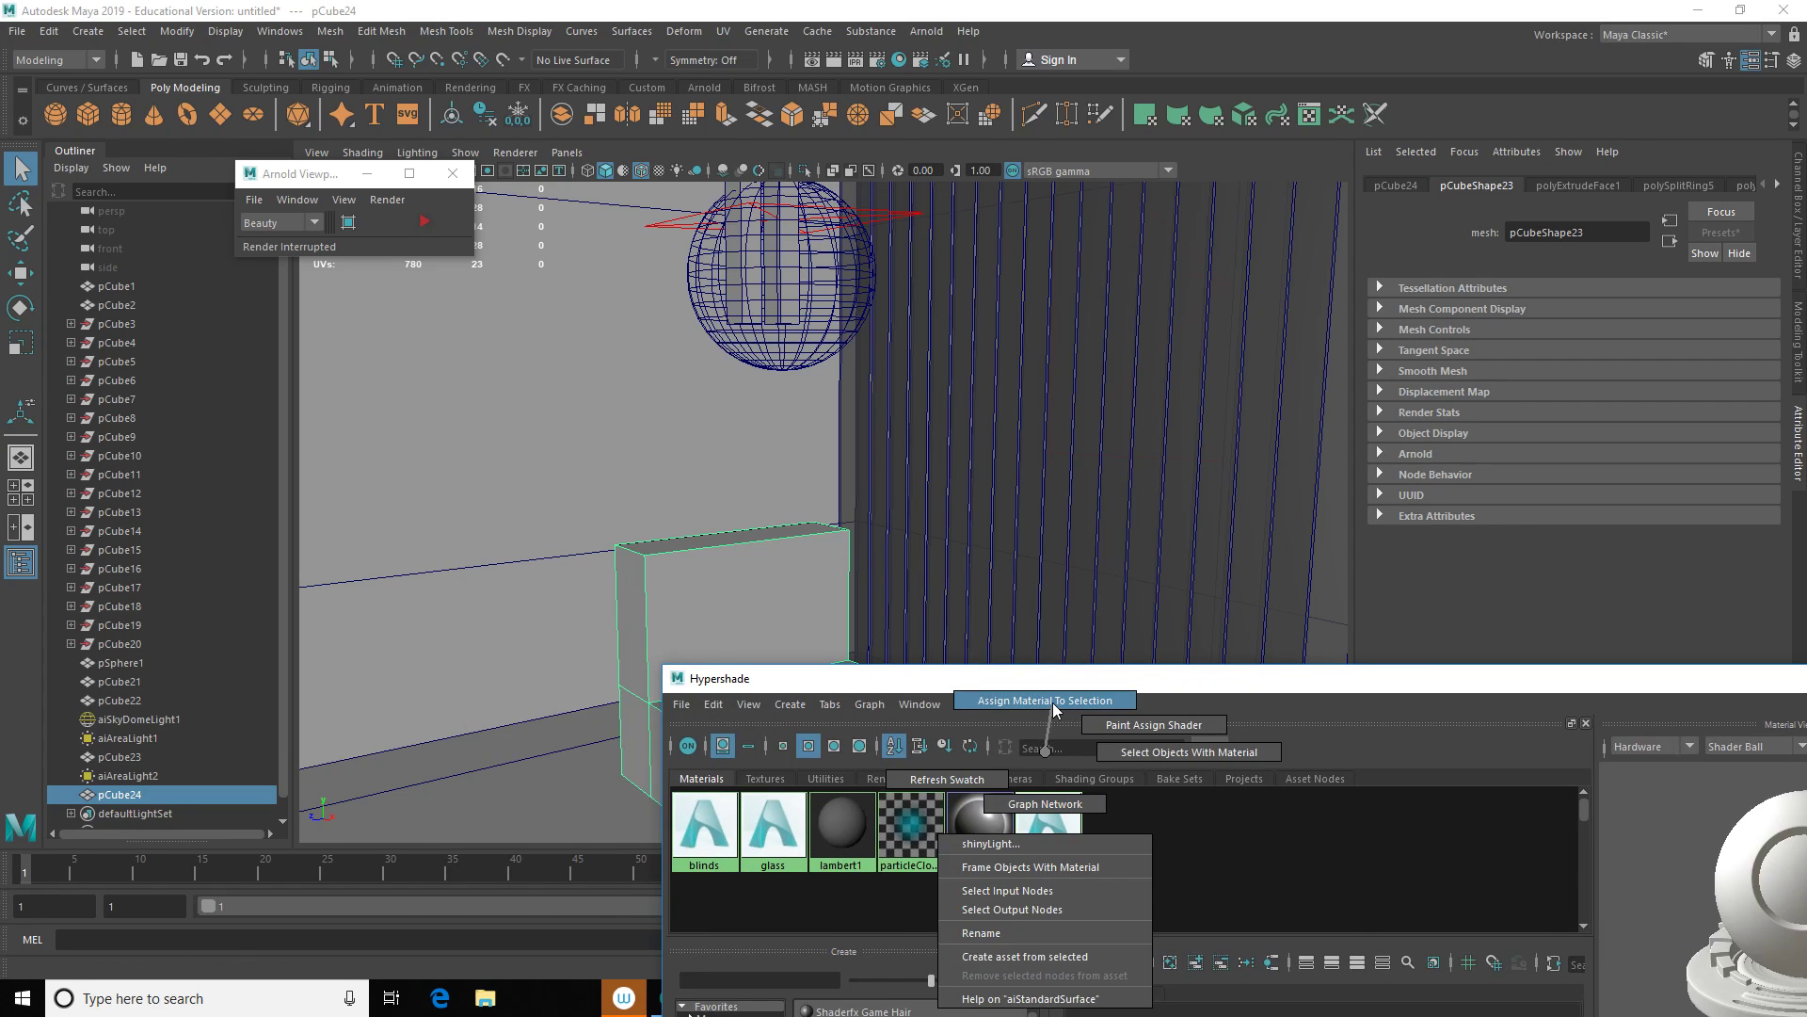
left_click(1052, 702)
left_click_drag(1213, 680, 983, 680)
left_click_drag(724, 714, 692, 725)
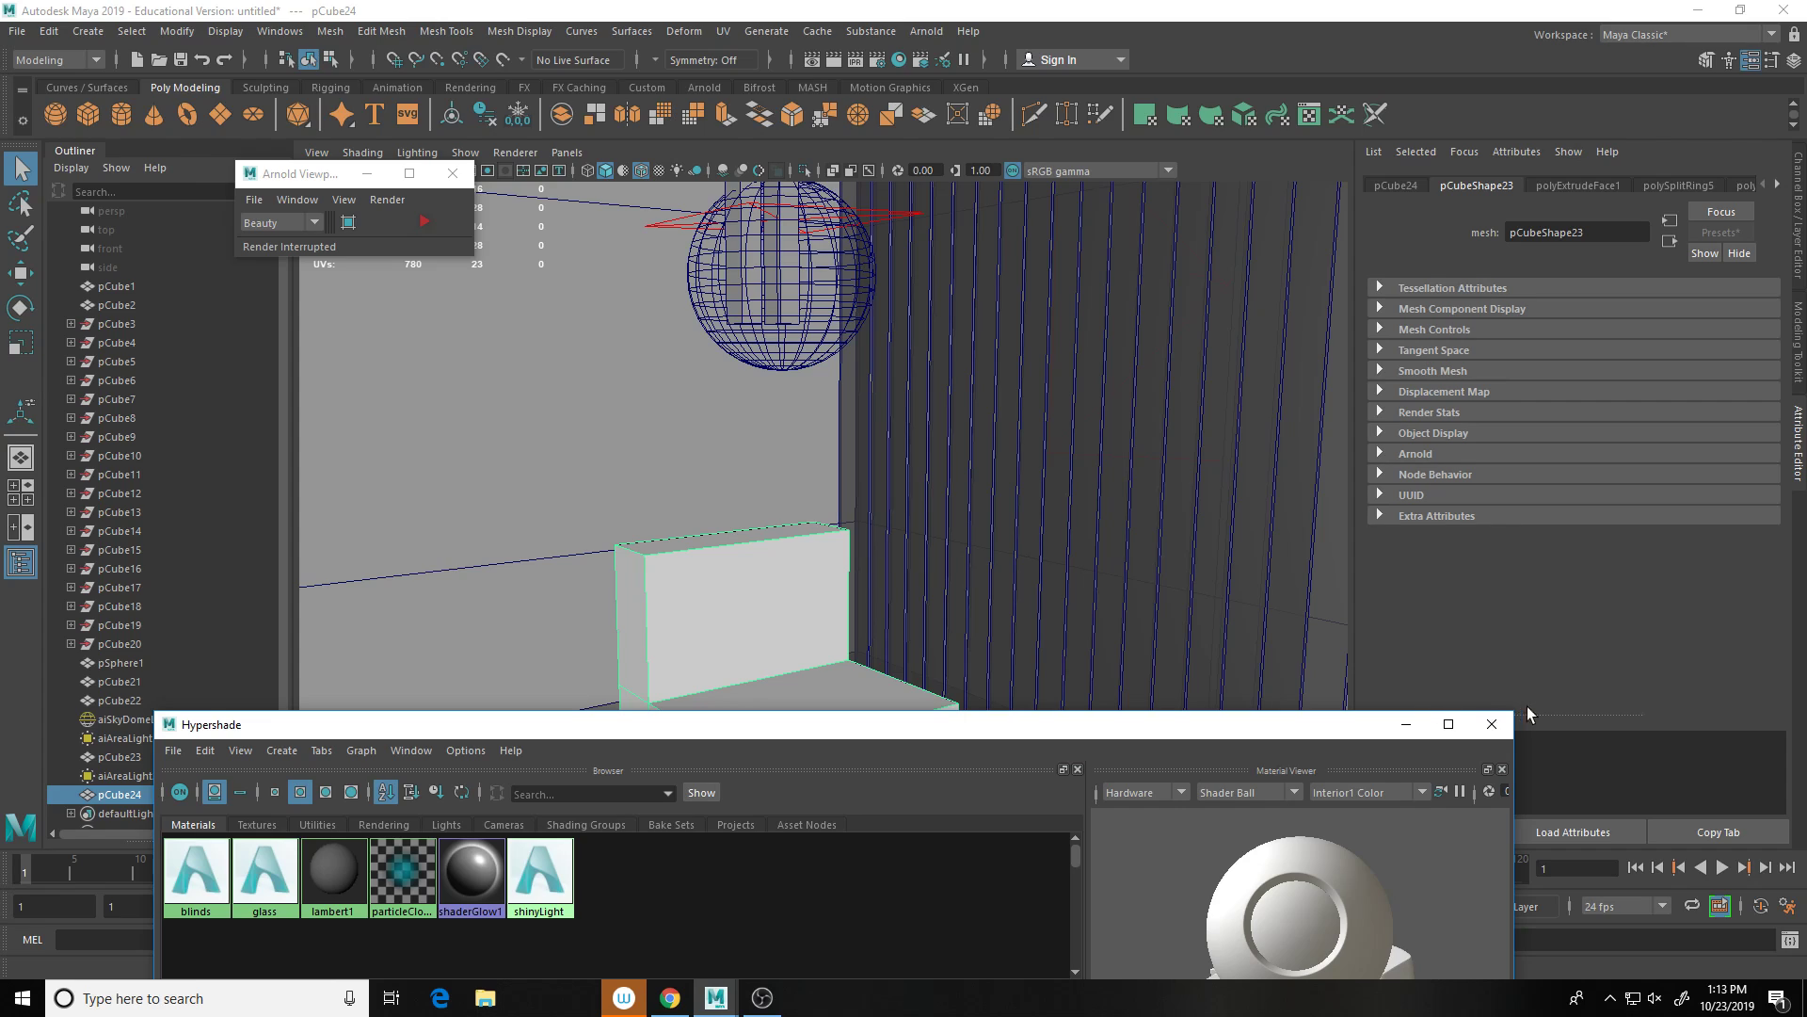
left_click(1493, 731)
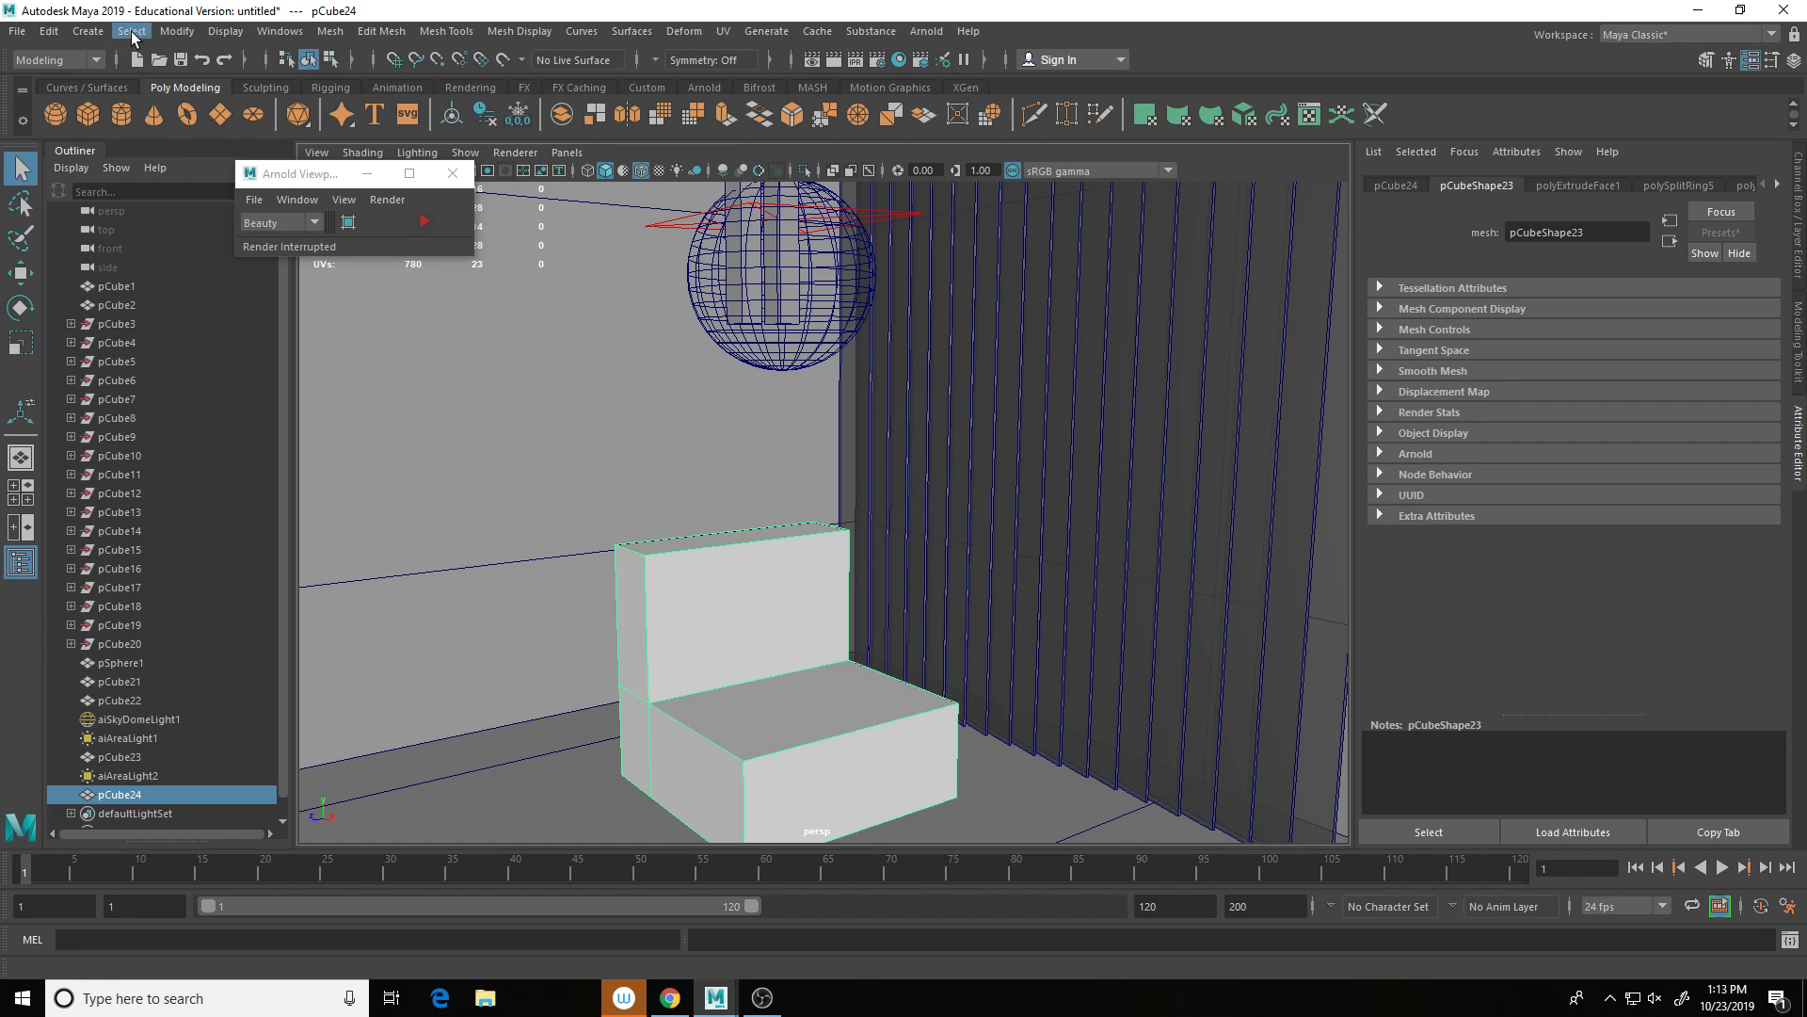
Step: Delete the chair's construction history via Edit > Delete by Type > History
left_click(49, 31)
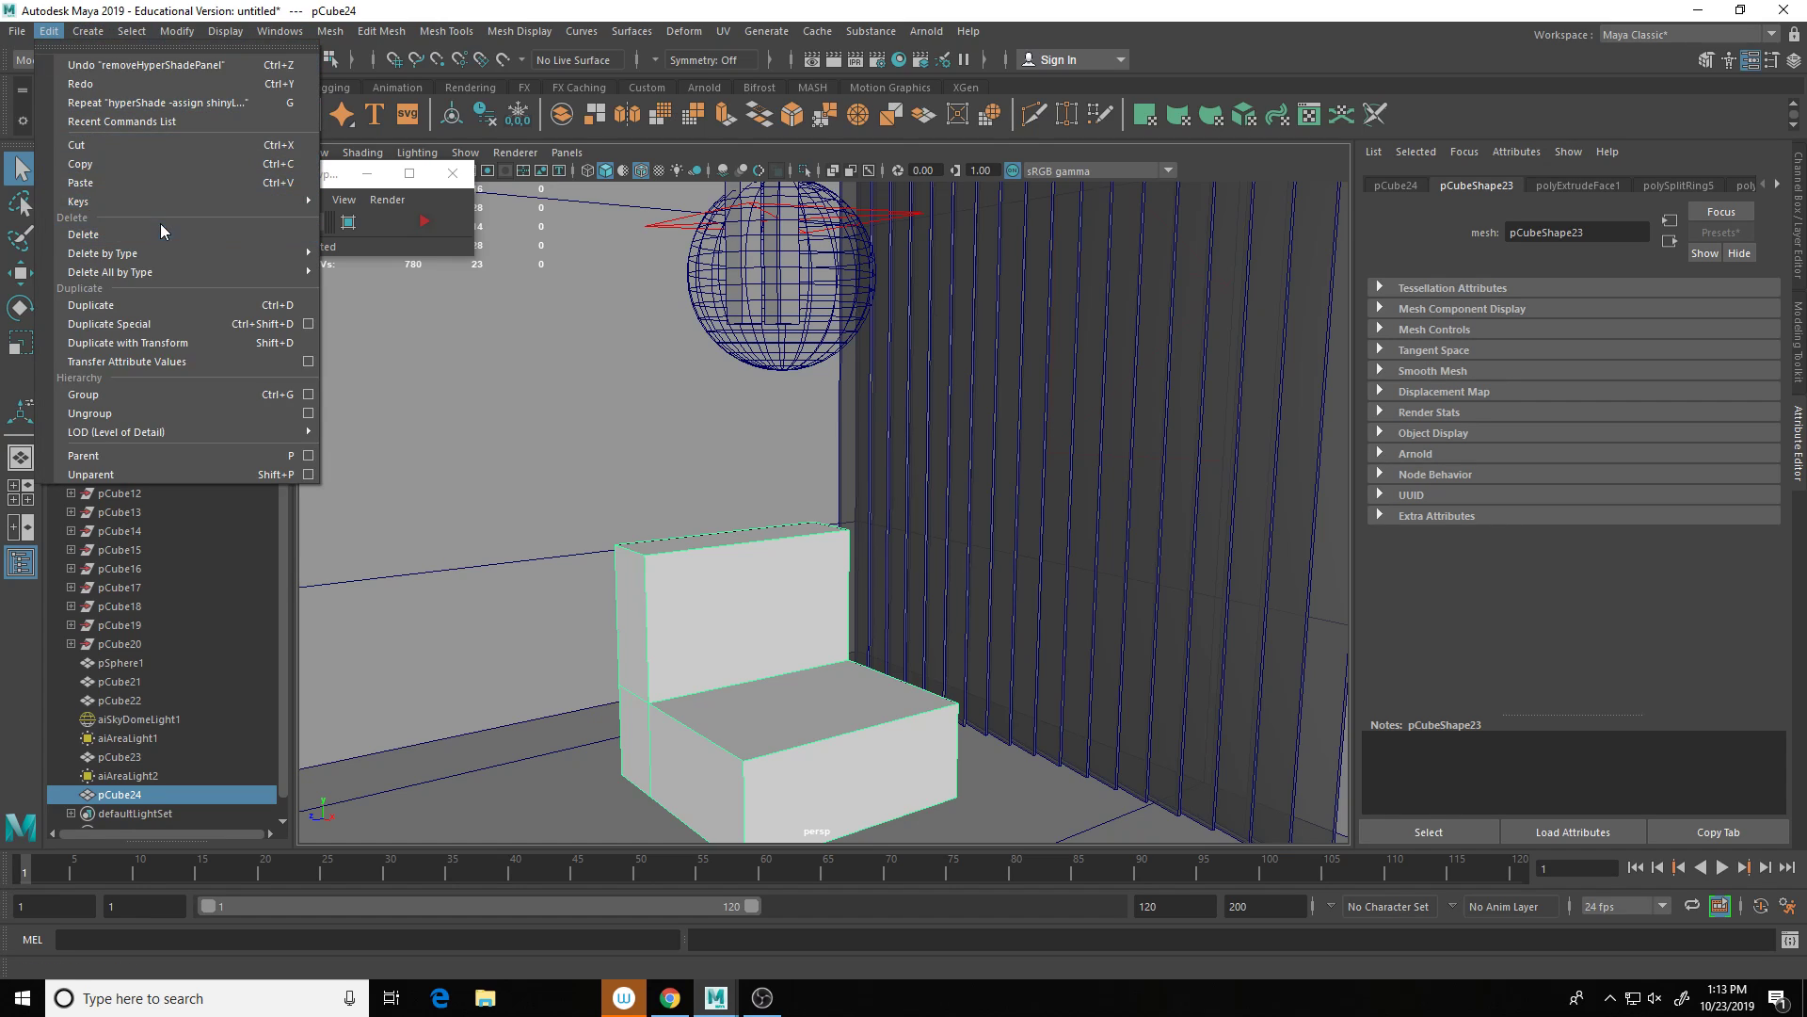
mouse_move(162, 252)
left_click(407, 290)
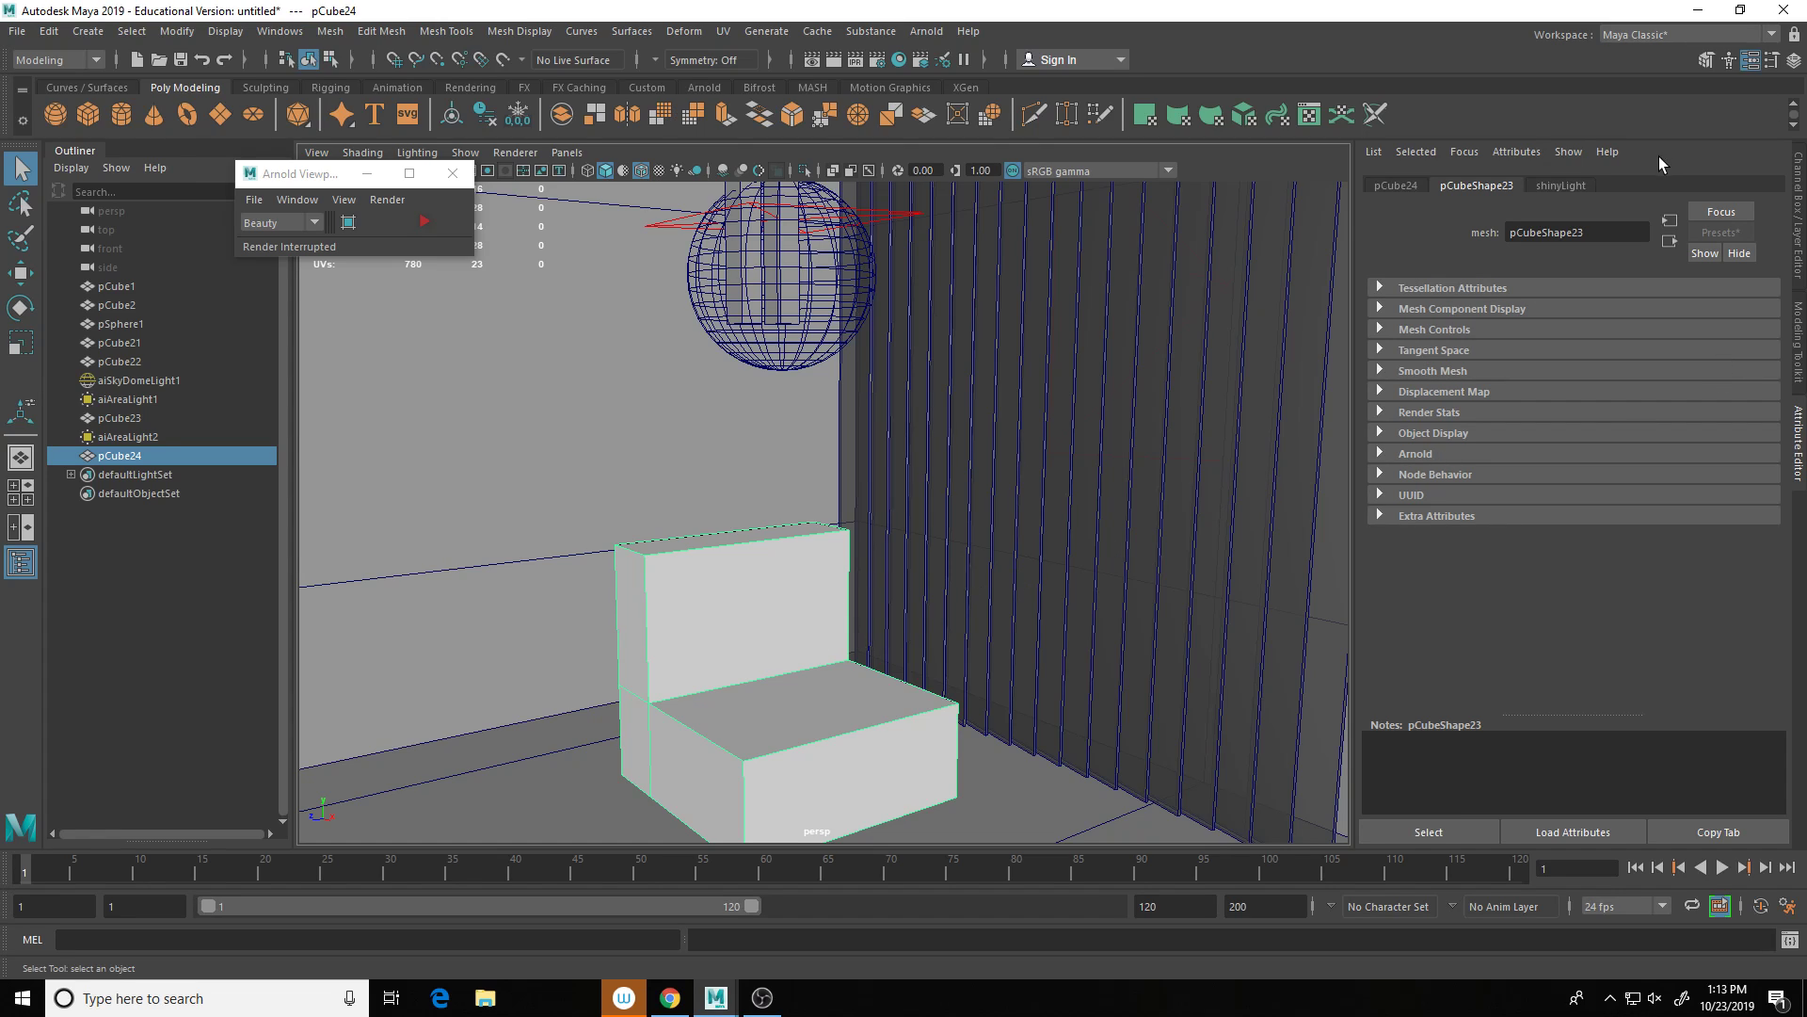
Step: Replace shinyLight's settings with the Plastic preset and start a live Arnold viewport render
left_click(1572, 186)
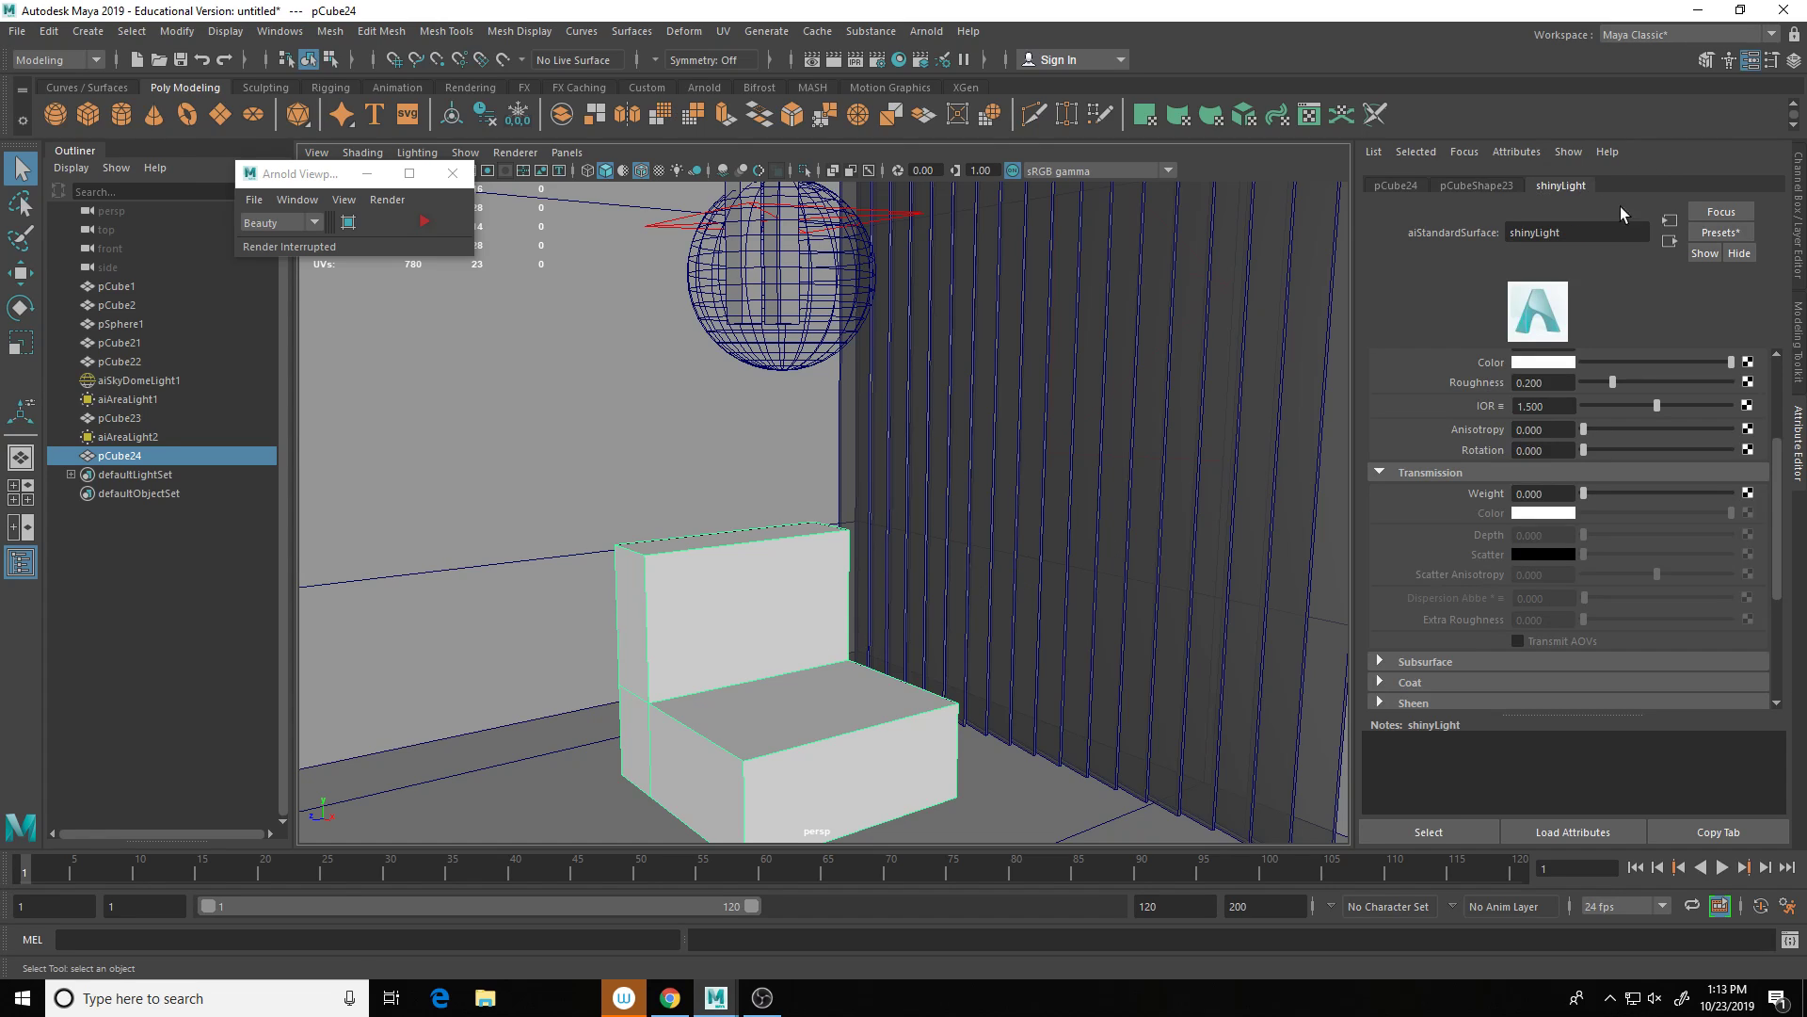
left_click(1720, 234)
mouse_move(1660, 400)
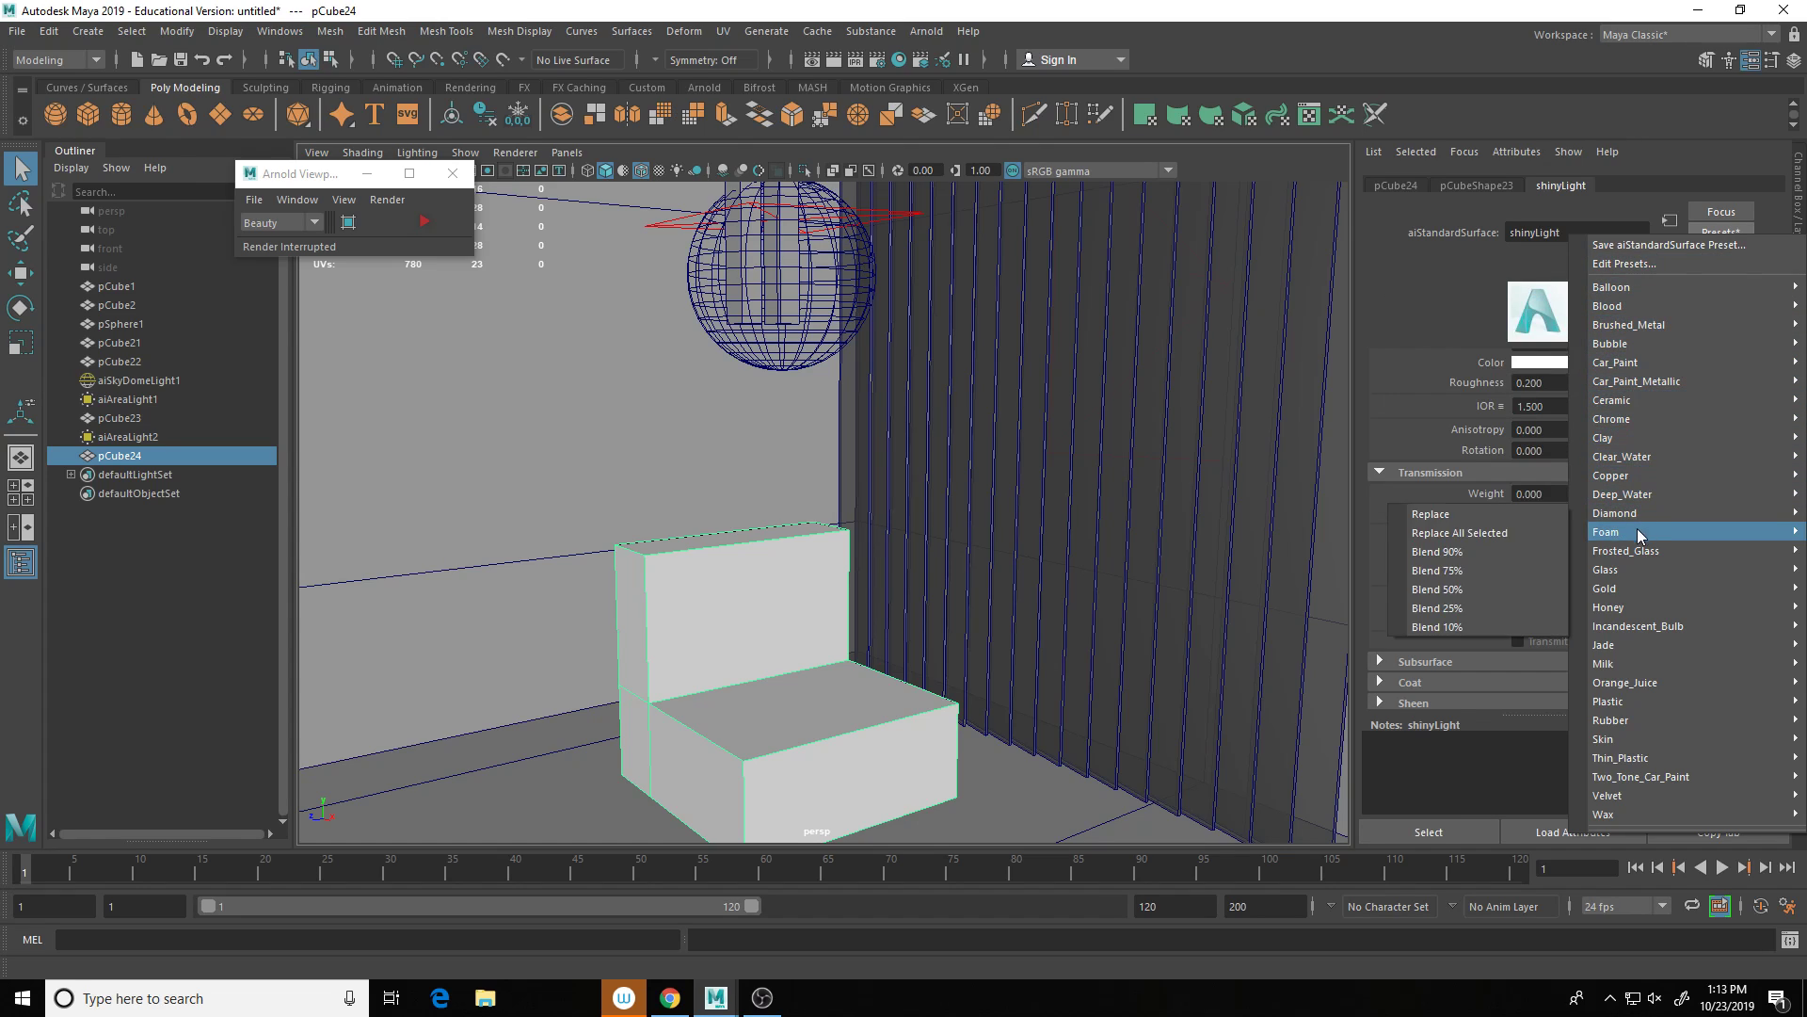
mouse_move(1628, 611)
mouse_move(1629, 697)
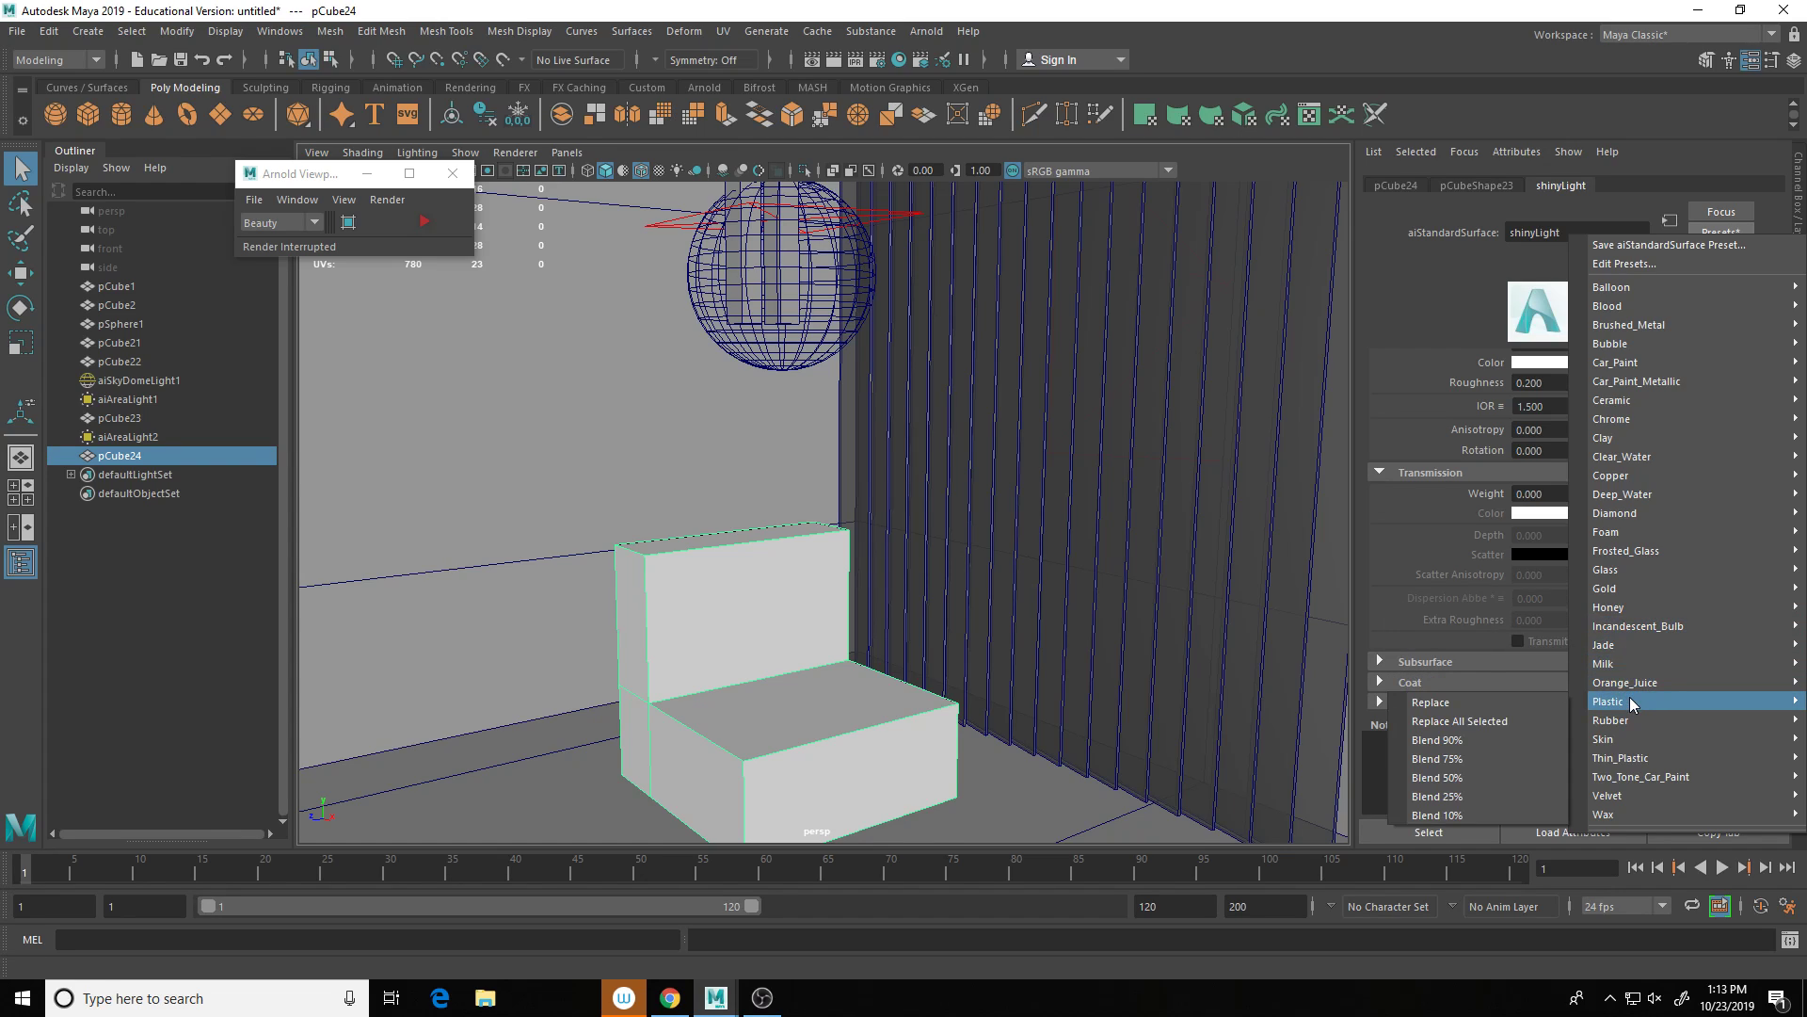
left_click(1504, 702)
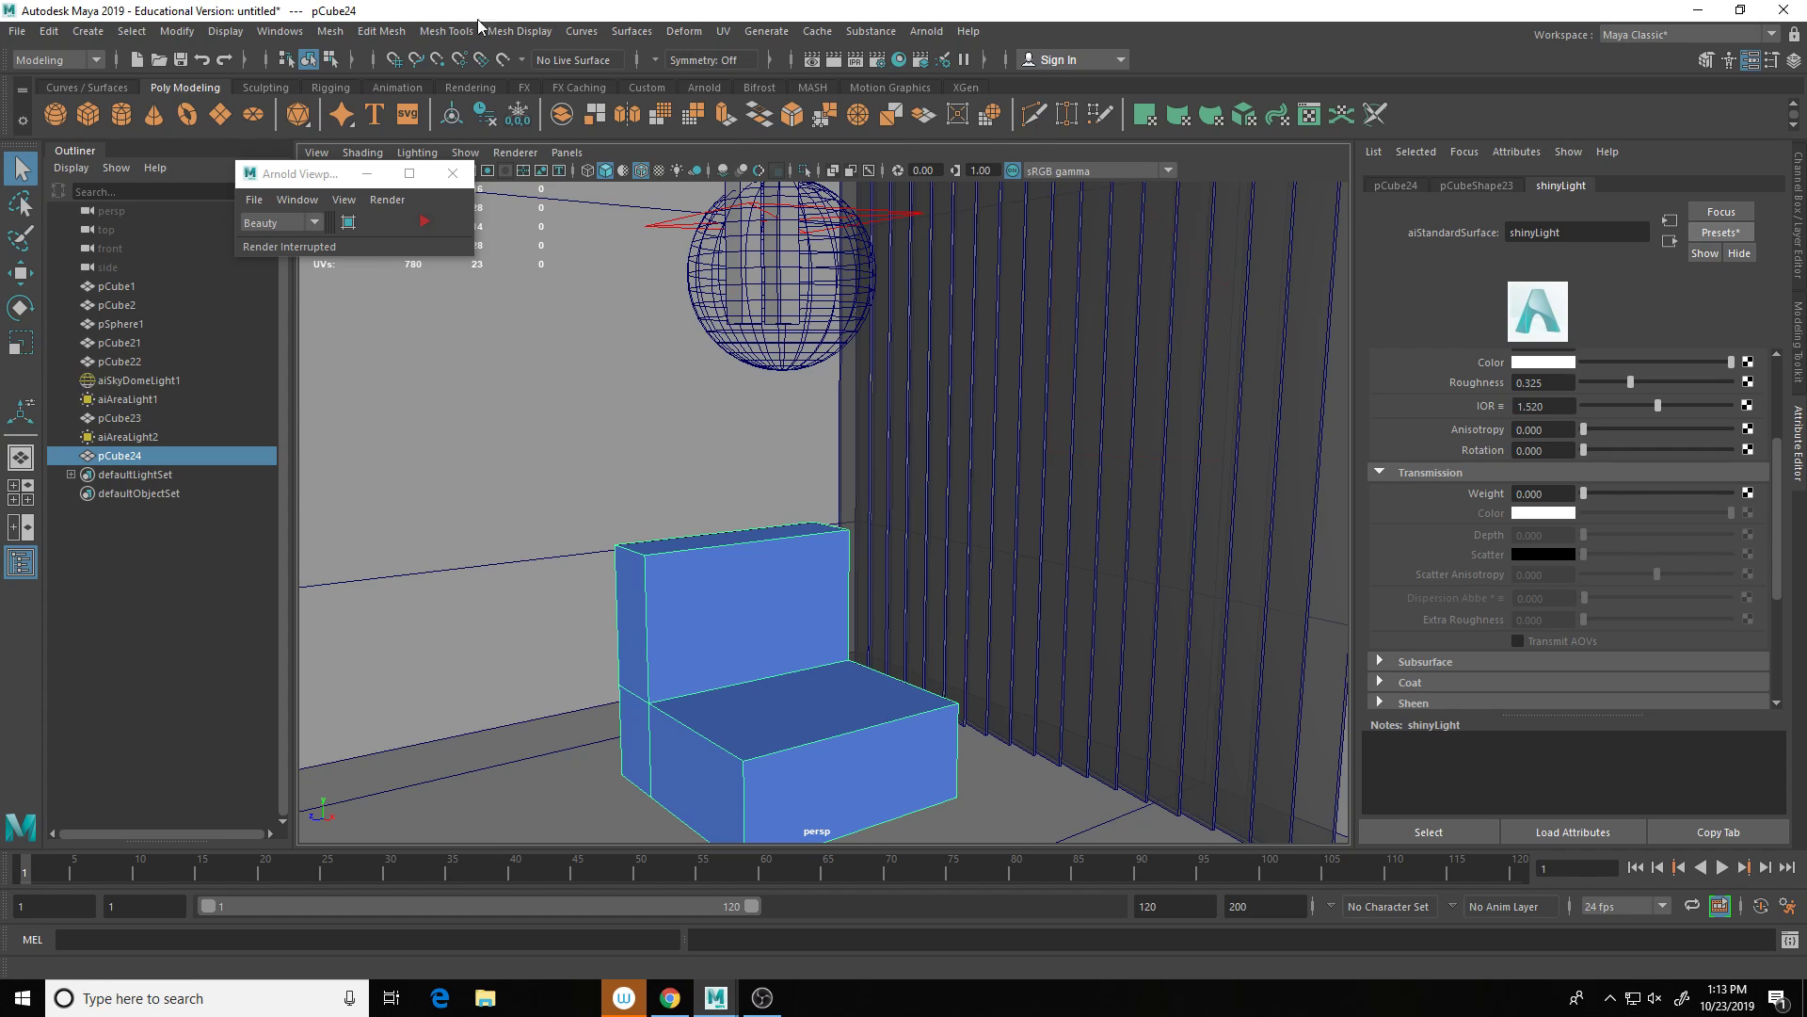
left_click(425, 222)
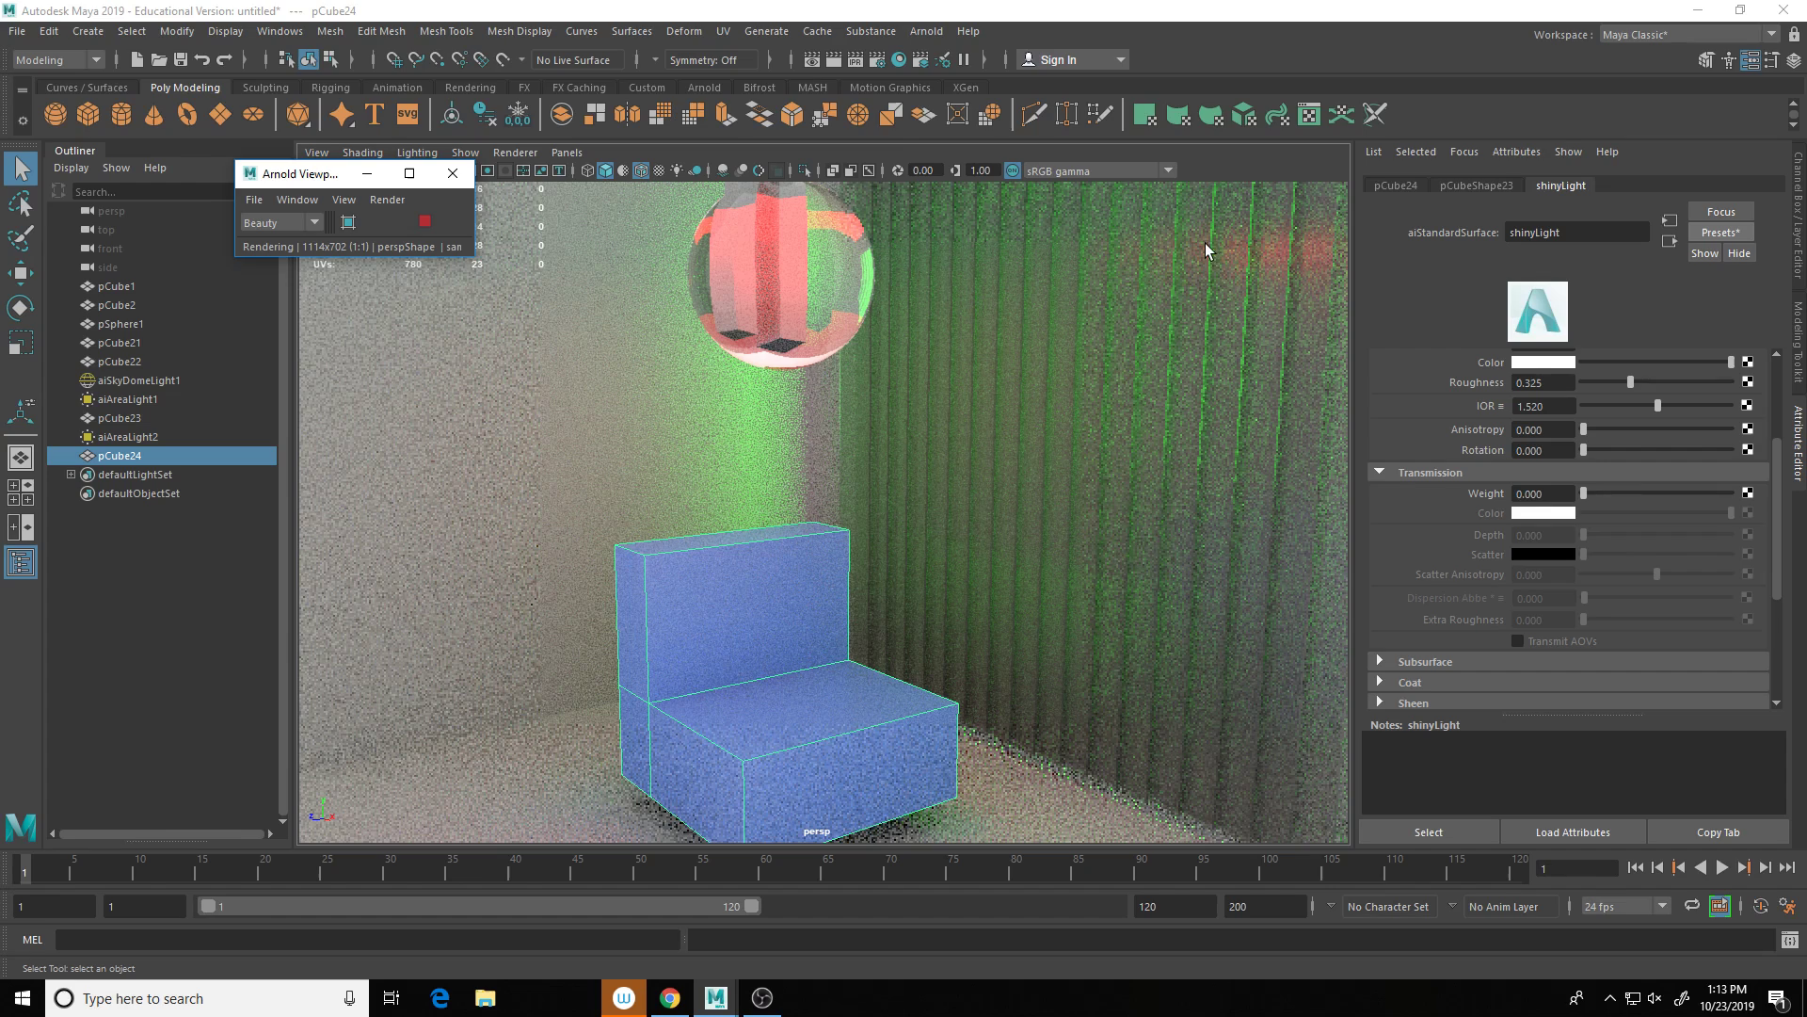
Step: Let the blue-chair Arnold render resolve, then stop it to return to plain shading
scroll(1555, 509, "up", 3)
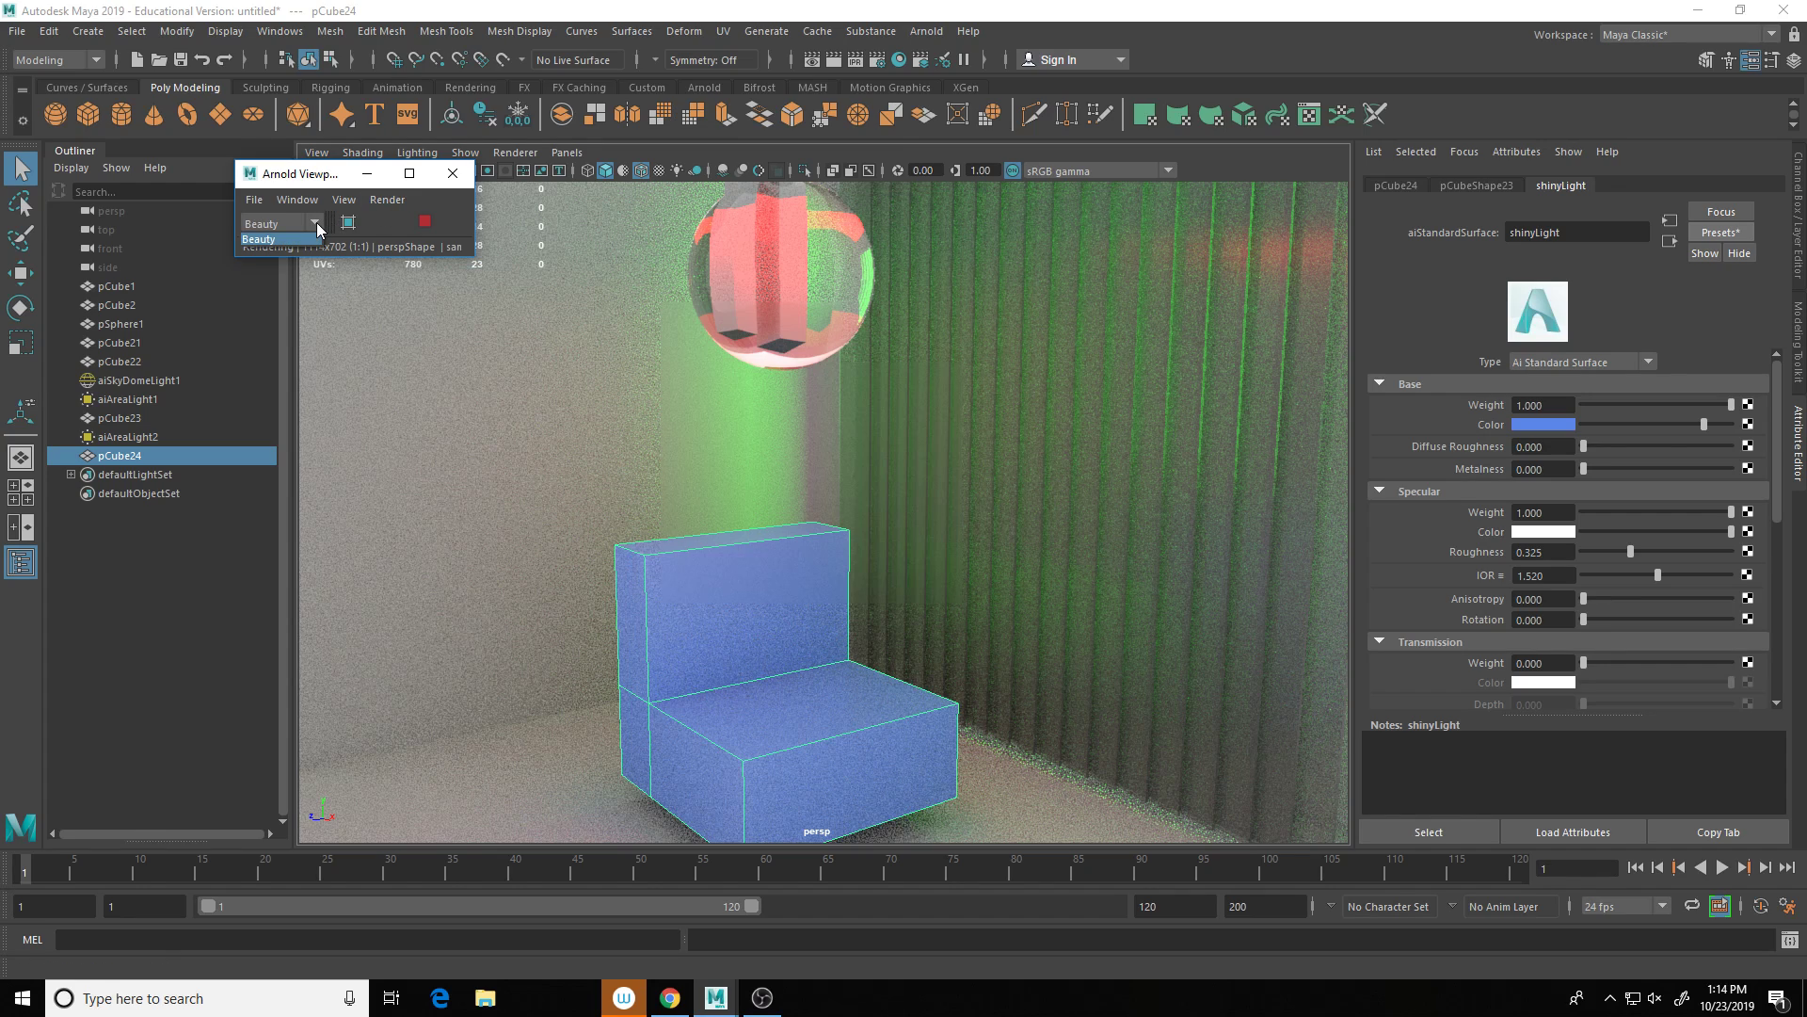
left_click(454, 176)
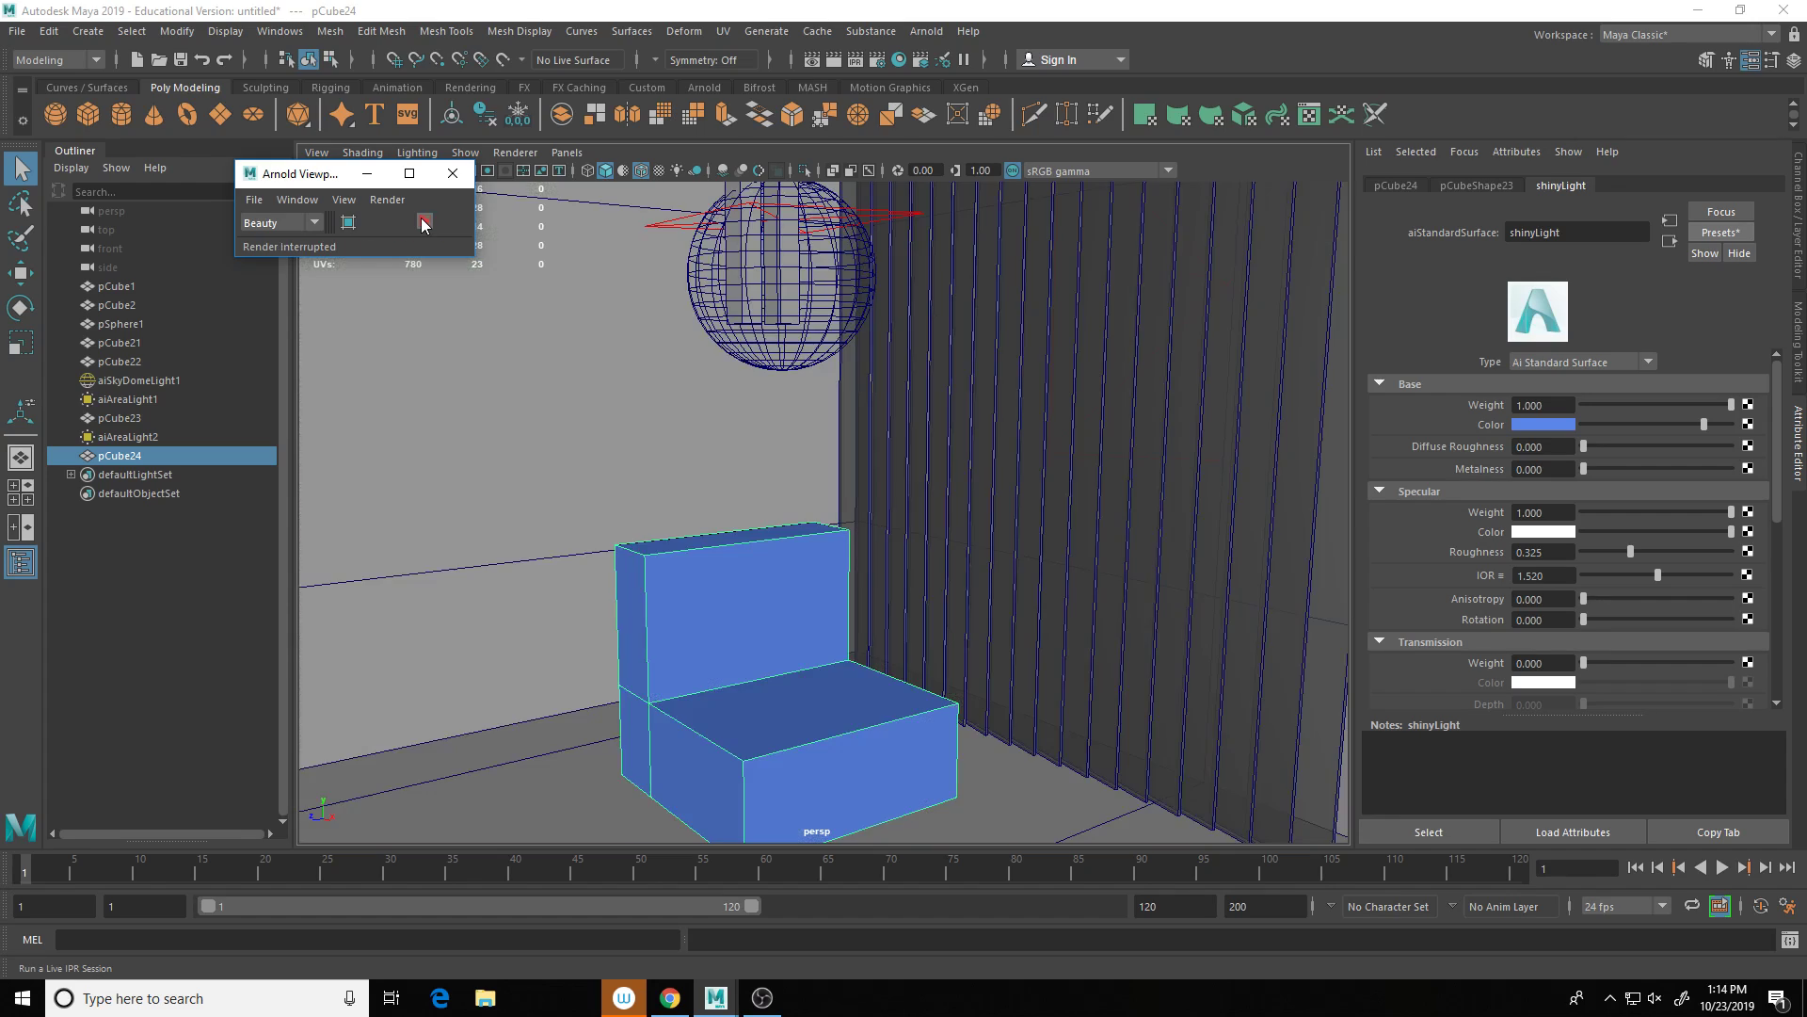
Step: Open Render Settings as a floating window positioned beside the viewport
left_click(878, 64)
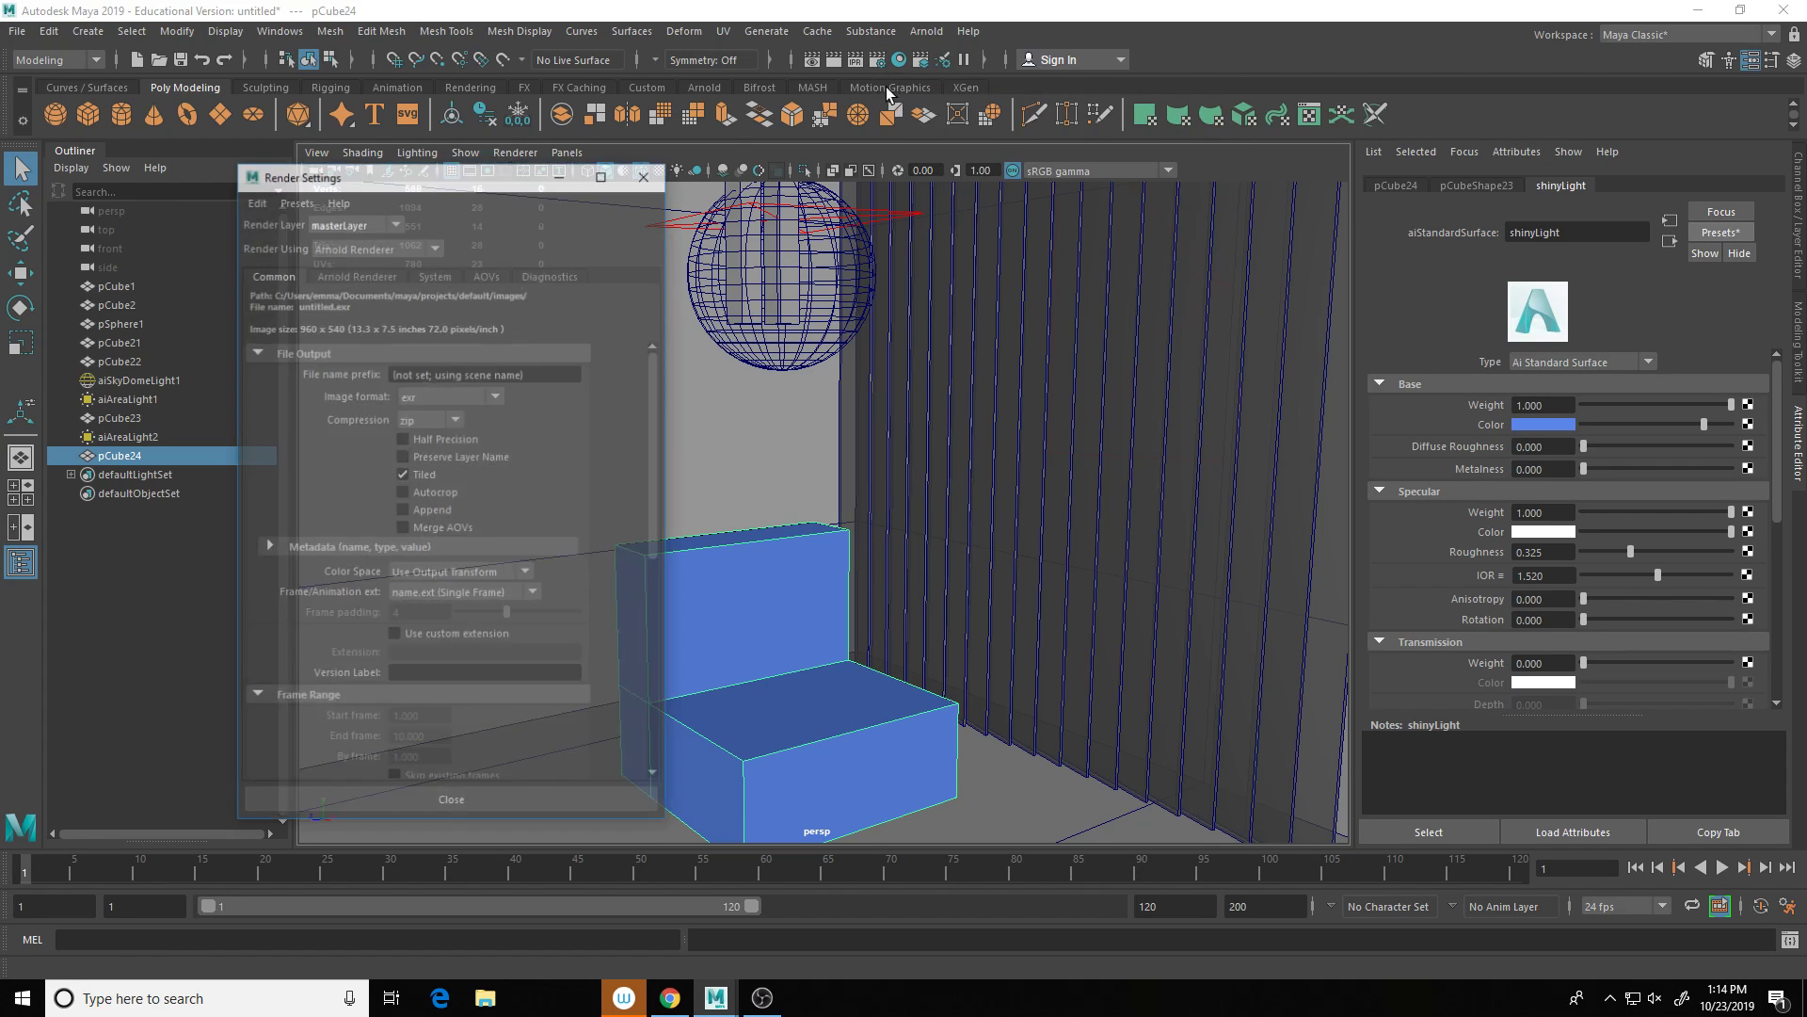
left_click_drag(462, 179, 951, 165)
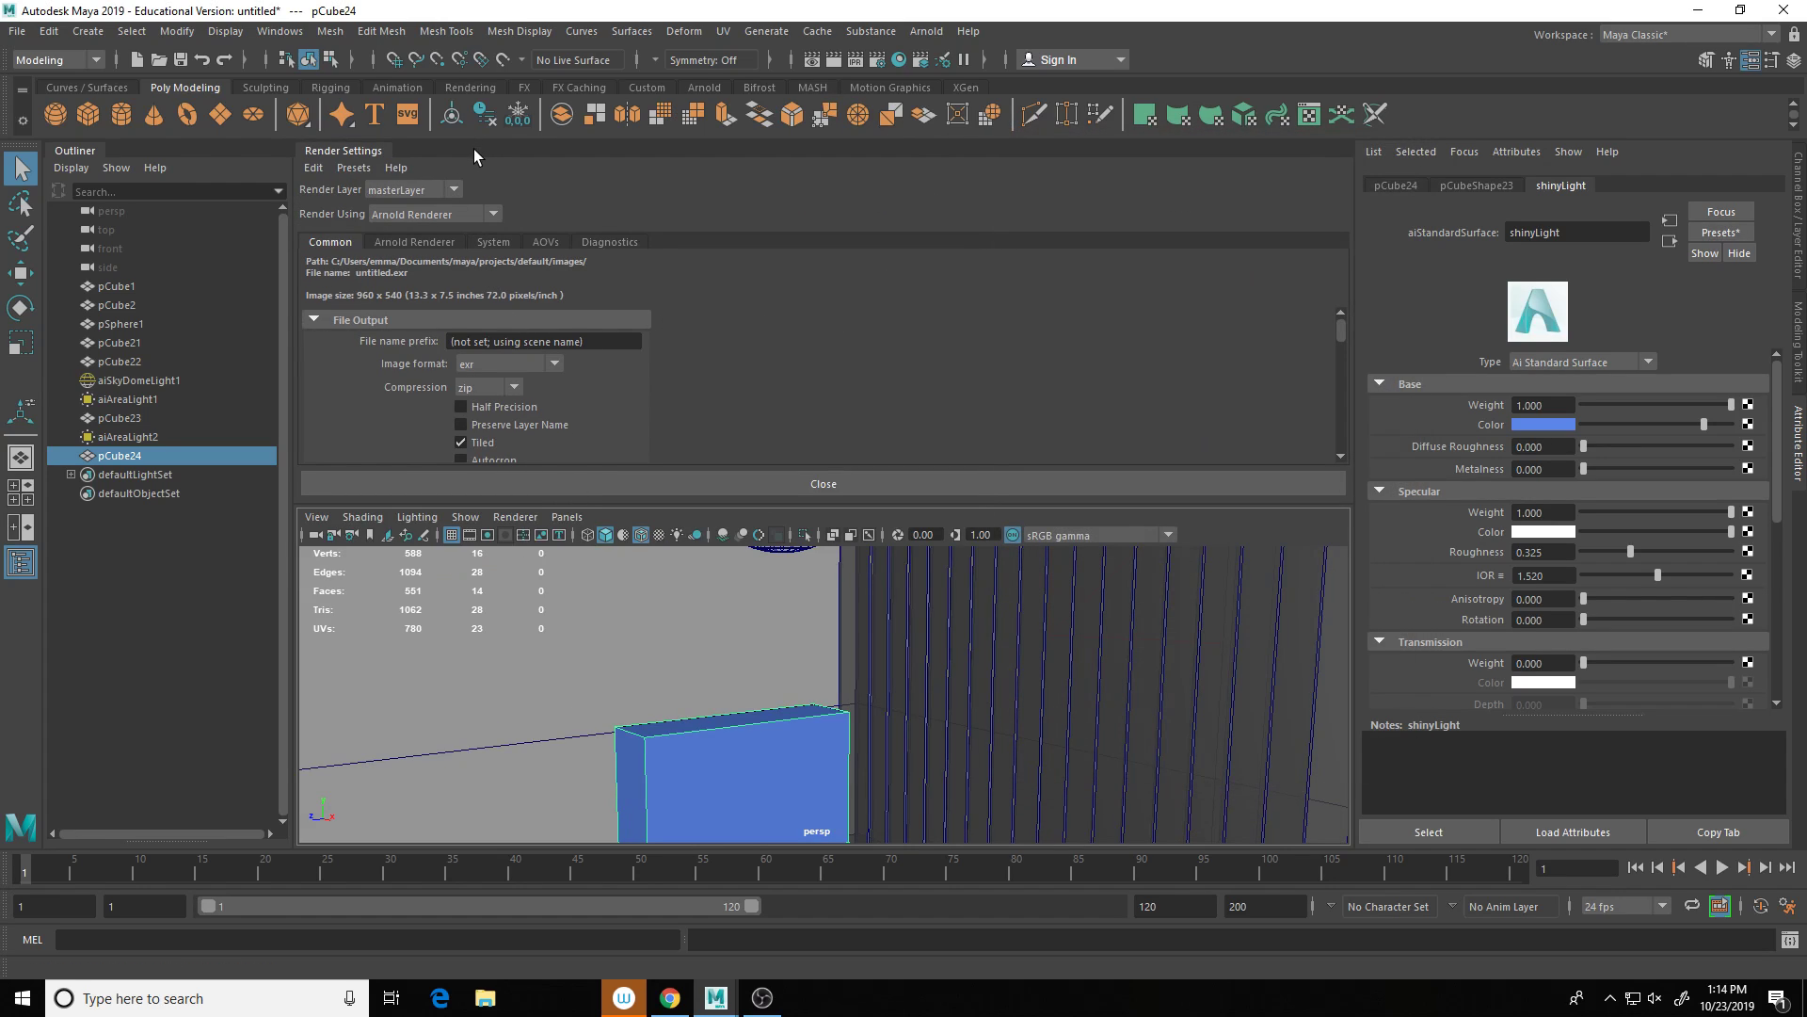
left_click_drag(607, 153, 833, 236)
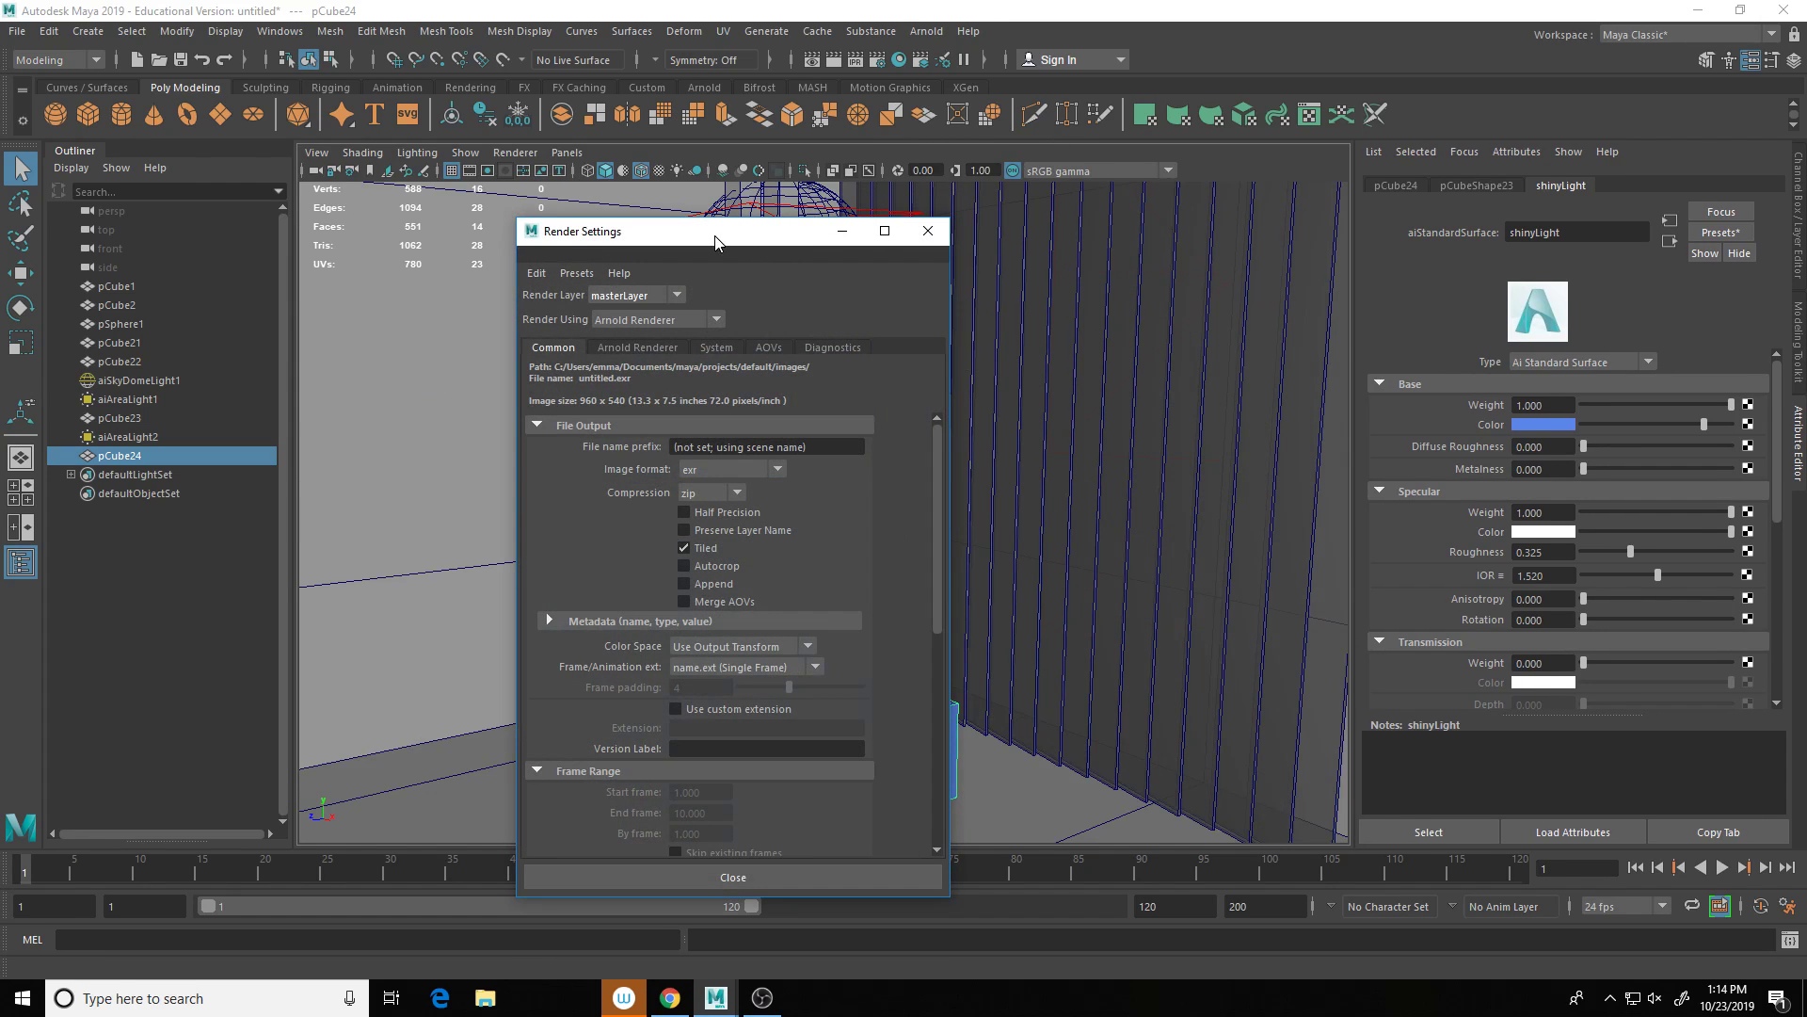
left_click_drag(718, 230, 930, 158)
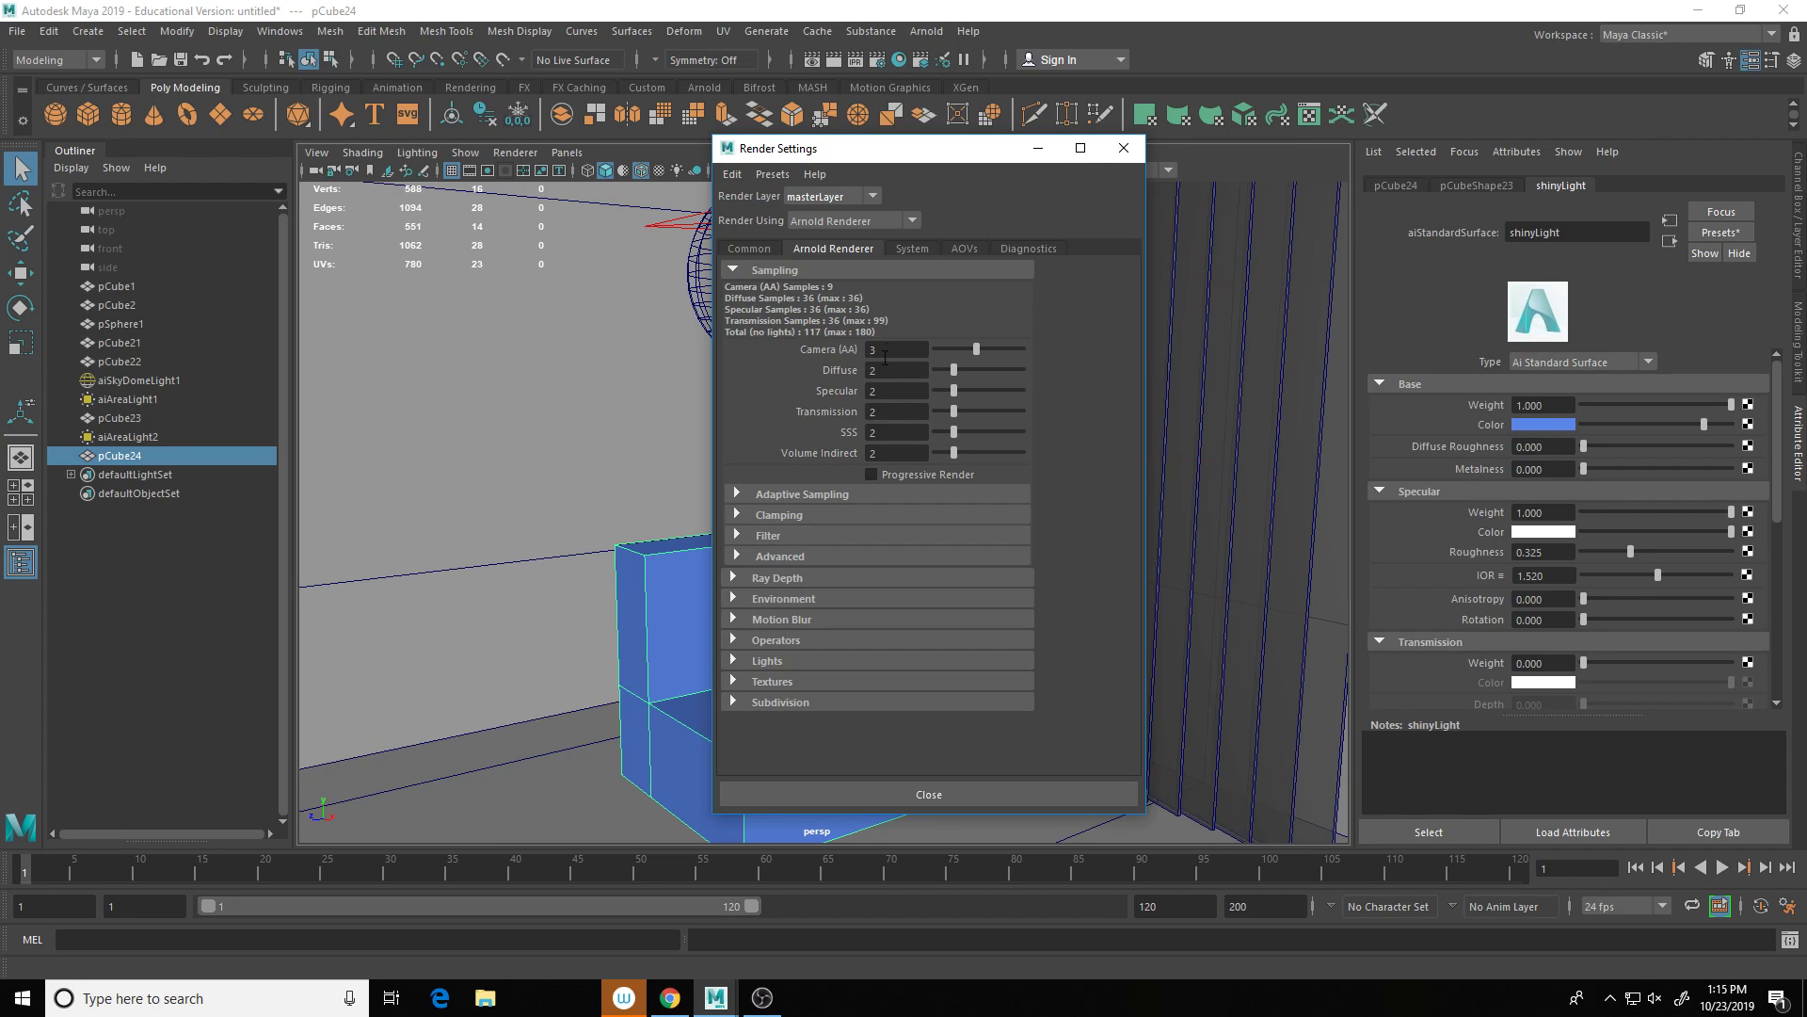
left_click_drag(863, 156, 1148, 240)
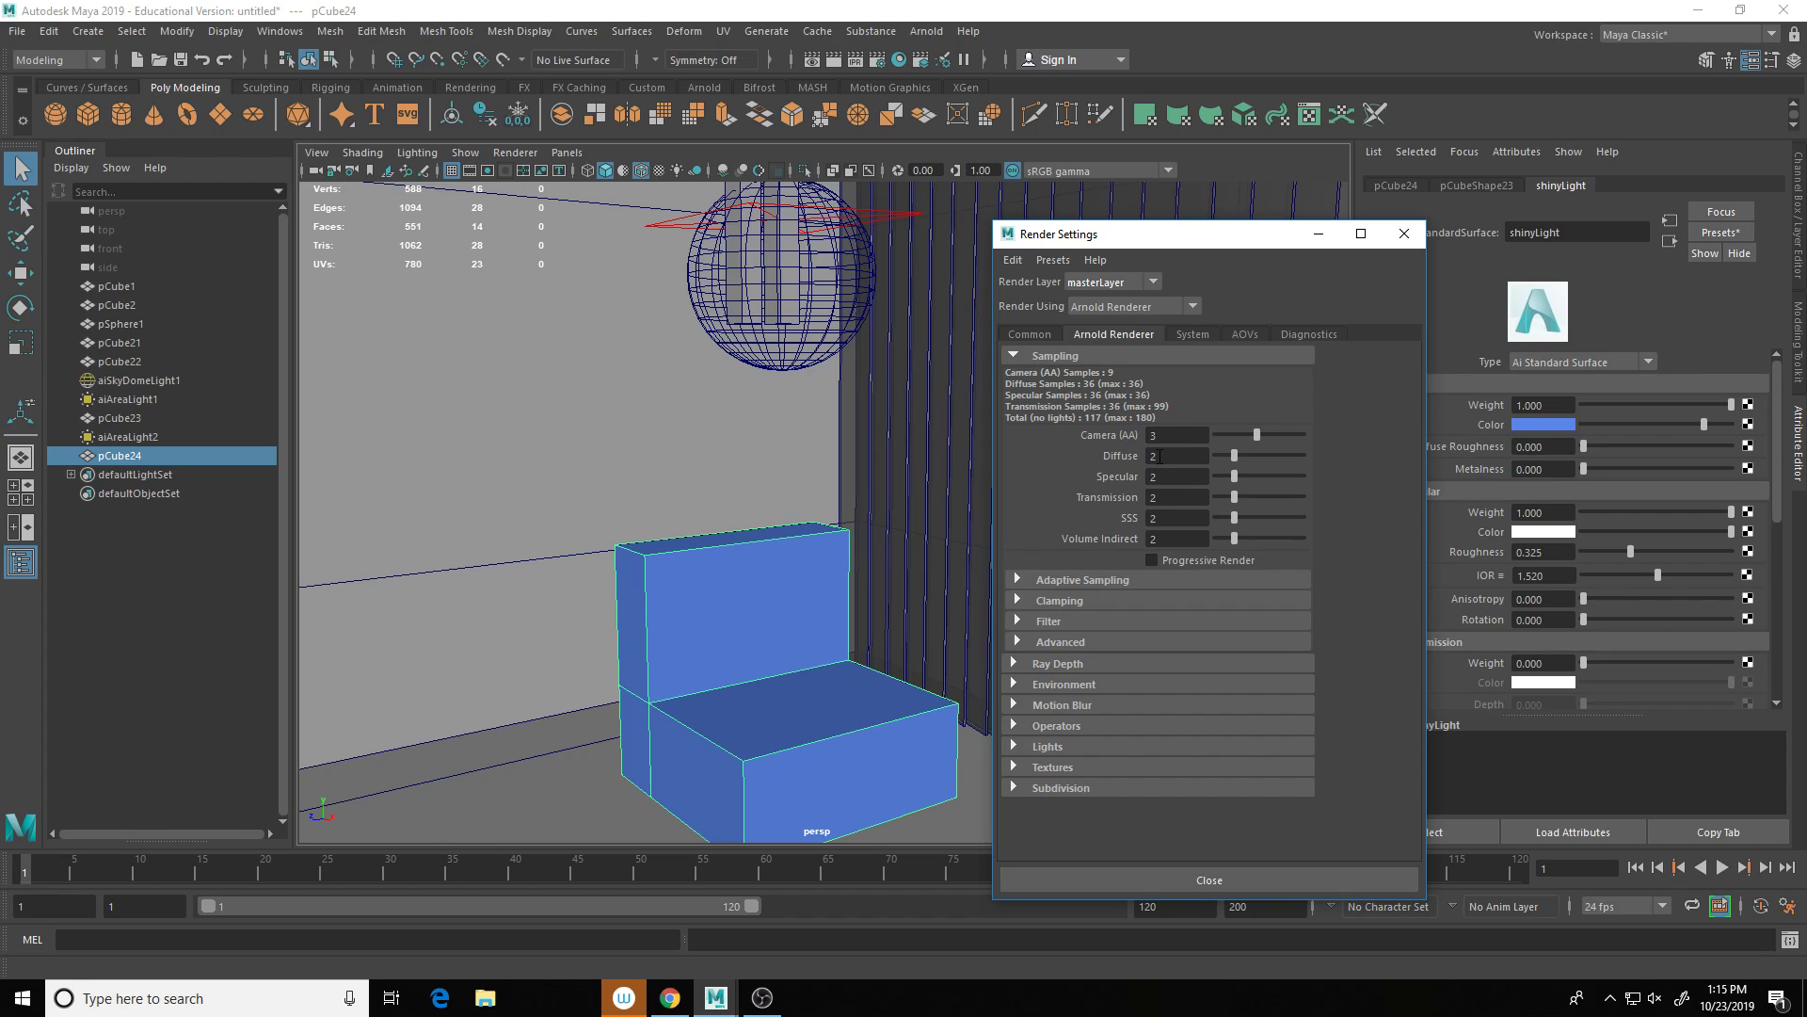
Step: Set the Arnold Diffuse, Specular and Transmission samples to 4 each
left_click(1161, 455)
key("Tab")
type("4")
key("Tab")
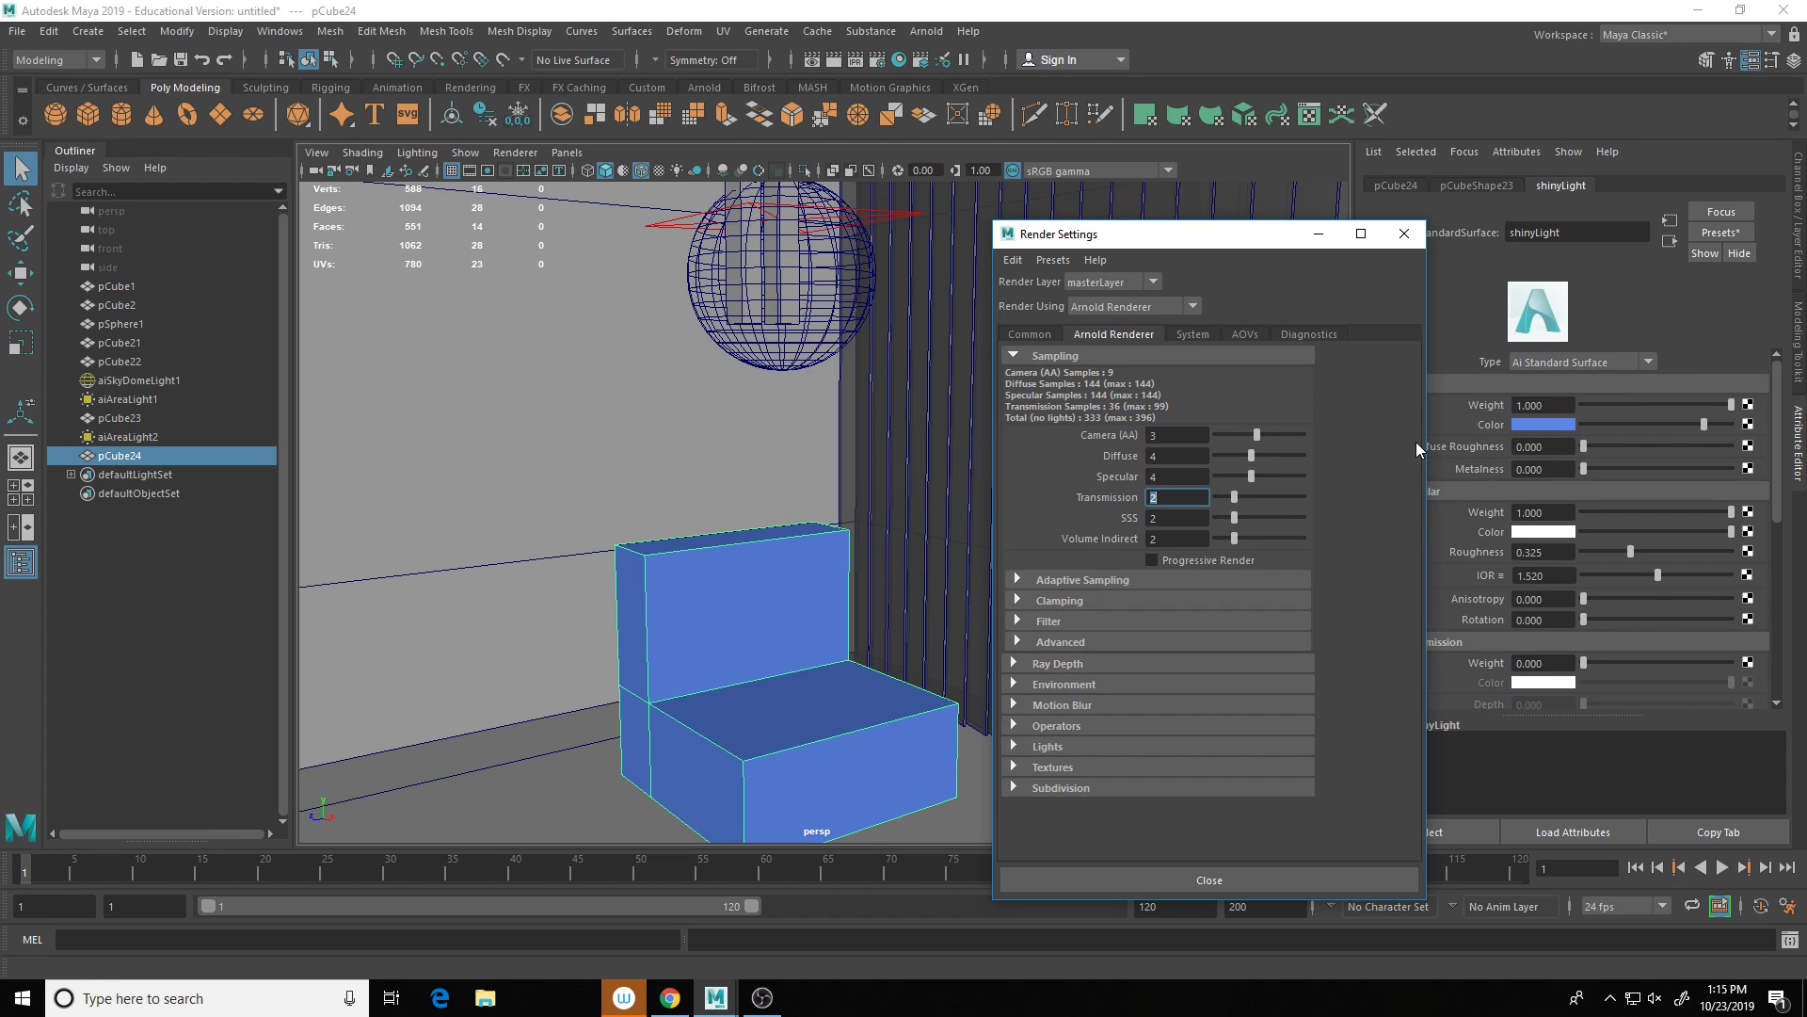
type("4")
key("Tab")
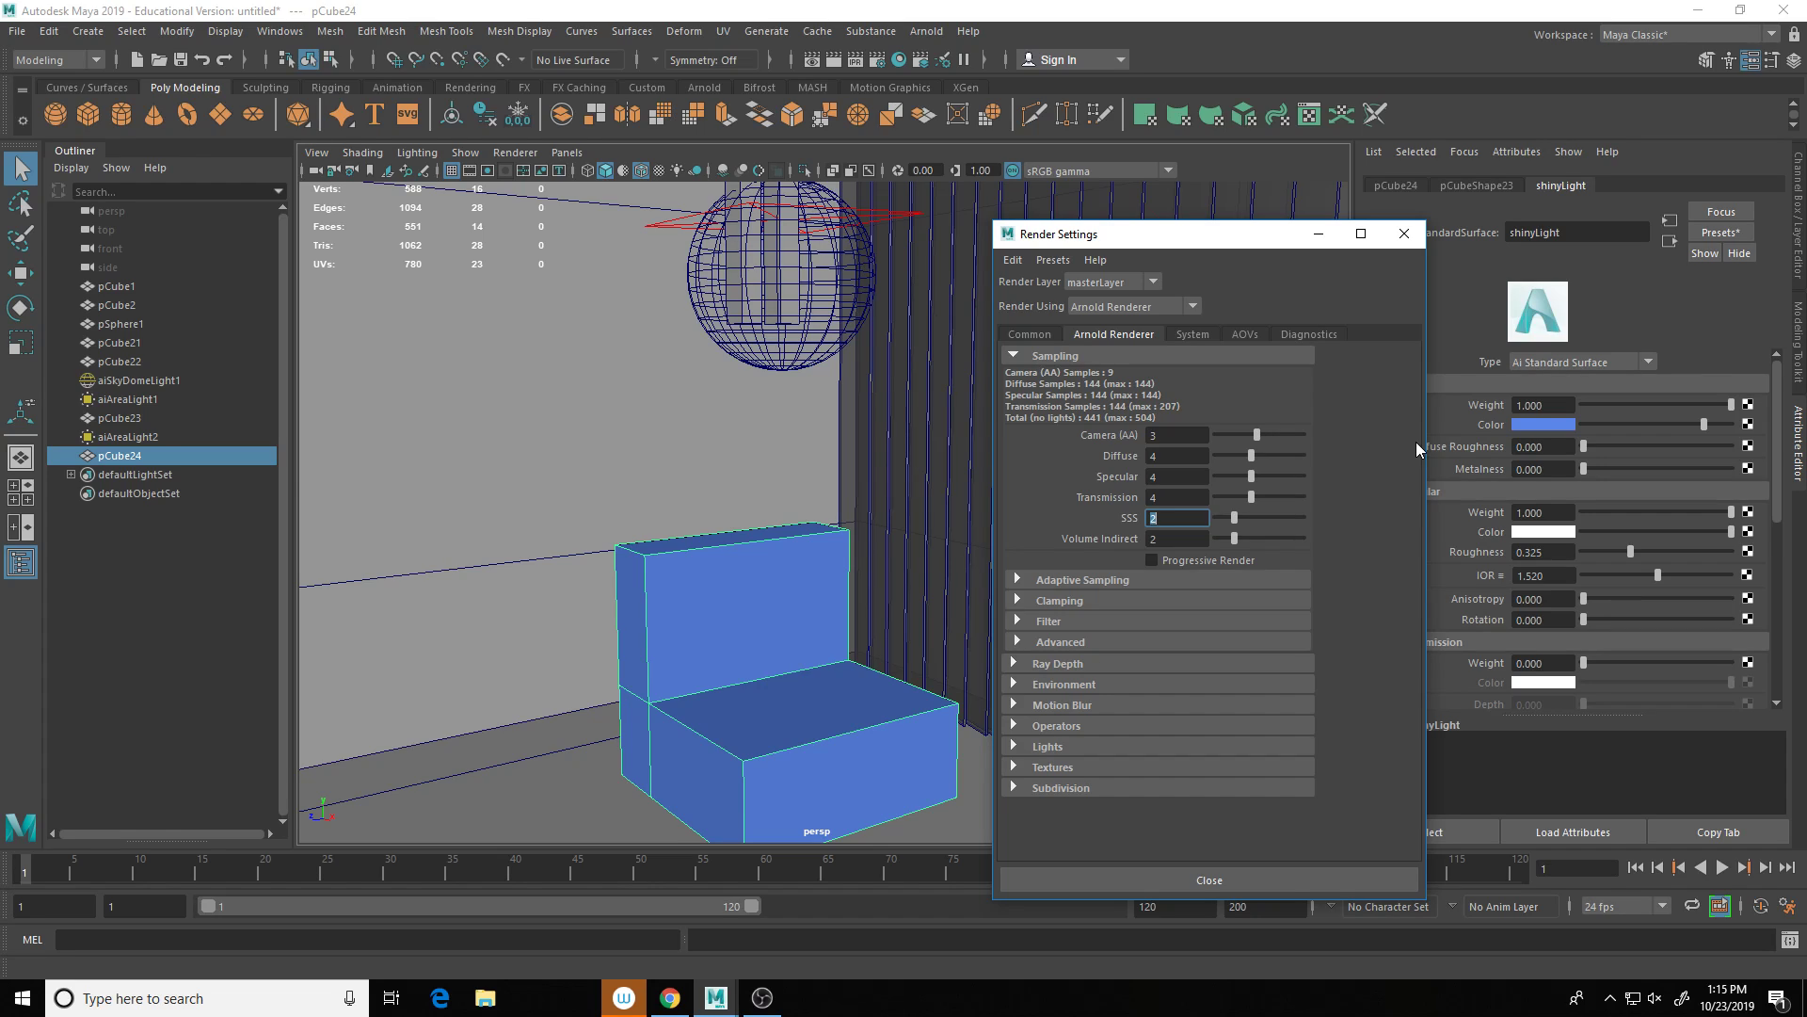
left_click(926, 31)
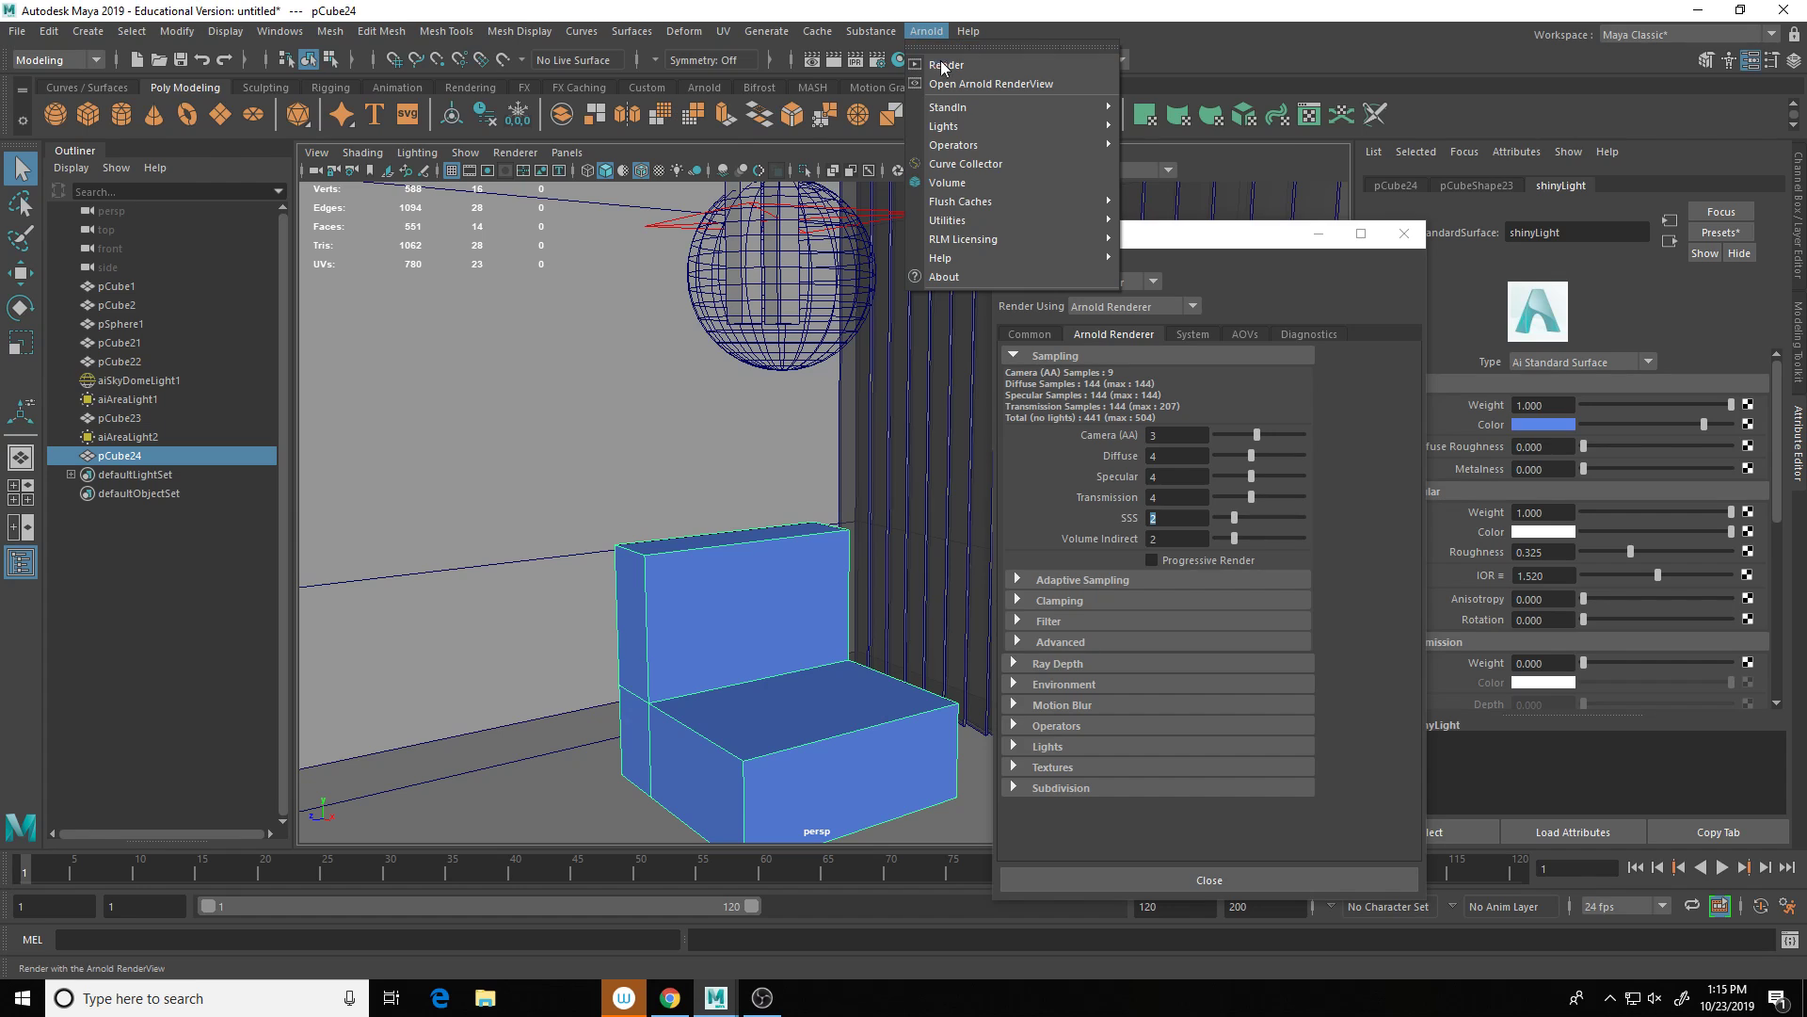
Step: Render the perspective view in the Arnold RenderView at 960x540 with the higher samples
left_click(941, 66)
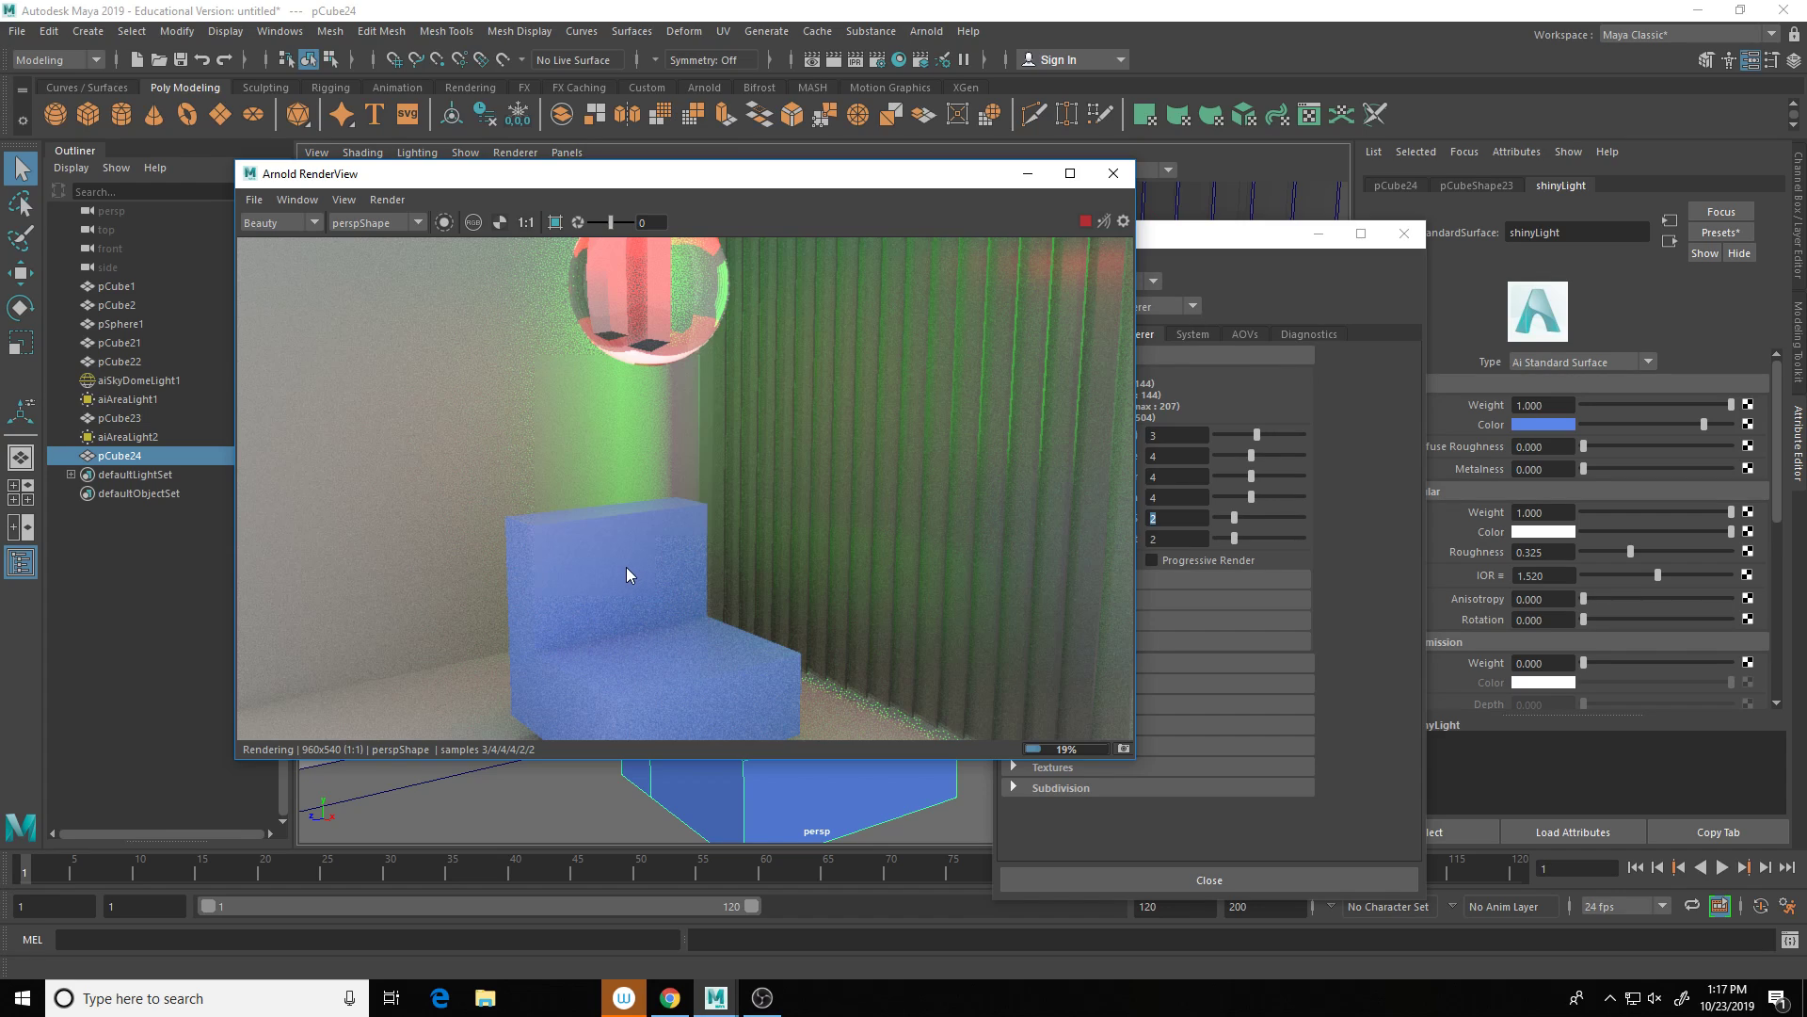
Step: Lower the chair's shinyLight material specular roughness from 0.325 to 0.129
left_click(1114, 174)
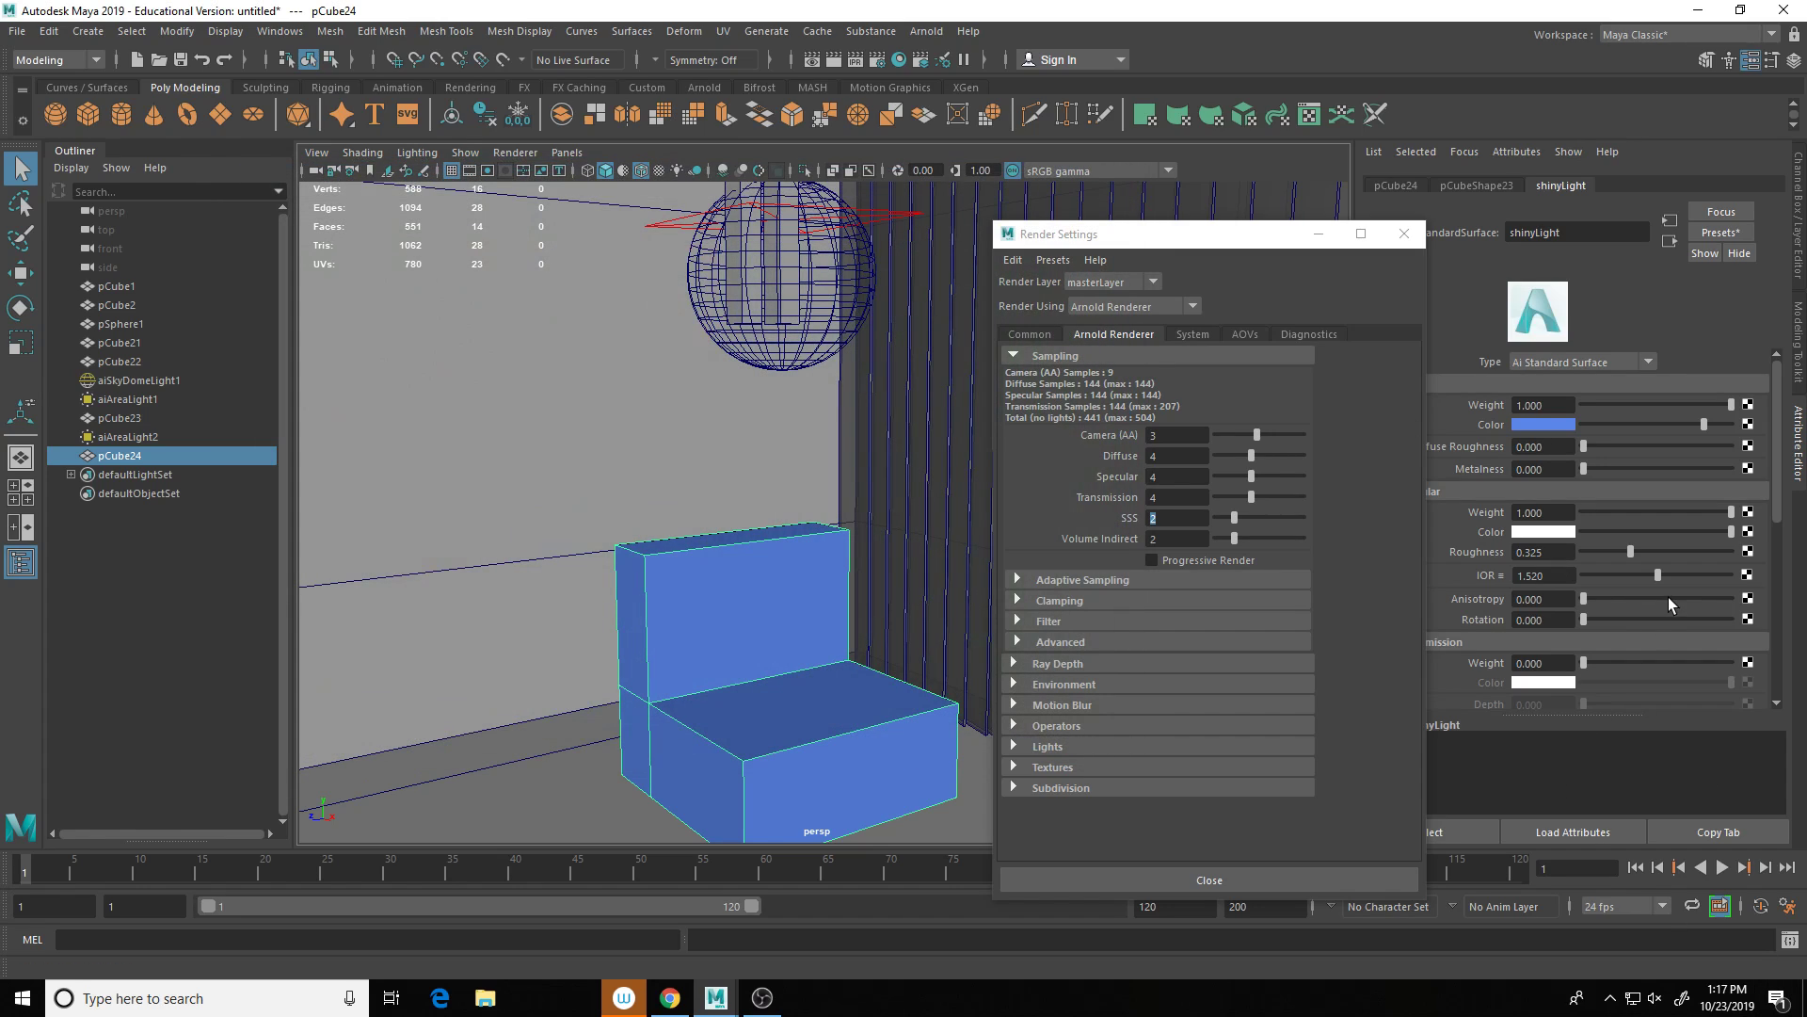
left_click_drag(1264, 240, 1119, 252)
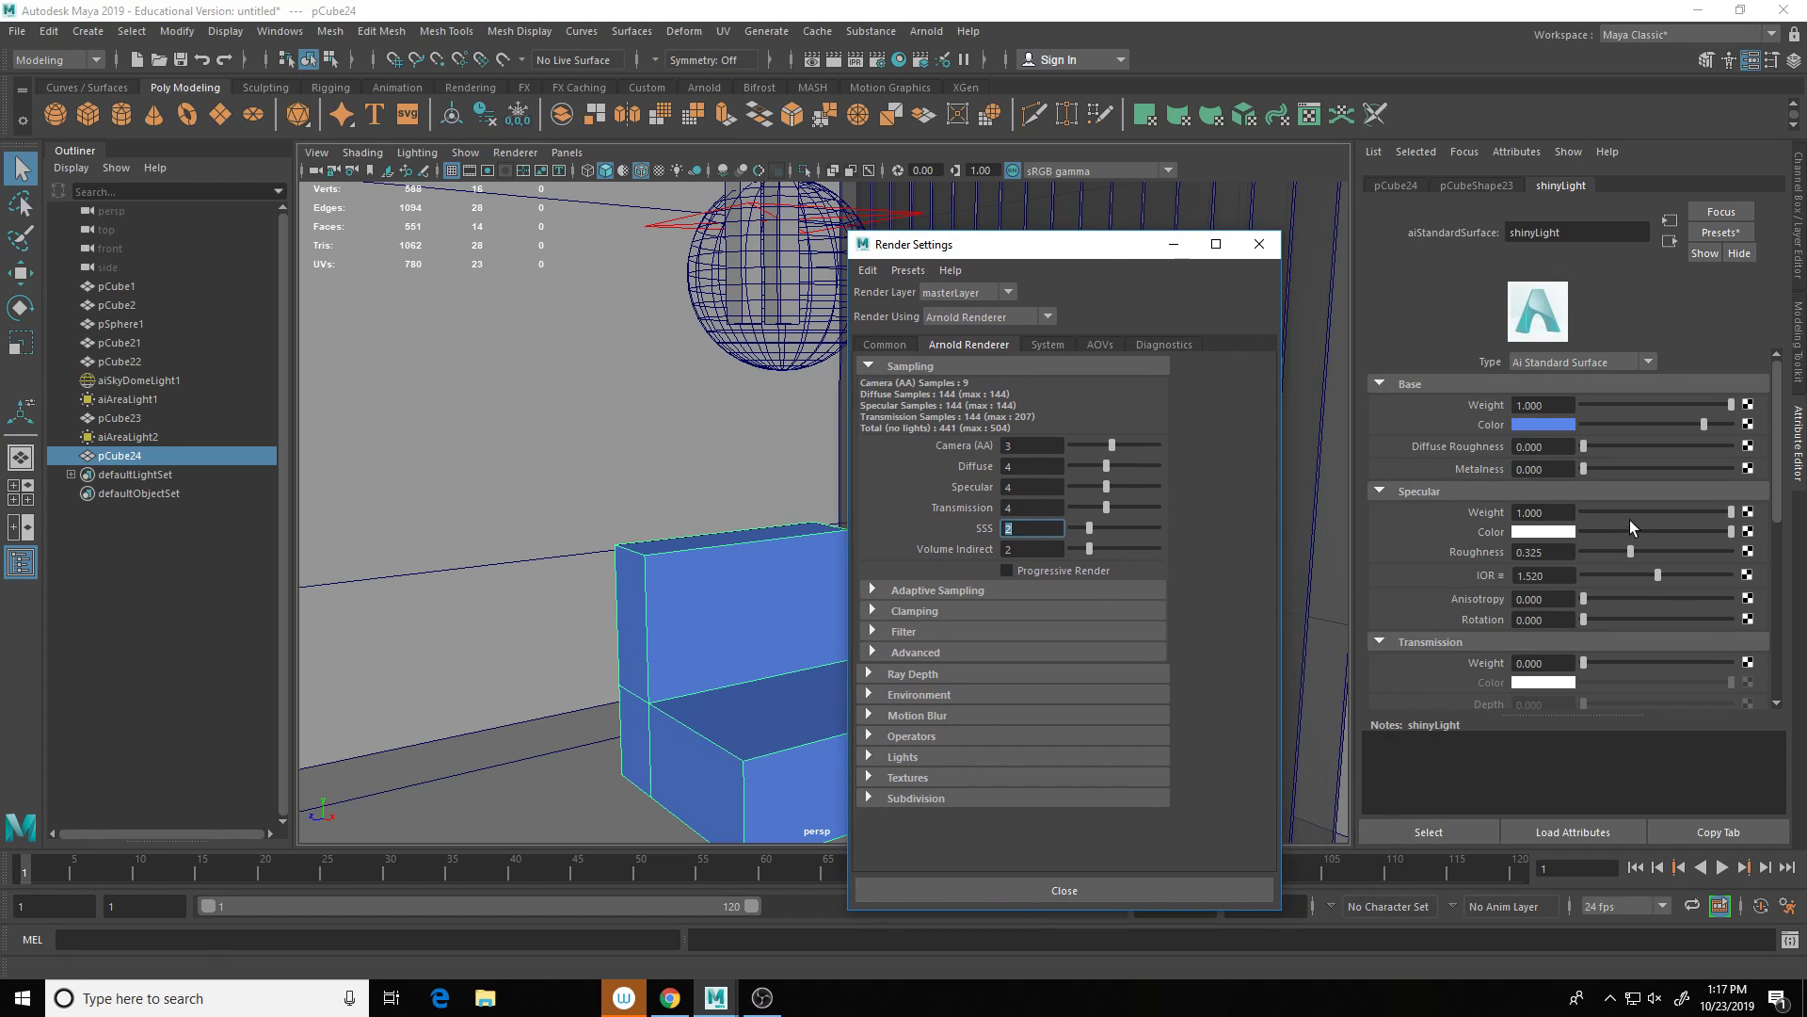
scroll(1656, 583, "down", 2)
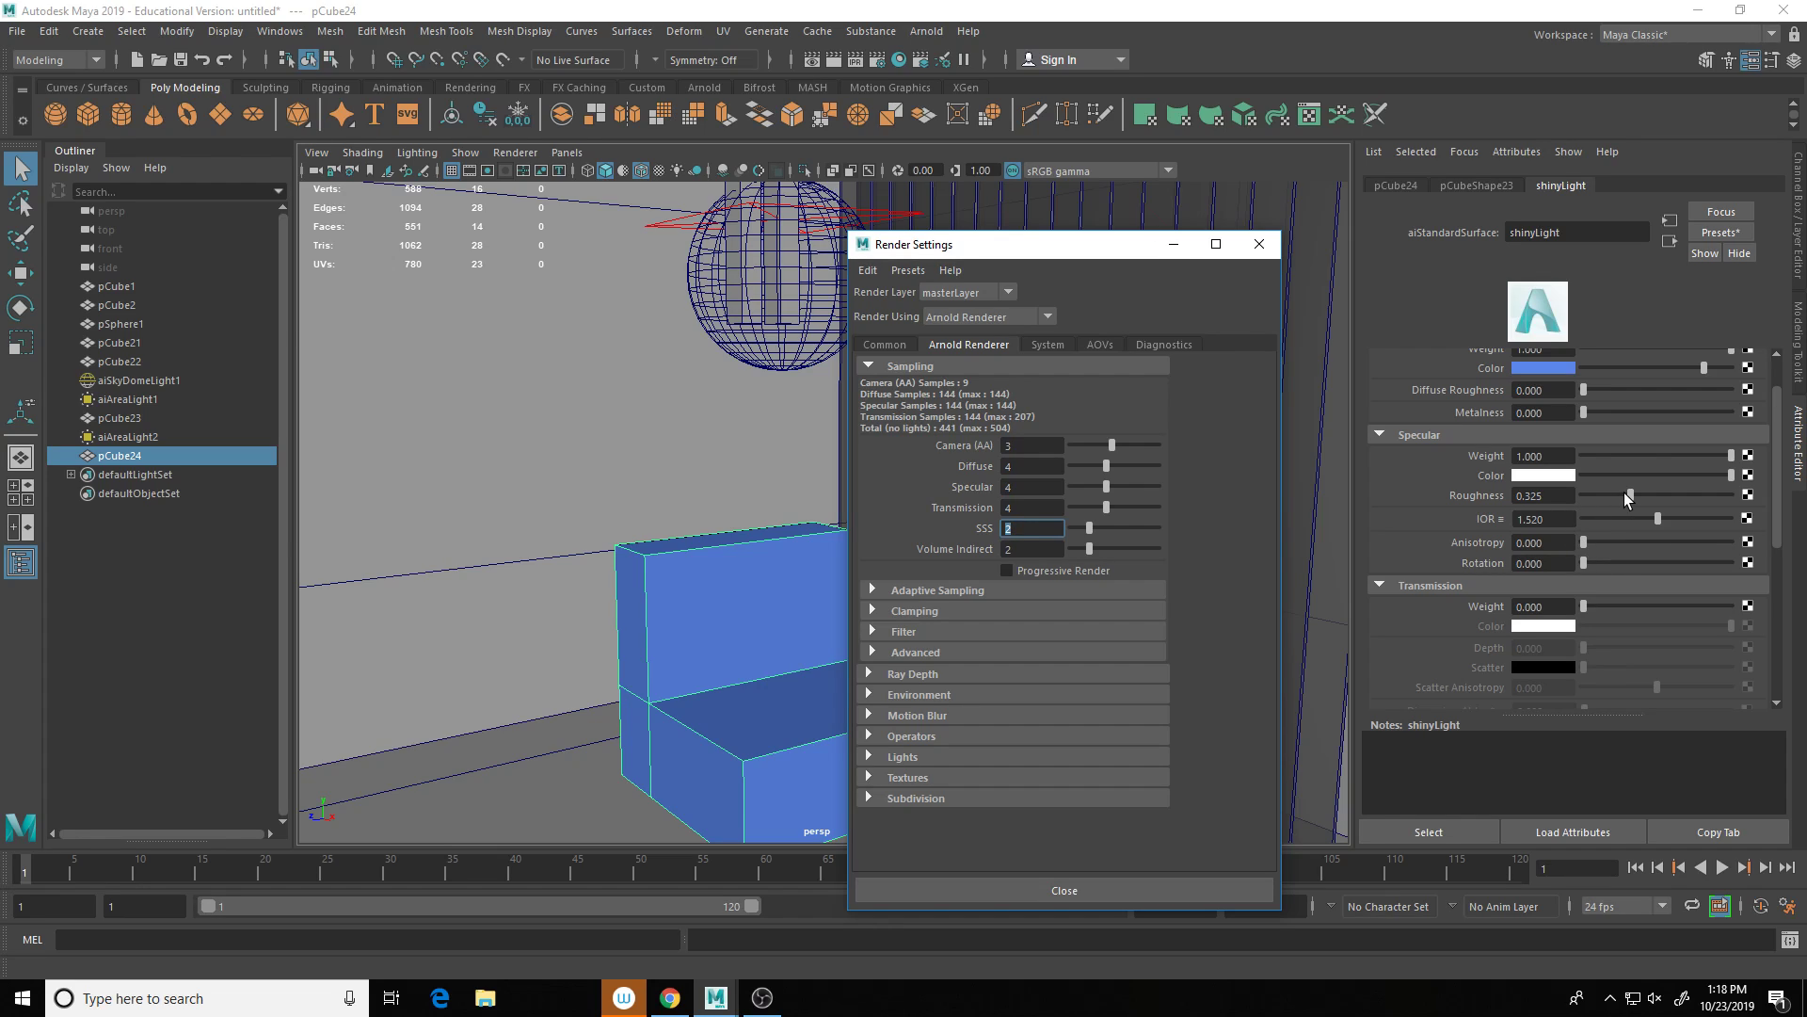
left_click_drag(1631, 497, 1606, 500)
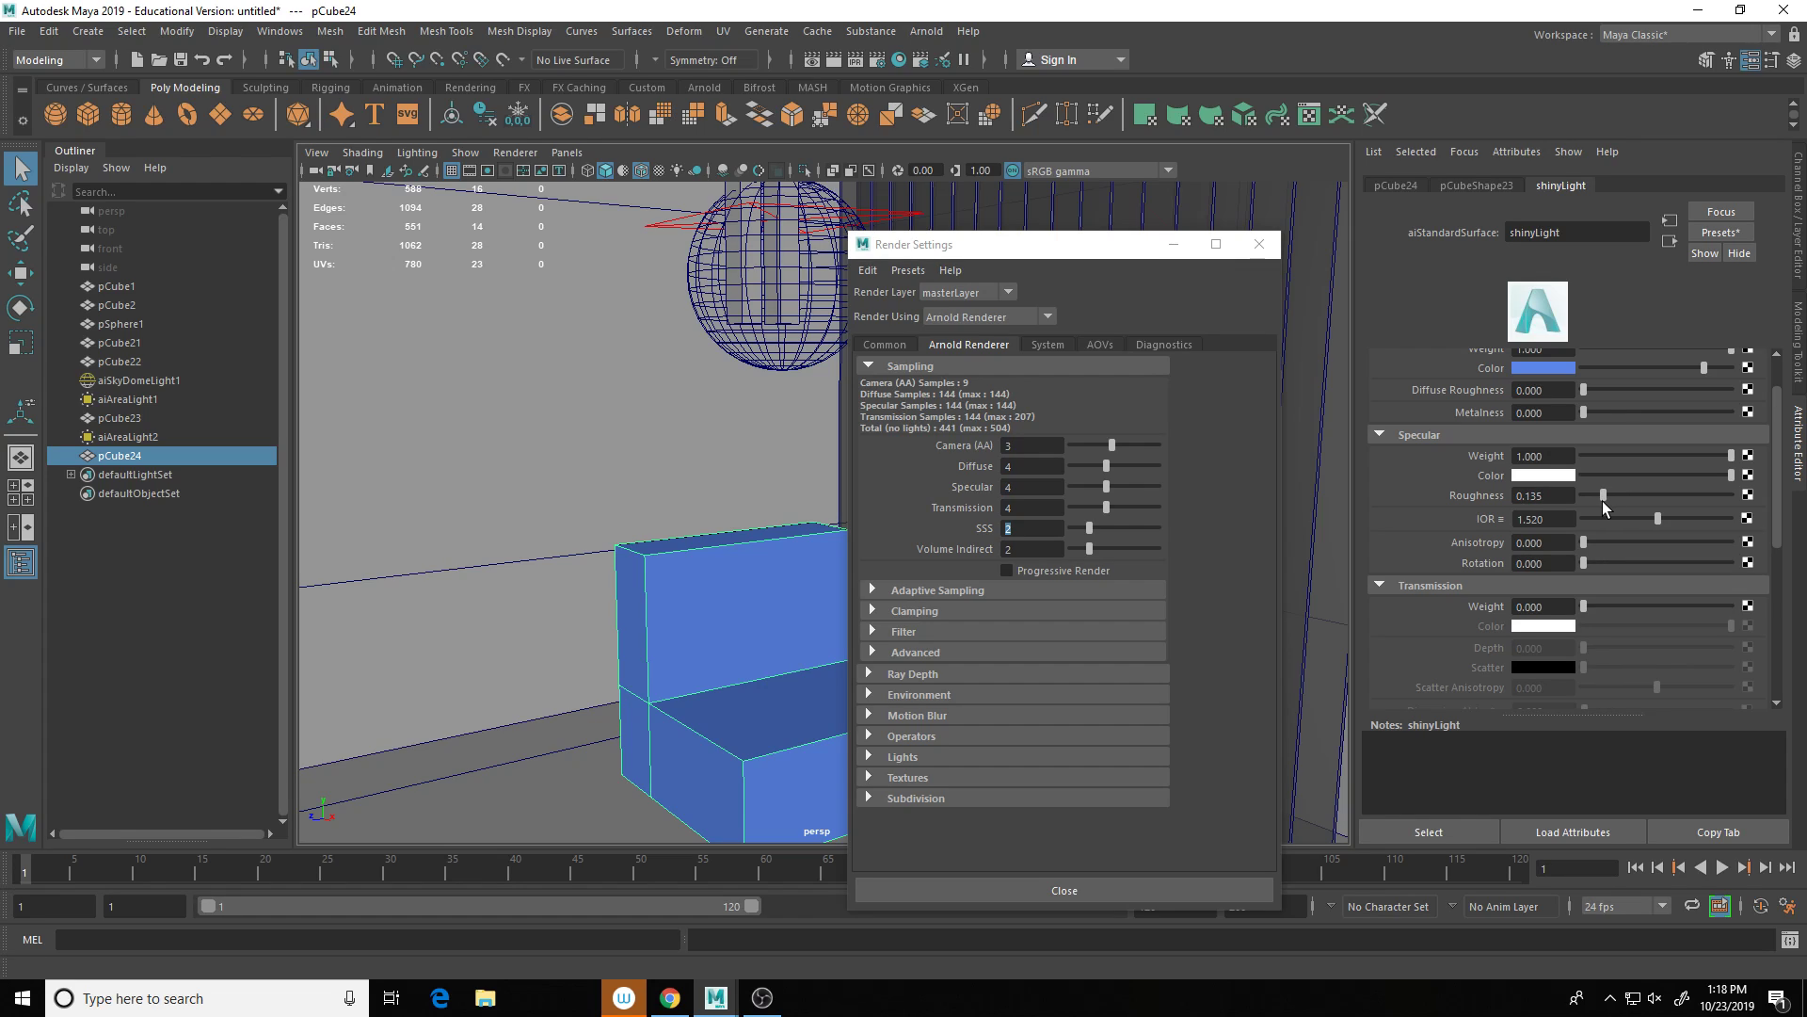
scroll(1645, 586, "down", 8)
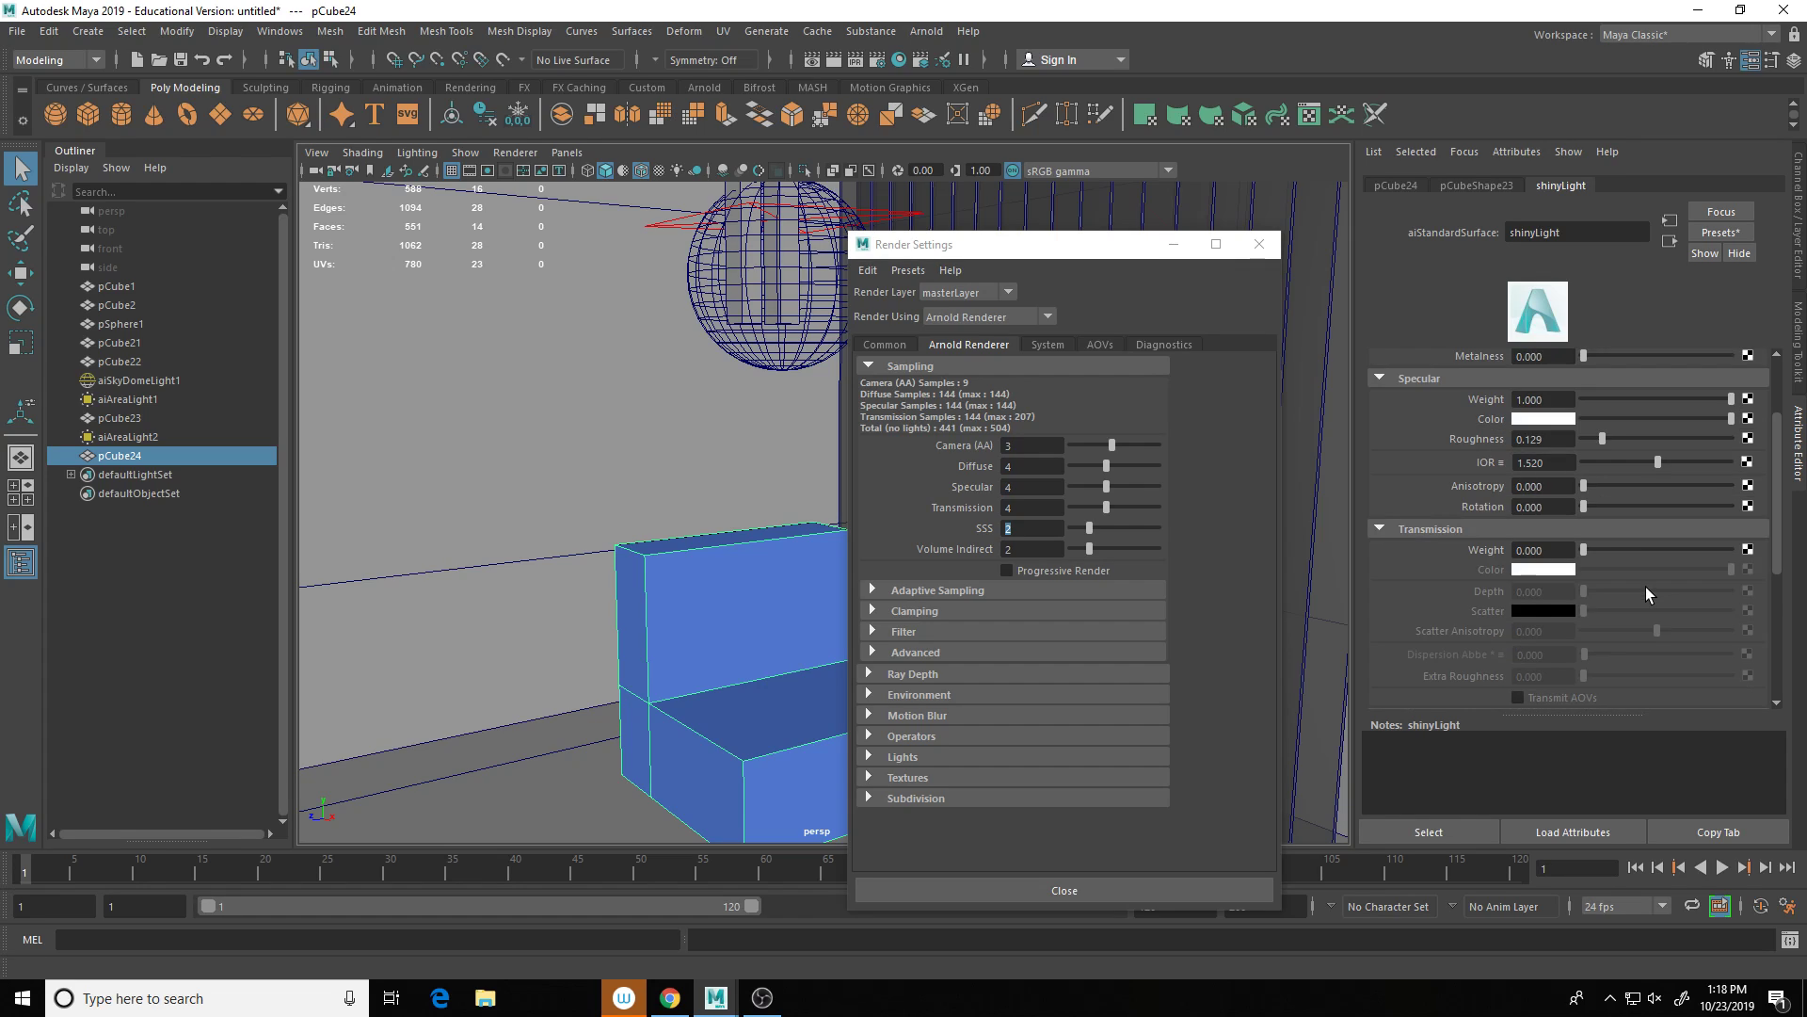
scroll(1625, 472, "up", 10)
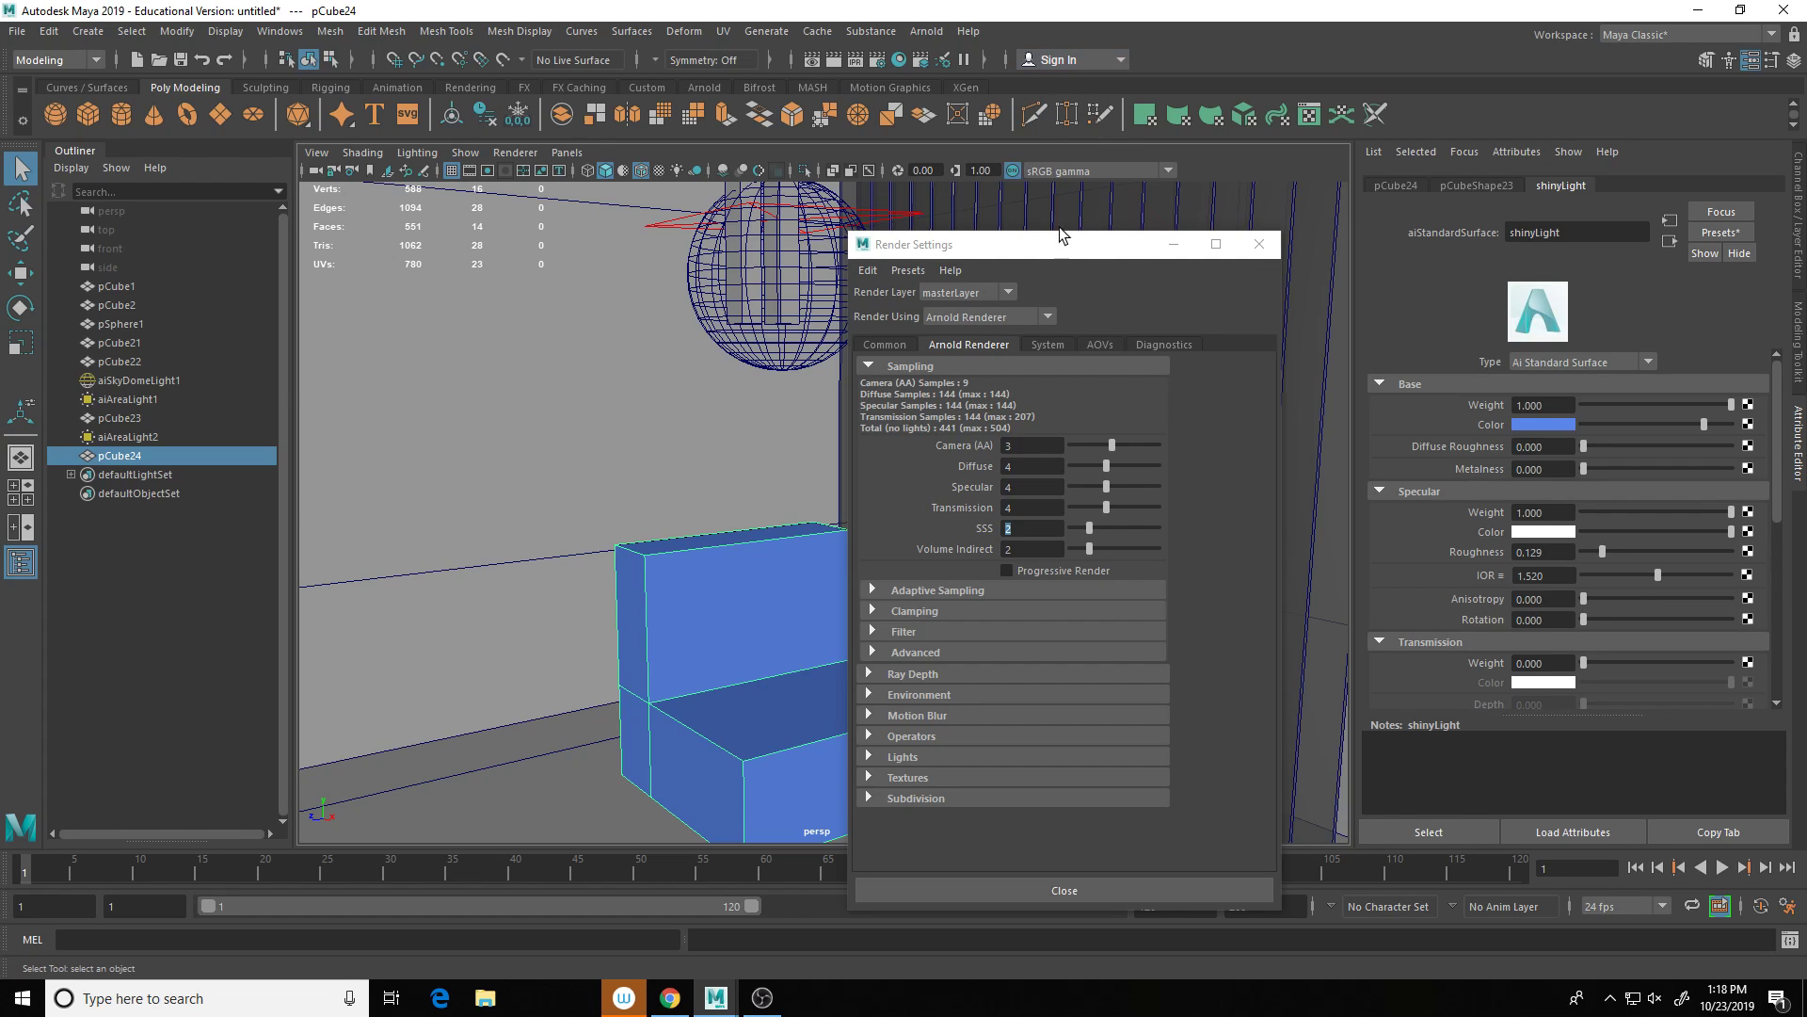
left_click_drag(1032, 250, 1184, 266)
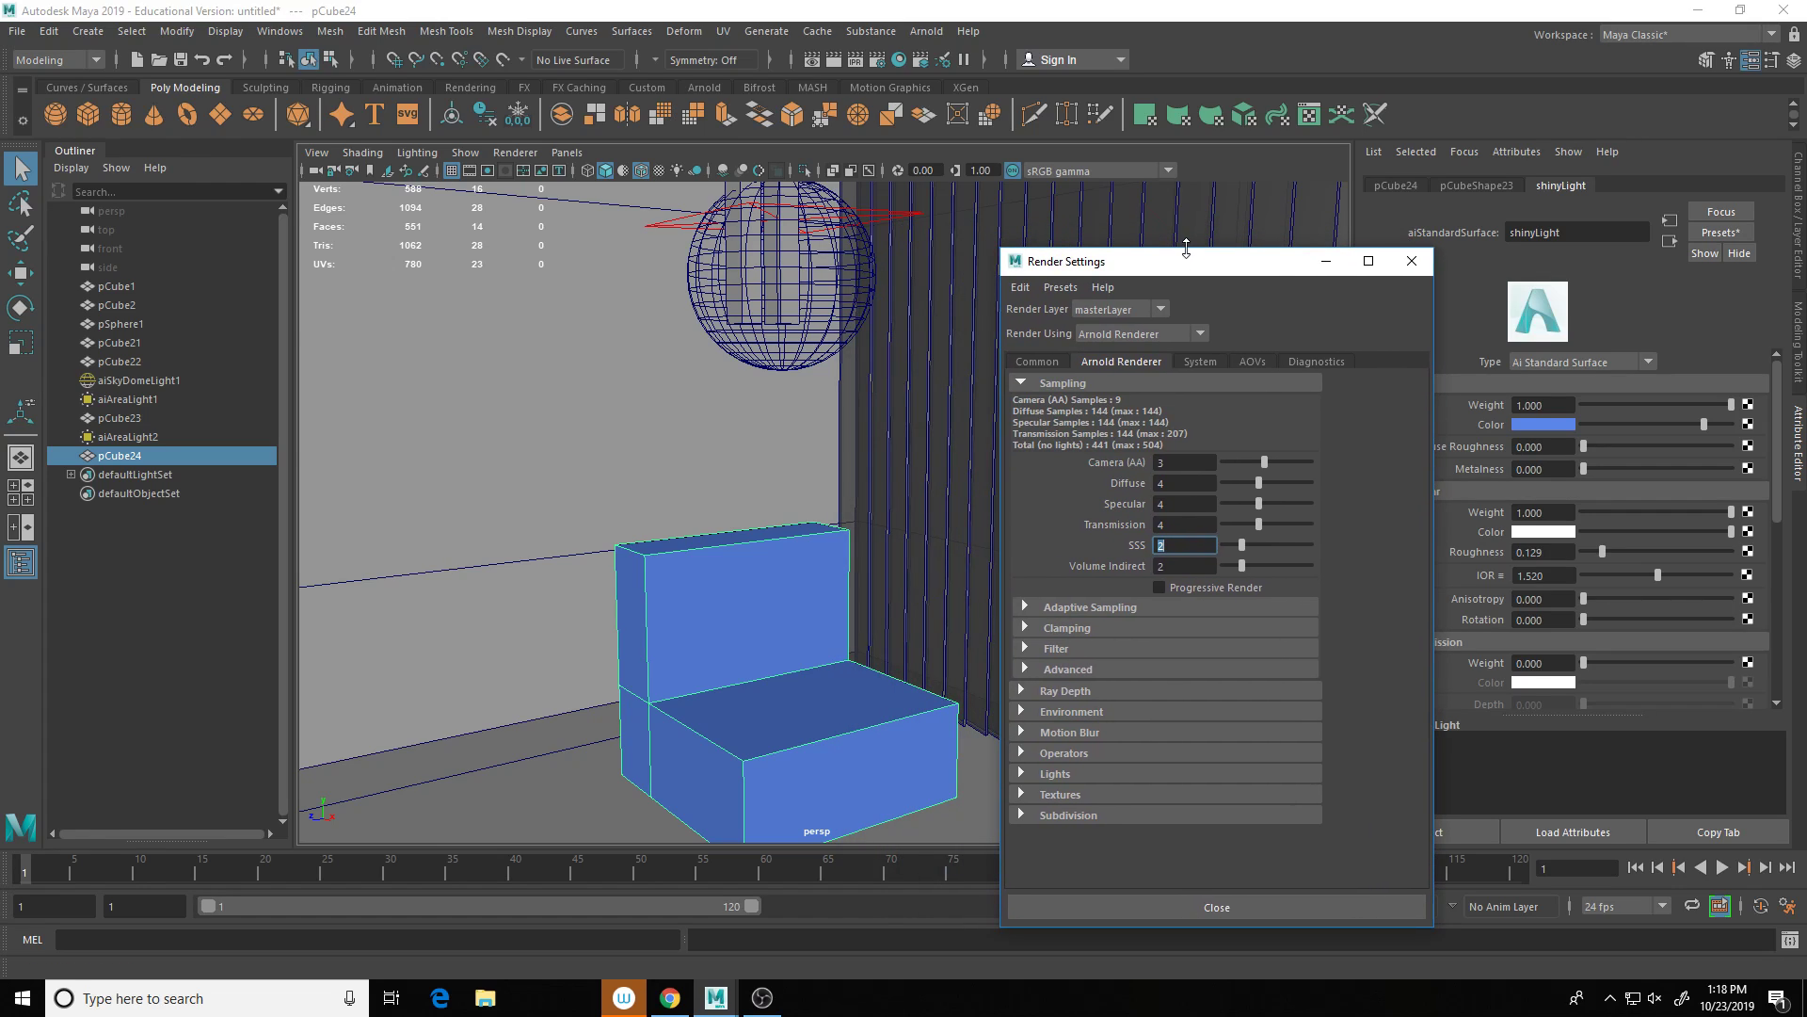
left_click(928, 32)
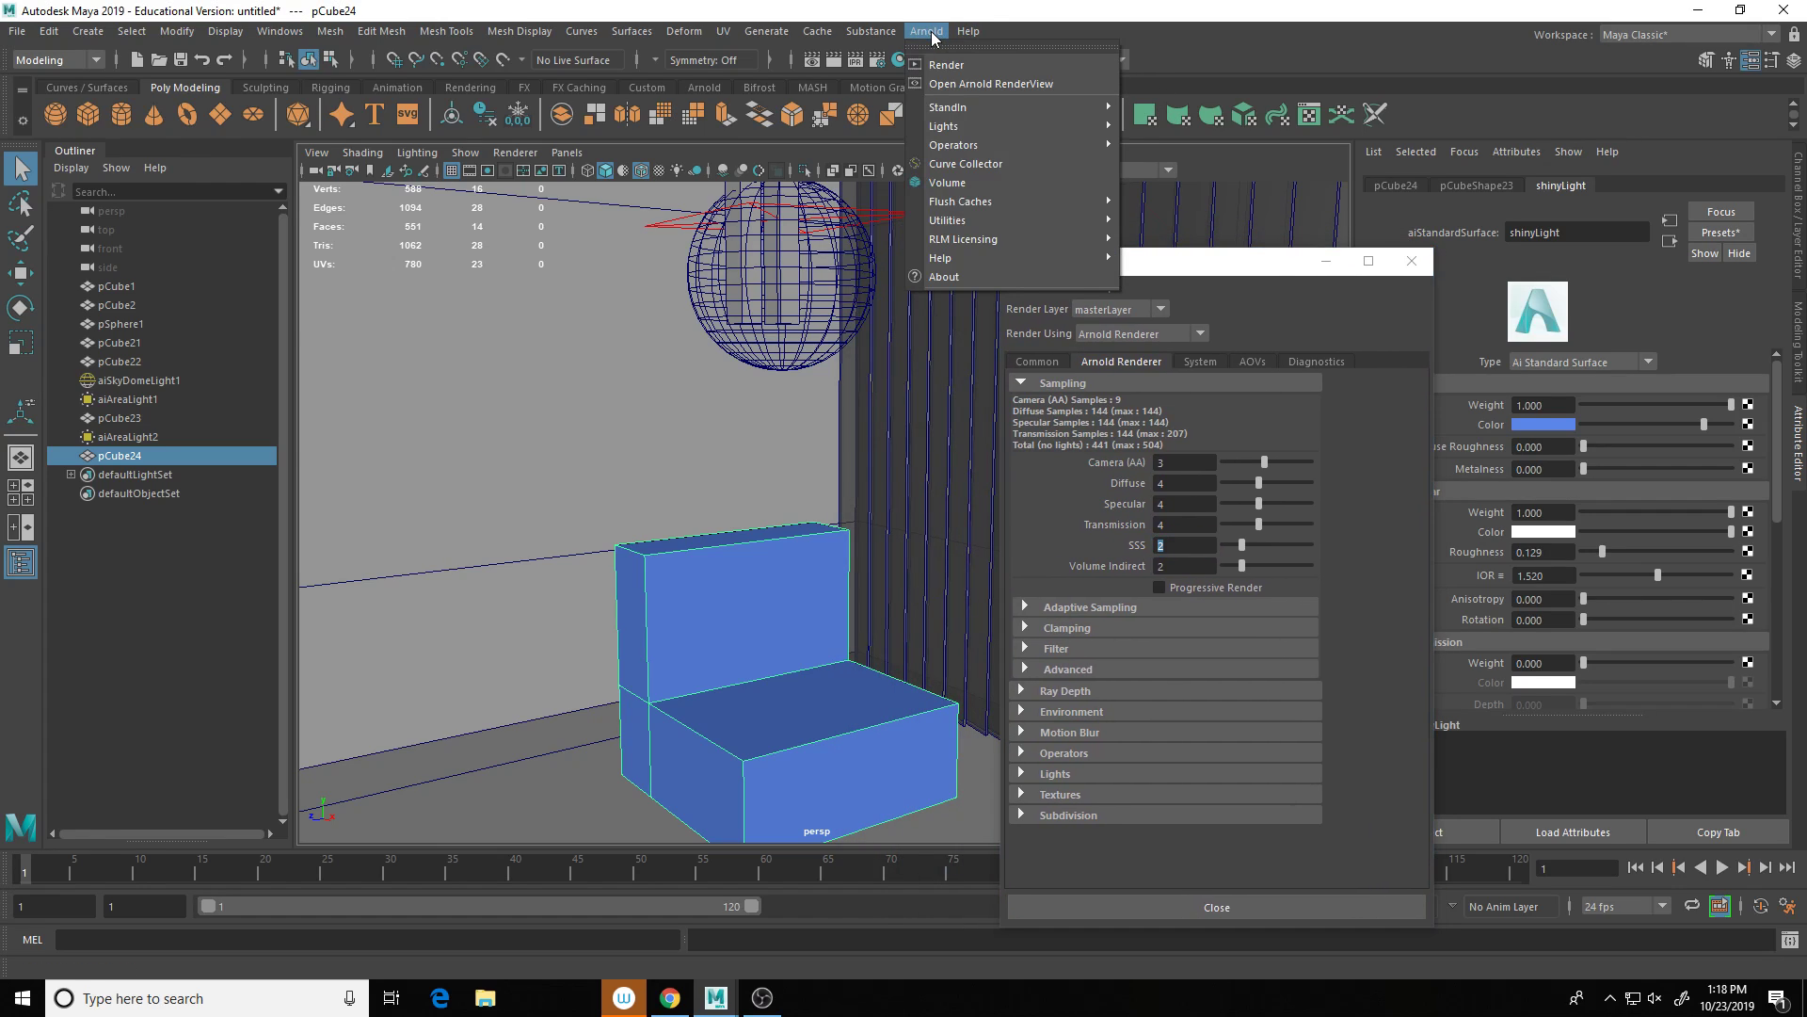
left_click(901, 5)
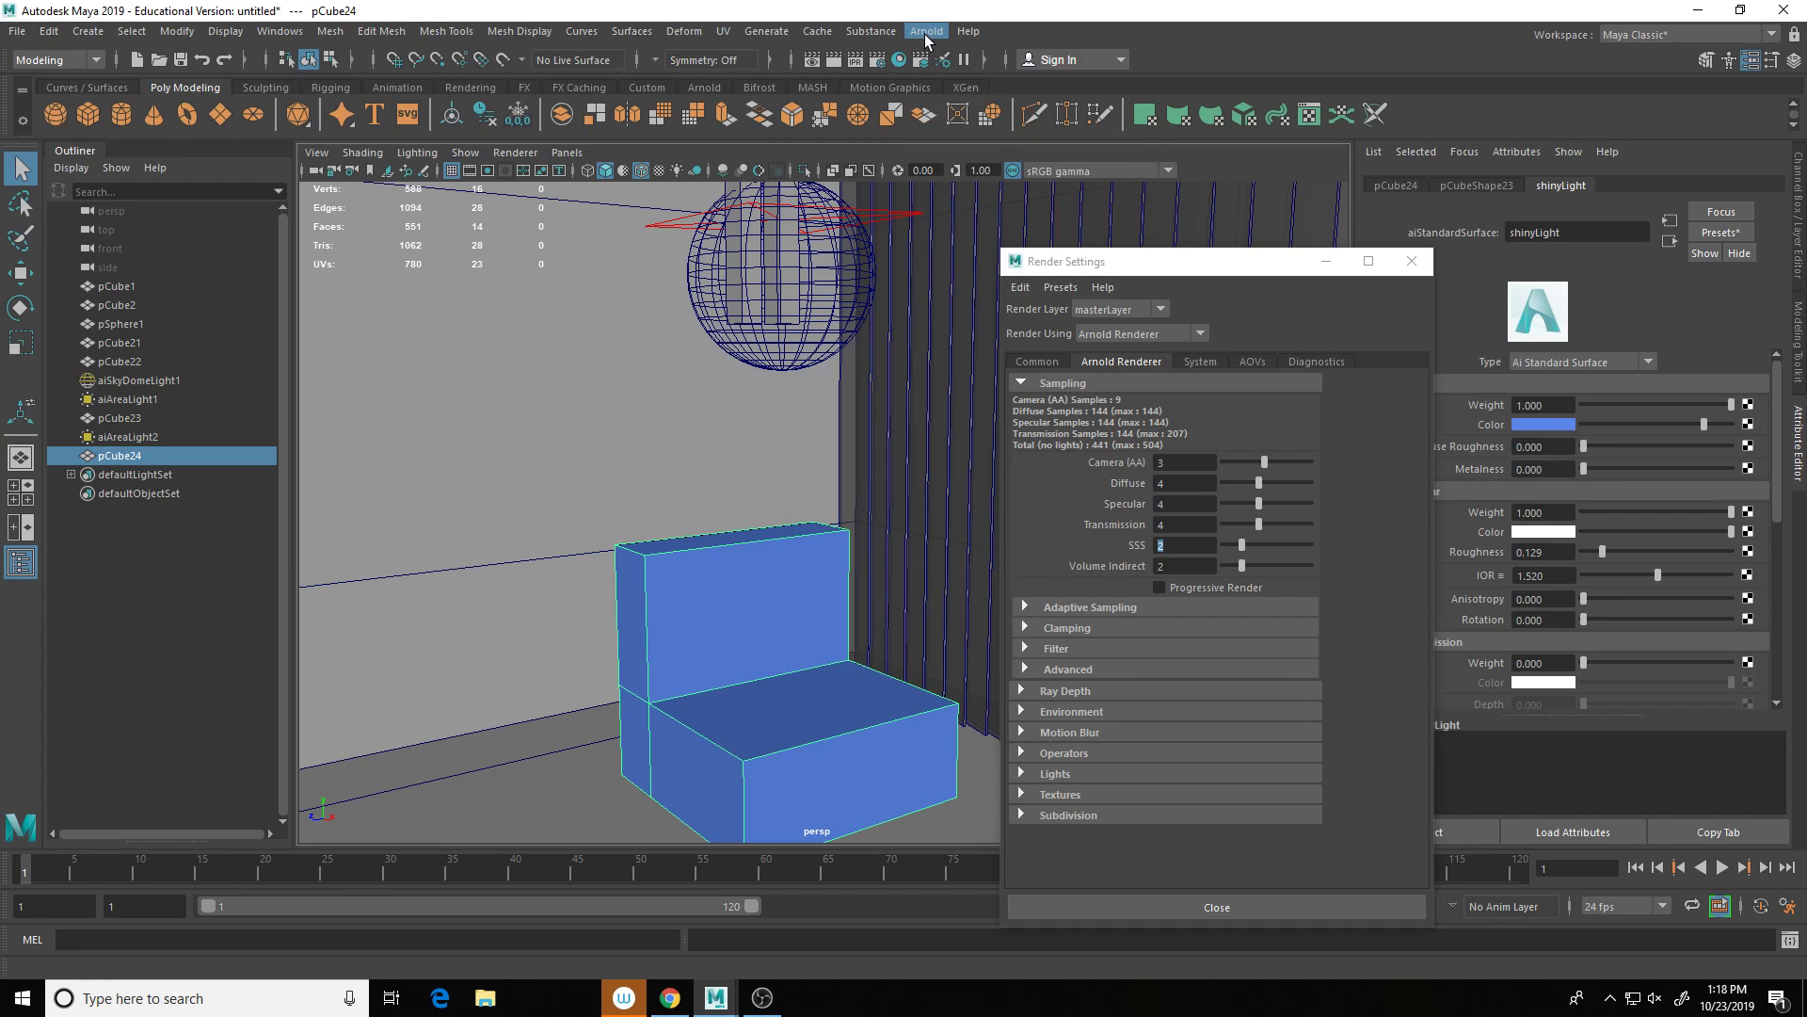
left_click(927, 32)
Step: Render the perspective camera in Arnold RenderView to preview the chair, glass bulb and blinds
left_click(951, 74)
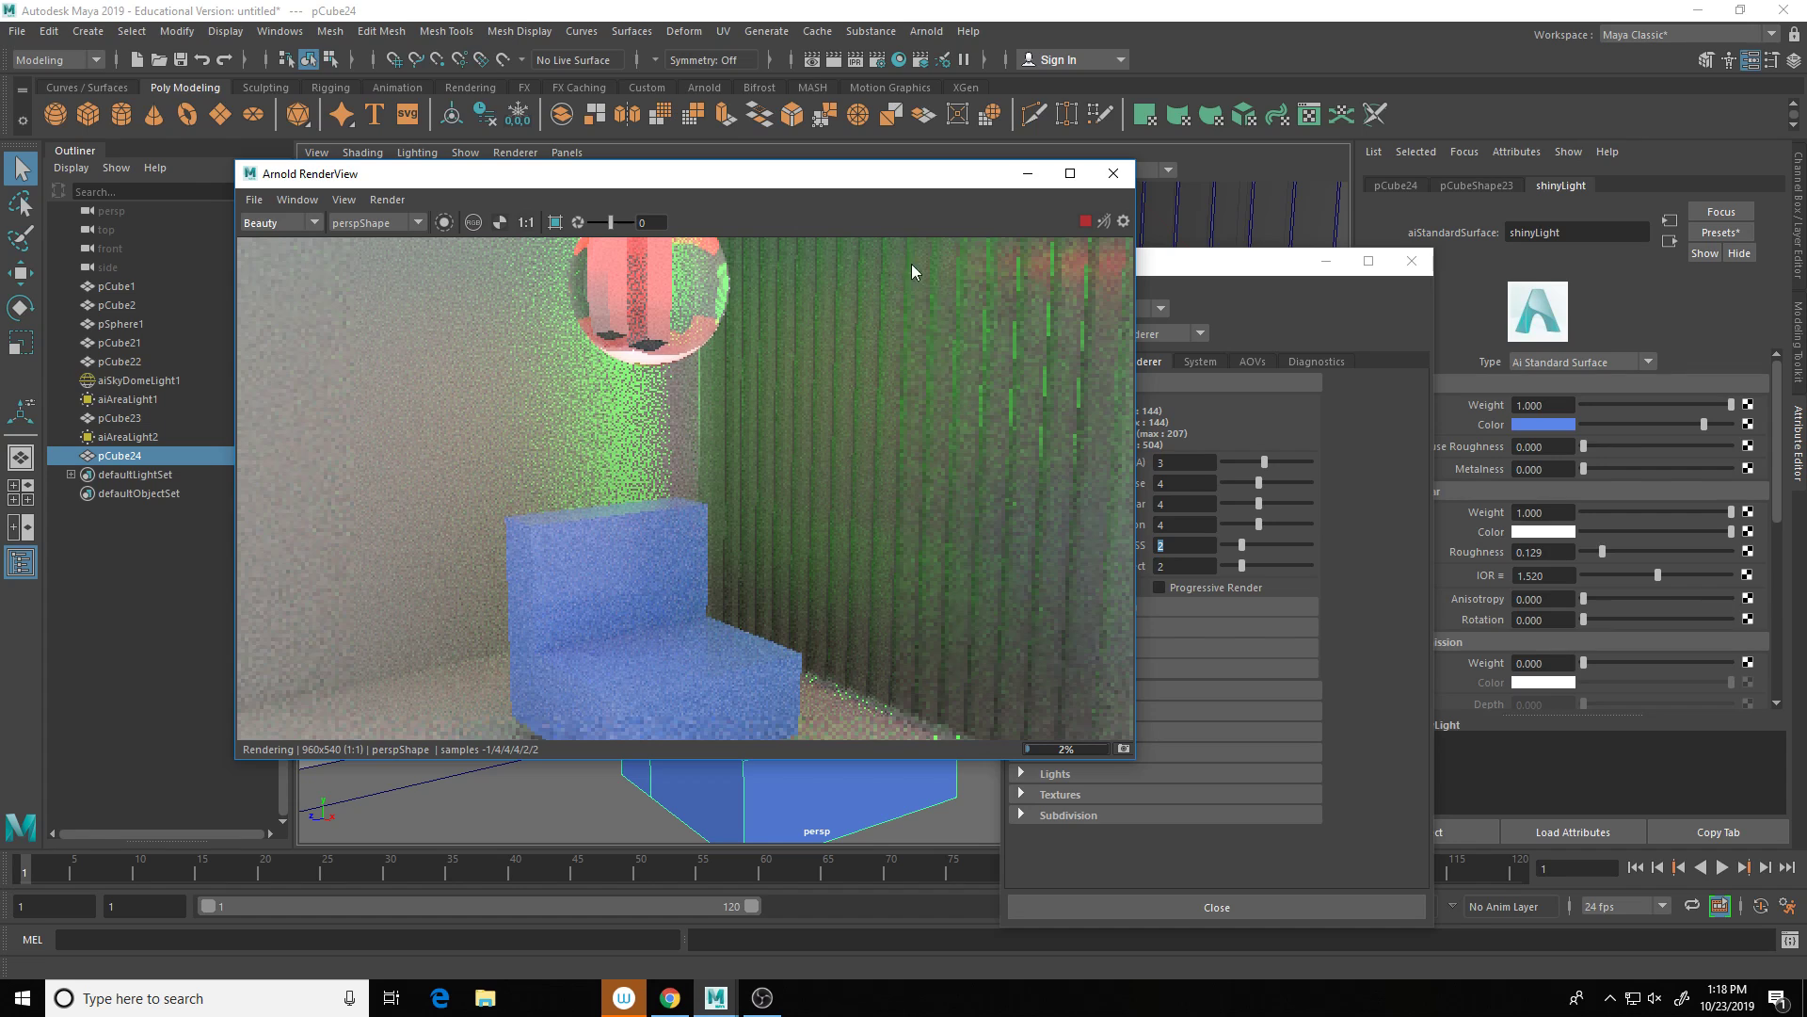
Step: In a new Chrome tab, search Google for the fellow student's full name
left_click(670, 997)
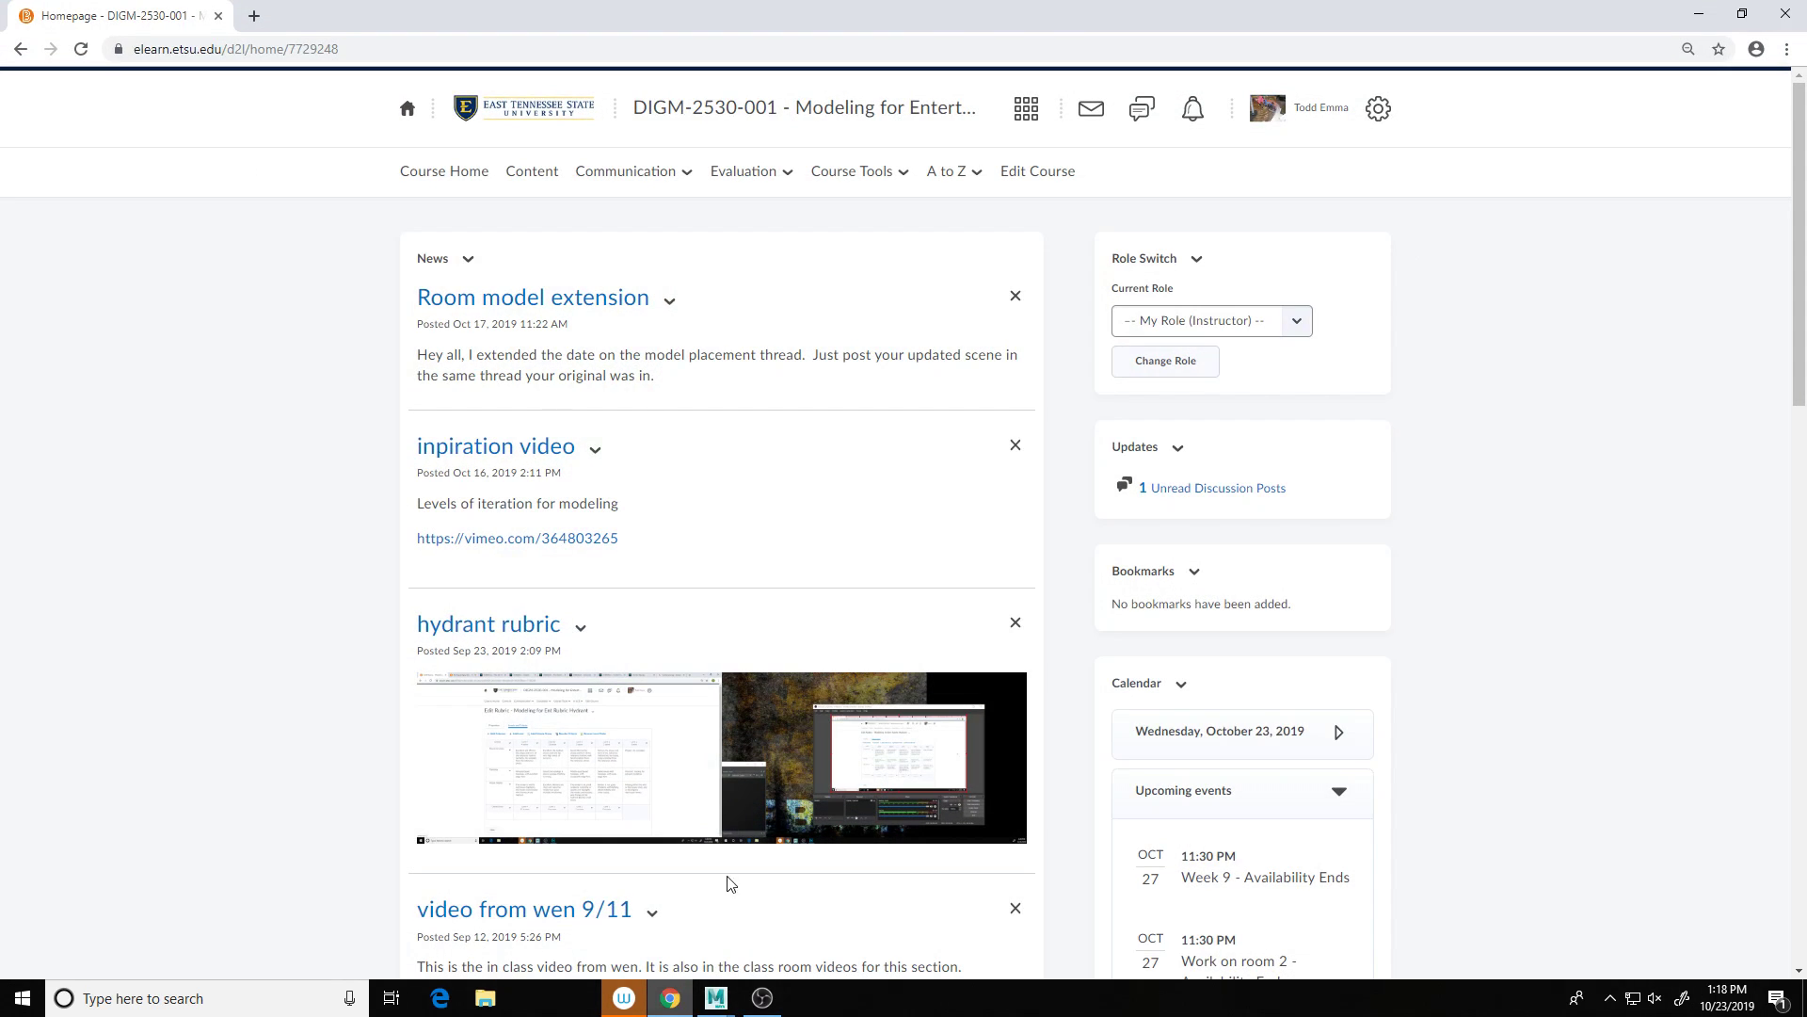
left_click(254, 16)
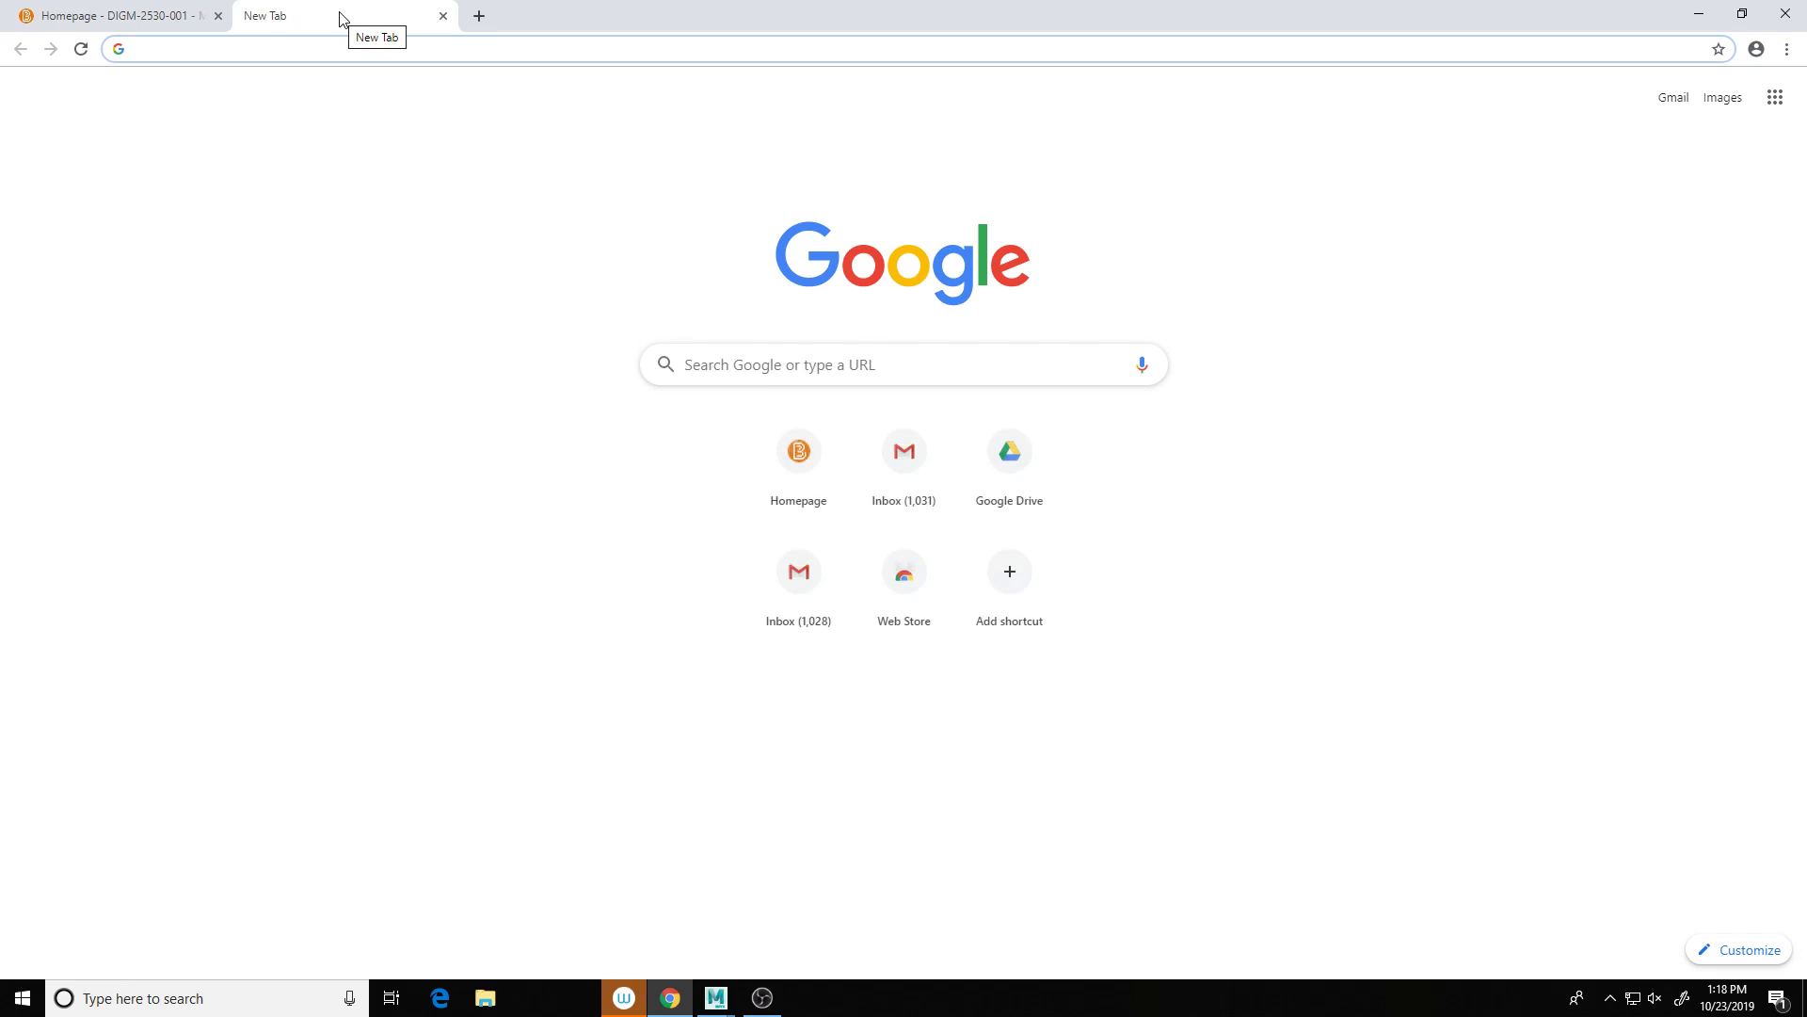
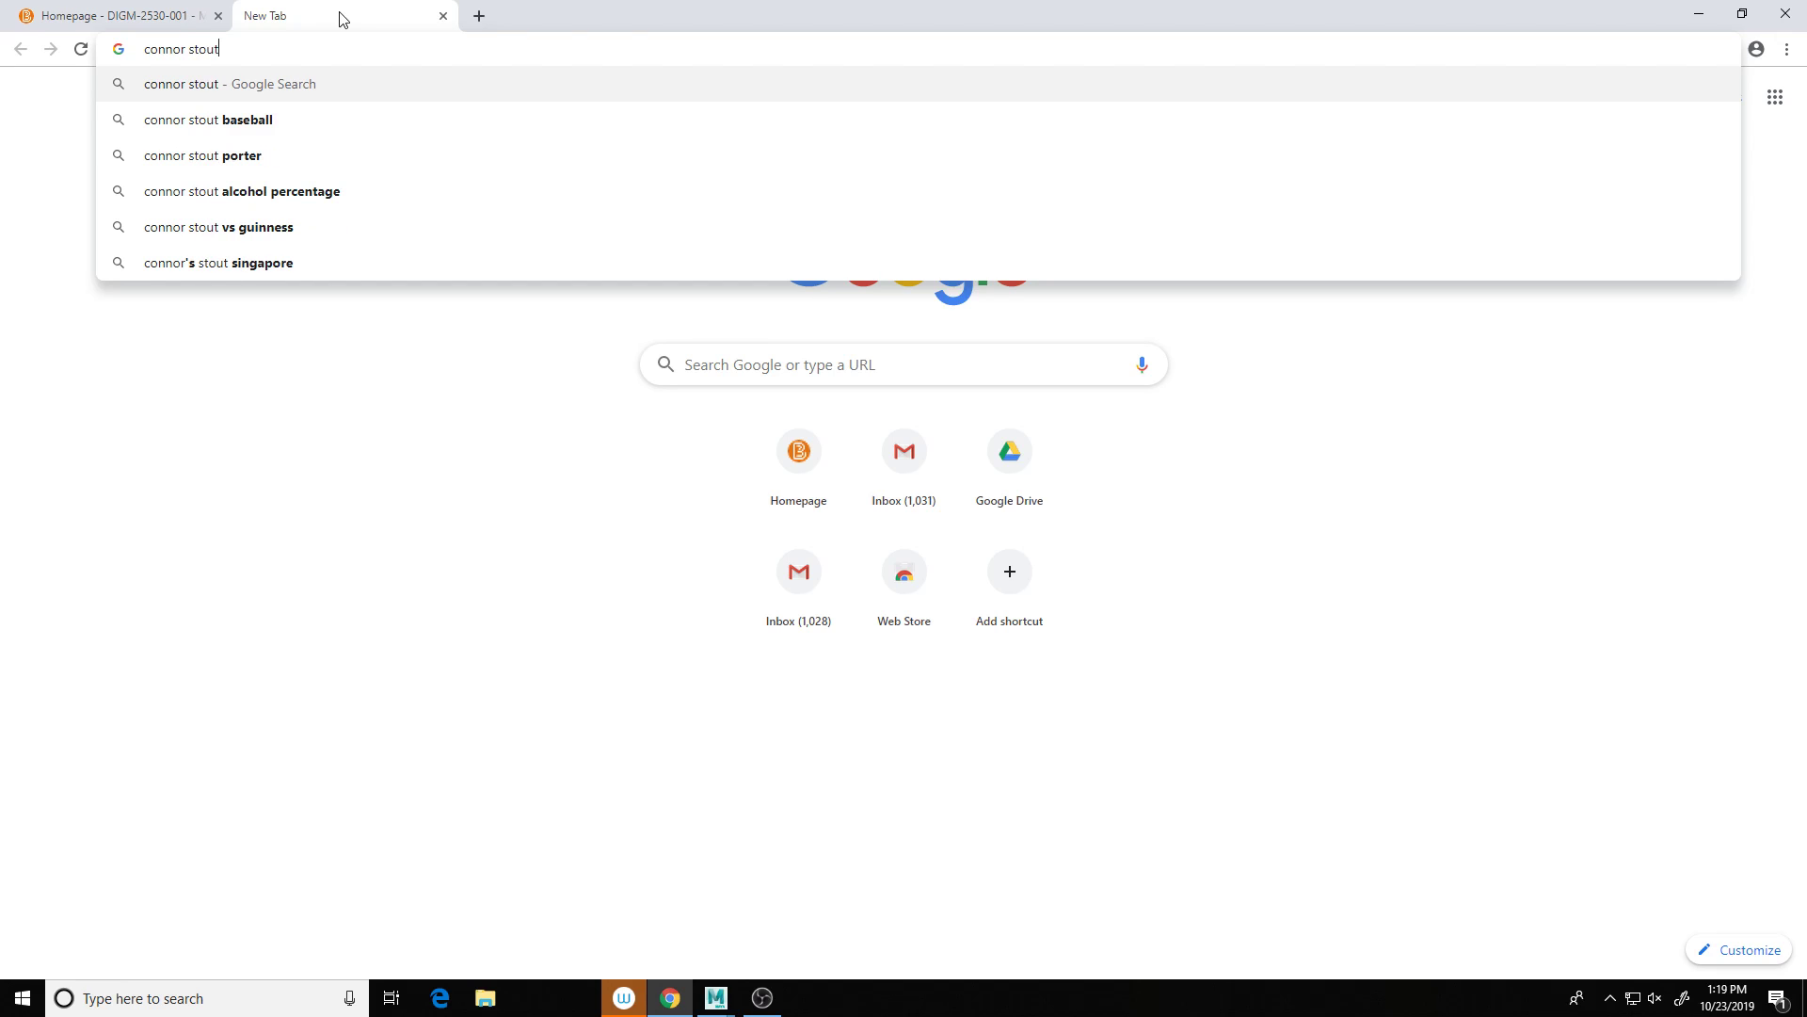
key("Left")
key("Left")
key("Left")
key("Left")
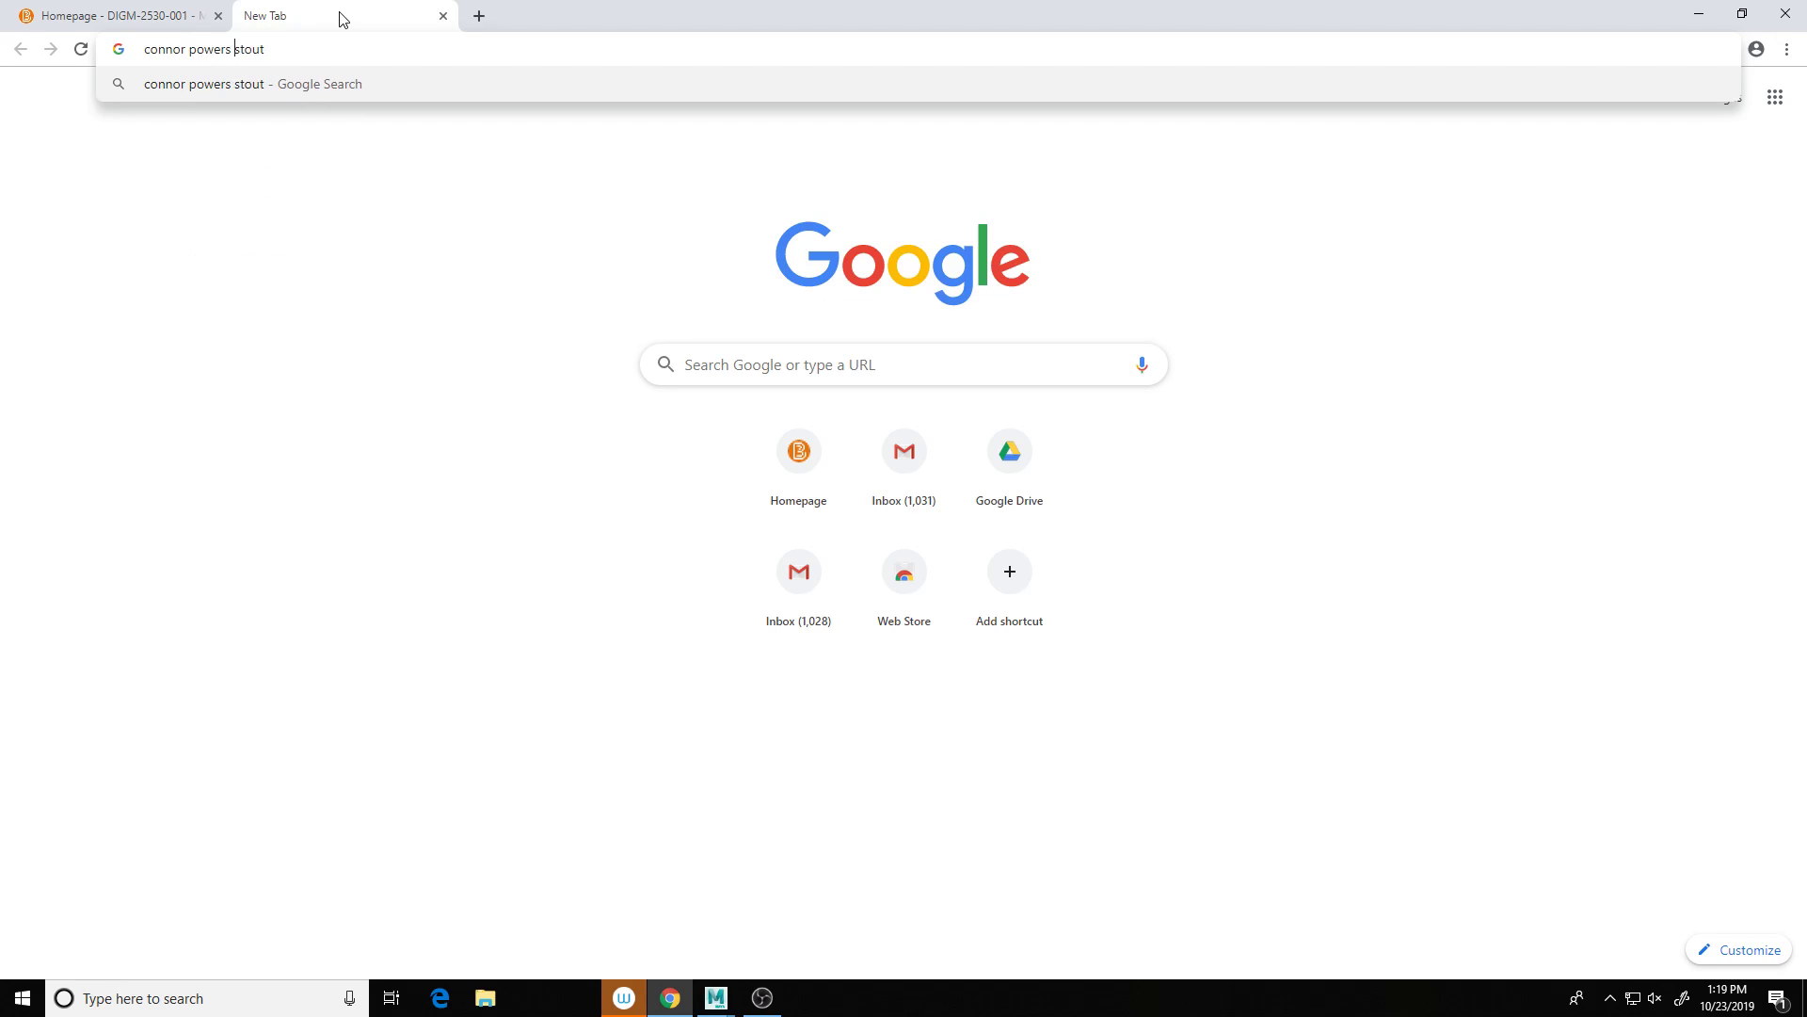
key("Return")
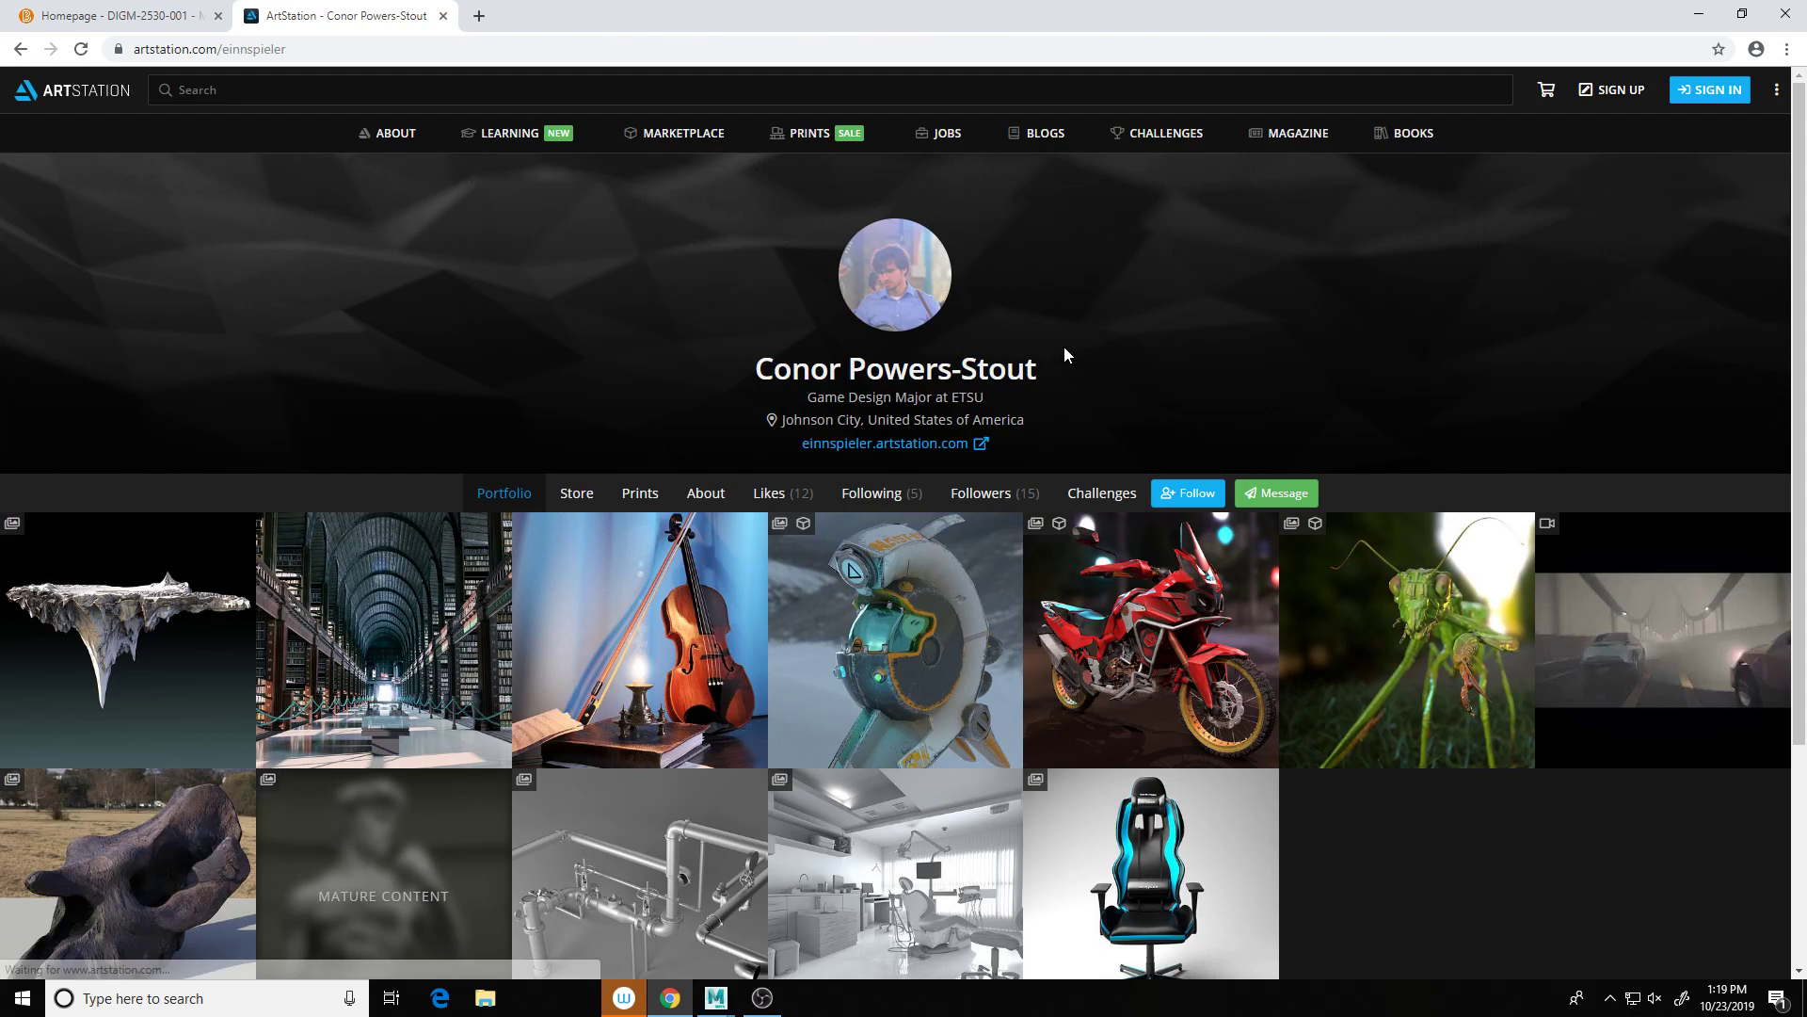
Step: Open the 'Dentist Office Recreation' artwork from the student's ArtStation portfolio
scroll(1065, 355, "down", 3)
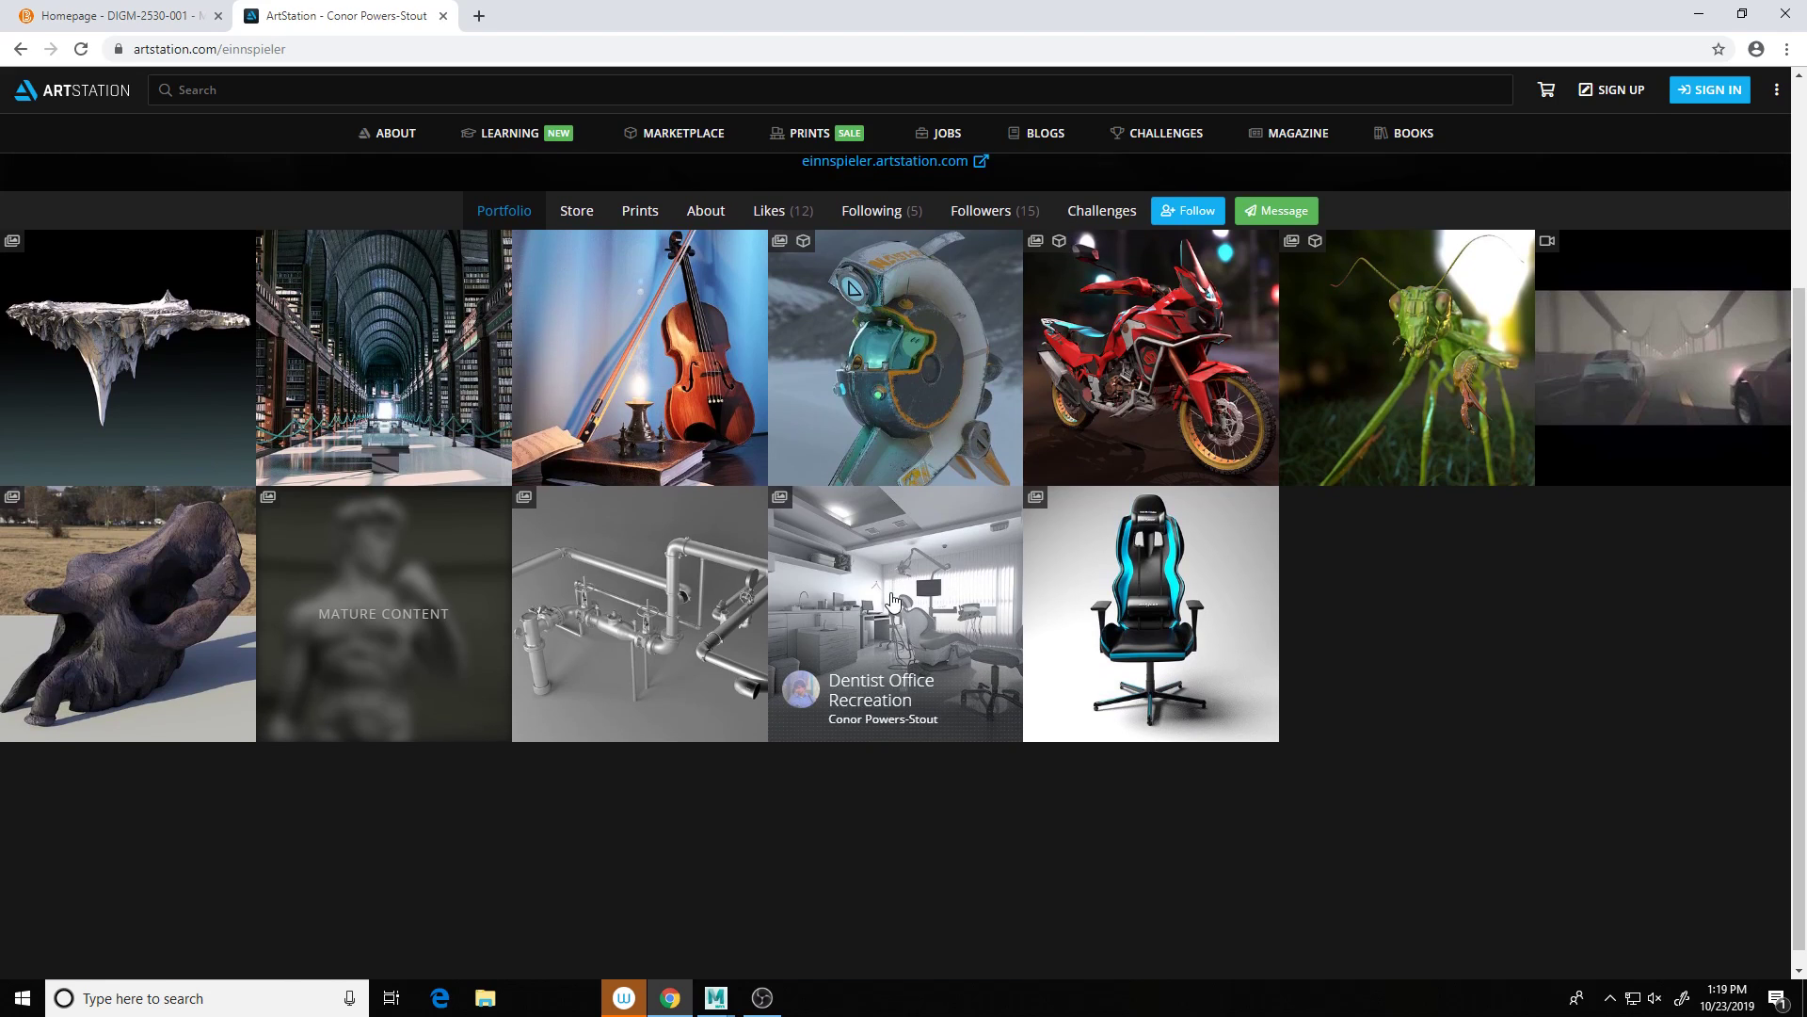
left_click(890, 593)
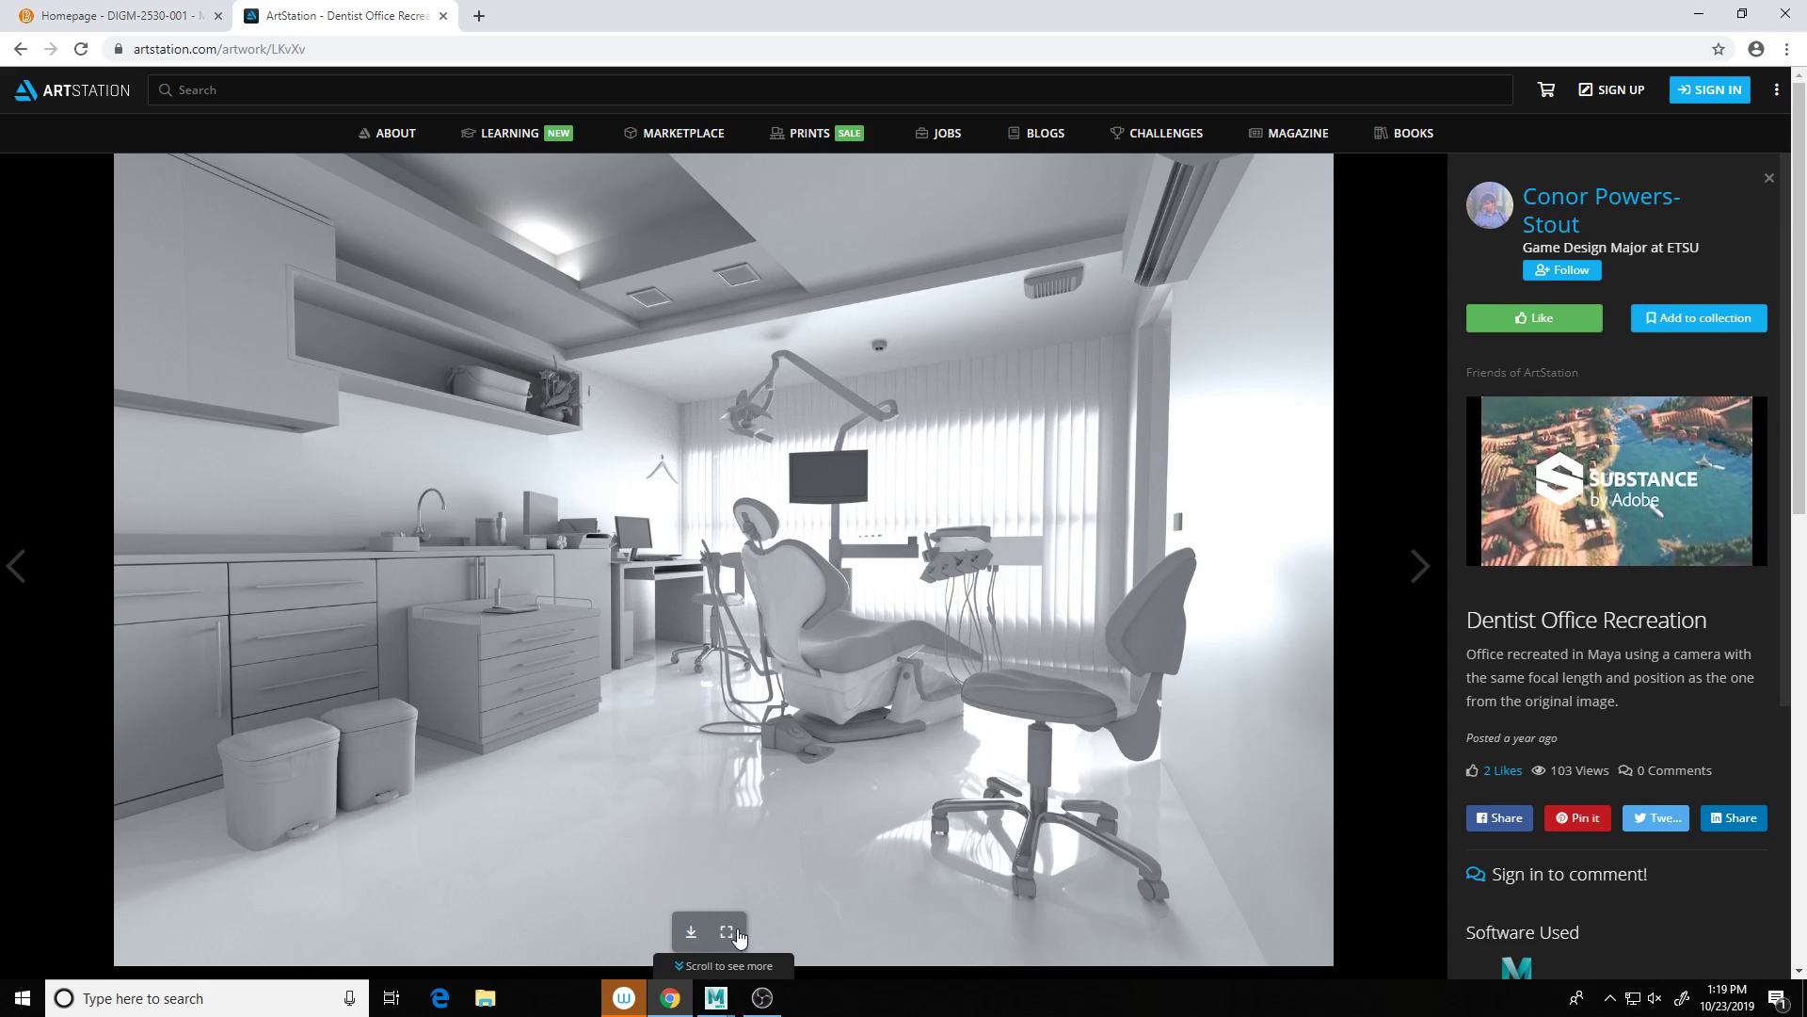
Step: Back in Maya, stop and close the running render, then make the chair material grey-blue
mouse_move(717, 1009)
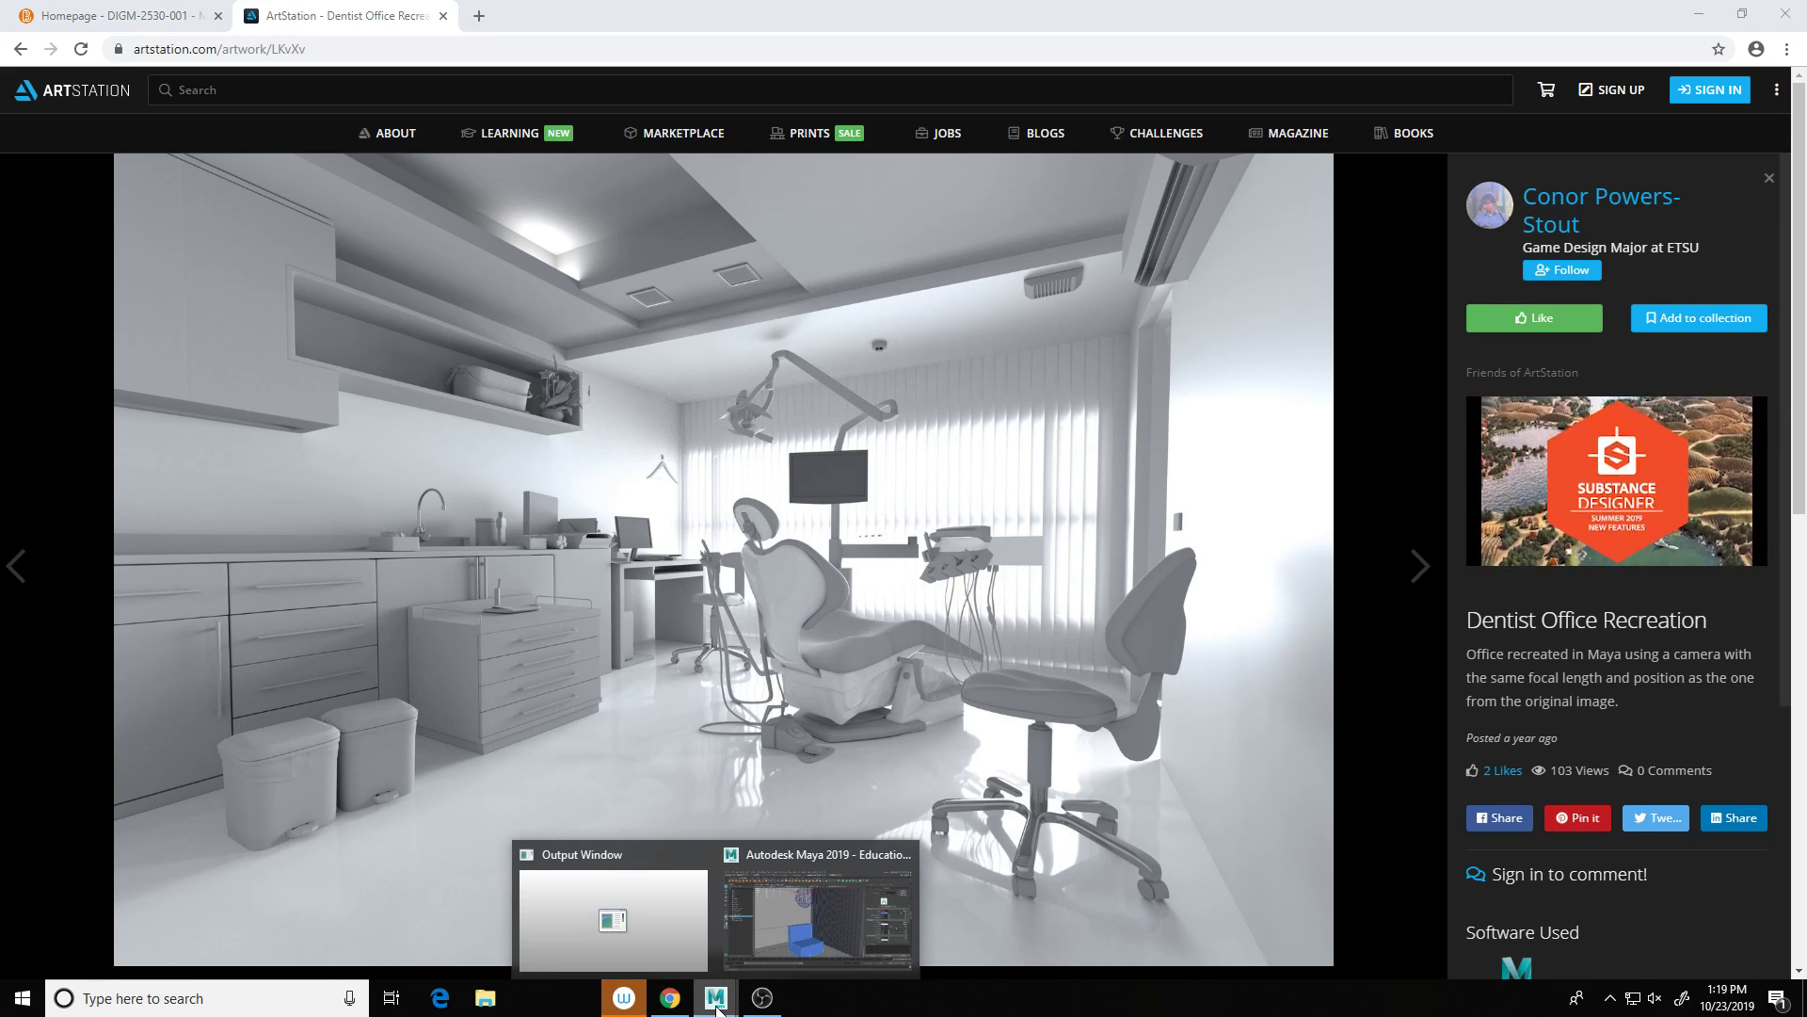
left_click(820, 918)
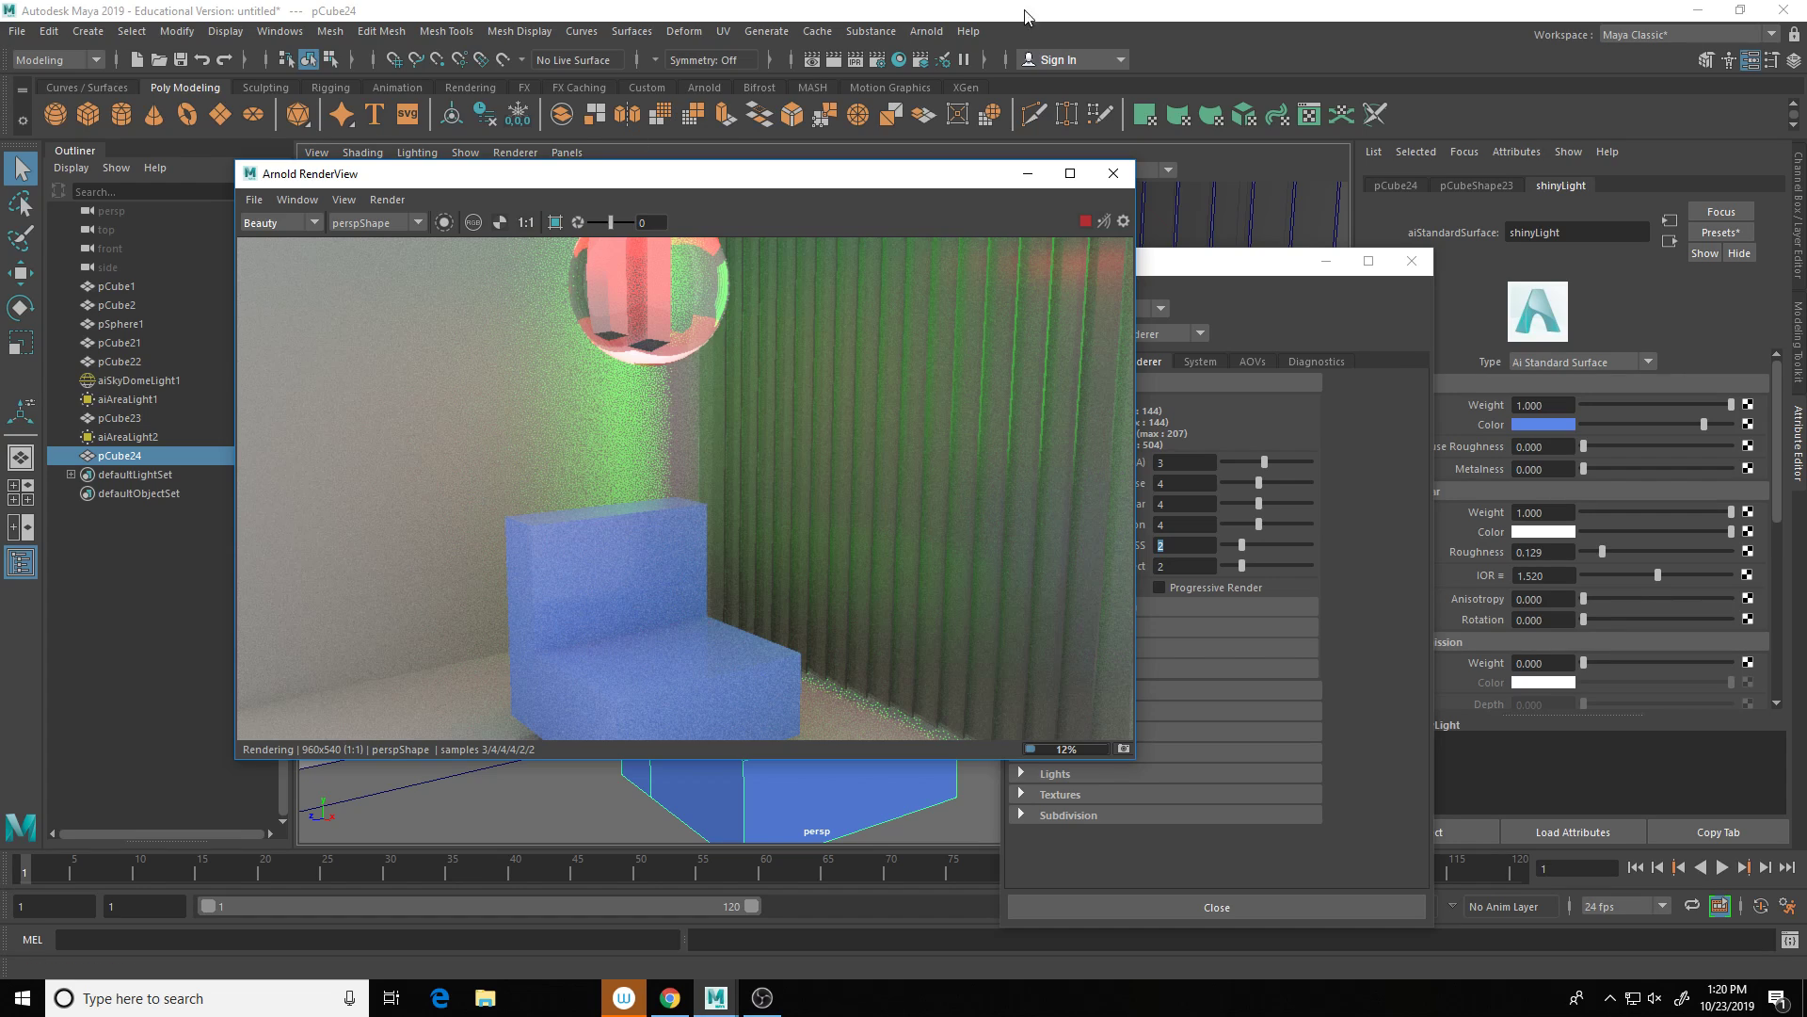
left_click(1084, 221)
left_click(1114, 174)
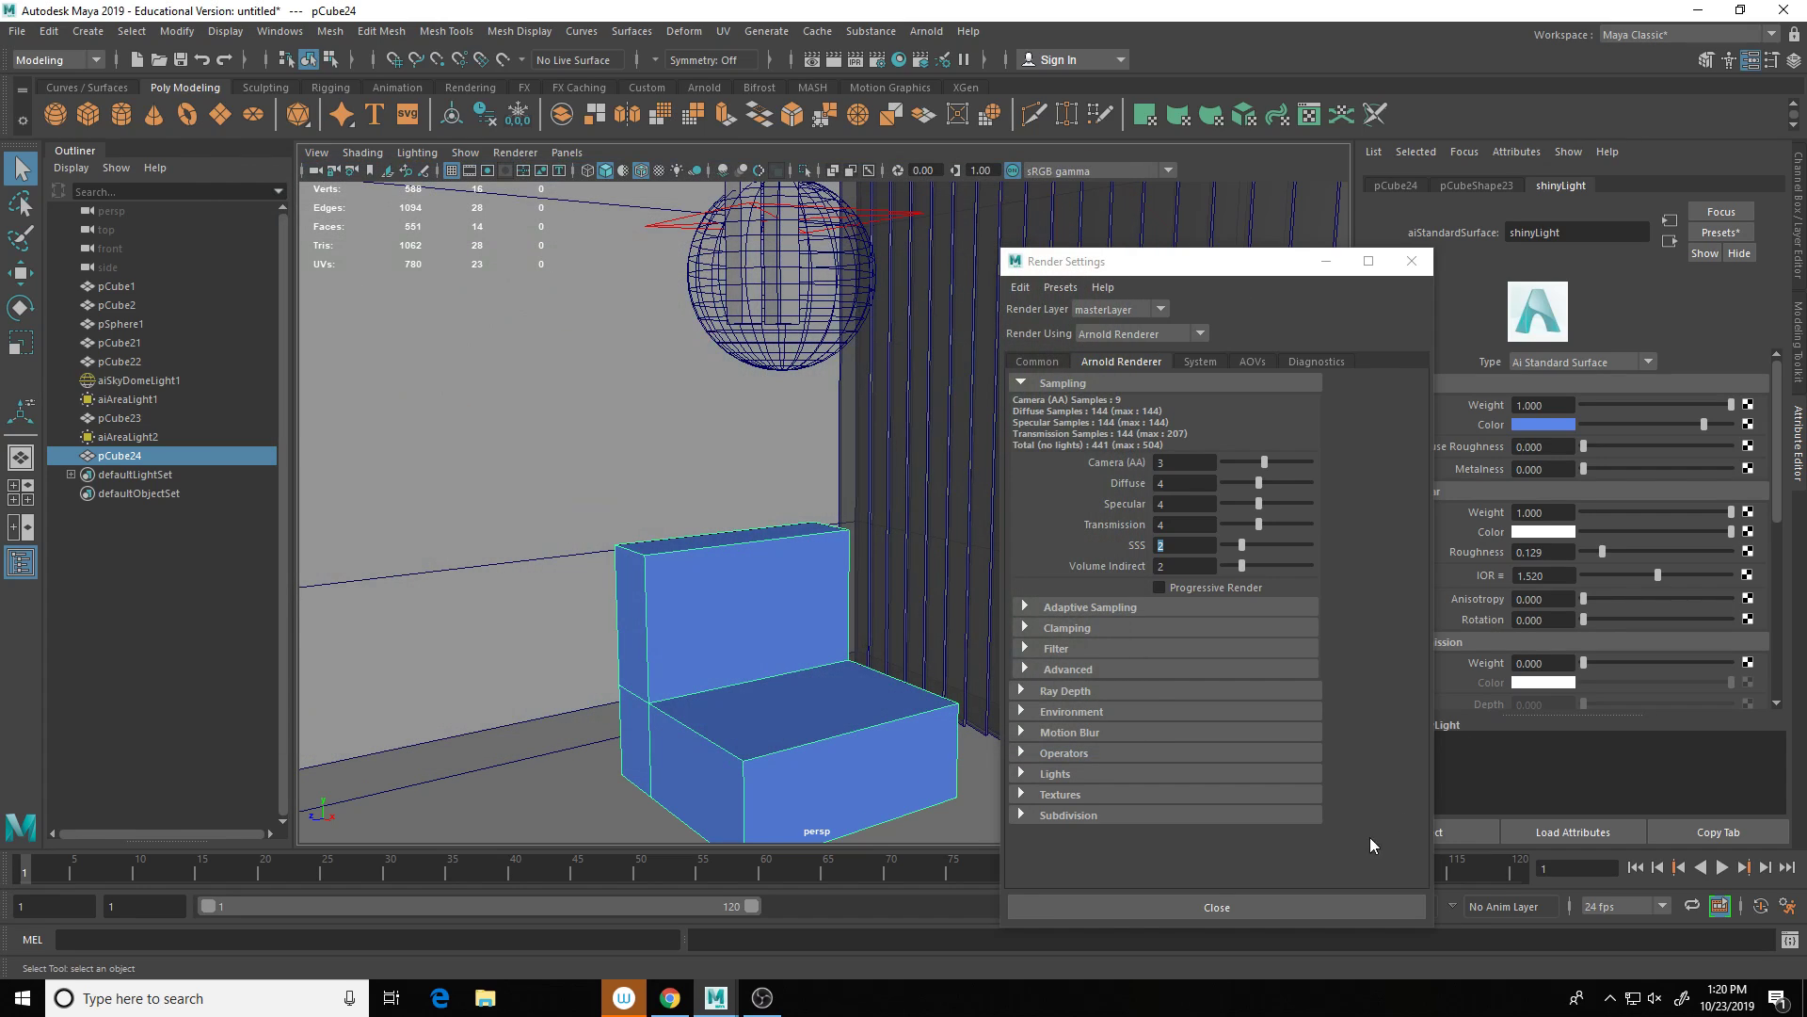
left_click(1530, 426)
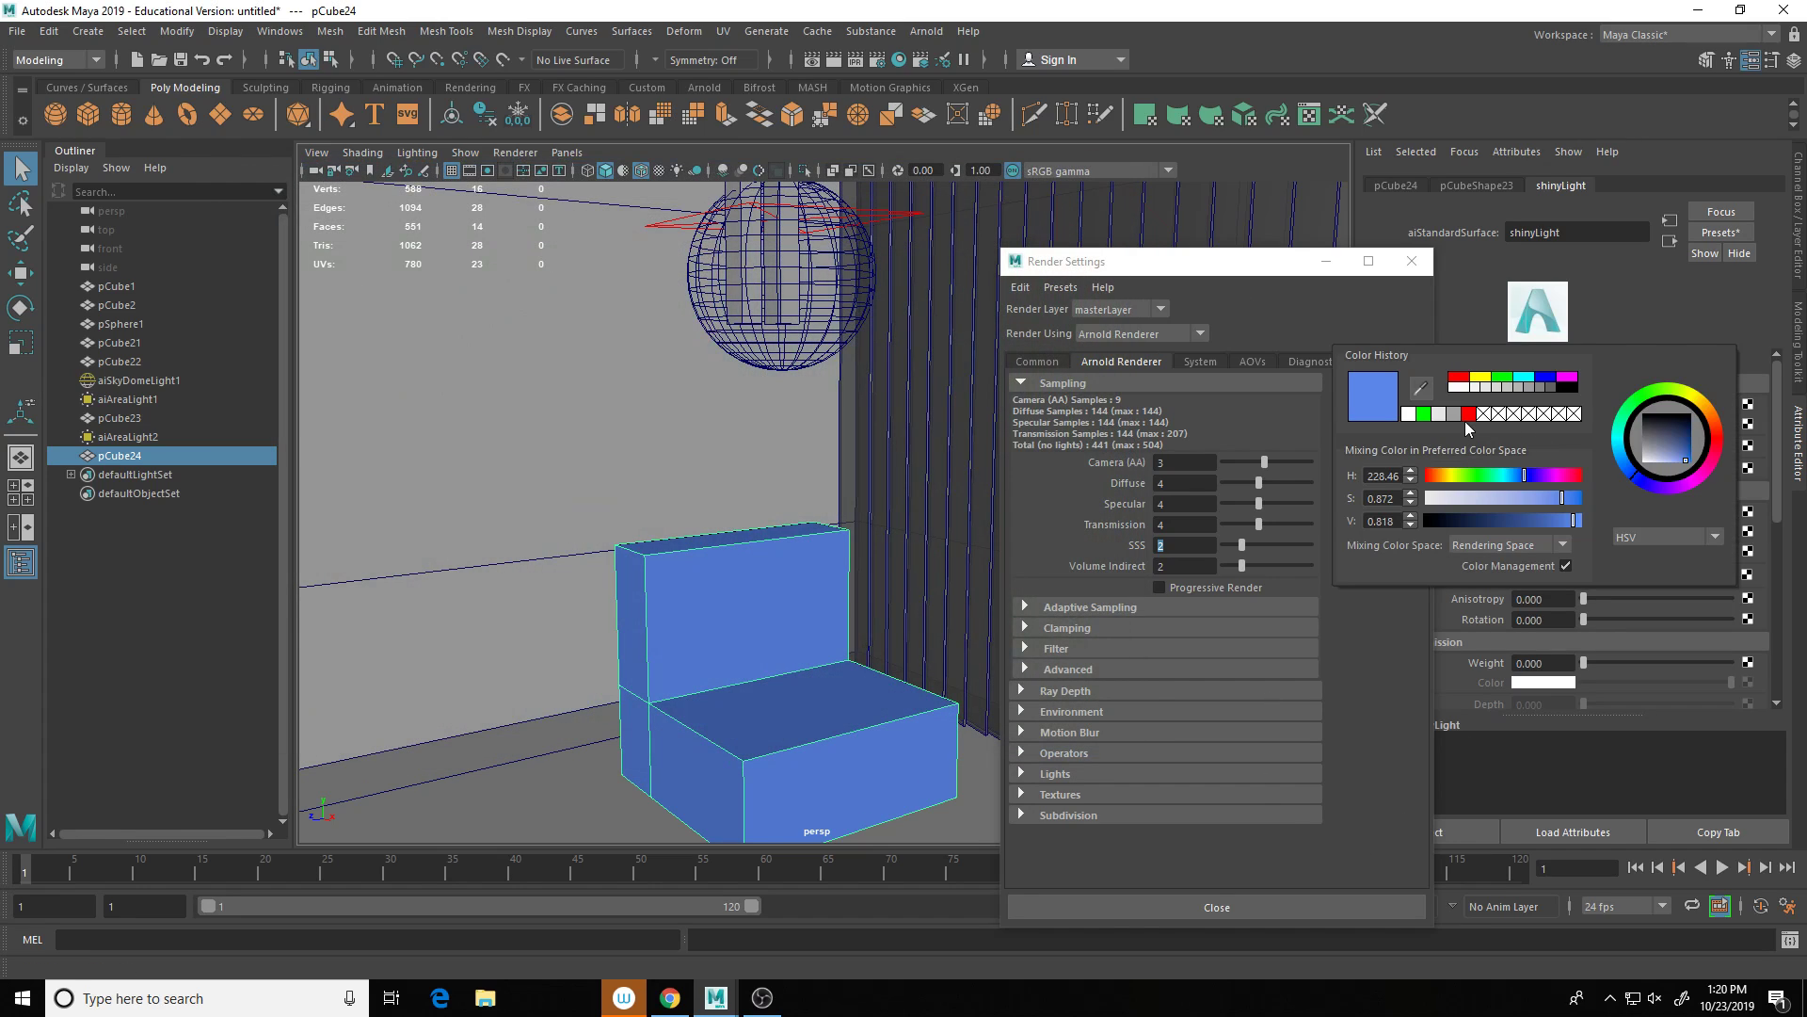
left_click(1552, 388)
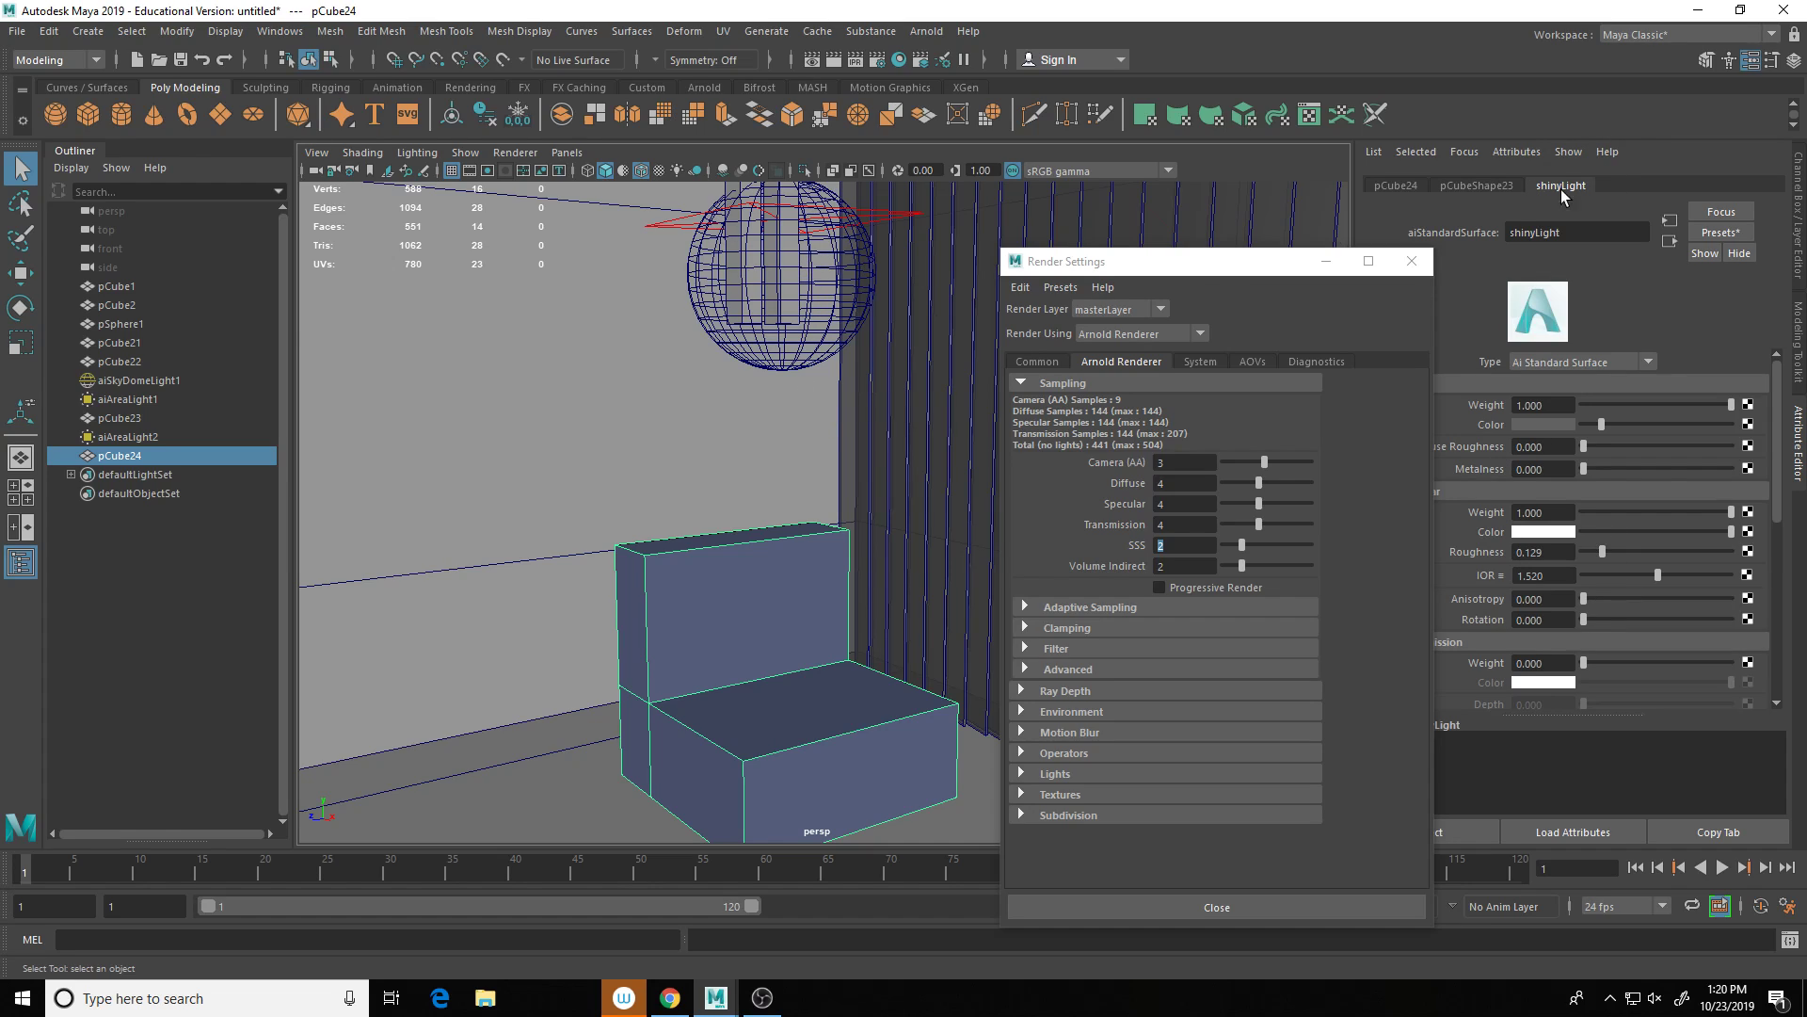
Step: Change aiAreaLight2's colour from green to white
left_click(127, 437)
left_click(1518, 382)
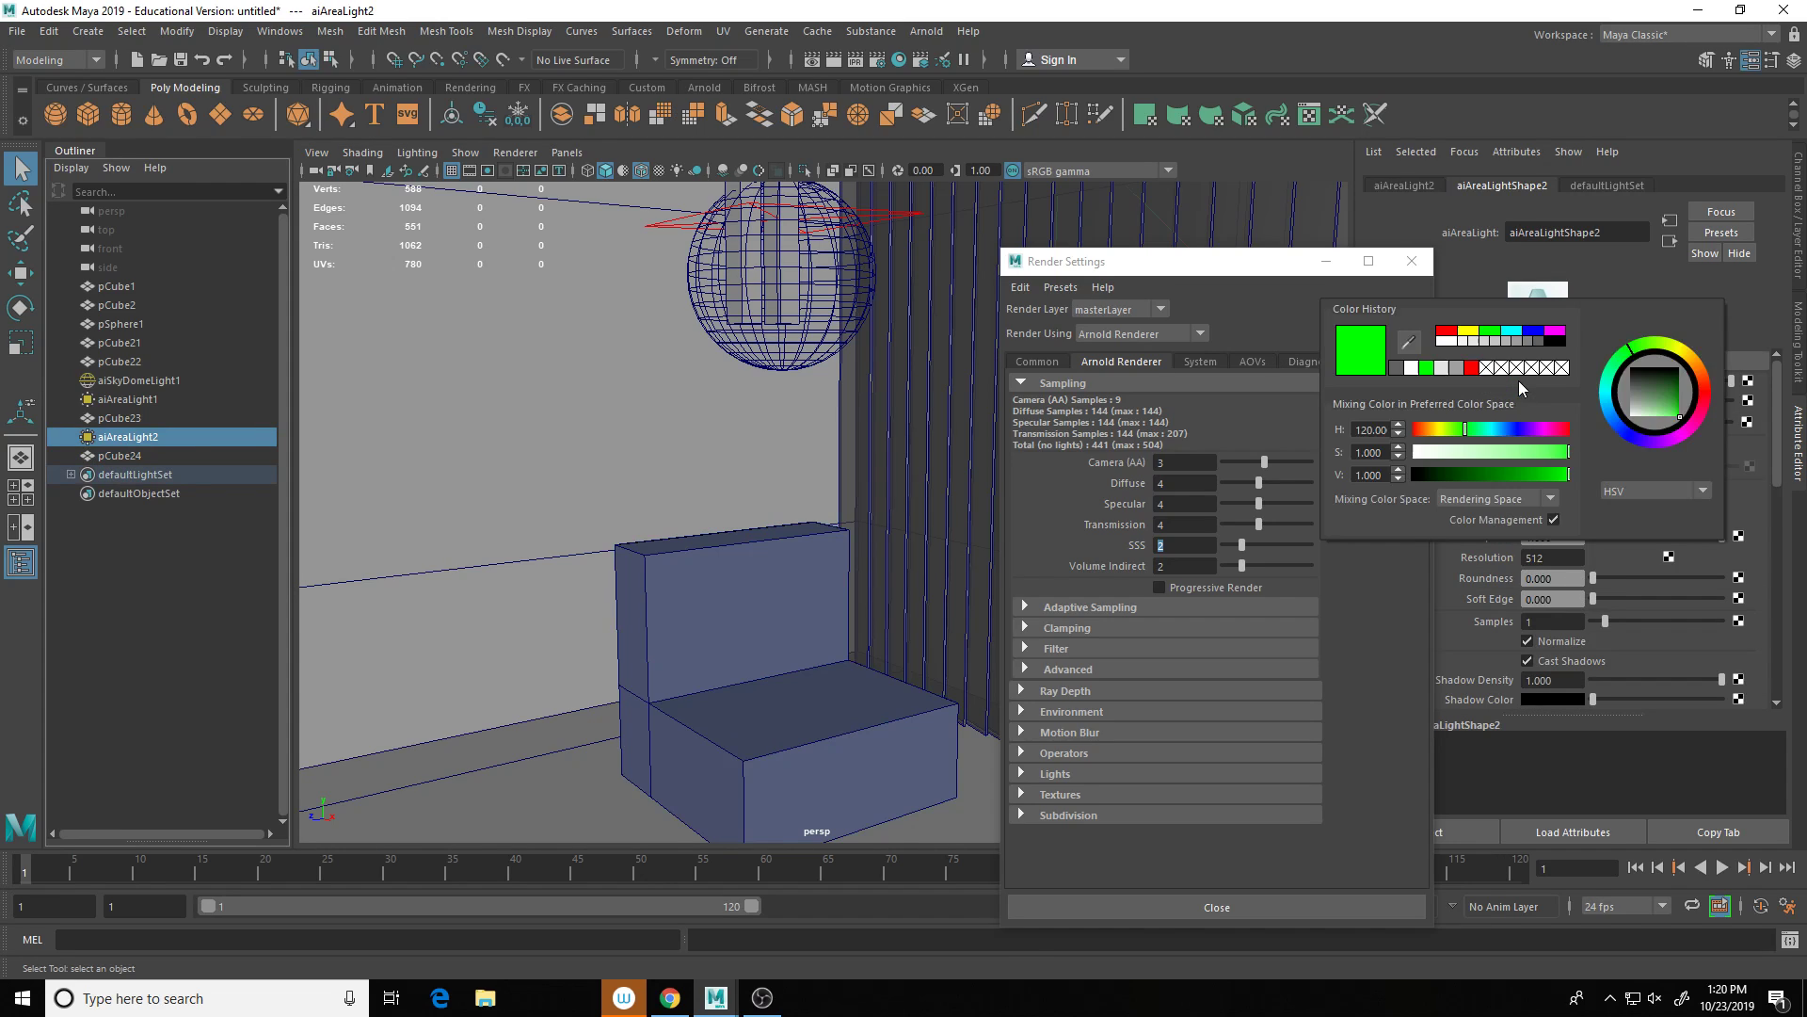
left_click(1449, 341)
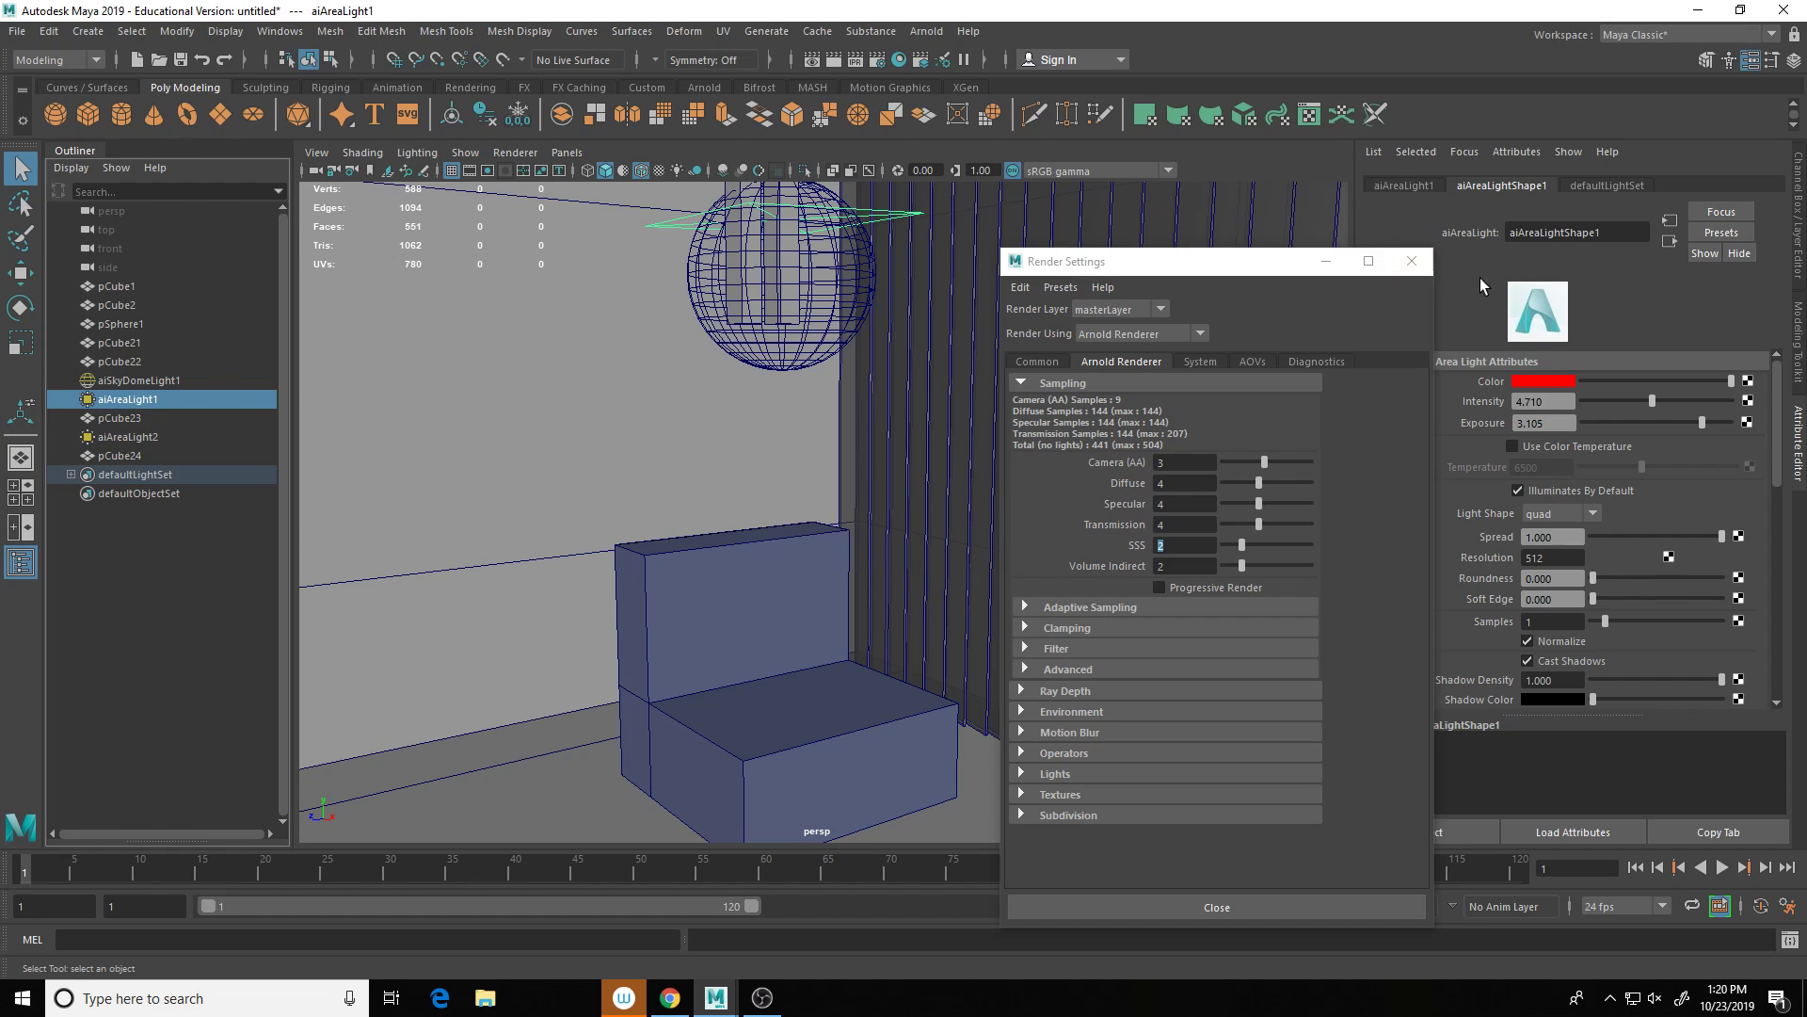
left_click(1529, 381)
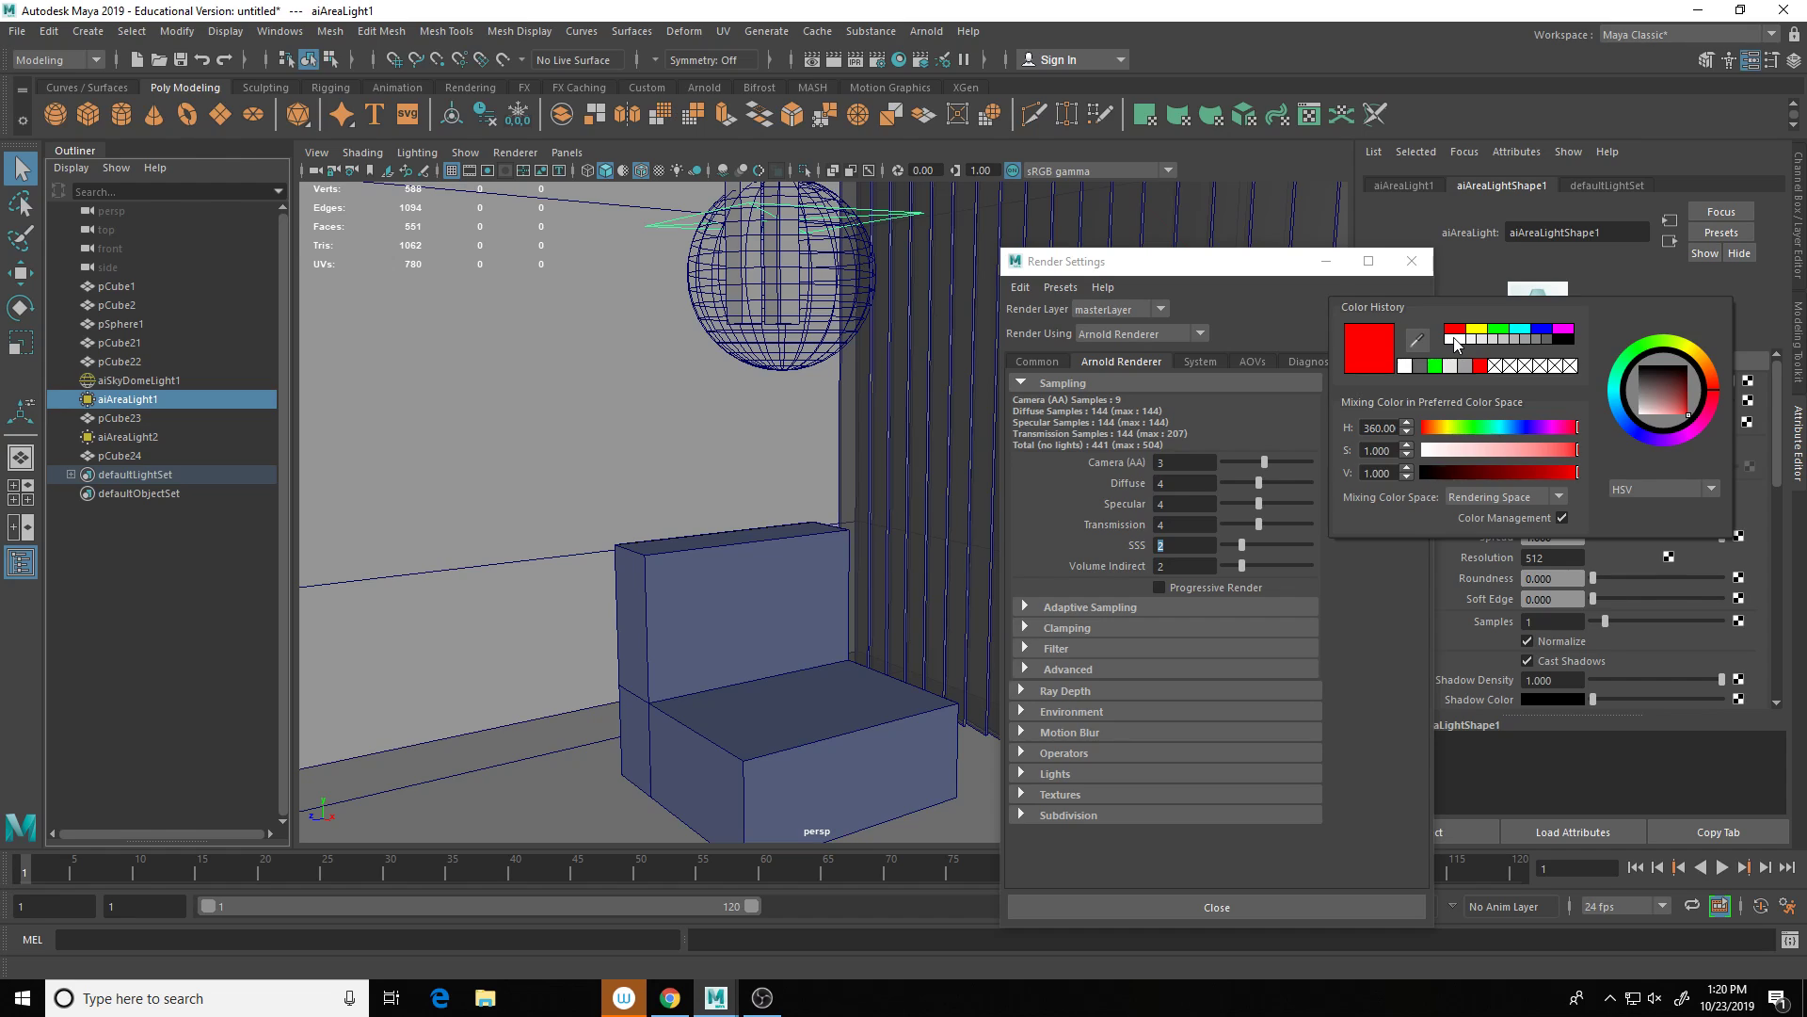
Step: Delete the sky dome light aiSkyDomeLight1
left_click(150, 379)
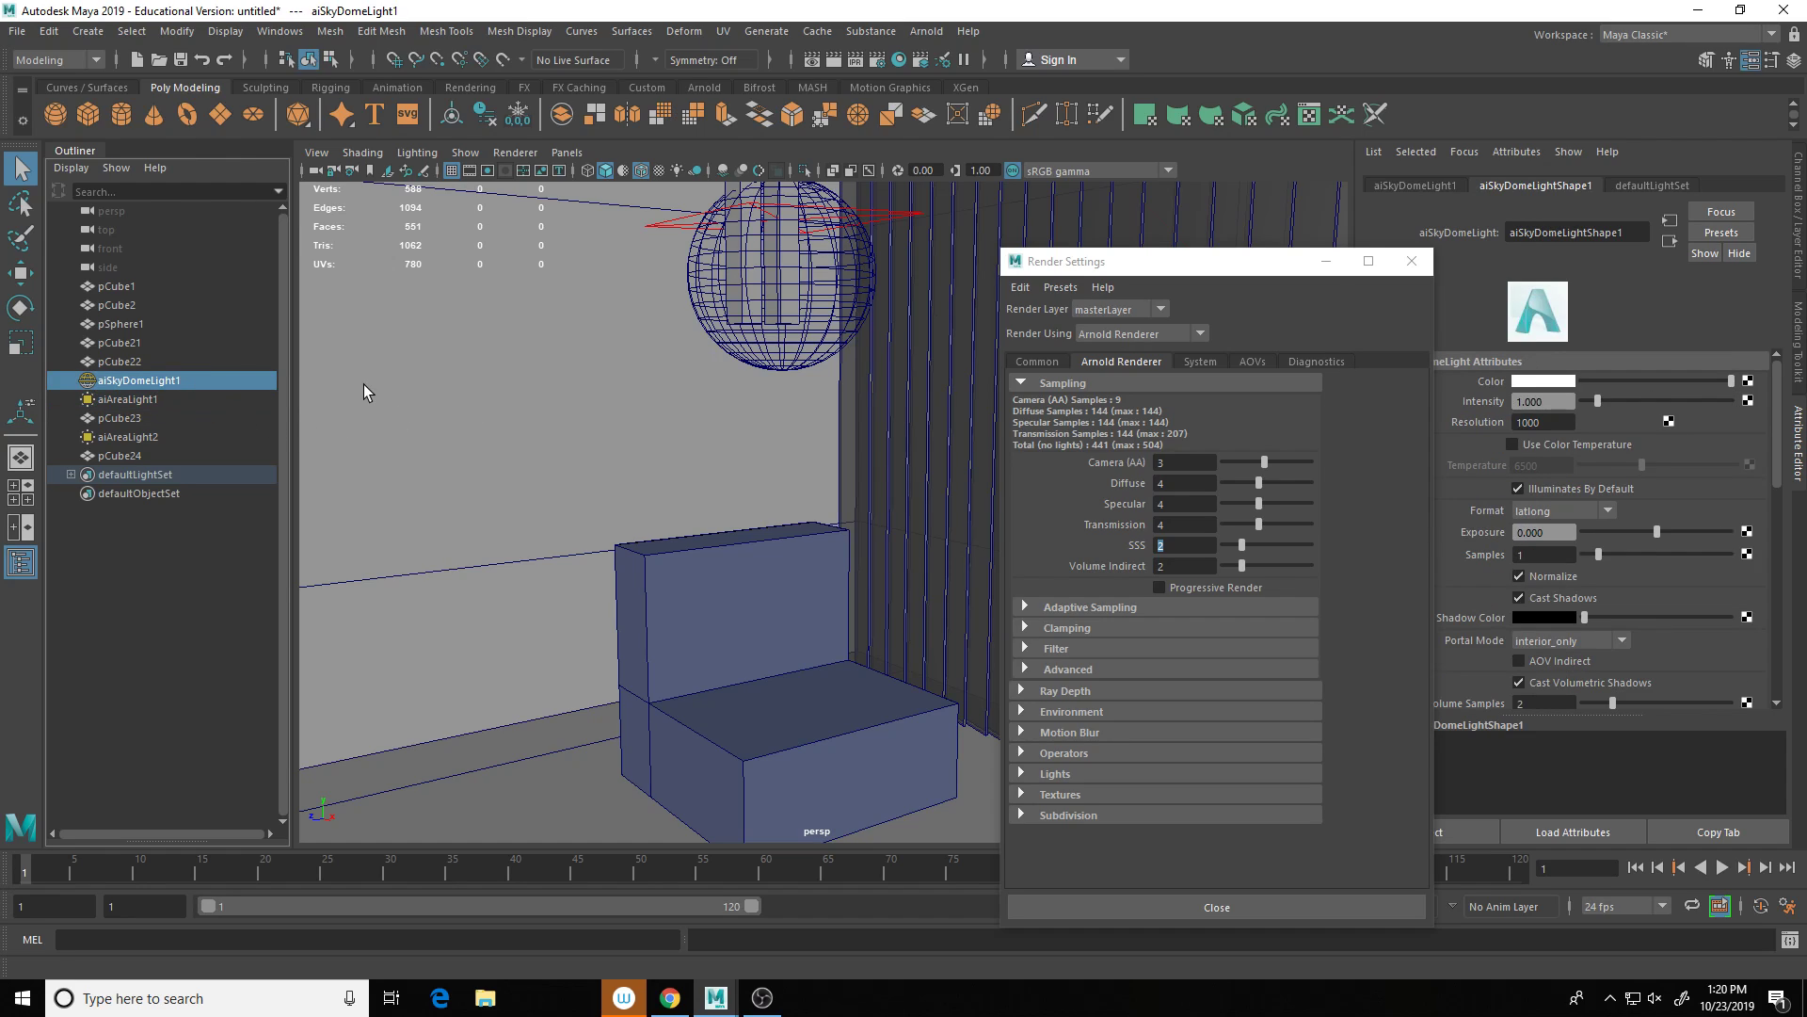
key("Delete")
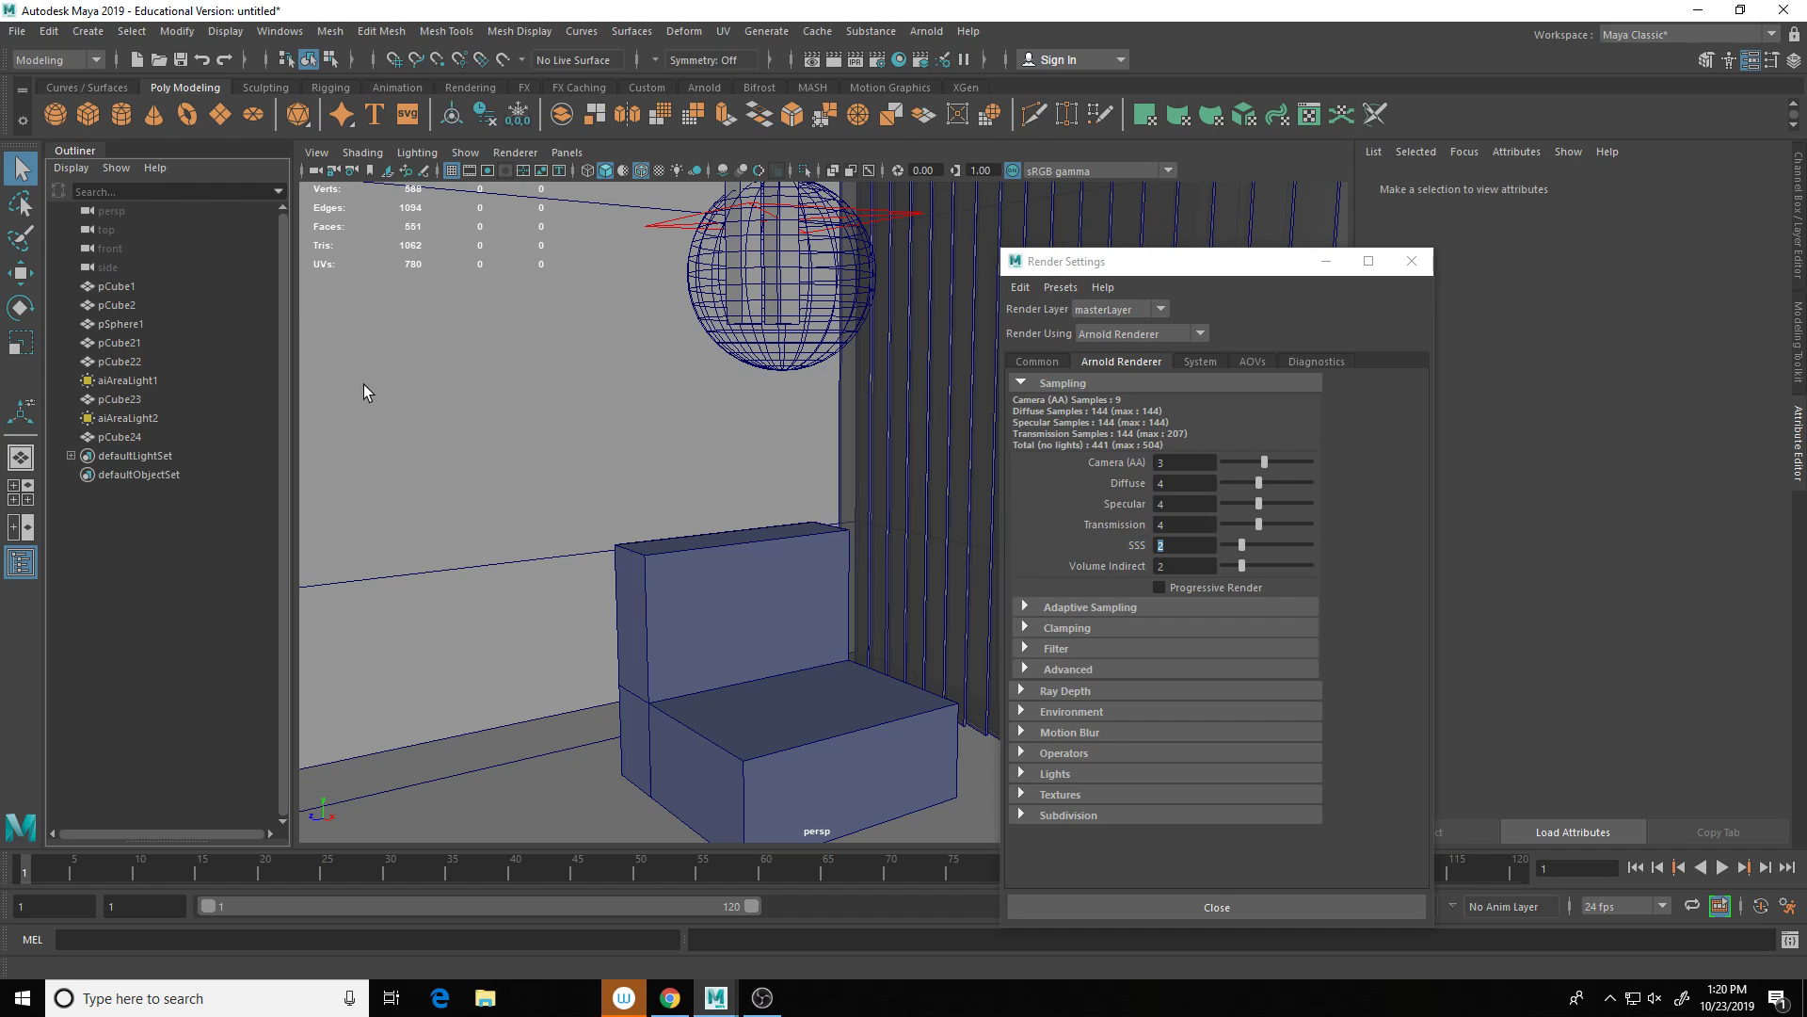
left_click(926, 31)
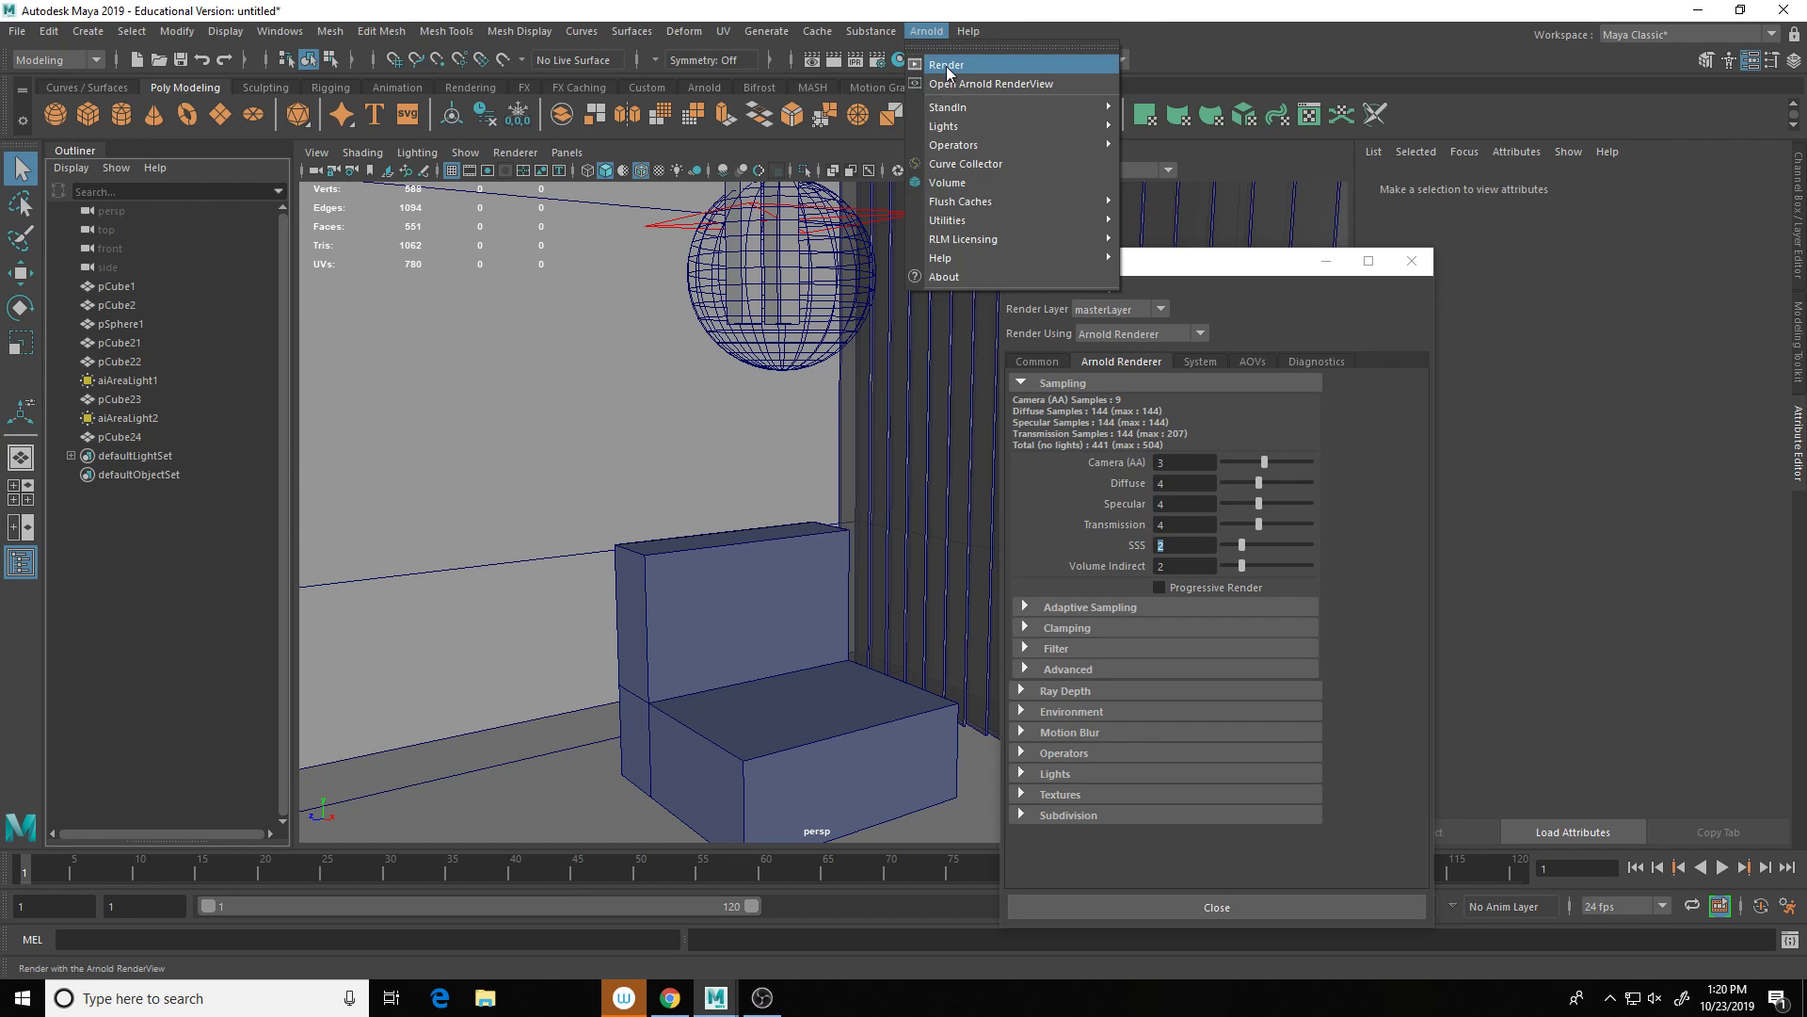
left_click(947, 65)
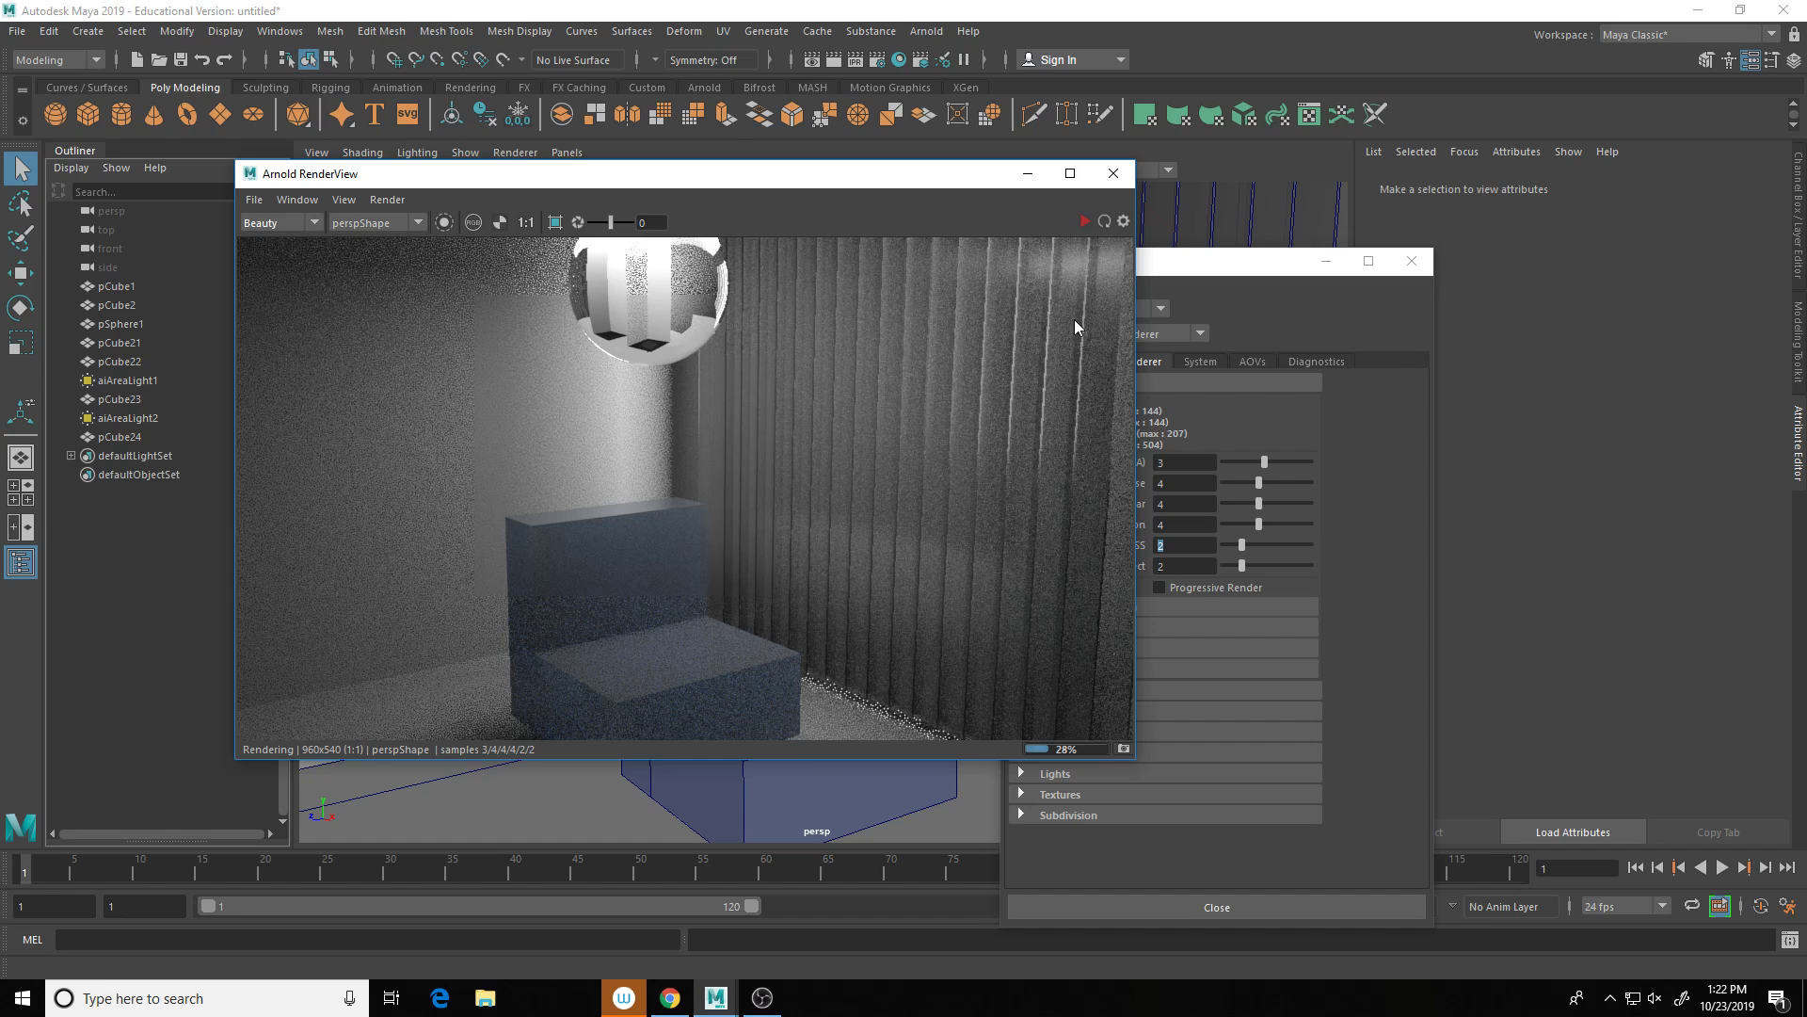
left_click(1114, 173)
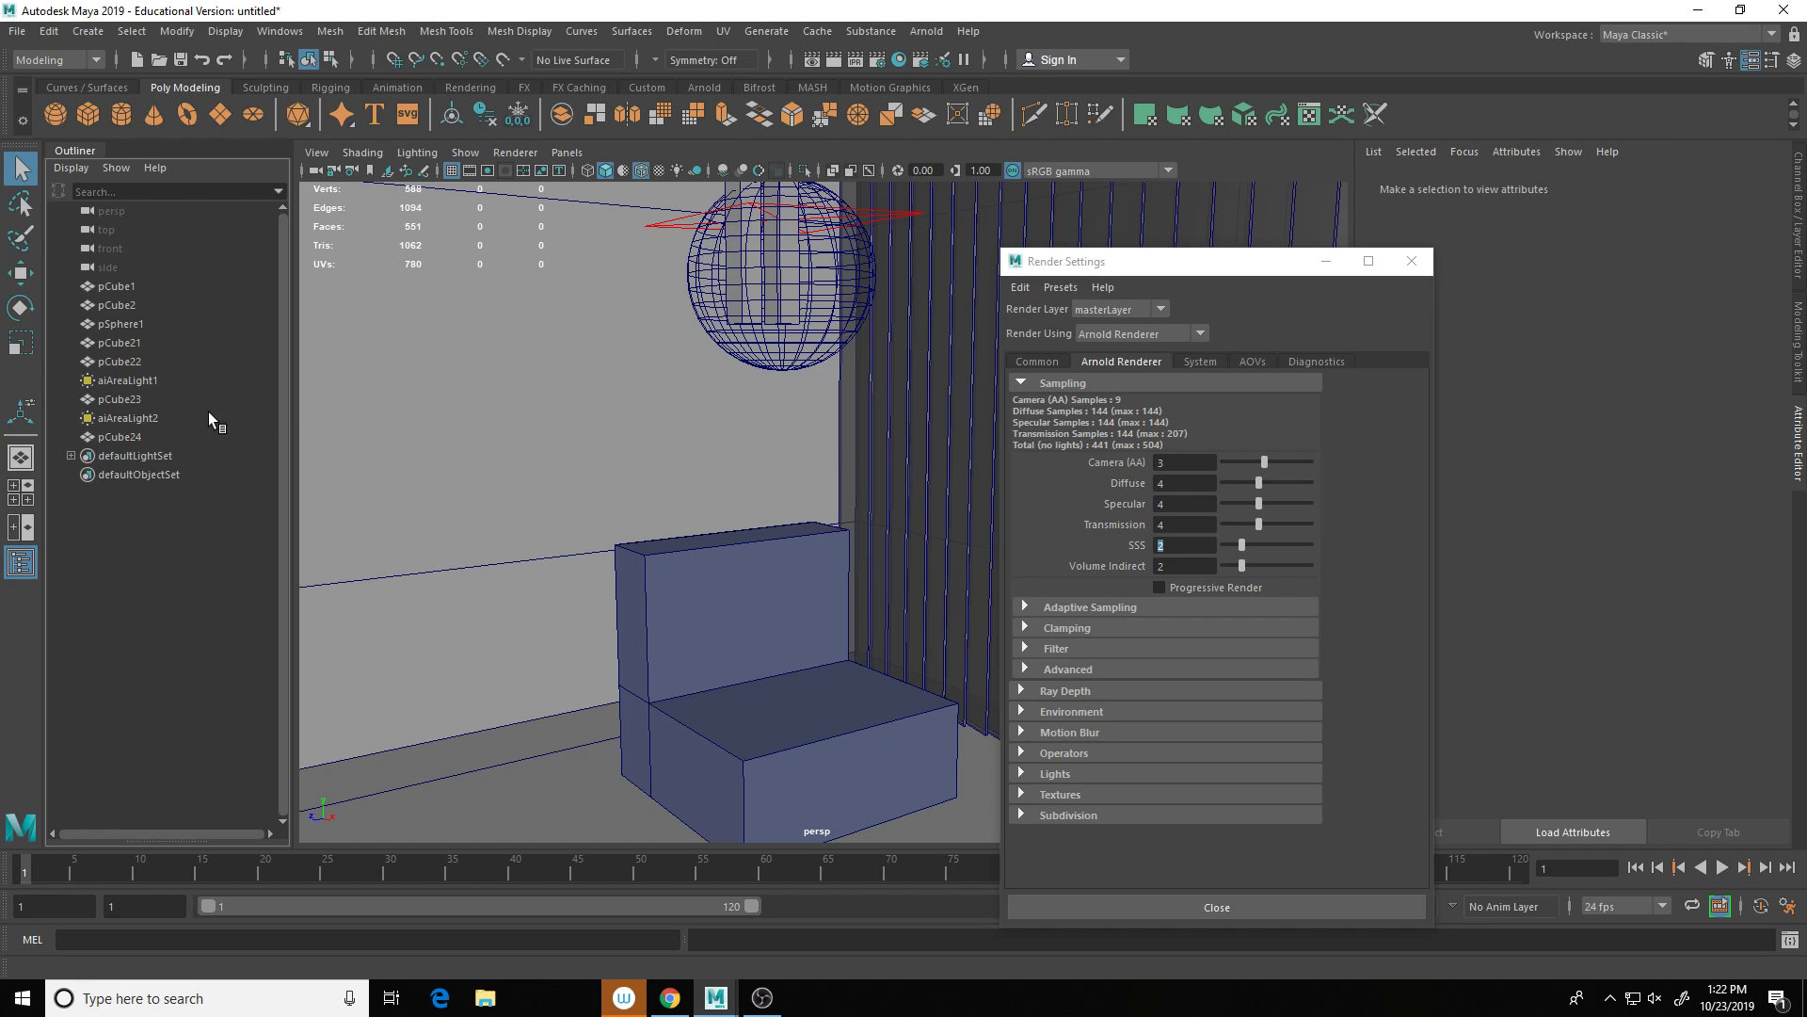
Step: Raise aiAreaLight2's intensity to about 1.935 and test-render the scene in Arnold
left_click(151, 417)
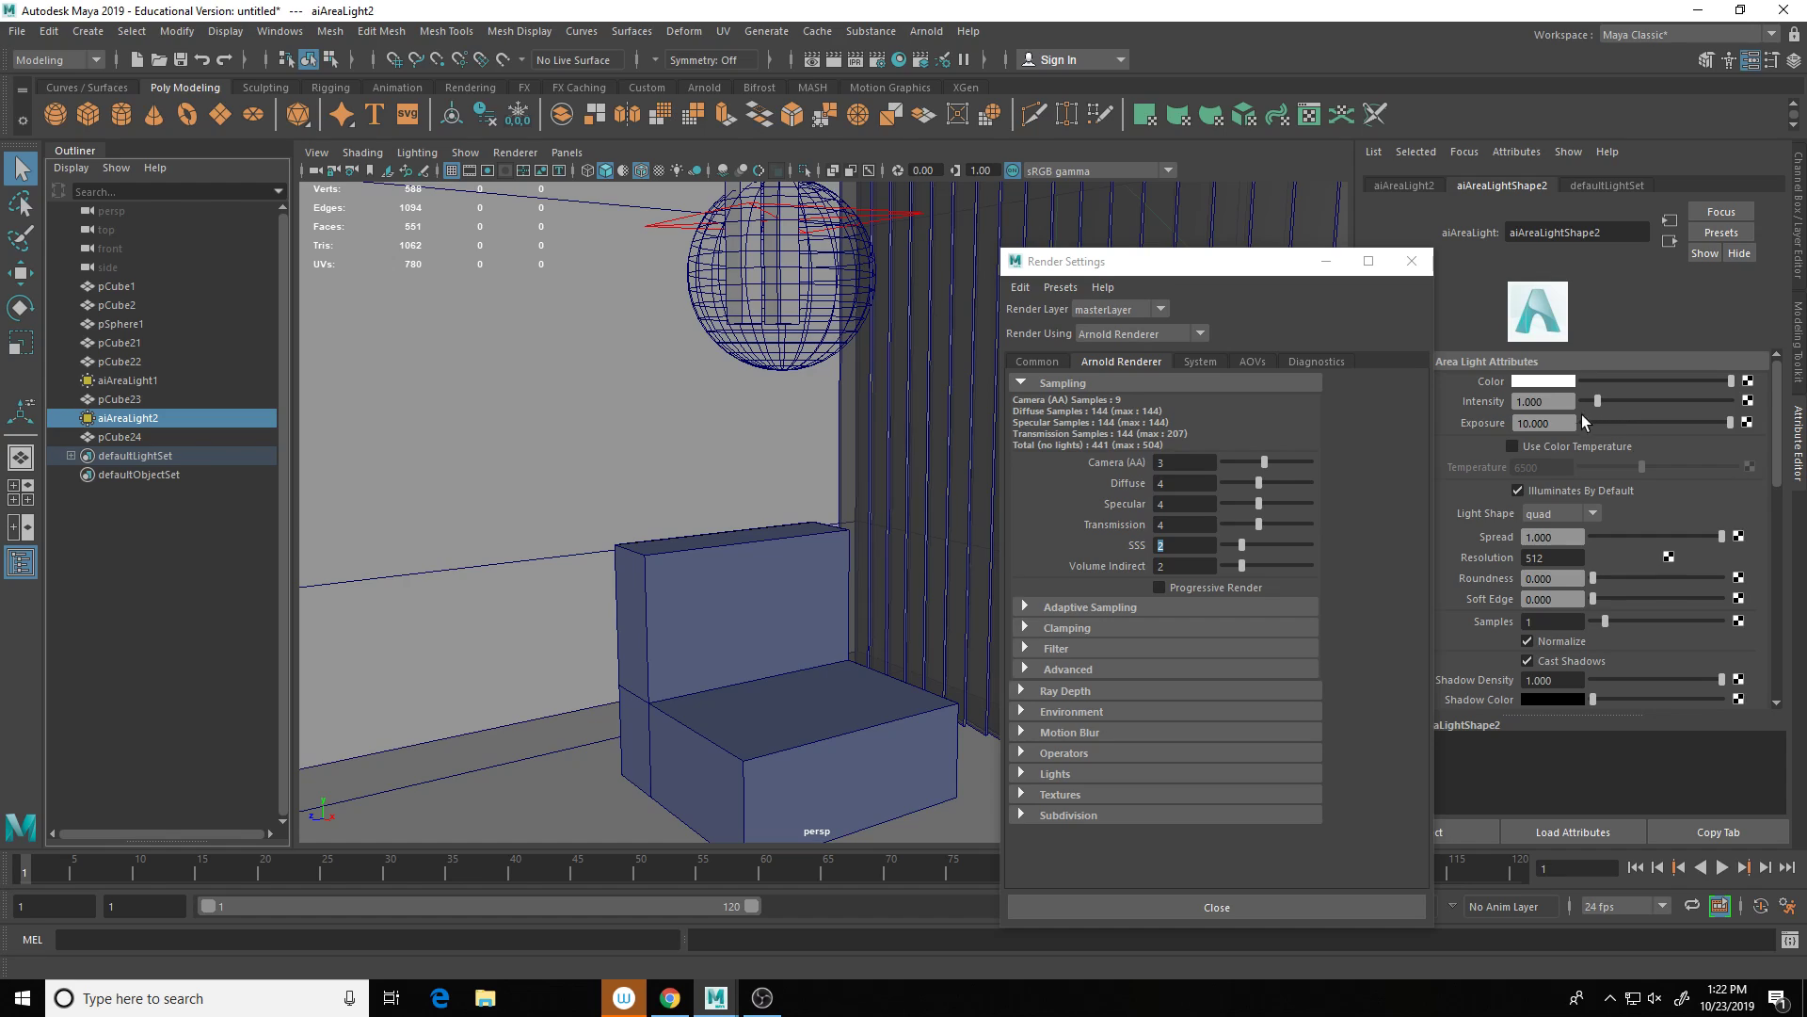
left_click_drag(1598, 401, 1614, 401)
left_click(925, 31)
left_click(946, 65)
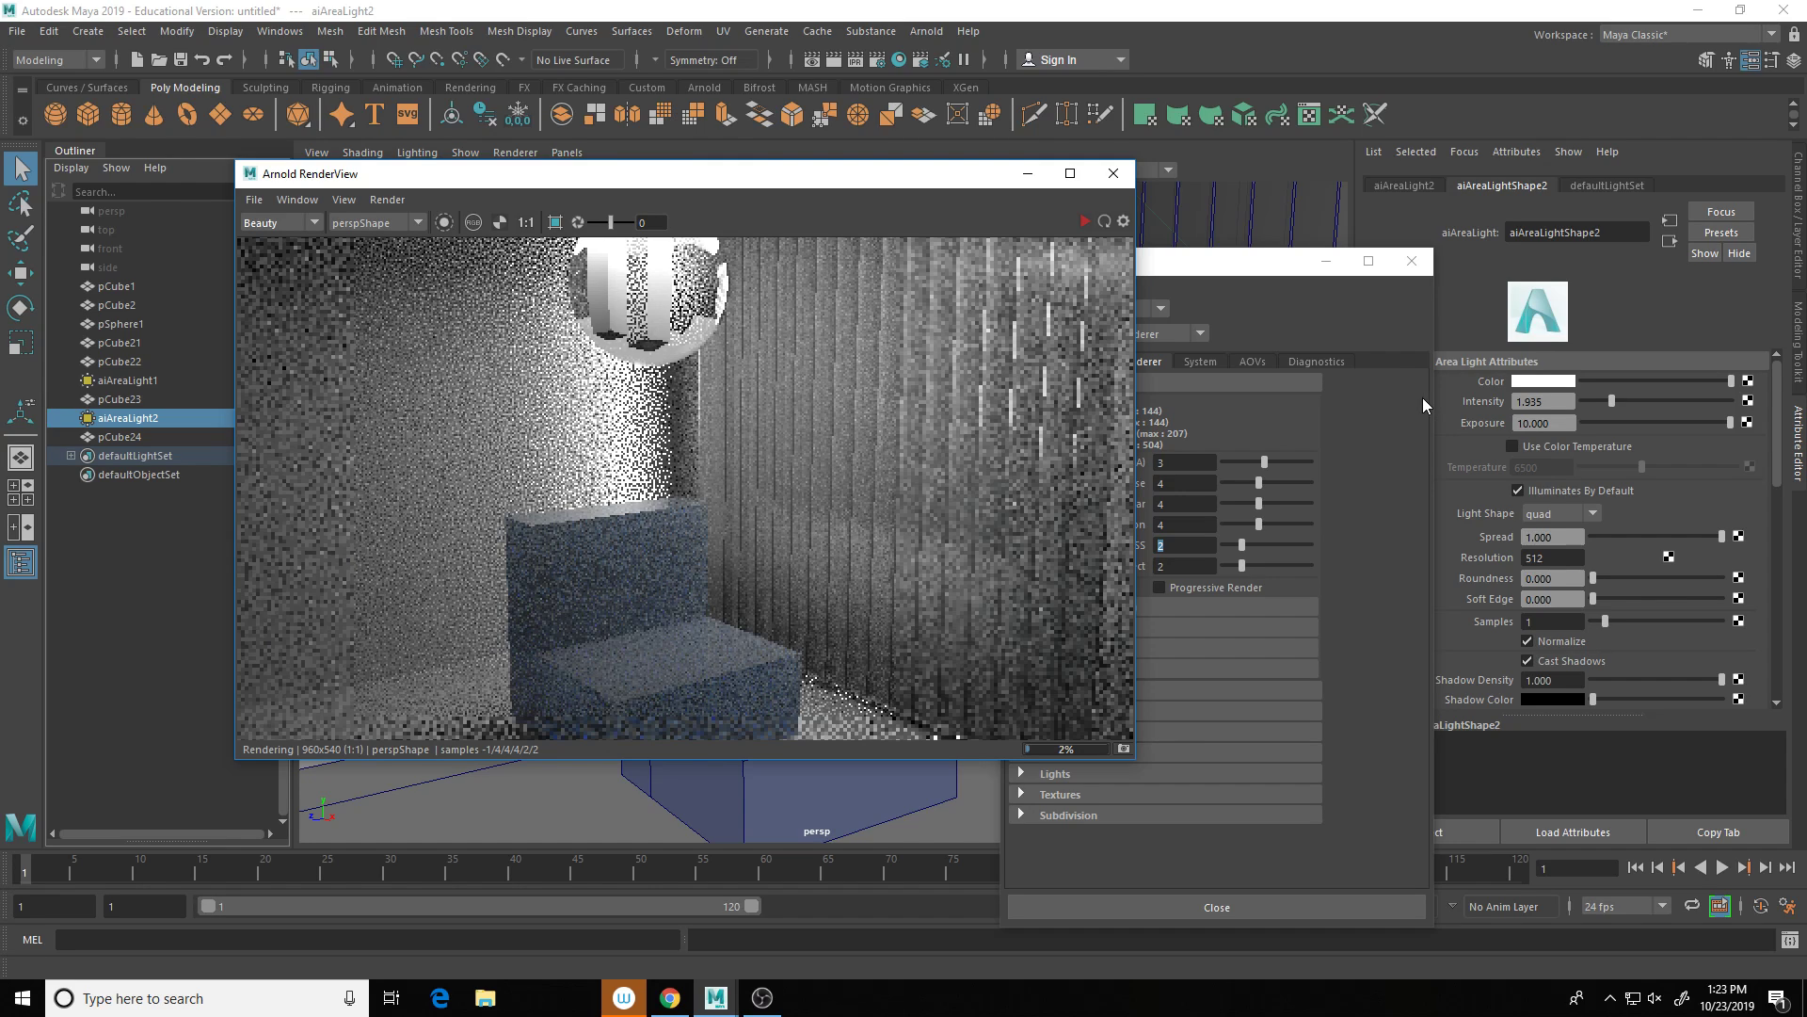
left_click(1114, 173)
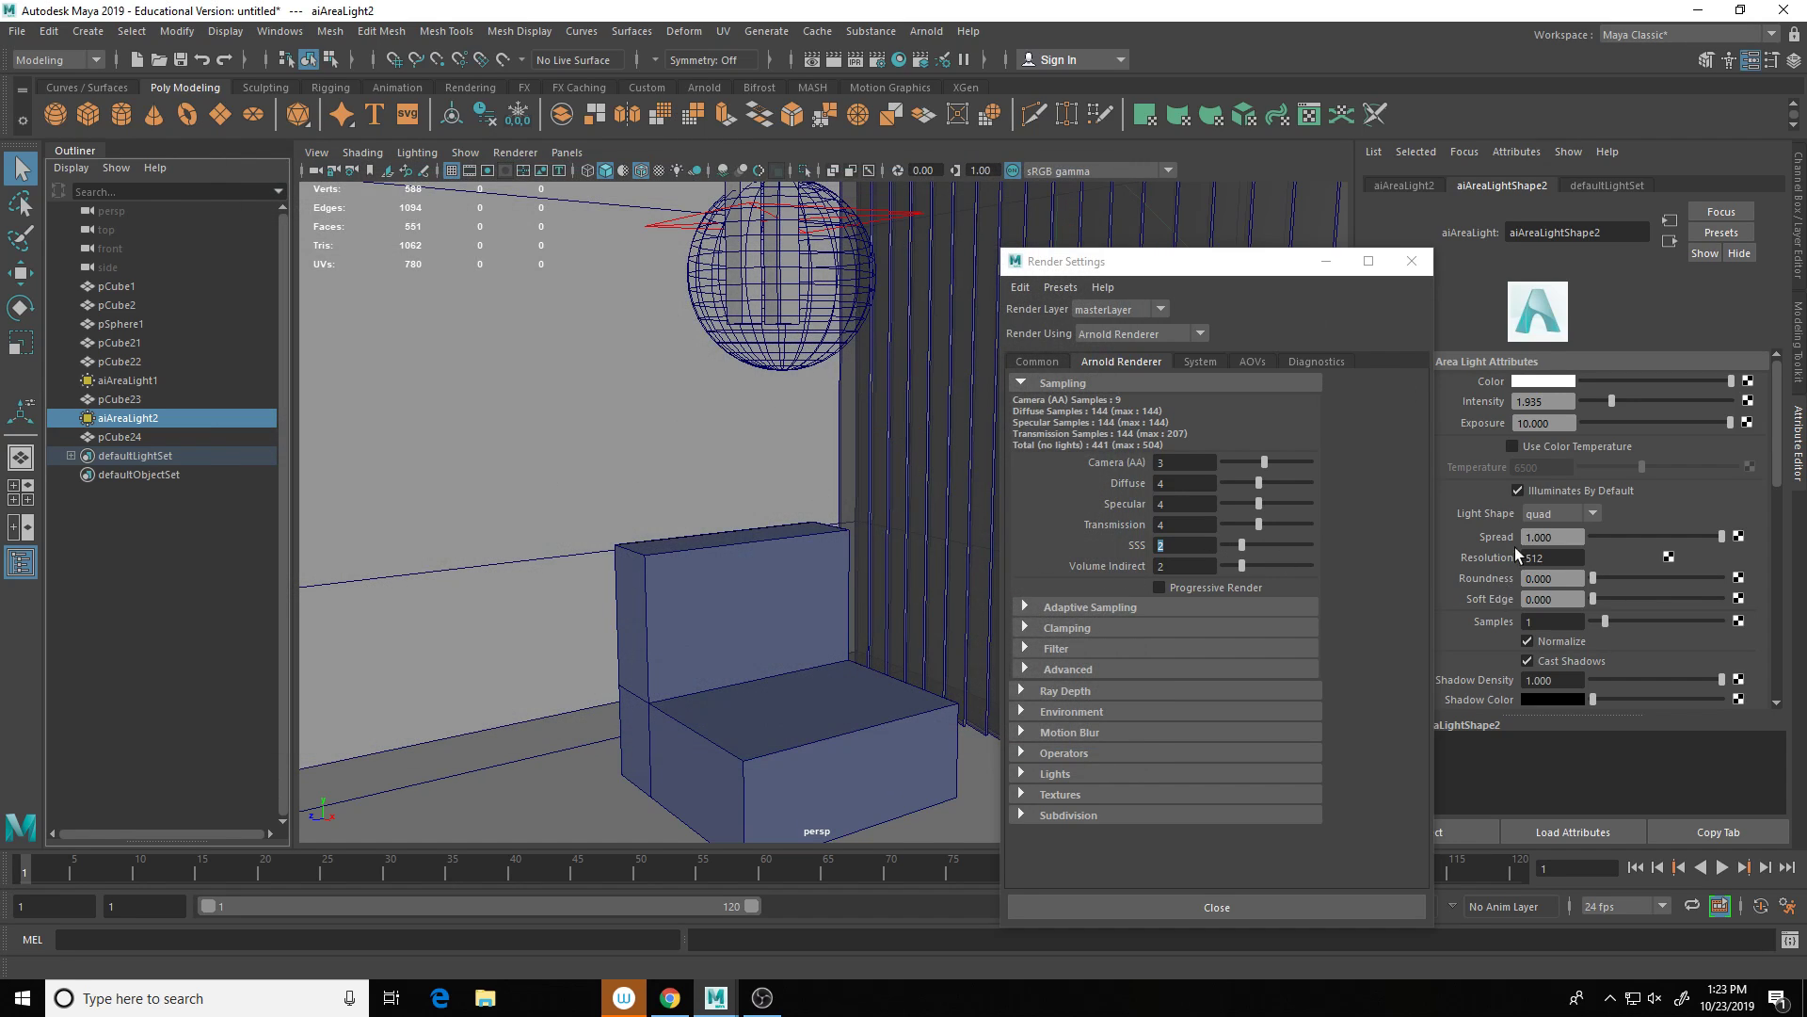
Step: Set the pCube23 blinds material to transmission weight 0.955 and specular weight 0.677
left_click(911, 274)
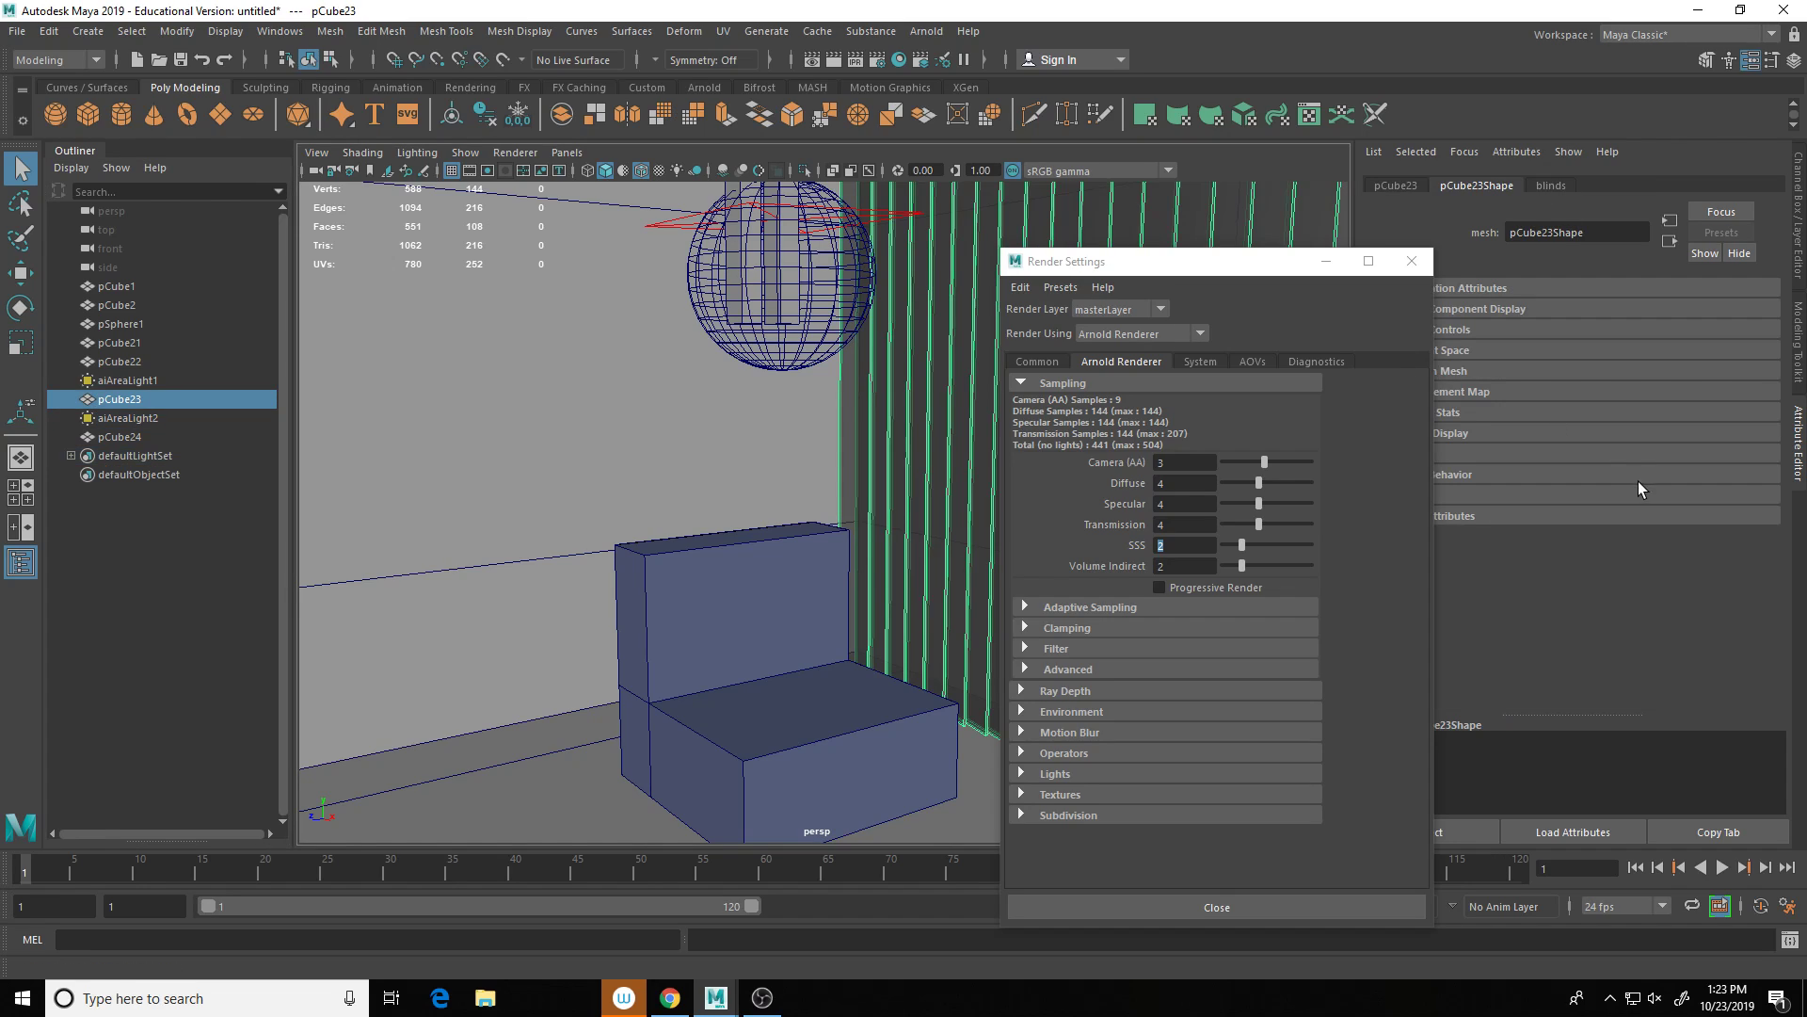
left_click(1555, 186)
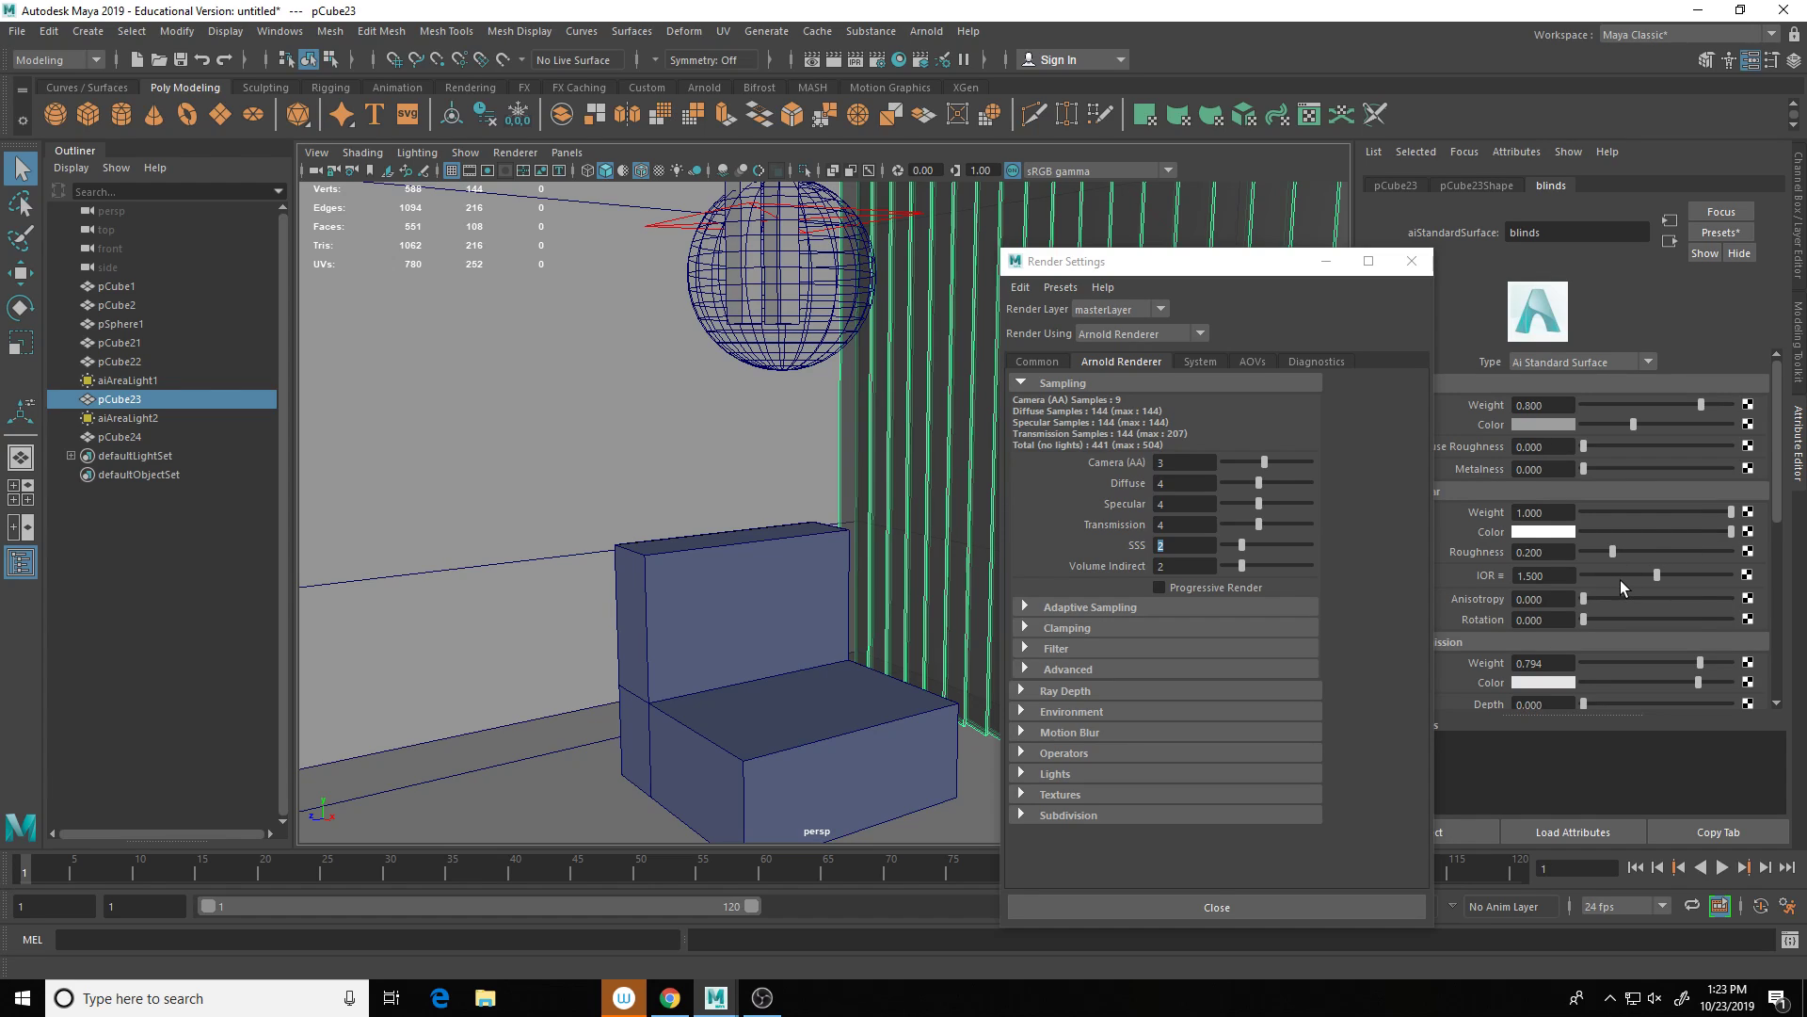
scroll(1620, 580, "down", 2)
left_click_drag(1700, 606, 1719, 605)
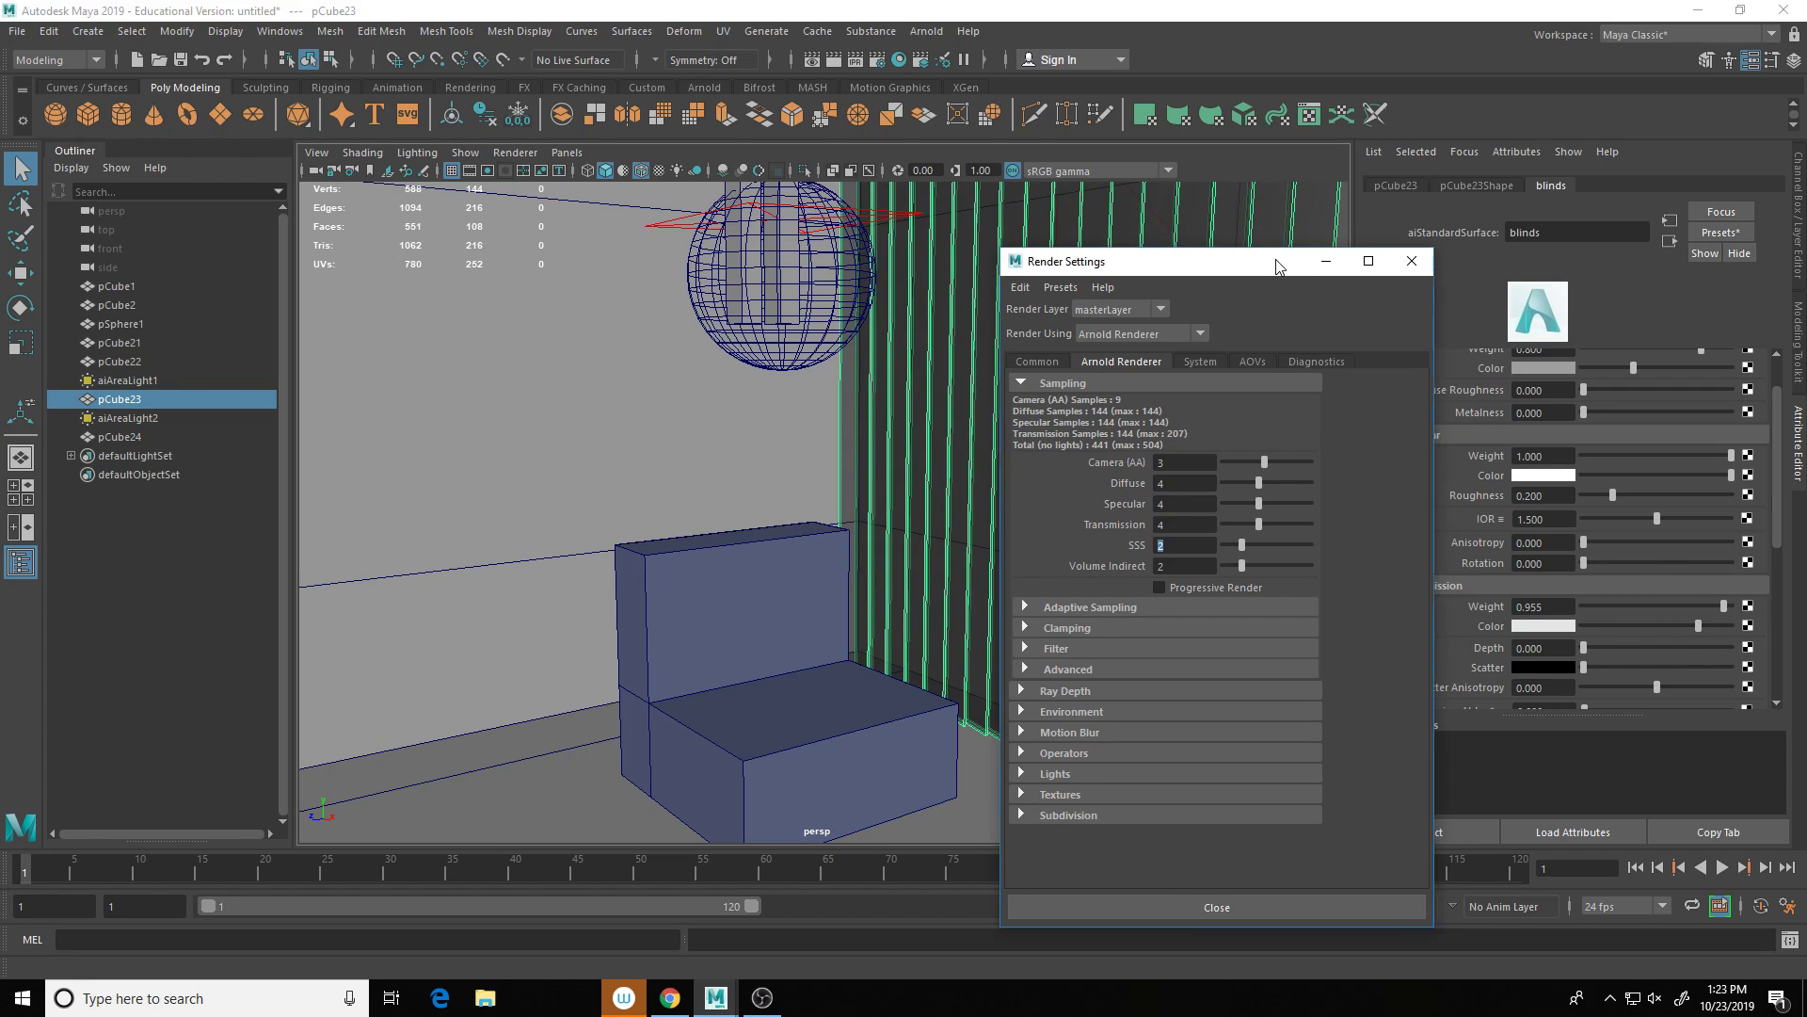
left_click_drag(1279, 262, 1205, 278)
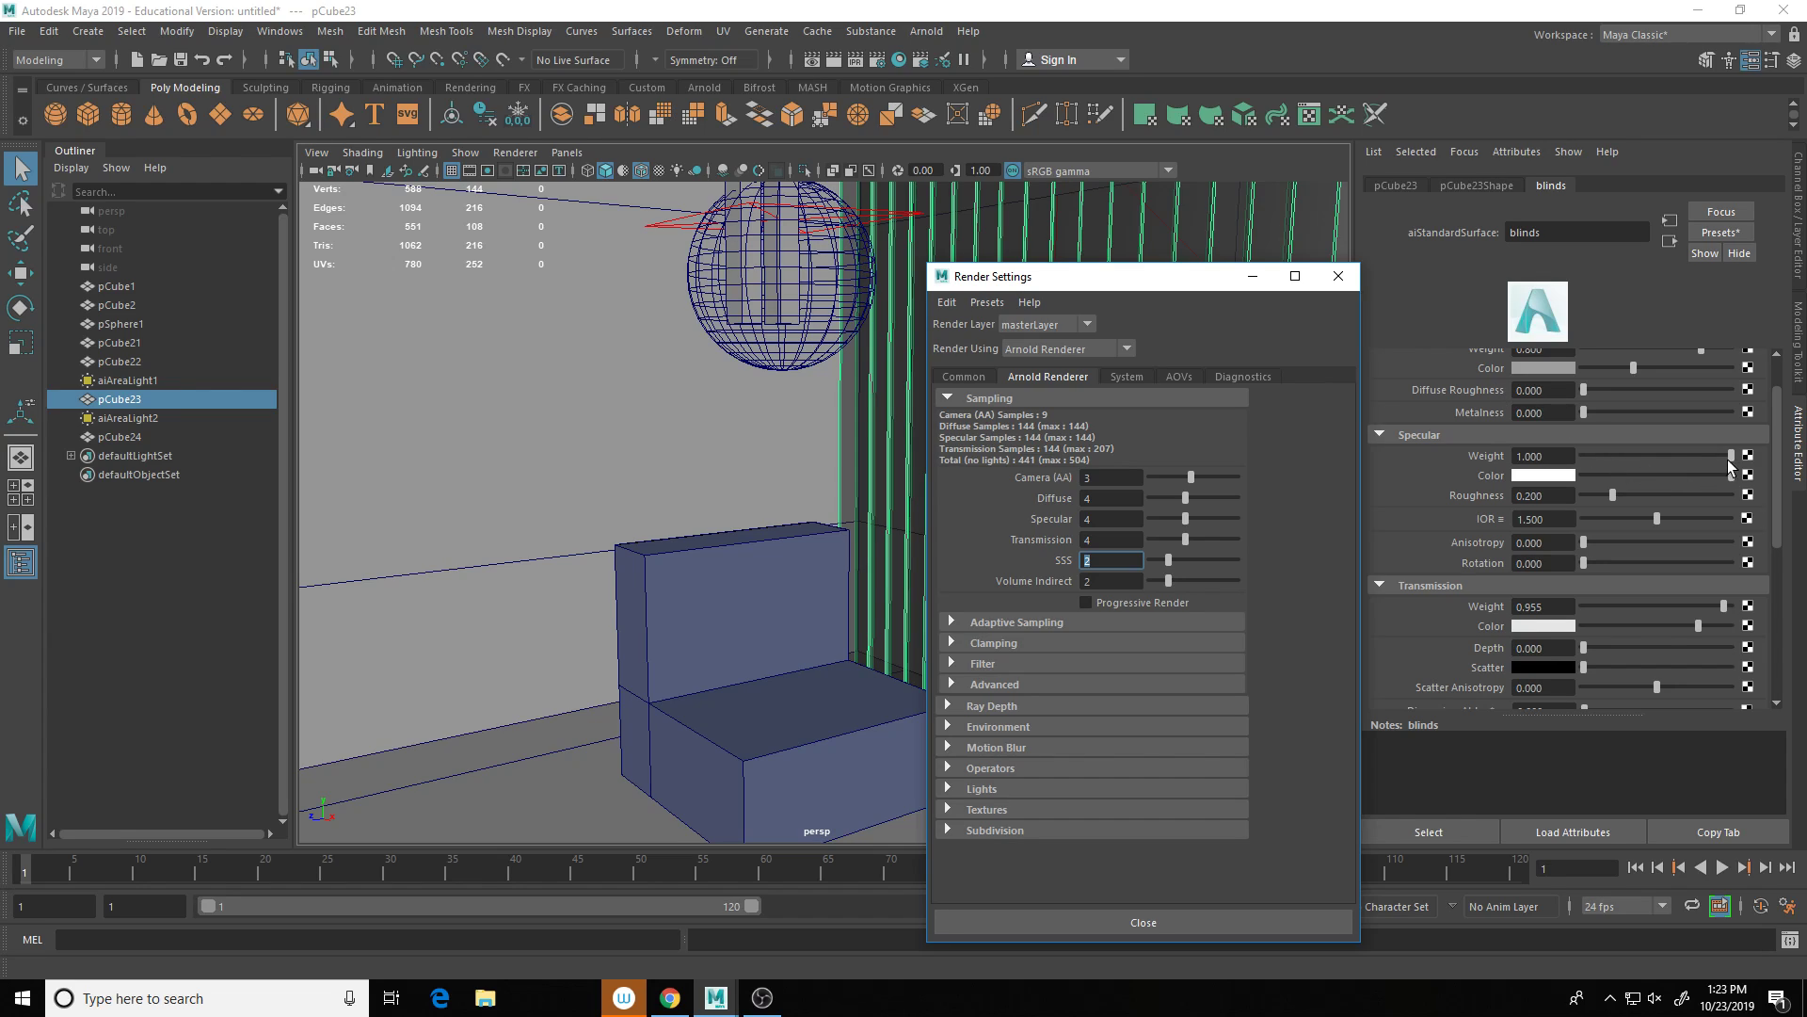
left_click_drag(1730, 457, 1684, 458)
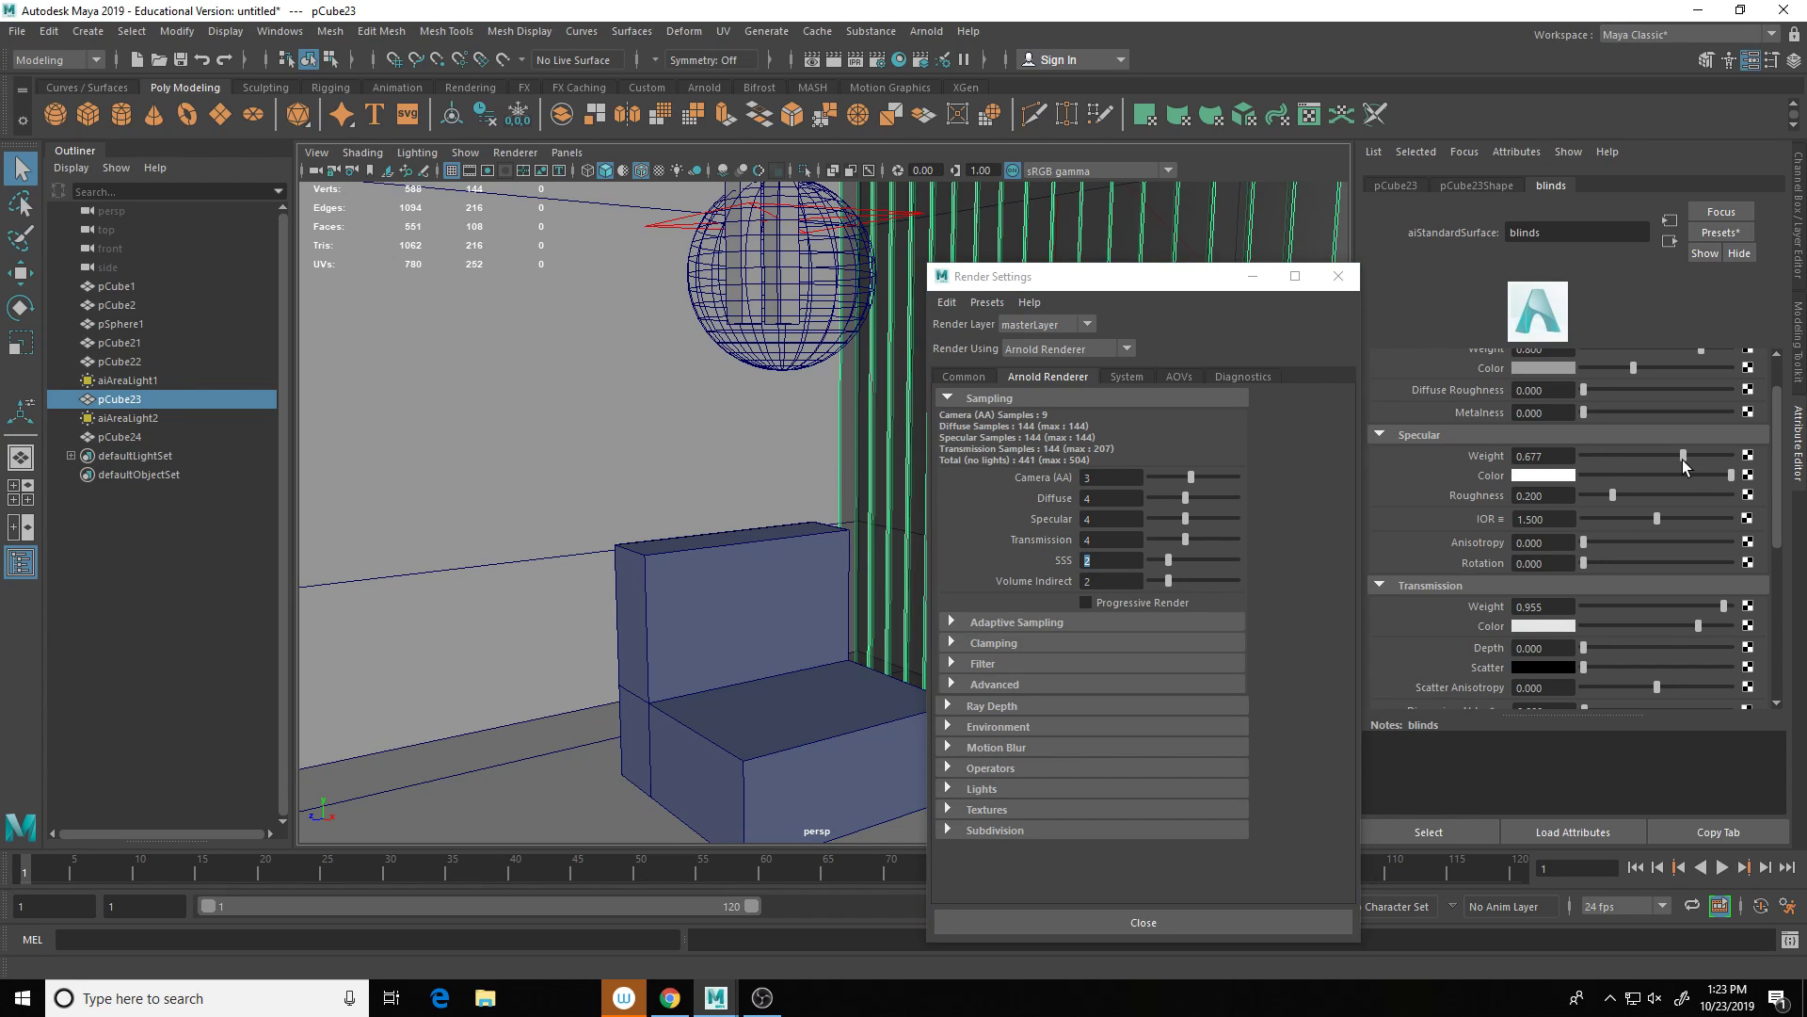
scroll(1693, 520, "down", 3)
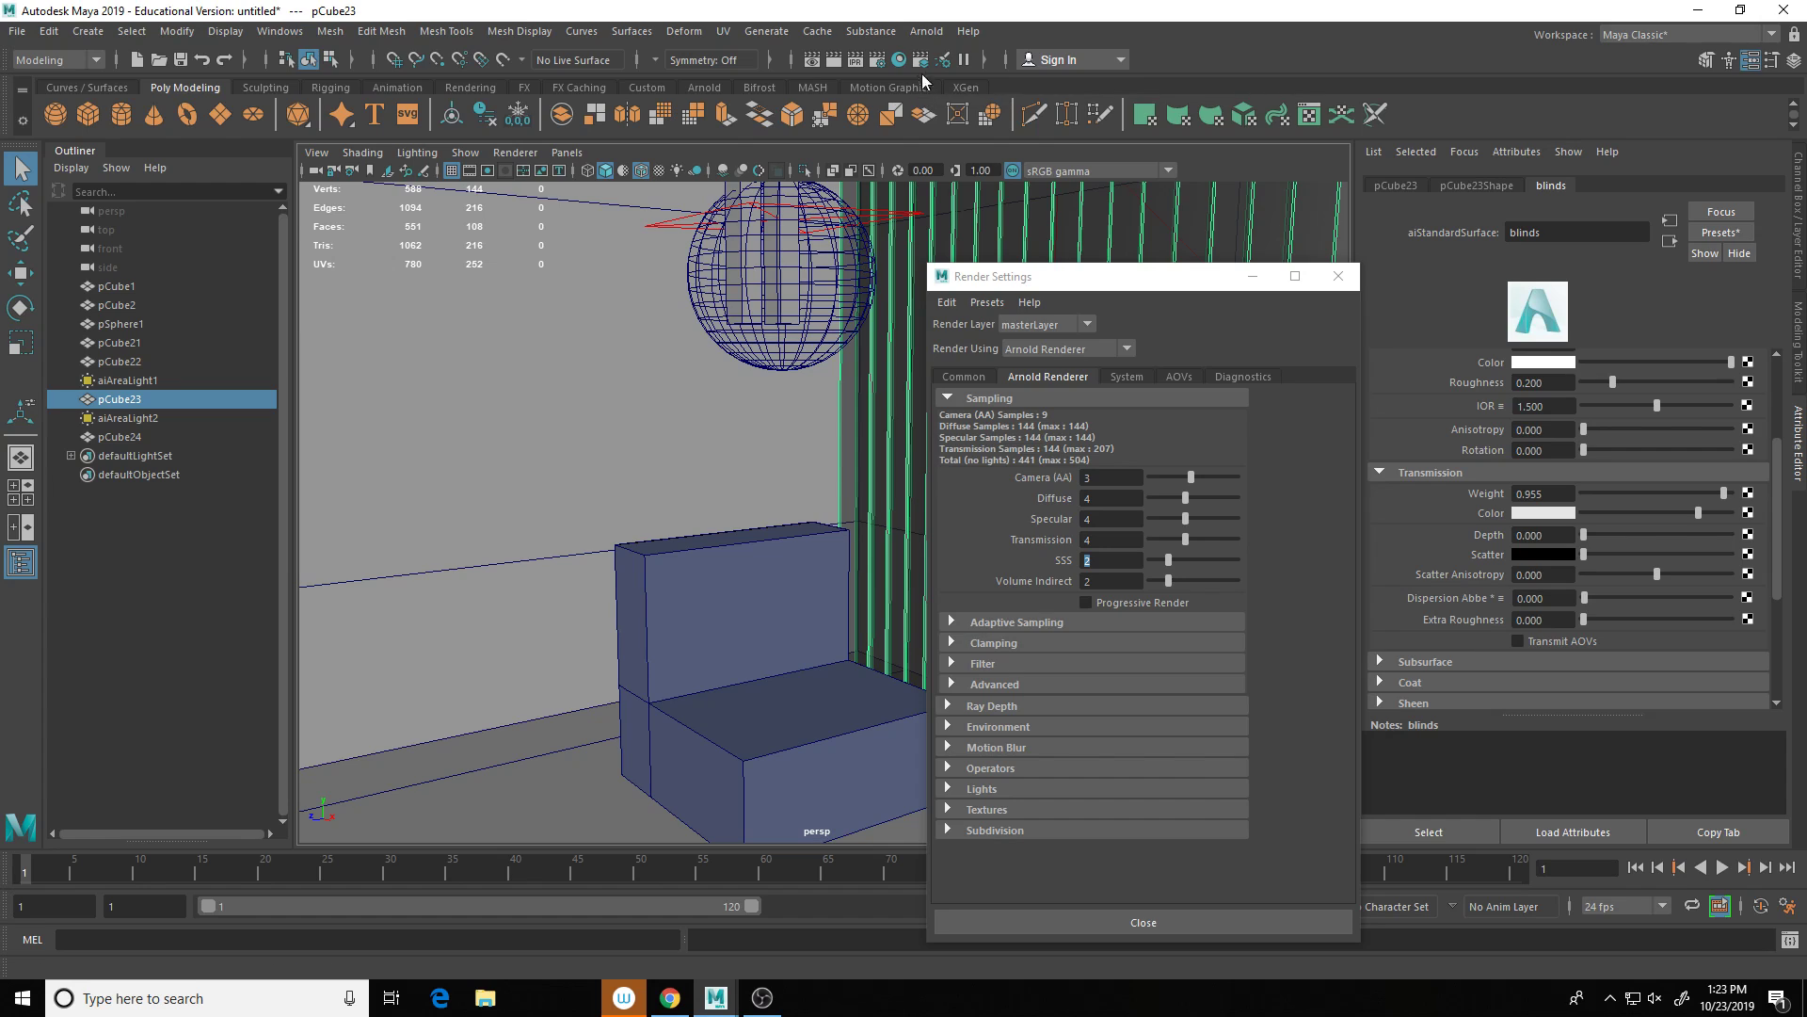
Step: Test-render the scene in Arnold with the adjusted blinds, then close the preview
left_click(927, 31)
left_click(941, 65)
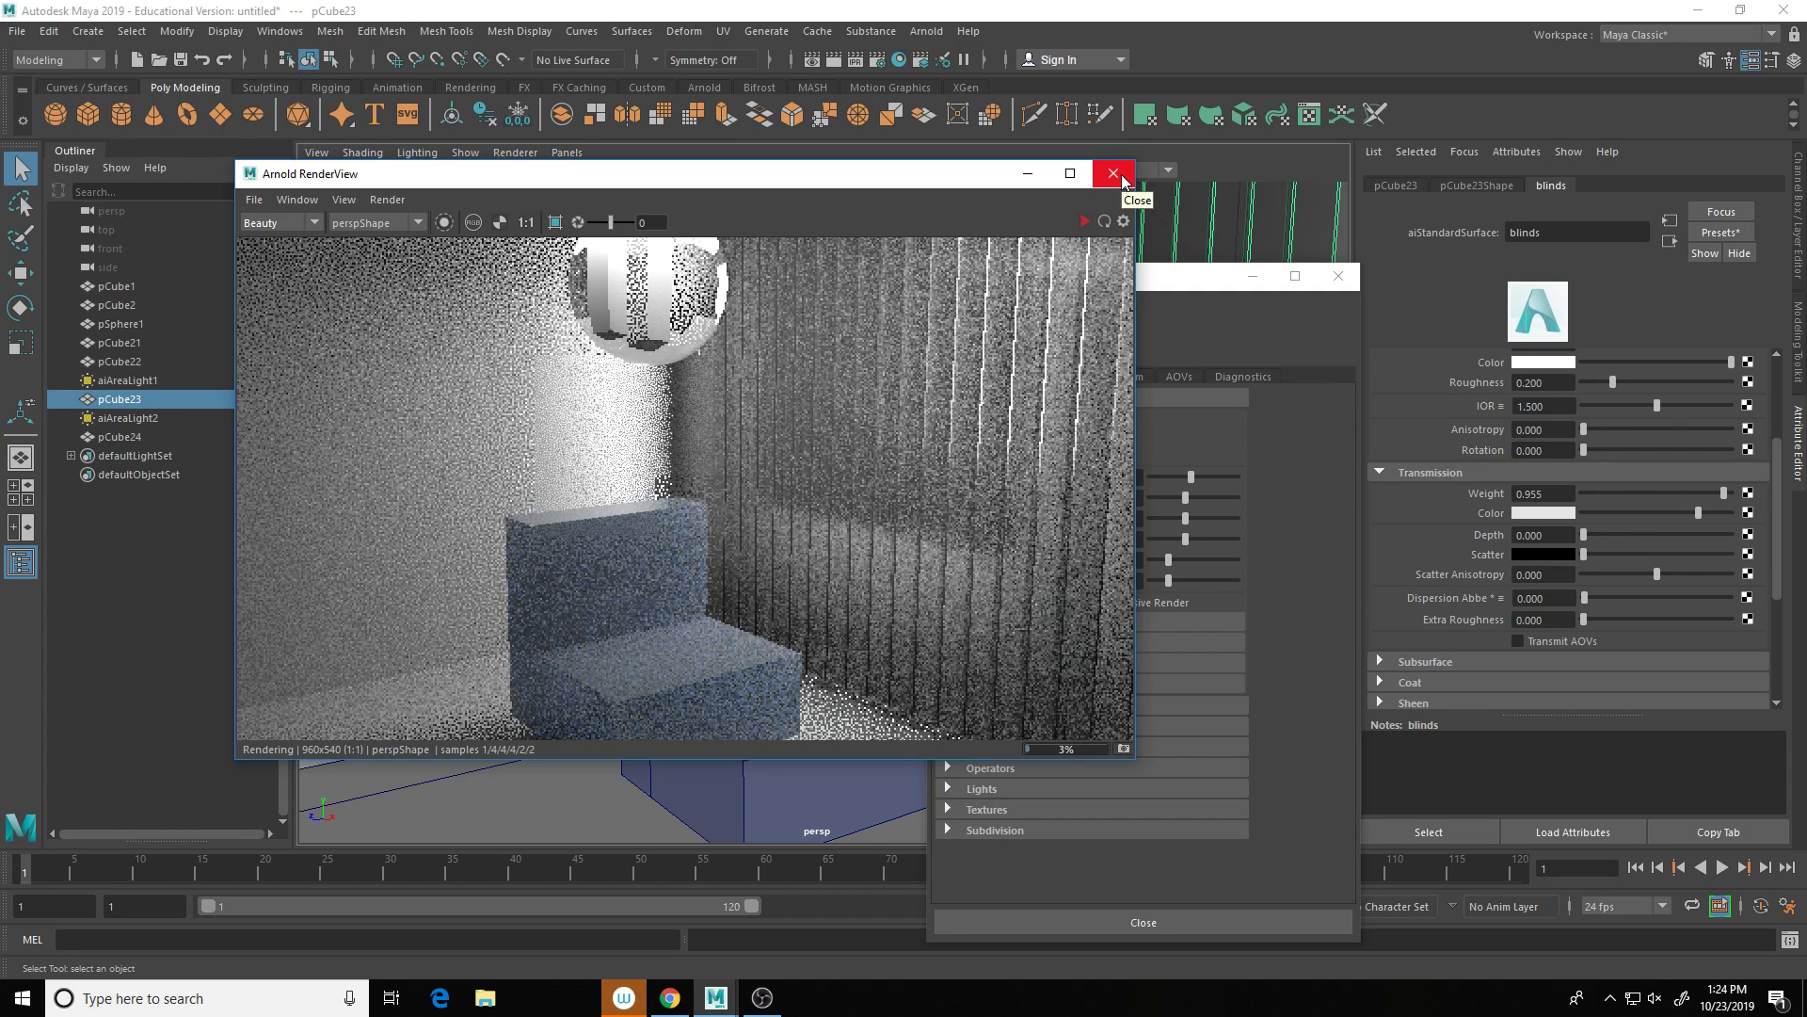
left_click(1106, 174)
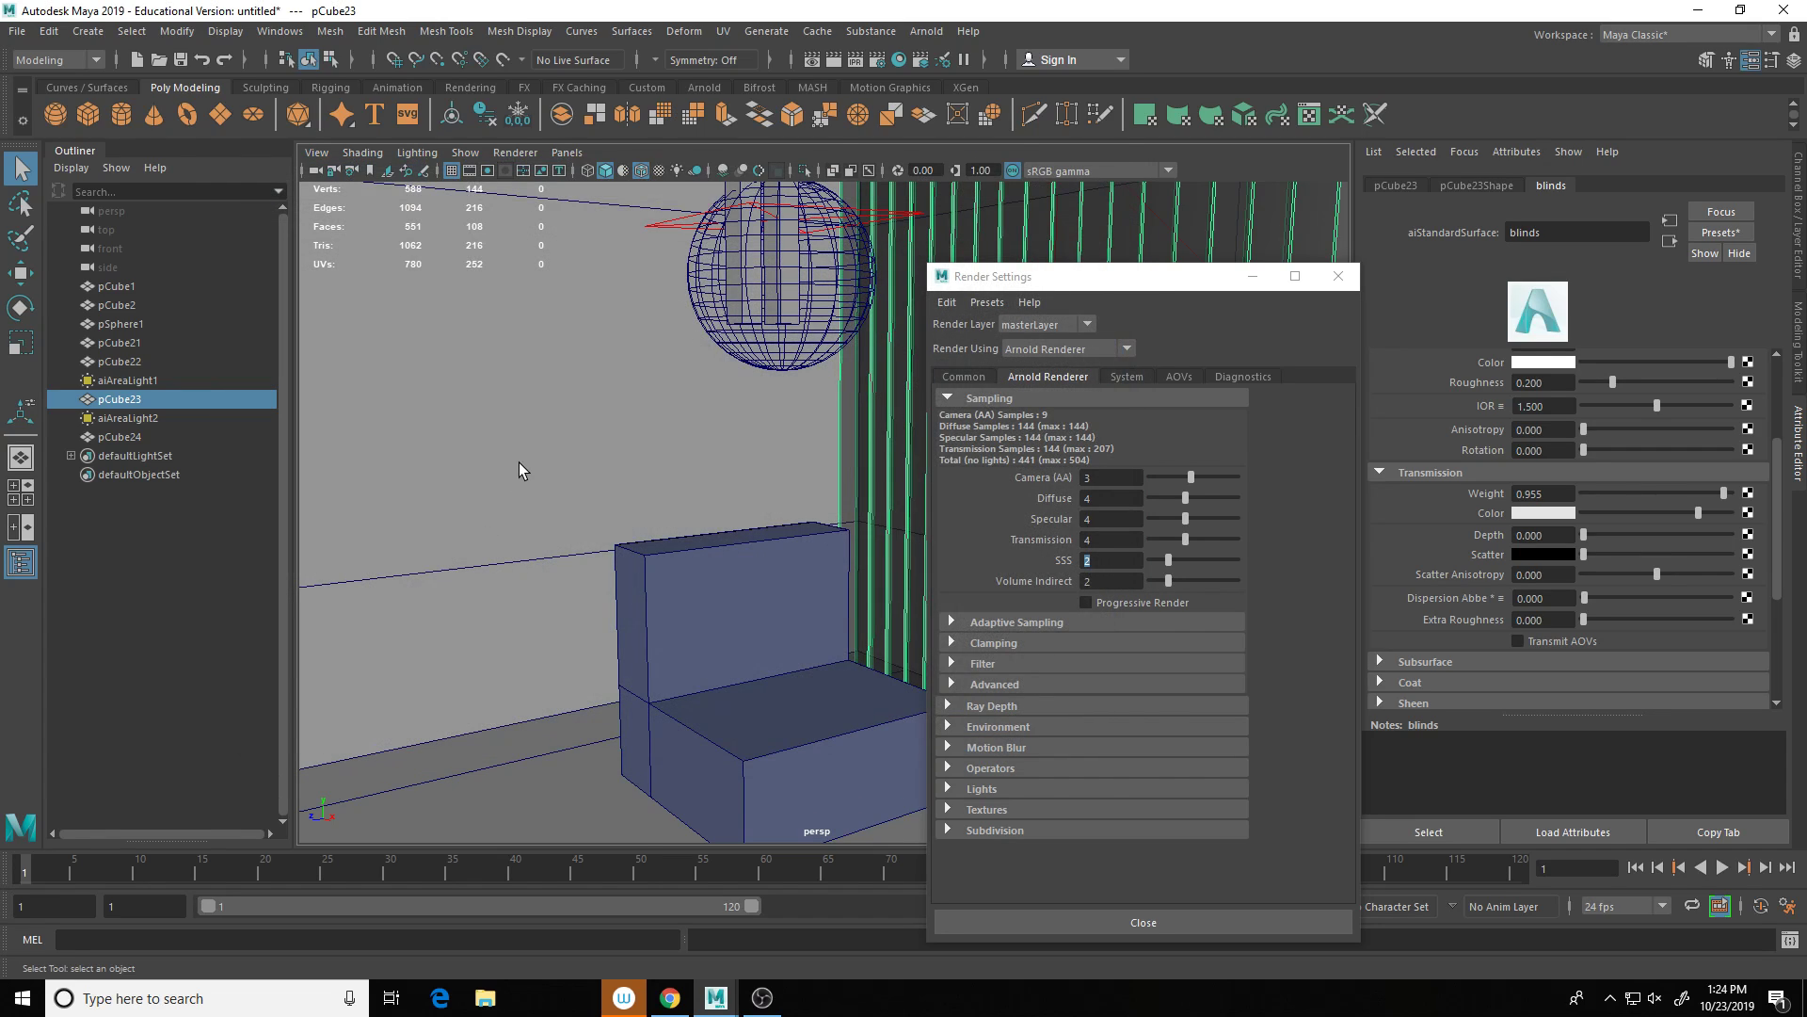
Step: With the wall pCube2 selected, create a new aiStandardSurface material in Hypershade
left_click(518, 461)
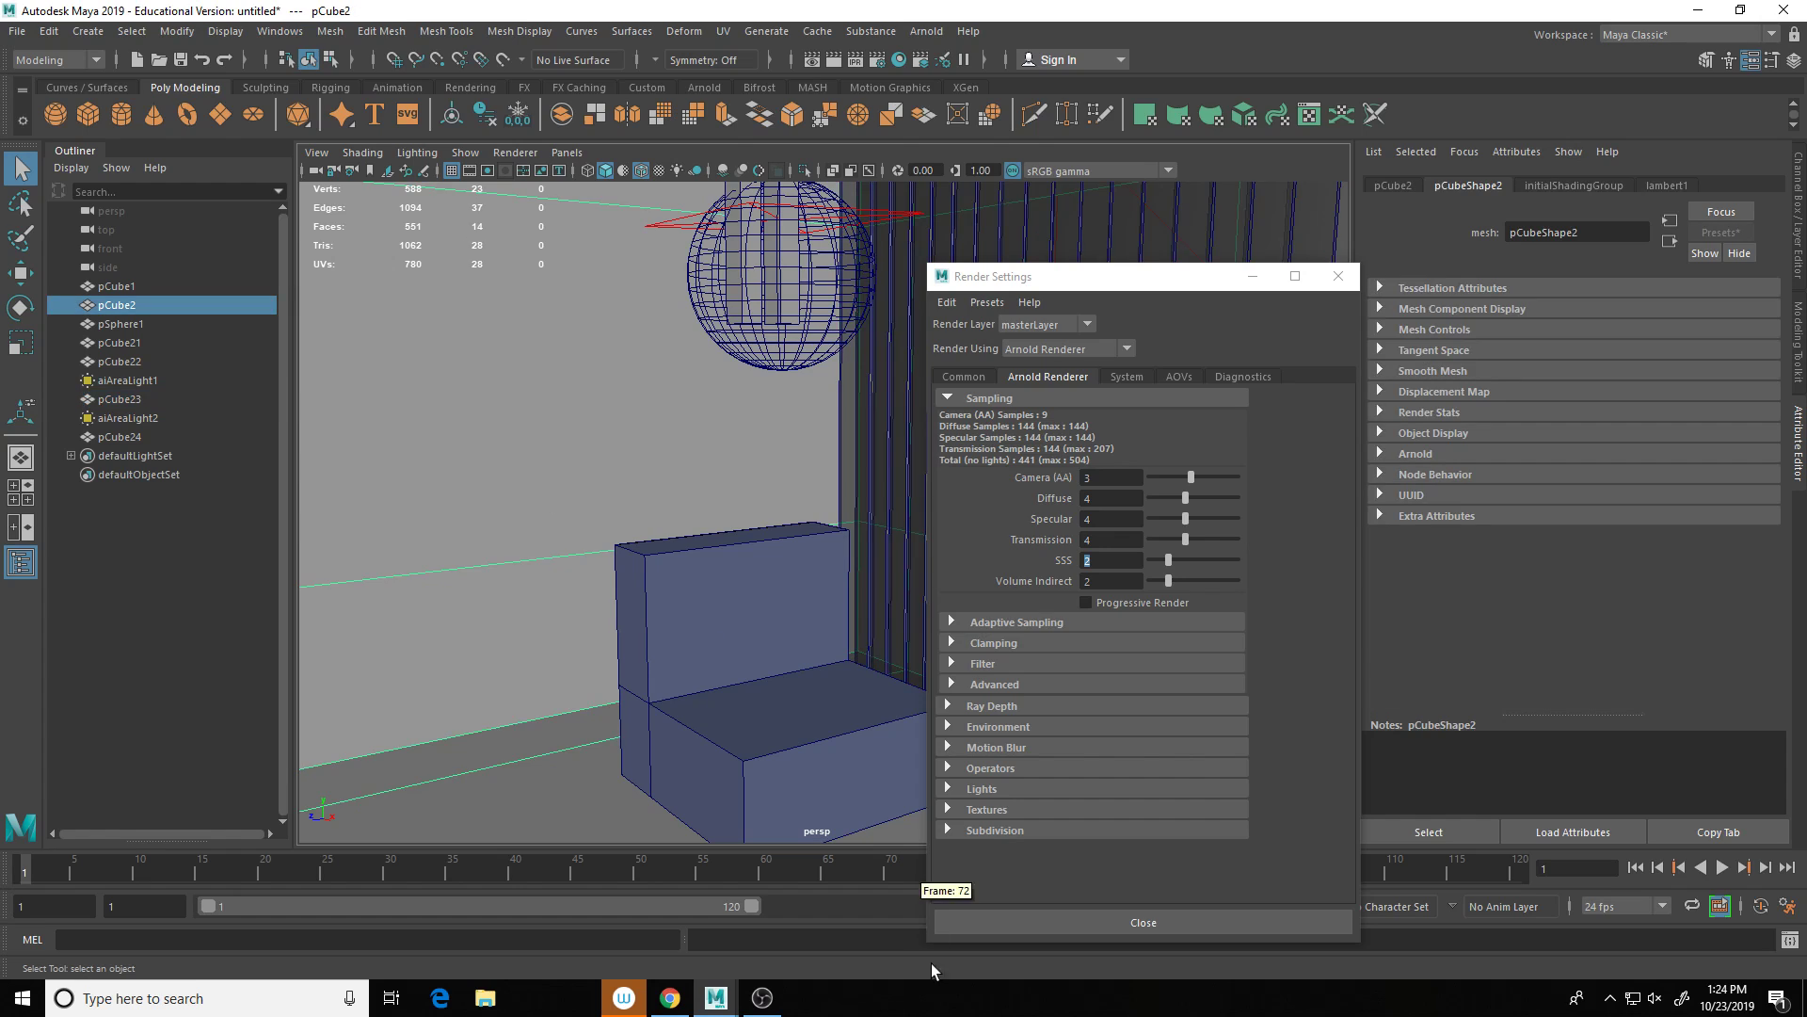
left_click(877, 59)
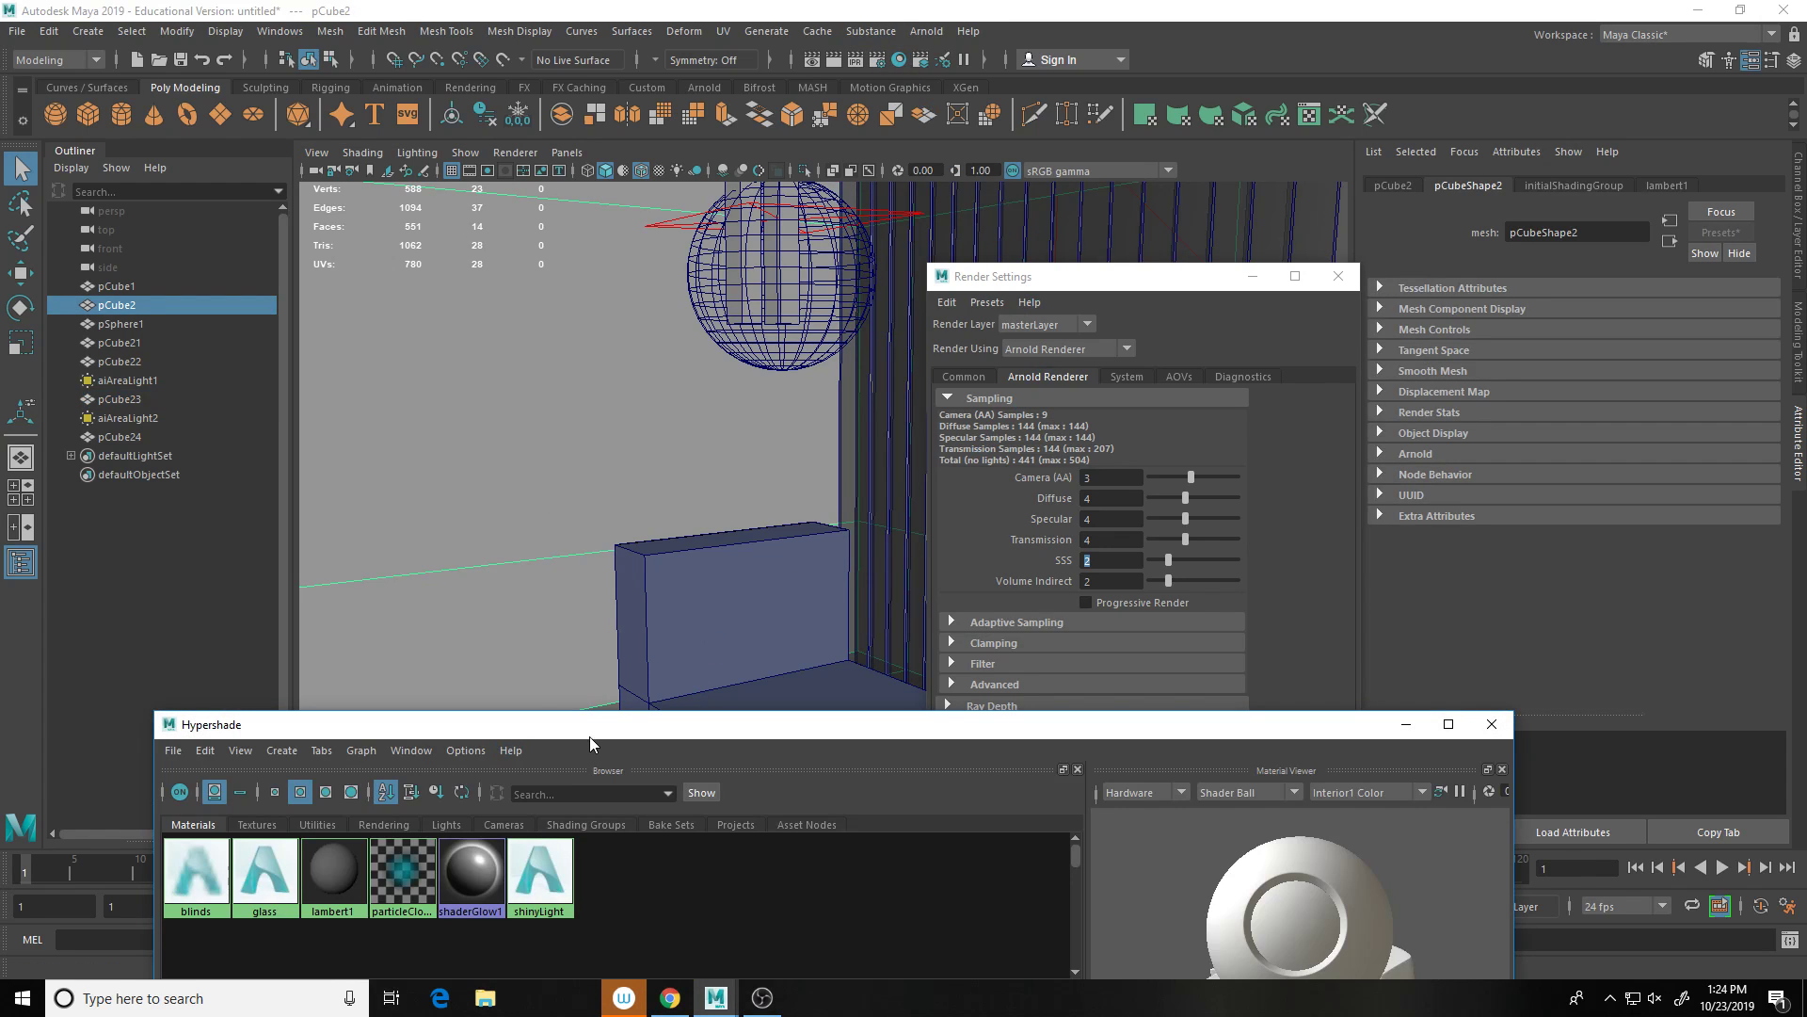
left_click_drag(589, 737, 855, 351)
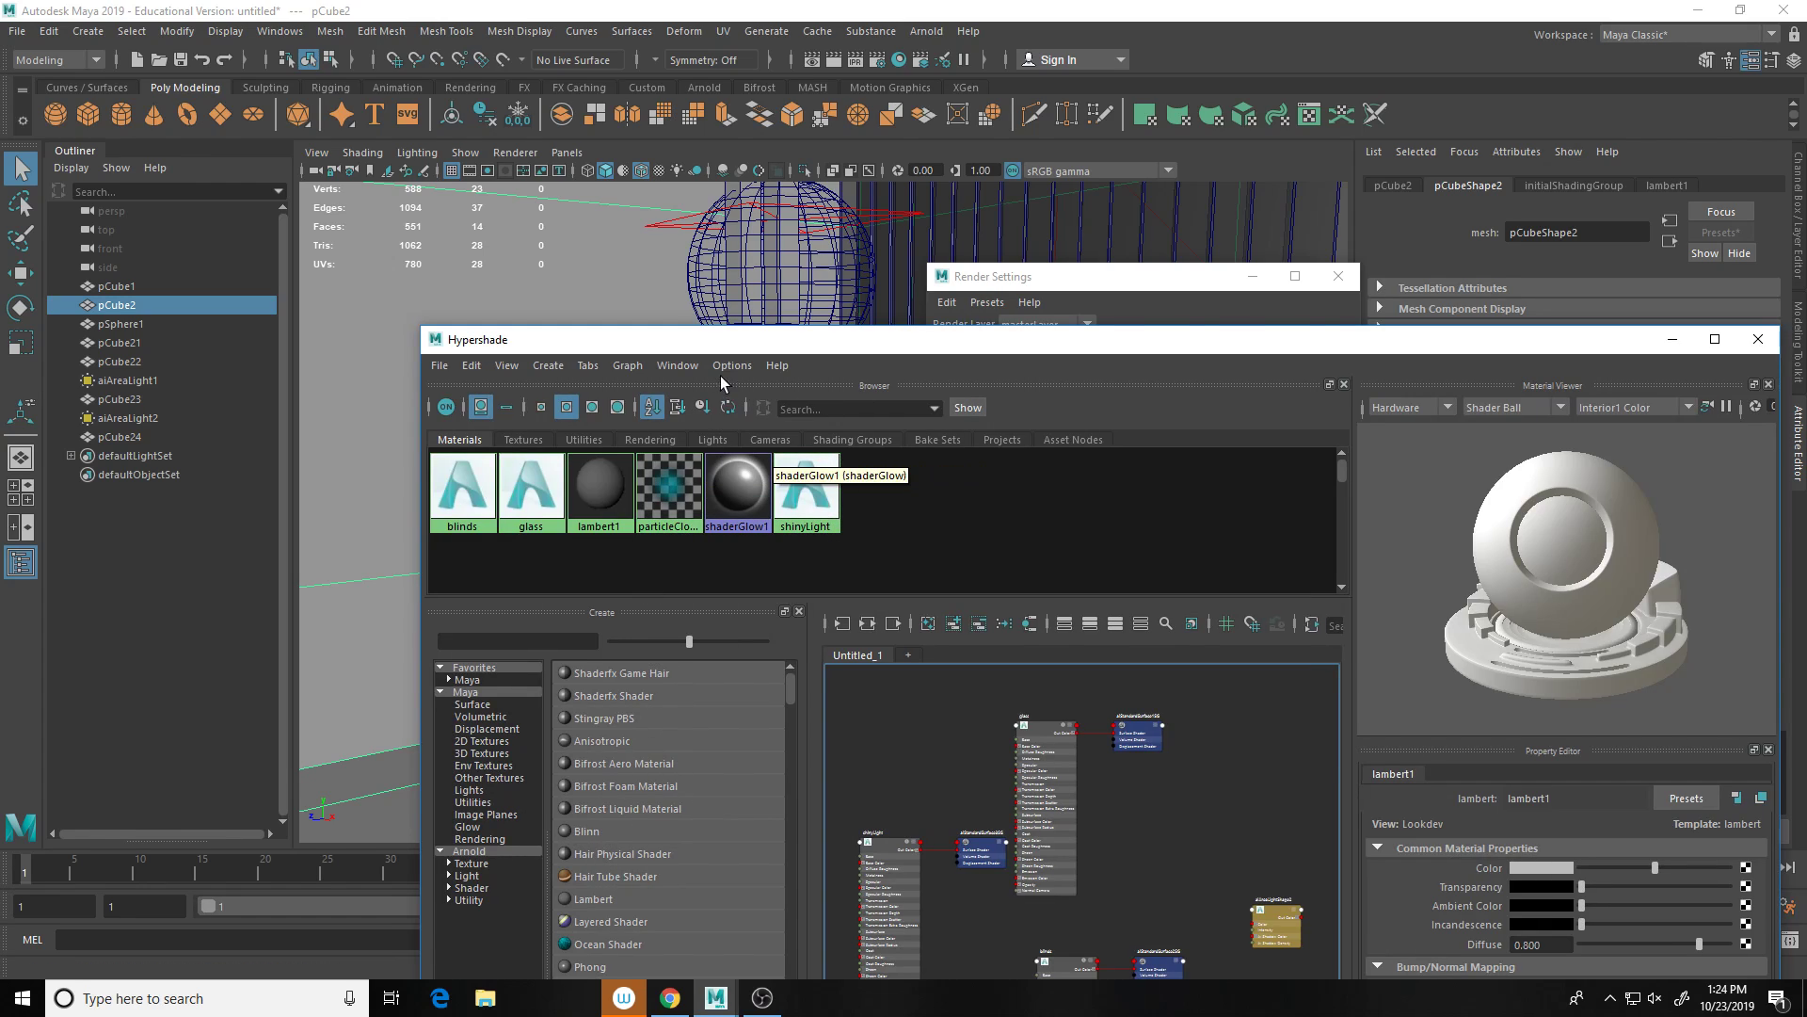
left_click_drag(720, 340, 810, 162)
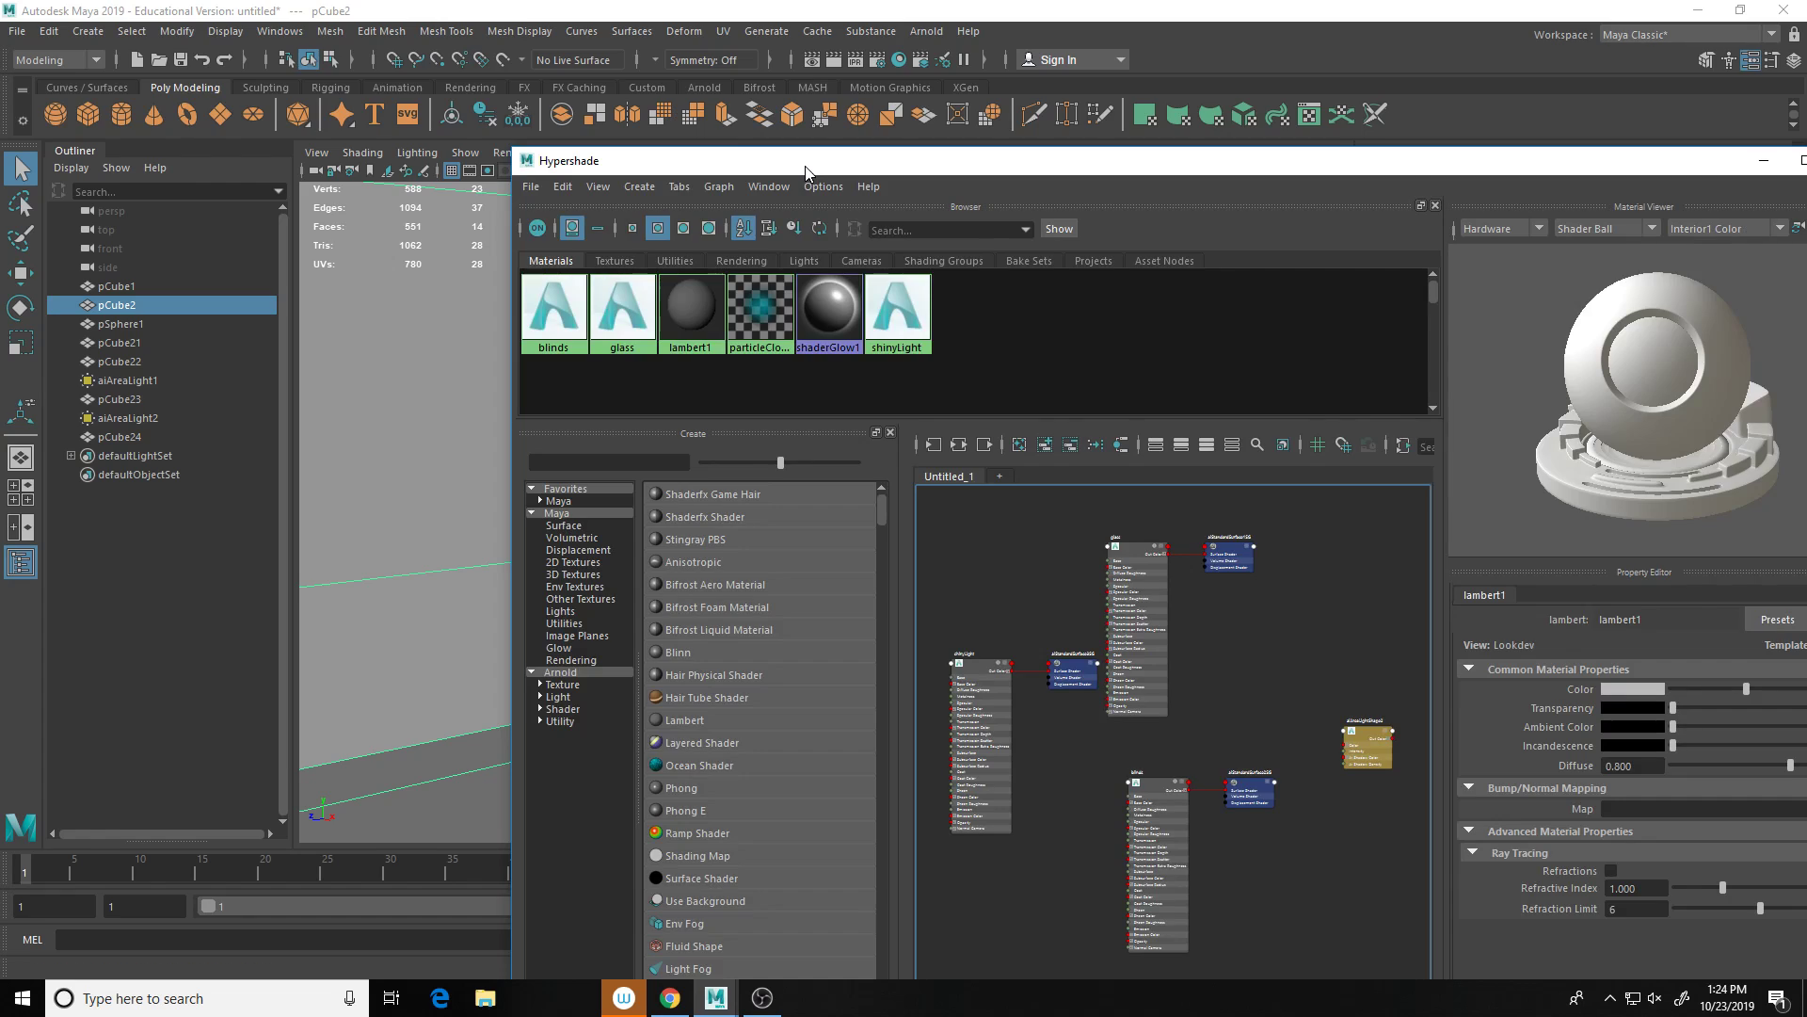
left_click(609, 462)
type("ar")
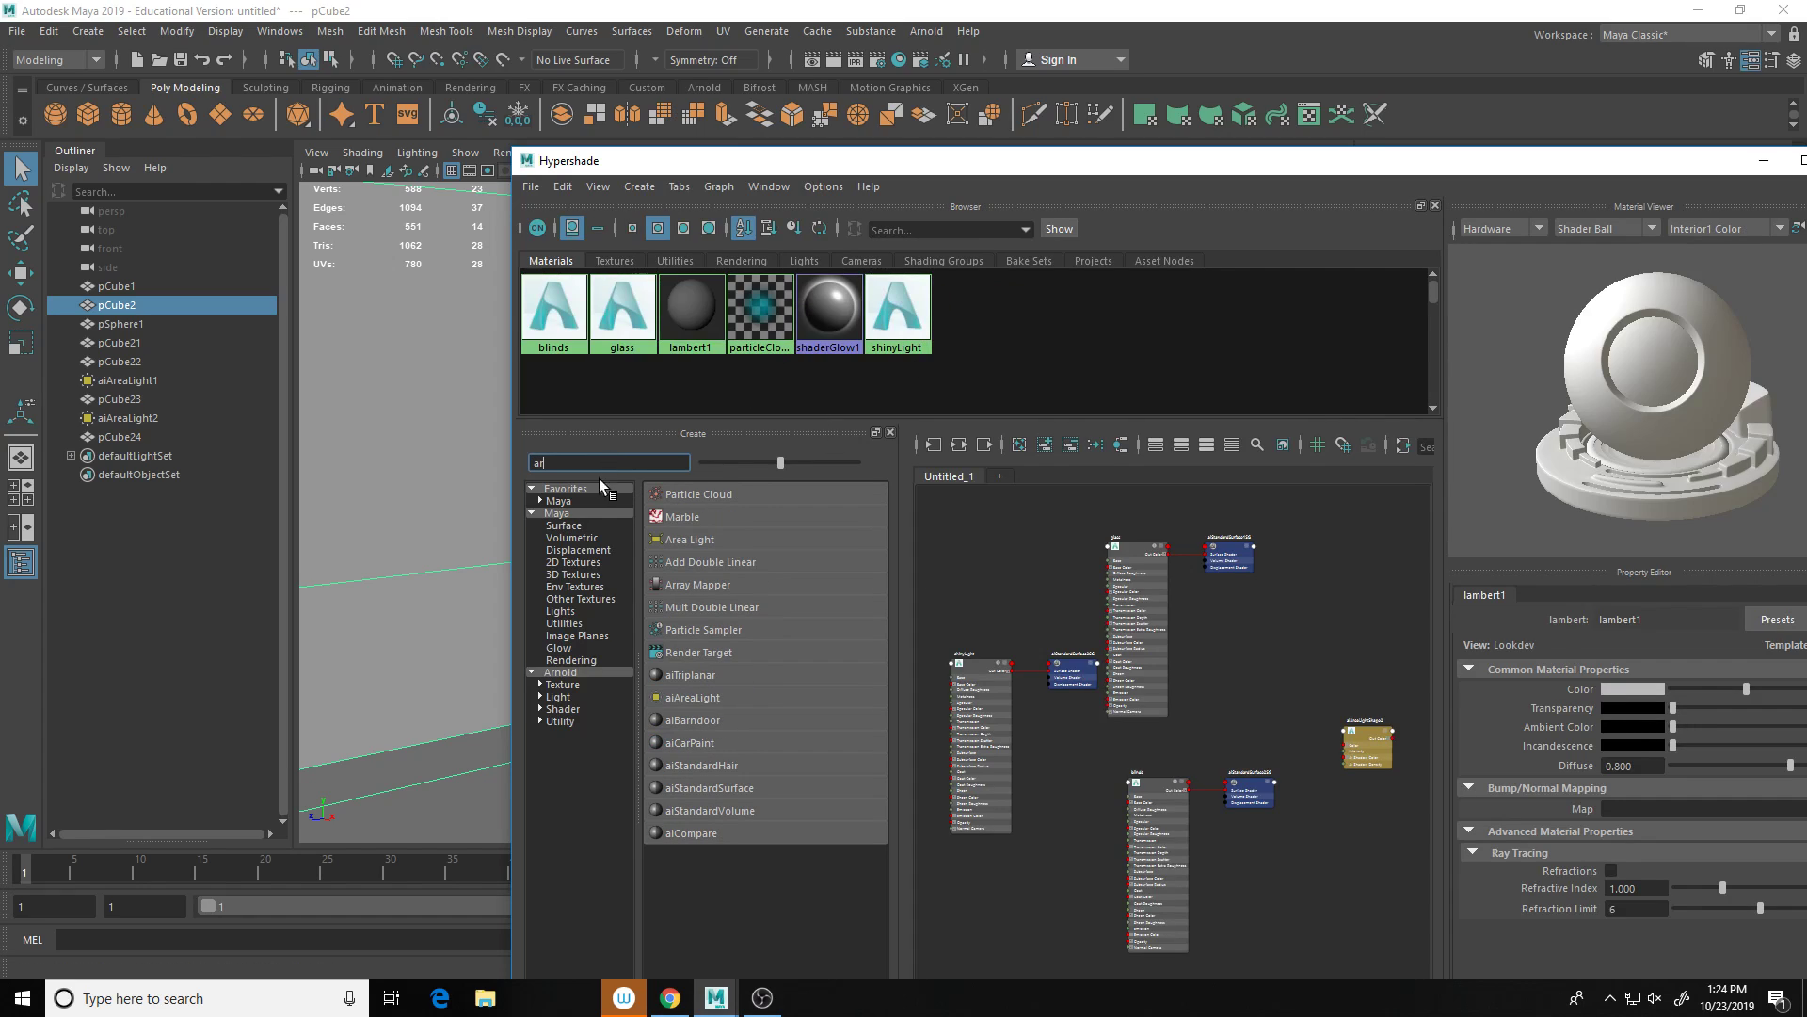
left_click(730, 785)
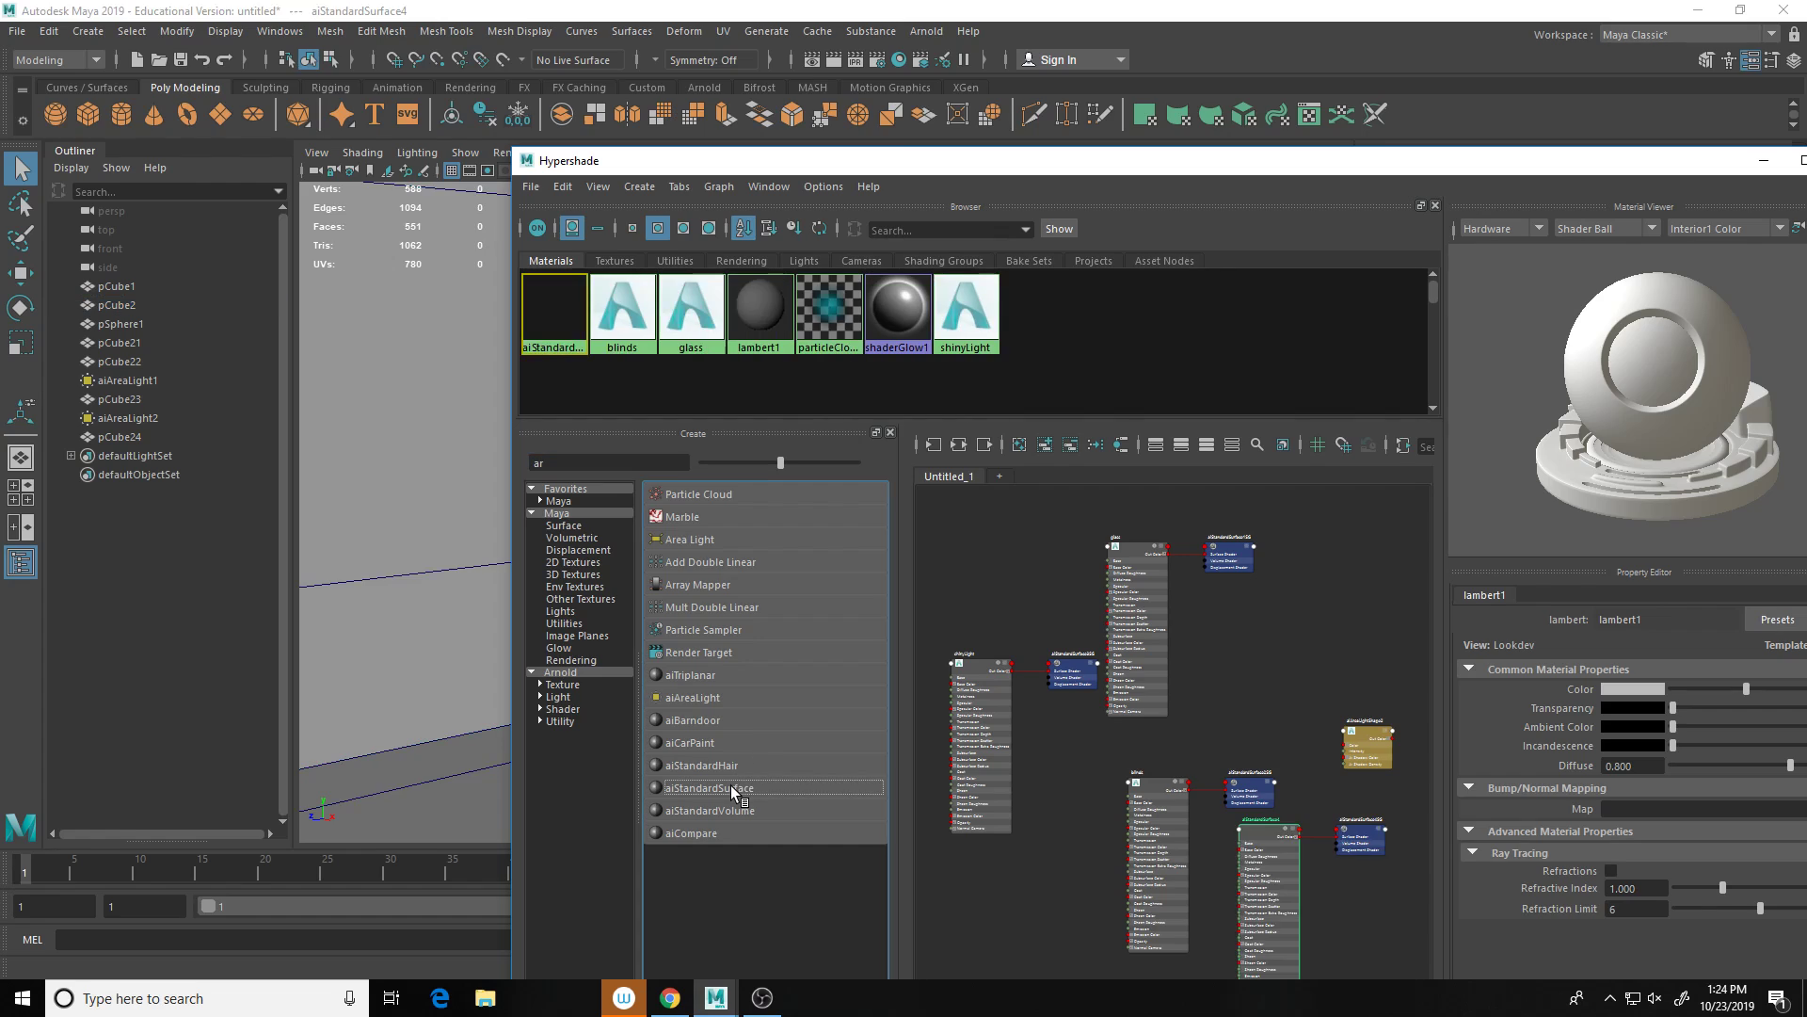
Step: Rename the new material to 'walls' and give it a grey base colour
left_click(1658, 619)
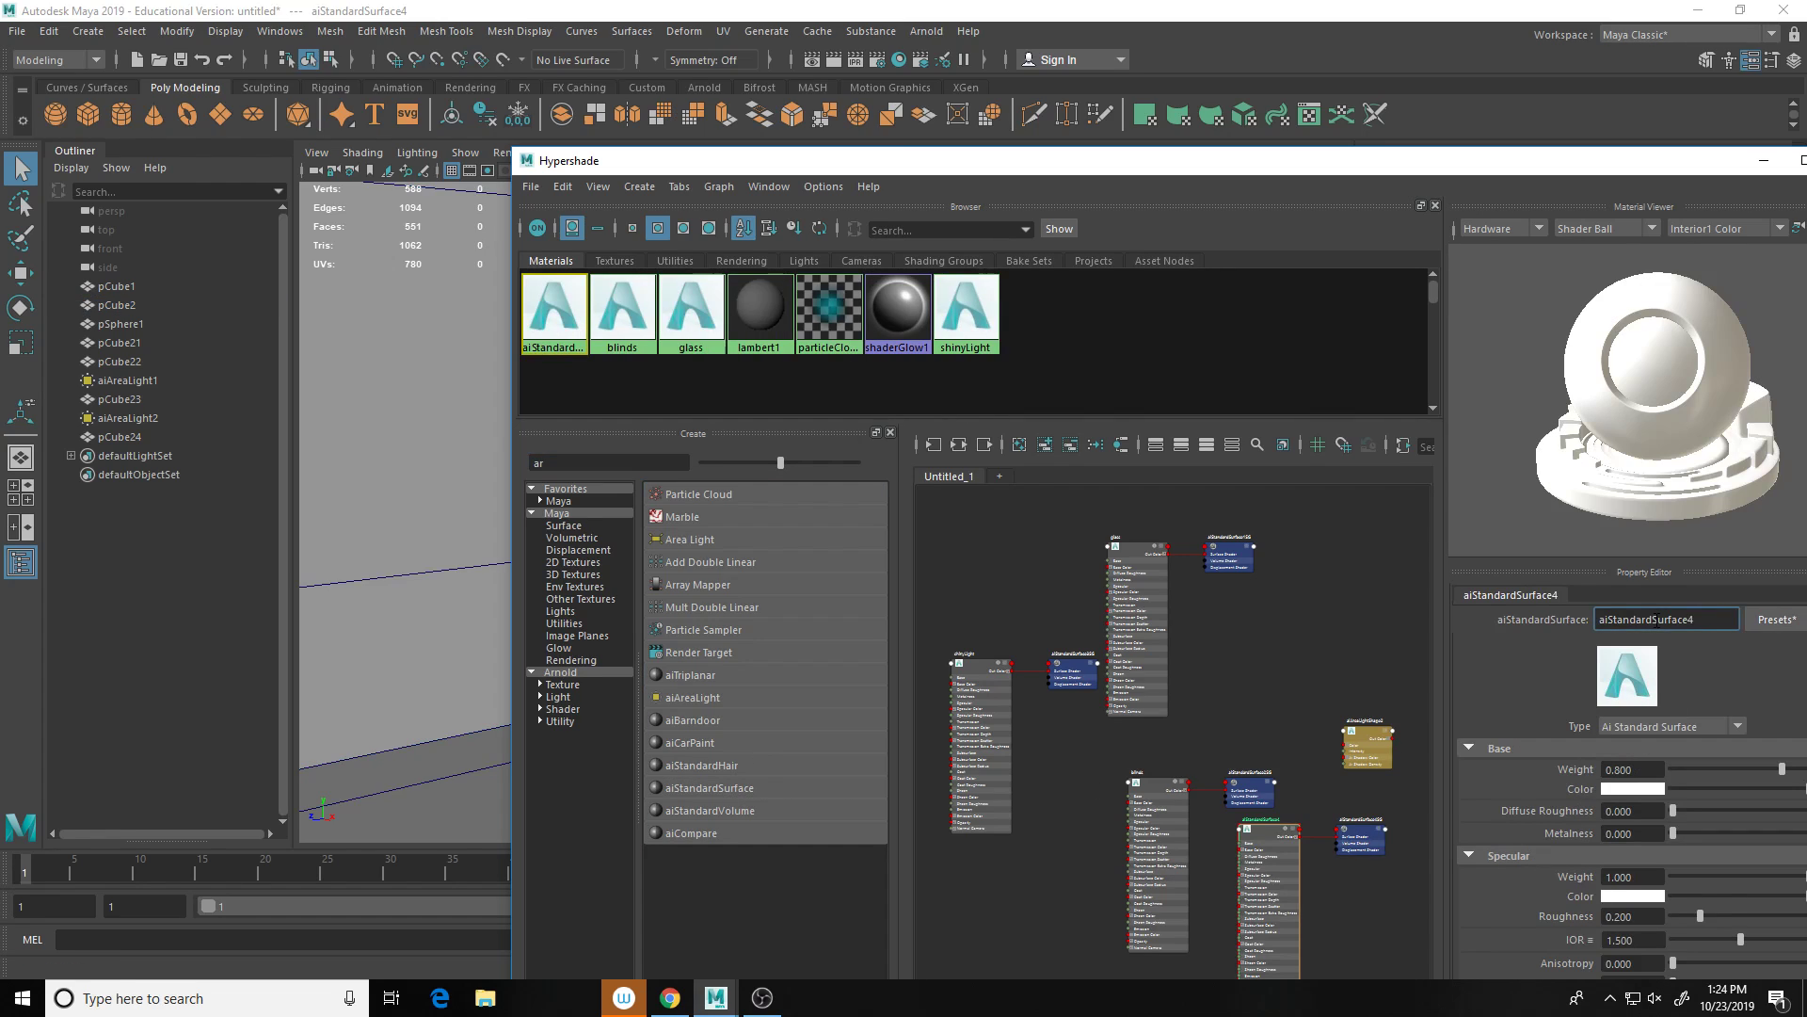
double_click(1657, 620)
type("walls")
key("Return")
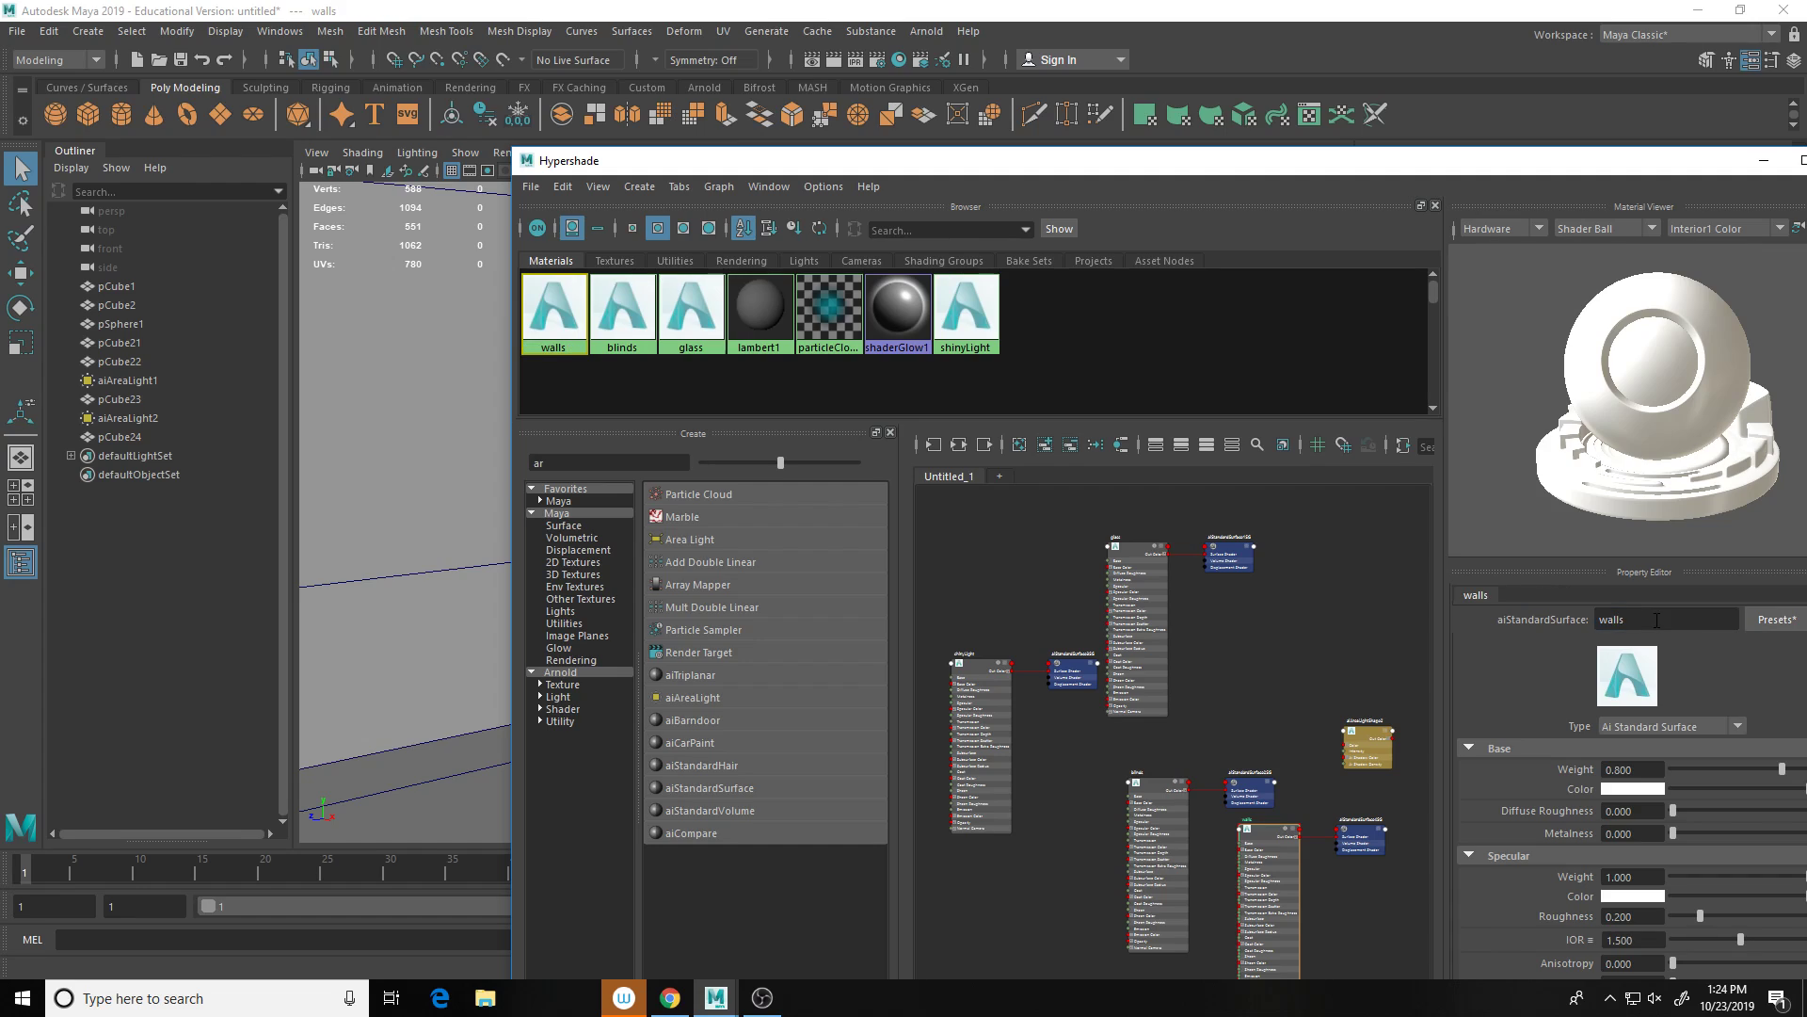
left_click(1632, 791)
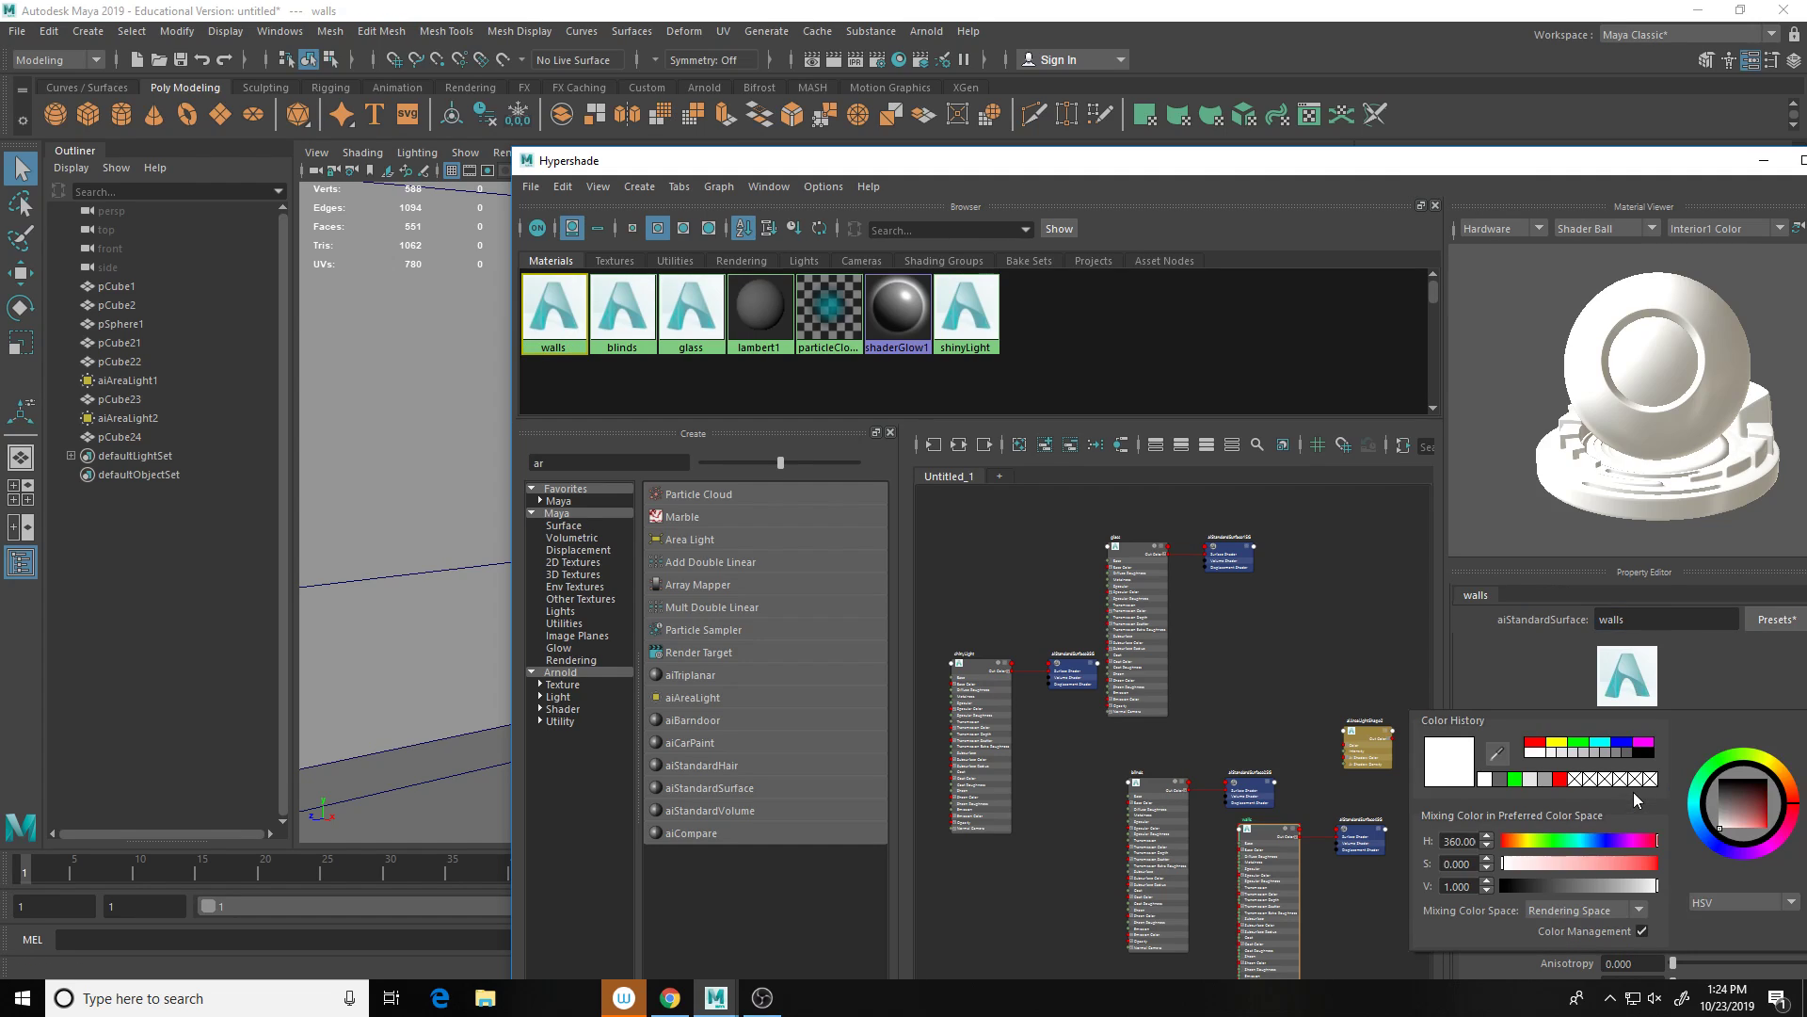
left_click(1585, 756)
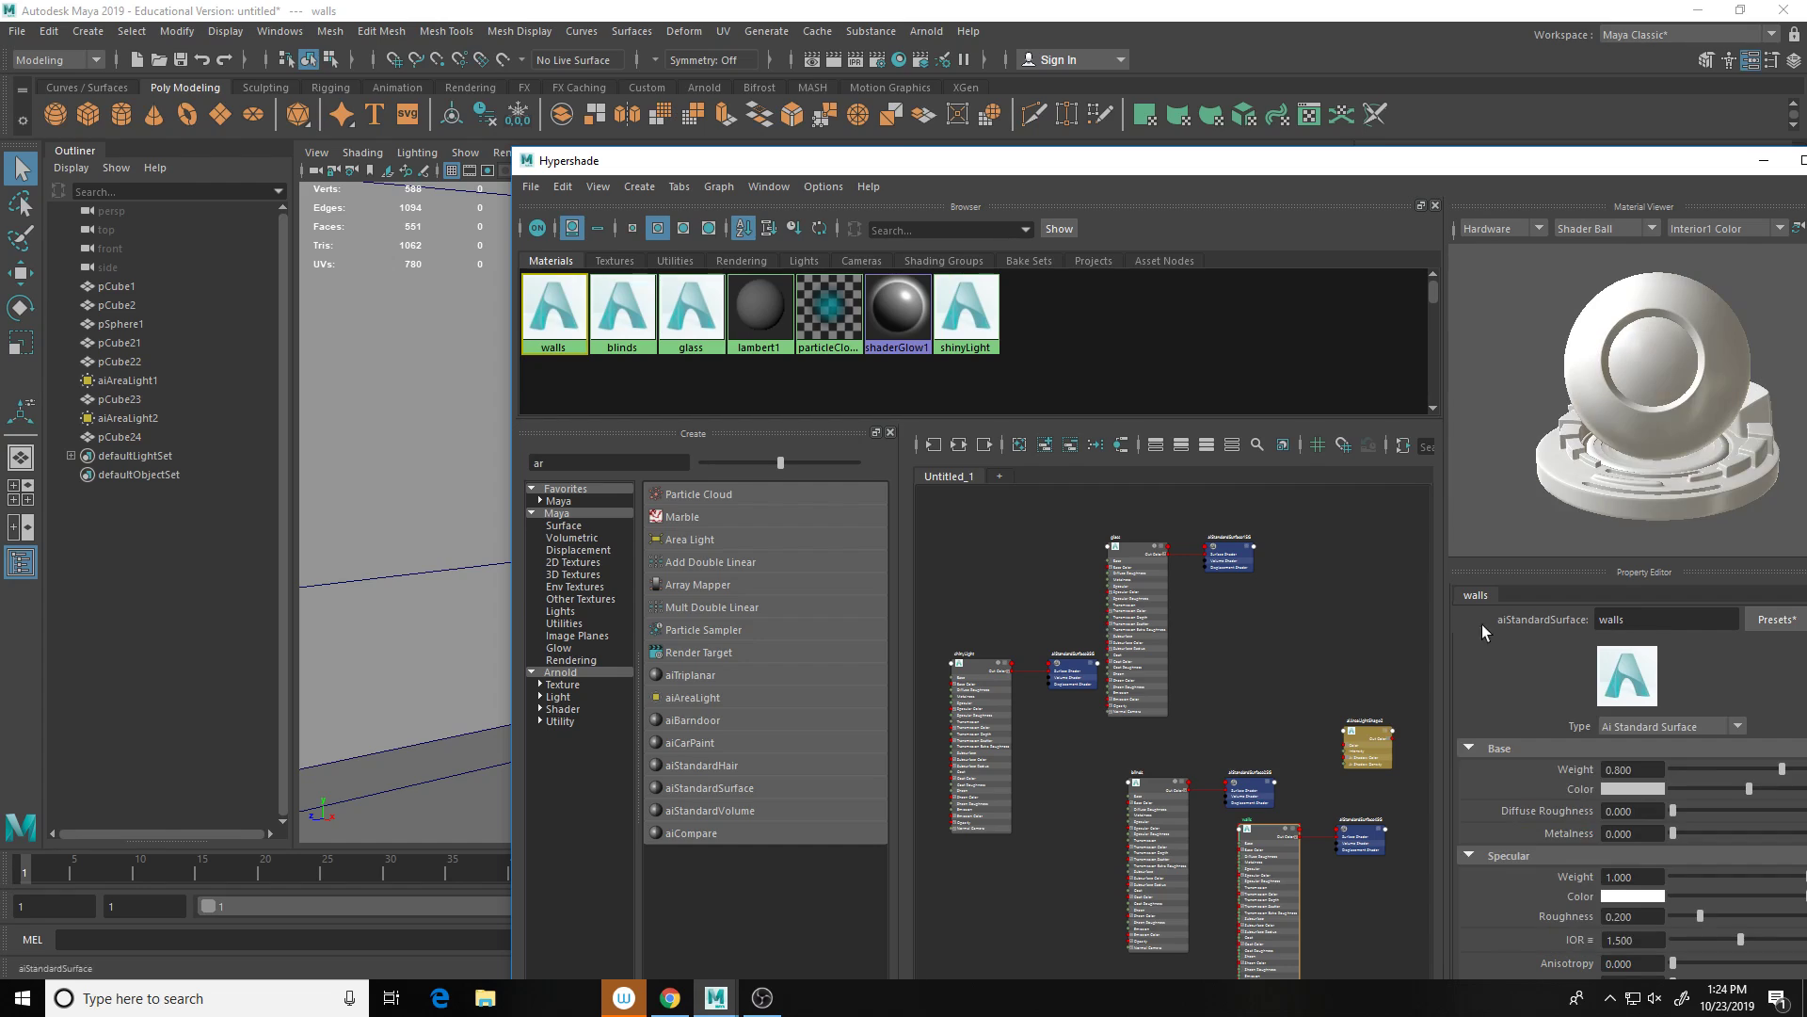
Step: Assign the walls material to pCube2 and move Hypershade and Render Settings aside
left_click(415, 435)
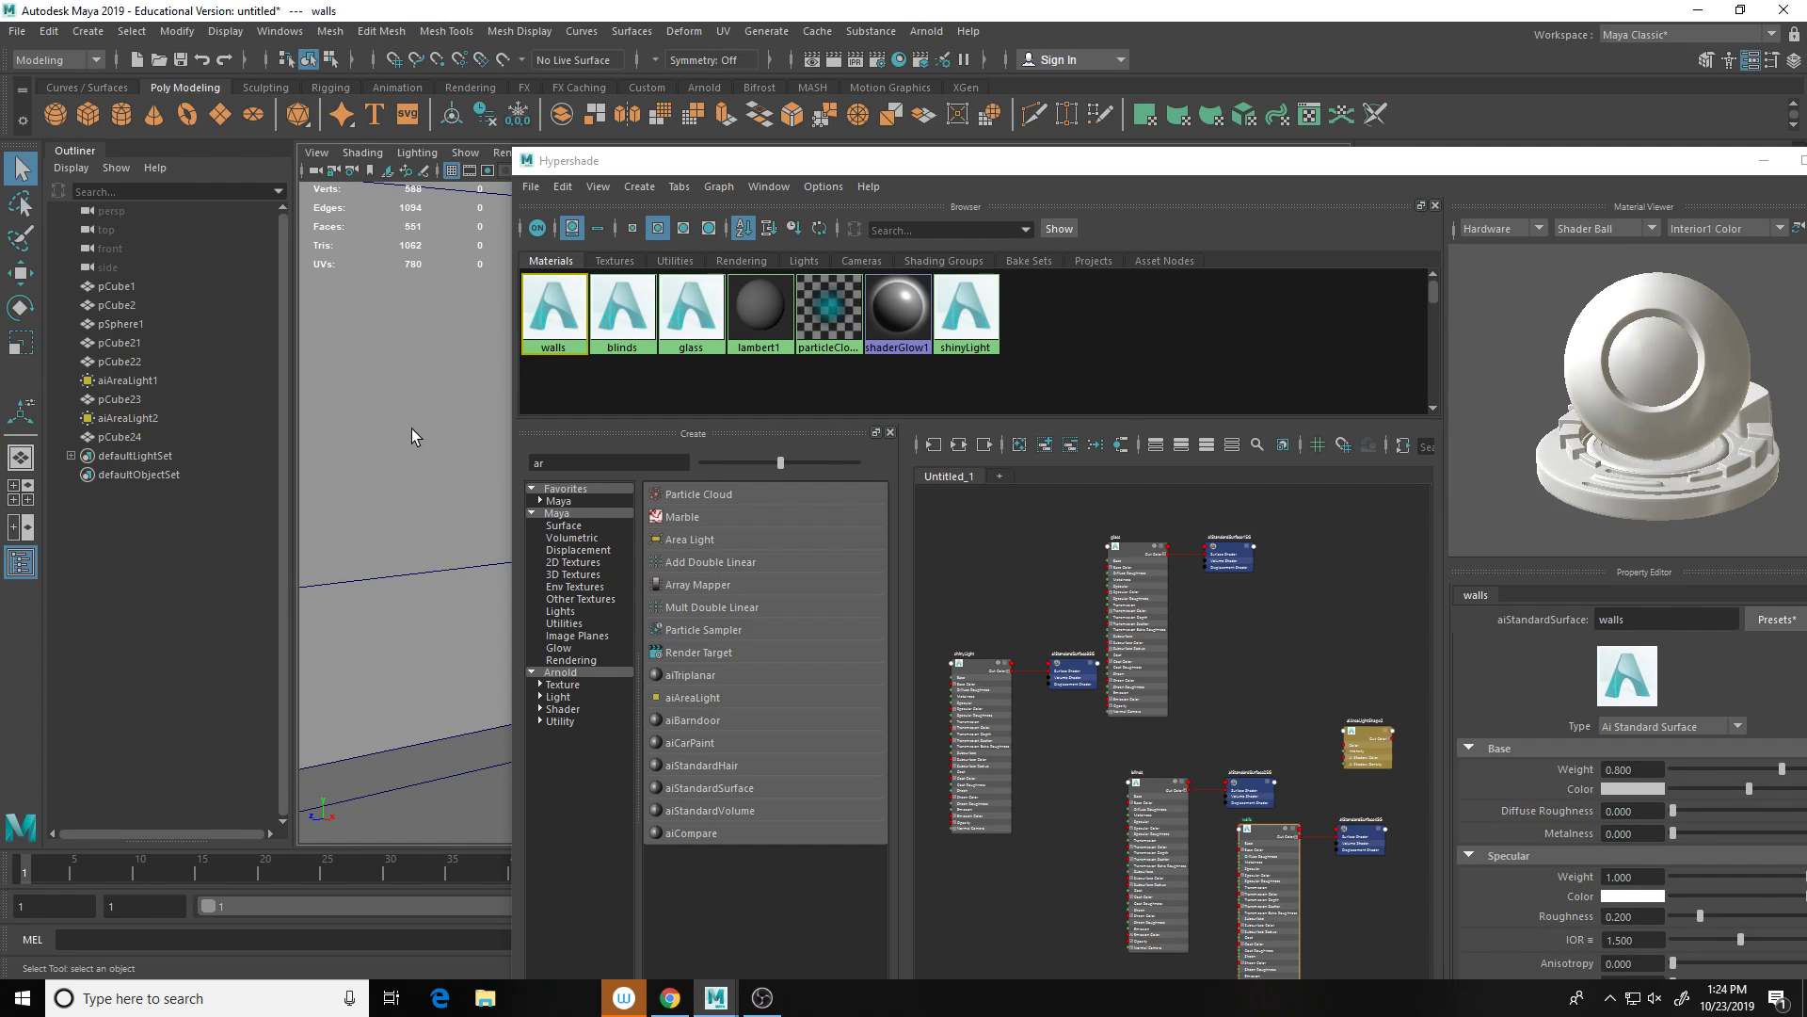
middle_click_drag(547, 344, 544, 337)
right_click_drag(545, 336, 534, 288)
left_click_drag(836, 160, 942, 814)
left_click_drag(1042, 283, 1374, 471)
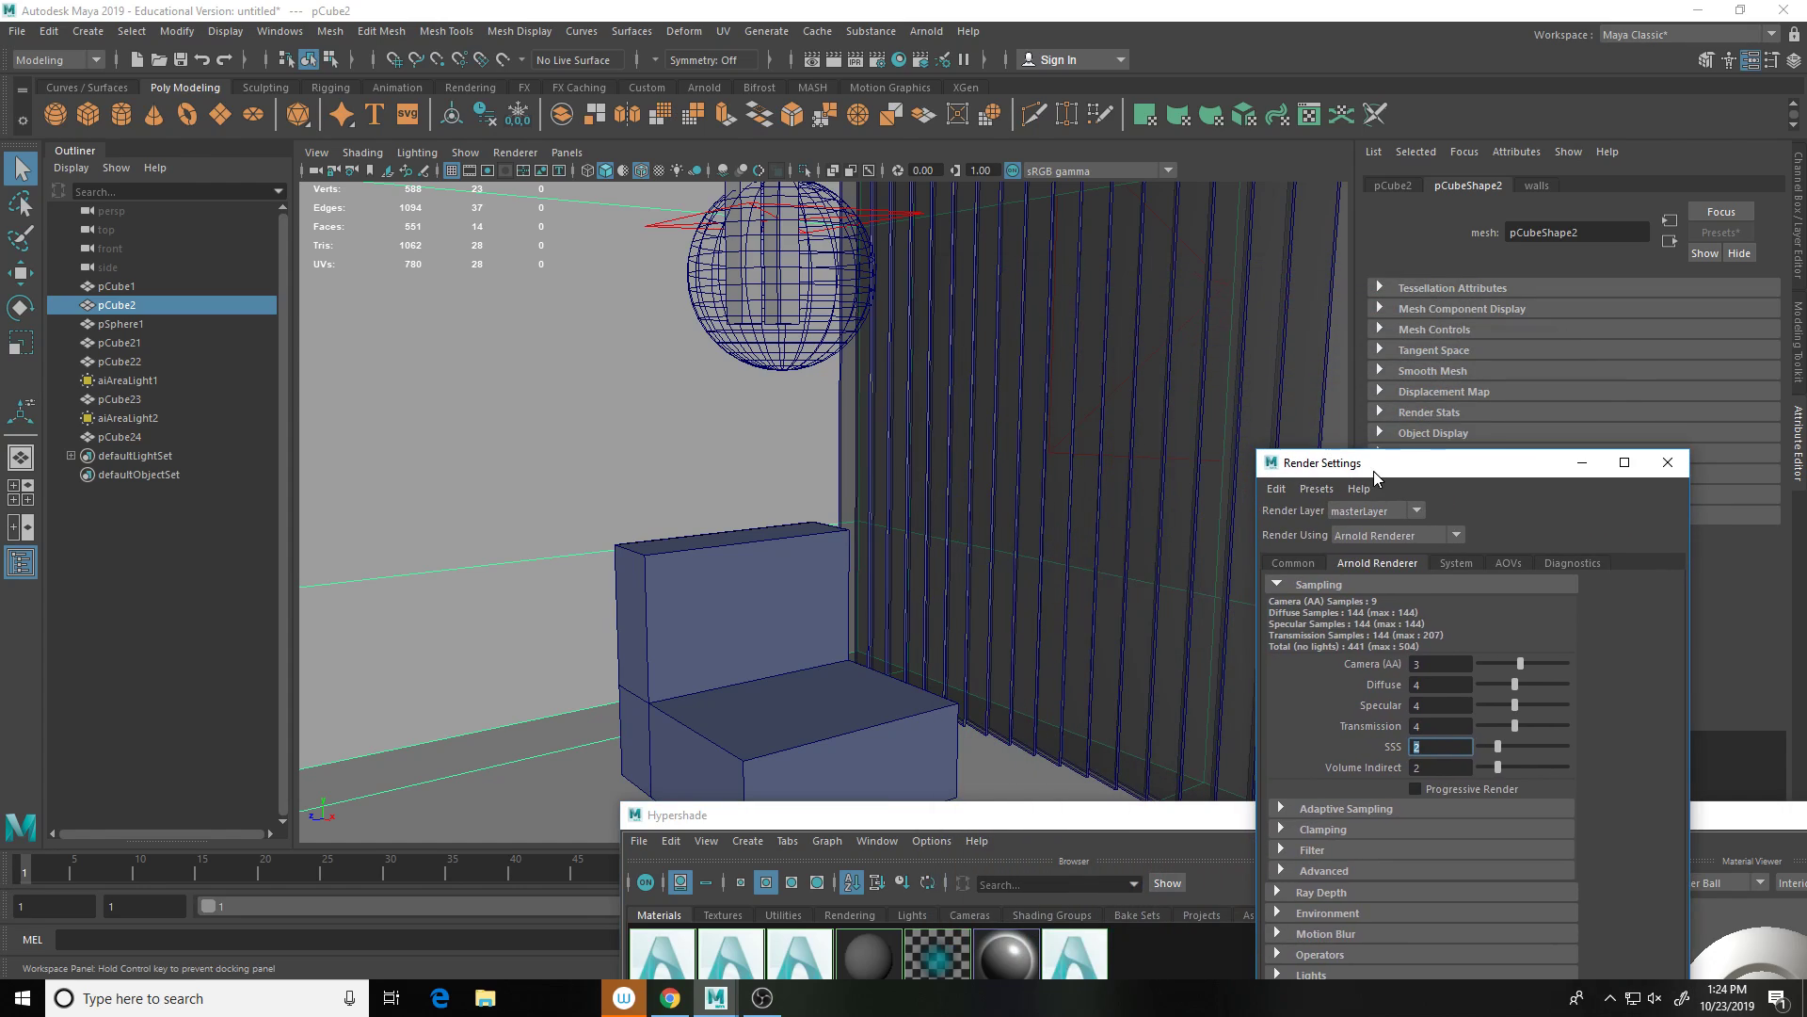
Step: Start a 960x540 Arnold render of the room showing the new grey walls material
left_click(912, 31)
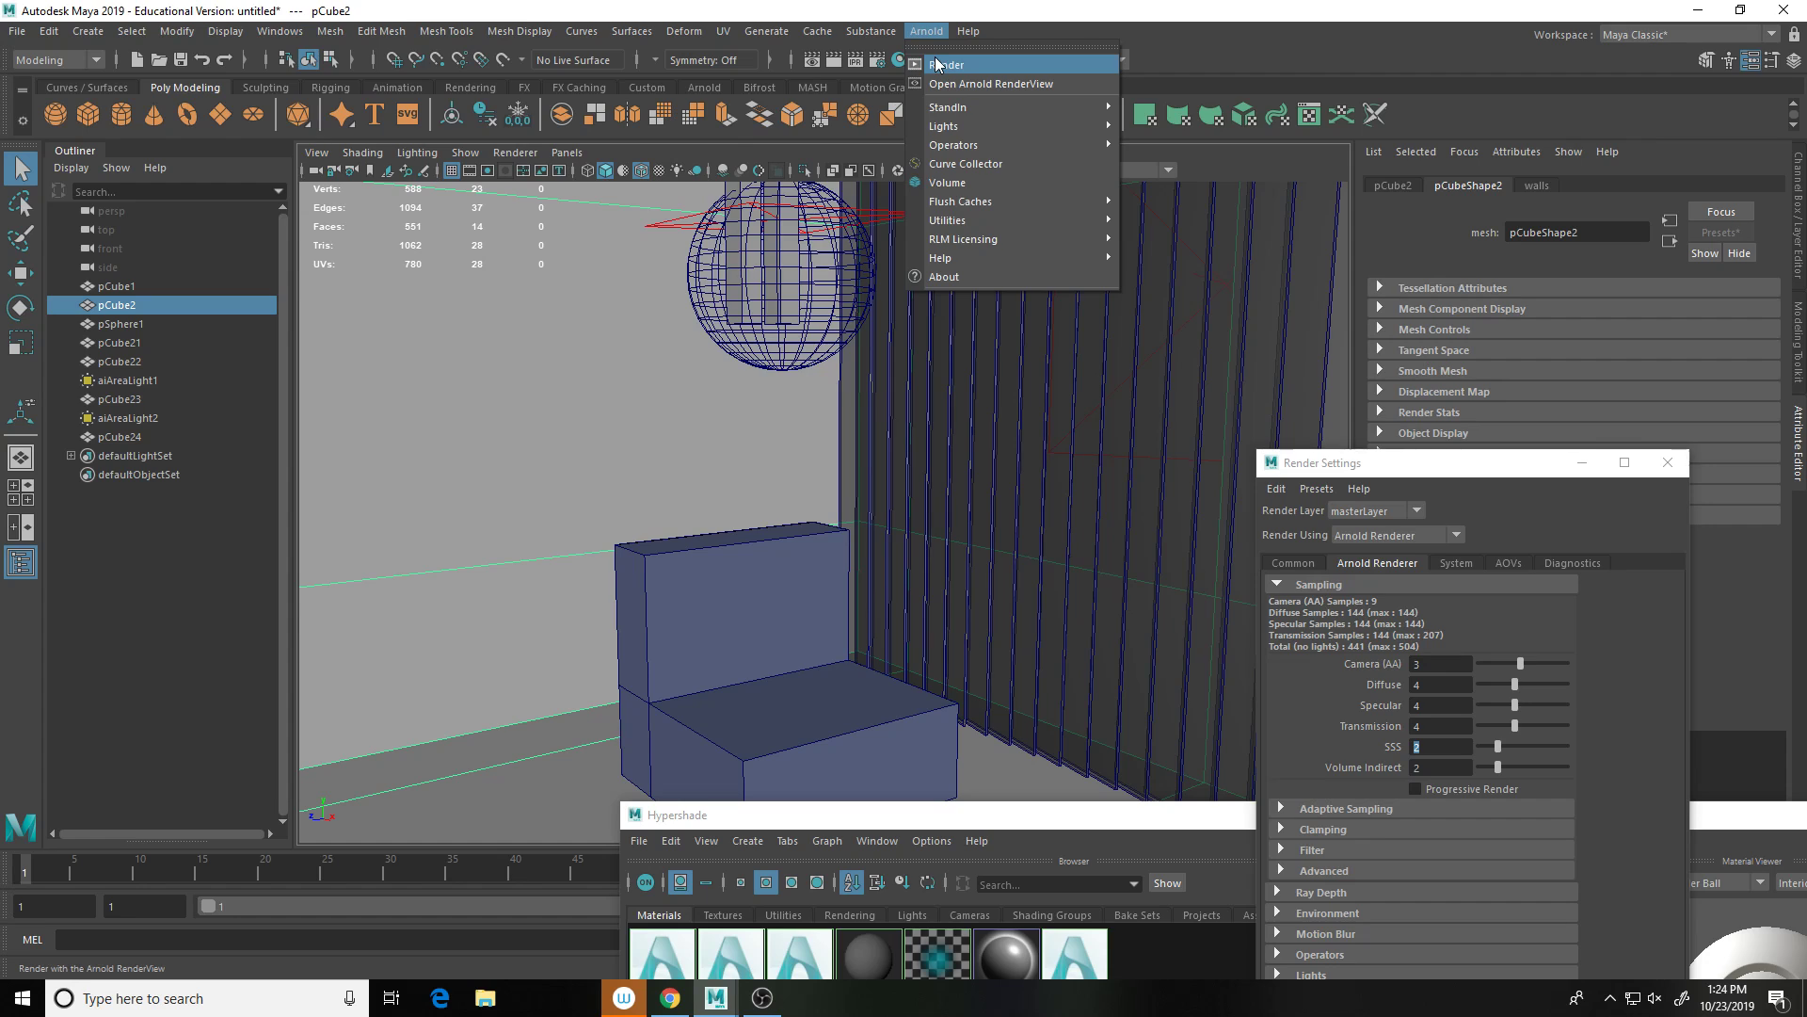
left_click(935, 59)
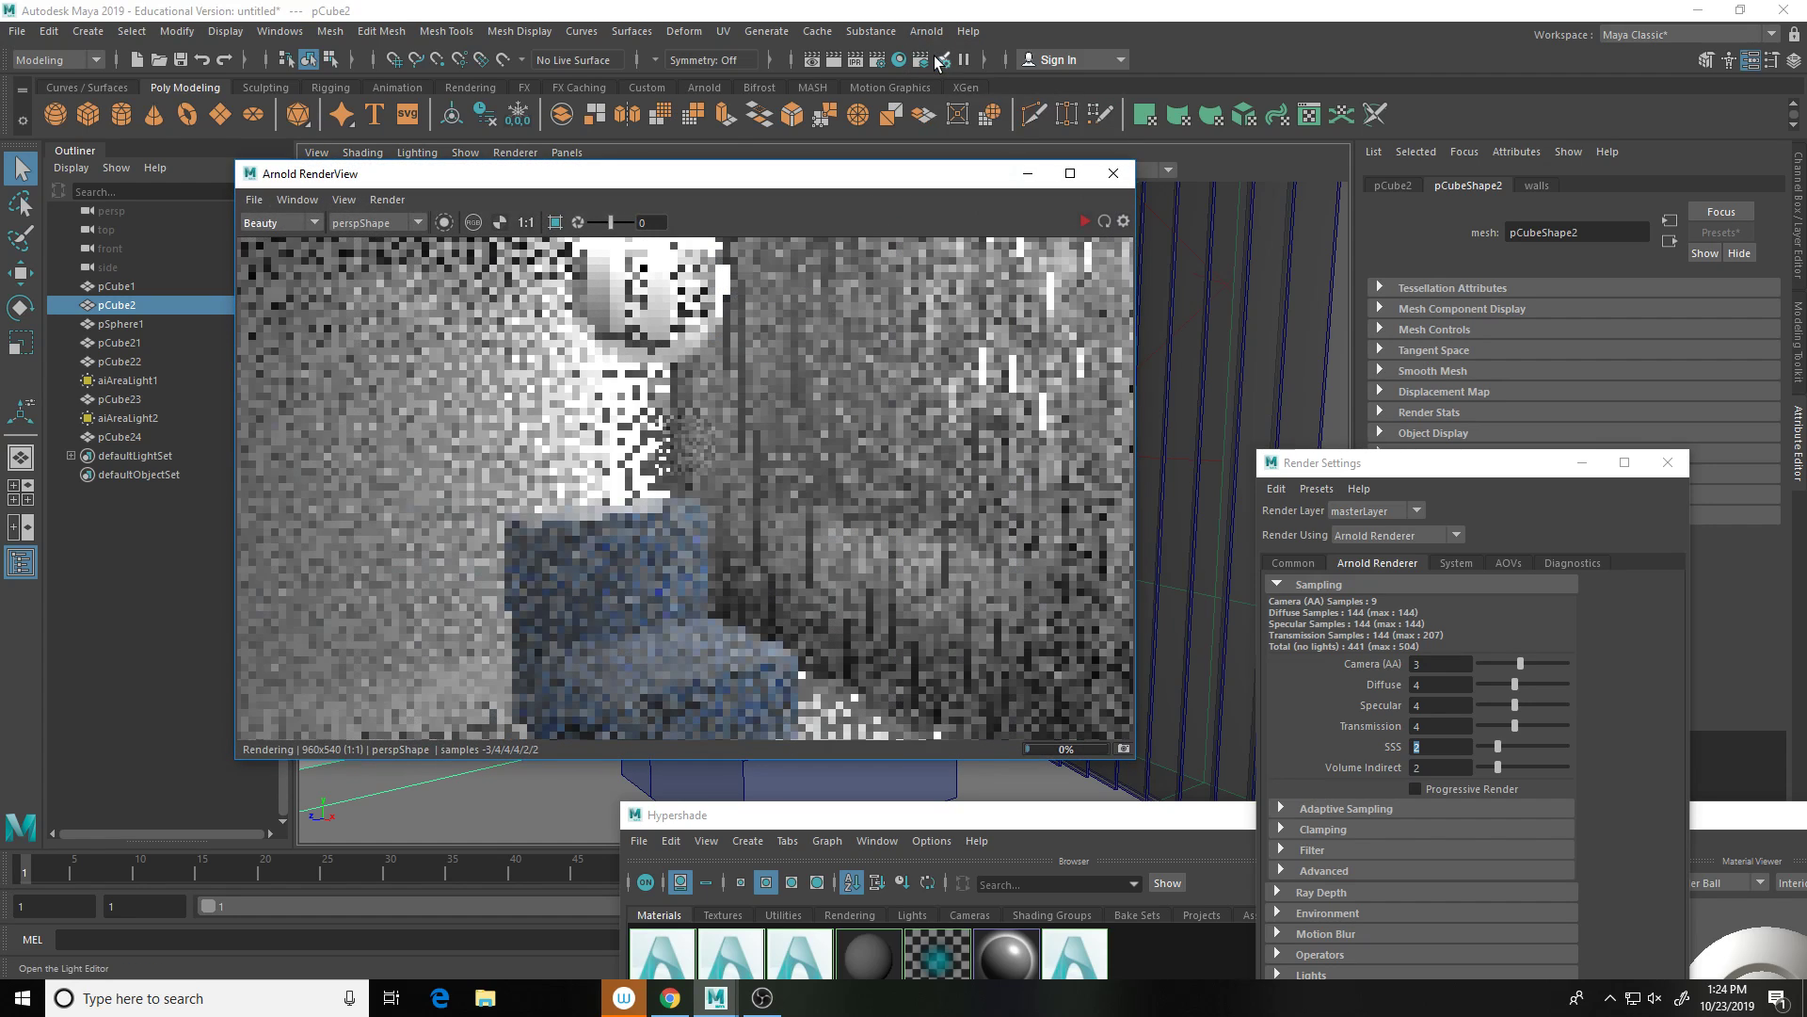